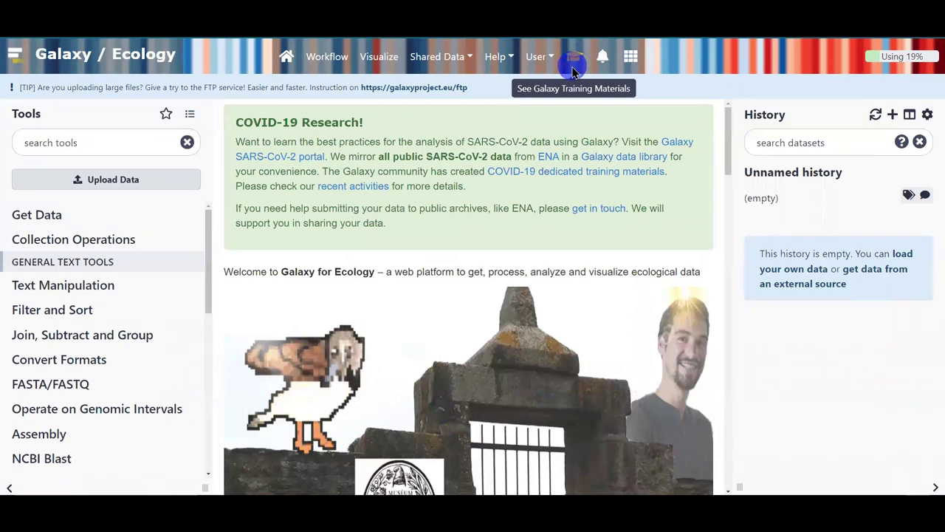
Open the Galaxy Training materials and open the Galaxy Training home link in a new browser tab
click(573, 65)
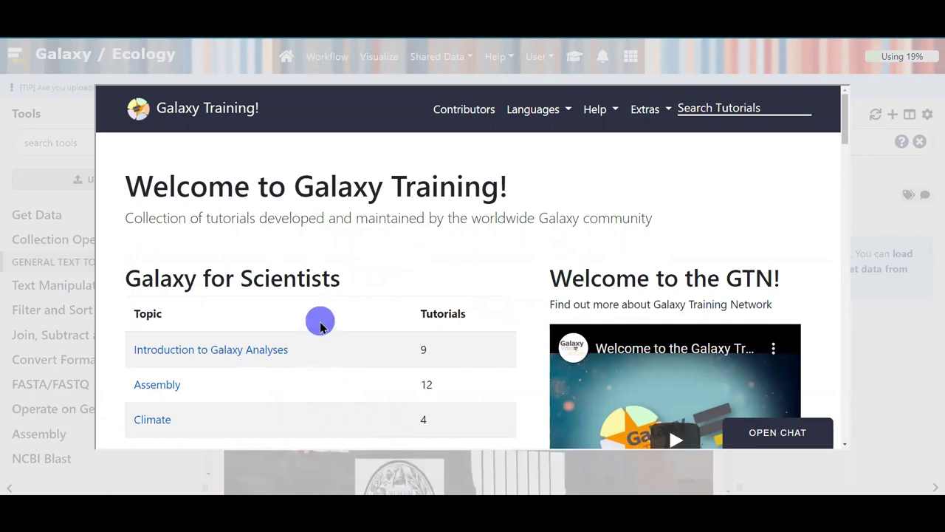
scroll(321, 325, down, 1)
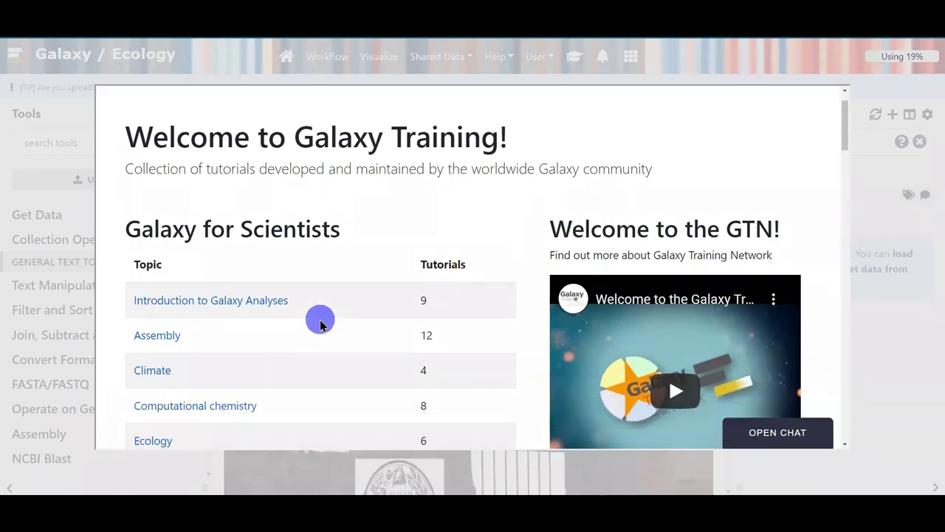
scroll(321, 317, up, 1)
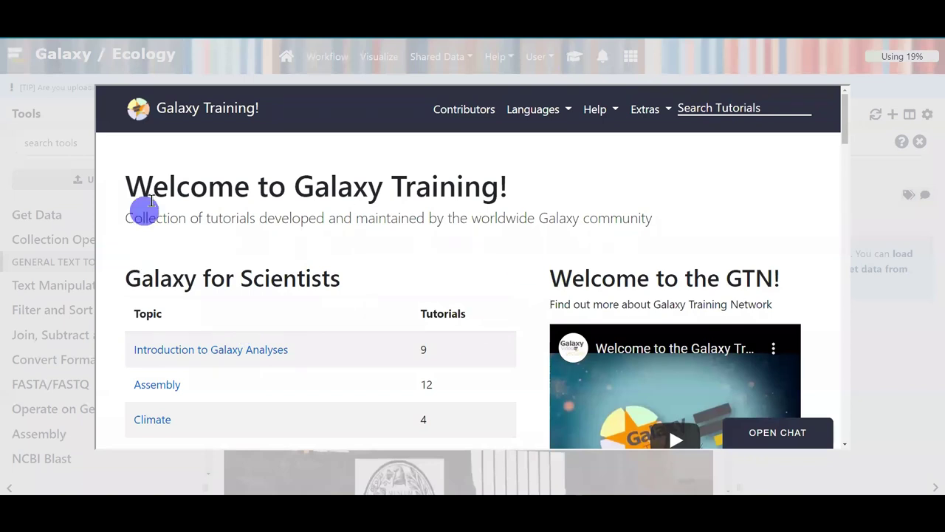
click(196, 109)
right_click(195, 108)
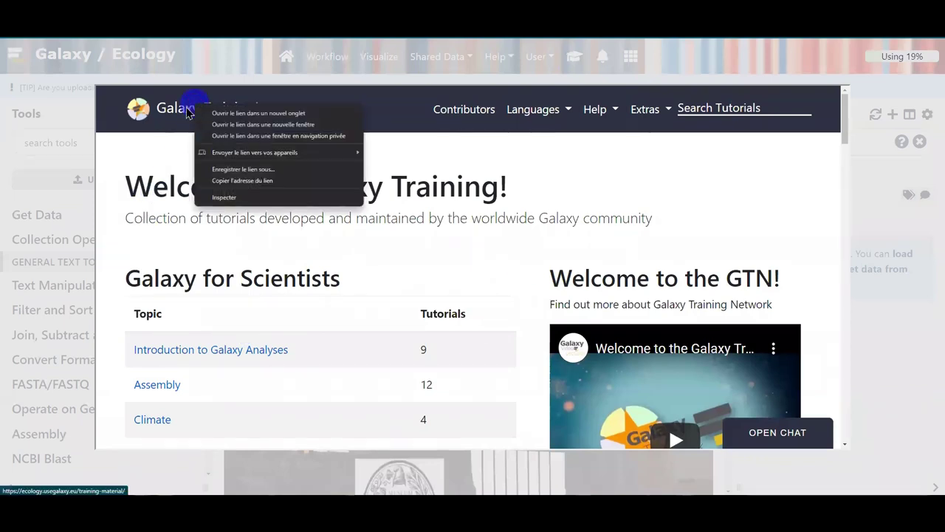
click(291, 114)
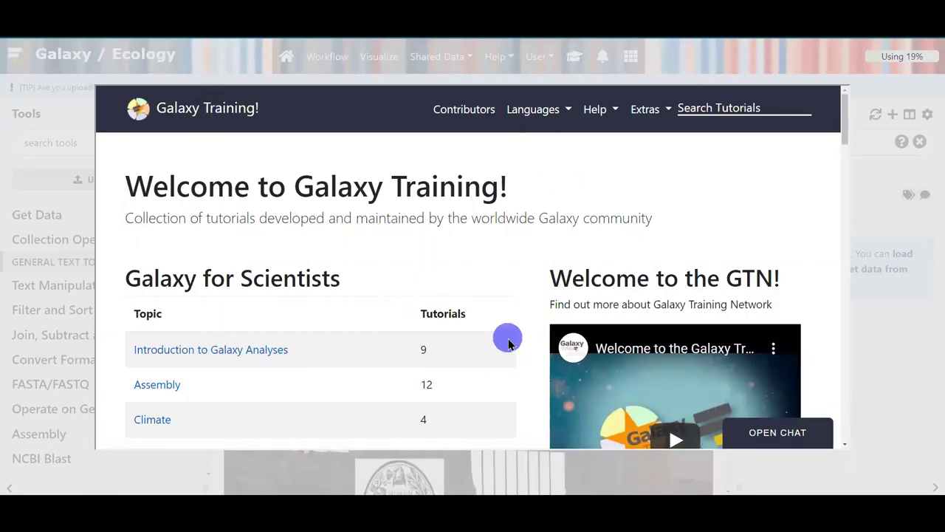
Open the Ecology topic and its hands-on tutorial "Compute and analyze biodiversity metrics with PAMPA toolsuite"
scroll(508, 344, down, 3)
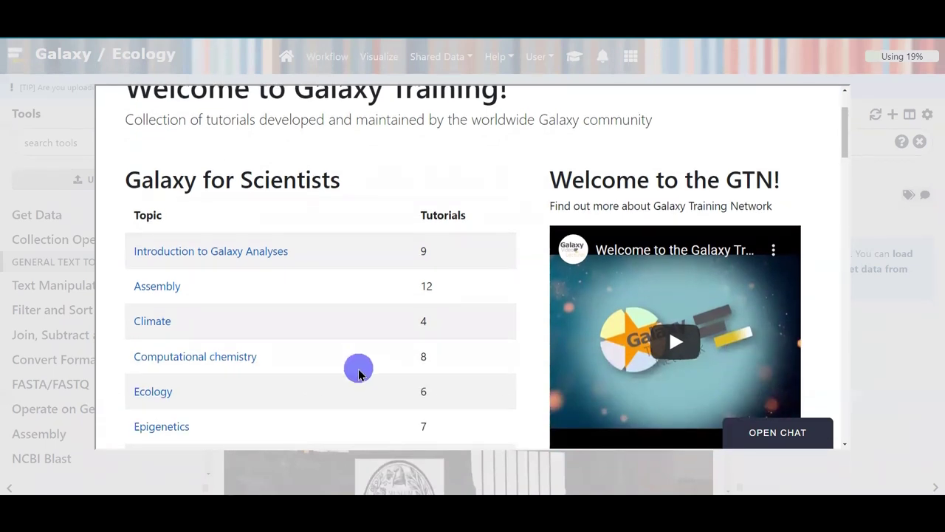
click(140, 399)
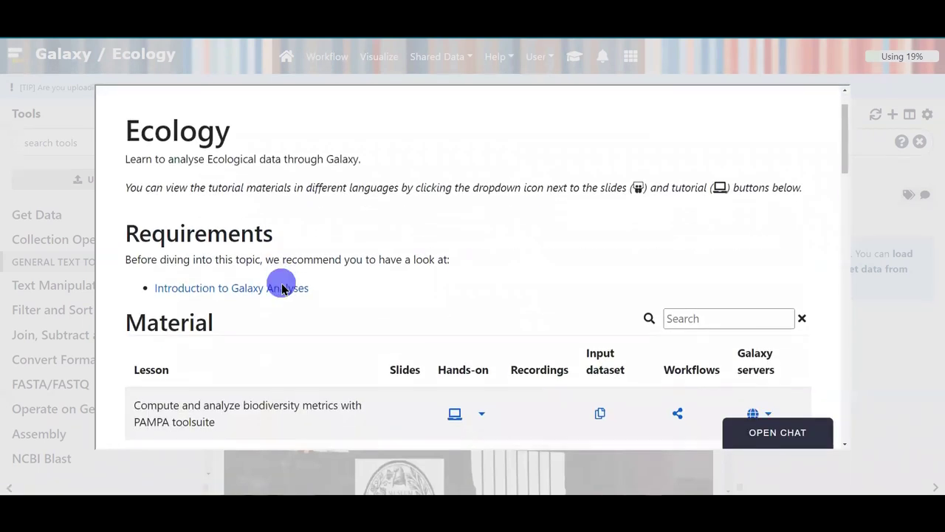
scroll(280, 285, down, 2)
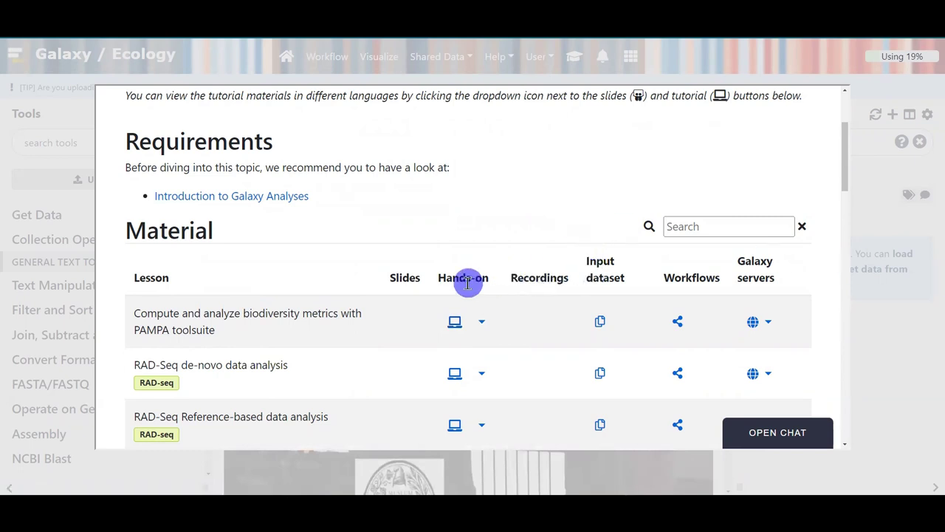
click(453, 325)
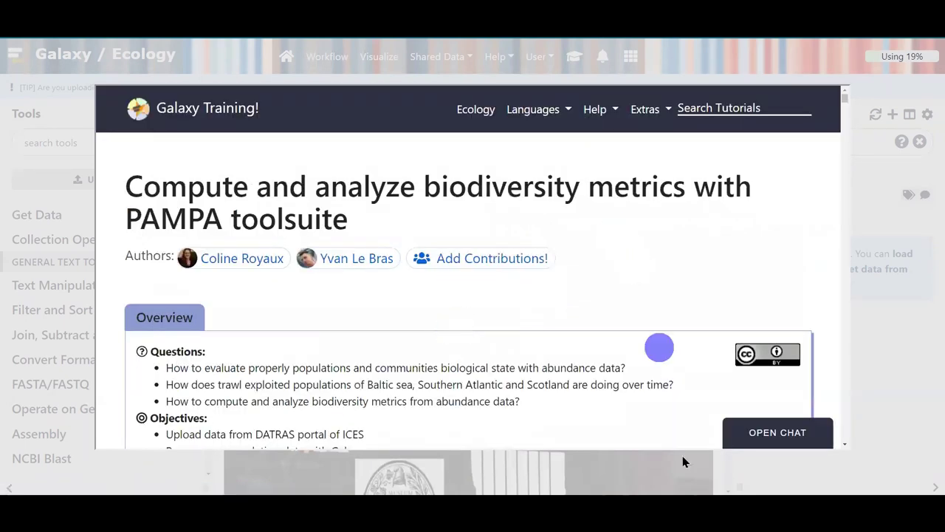
Read the tutorial's Overview, covering its questions, objectives, requirements, time estimation and supporting materials
scroll(517, 205, down, 2)
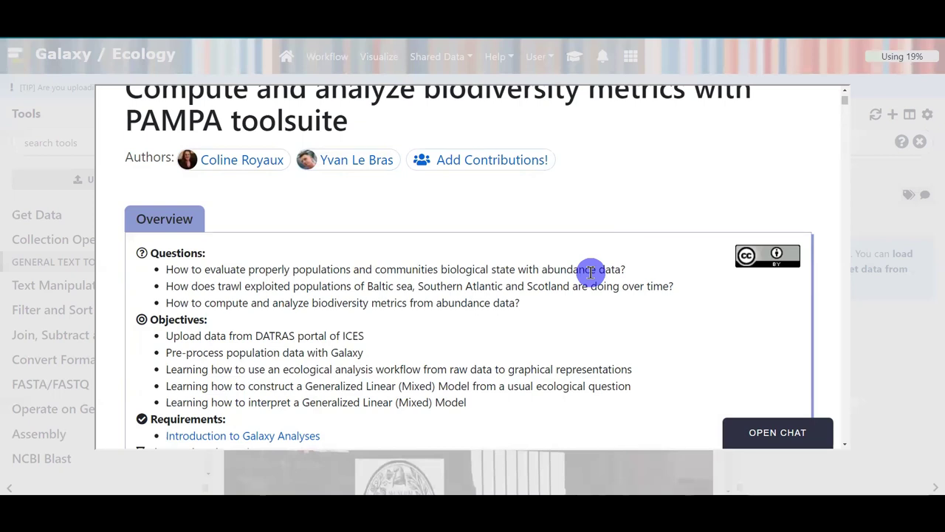
double_click(229, 286)
scroll(237, 228, down, 1)
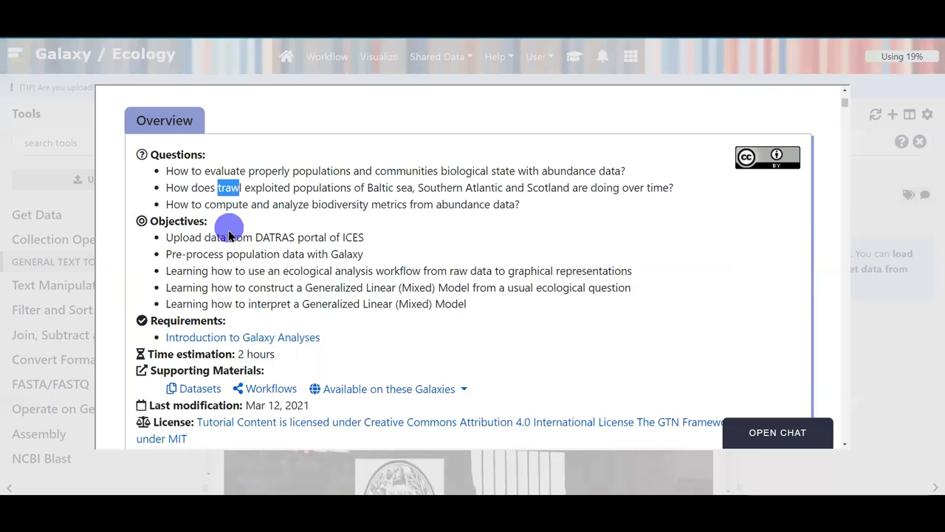
click(218, 240)
triple_click(208, 254)
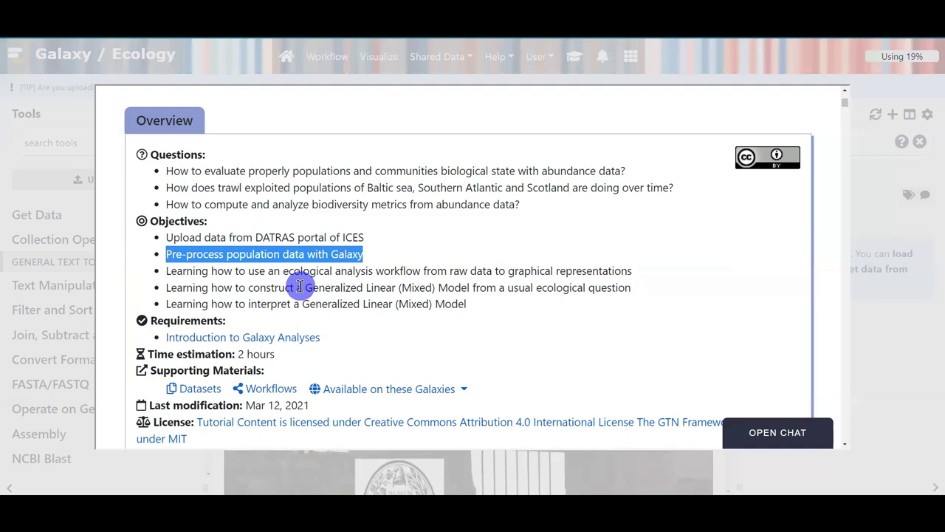
scroll(797, 375, down, 1)
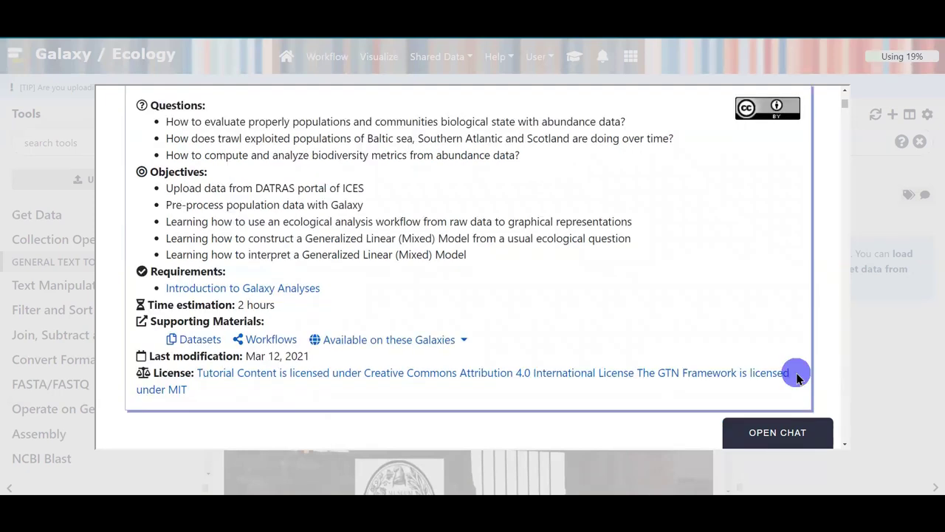
Read the Introduction, expand the ecological definitions of Population and Community, and examine the PAMPA toolsuite workflow figure
scroll(798, 375, down, 4)
scroll(797, 375, down, 2)
scroll(797, 375, down, 1)
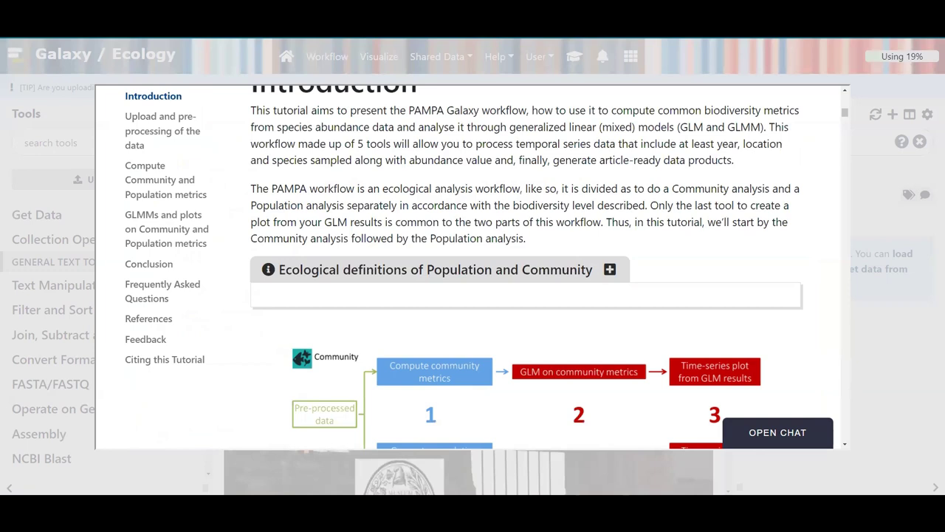
scroll(791, 291, down, 1)
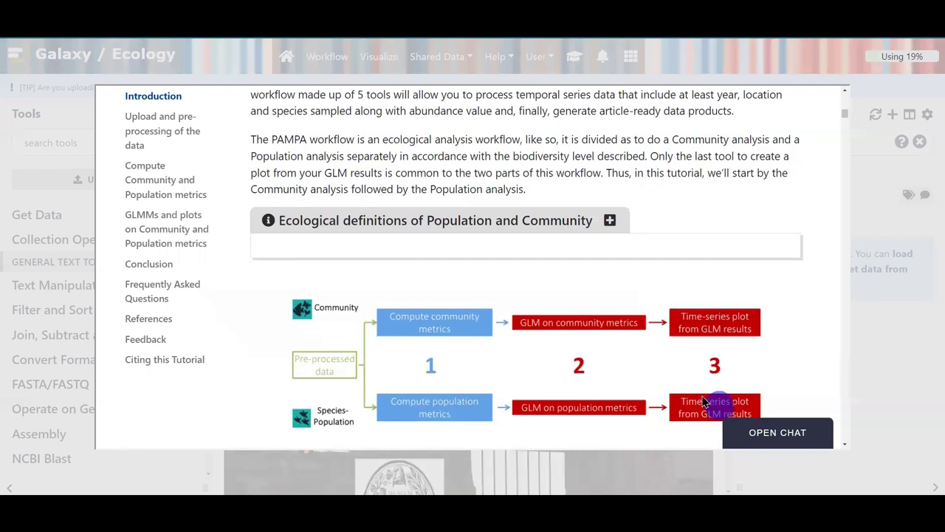
click(609, 221)
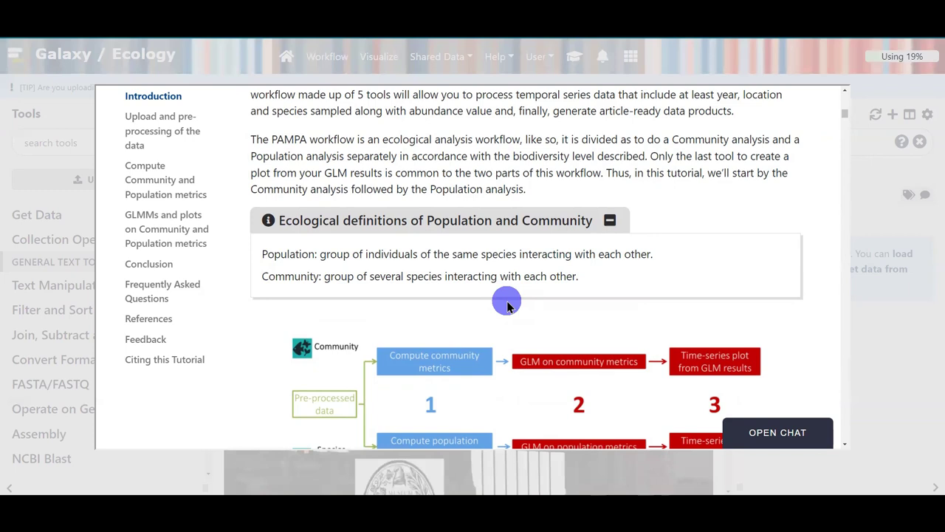
scroll(494, 291, down, 2)
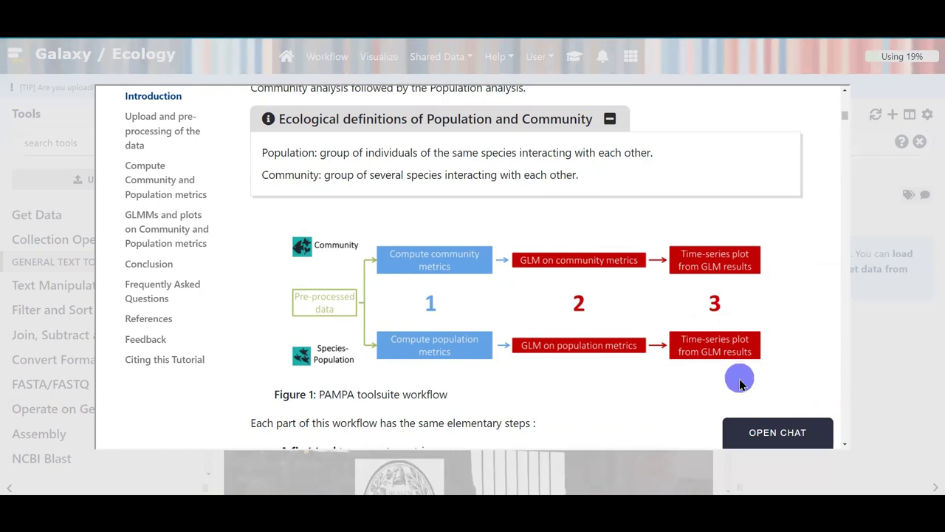
Review the workflow's elementary steps and the details about Generalized Linear (Mixed) Models, continuing to the Data upload hands-on section
scroll(739, 378, down, 1)
scroll(739, 378, down, 4)
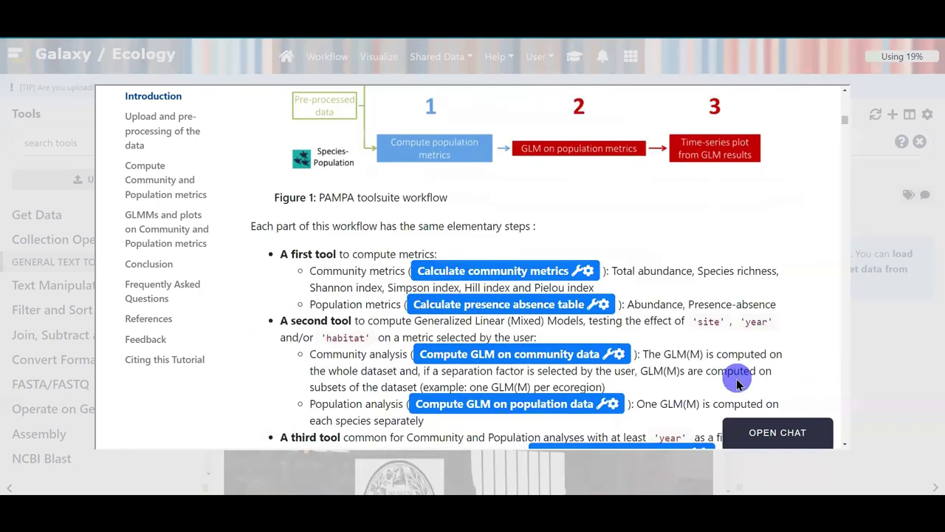
scroll(754, 310, down, 1)
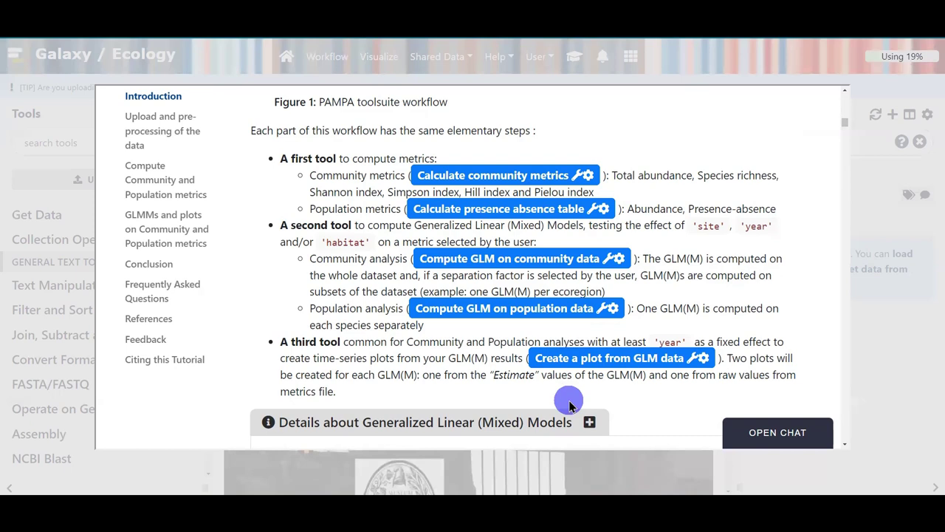
scroll(569, 405, down, 3)
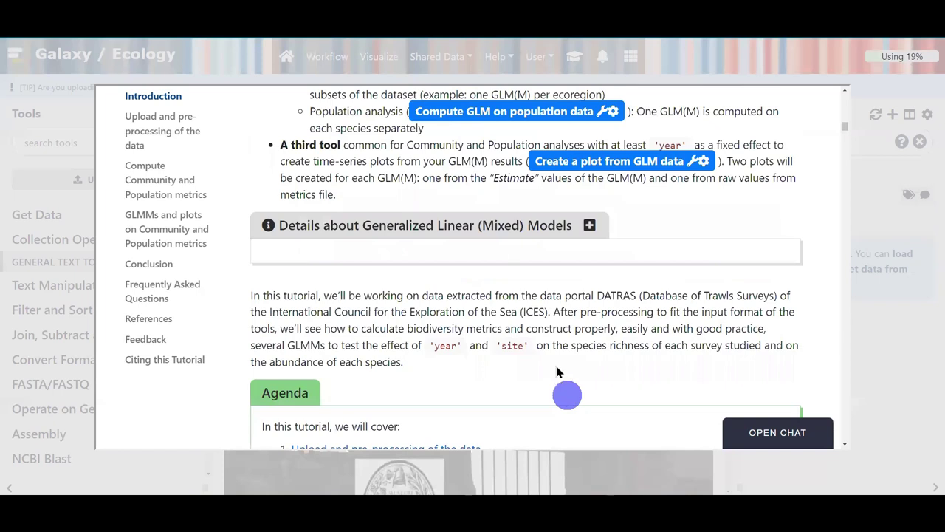
click(589, 225)
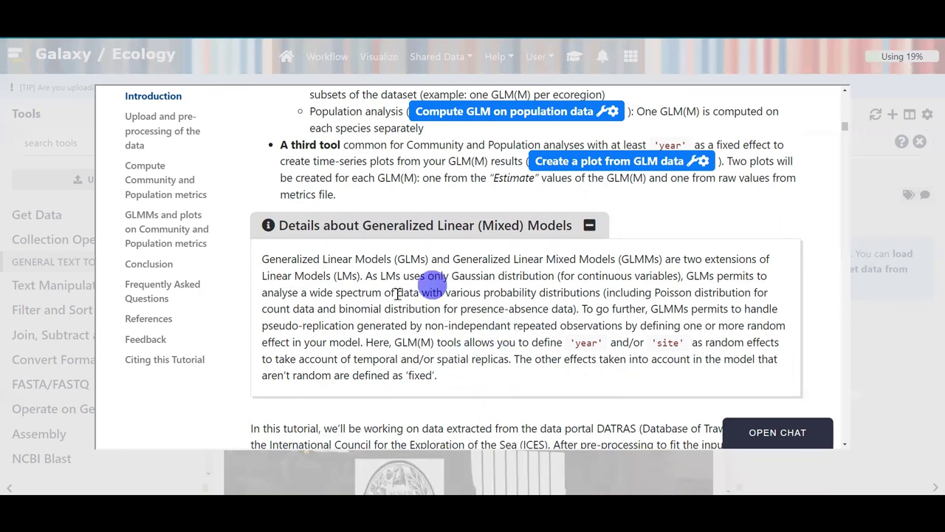
click(590, 227)
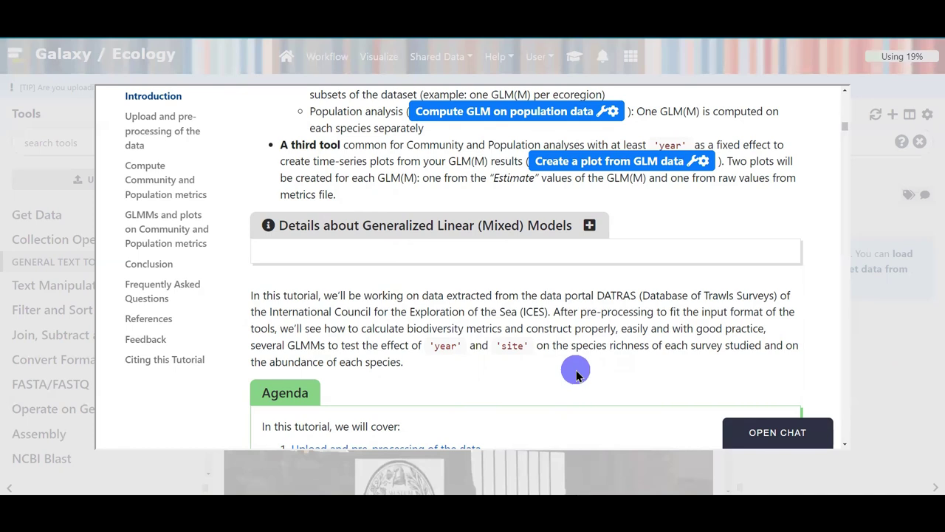
scroll(576, 374, down, 3)
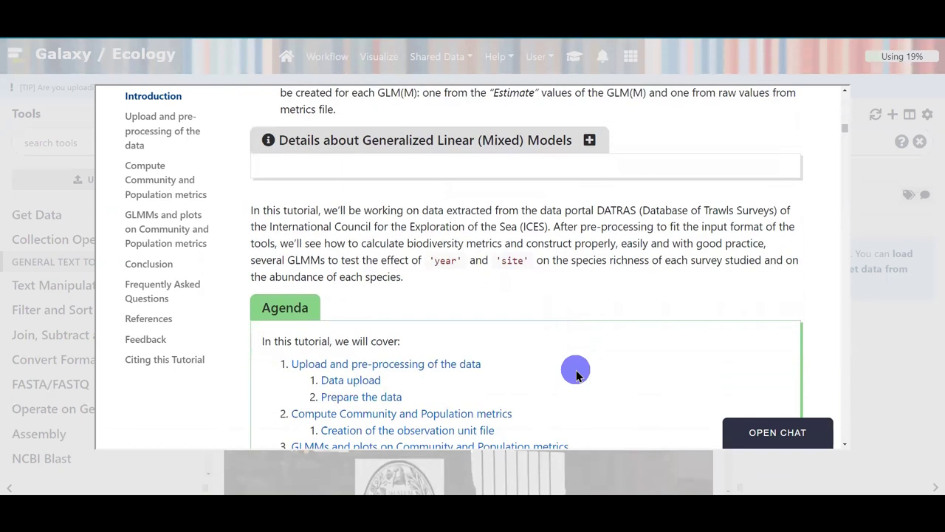
scroll(576, 374, down, 6)
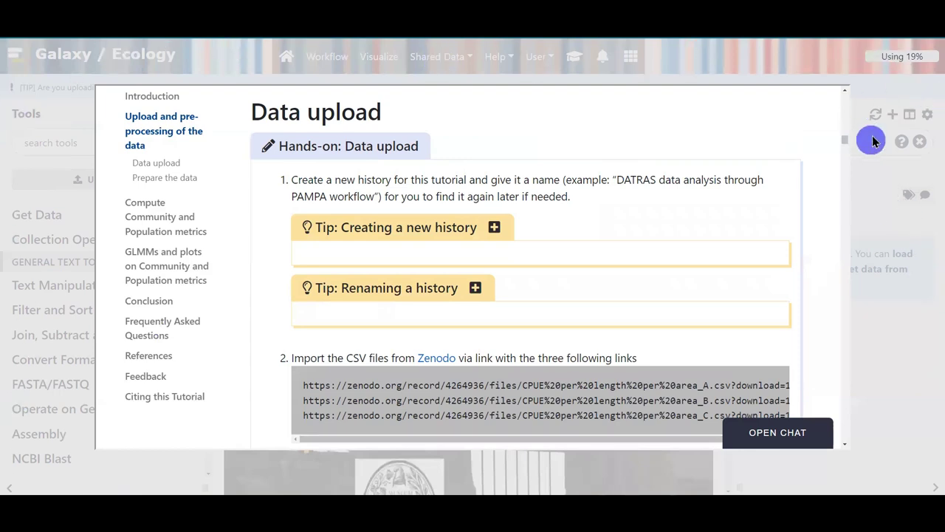
click(879, 194)
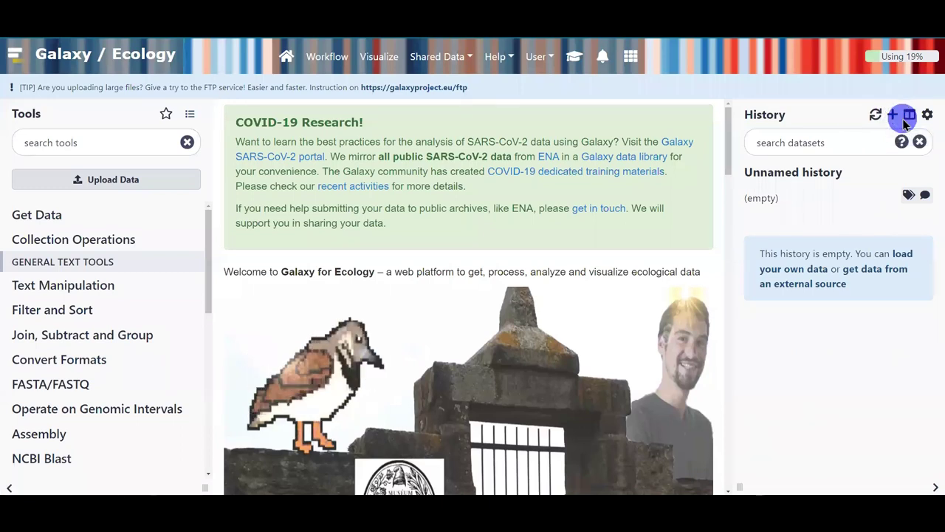
click(830, 178)
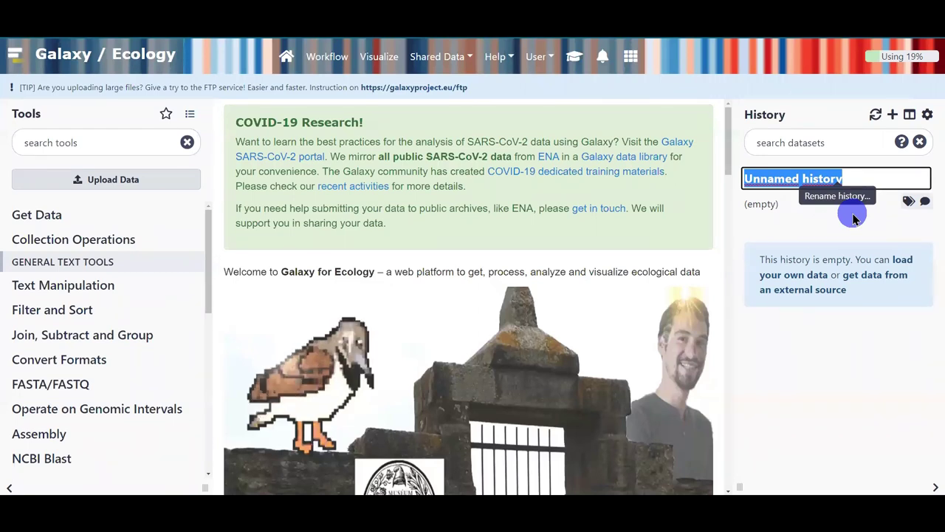
key(BackSpace)
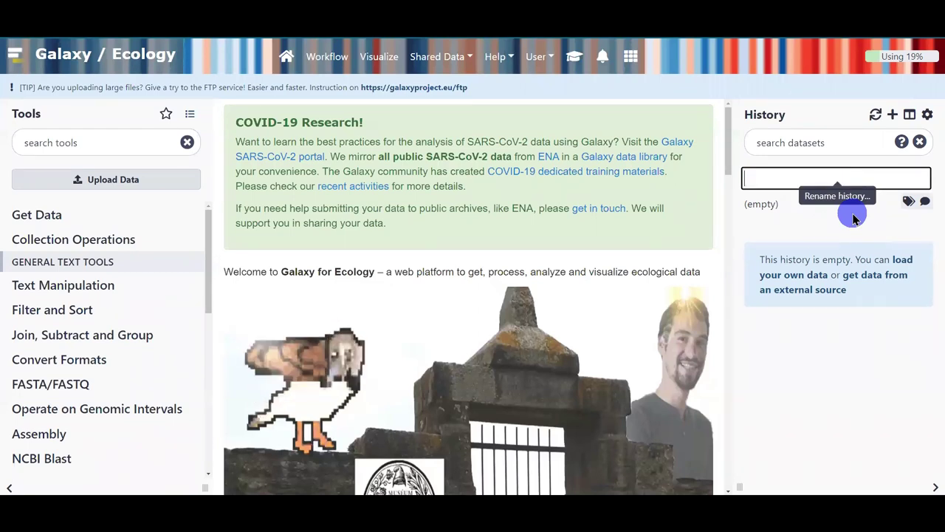
Copy the example history name "DATRAS data analysis through PAMPA workflow" from the tutorial's Data upload instructions
click(583, 57)
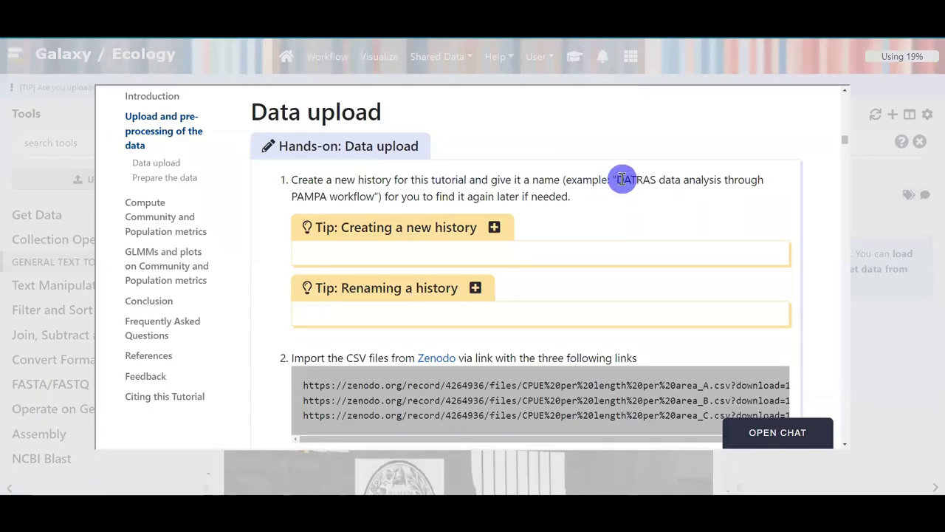
mouse_move(614, 181)
mouse_down()
mouse_move(777, 186)
mouse_move(618, 198)
mouse_up()
drag(512, 196, 376, 197)
key(ctrl+c)
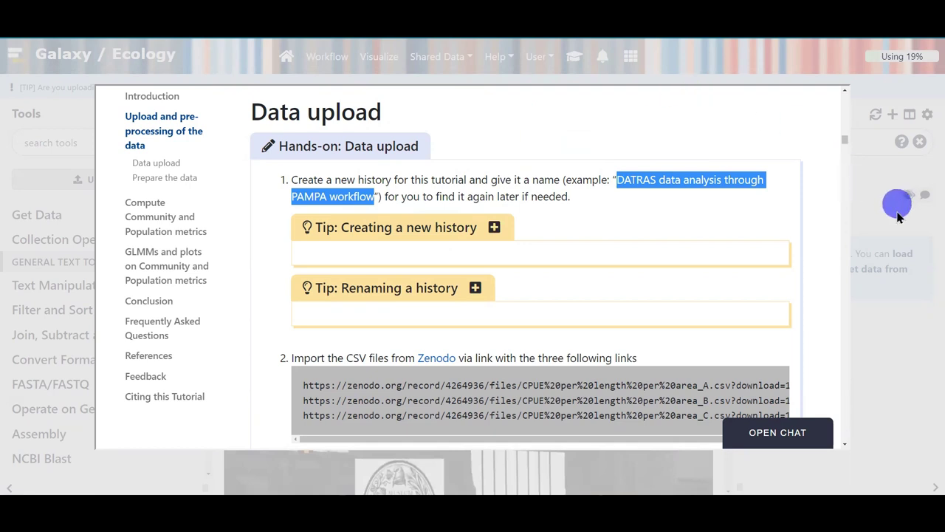
click(572, 61)
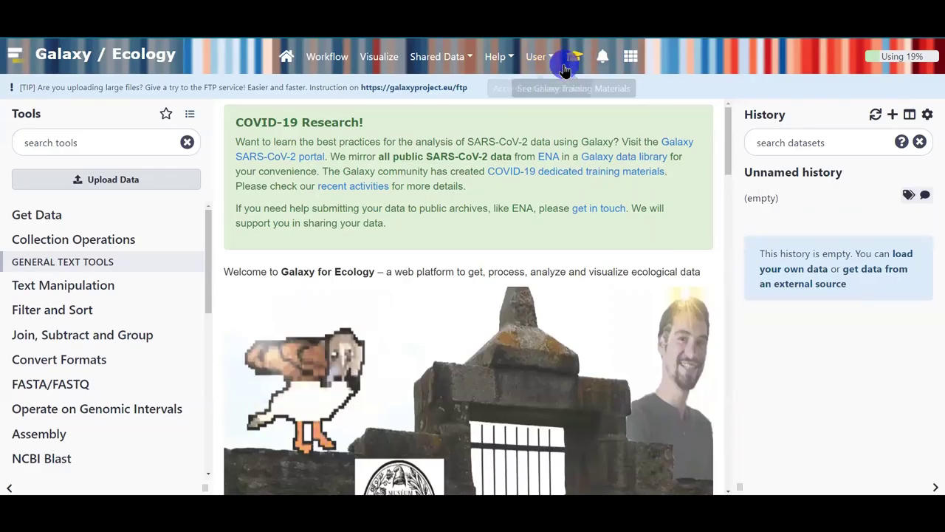
click(573, 59)
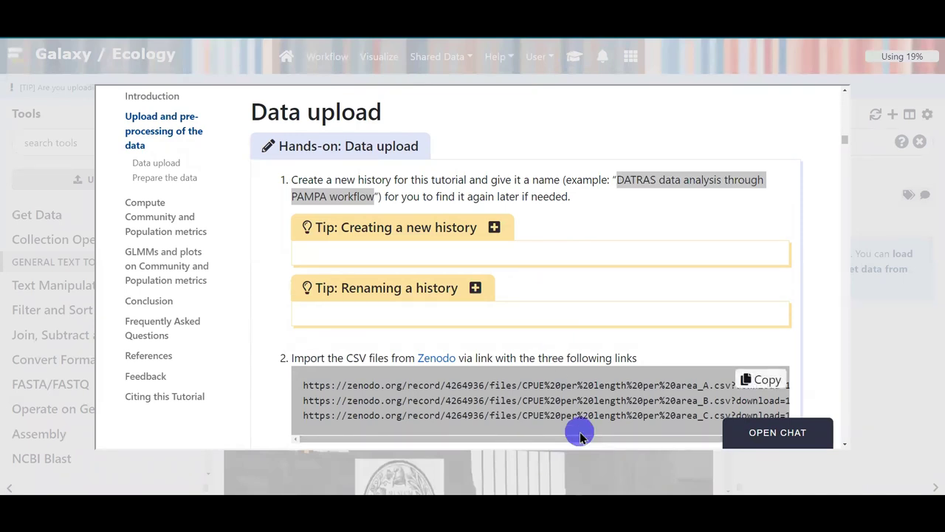
right_click(710, 181)
click(673, 186)
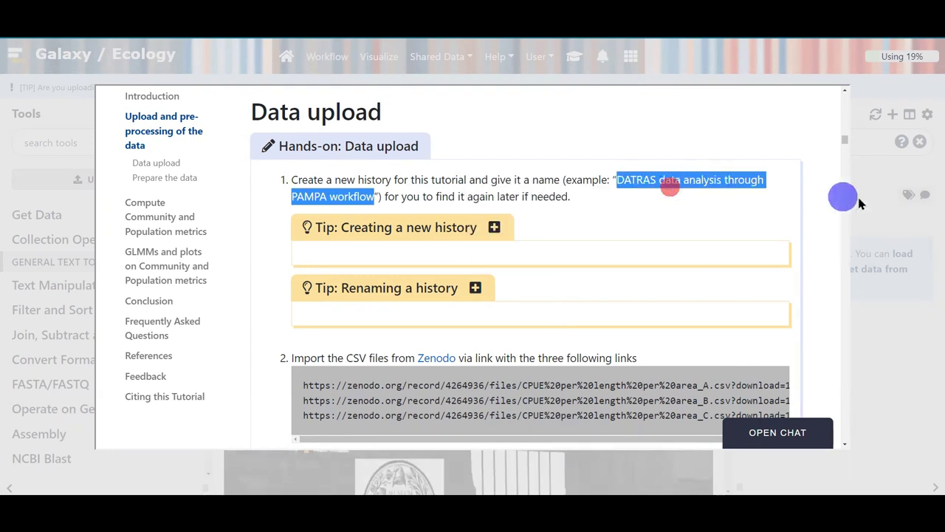
Close the training materials and rename the unnamed history to "DATRAS data analysis through PAMPA workflow"
click(885, 212)
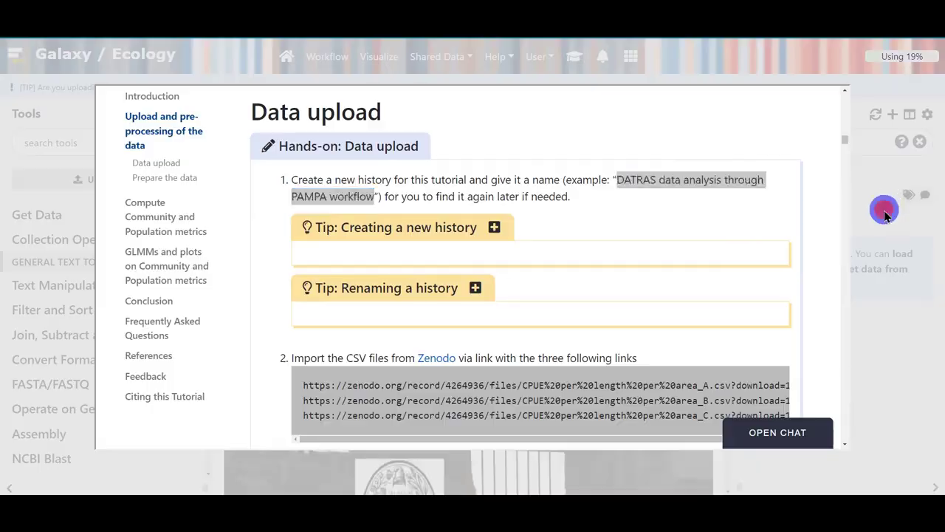
click(815, 179)
key(ctrl+v)
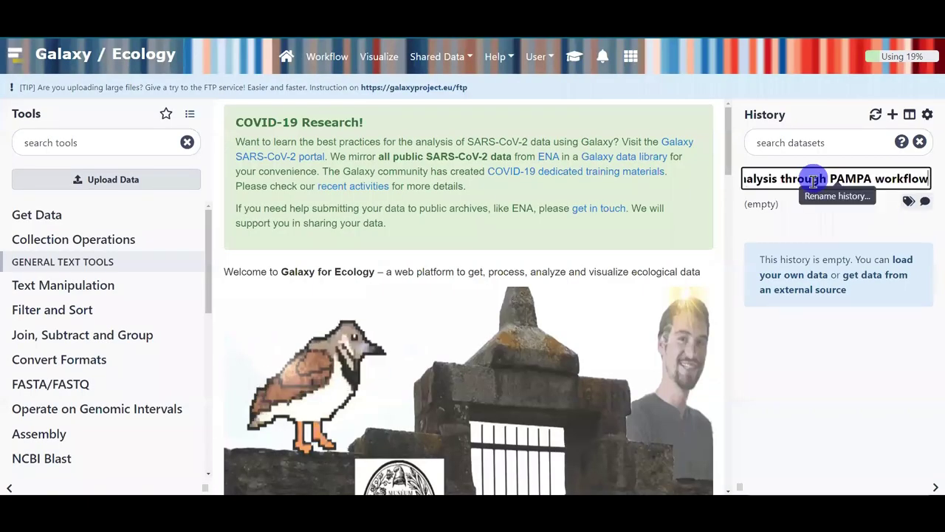
click(830, 209)
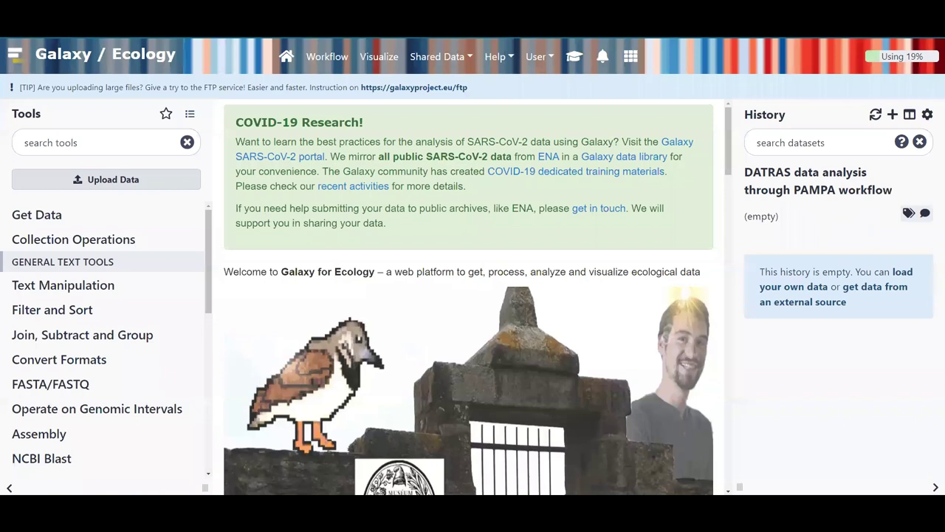
Reveal the tag and annotation fields of the DATRAS history and hide them again
click(905, 215)
click(925, 215)
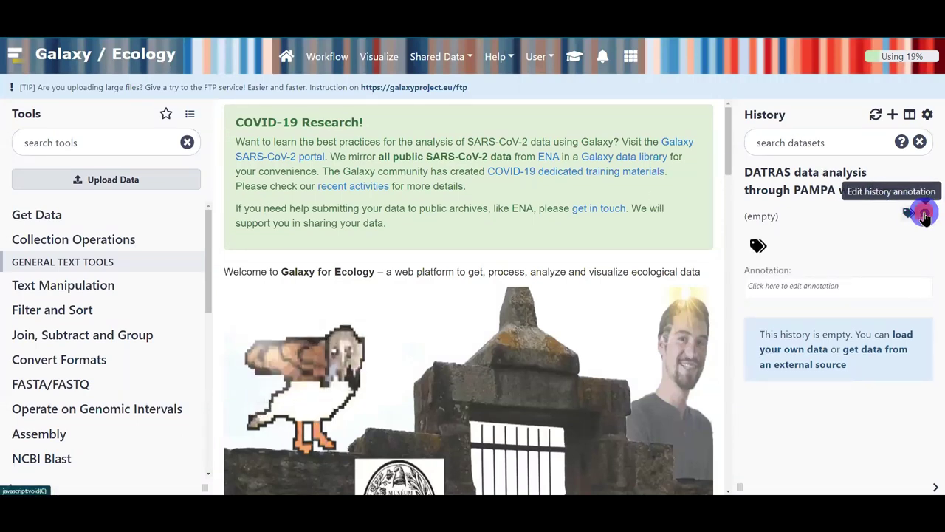
click(925, 214)
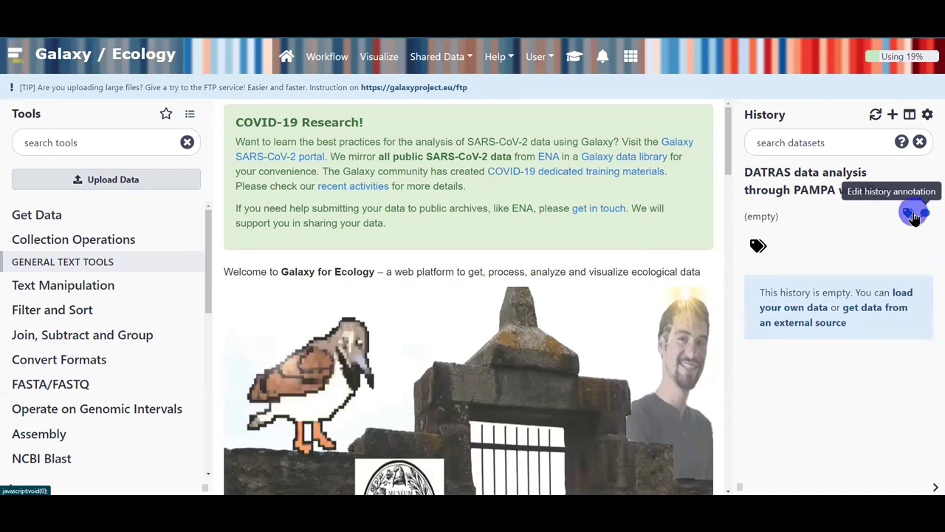
click(909, 214)
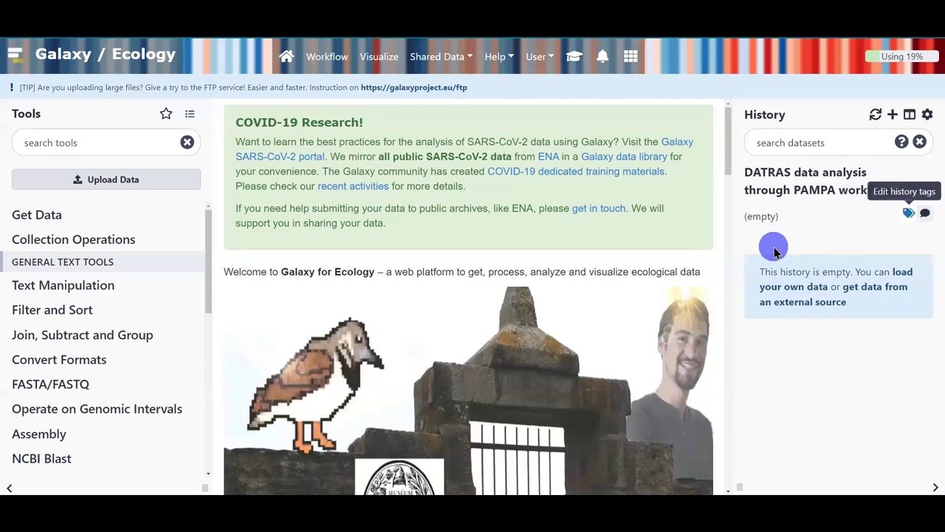
Copy the three Zenodo CSV links from the tutorial's Data upload section and close the training materials
click(579, 64)
scroll(492, 276, down, 3)
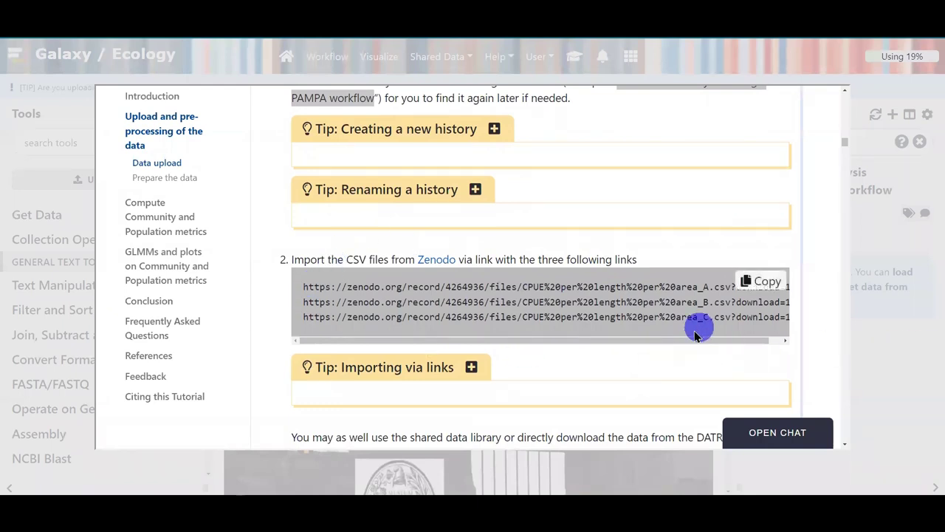
click(774, 281)
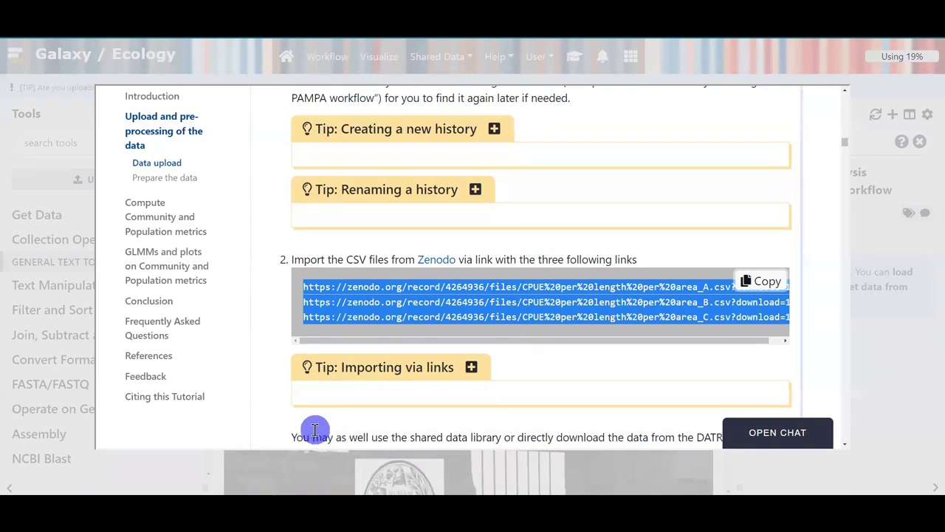
scroll(314, 429, down, 1)
scroll(380, 367, down, 1)
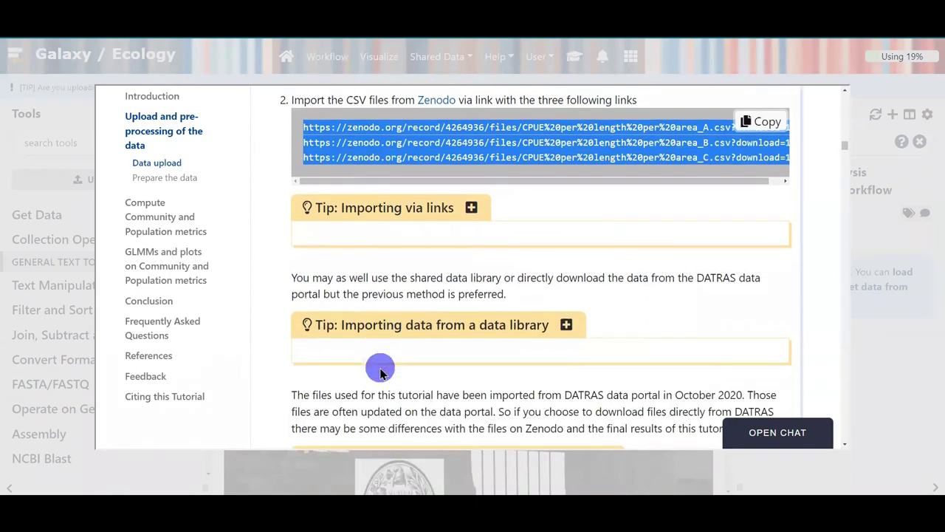
scroll(384, 287, up, 1)
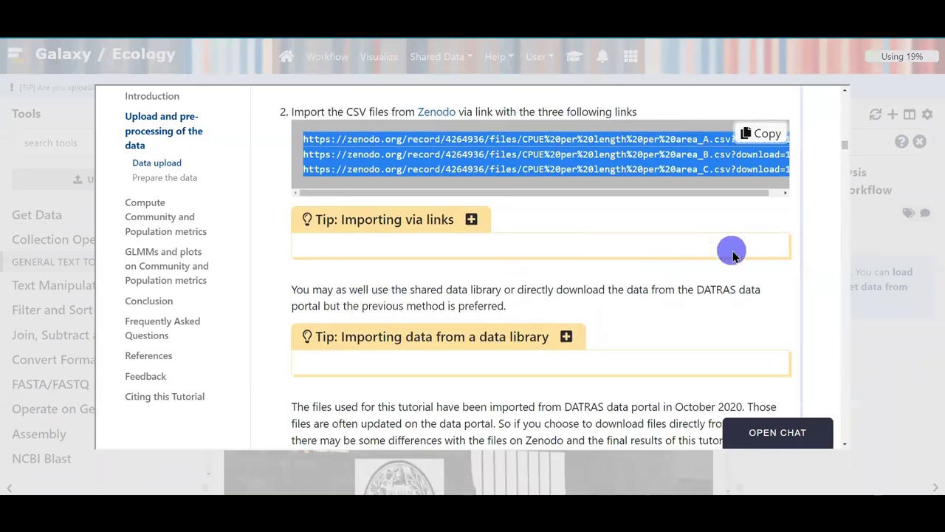
click(872, 226)
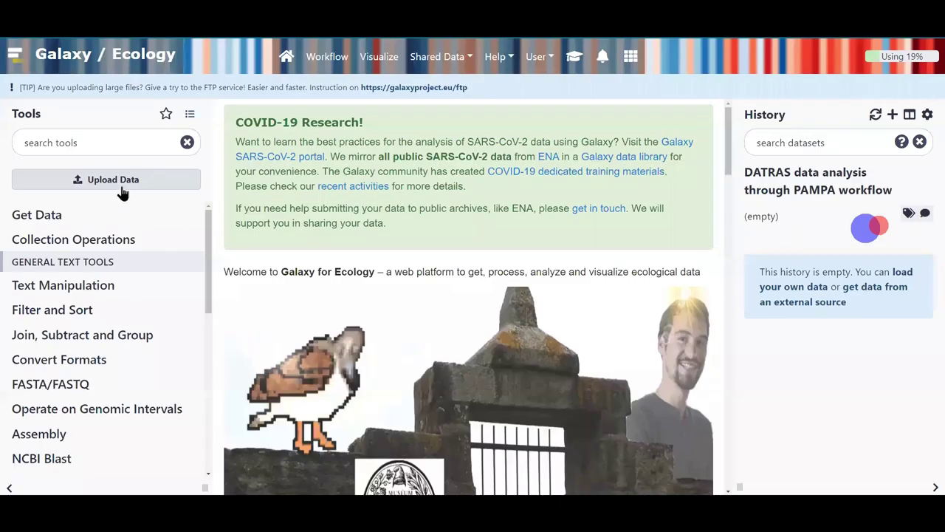
Upload the three CPUE per length per area CSV files (A, B and C) by pasting the copied Zenodo links as fetch data
click(118, 181)
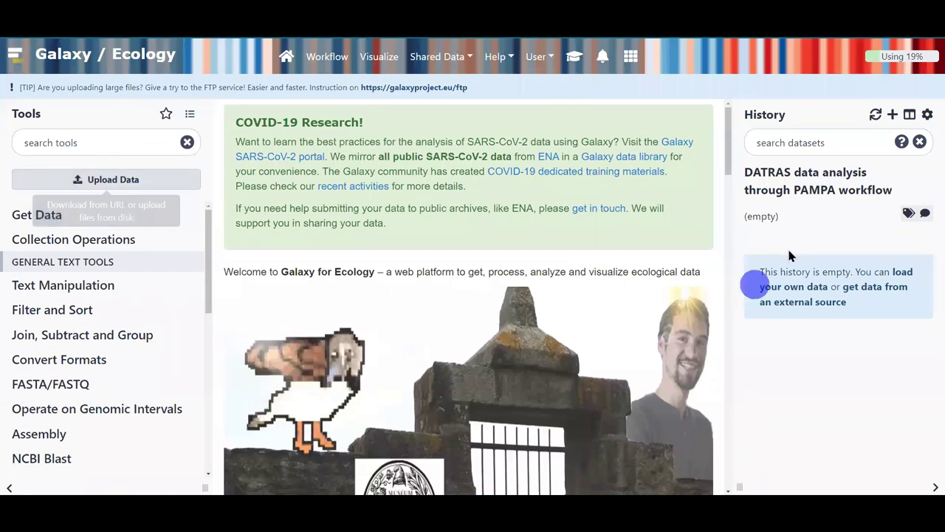
click(904, 274)
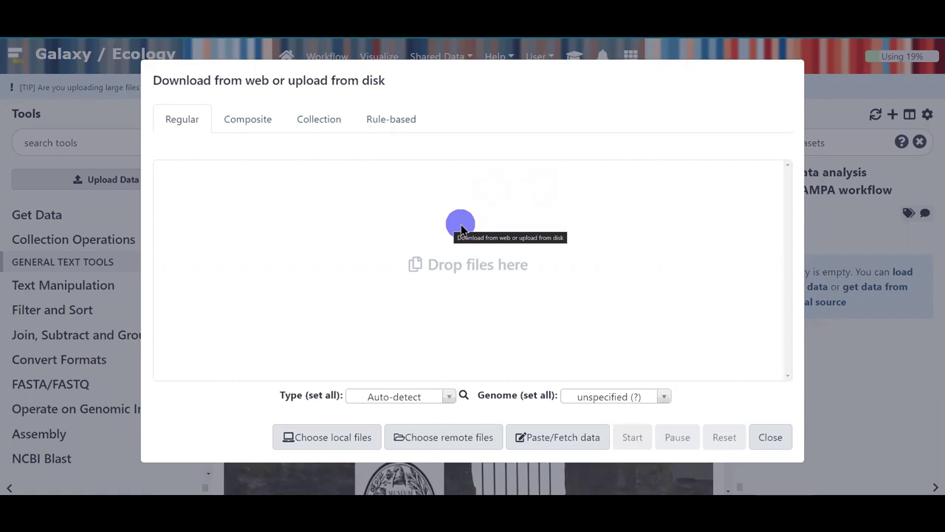
click(539, 441)
click(273, 273)
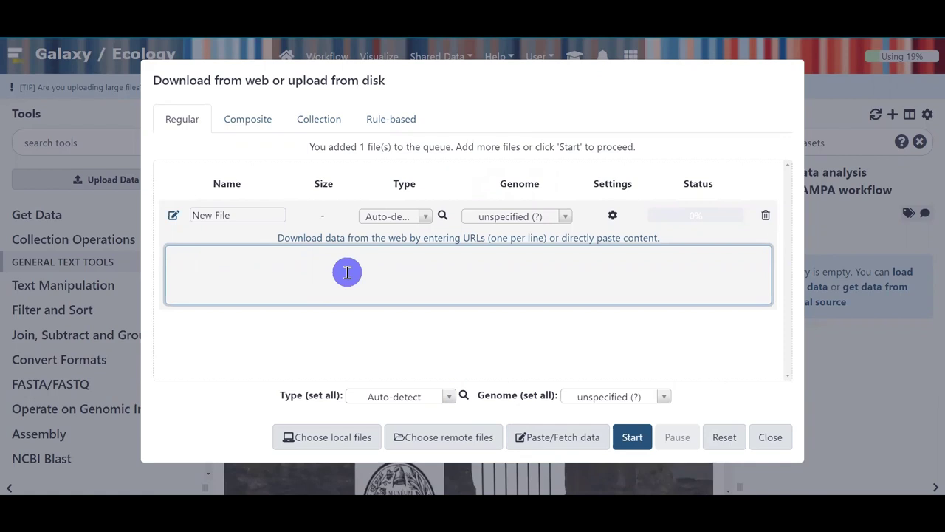
key(ctrl+v)
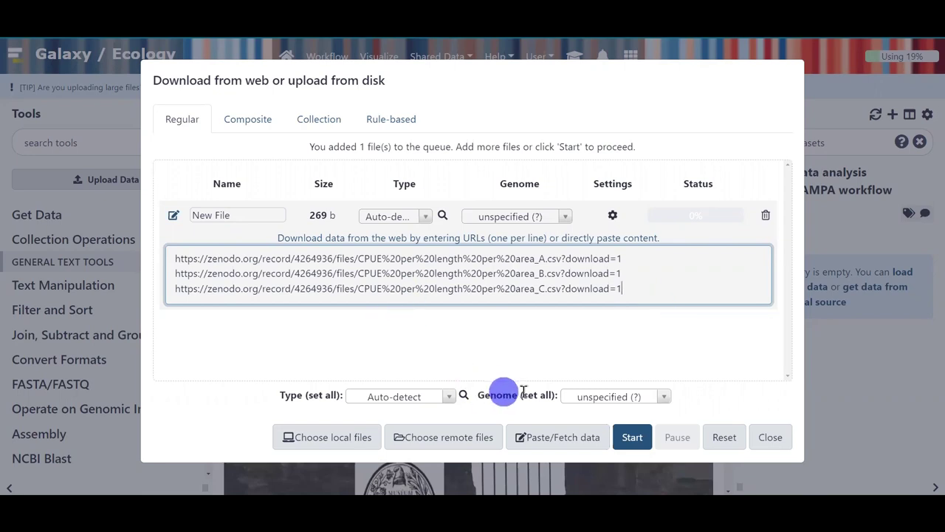
click(640, 437)
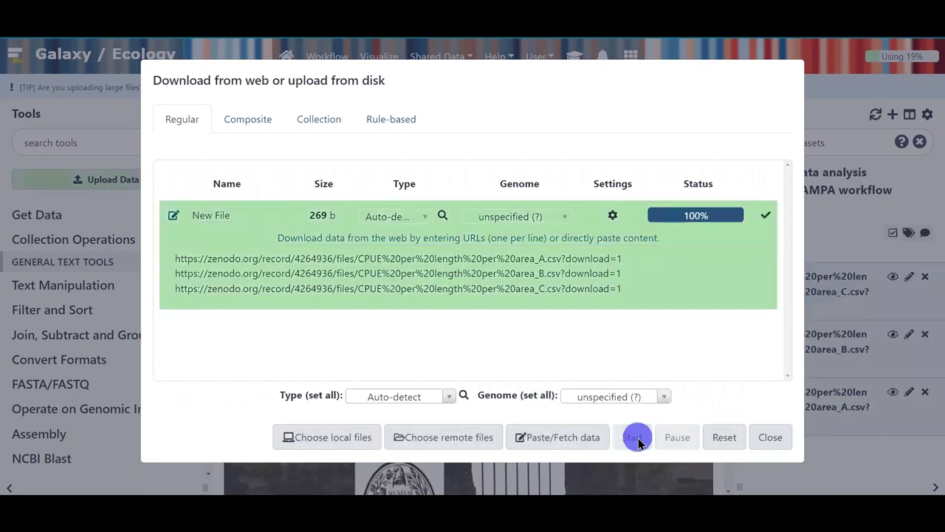
click(886, 316)
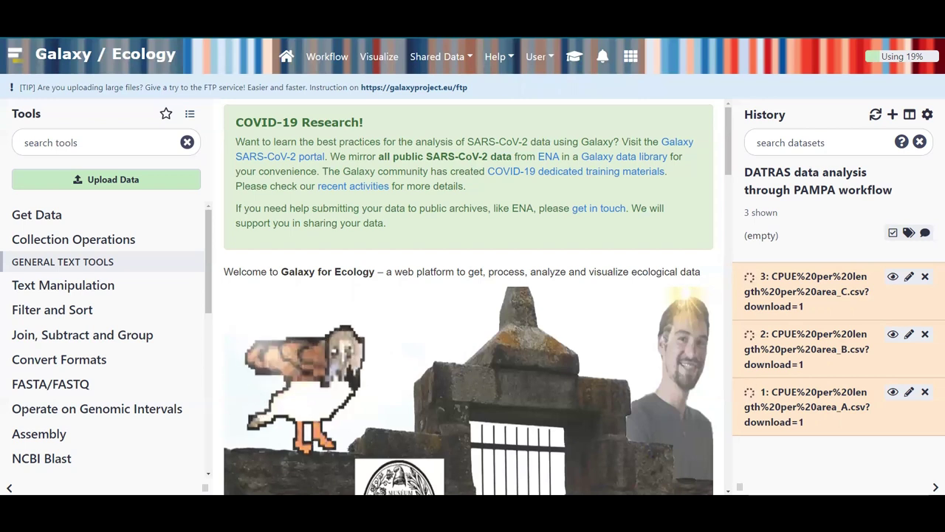
Browse the core lessons of the Introduction to Galaxy Analyses topic in the Galaxy Training materials, and return to the history
click(584, 57)
click(141, 163)
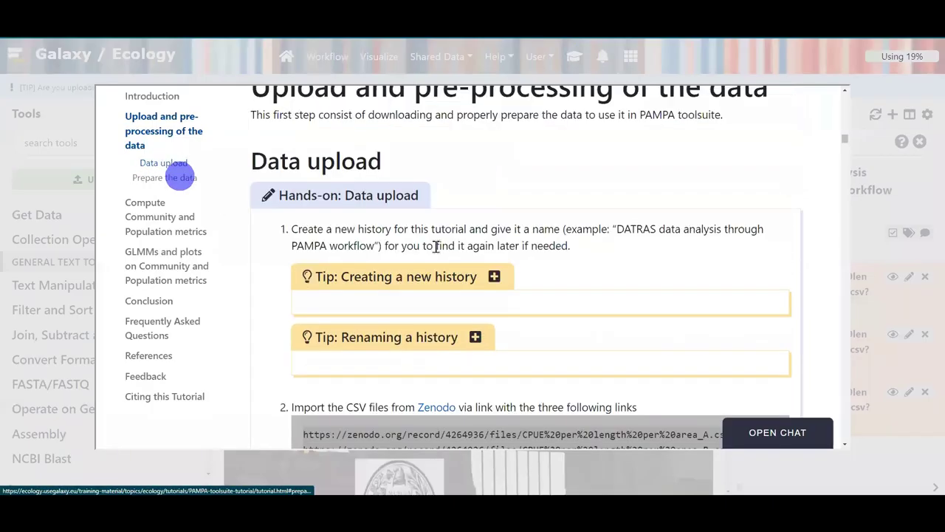
scroll(443, 250, down, 3)
scroll(446, 251, up, 10)
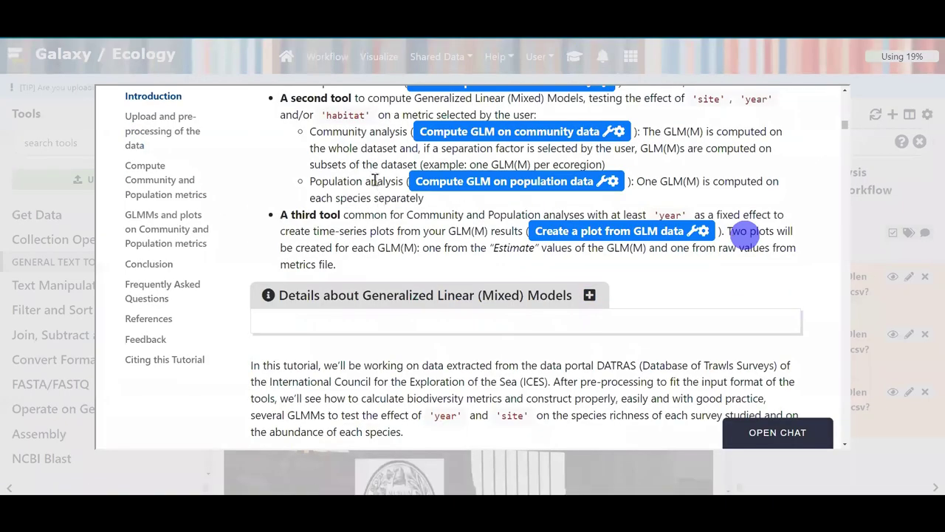
scroll(375, 181, up, 5)
click(186, 111)
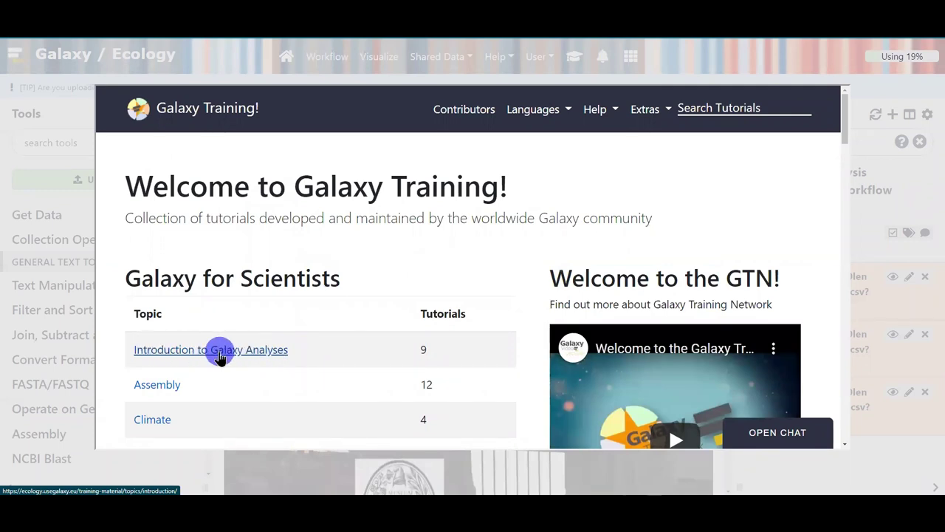
click(213, 351)
scroll(259, 340, down, 2)
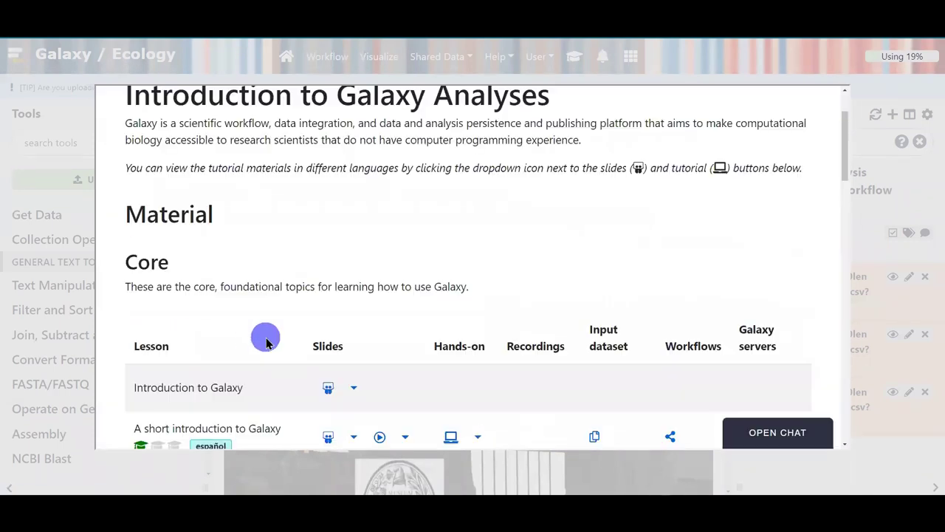
scroll(266, 340, down, 5)
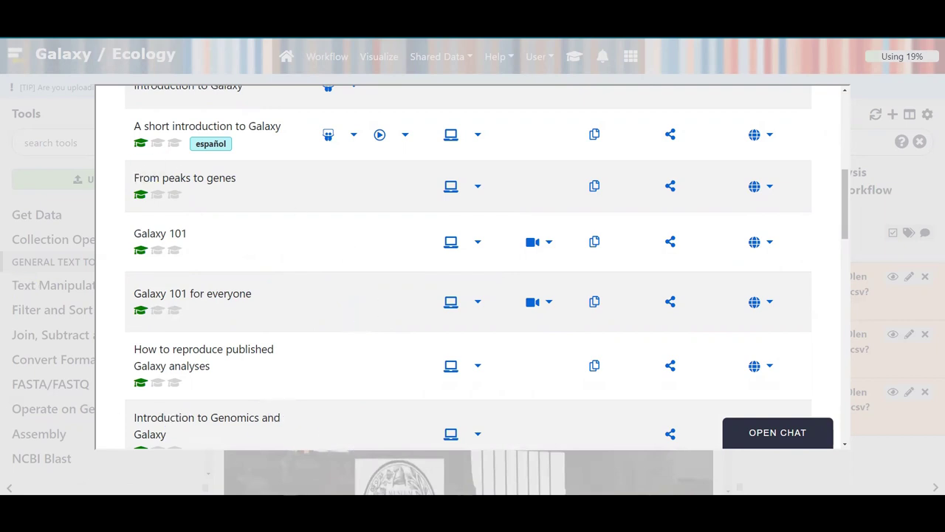
click(535, 481)
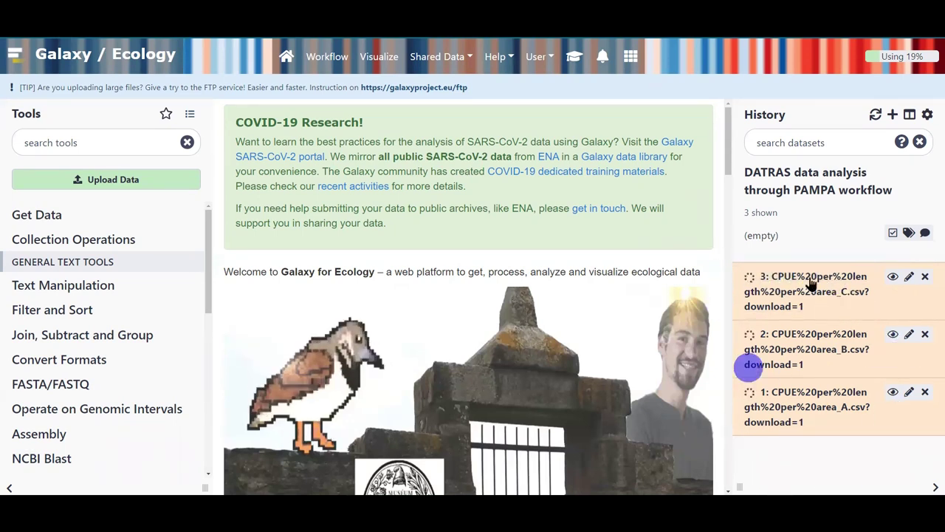
Refresh the history and inspect the area_A CSV dataset's preview across to the CPUE_number_per_hour column
click(874, 117)
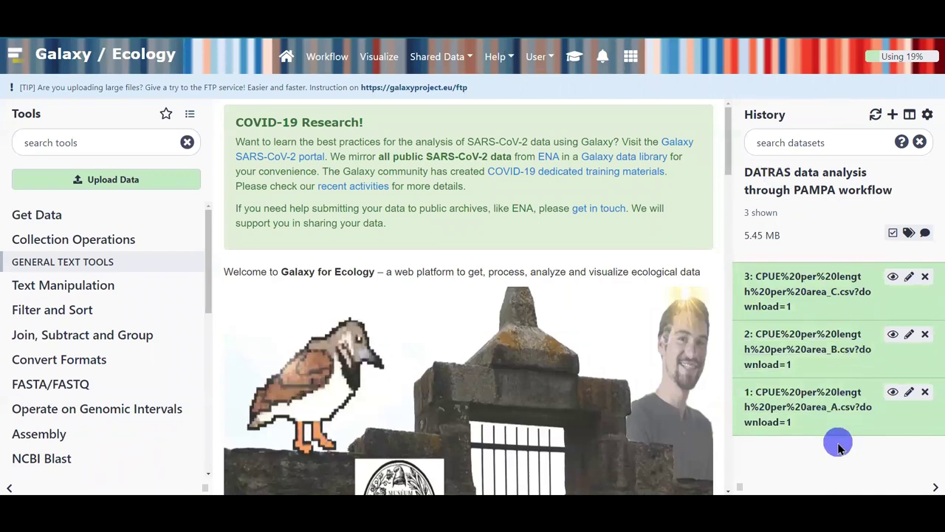
click(809, 417)
scroll(809, 414, down, 3)
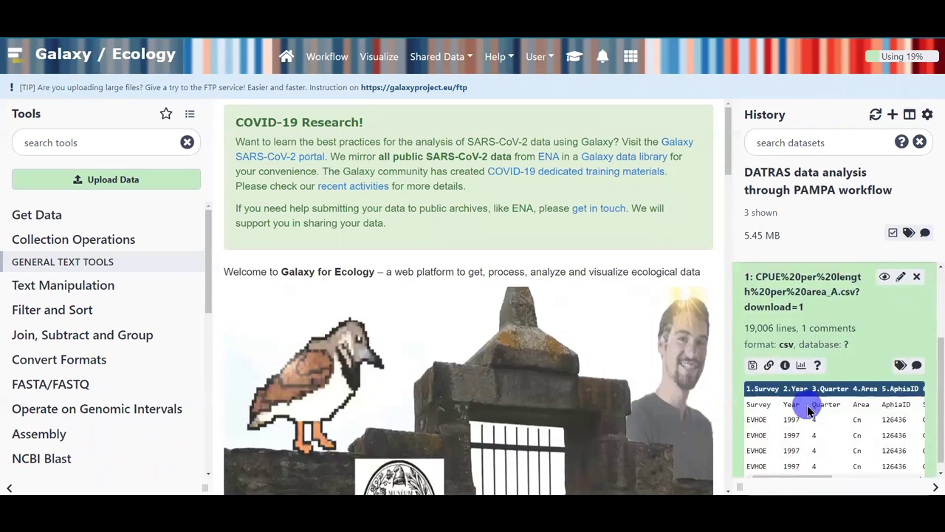
drag(791, 469, 868, 469)
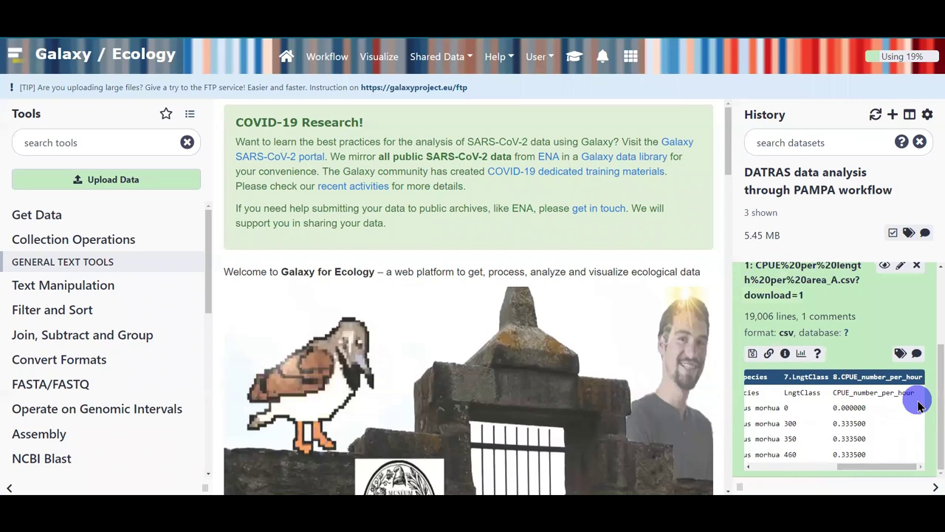
Look at the area_B CSV dataset's details and preview, and collapse the expanded datasets in the history
scroll(908, 411, up, 3)
click(787, 315)
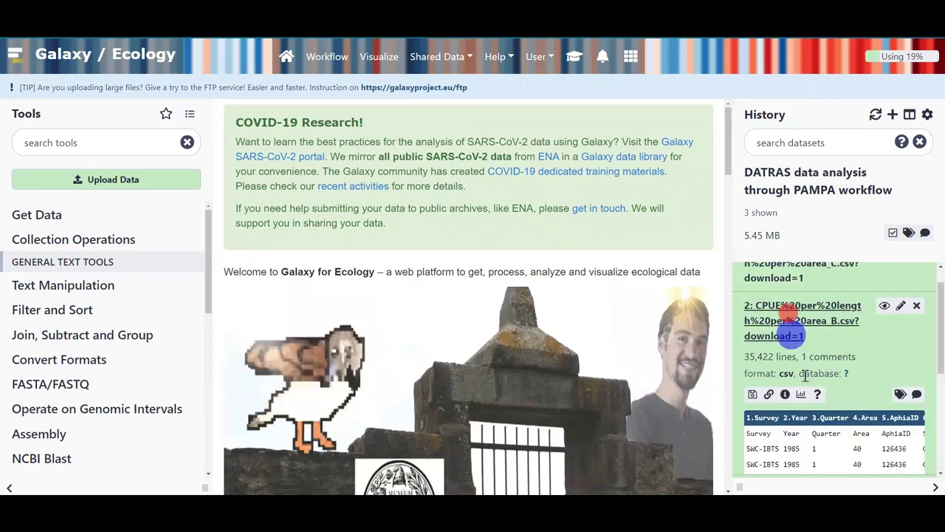
scroll(827, 424, down, 1)
drag(804, 458, 817, 463)
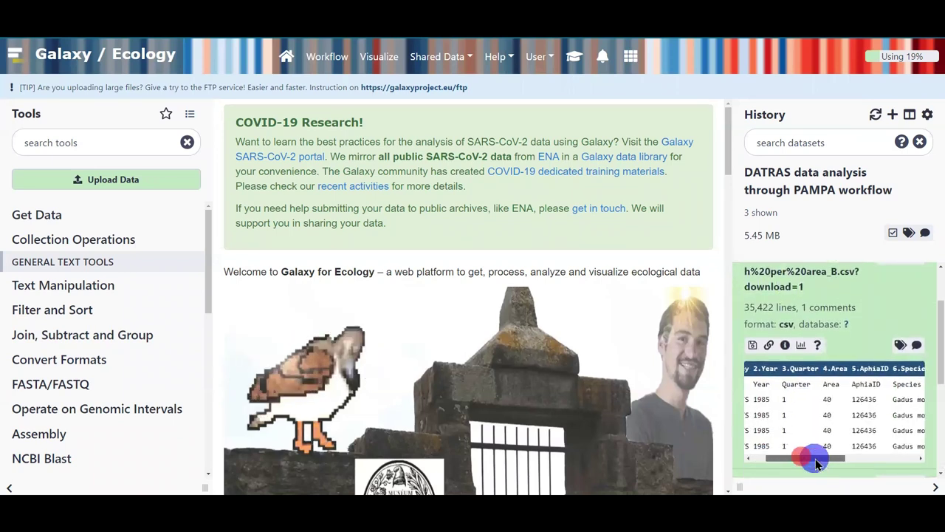
click(821, 275)
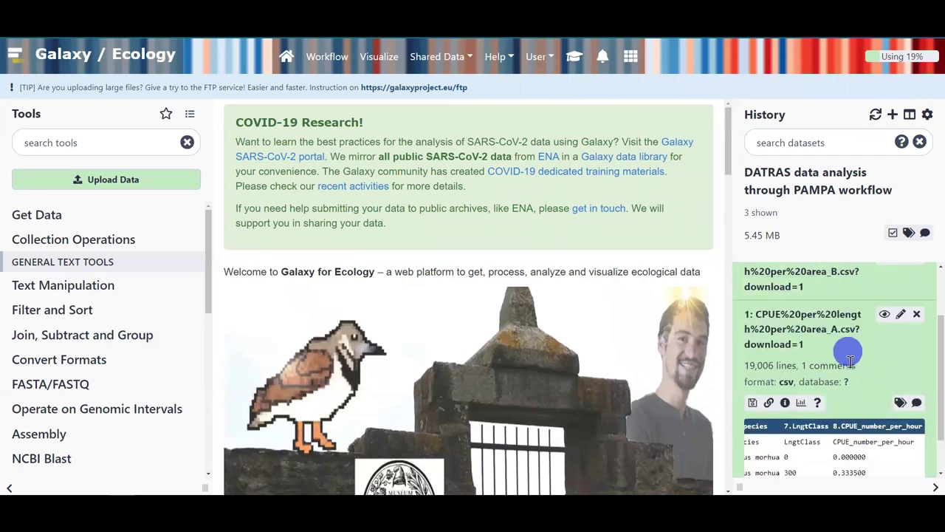
scroll(851, 361, down, 1)
click(847, 288)
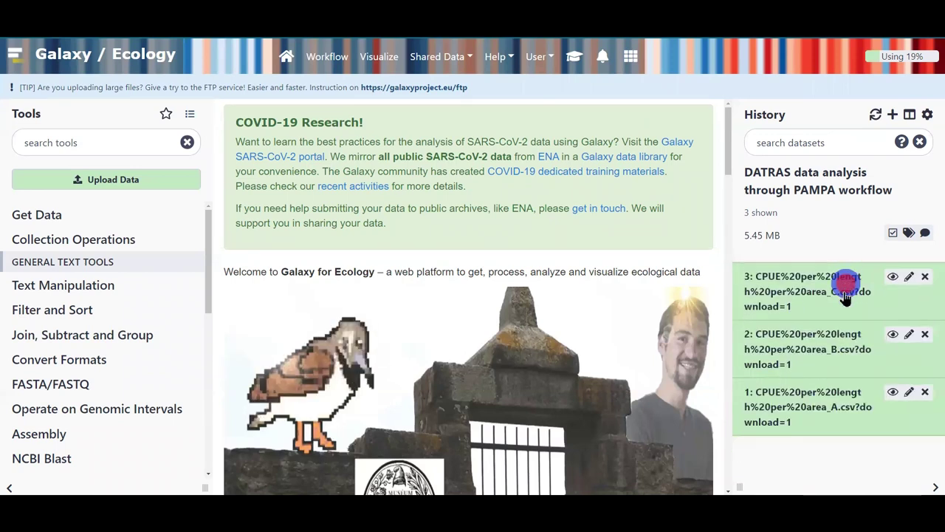
Expand the area_A CSV dataset again and check its details and the first columns of its preview
click(829, 410)
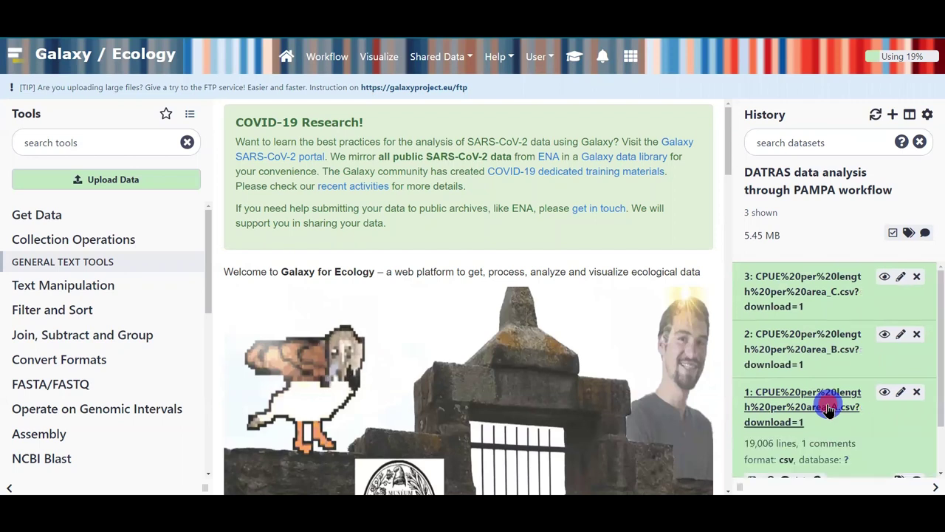
scroll(791, 421, down, 3)
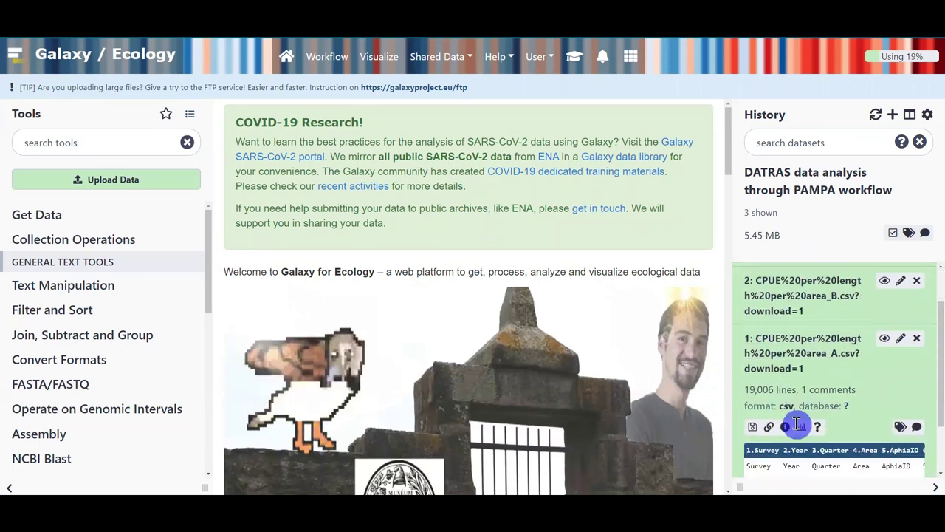
scroll(808, 386, up, 2)
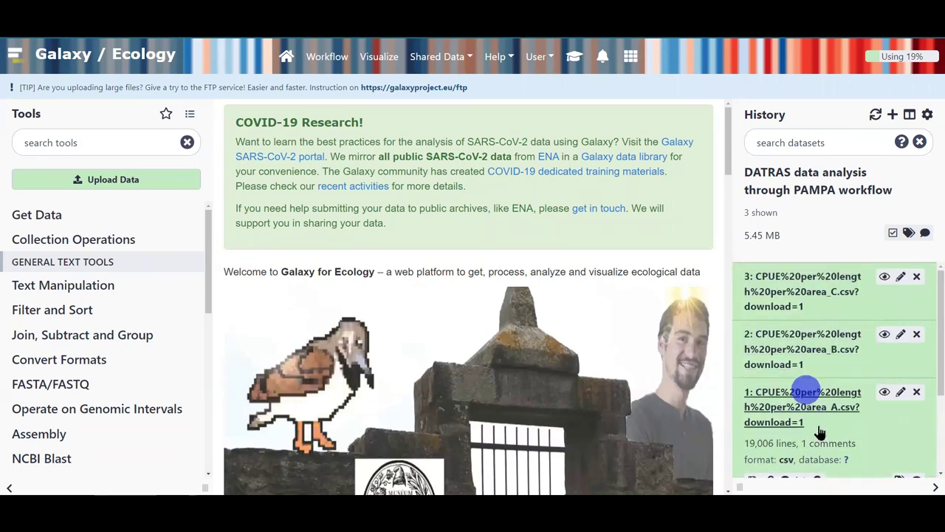
scroll(833, 443, down, 2)
drag(798, 466, 743, 468)
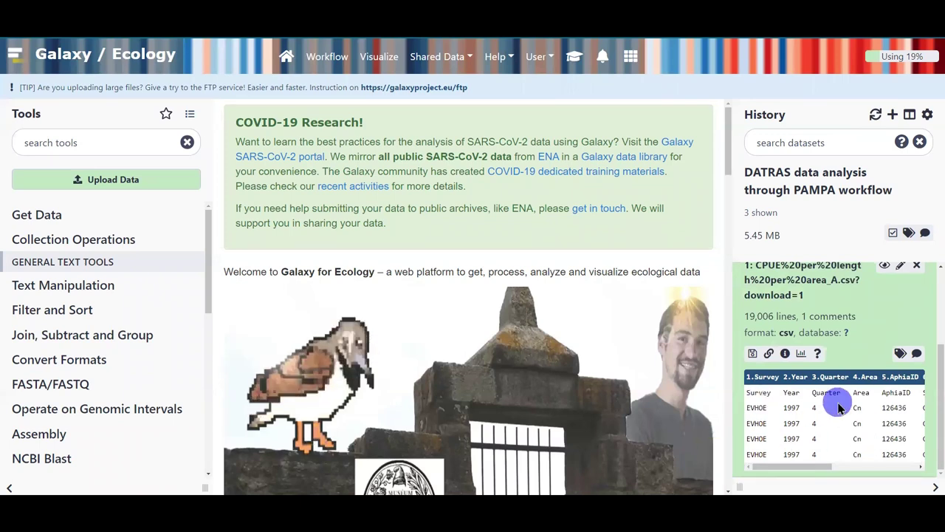
scroll(842, 414, up, 3)
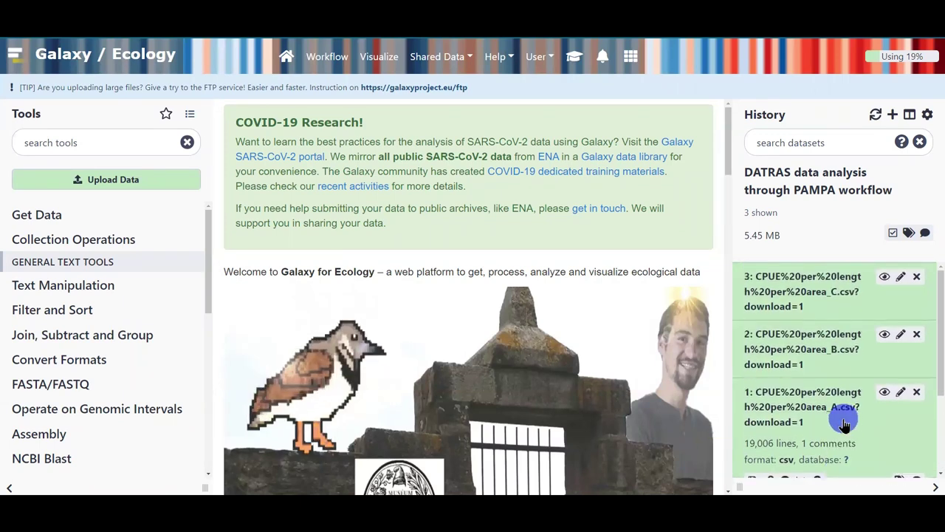
Expand the area_B CSV dataset and review its preview columns across to CPUE_number_per_hour
click(805, 345)
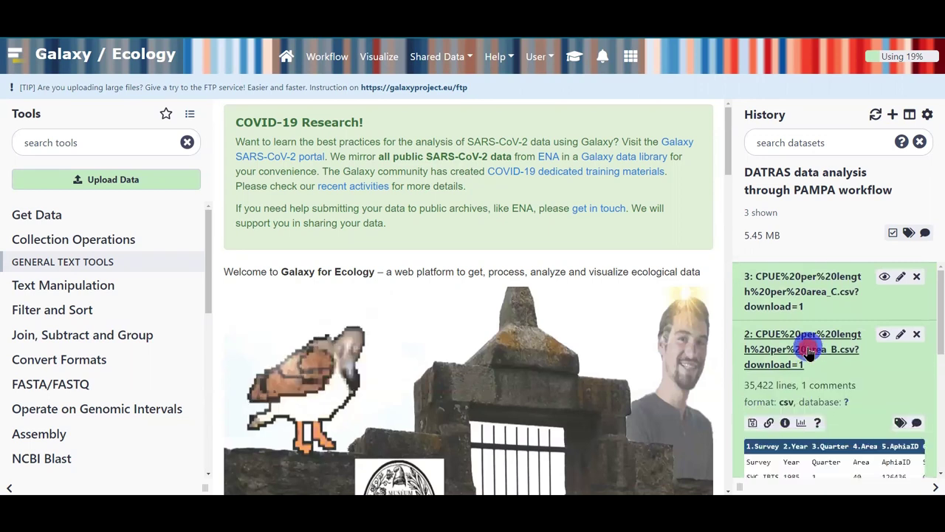
scroll(804, 400, down, 3)
drag(761, 388, 862, 399)
scroll(857, 390, up, 3)
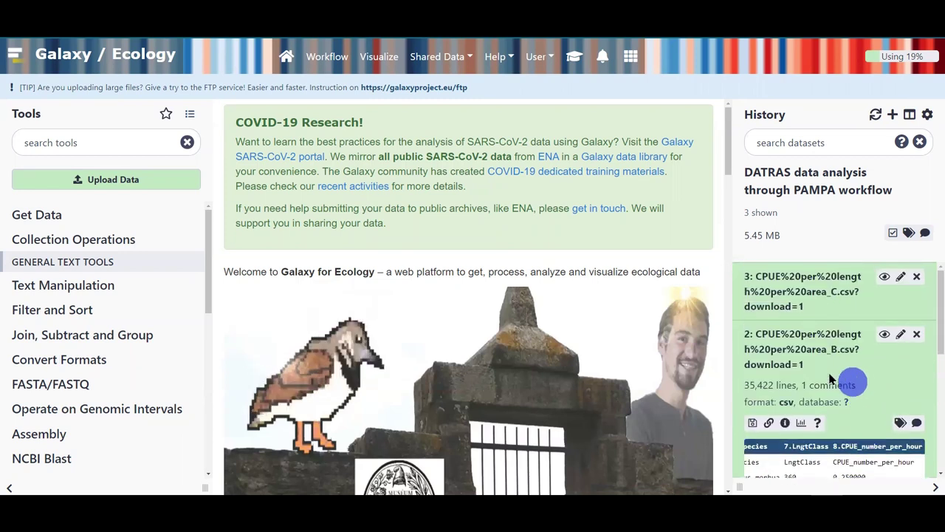
Expand the area_C CSV dataset and review its details and preview columns across to CPUE_number_per_hour
click(803, 299)
scroll(802, 305, down, 2)
drag(793, 430, 882, 443)
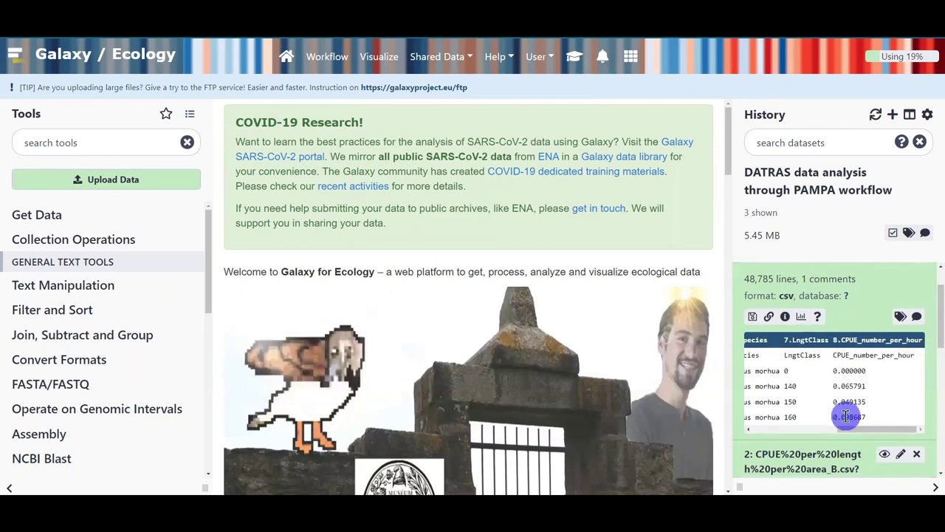
Open the area_A CSV dataset in the Editor visualization to check its header and separator
scroll(791, 342, up, 1)
scroll(794, 340, down, 5)
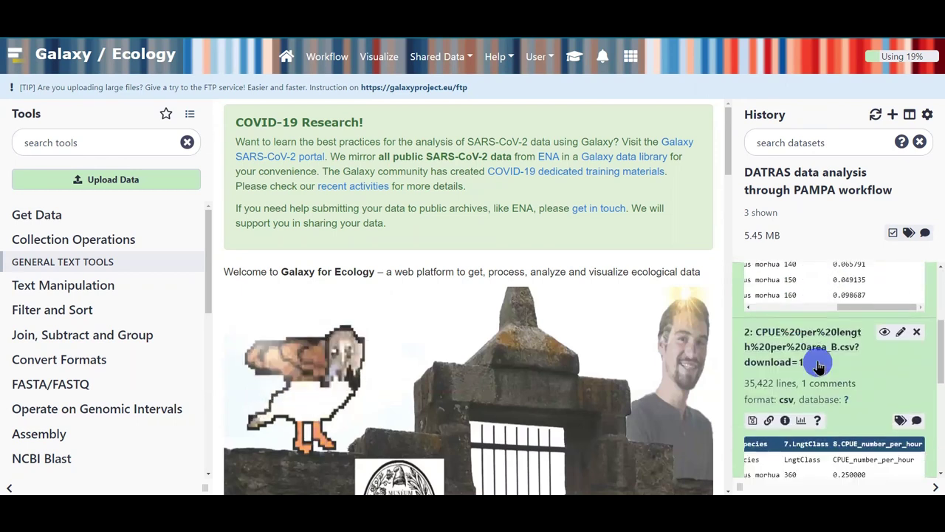
scroll(800, 348, up, 1)
scroll(805, 359, down, 3)
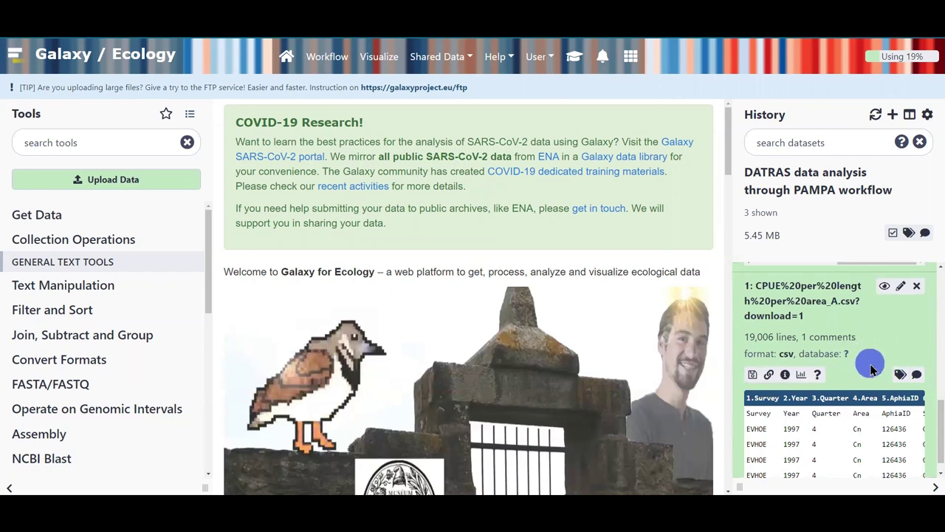
scroll(866, 359, down, 1)
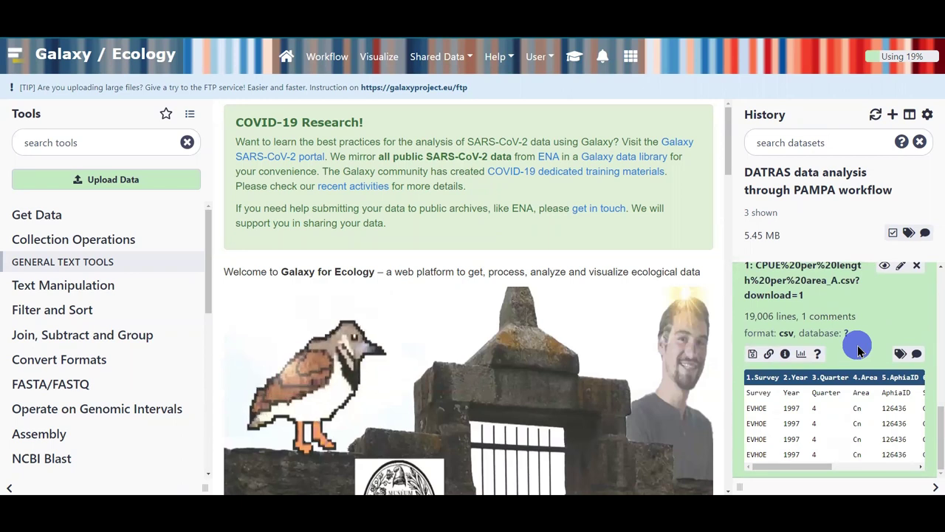
click(800, 357)
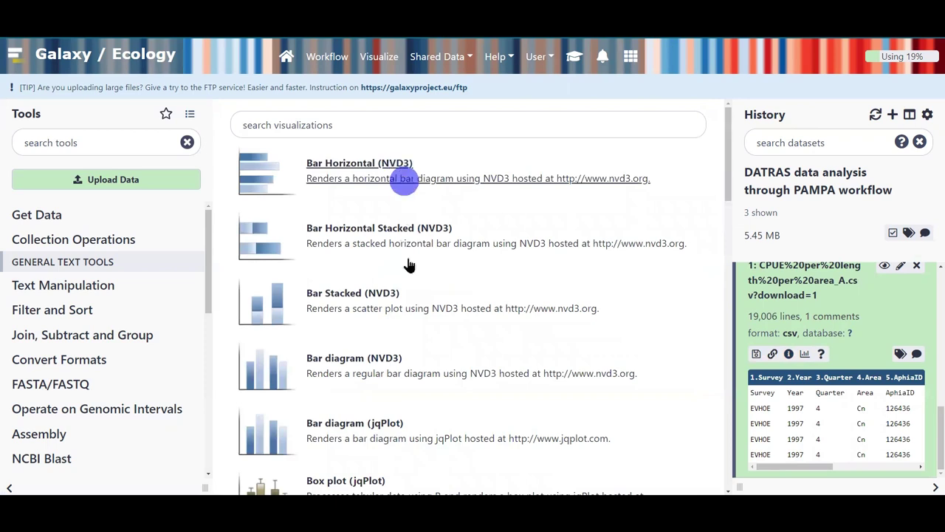
scroll(410, 266, down, 5)
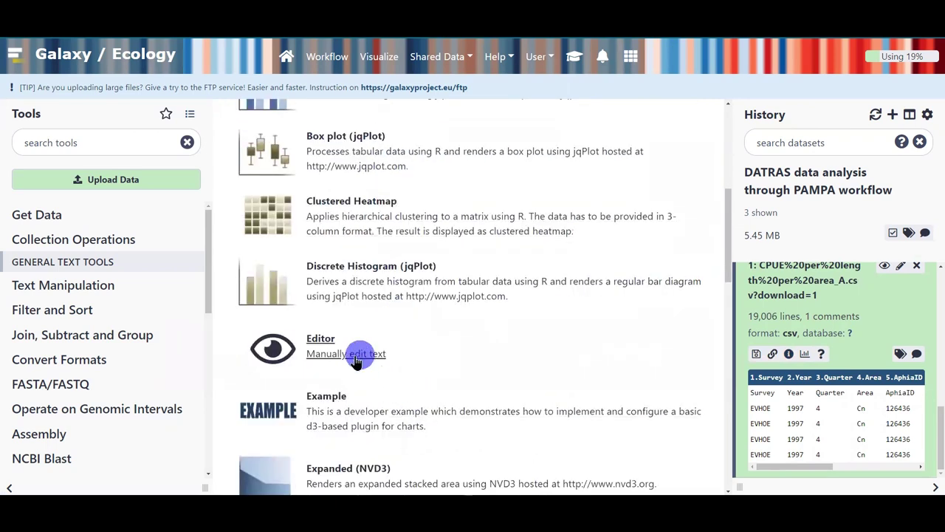
scroll(357, 359, up, 5)
click(383, 122)
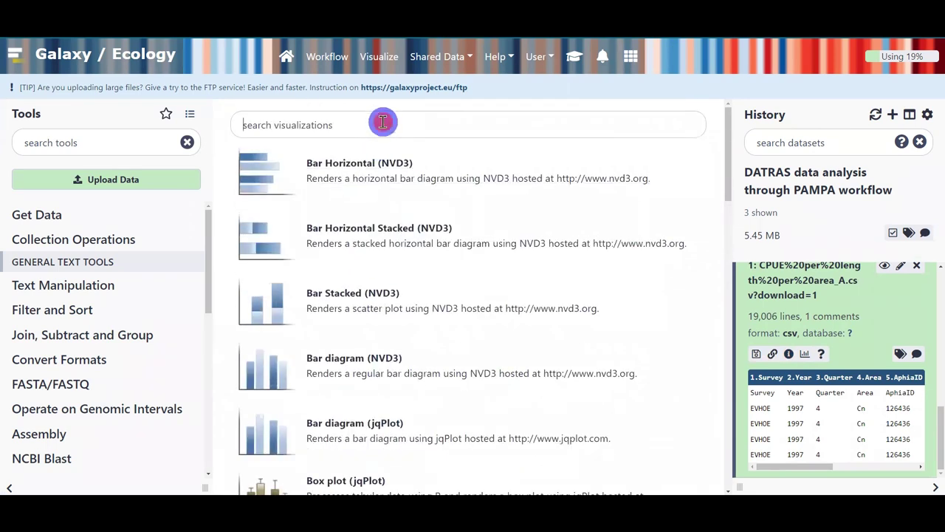
text(editor)
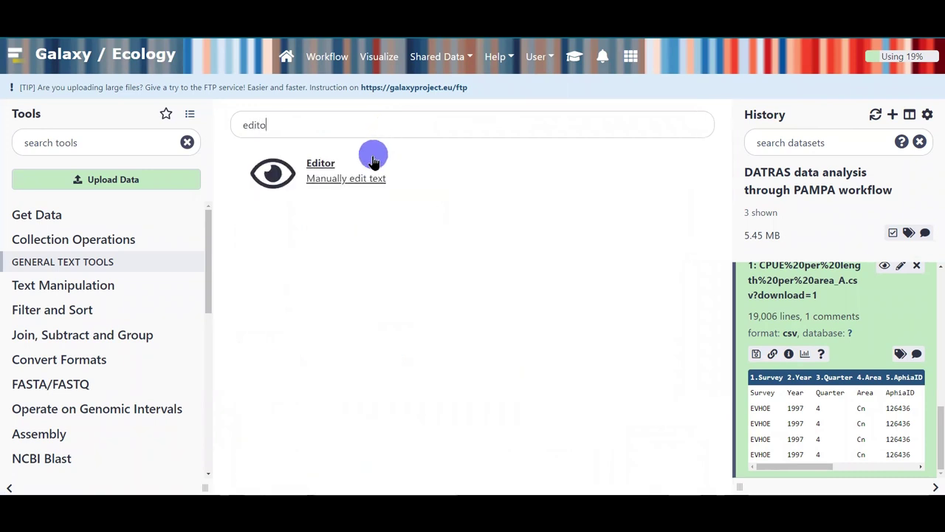
click(336, 180)
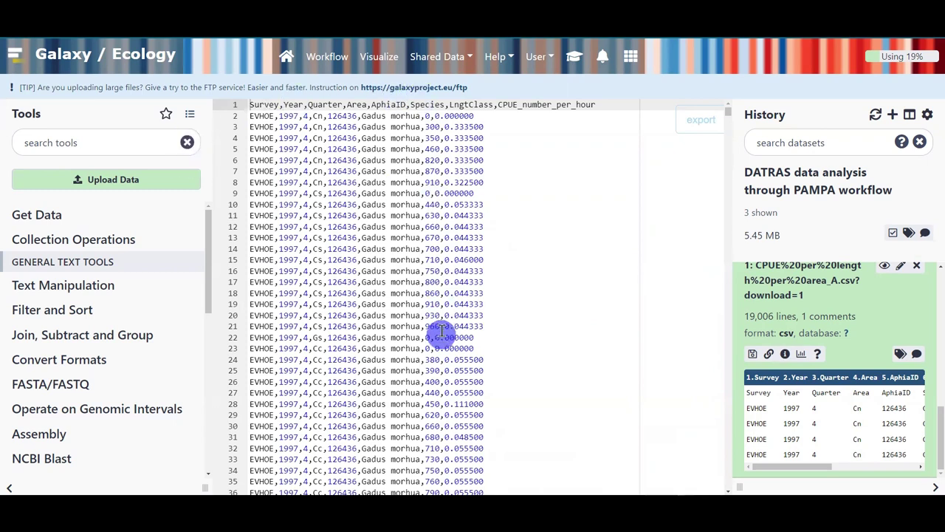
Open the area_B CSV dataset in the Editor visualization to check its header and separator
scroll(879, 310, down, 5)
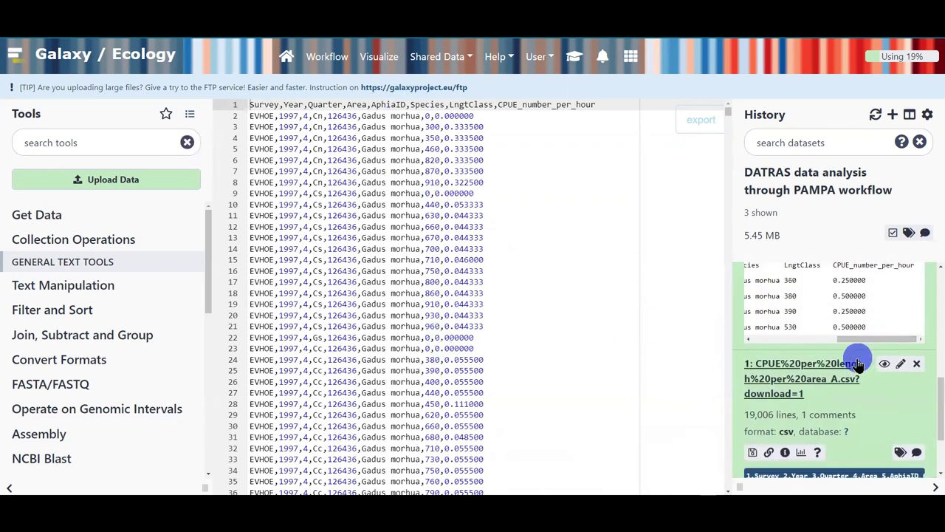
click(801, 373)
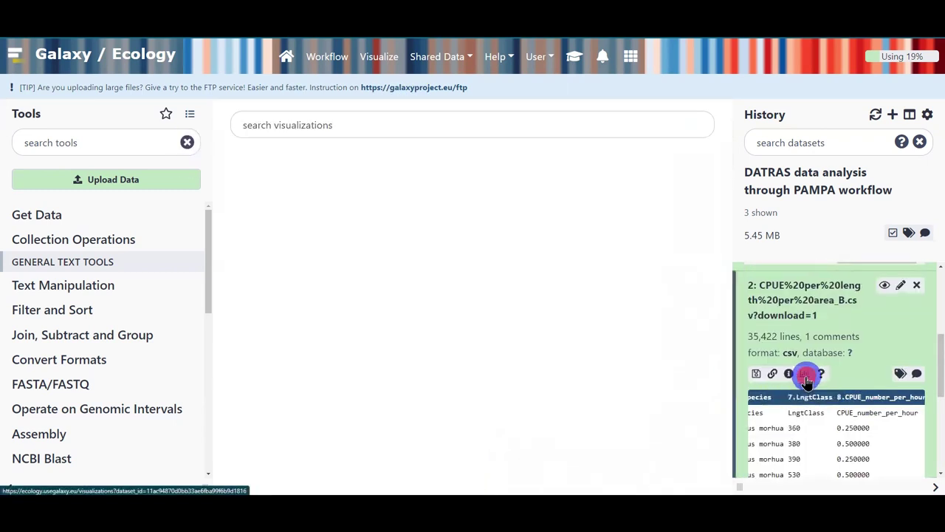
click(431, 127)
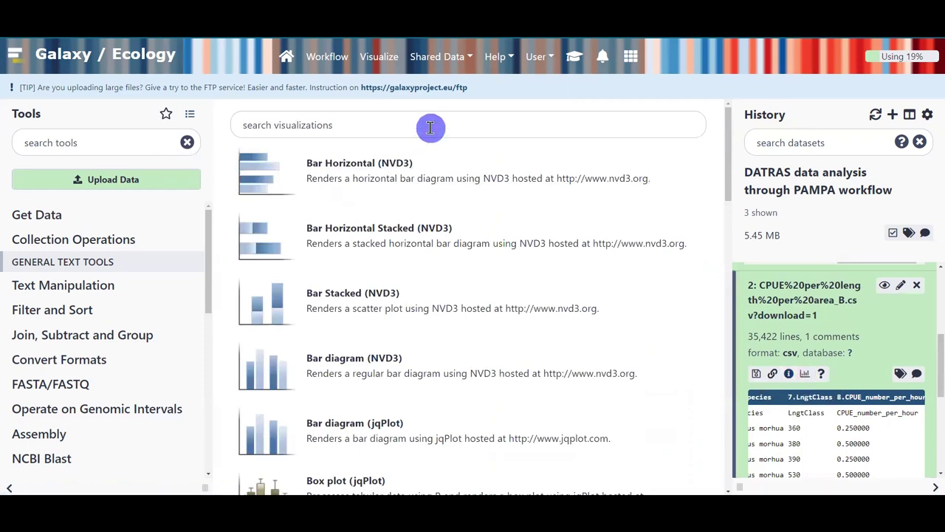
scroll(473, 222, down, 9)
scroll(500, 259, up, 5)
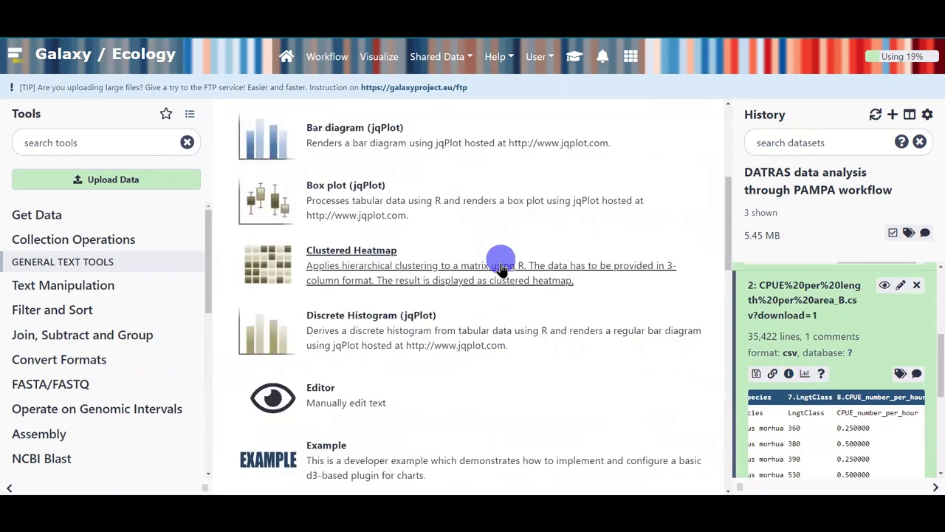
scroll(500, 266, up, 5)
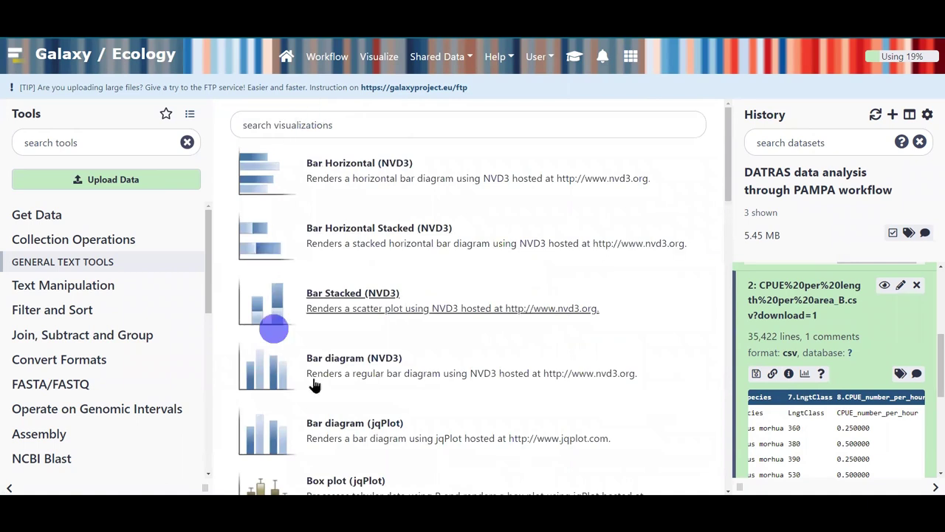
click(351, 113)
text(edi)
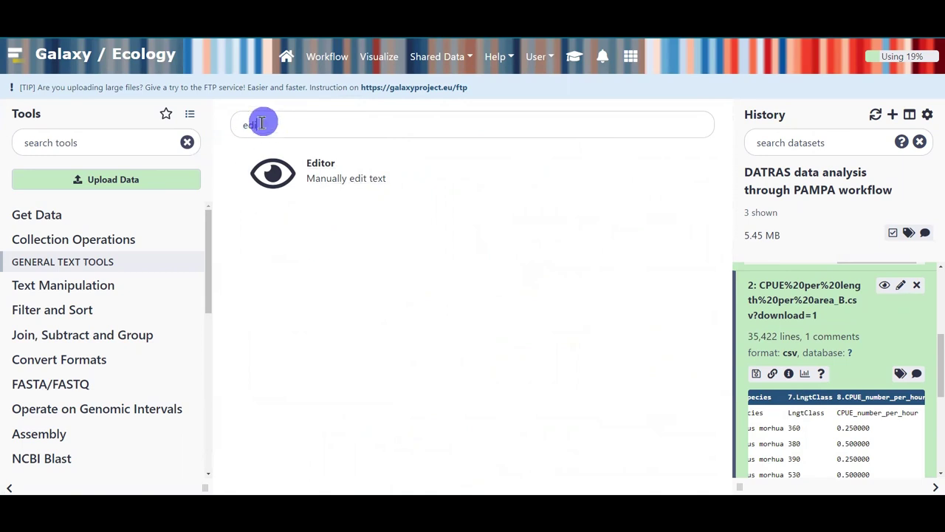
click(345, 180)
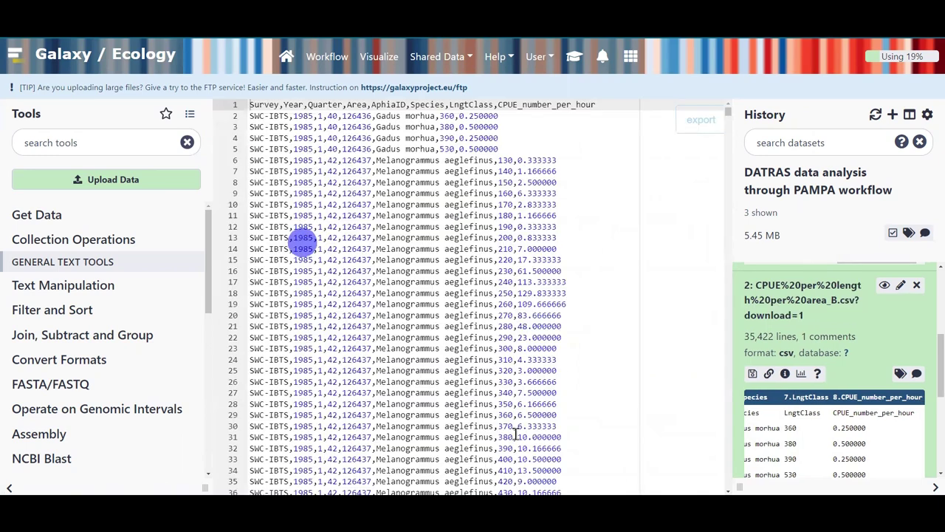
Open the area_C CSV dataset in the Editor visualization to check its header and separator
scroll(846, 413, up, 2)
scroll(845, 413, up, 2)
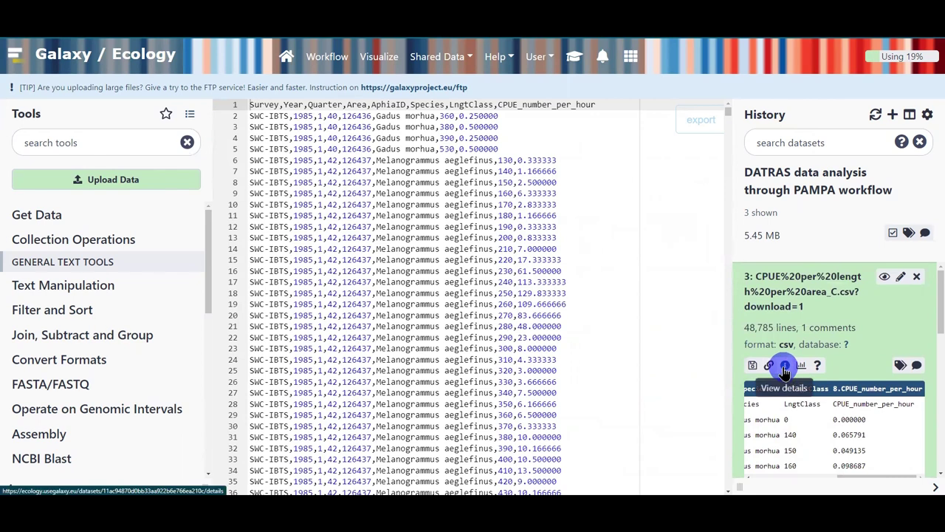
click(802, 367)
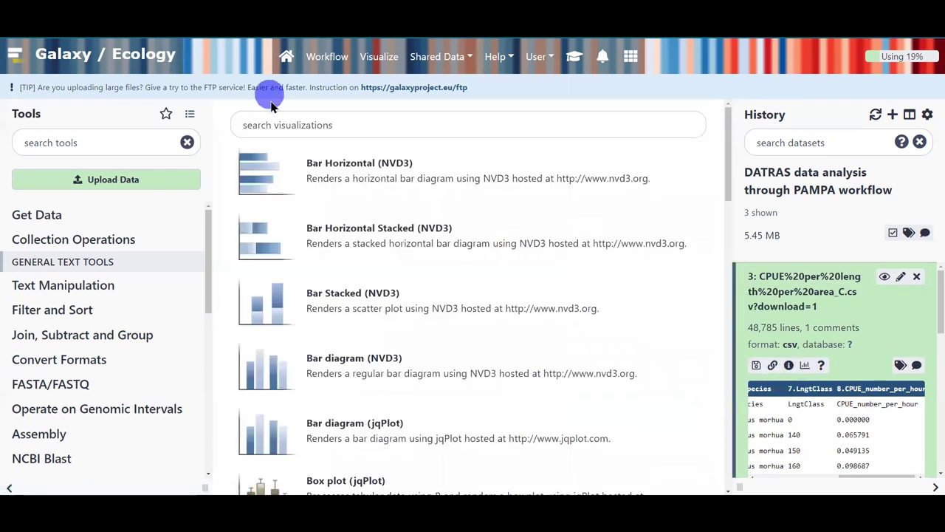
text(edi)
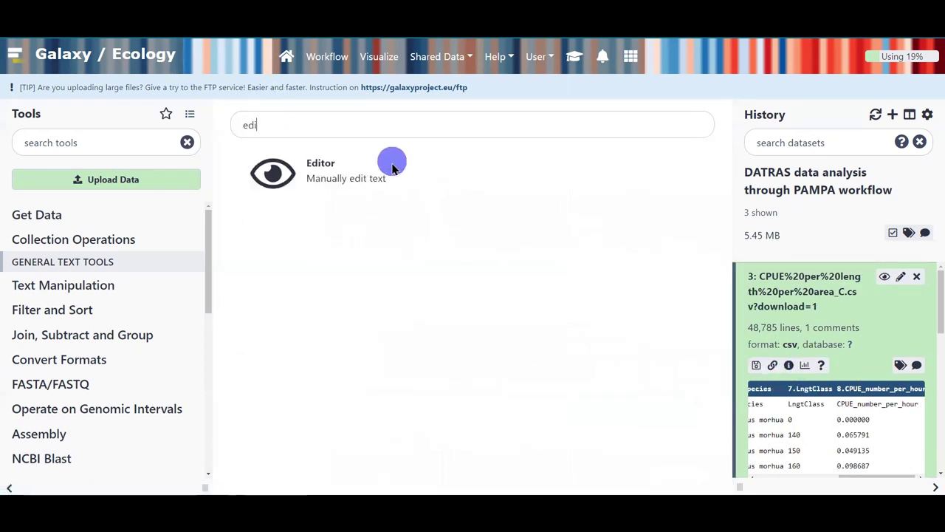
click(360, 181)
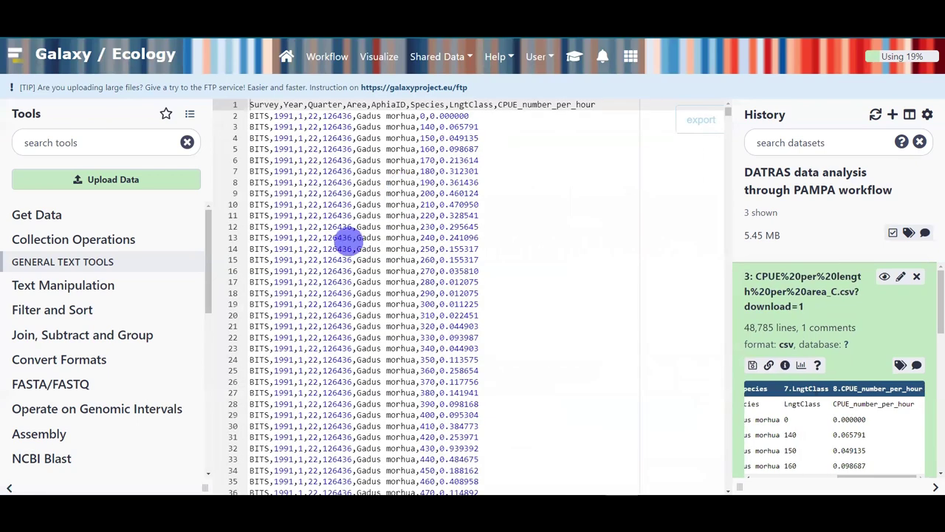
Collapse the three expanded CSV datasets in the history
click(807, 297)
click(819, 363)
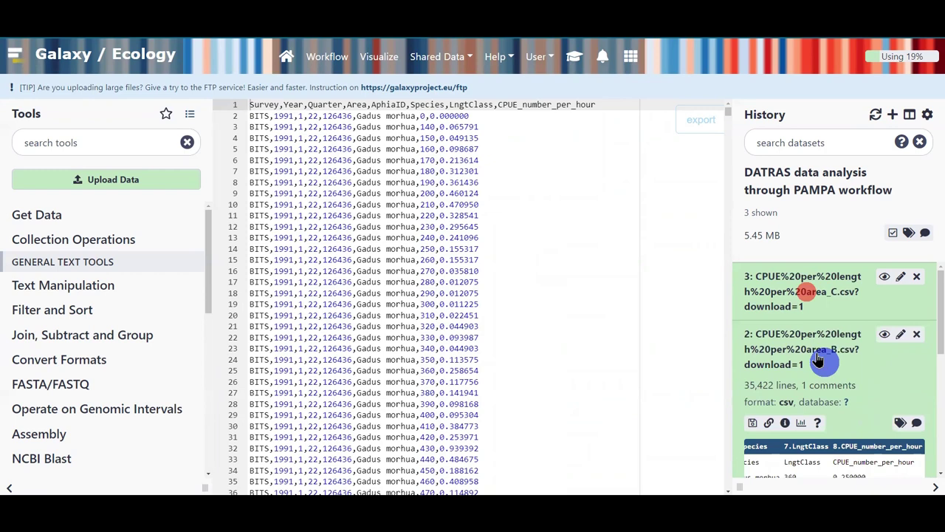
click(787, 417)
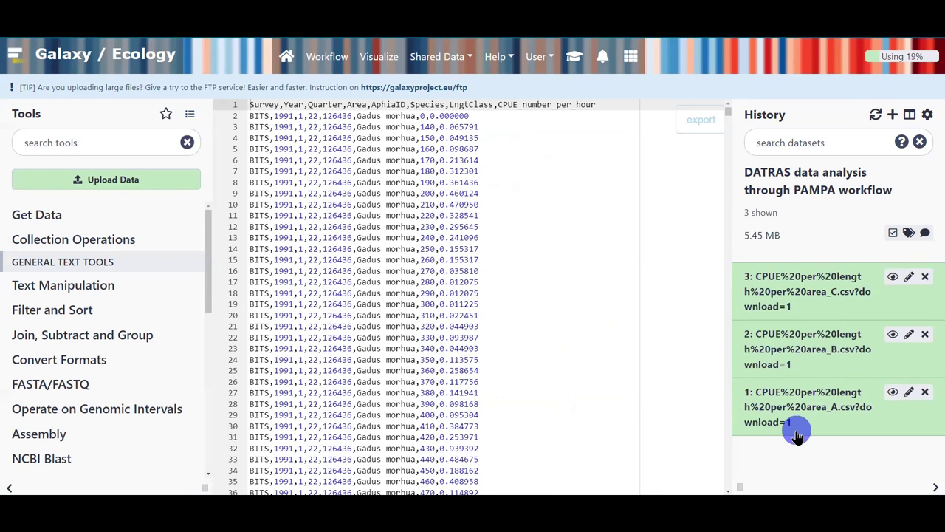
Open the Galaxy Training material and go to the PAMPA toolsuite tutorial in the Ecology topic
click(576, 65)
scroll(596, 316, down, 2)
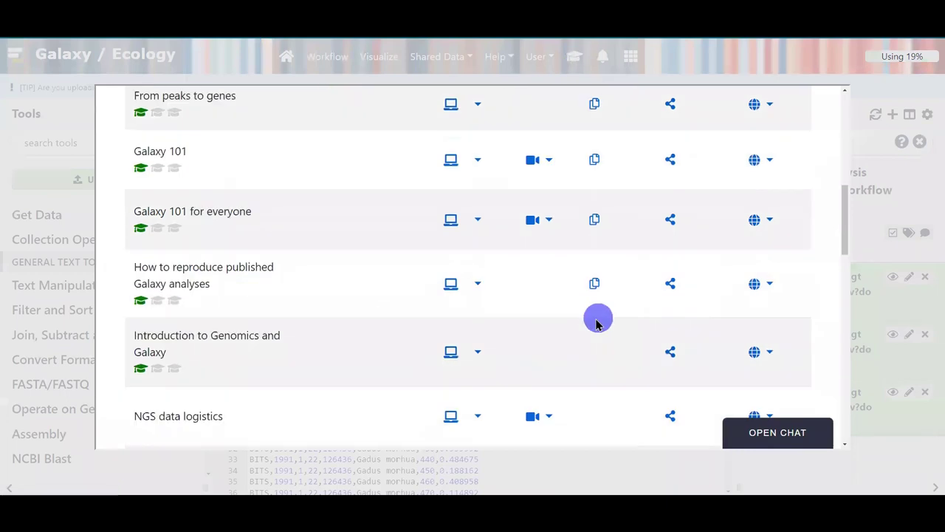
scroll(544, 317, up, 5)
scroll(544, 317, up, 5)
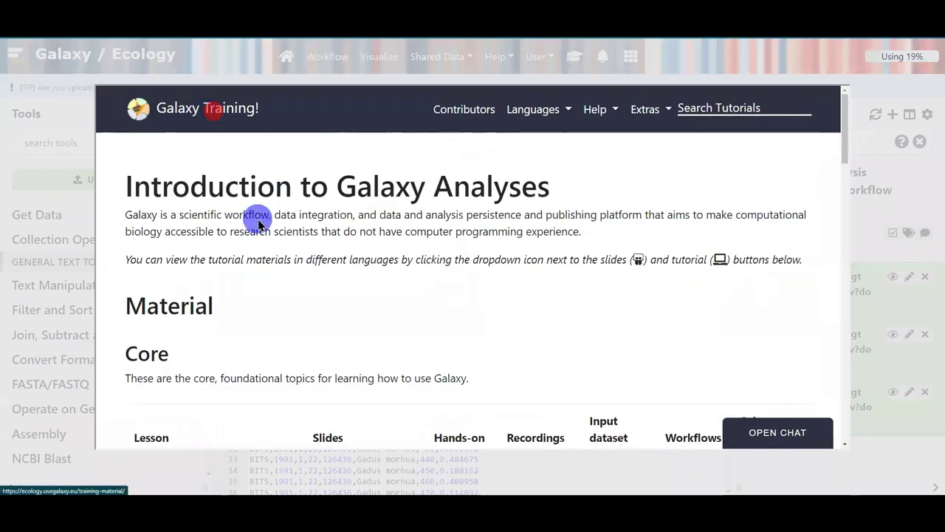
key(Escape)
scroll(291, 316, down, 3)
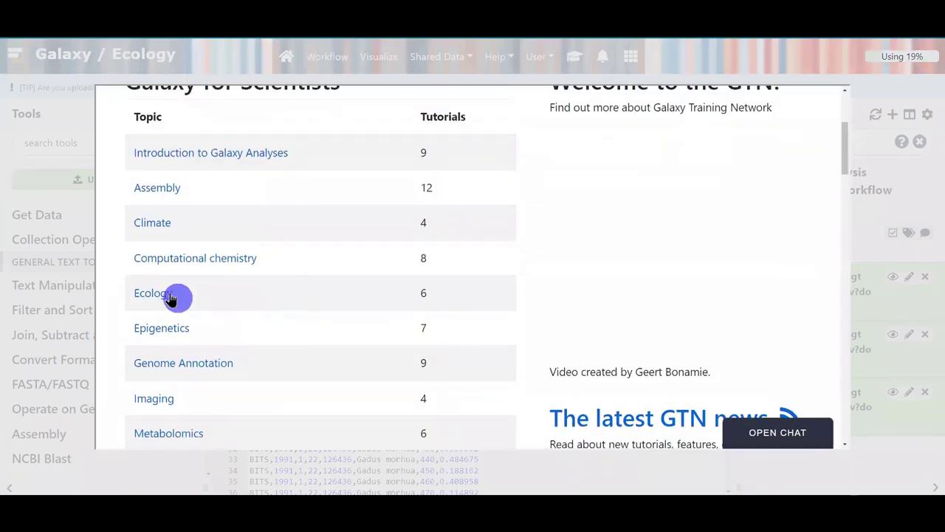
click(156, 294)
scroll(279, 396, down, 2)
scroll(279, 396, down, 1)
click(456, 321)
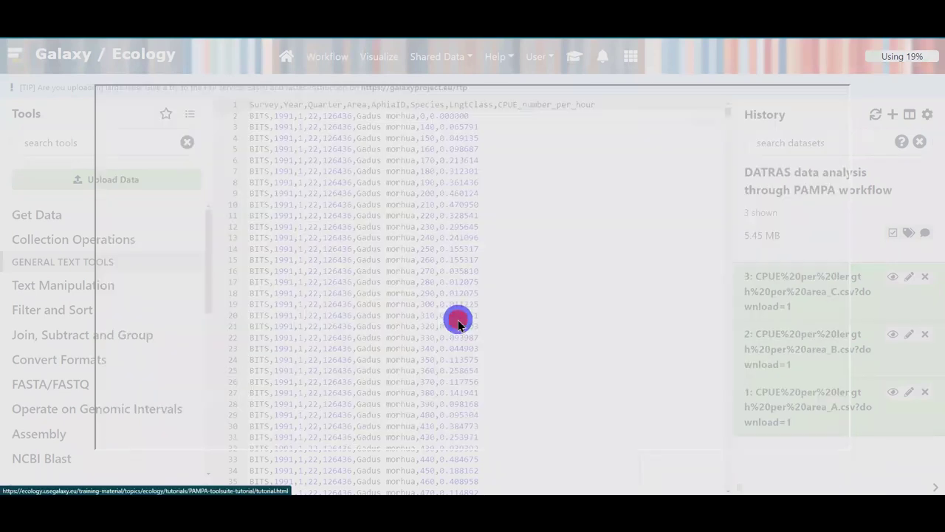
Find the tutorial's Data upload instructions on tagging each file and read which tag belongs to the area_A dataset
scroll(687, 310, down, 10)
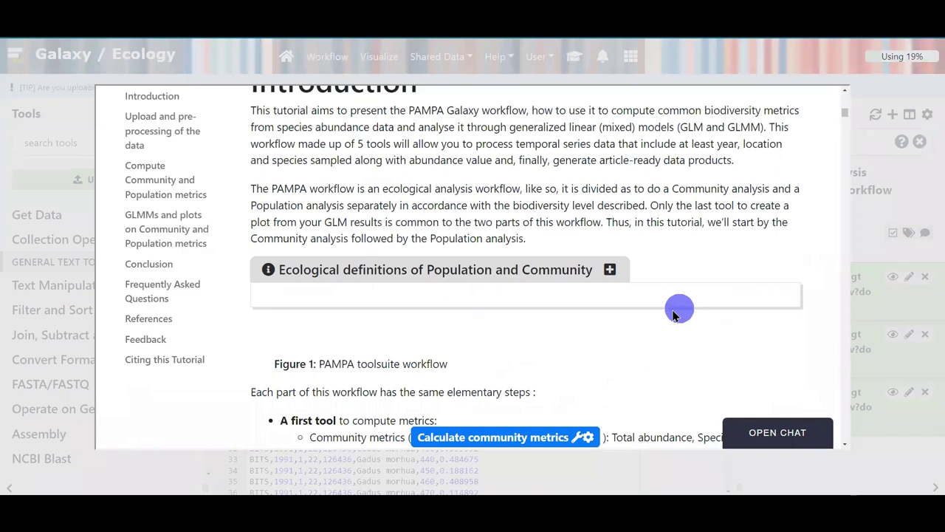
scroll(661, 312, down, 10)
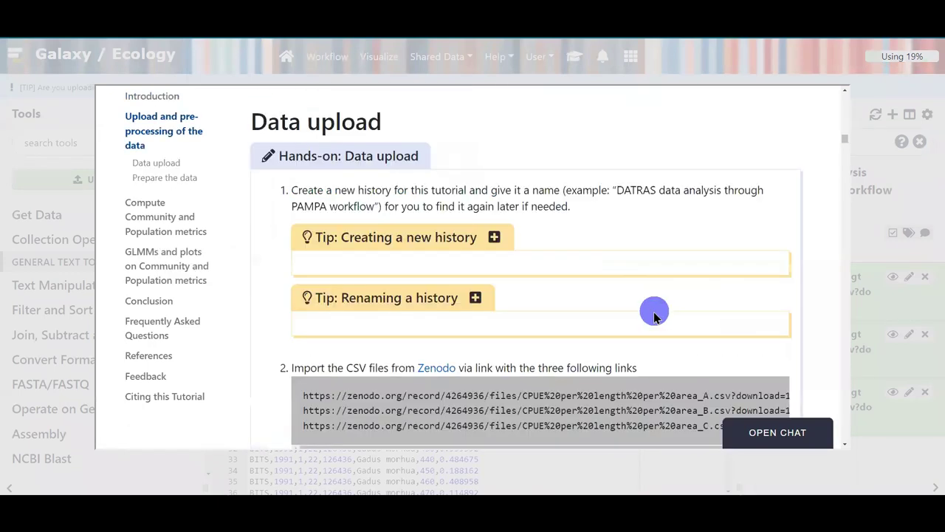
scroll(654, 314, down, 10)
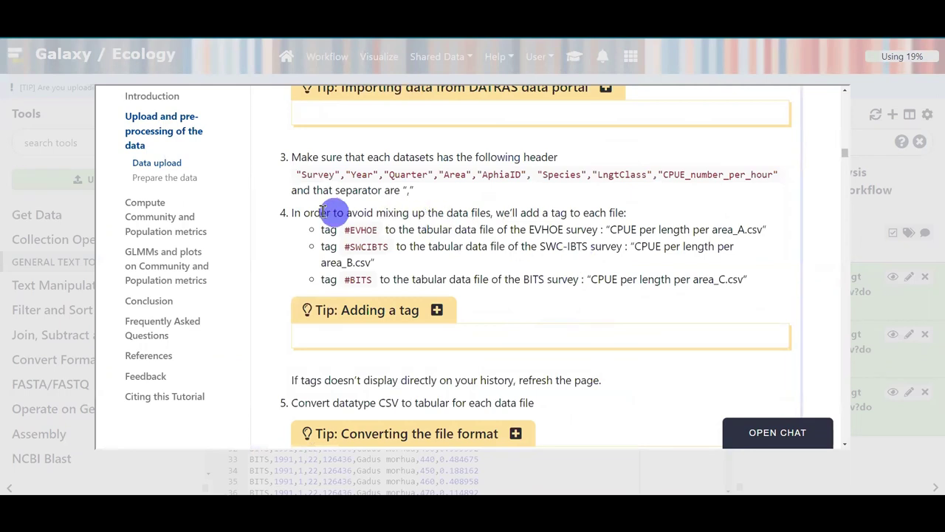
triple_click(295, 213)
click(437, 220)
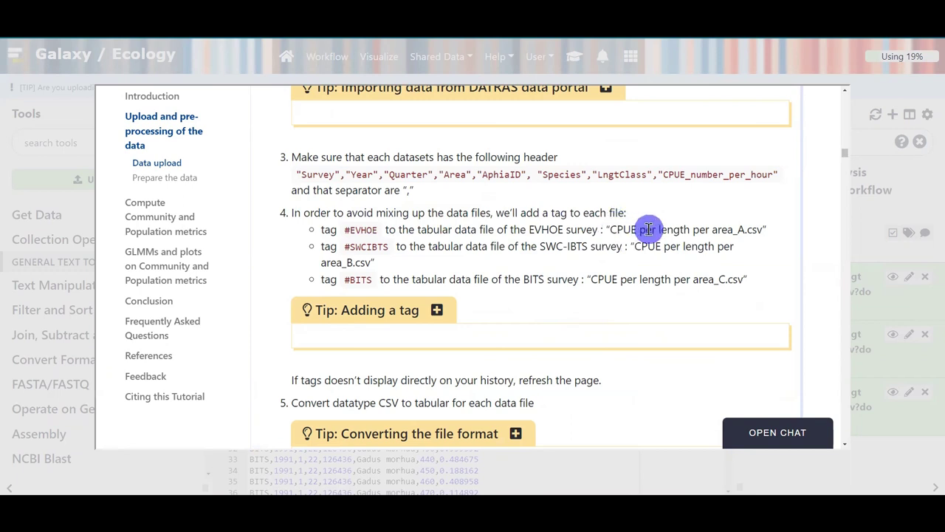
drag(746, 230, 738, 229)
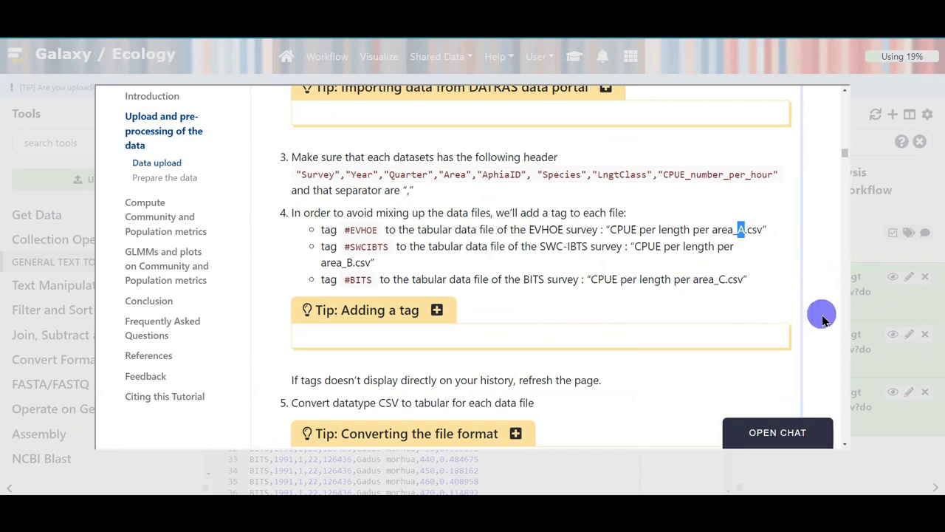
Leave the tutorial and tag the area_A CSV dataset in the history with #EVHOE, then collapse the dataset
click(884, 319)
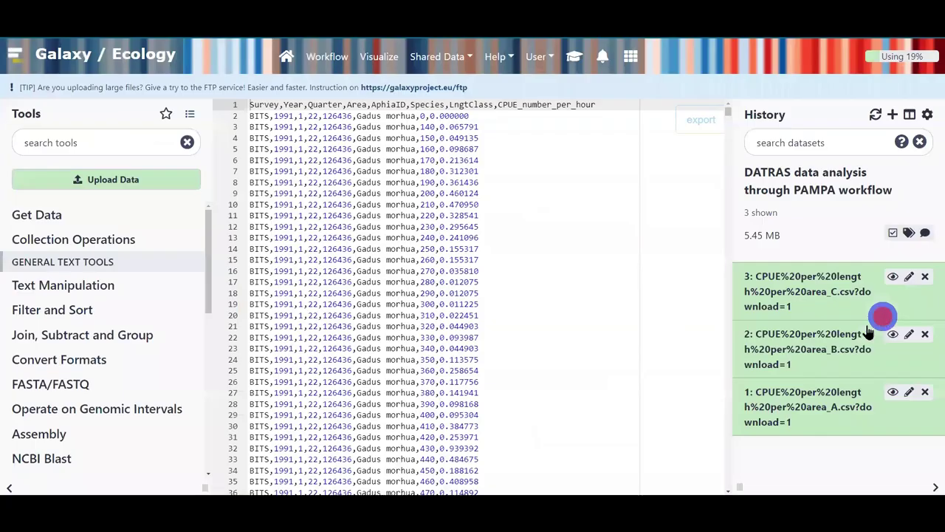
click(829, 414)
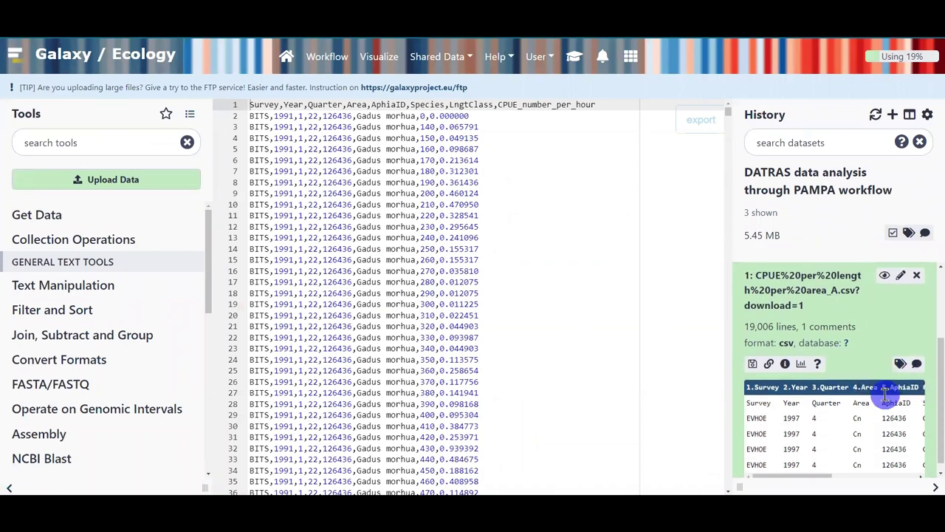
click(898, 355)
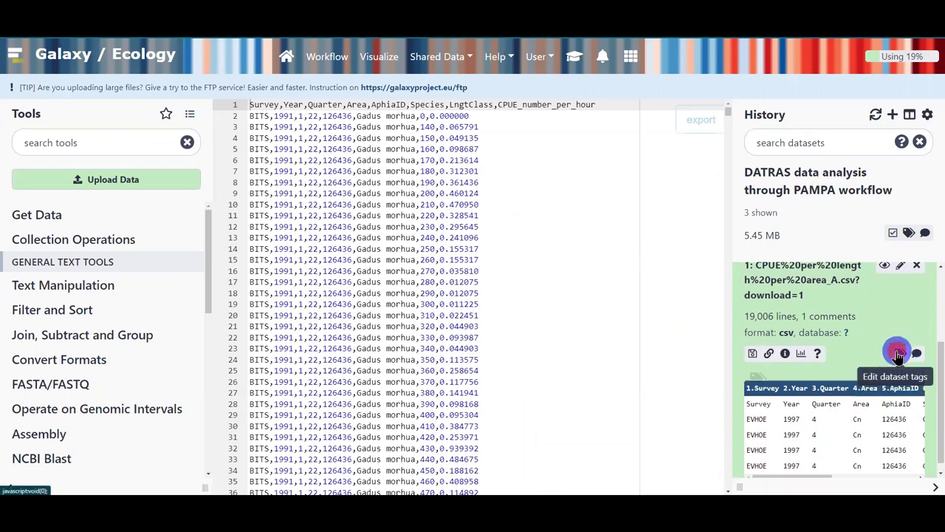
click(768, 377)
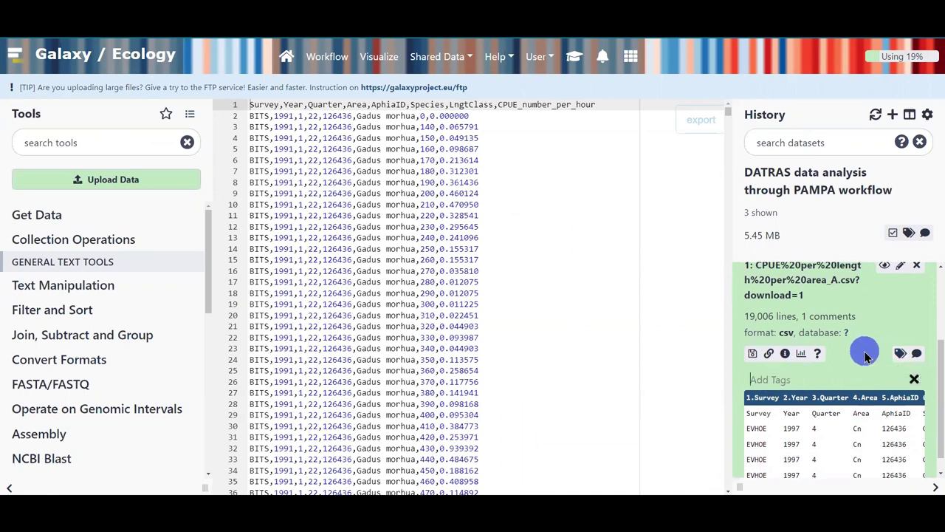
text(#EVHOE)
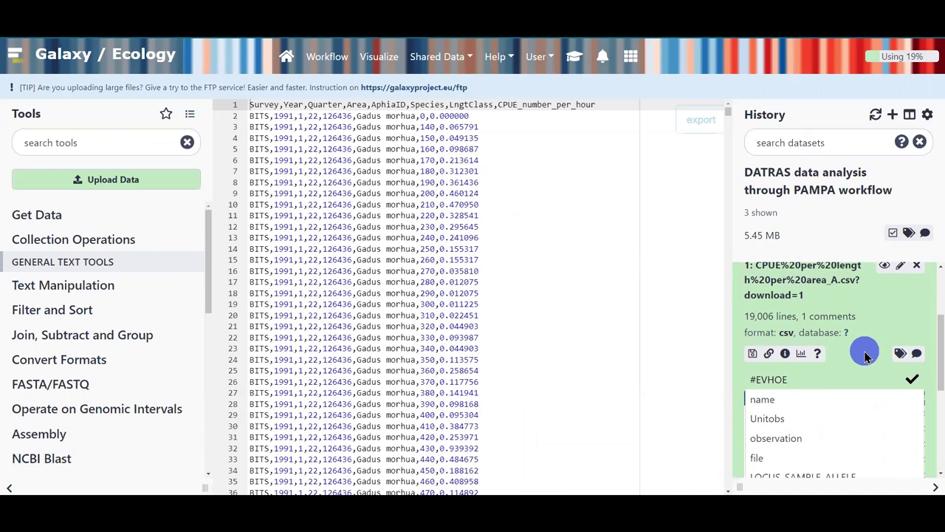
key(Return)
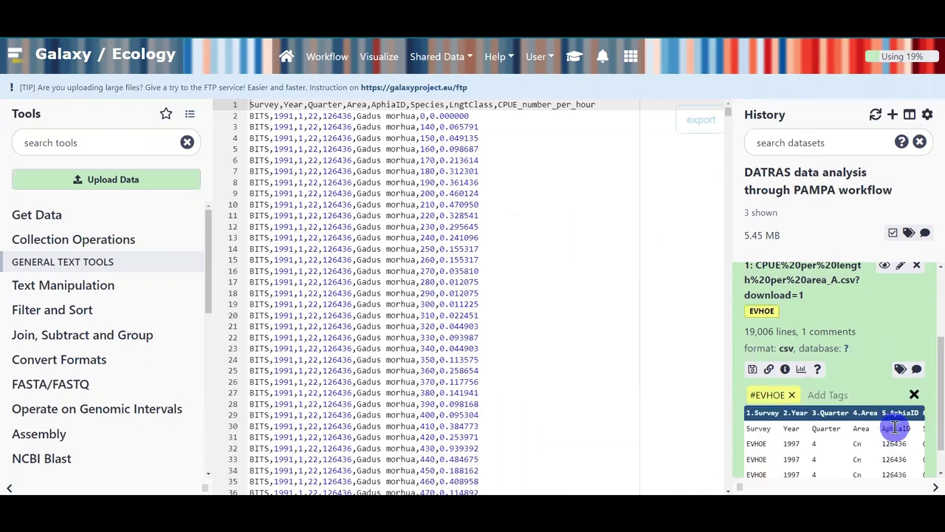
click(915, 394)
click(830, 399)
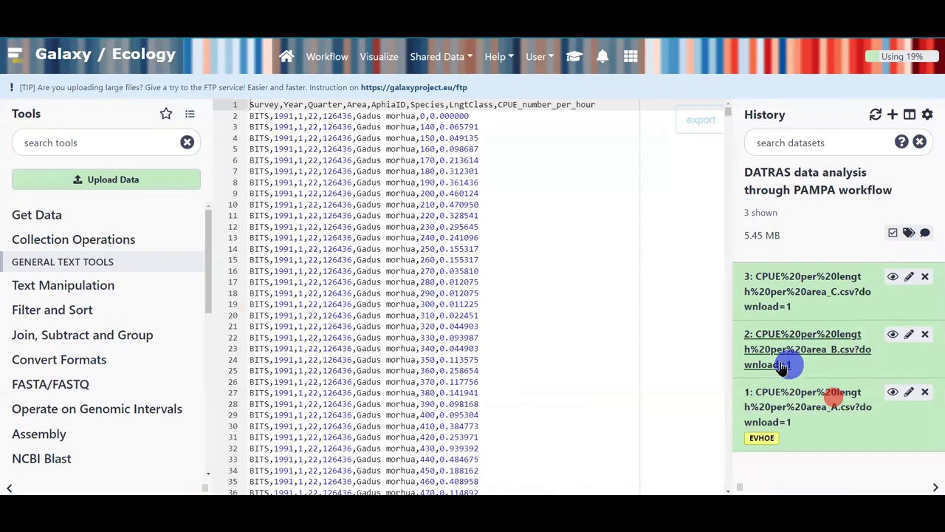
Tag the area_B CSV dataset in the history with #SWCIBTS and collapse it
click(786, 362)
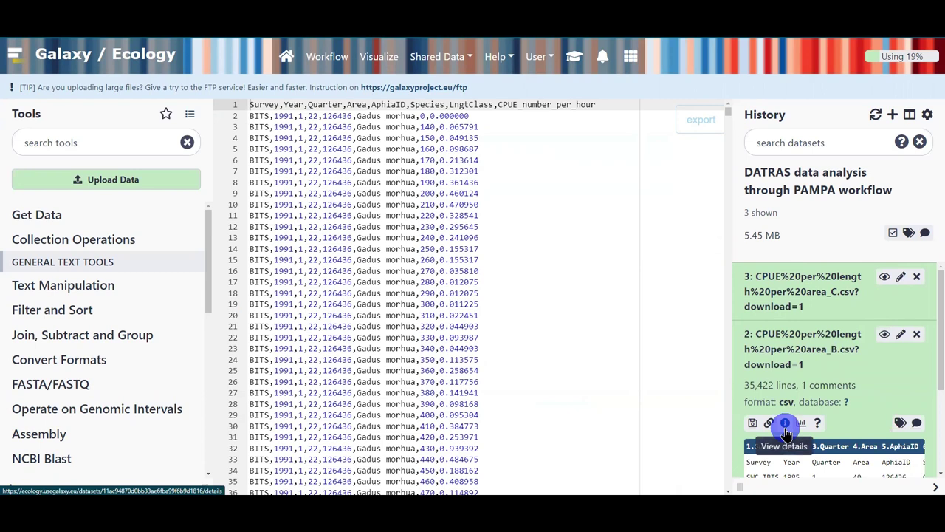
scroll(797, 392, down, 2)
scroll(820, 409, up, 1)
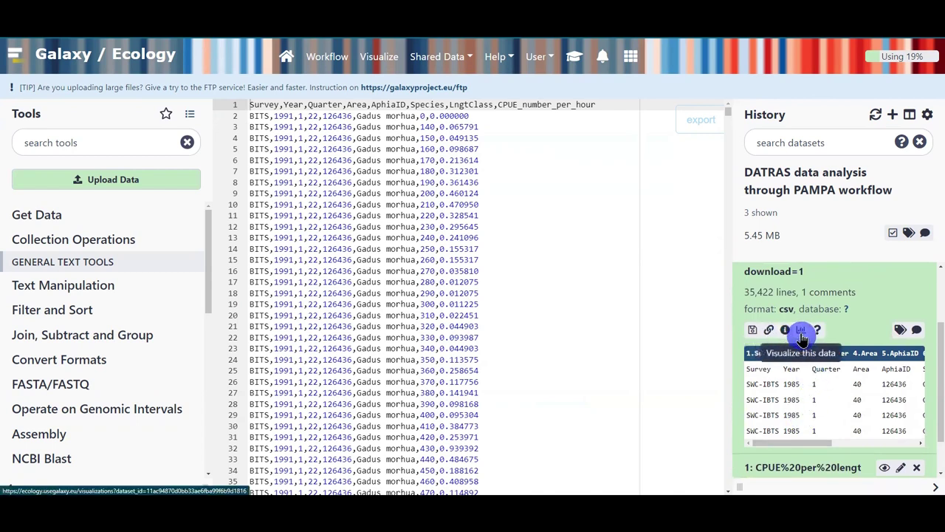
click(900, 330)
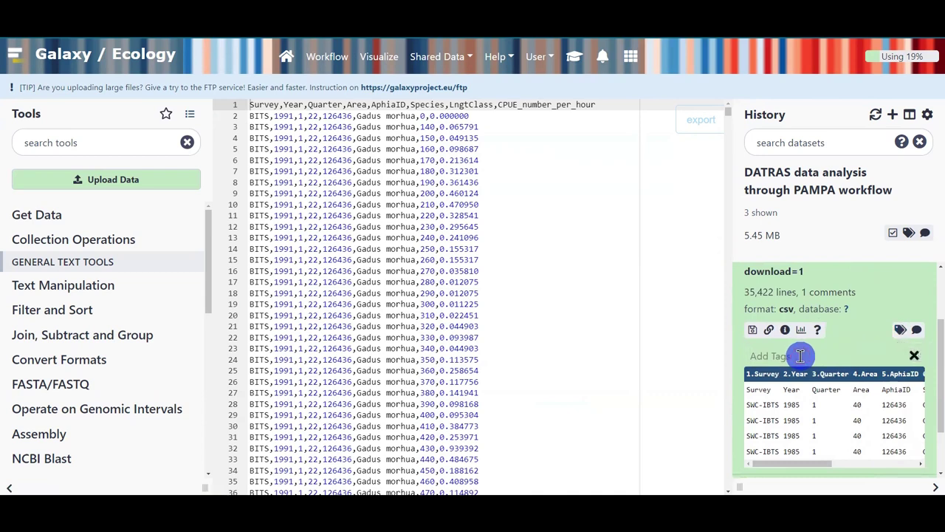
text(#)
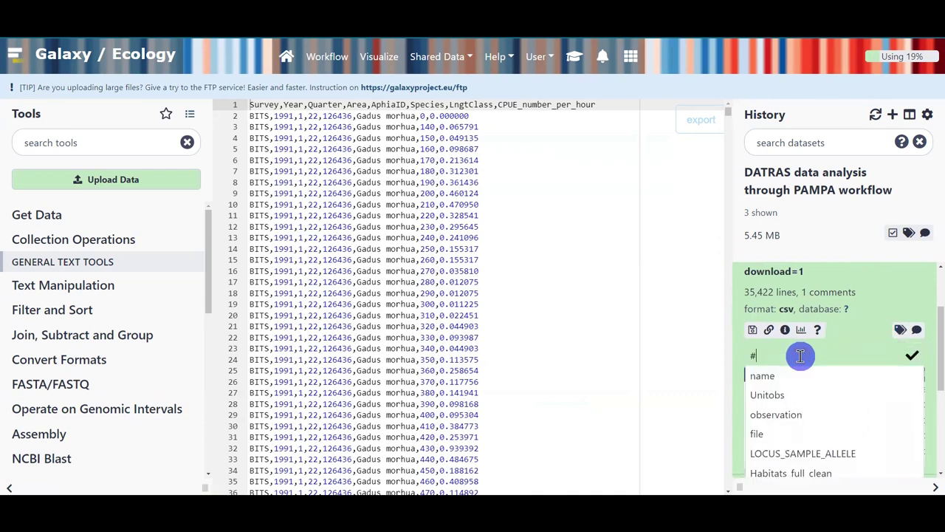
text(SWCIBTS)
key(Return)
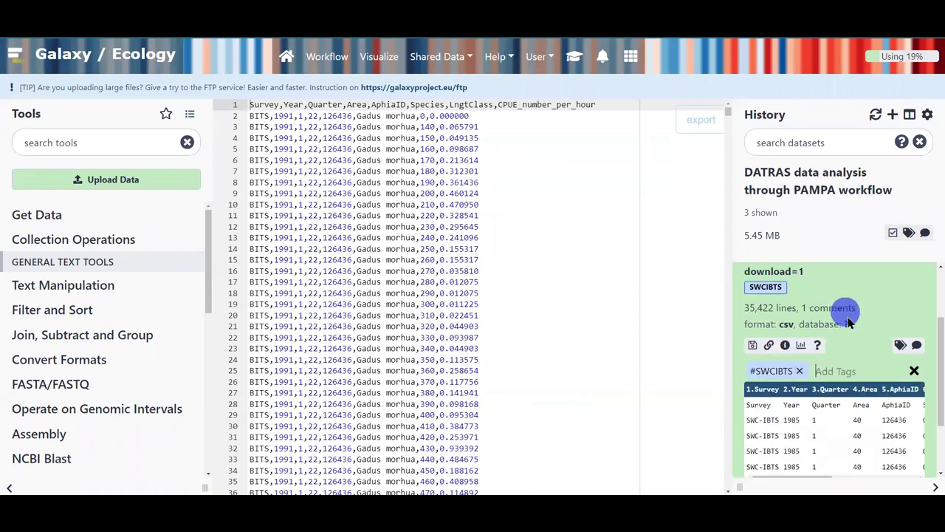
scroll(835, 317, up, 3)
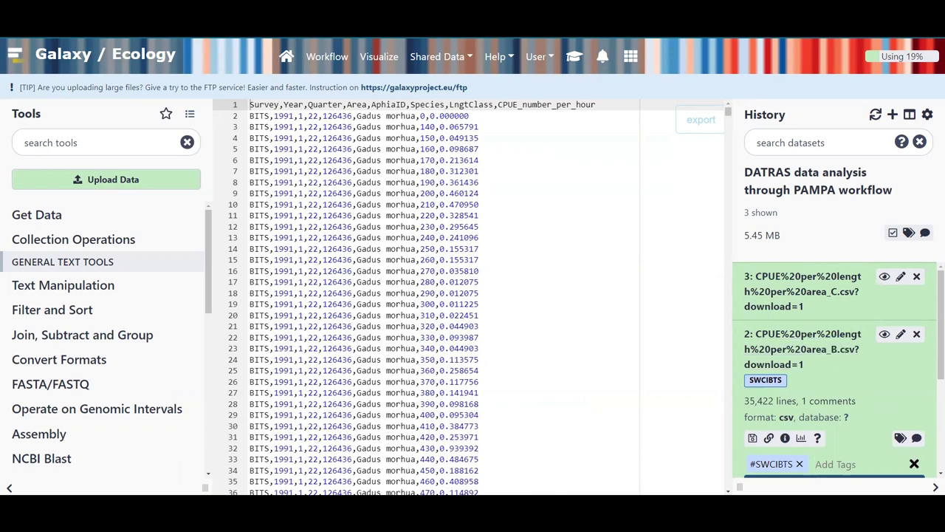
click(802, 344)
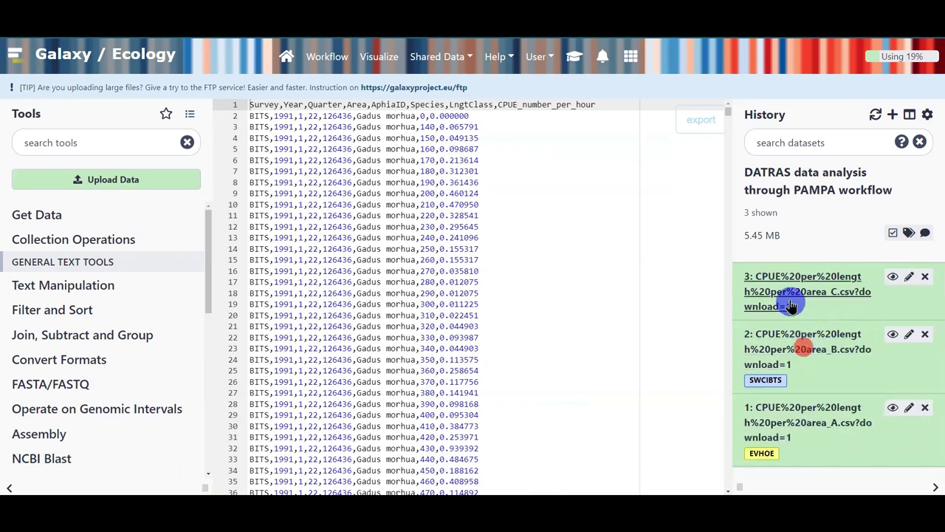
Tag the area_C CSV dataset in the history with #BITS and collapse it
click(792, 299)
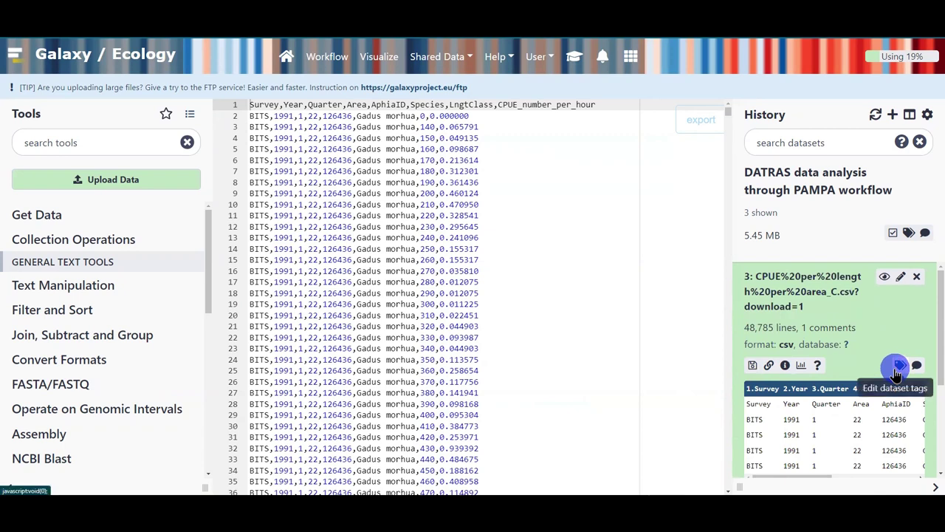
click(897, 367)
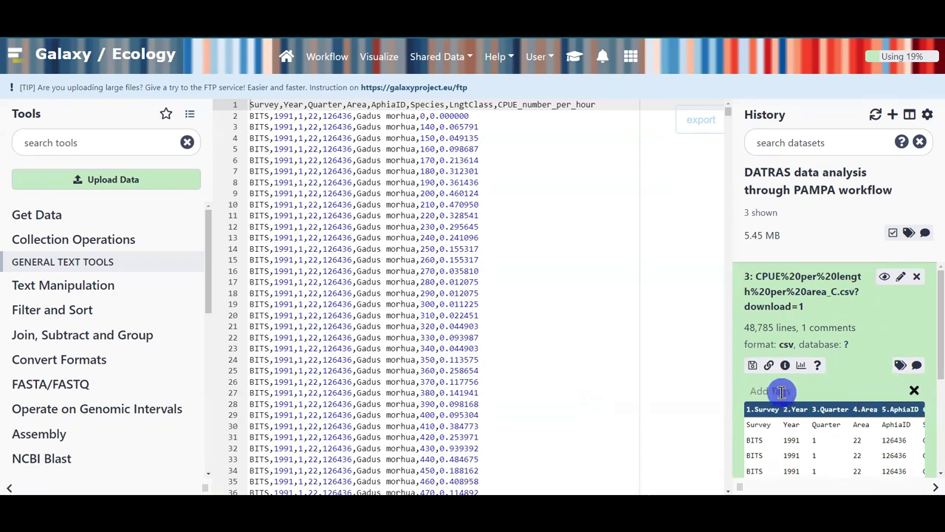
text(#BITS)
key(Return)
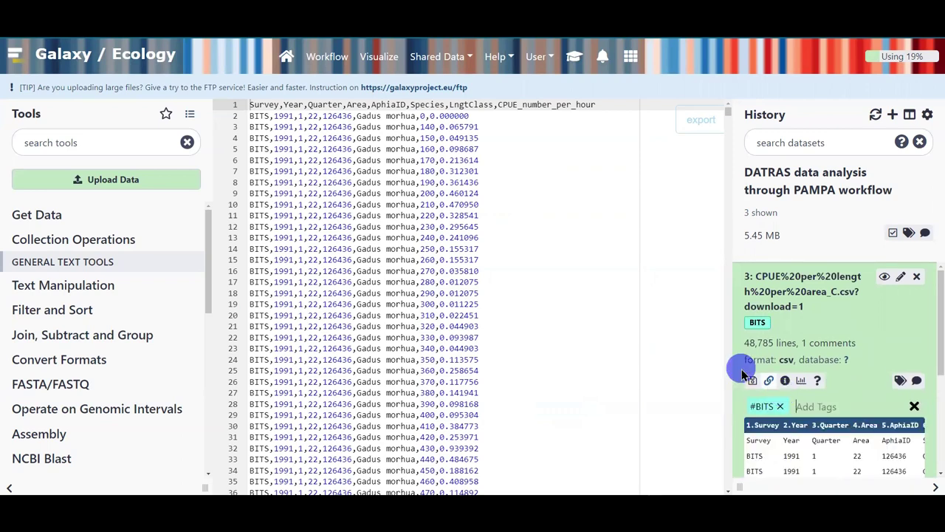
click(818, 308)
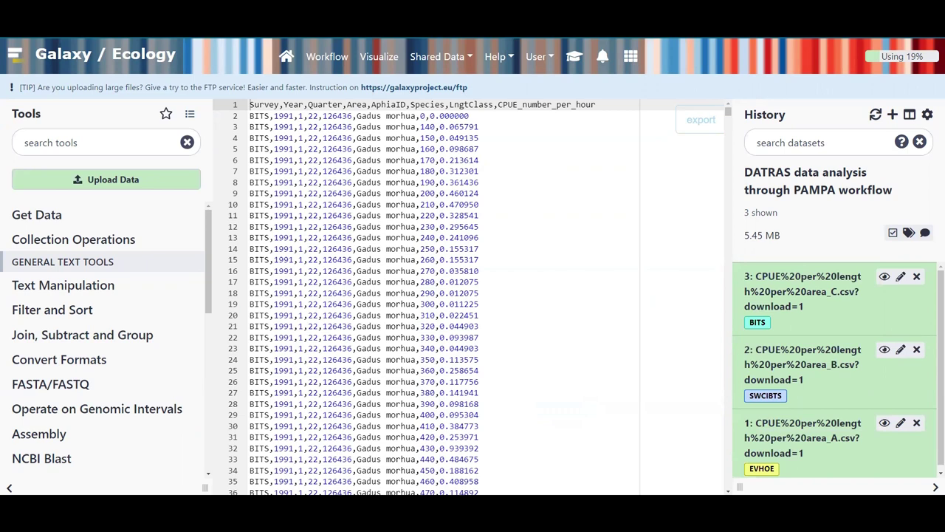
click(791, 295)
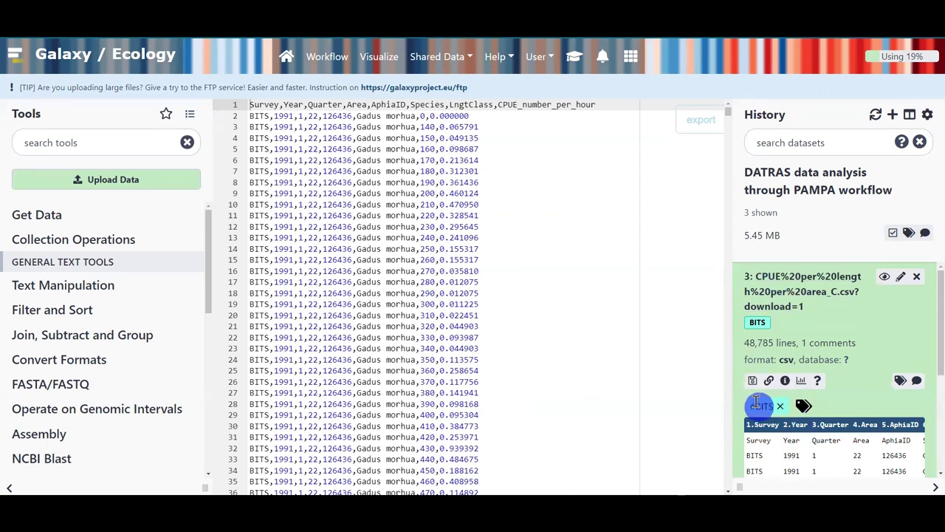
click(804, 310)
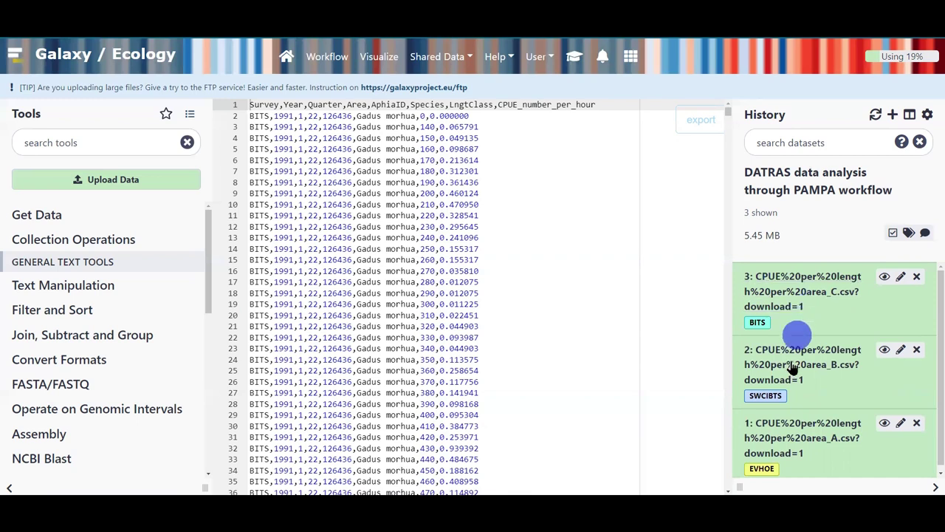
Convert the area_A CSV dataset into a new tabular dataset using 'Convert CSV to tabular' as the target datatype
scroll(792, 384, down, 1)
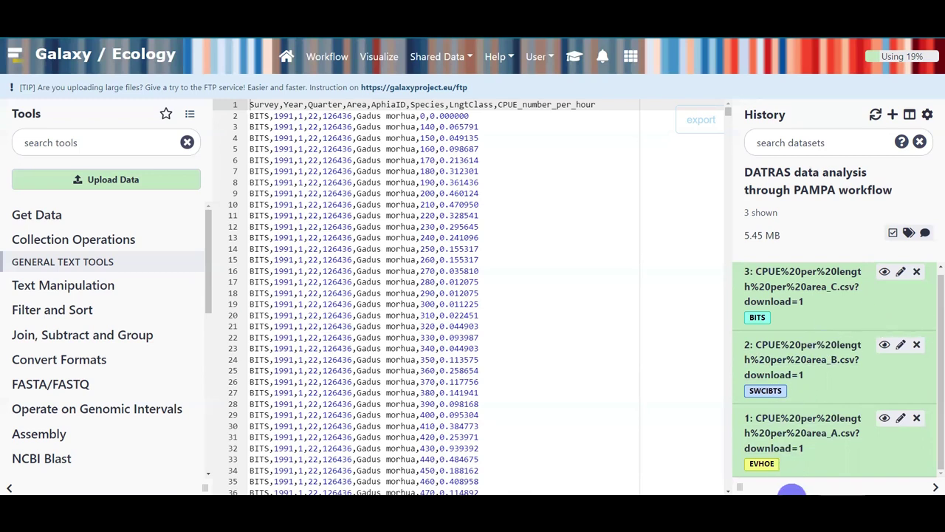
click(898, 420)
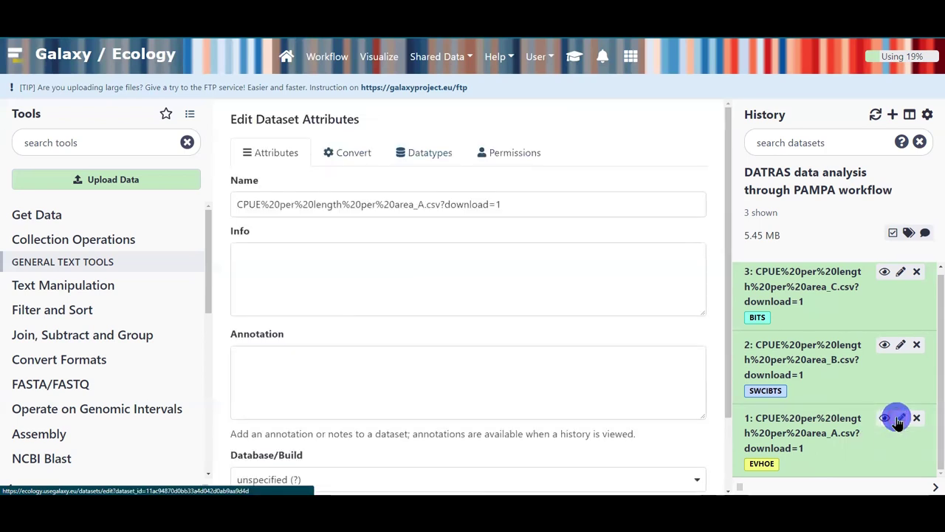
click(360, 157)
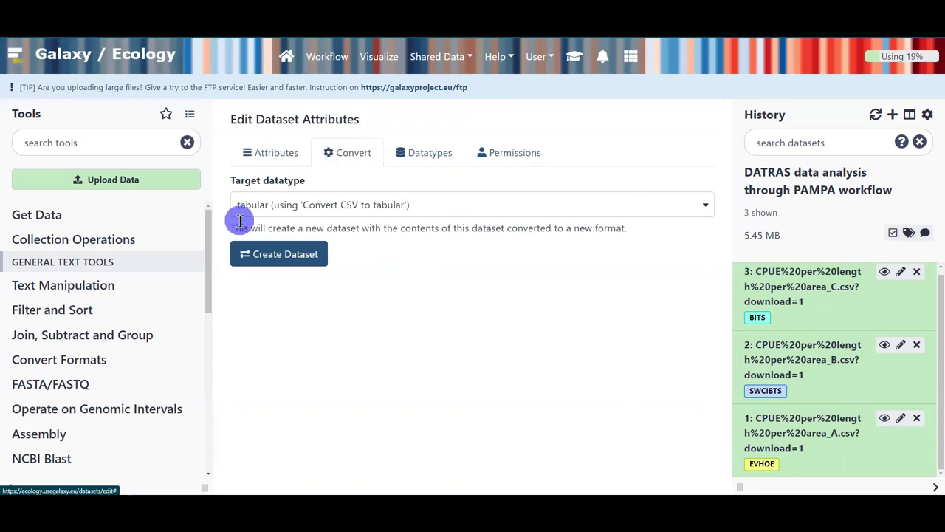
click(406, 206)
click(406, 201)
click(406, 201)
click(362, 257)
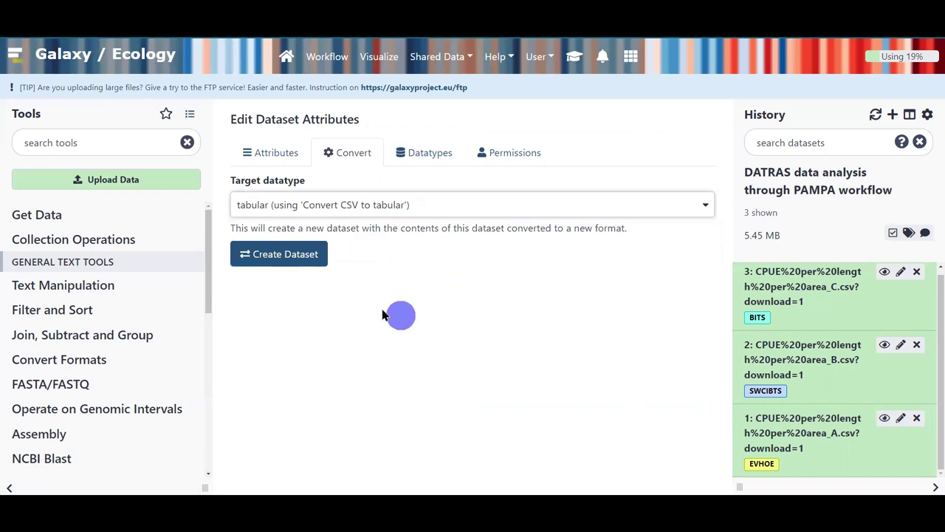
click(286, 258)
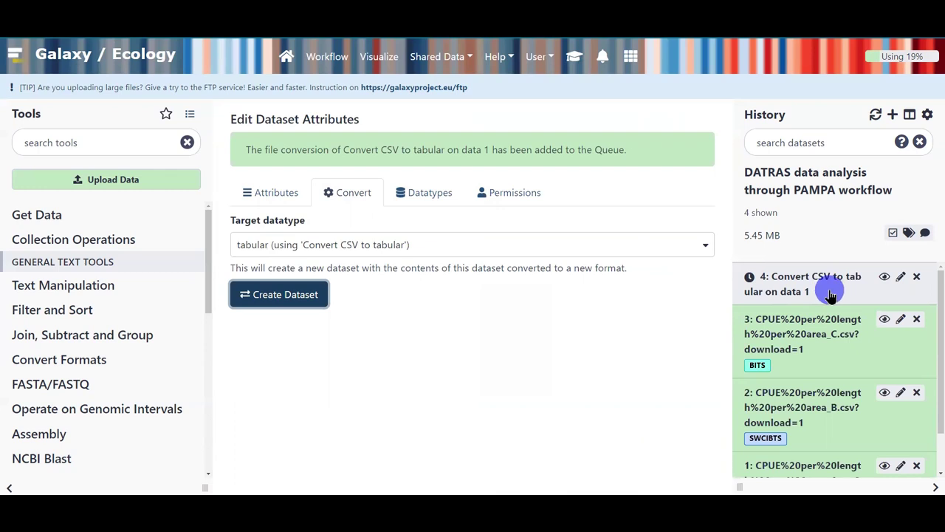
Expand the area_A conversion job in the history and reopen its Convert CSV to tabular form for another run
click(794, 281)
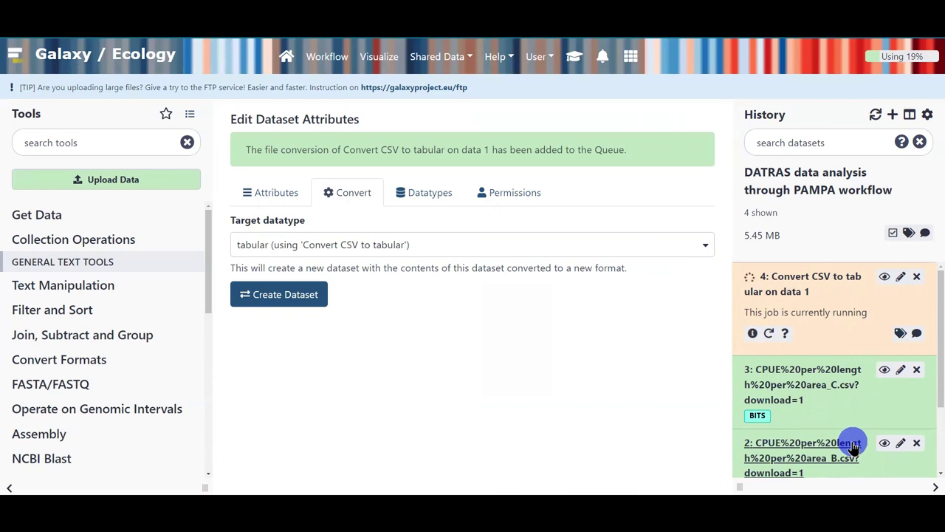
click(789, 287)
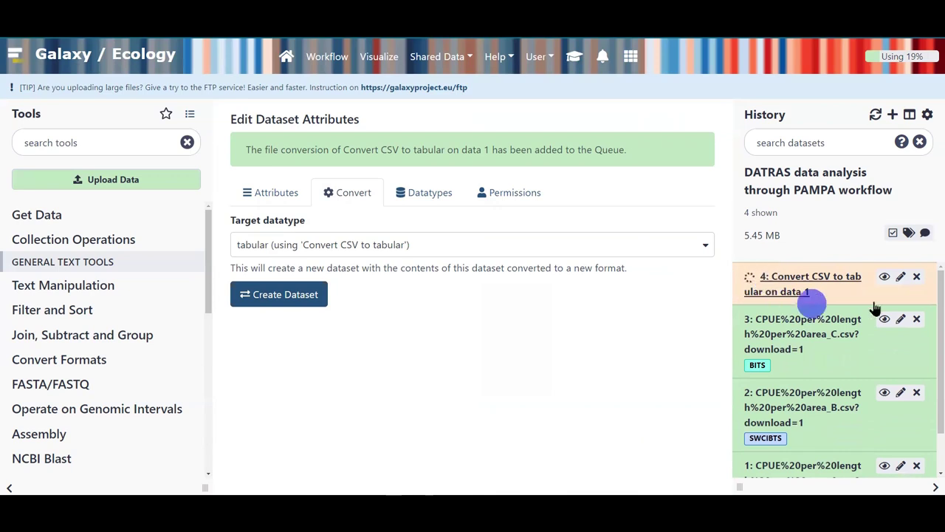
click(795, 289)
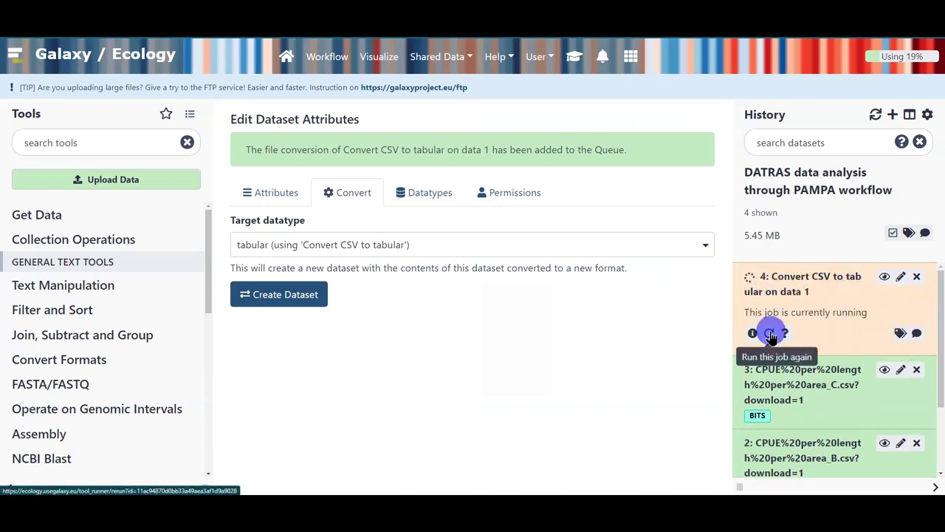
click(779, 289)
click(774, 284)
click(769, 335)
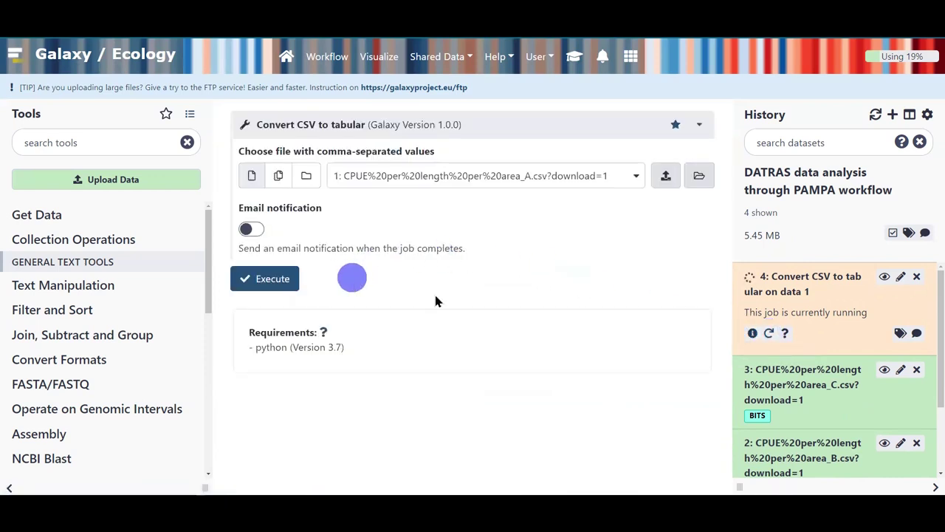
Run Convert CSV to tabular in batch mode on the area_B and area_C CSV datasets, and collapse the area_A conversion in the history
click(277, 175)
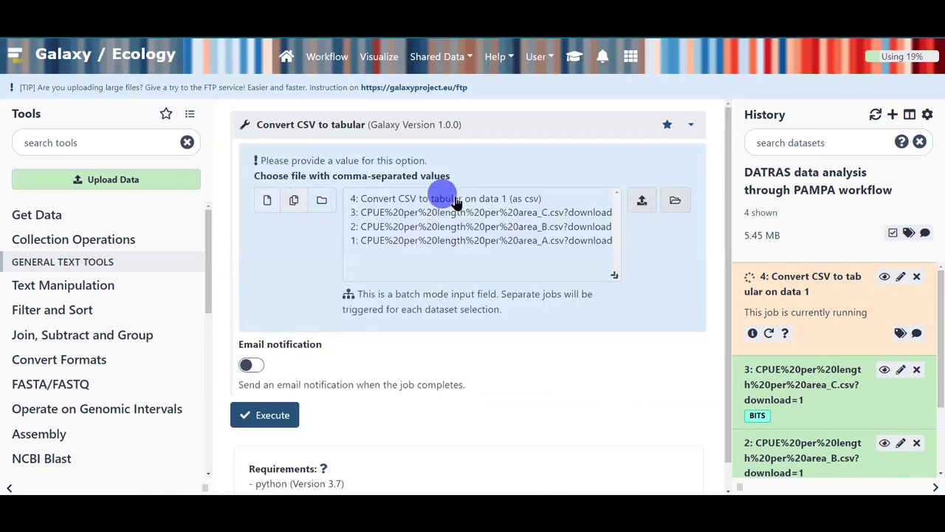
click(456, 213)
drag(455, 227, 455, 224)
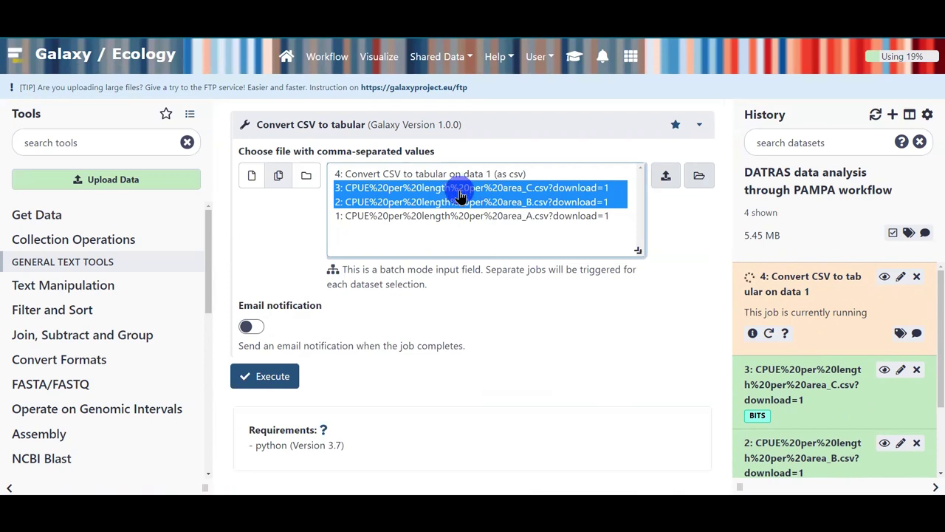
drag(459, 196, 458, 198)
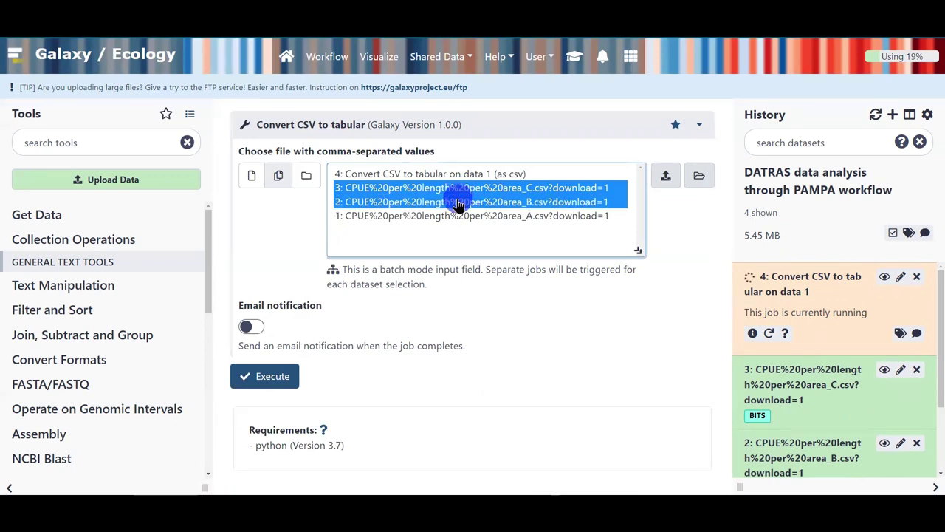
click(248, 377)
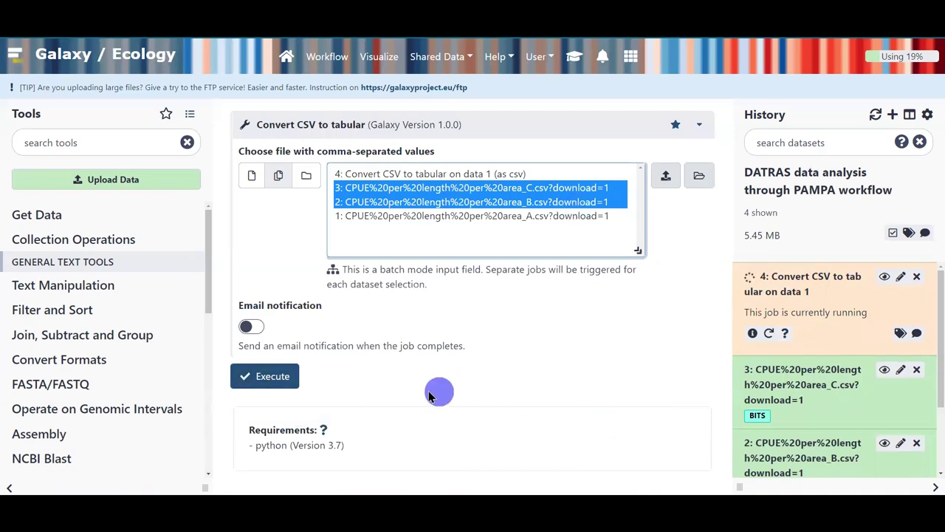
click(272, 377)
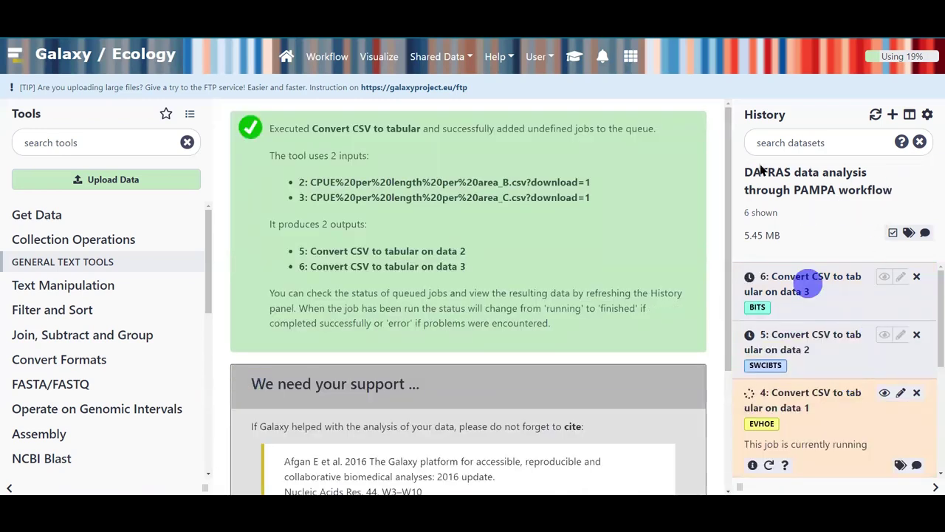
click(794, 400)
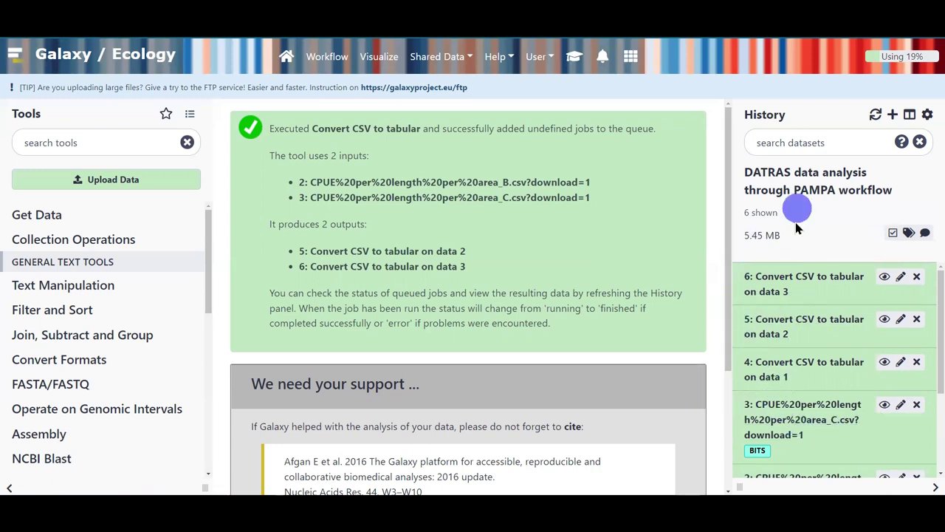
Refresh the history and open the Calculate community metrics tool from the Species abundance category
click(875, 114)
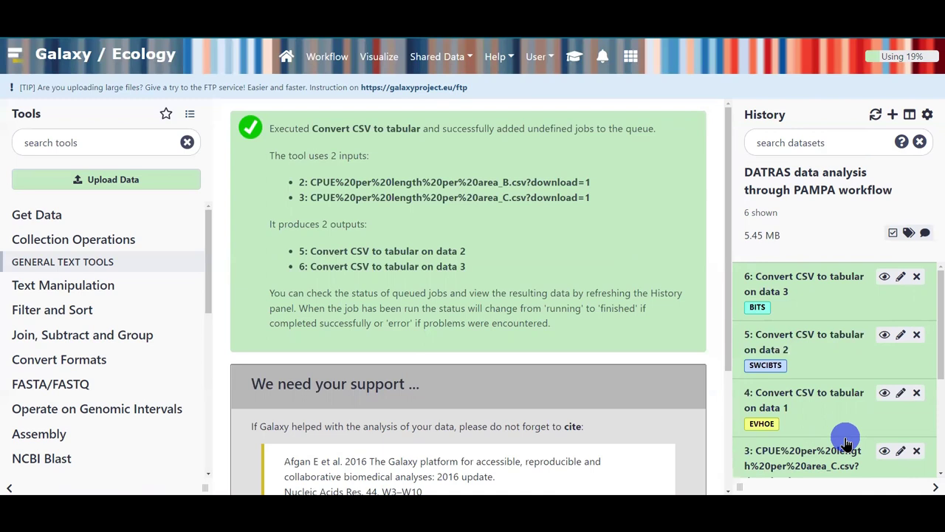
scroll(39, 388, down, 2)
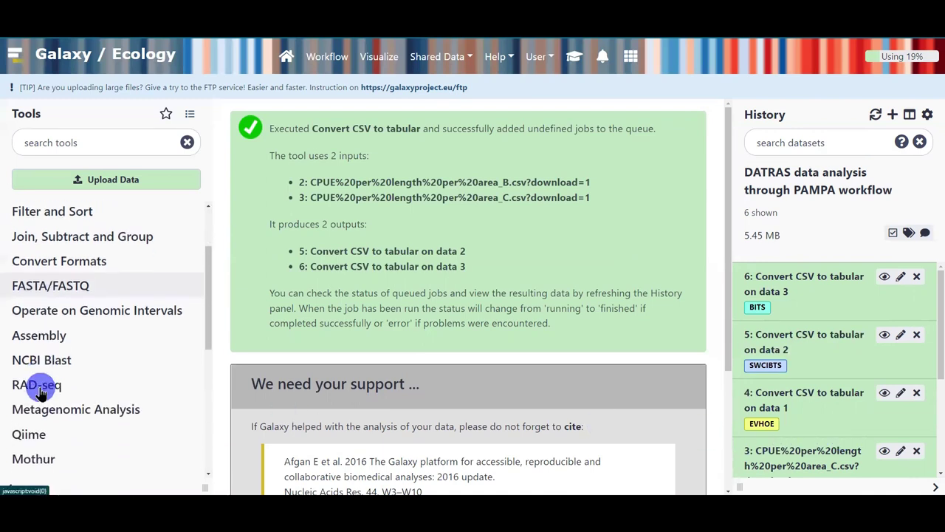
scroll(111, 396, down, 6)
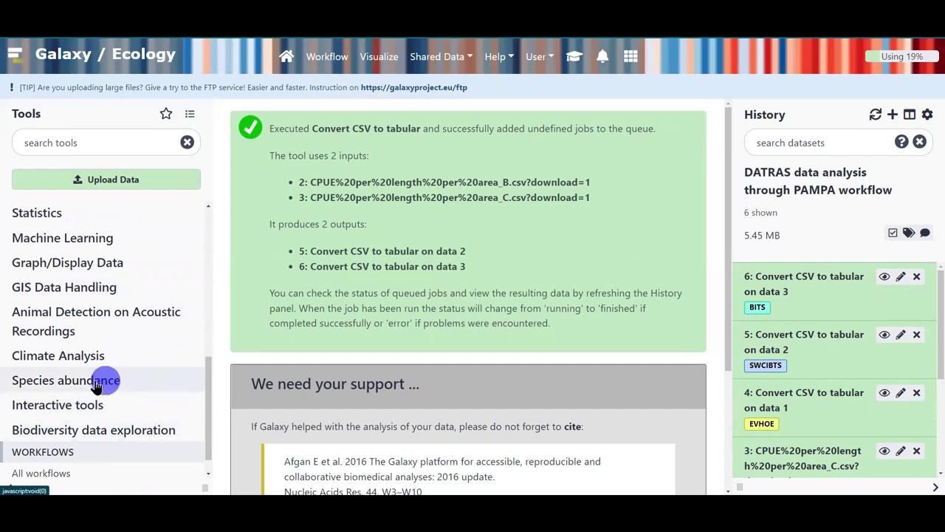
click(137, 385)
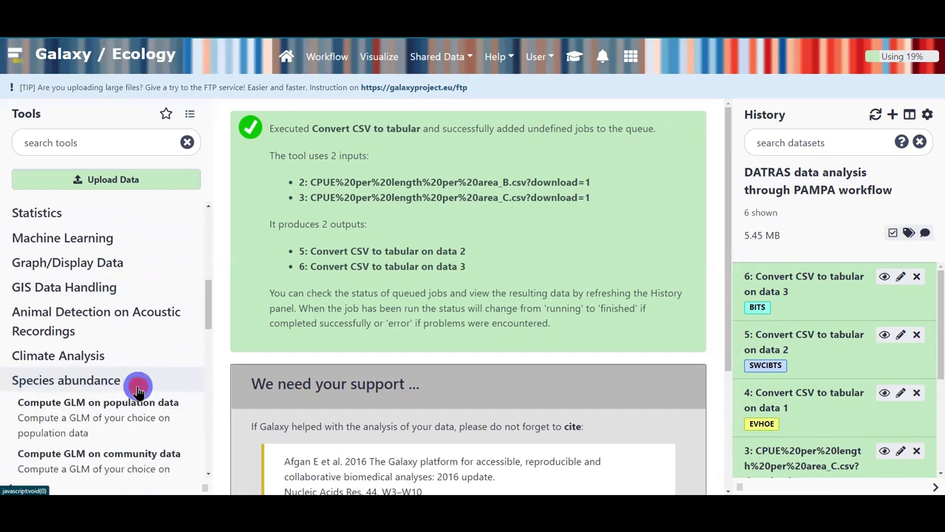
scroll(137, 388, down, 2)
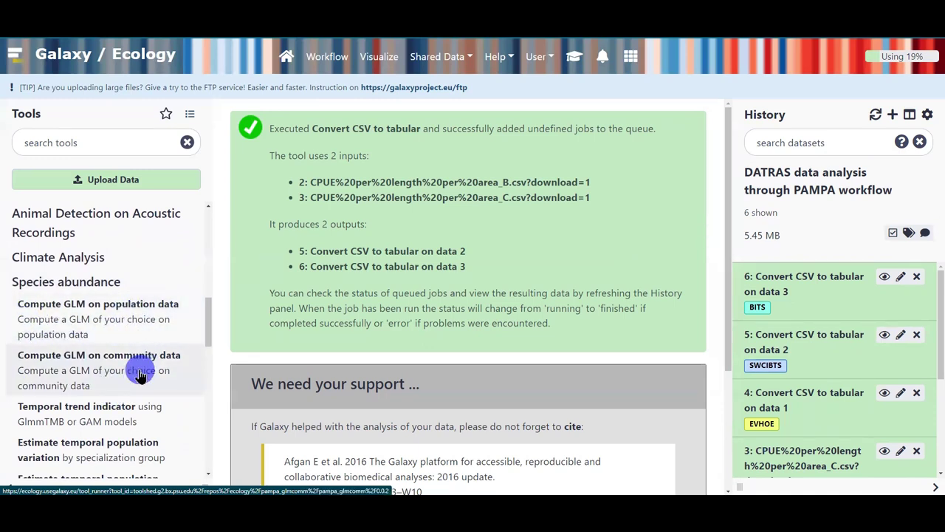
scroll(140, 373, down, 1)
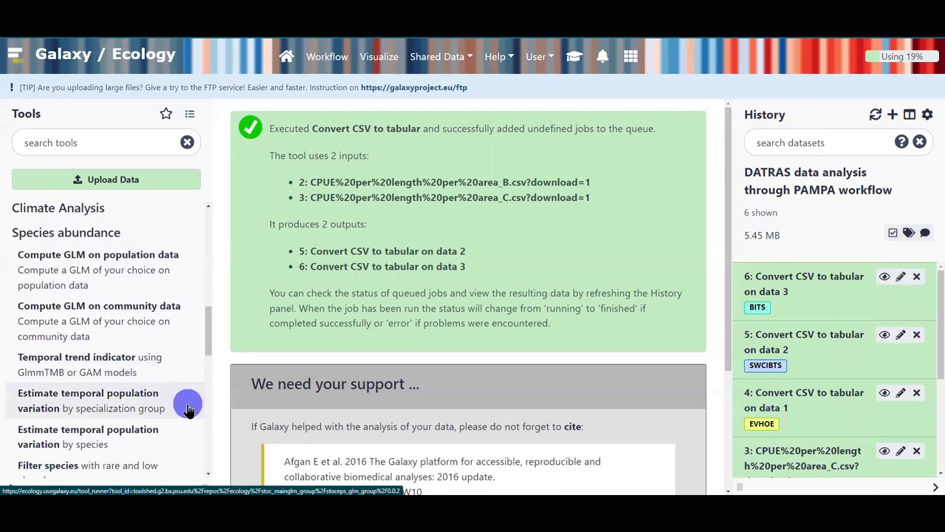
scroll(188, 410, down, 2)
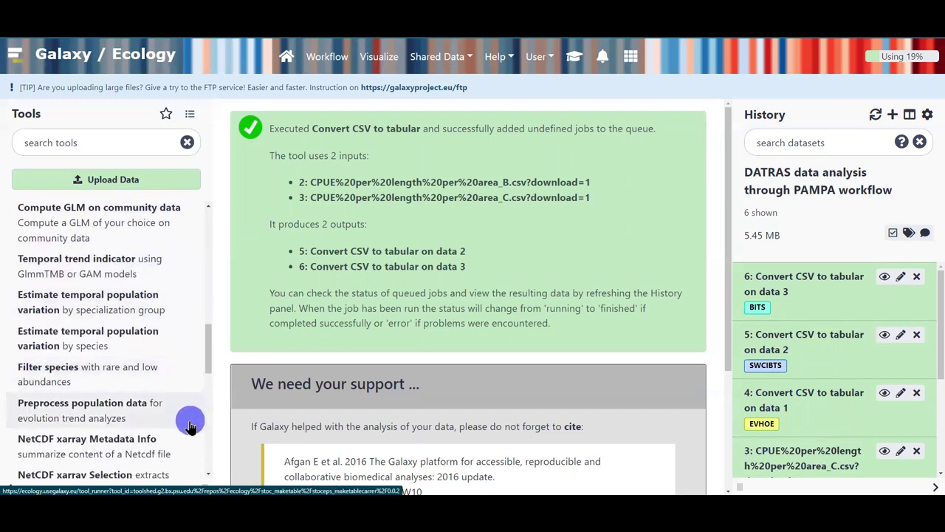
scroll(191, 425, down, 3)
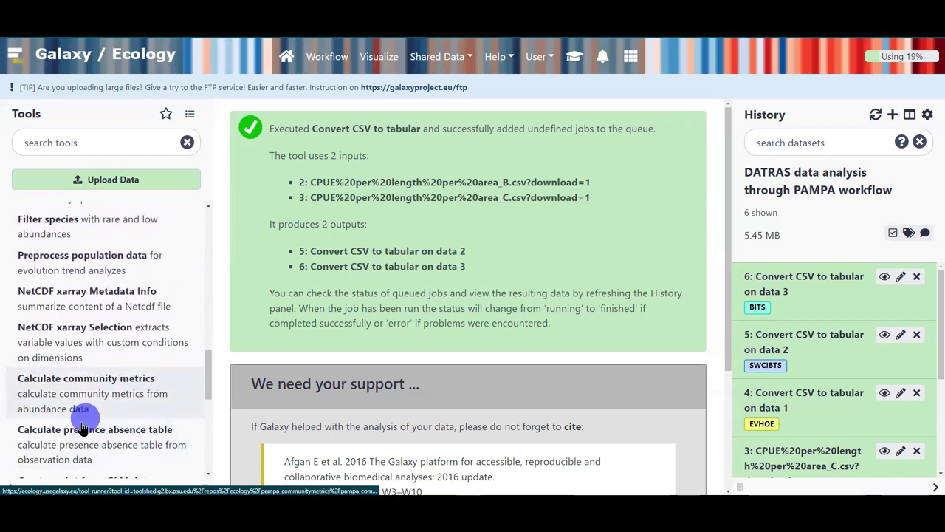
scroll(85, 421, down, 1)
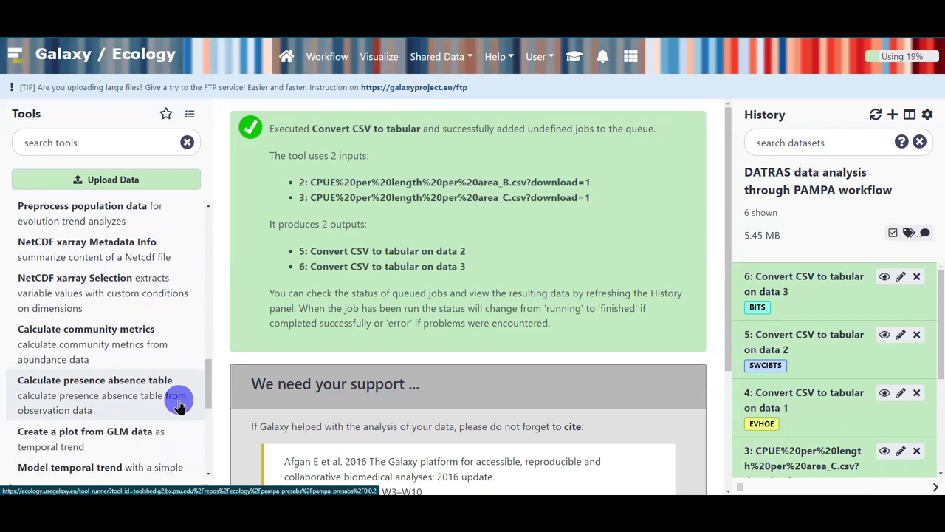
click(162, 360)
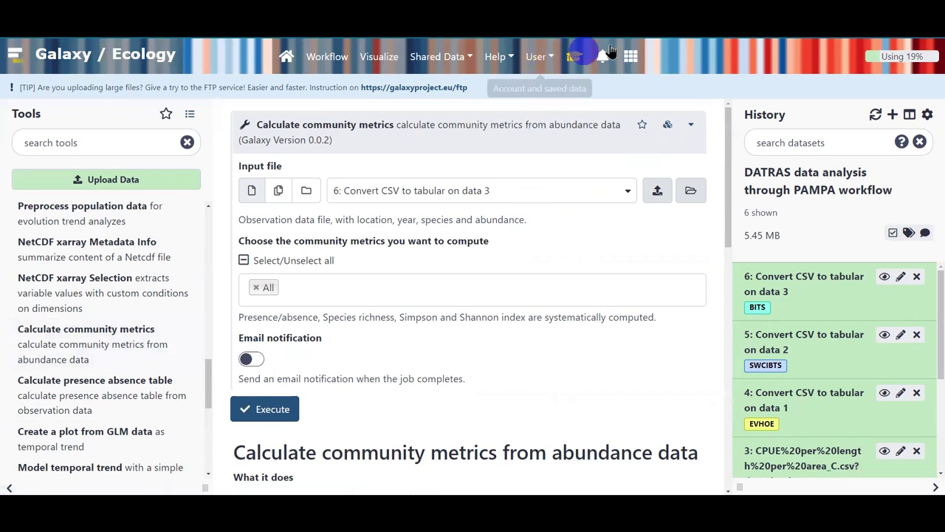
Open the Calculate presence absence table tool from the tutorial's introduction, and briefly recheck the tutorial's list of PAMPA tools
click(574, 61)
scroll(686, 221, up, 10)
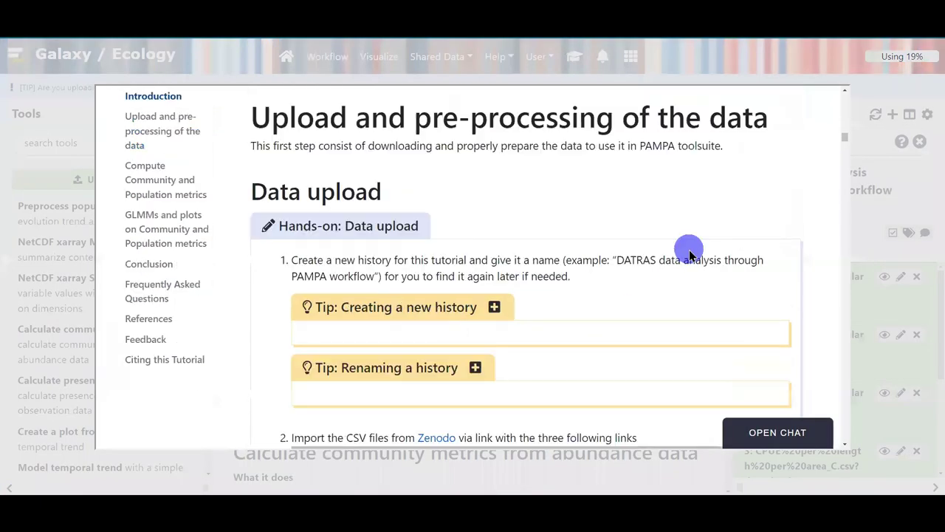
scroll(690, 255, up, 10)
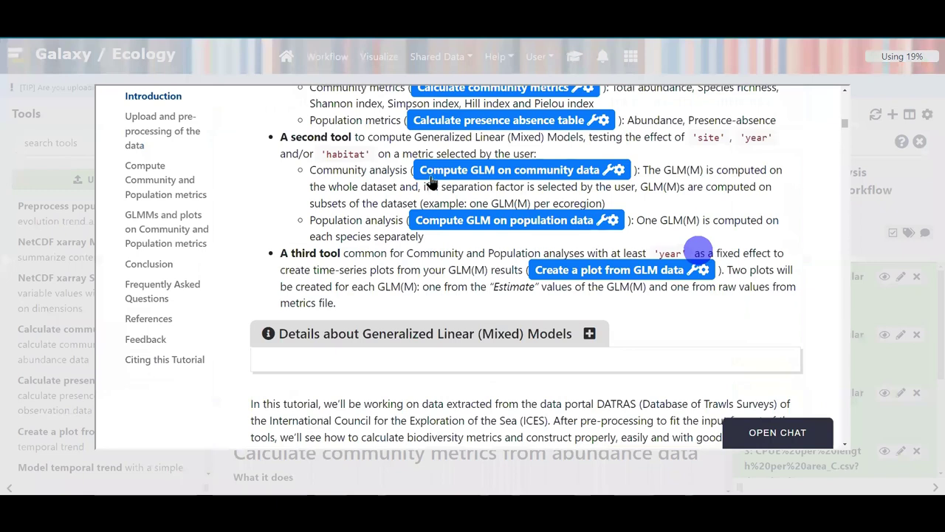
scroll(432, 181, up, 3)
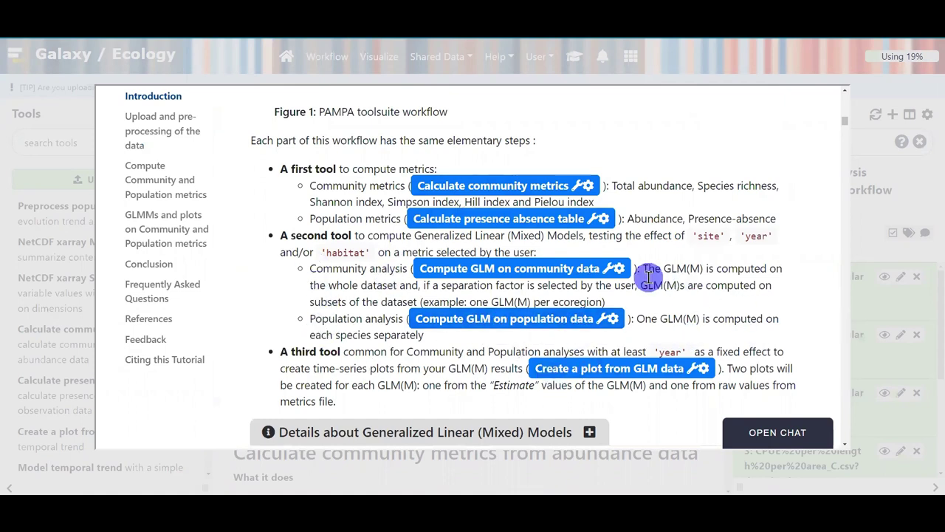
click(522, 219)
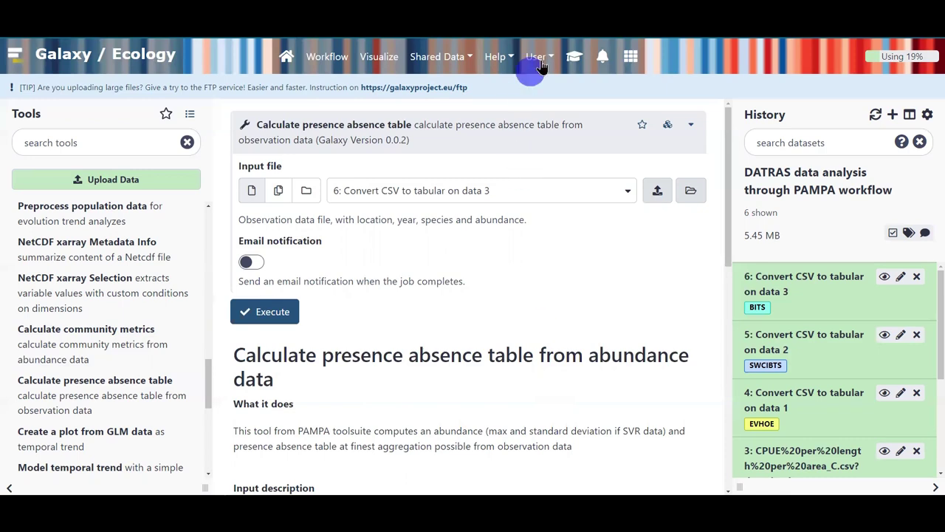
click(570, 58)
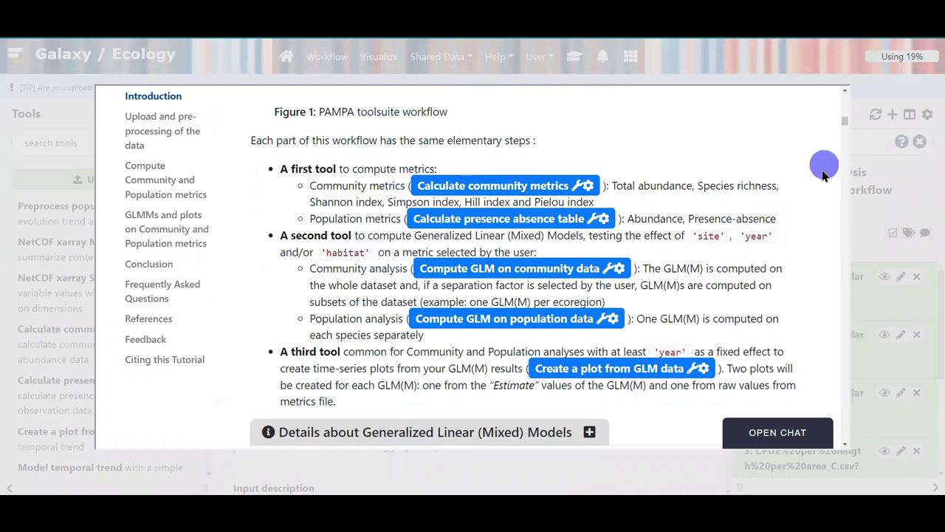
scroll(822, 187, down, 1)
scroll(822, 188, down, 1)
click(922, 188)
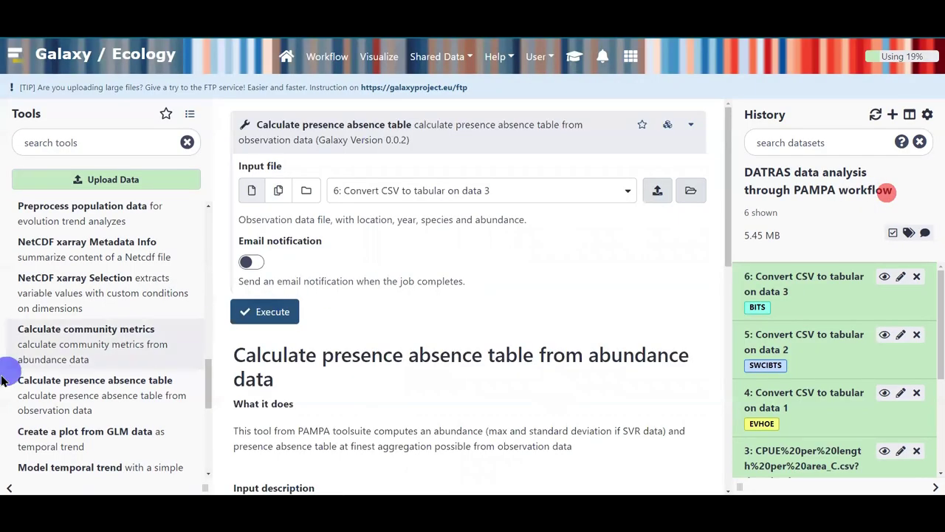
Open Calculate community metrics and examine its input description, highlighting the tabular observation file, 'observation.unit', and year and location requirements
click(46, 362)
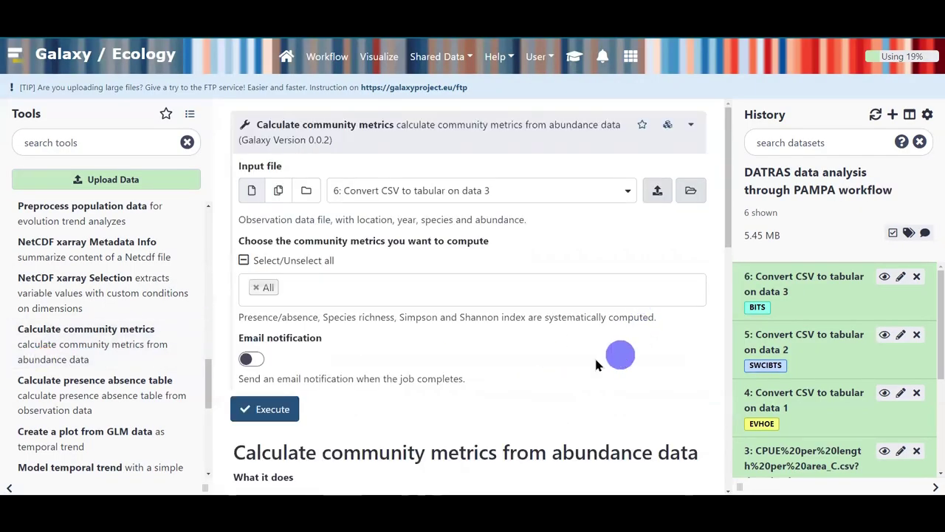
scroll(470, 438, down, 10)
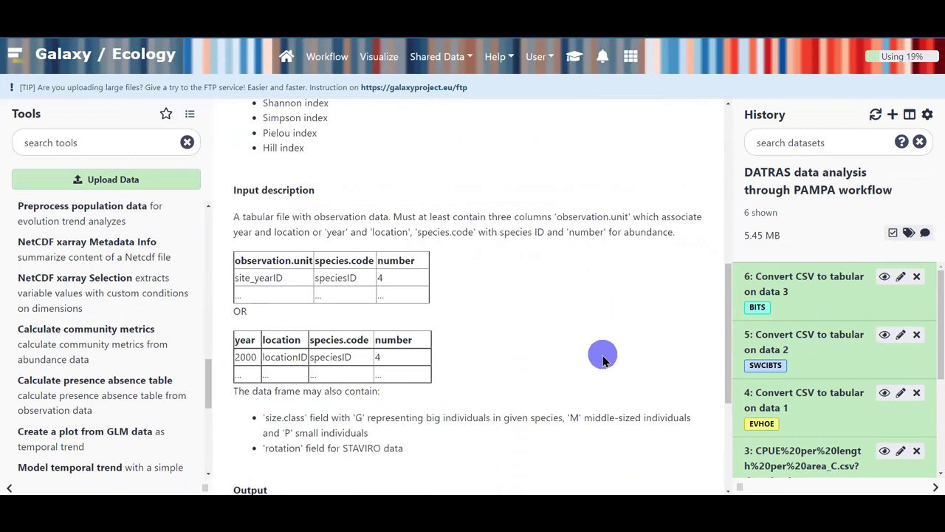
drag(246, 216, 390, 216)
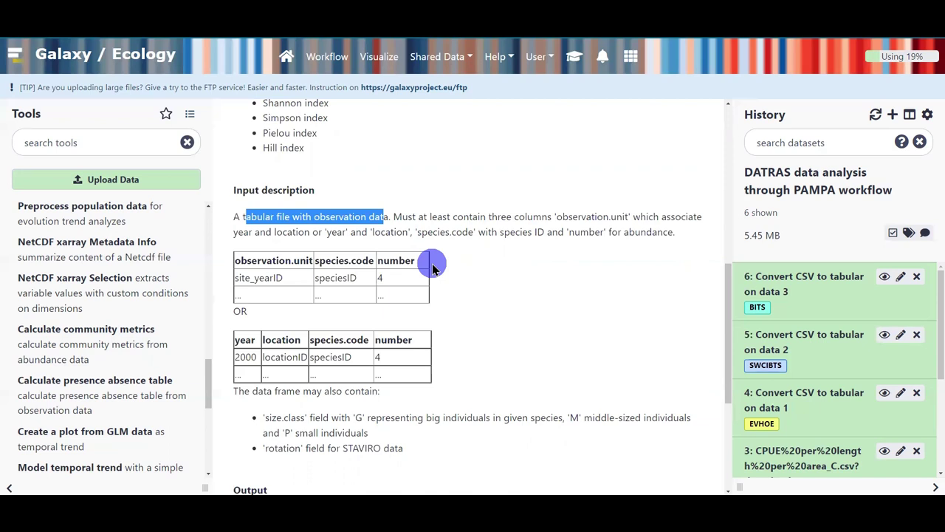
double_click(572, 215)
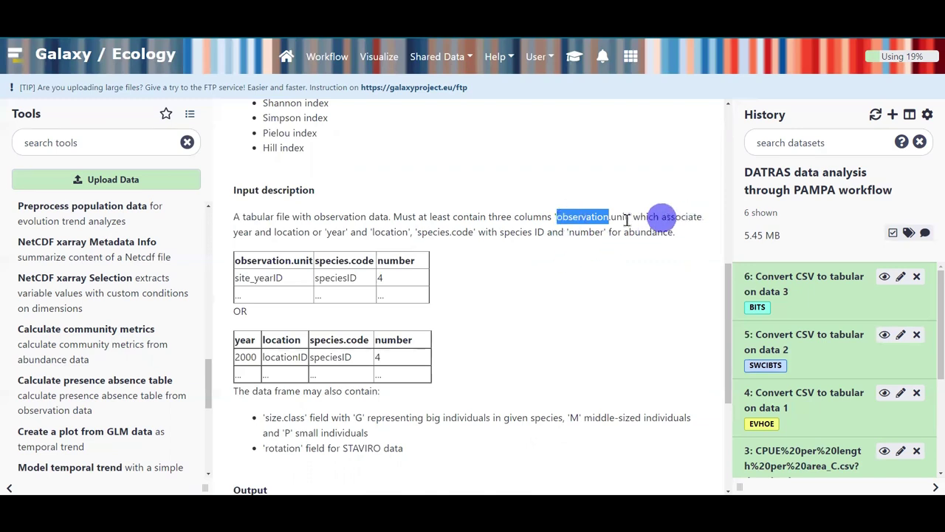
drag(234, 232, 311, 233)
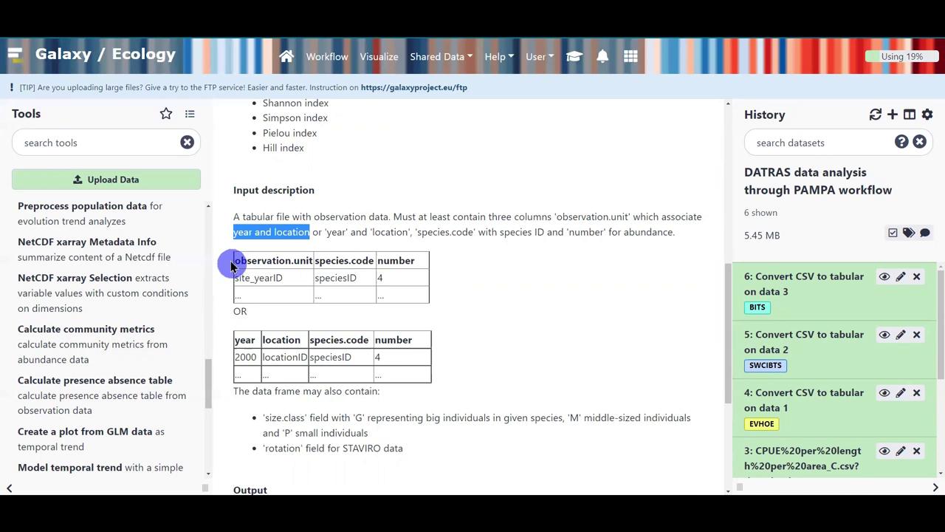
Reopen the tutorial and go to the input requirements in its 'Prepare the data' section
click(574, 57)
scroll(683, 341, down, 10)
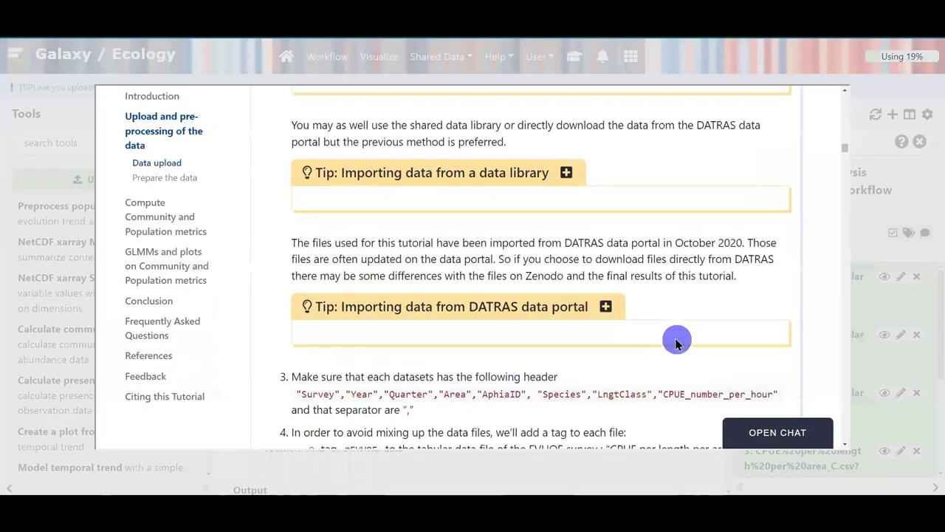
scroll(677, 341, down, 10)
scroll(676, 342, down, 5)
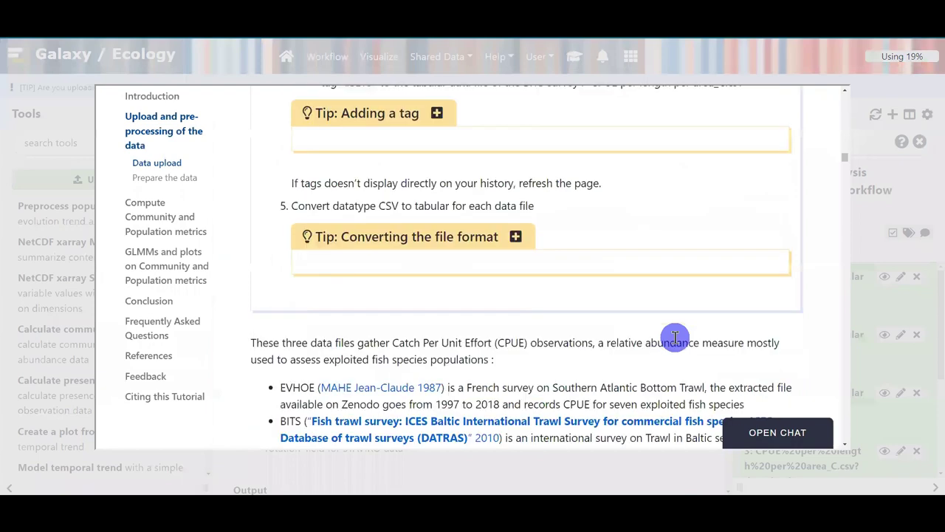
scroll(674, 337, down, 3)
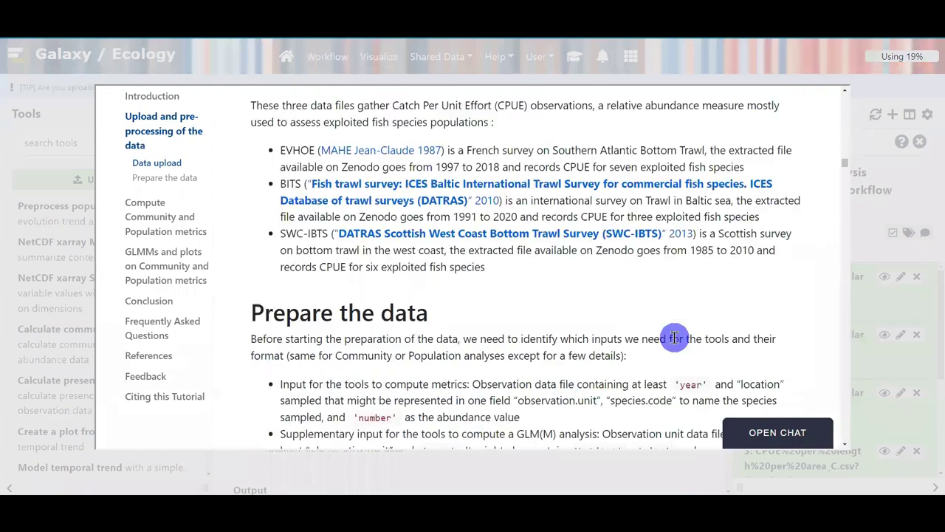
scroll(674, 342, down, 2)
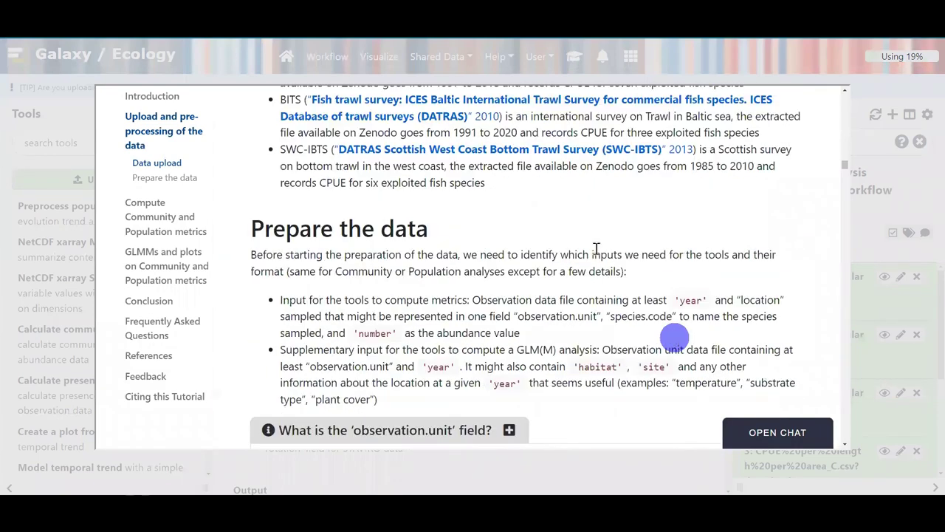
scroll(670, 333, down, 3)
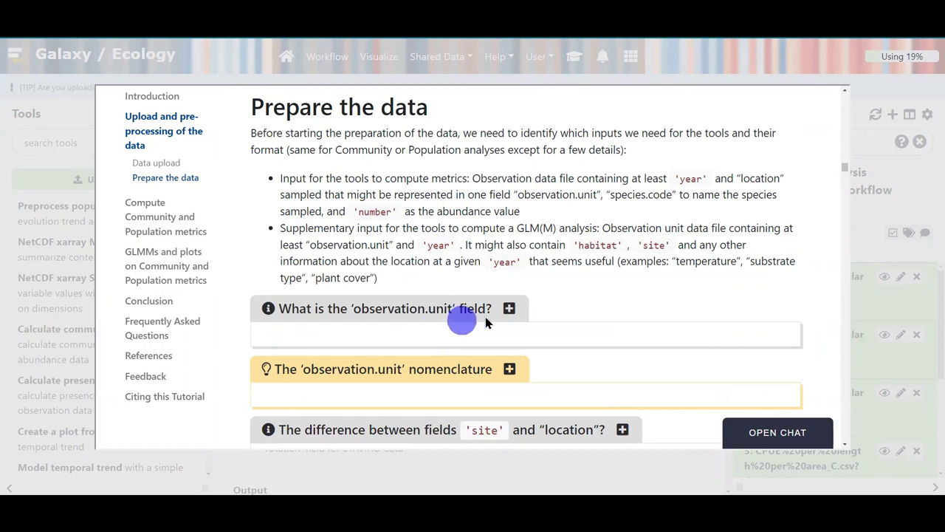
Read the tutorial's explanations of the 'observation.unit' field and its nomenclature, collapse both boxes, and close the tutorial
click(510, 311)
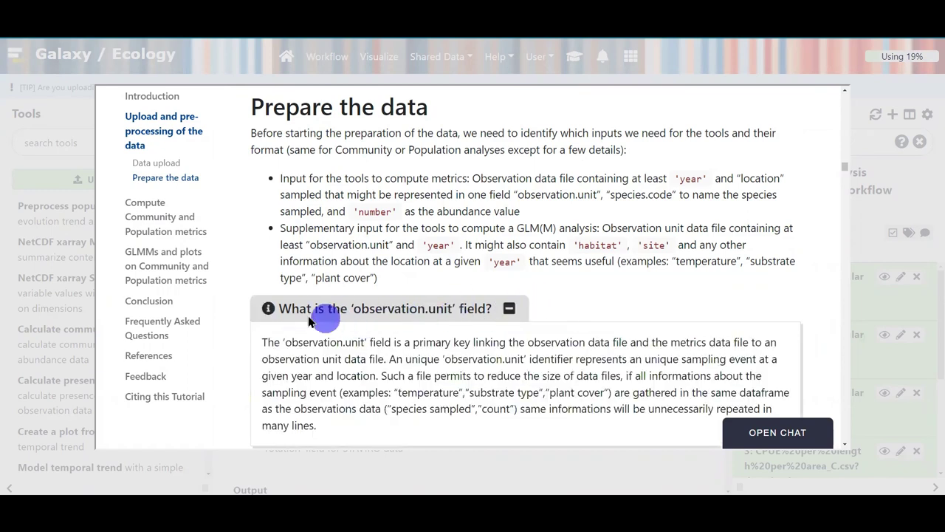
scroll(584, 399, down, 1)
scroll(510, 275, down, 2)
click(509, 273)
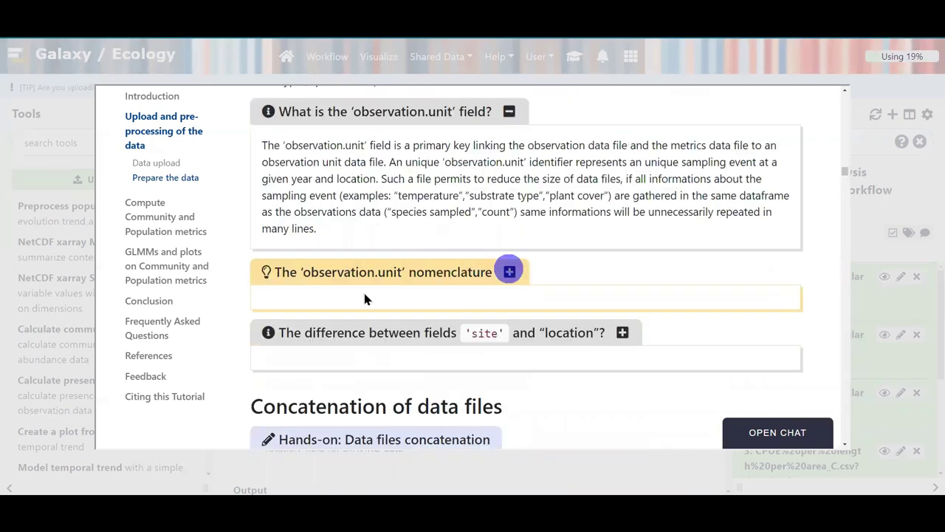
scroll(591, 321, down, 1)
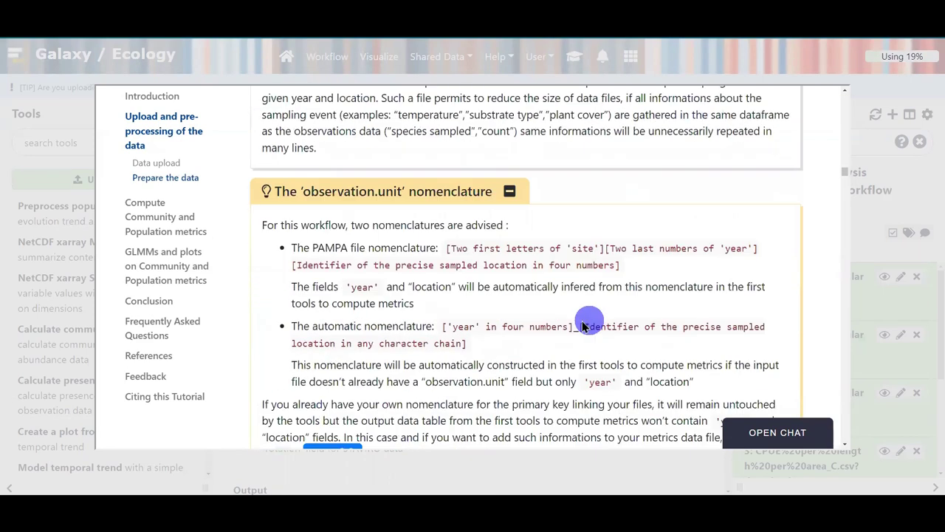
scroll(487, 371, down, 1)
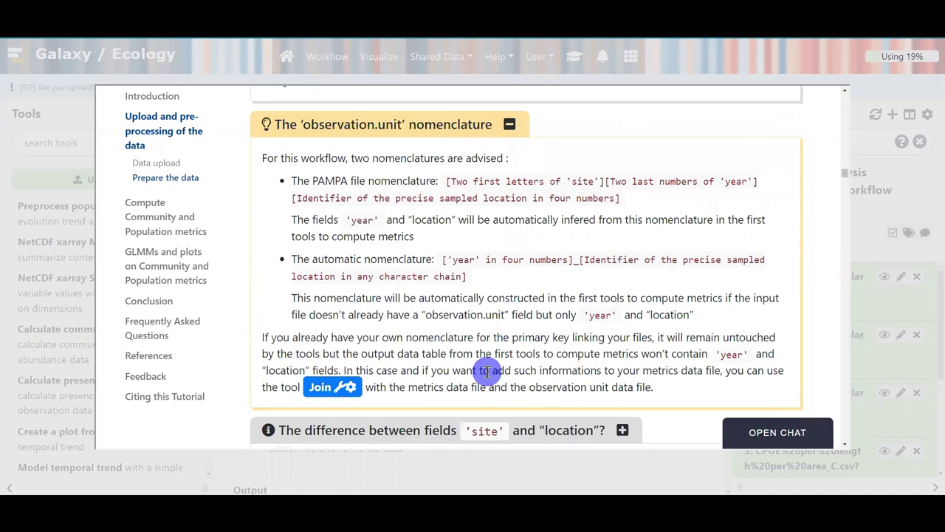
scroll(485, 362, up, 3)
click(509, 321)
click(514, 161)
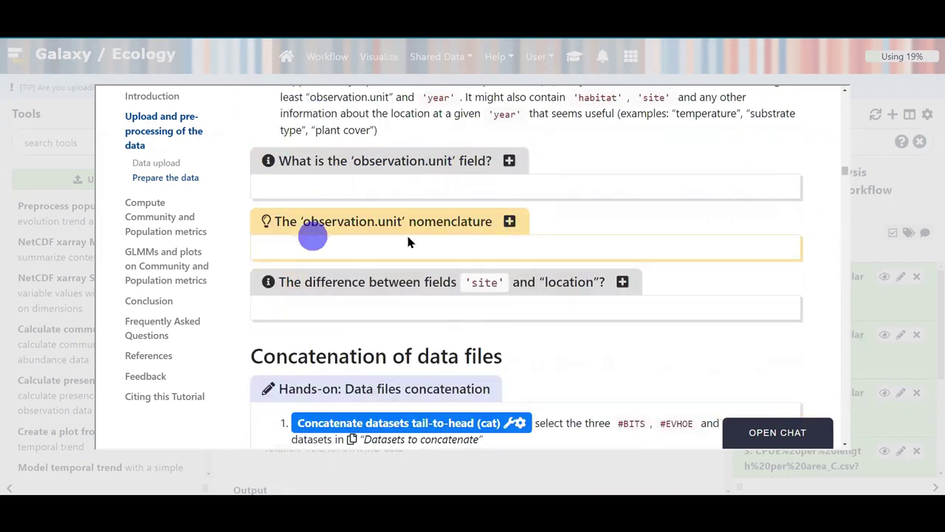
scroll(798, 224, up, 2)
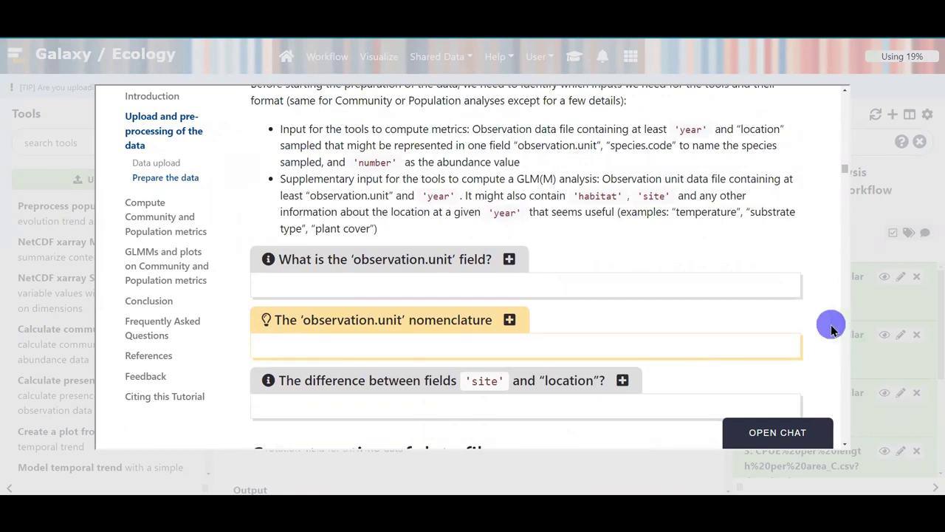
click(701, 480)
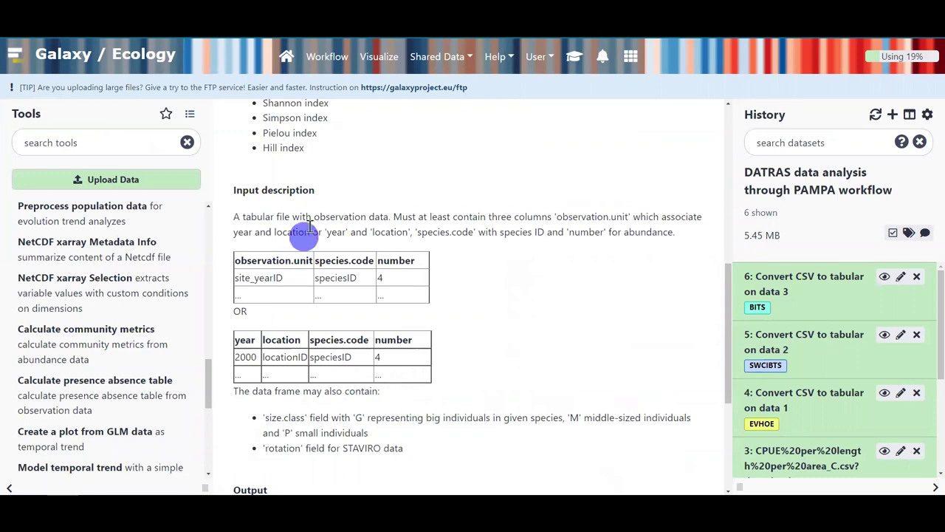
Highlight 'location' in the community metrics input description, and open the Calculate presence absence table tool
double_click(389, 232)
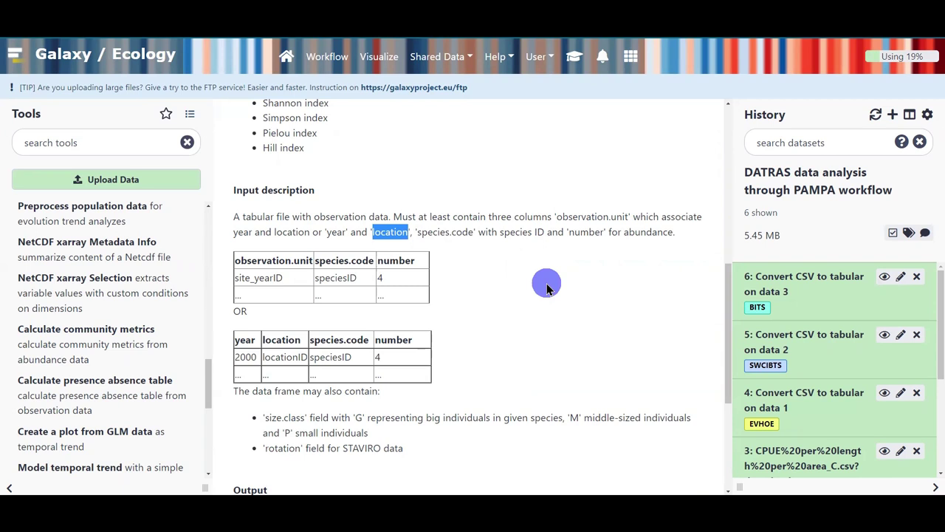
click(80, 414)
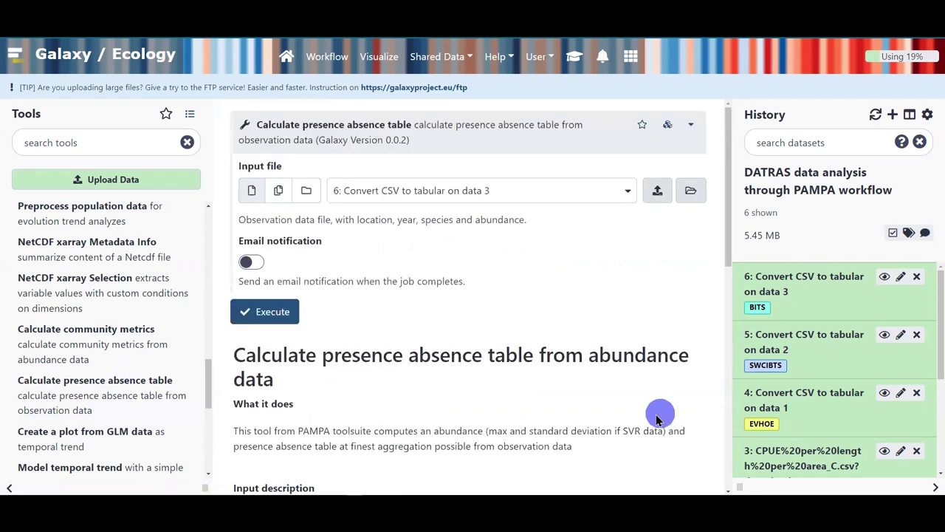
Read the input description of Calculate presence absence table, including its required columns
scroll(658, 415, down, 2)
scroll(652, 412, down, 2)
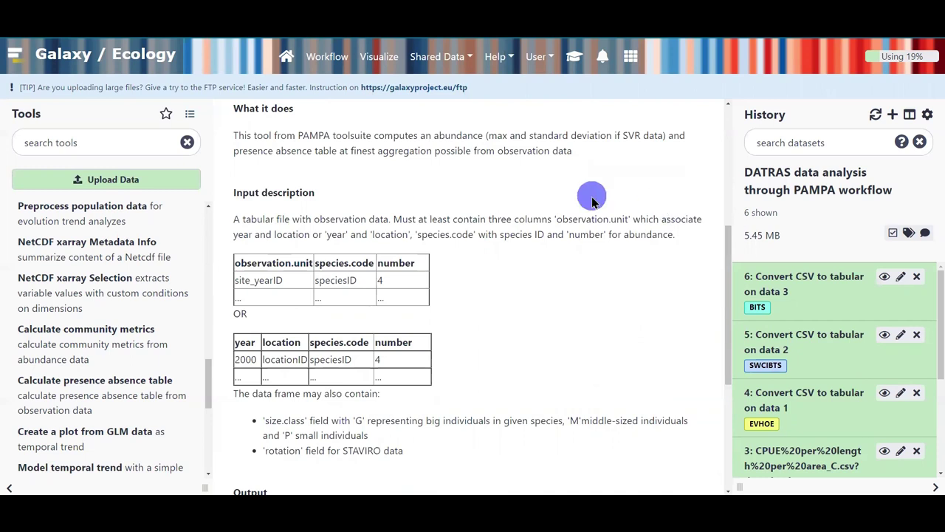
scroll(613, 373, down, 3)
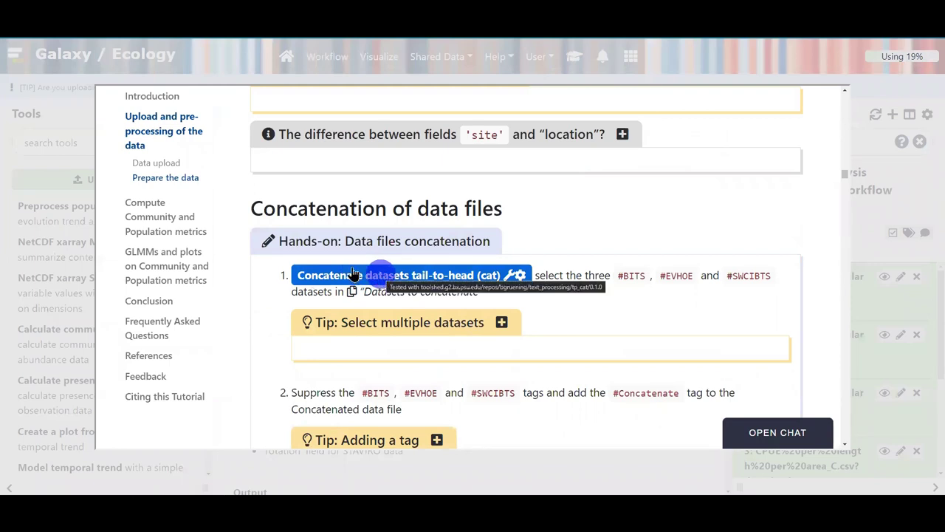
Open Concatenate datasets tail-to-head (cat) from the tutorial and run it on the three converted tabular datasets 4, 5 and 6
click(487, 281)
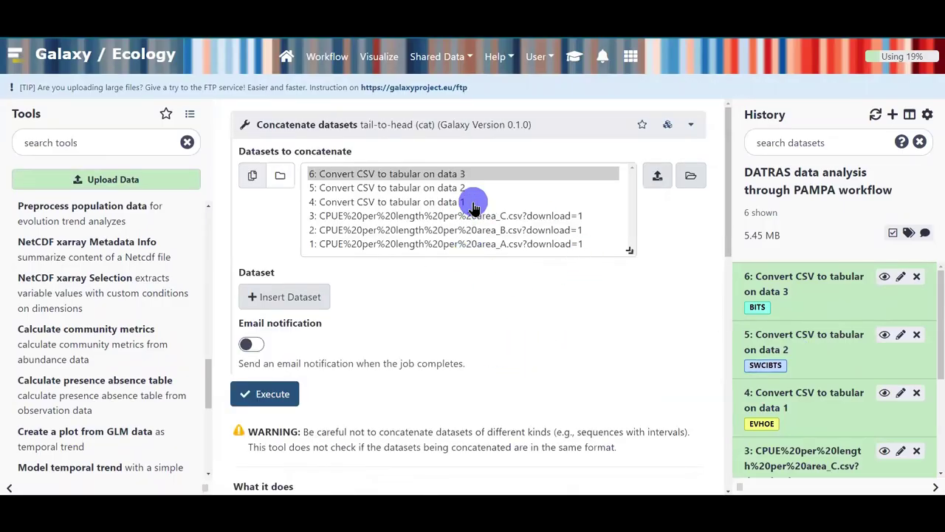
drag(492, 179, 493, 200)
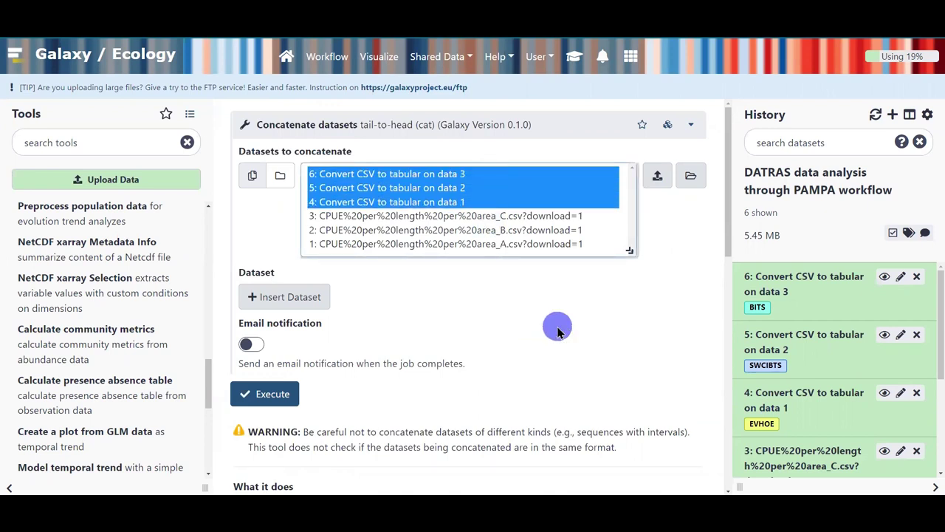
click(358, 175)
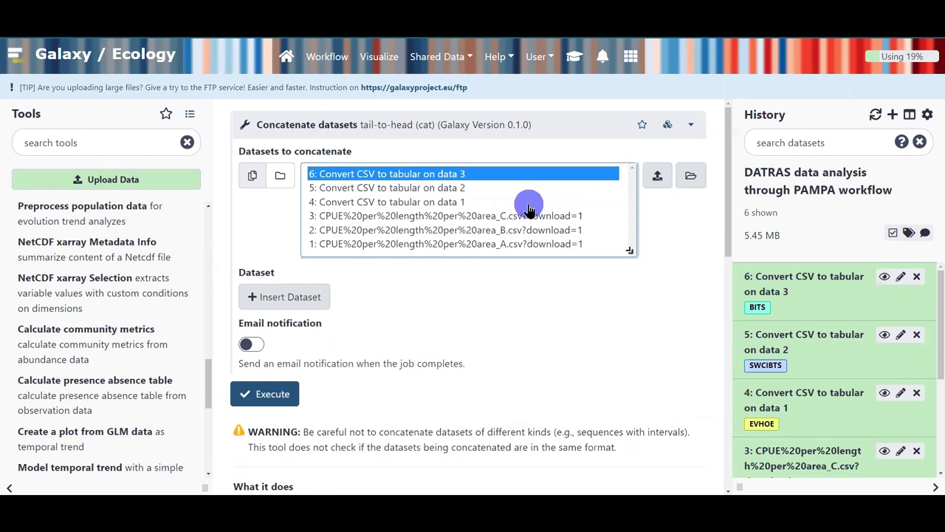
ctrl+click(476, 188)
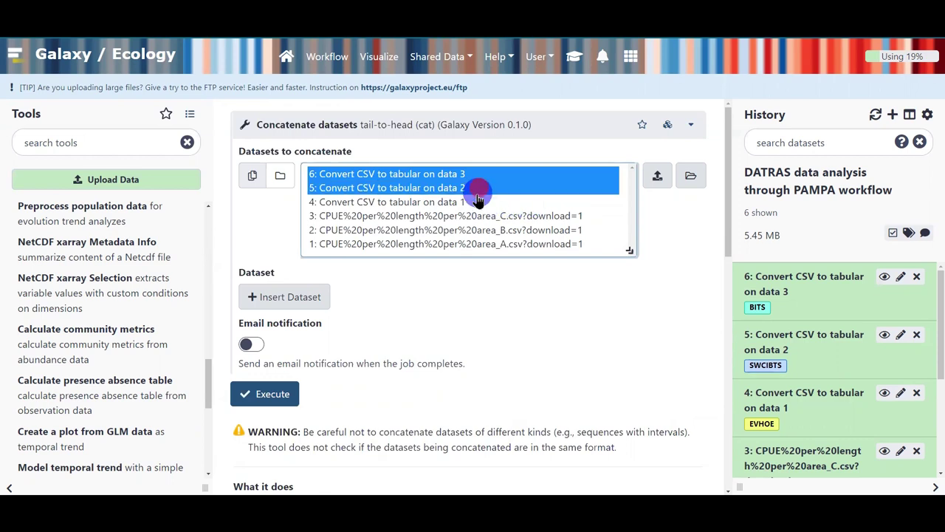
ctrl+click(474, 199)
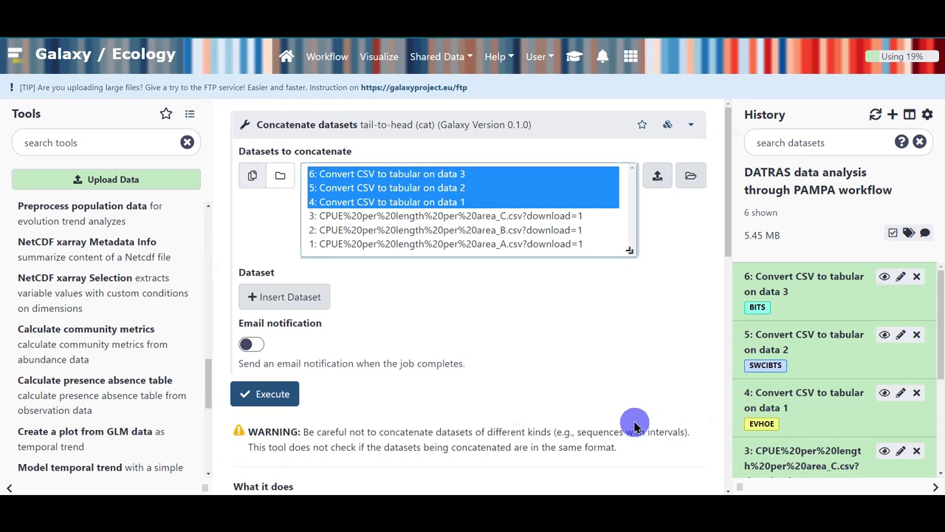
click(266, 399)
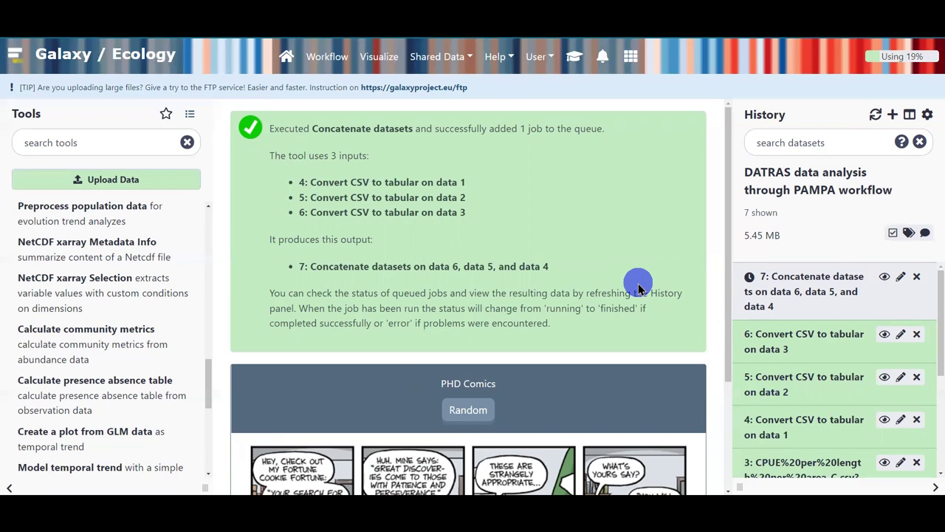
Check the status of the queued concatenation job and refresh the history
click(812, 285)
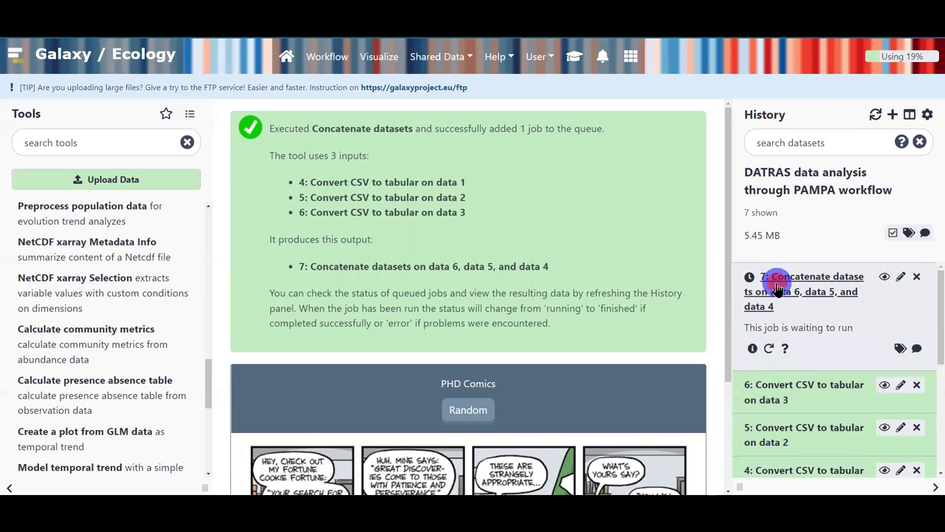
click(777, 286)
click(876, 114)
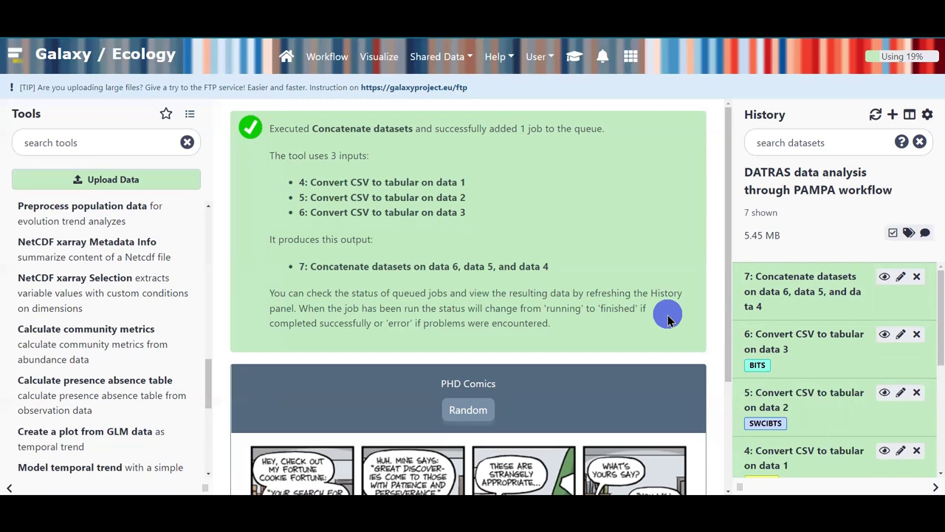
Expand the finished concatenated dataset and examine its line count, format and column preview
click(780, 296)
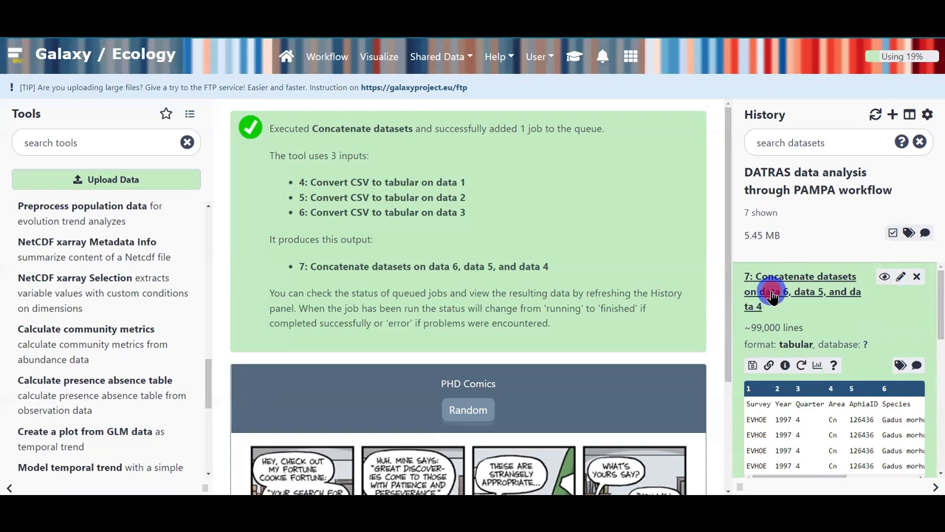
click(772, 296)
click(833, 291)
scroll(838, 302, down, 2)
scroll(842, 309, up, 1)
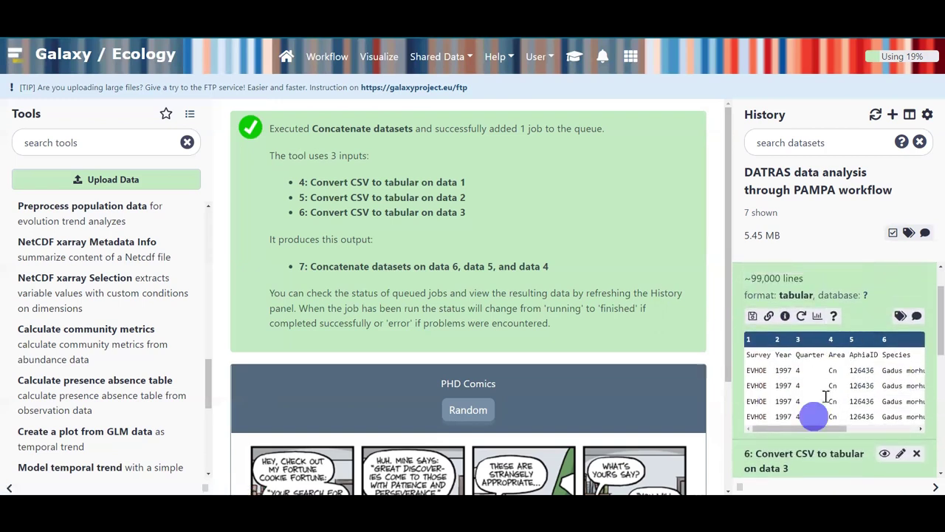
drag(791, 434, 769, 441)
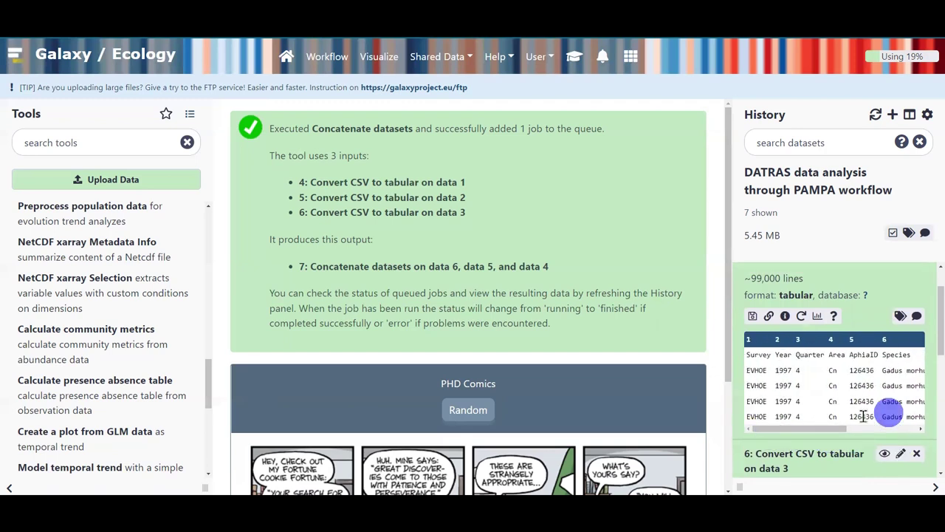
scroll(862, 409, up, 1)
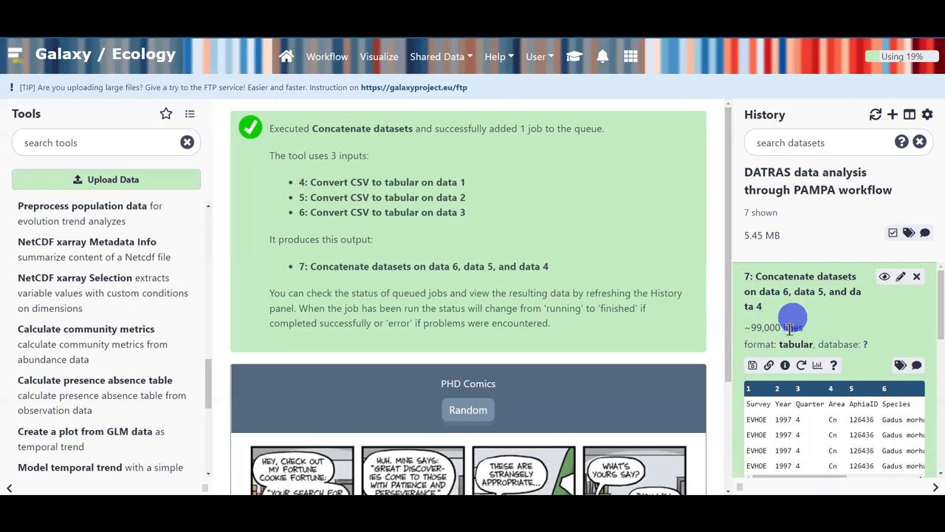
Check the line counts of the three converted tabular datasets against the concatenated dataset's line count
scroll(820, 321, down, 2)
scroll(819, 318, down, 2)
click(808, 312)
click(783, 323)
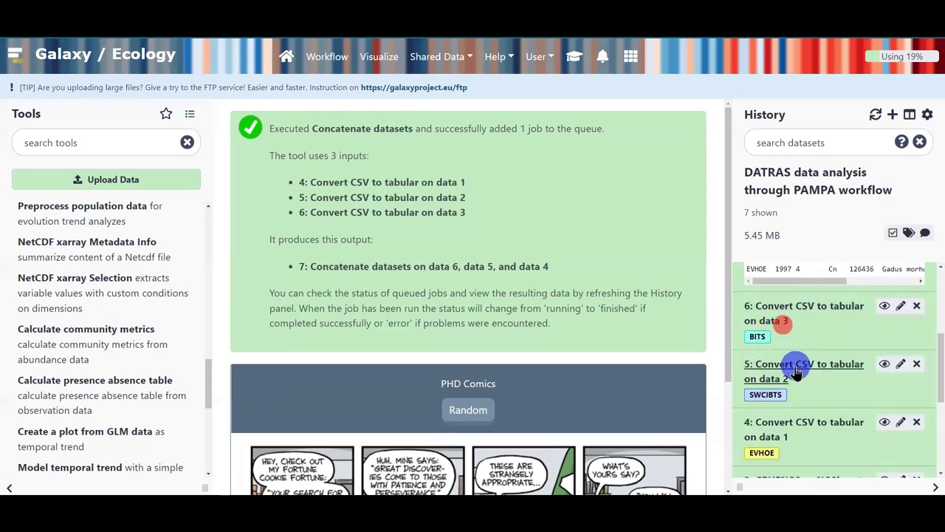
scroll(784, 323, down, 2)
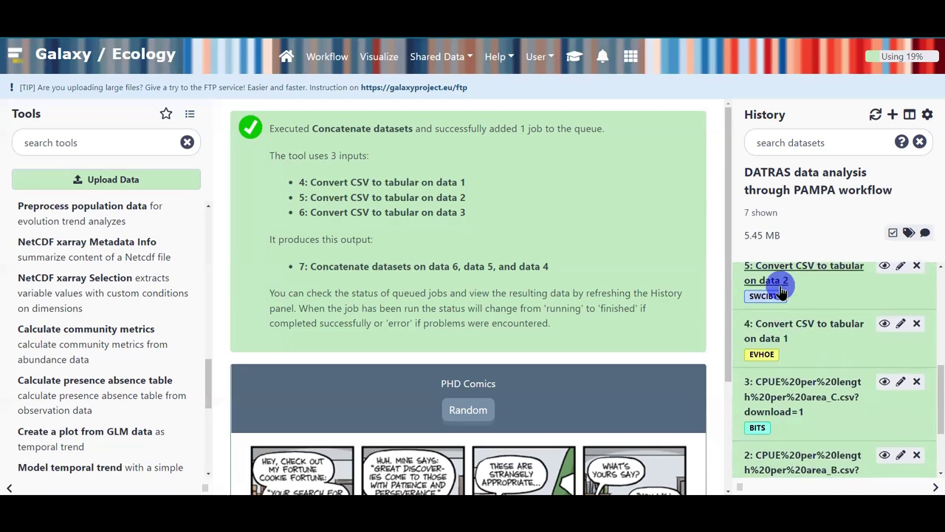
click(776, 281)
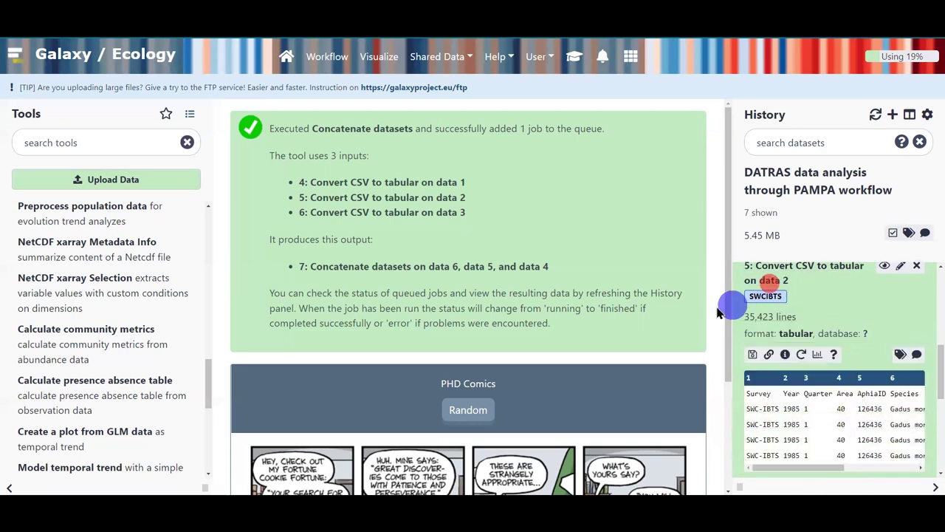
click(772, 280)
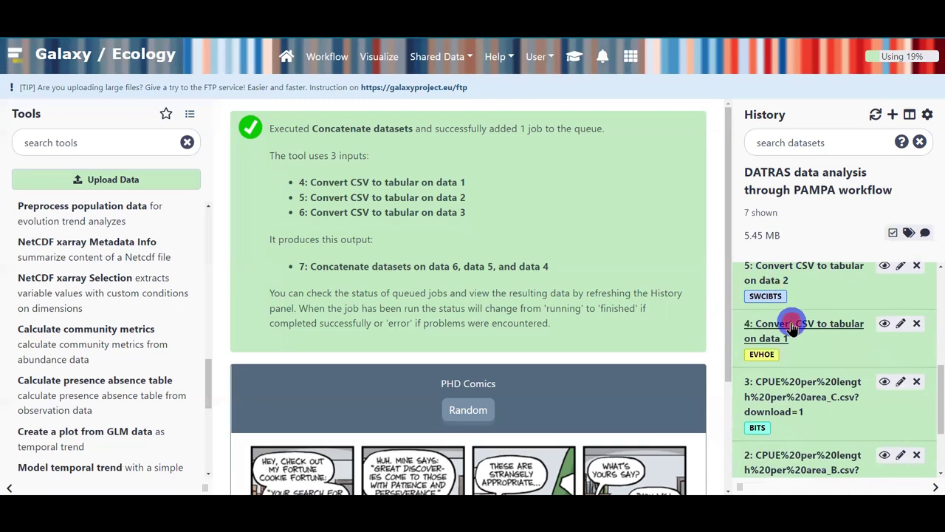
click(791, 327)
click(768, 334)
scroll(770, 359, up, 5)
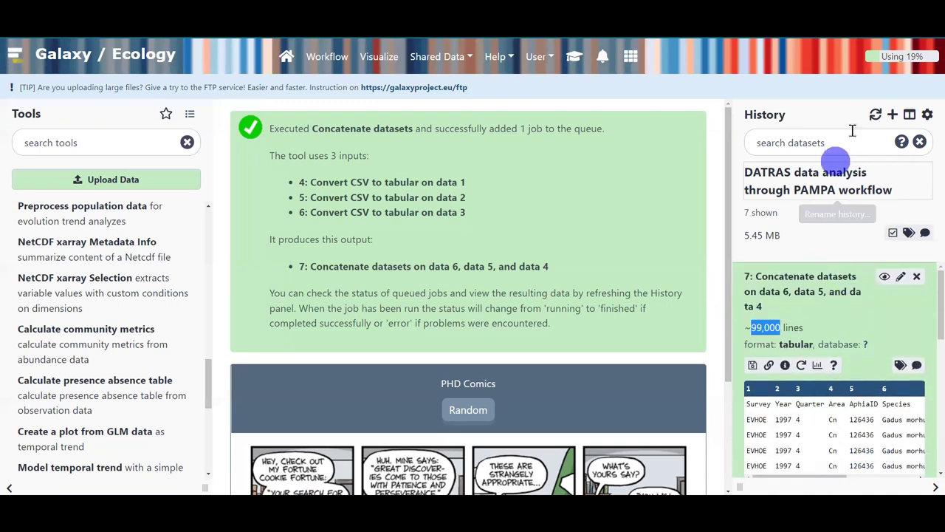
Remove the #BITS, #EVHOE and #SWCIBTS tags from the concatenated dataset
click(900, 365)
scroll(848, 347, down, 1)
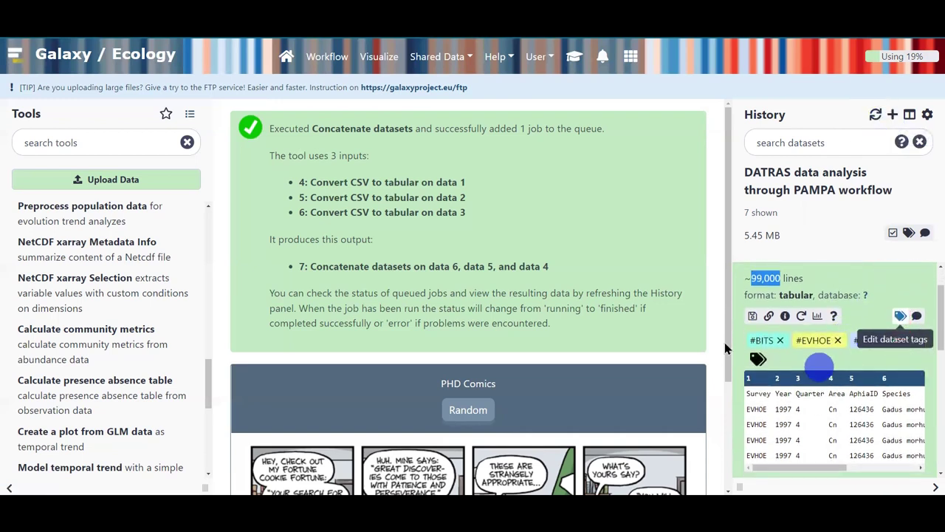
click(781, 344)
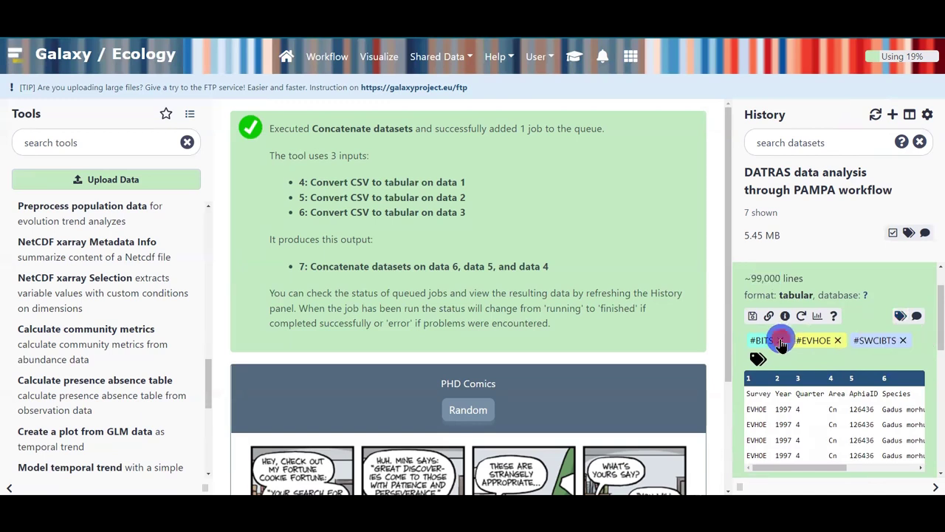
click(792, 357)
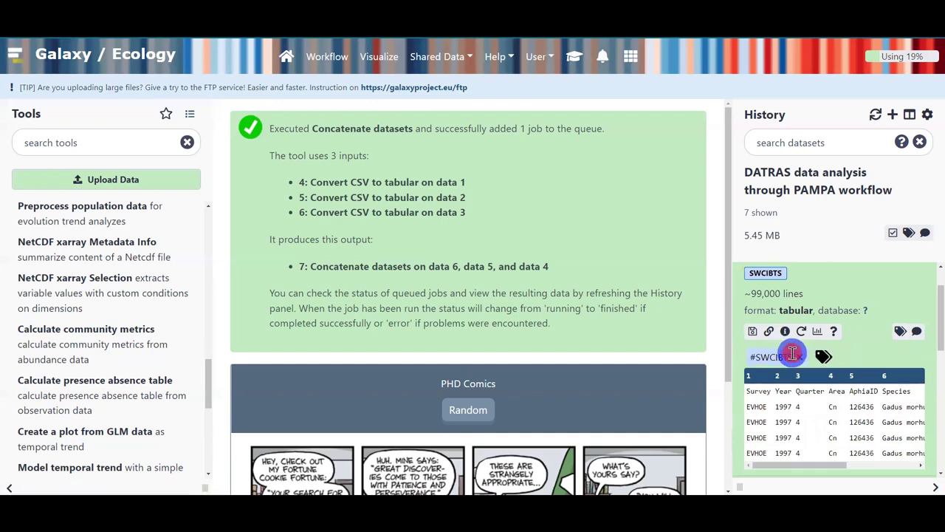
click(796, 354)
Add the #Concatenate tag to the concatenated dataset and collapse its details in the history
click(760, 341)
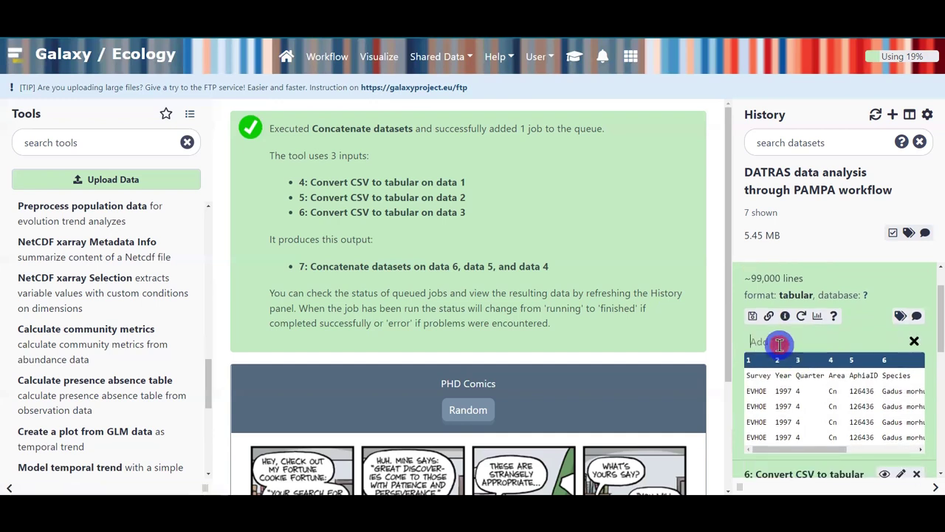
text(#)
text(Xonx)
key(BackSpace)
key(BackSpace)
key(BackSpace)
text(Concated)
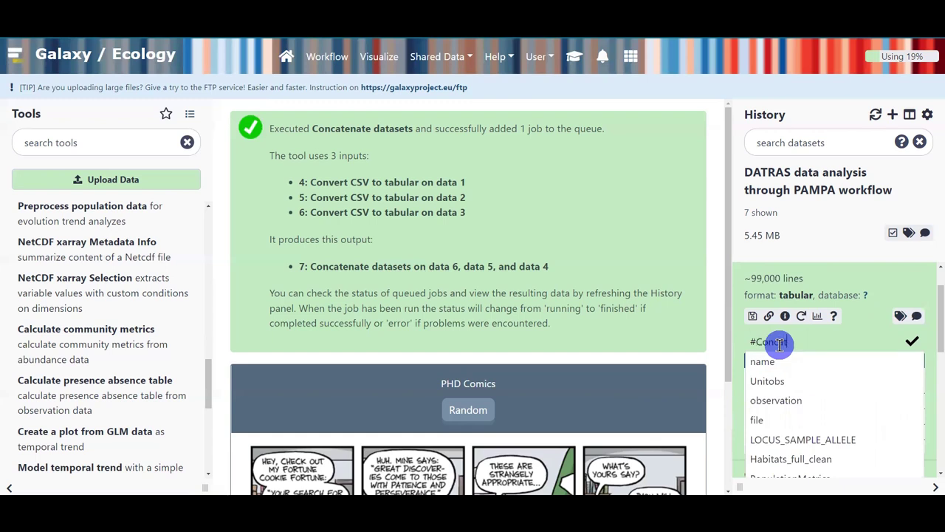
key(Left)
text(nate)
double_click(840, 340)
click(839, 339)
key(BackSpace)
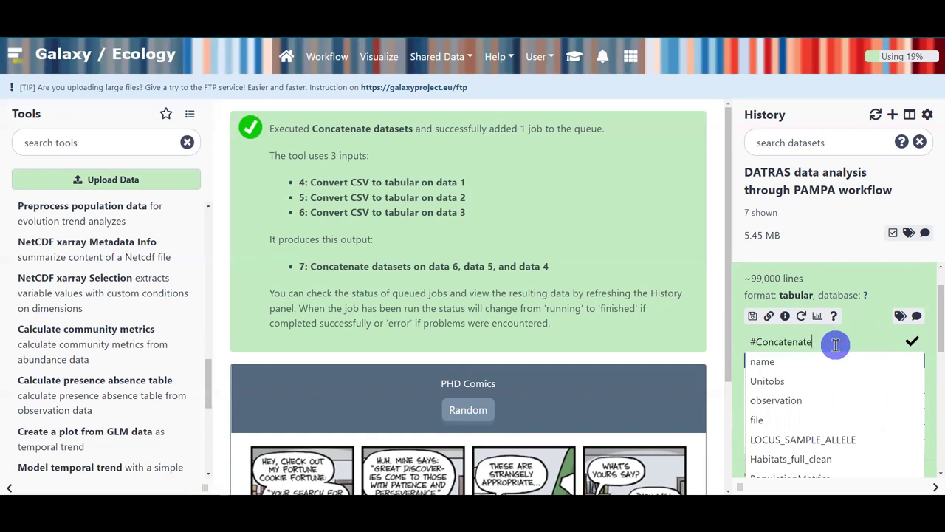
key(Return)
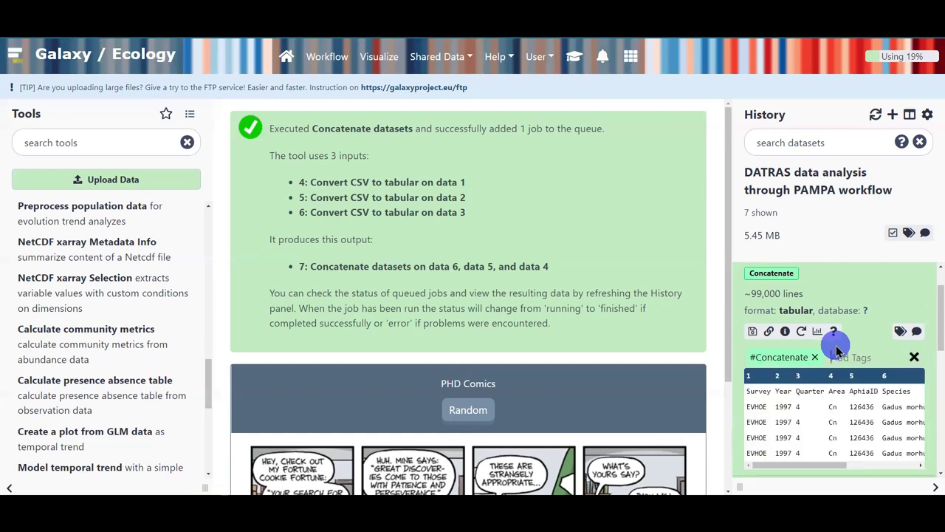
scroll(879, 355, up, 2)
click(819, 274)
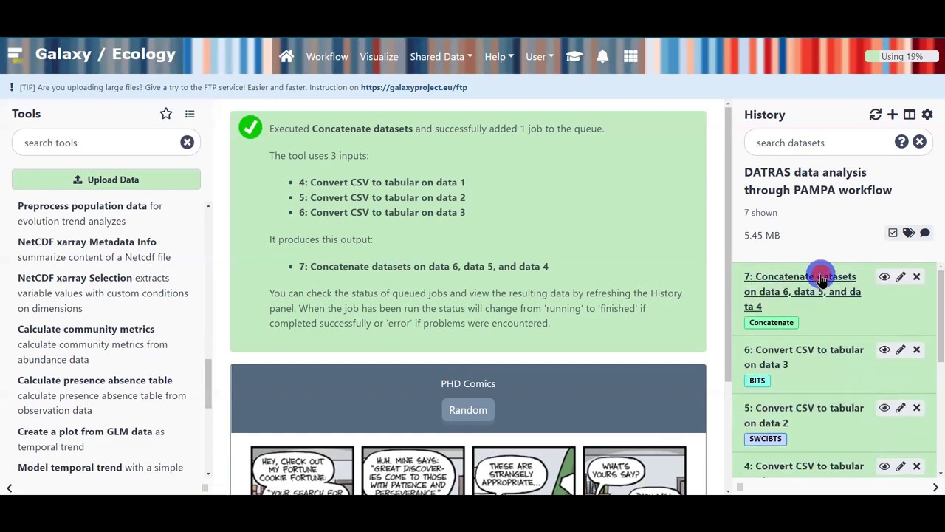
scroll(808, 386, down, 1)
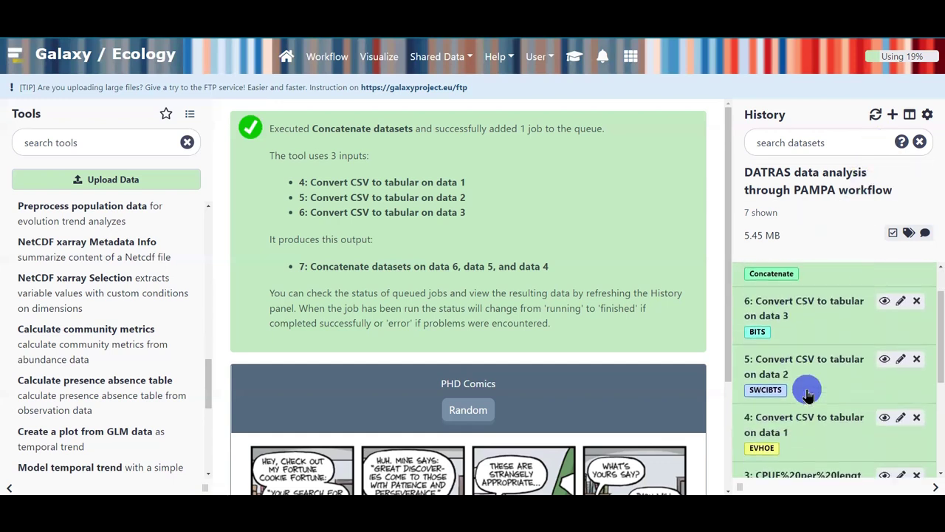
scroll(806, 454, up, 1)
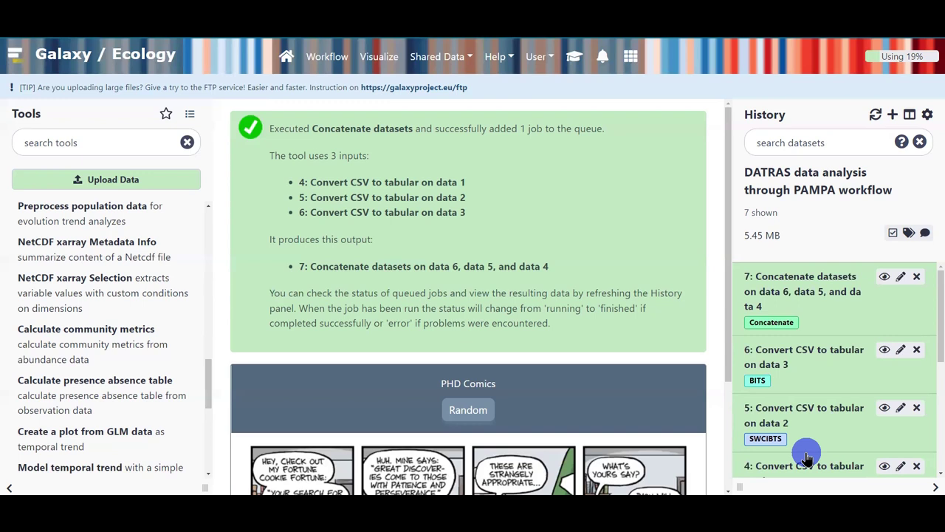
Reopen the tutorial at the header-line verification instructions and open the Count occurrences of each record tool from there
click(574, 55)
scroll(621, 365, down, 2)
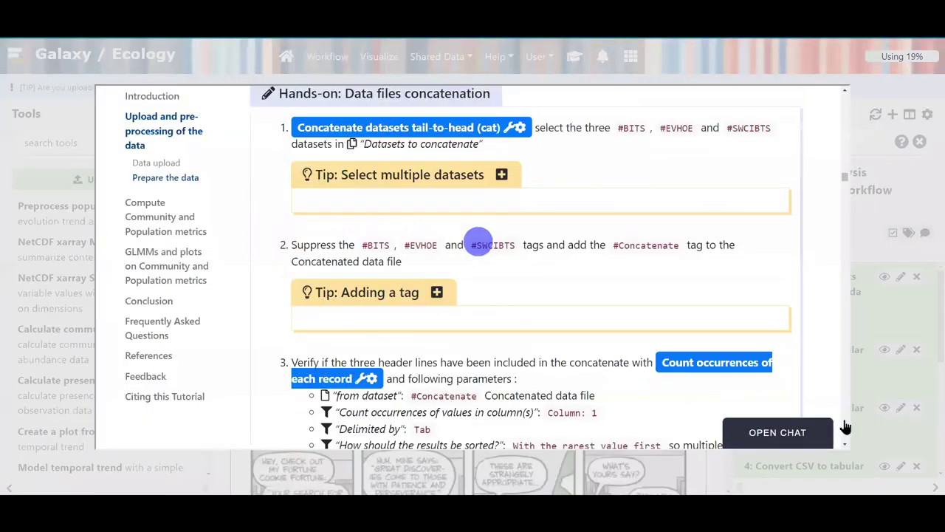
scroll(664, 347, down, 1)
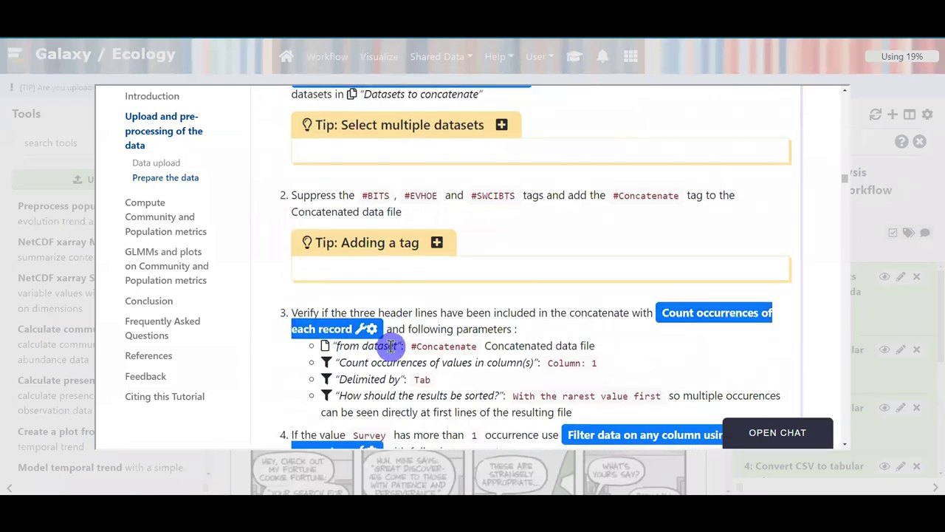
scroll(336, 354, down, 1)
click(701, 268)
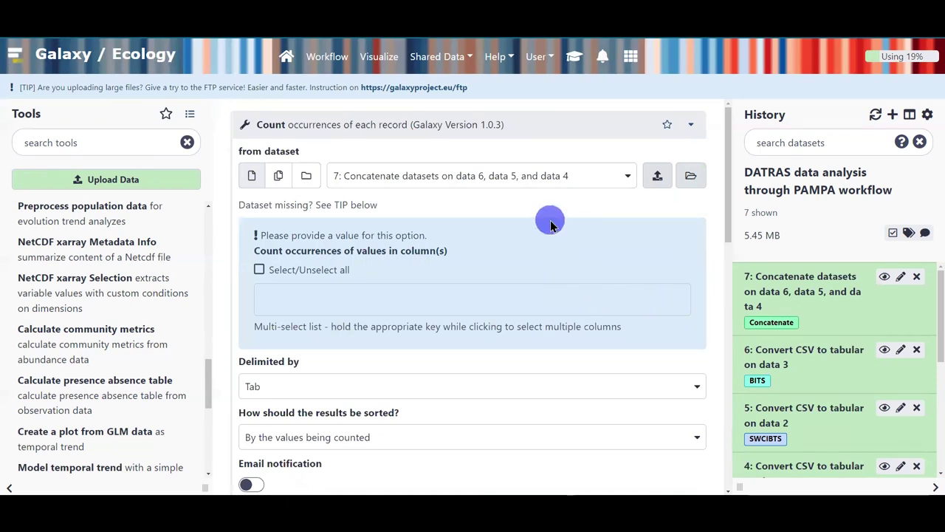
Choose the concatenated dataset as the Count tool's input and Column: 1 as the column whose values are counted
click(546, 177)
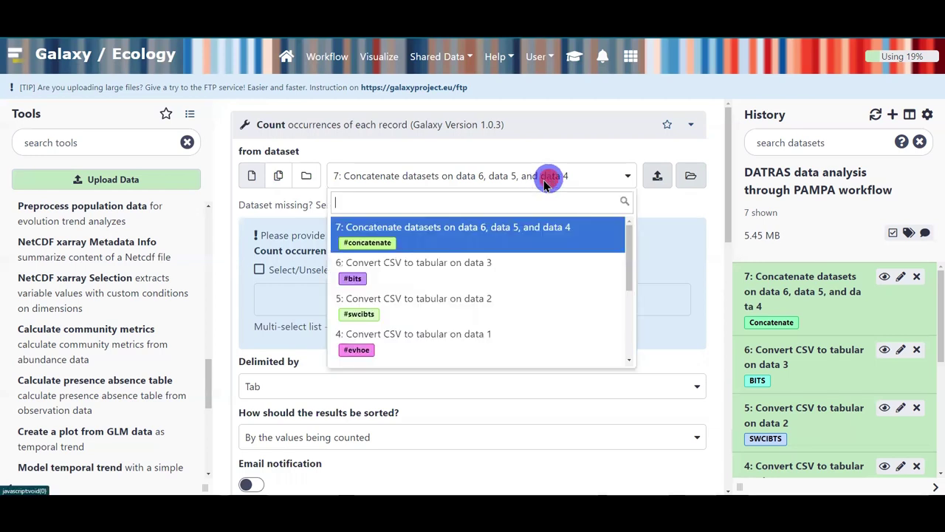
click(501, 236)
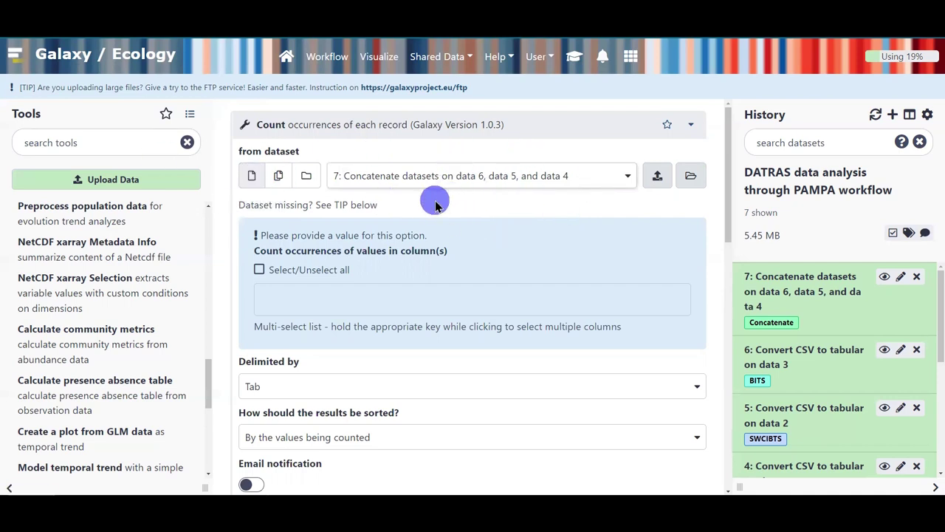
click(417, 183)
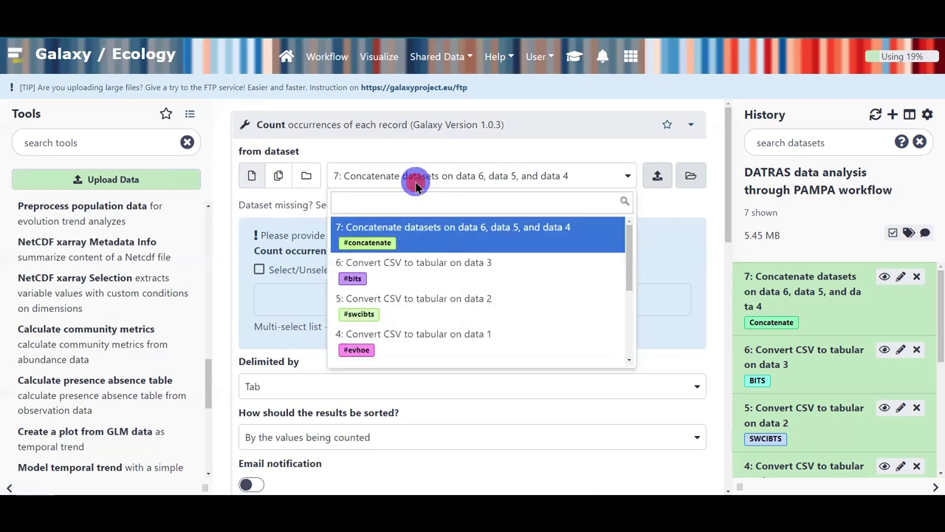
click(419, 184)
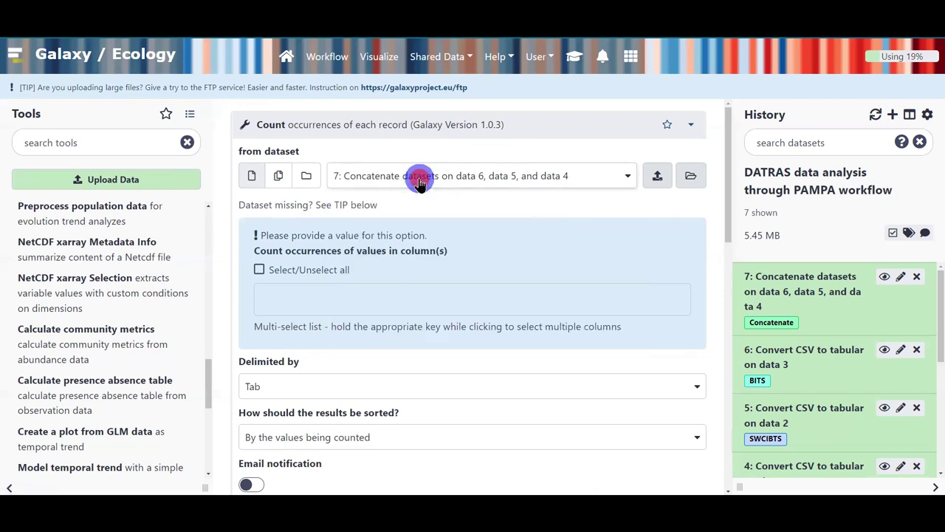
click(377, 305)
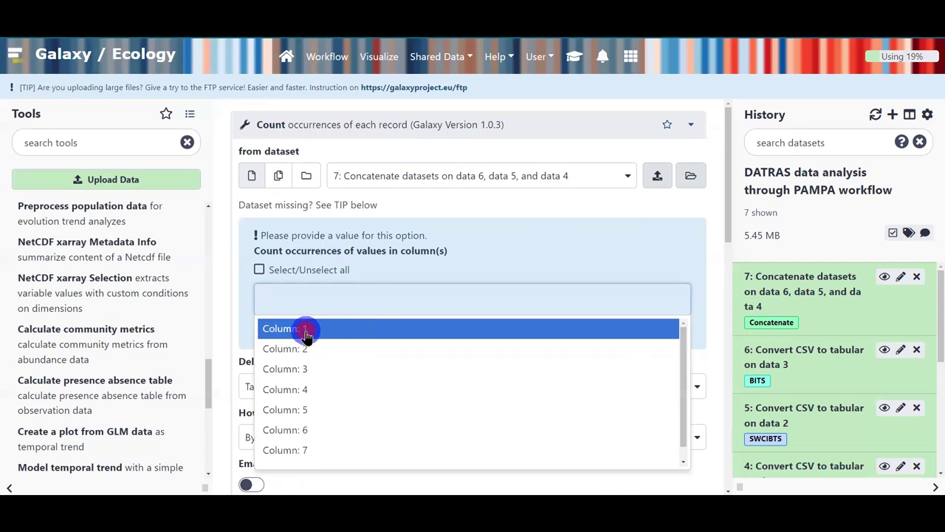
click(305, 326)
click(448, 228)
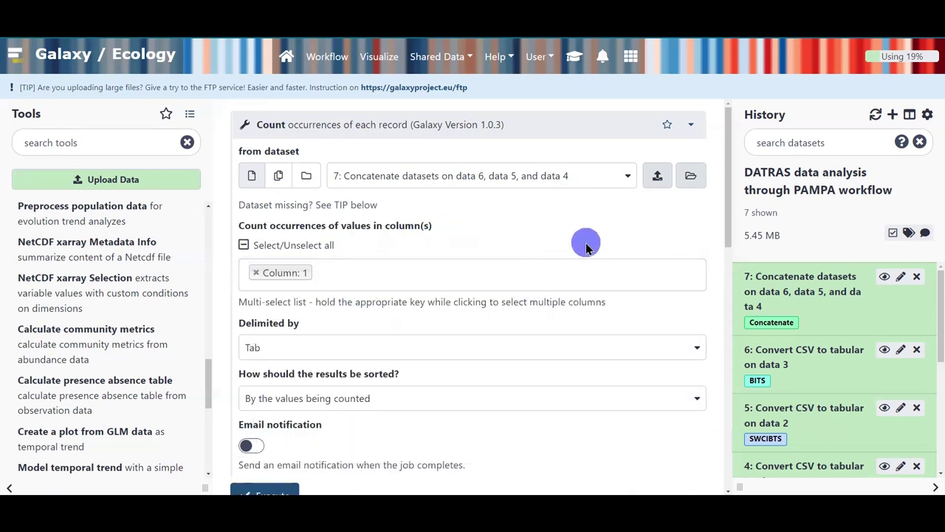
Sort the count results with the rarest values first, keeping Tab as the delimiter, and run the Count tool
scroll(562, 244, down, 1)
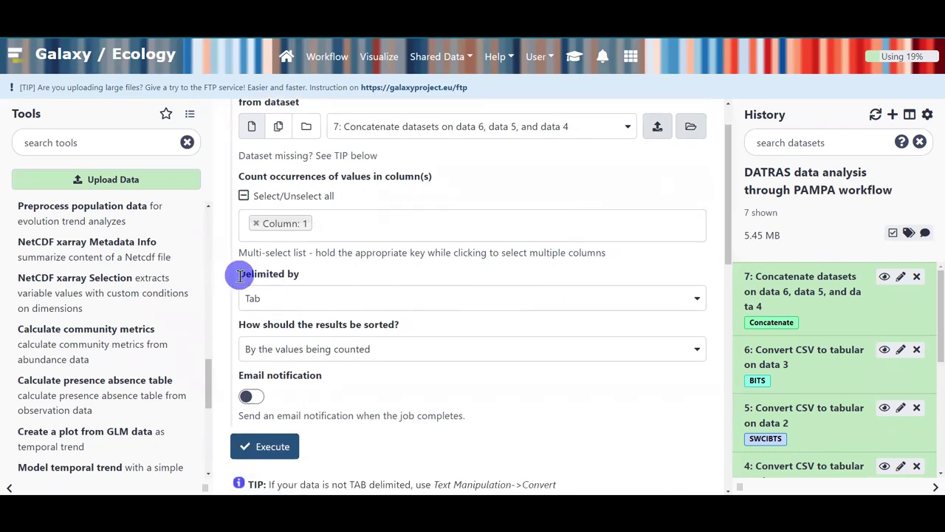
drag(238, 273, 359, 277)
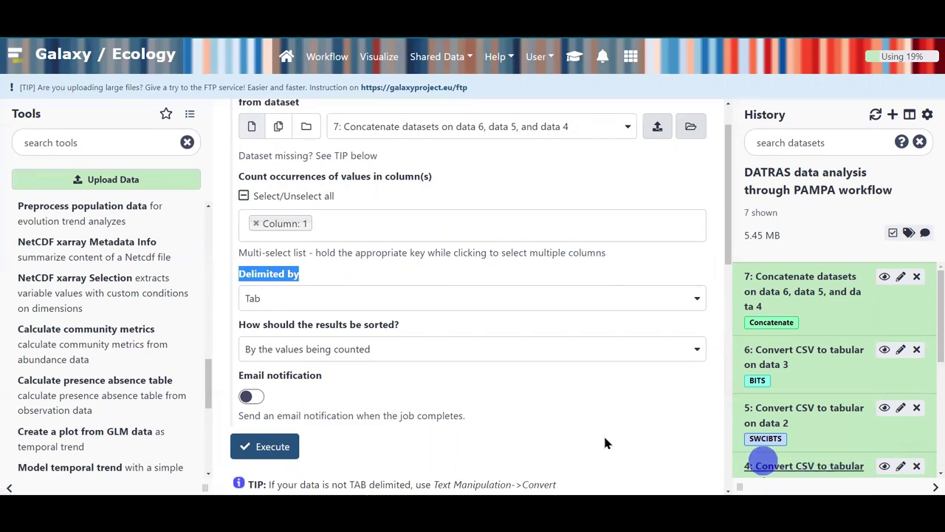
click(403, 353)
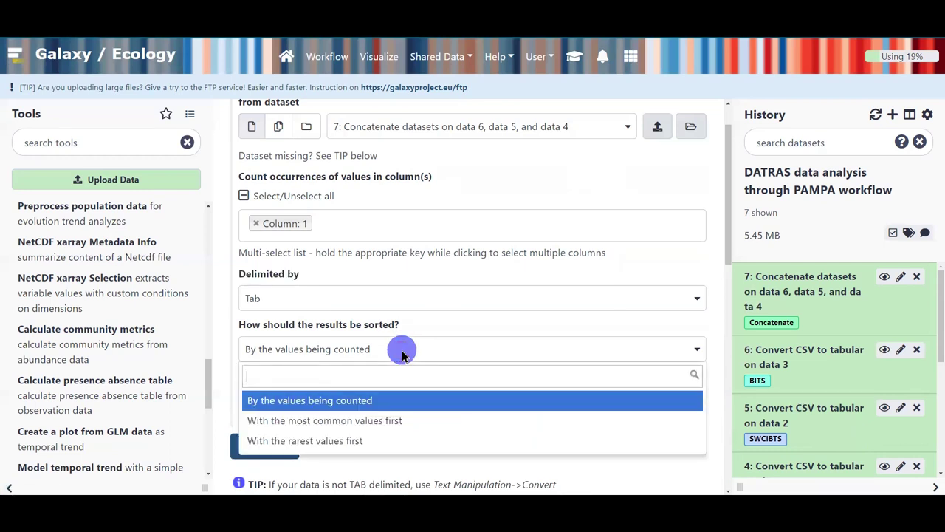
click(421, 443)
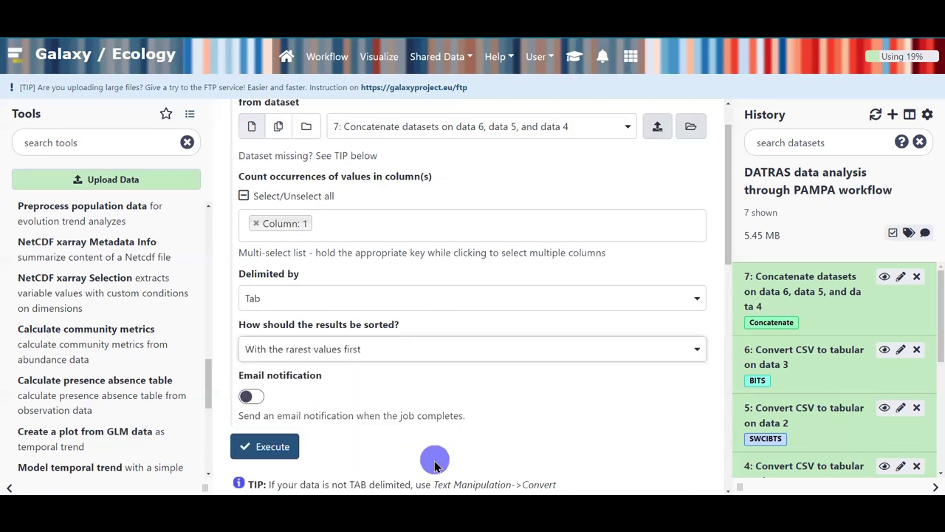
click(264, 454)
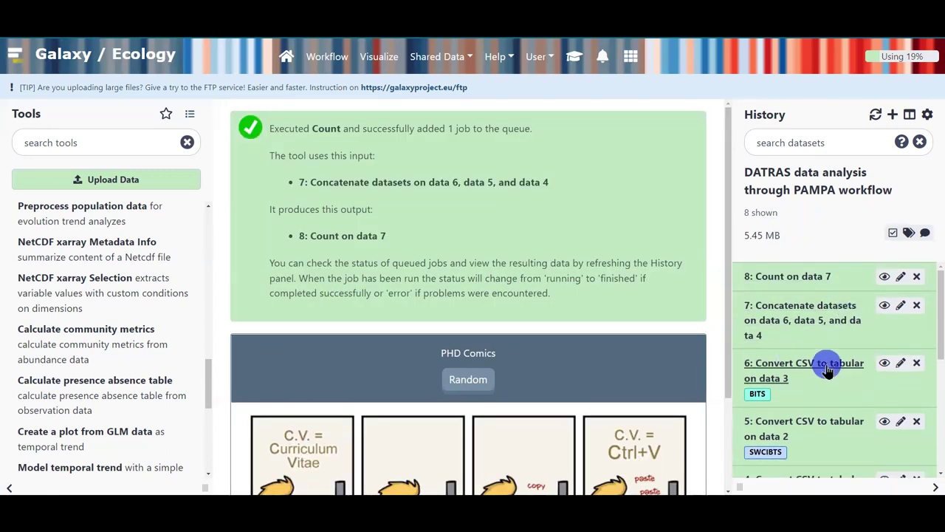
View the count output to check how often the Survey header occurs, and review the concatenated dataset's details
click(881, 281)
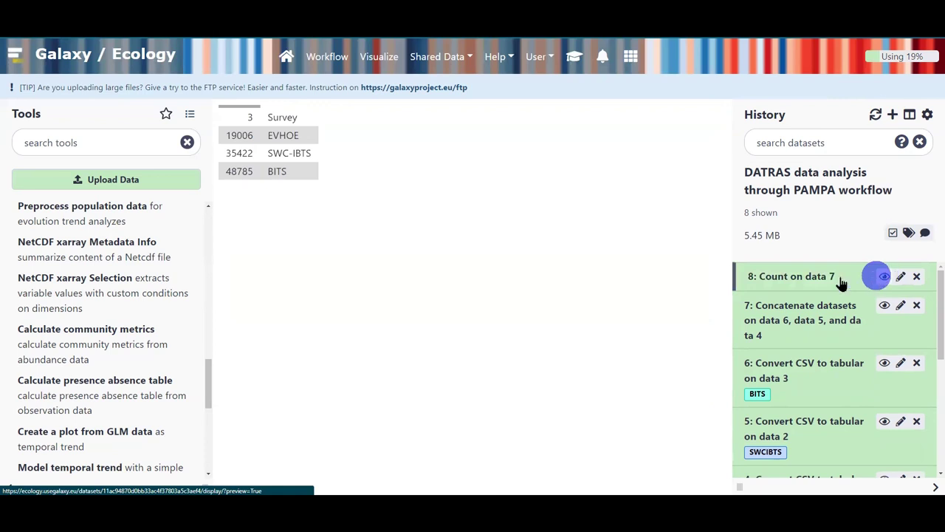
drag(221, 116, 318, 118)
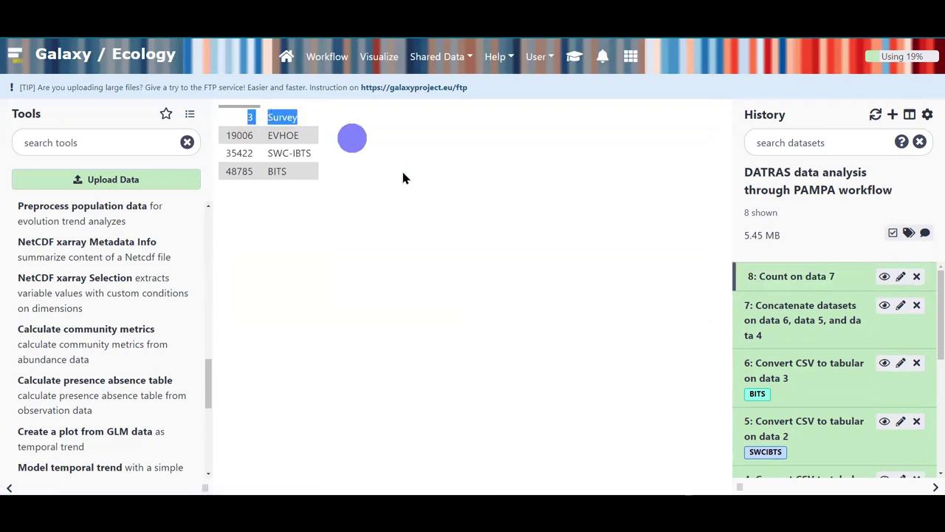
click(782, 277)
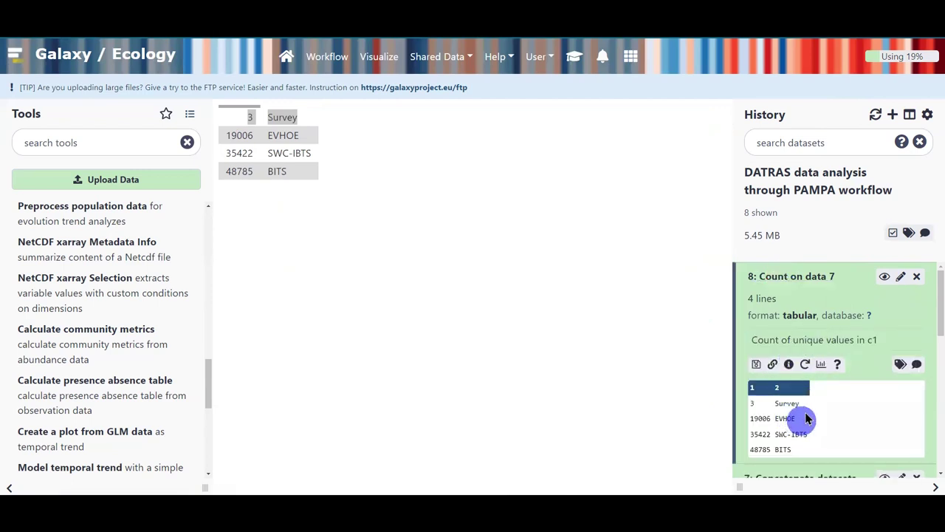
click(831, 281)
click(808, 325)
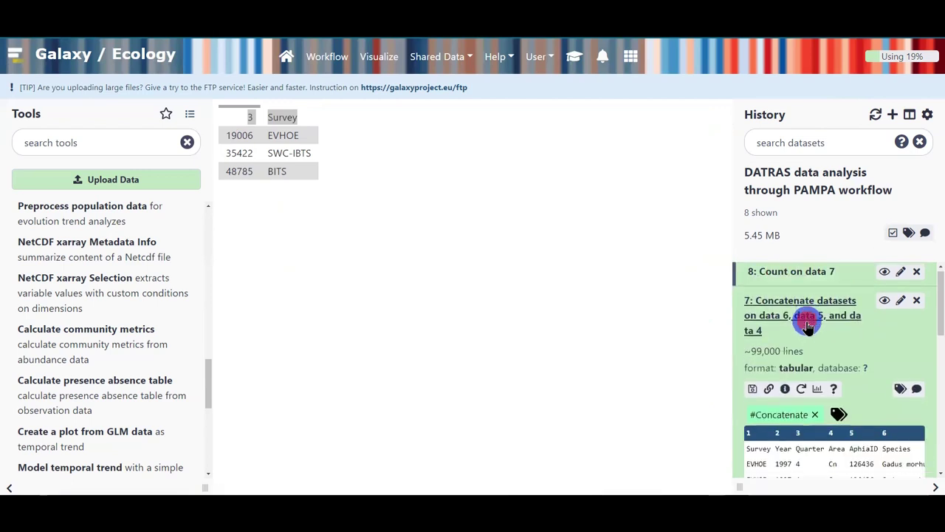
scroll(782, 369, down, 1)
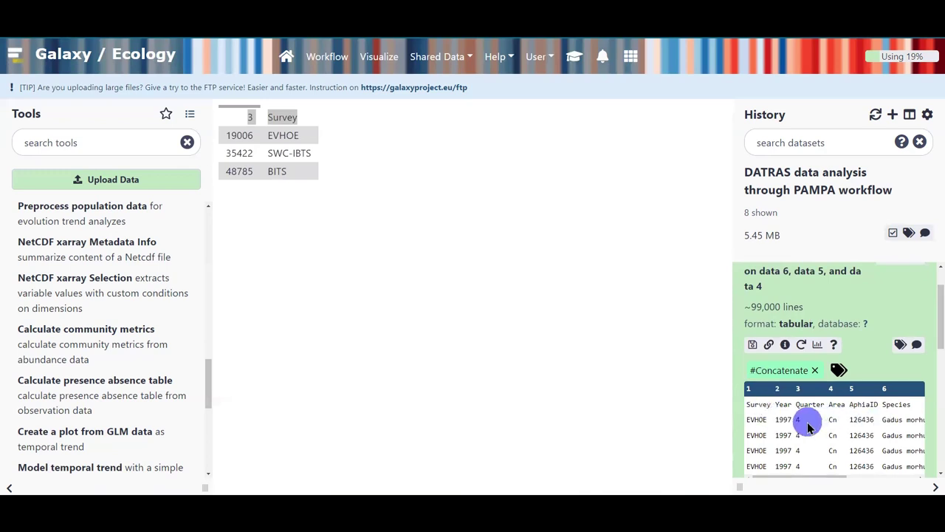
scroll(807, 418, up, 1)
click(813, 310)
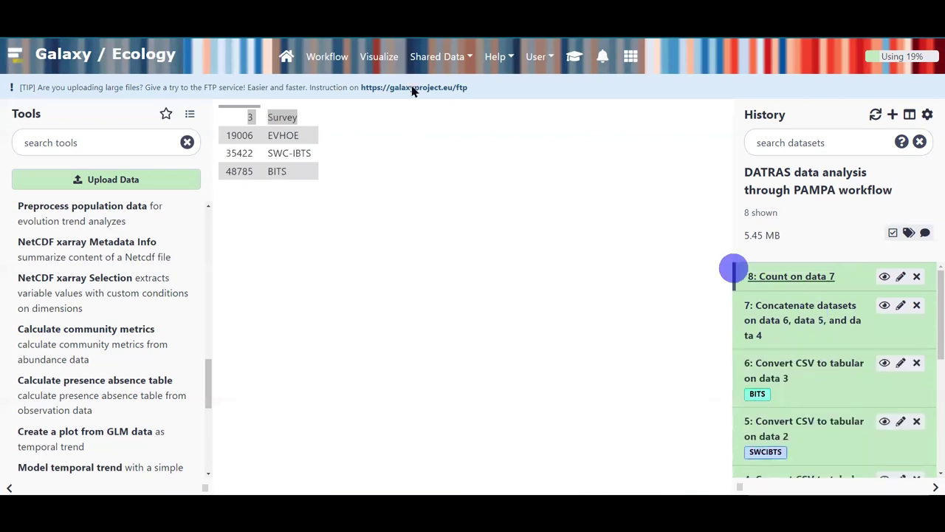
Open the Filter data on any column tool from the tutorial's fourth instruction and choose the concatenated dataset as its input
click(583, 59)
scroll(749, 300, down, 1)
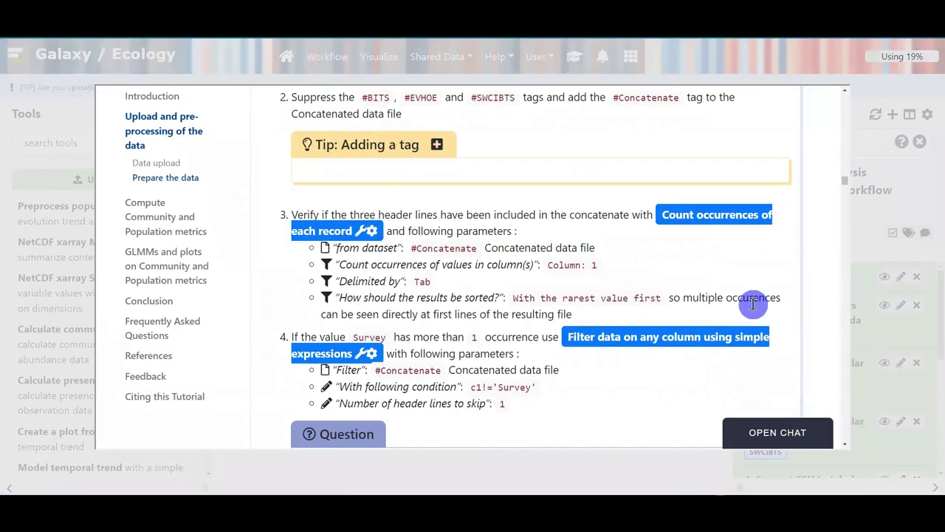
scroll(734, 362, down, 1)
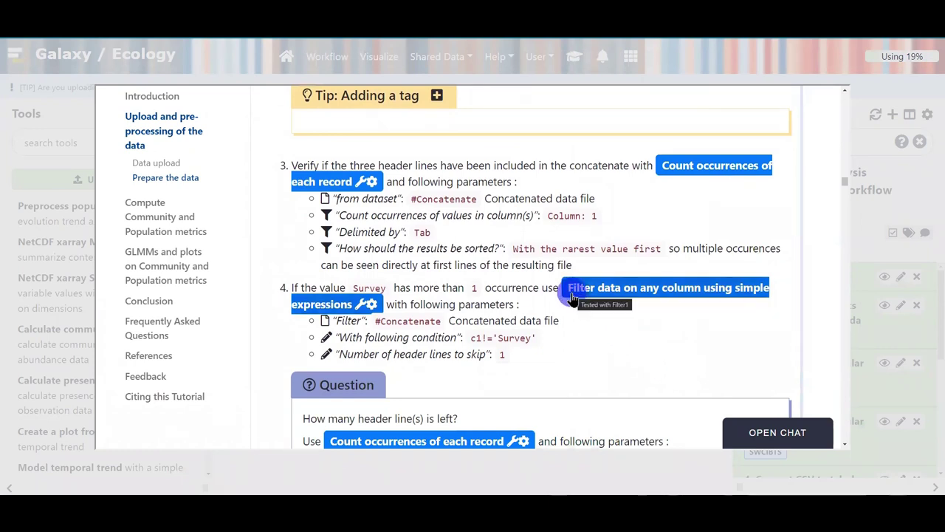
click(695, 297)
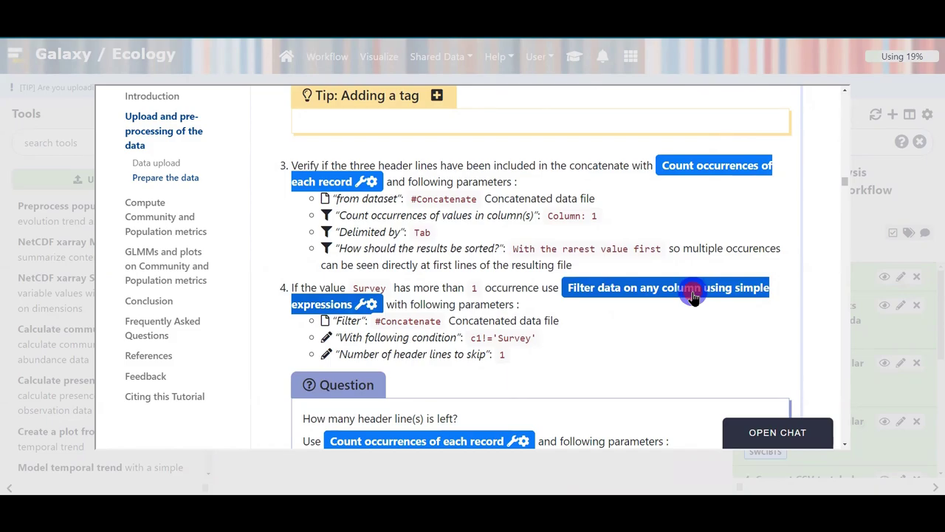
click(514, 174)
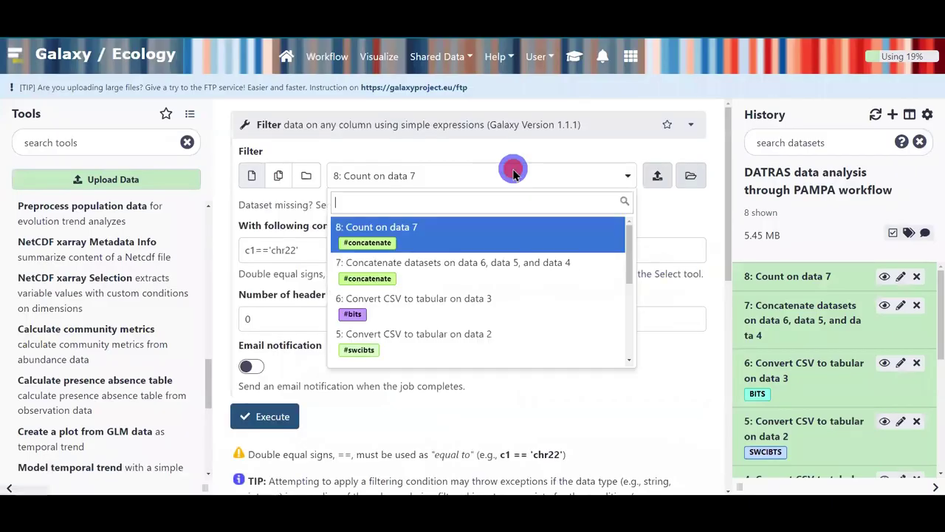
click(557, 279)
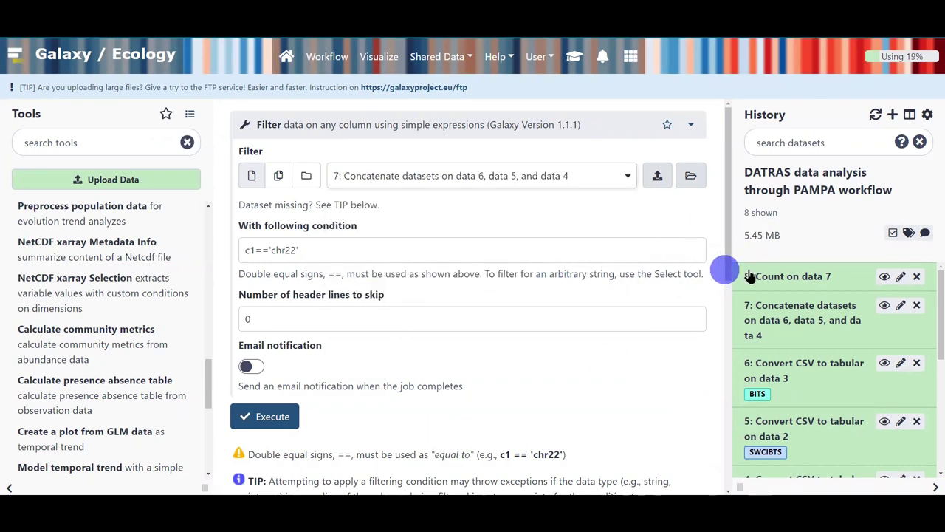
Check the header value in the count output's preview and set the filter condition to c1!='Survey'
click(850, 281)
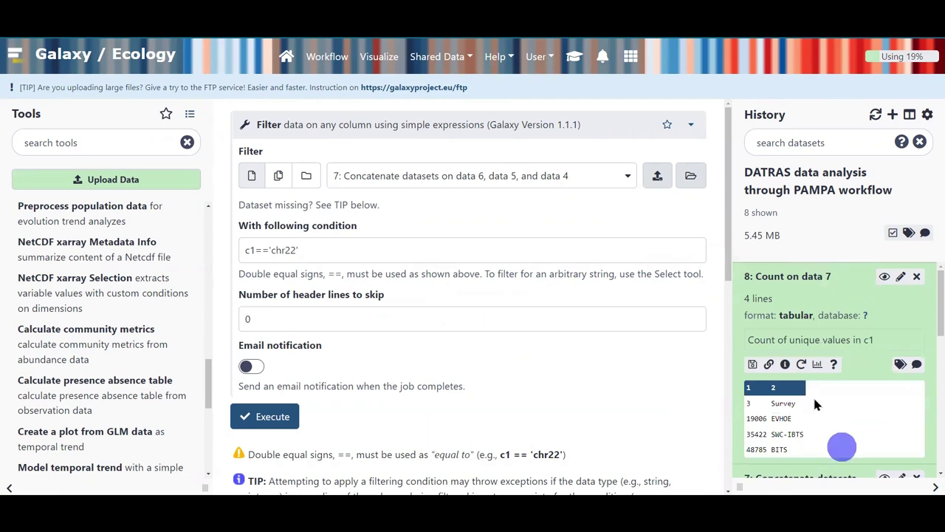
click(834, 280)
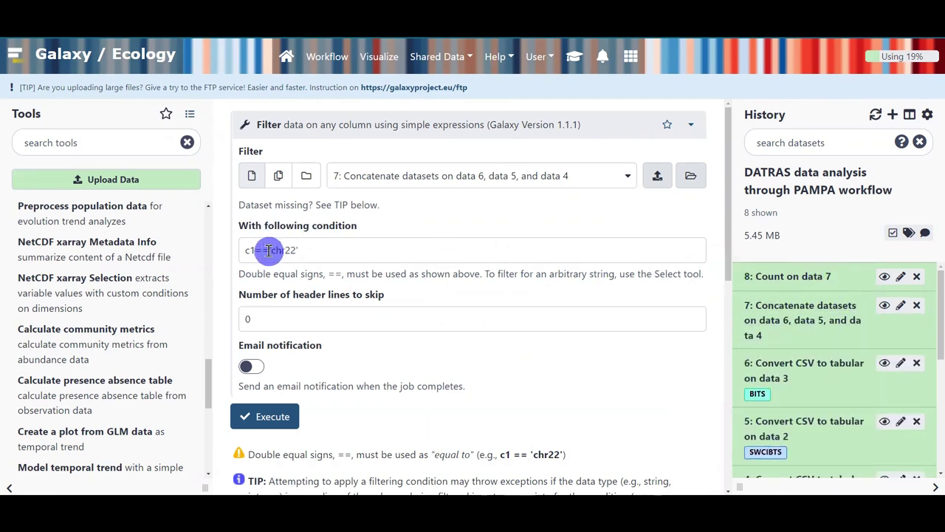
drag(249, 250, 286, 248)
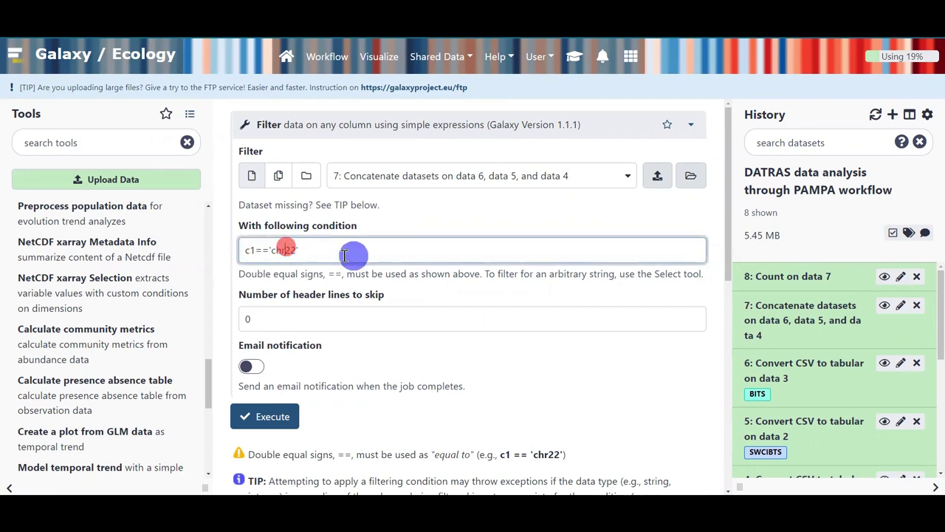
click(300, 251)
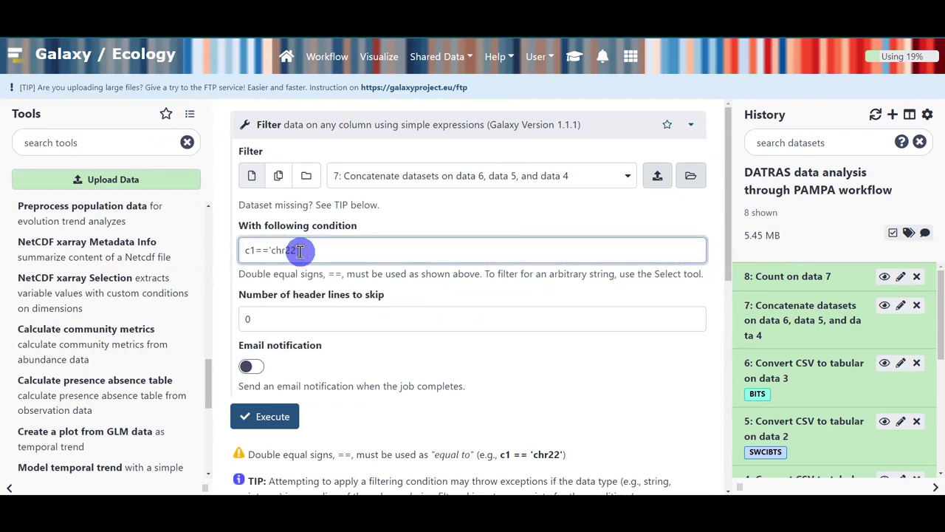
double_click(251, 250)
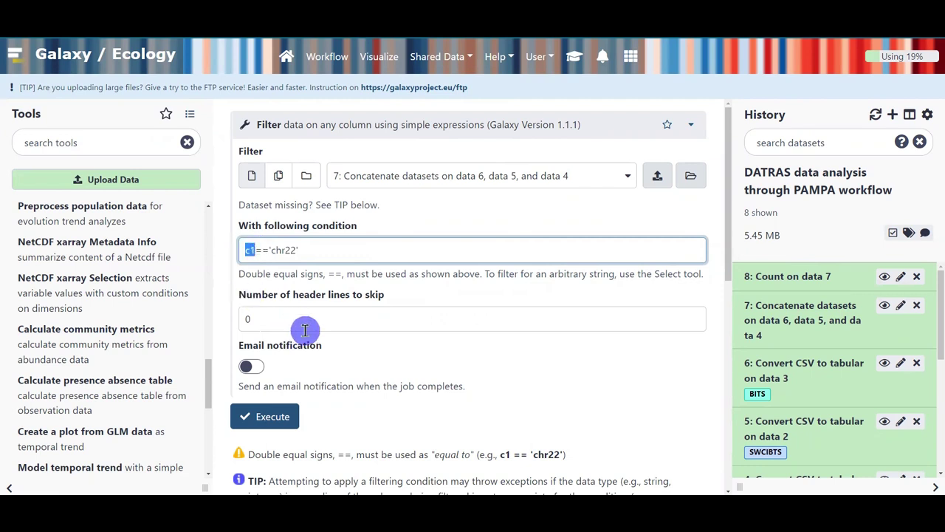
text(c1!)
text(Survey)
drag(246, 250, 304, 251)
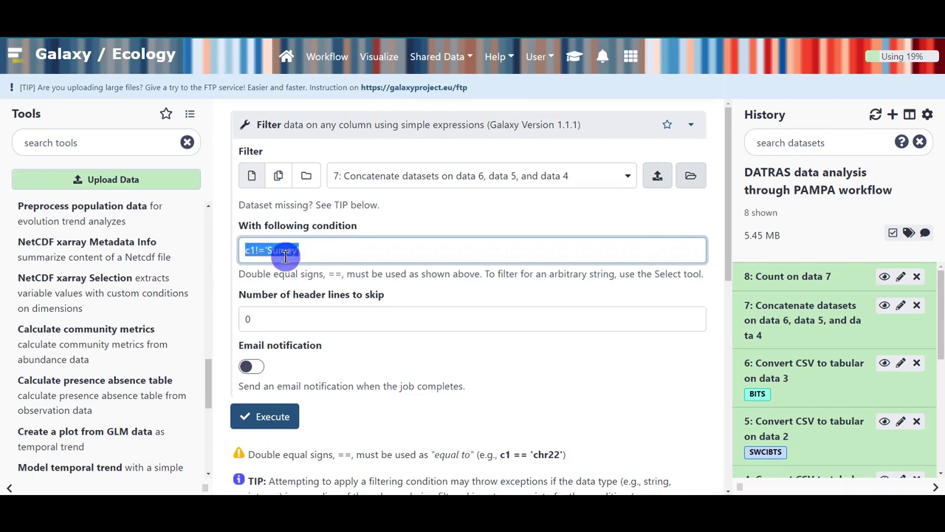
click(255, 250)
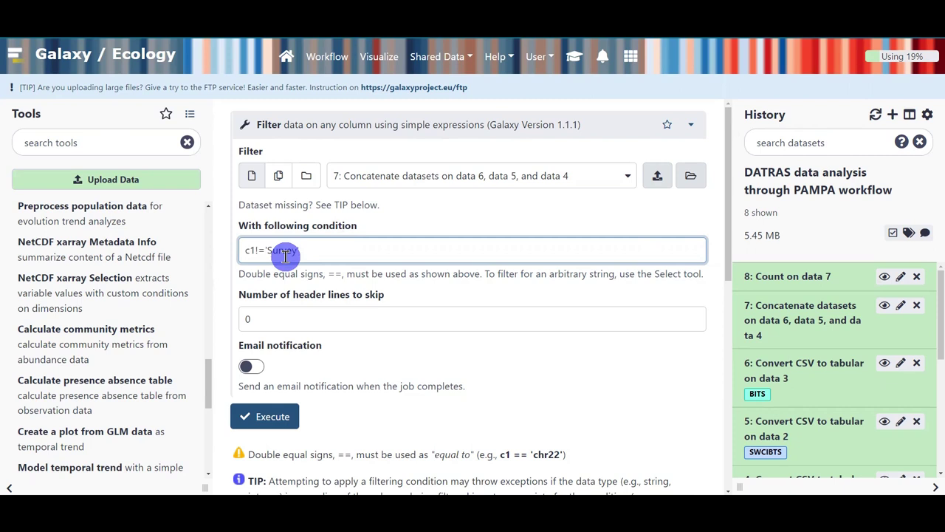
Set the number of header lines to skip to 1 and run the Filter tool
click(323, 316)
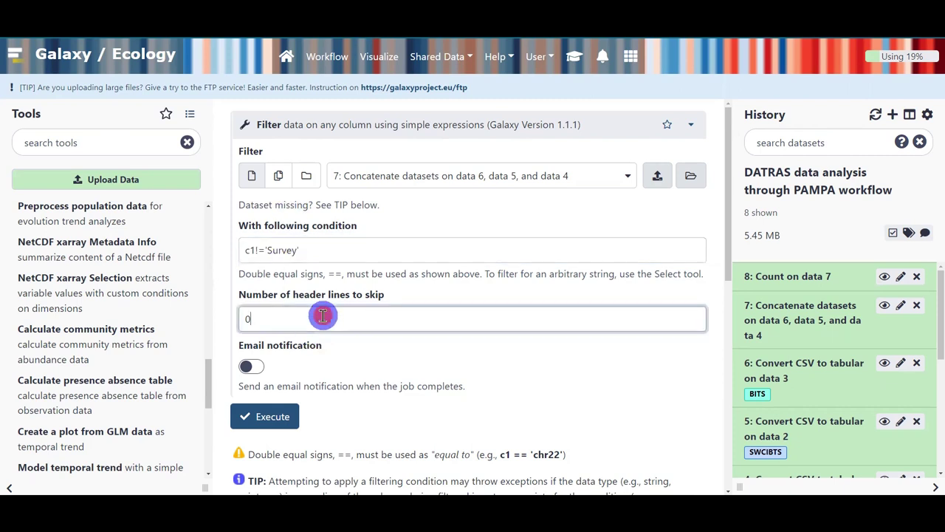
click(323, 316)
text(1)
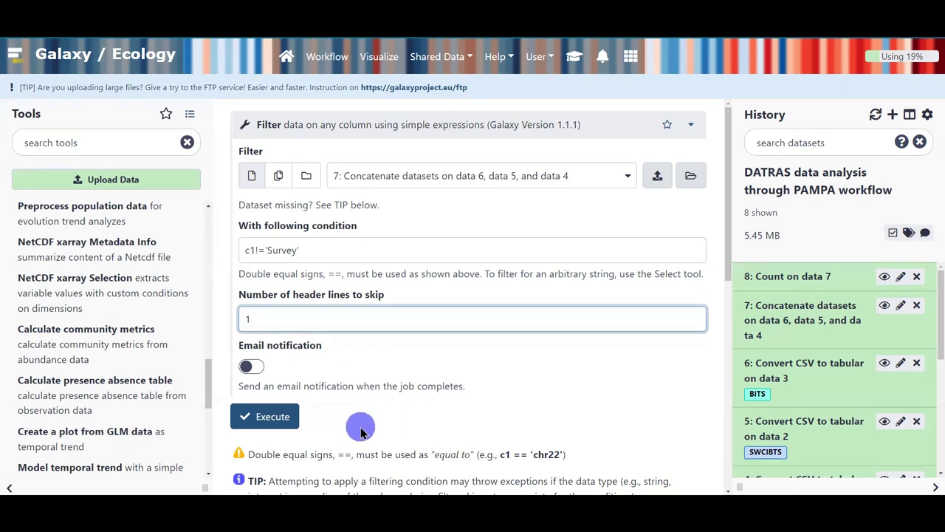
click(273, 421)
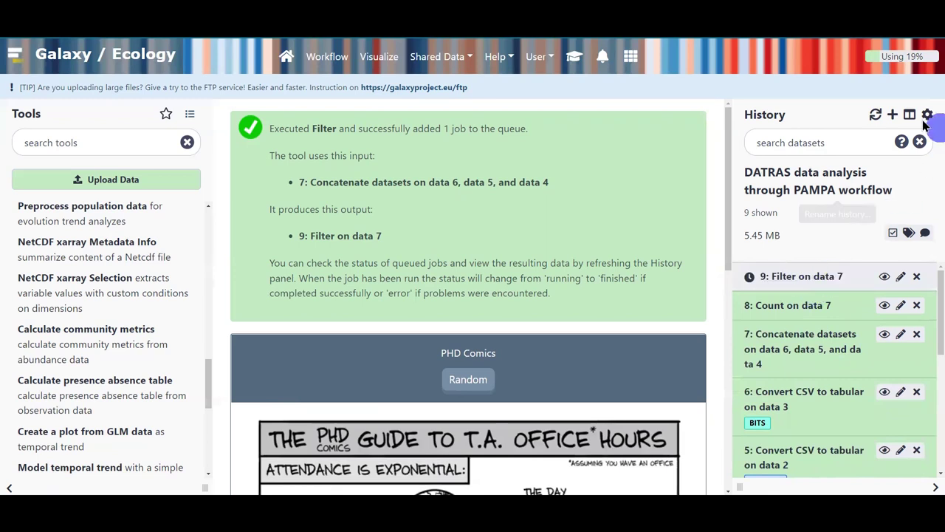
Refresh the history and remove the Concatenate tag from the 8: Count on data 7 dataset
click(875, 115)
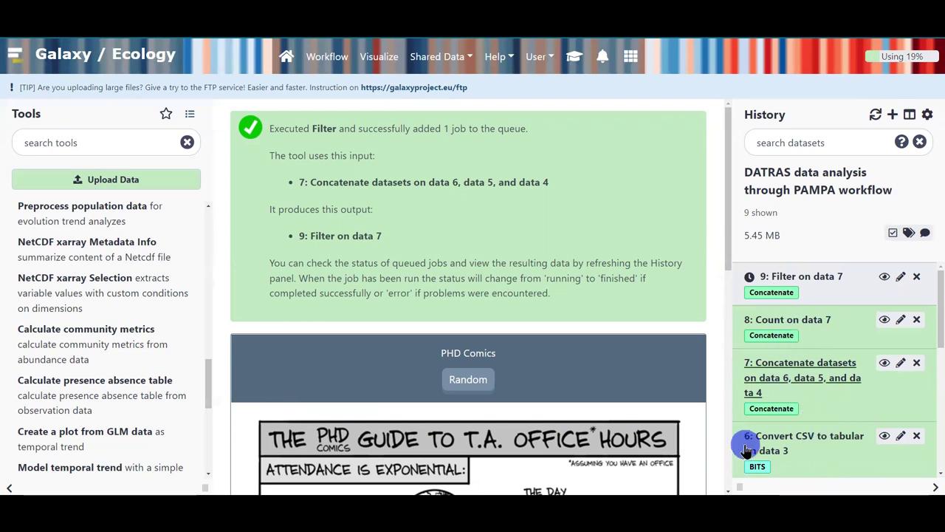
click(788, 327)
click(901, 422)
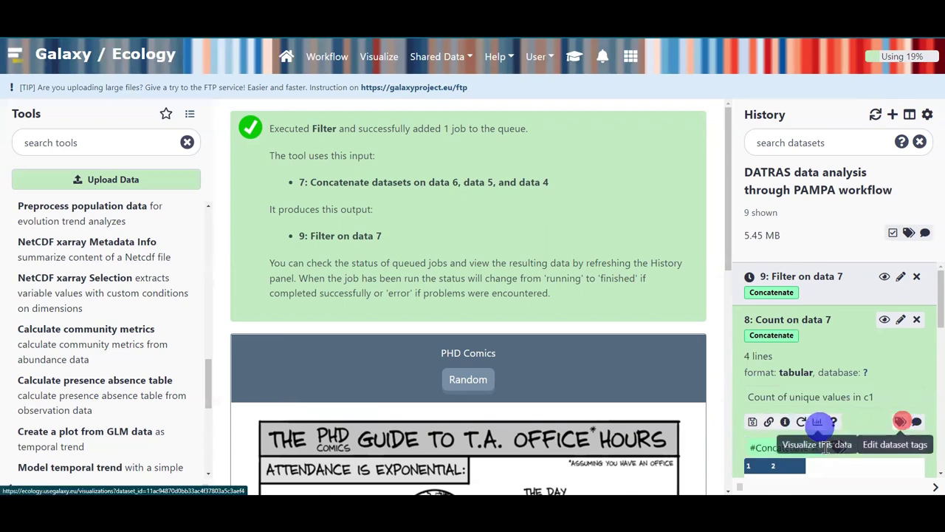
click(818, 448)
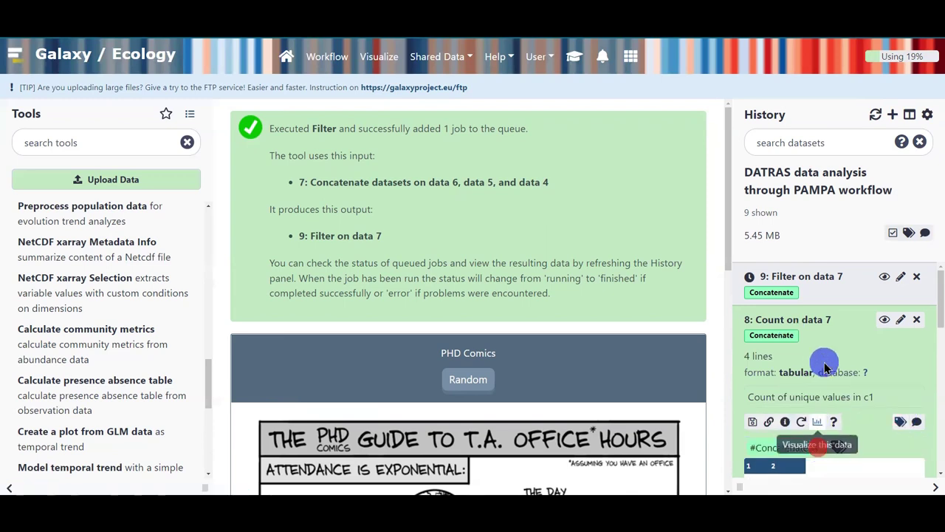
click(798, 325)
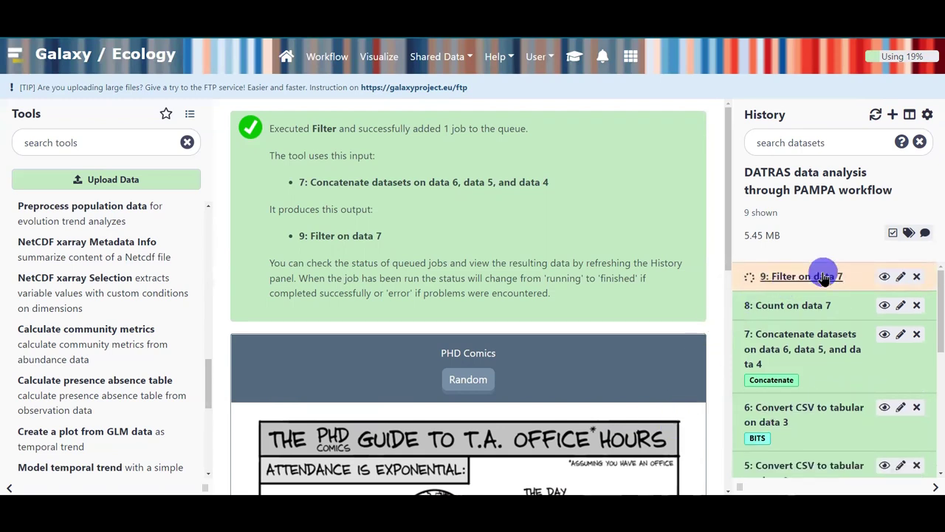
Reload the Count tool form with the settings used for the 8: Count on data 7 dataset
click(793, 307)
click(806, 399)
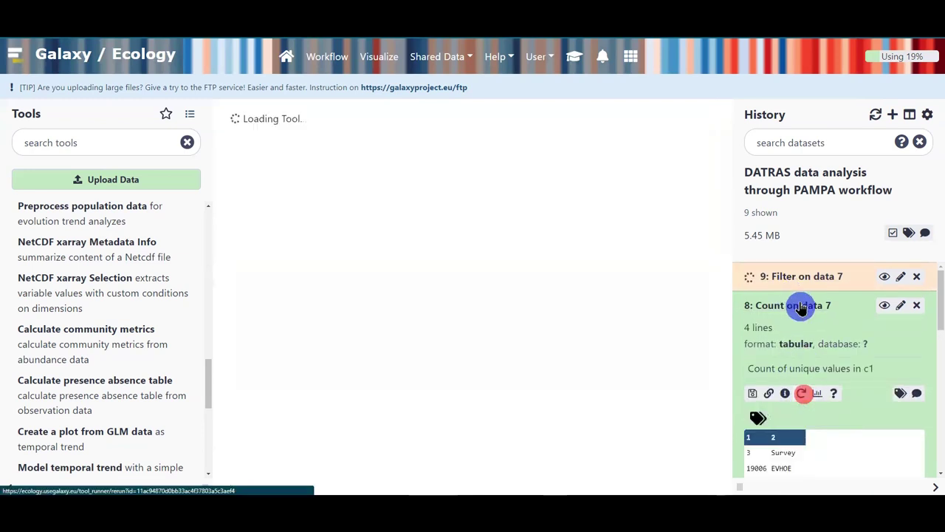
click(802, 306)
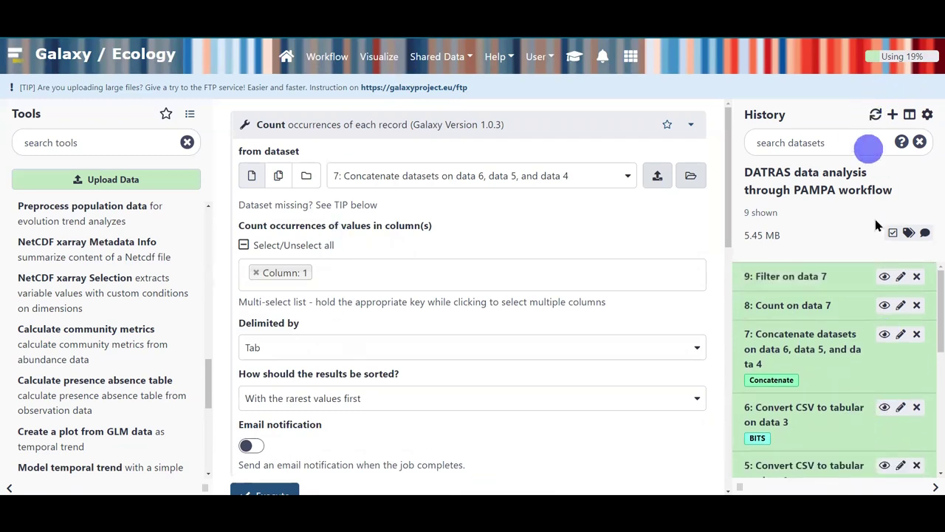
Check the share of lines kept in the details of the 9: Filter on data 7 dataset
click(841, 284)
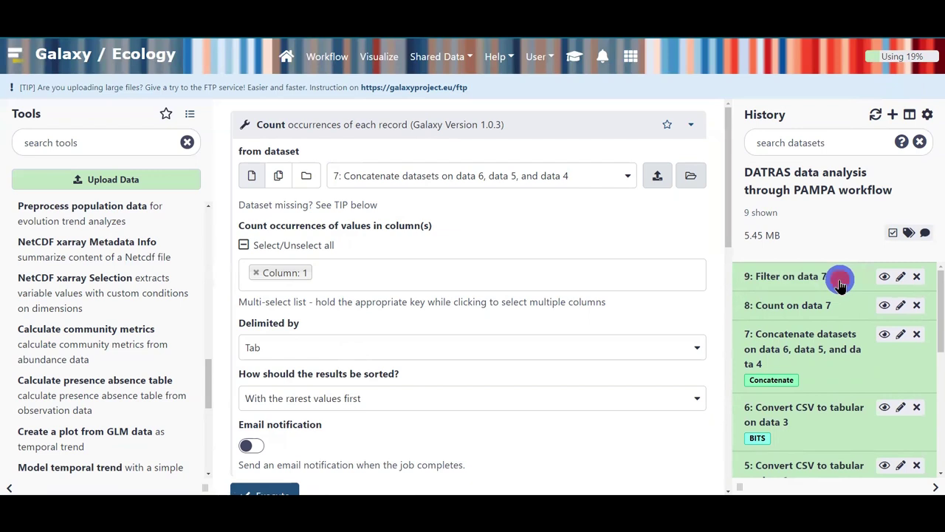
double_click(786, 354)
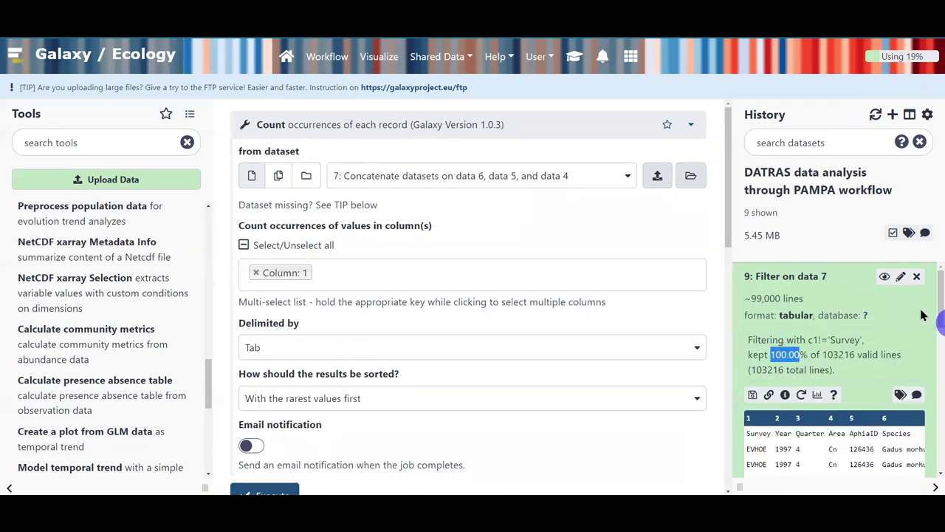
click(812, 278)
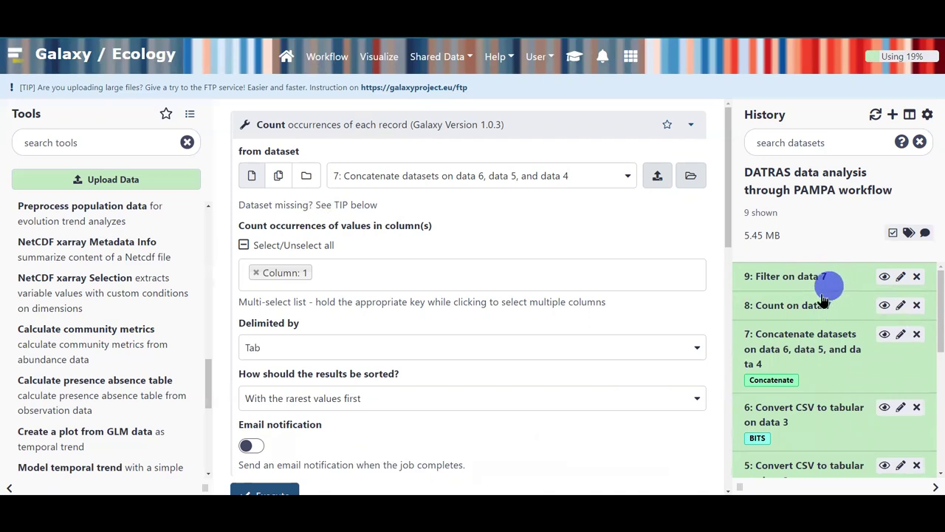
Set the Count tool's input to 9: Filter on data 7 and run it with the same column and sorting settings
click(764, 305)
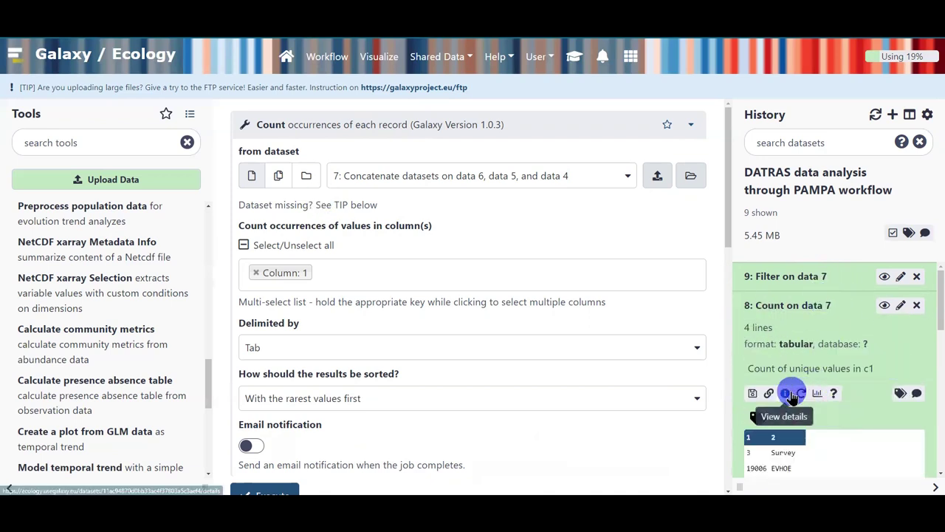
click(800, 397)
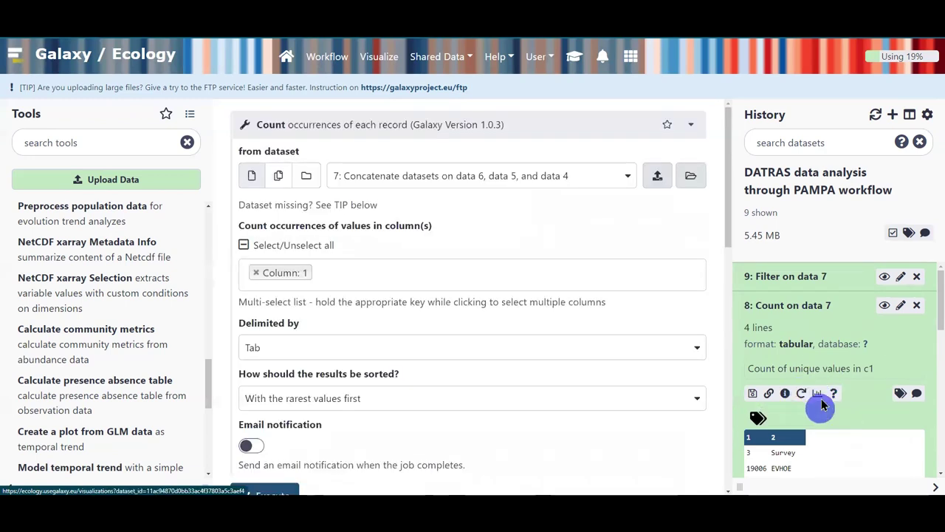
click(813, 305)
click(509, 178)
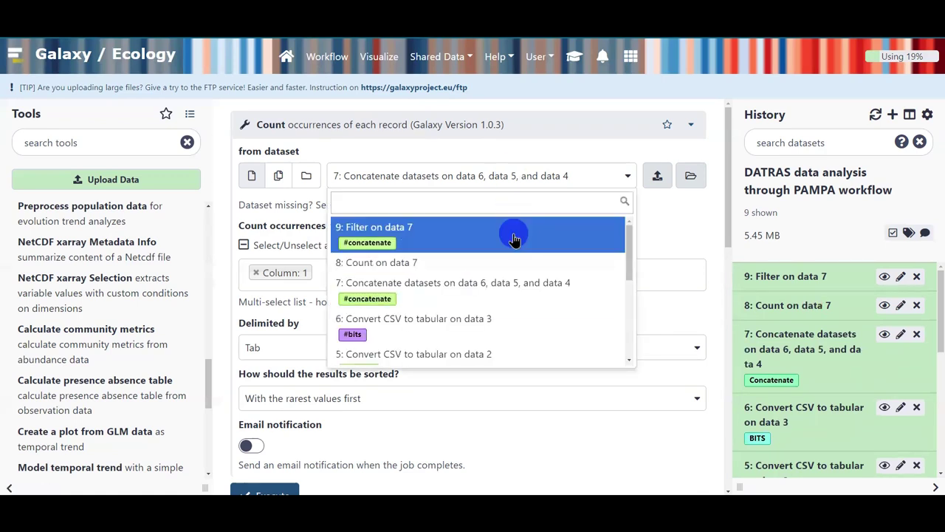
click(514, 236)
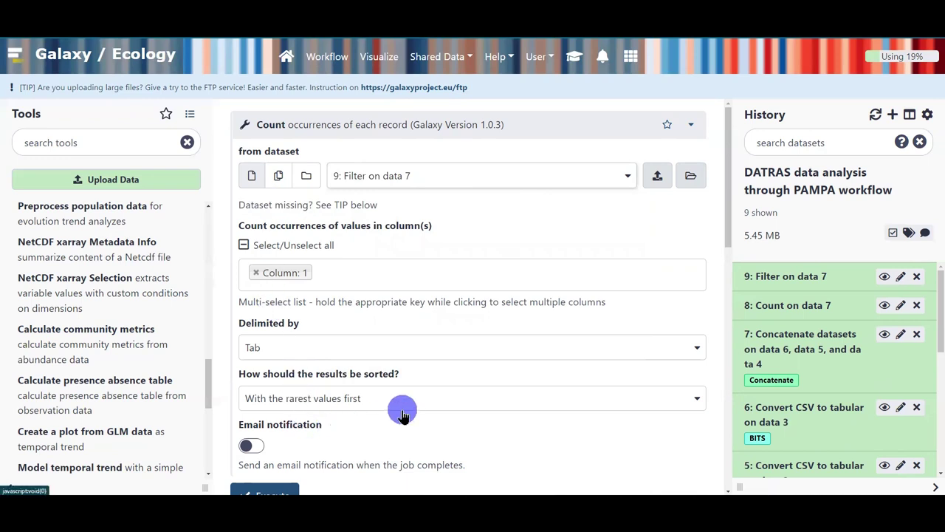
scroll(402, 414, down, 1)
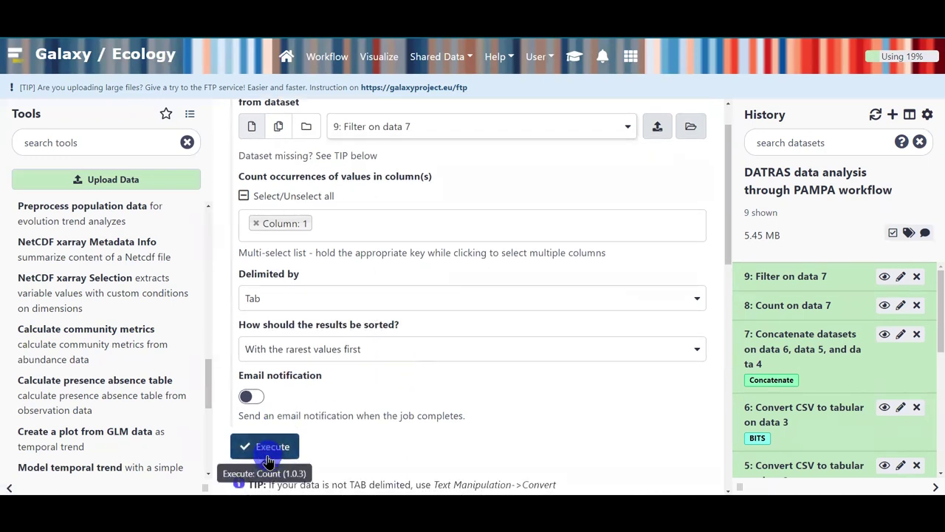
click(267, 449)
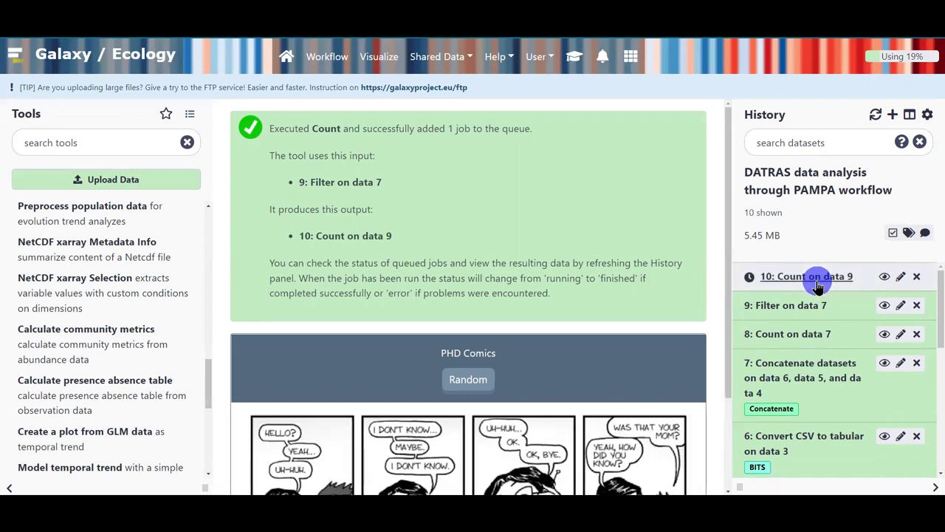
Read the tutorial's question on remaining header lines and the start of its Formating of data files section
click(584, 60)
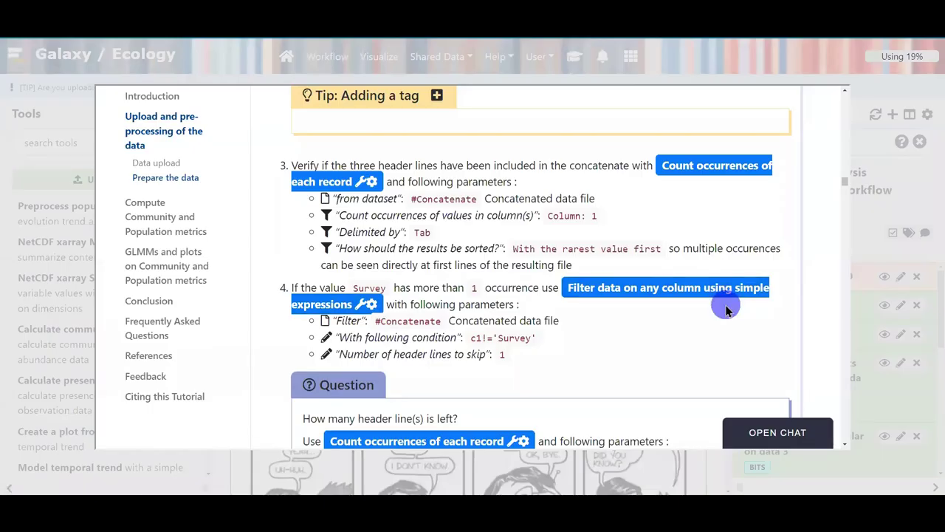
scroll(726, 310, down, 2)
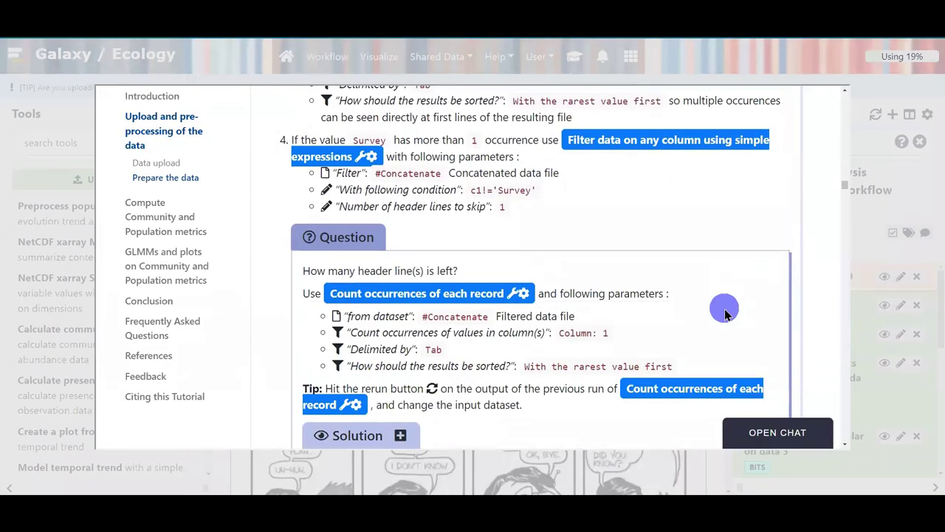
scroll(726, 310, down, 1)
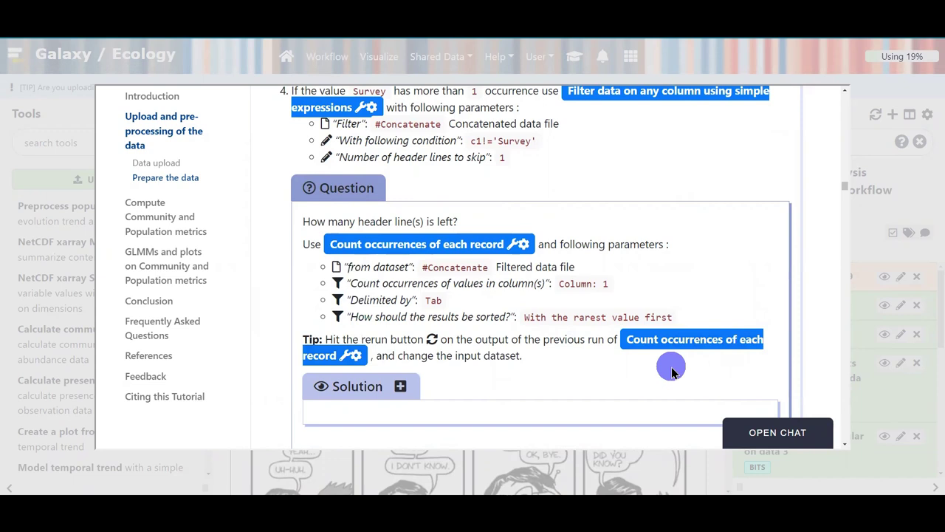
scroll(625, 372, down, 3)
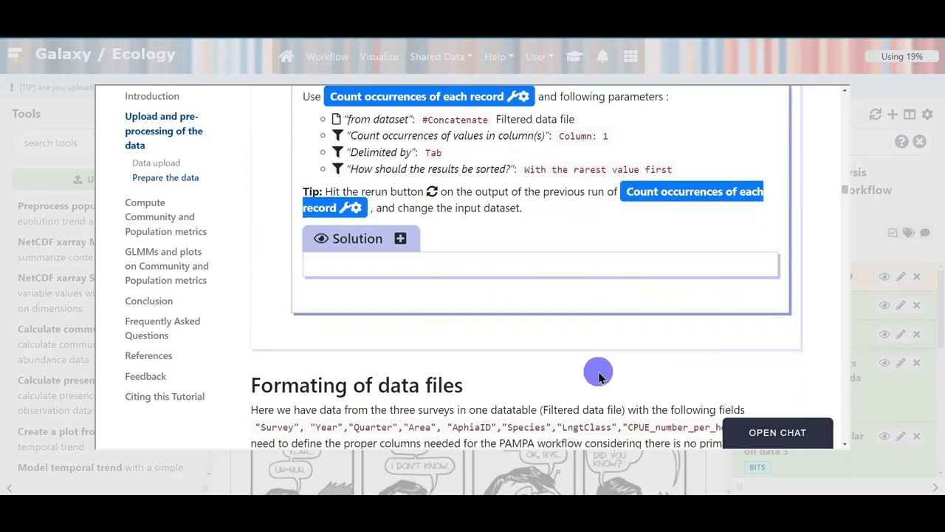
scroll(590, 377, down, 1)
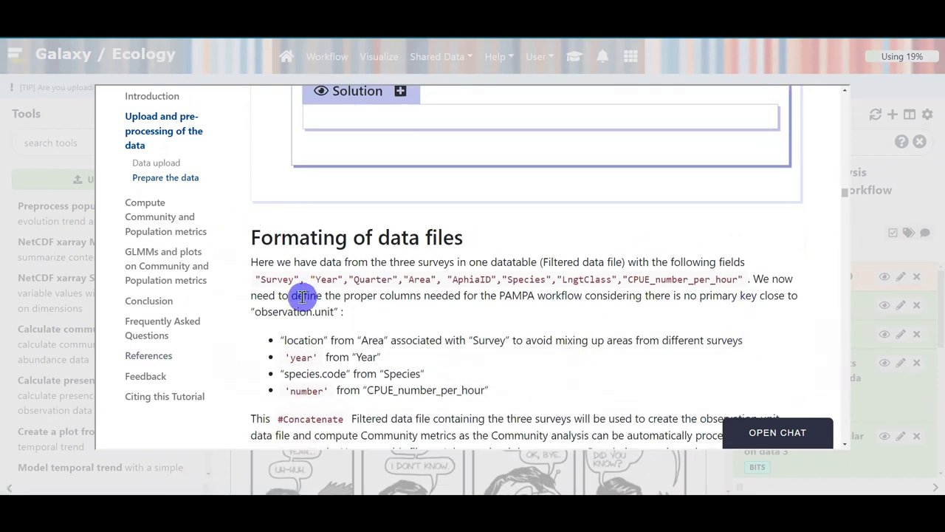
click(874, 235)
Review the filter summary and the preview table of the 9: Filter on data 7 dataset
click(834, 311)
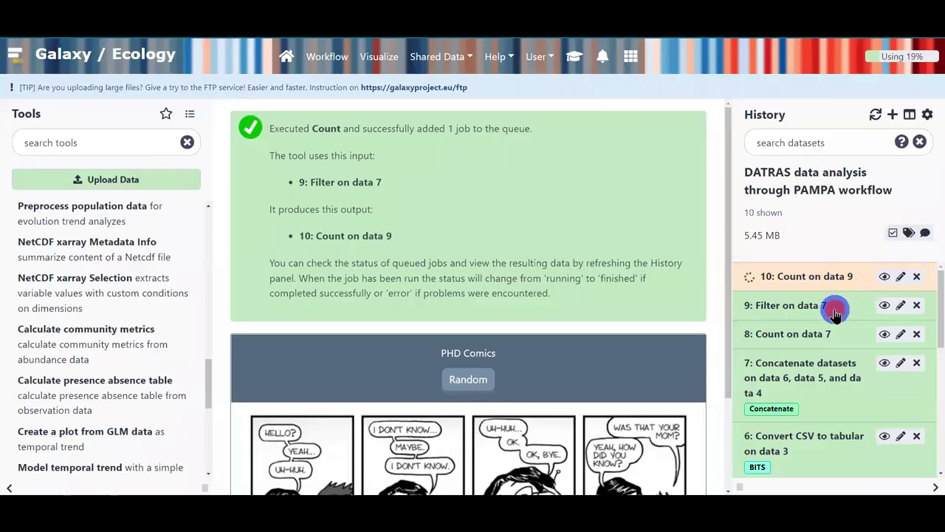
scroll(834, 311, down, 3)
scroll(826, 448, down, 1)
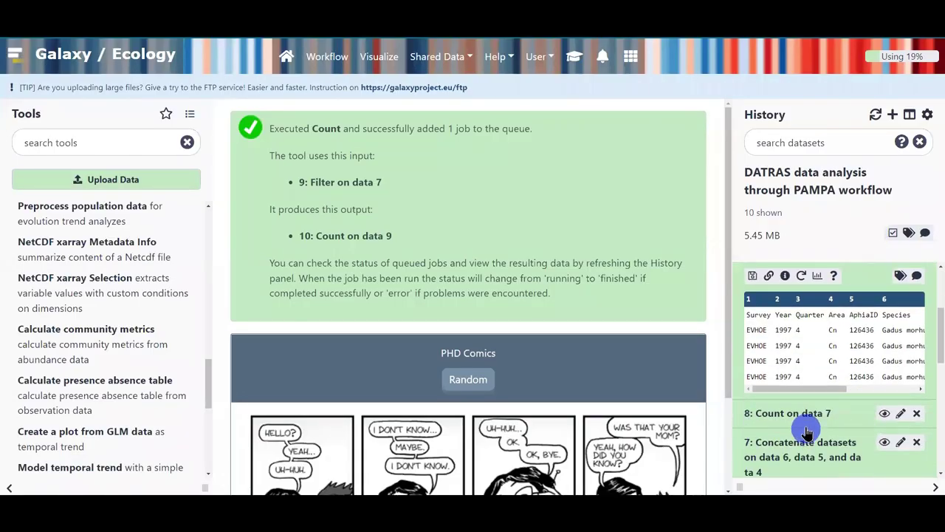
scroll(813, 422, up, 3)
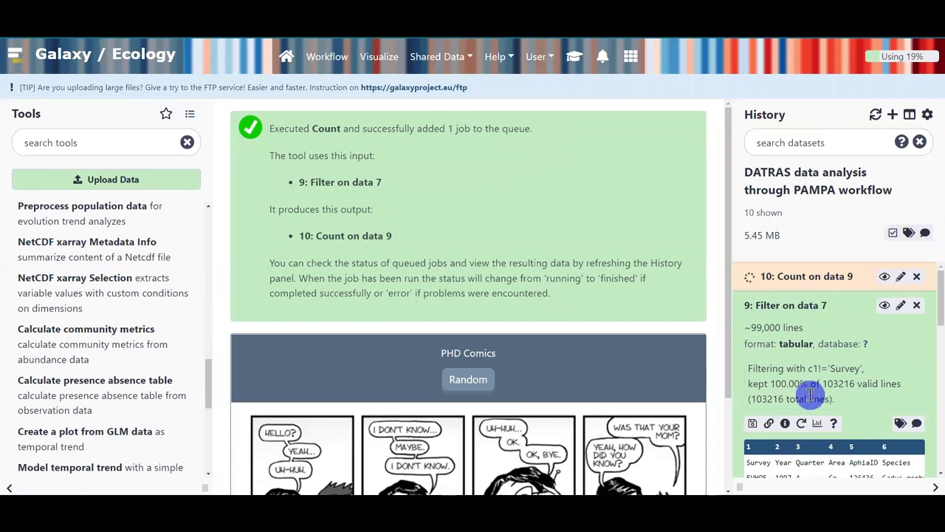
scroll(794, 403, down, 3)
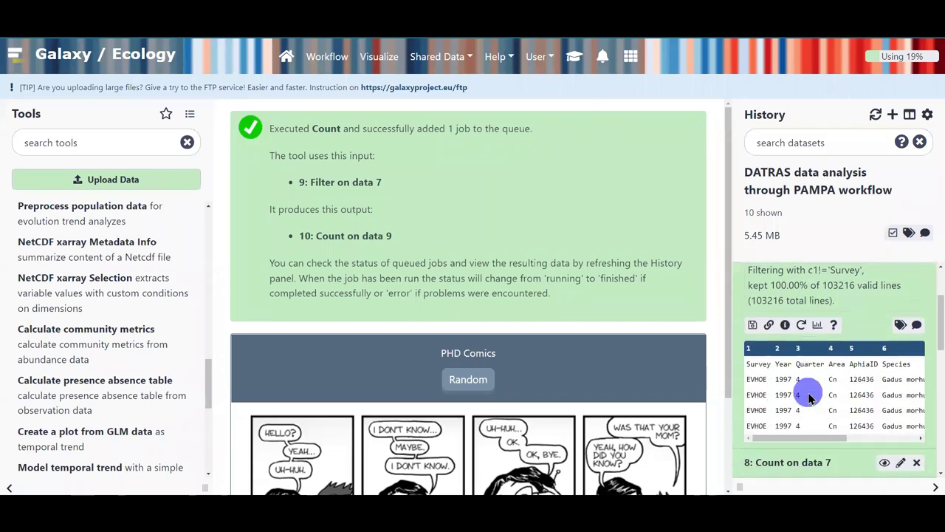
click(784, 442)
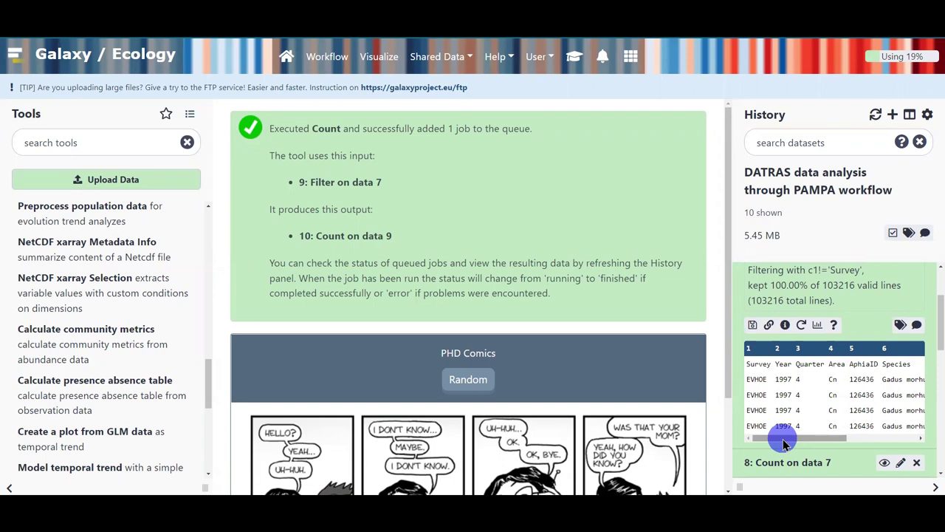
mouse_move(778, 436)
mouse_down()
mouse_move(876, 447)
mouse_move(764, 439)
mouse_up()
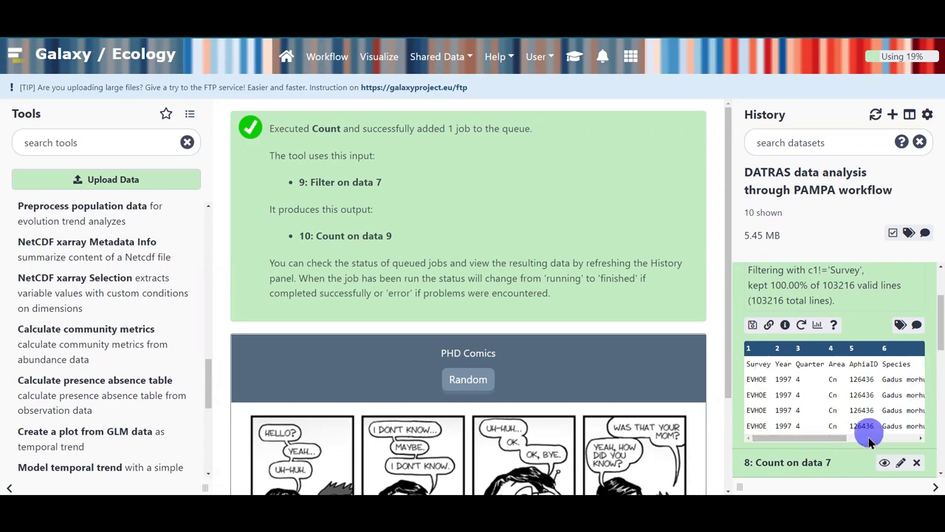
scroll(838, 443, up, 2)
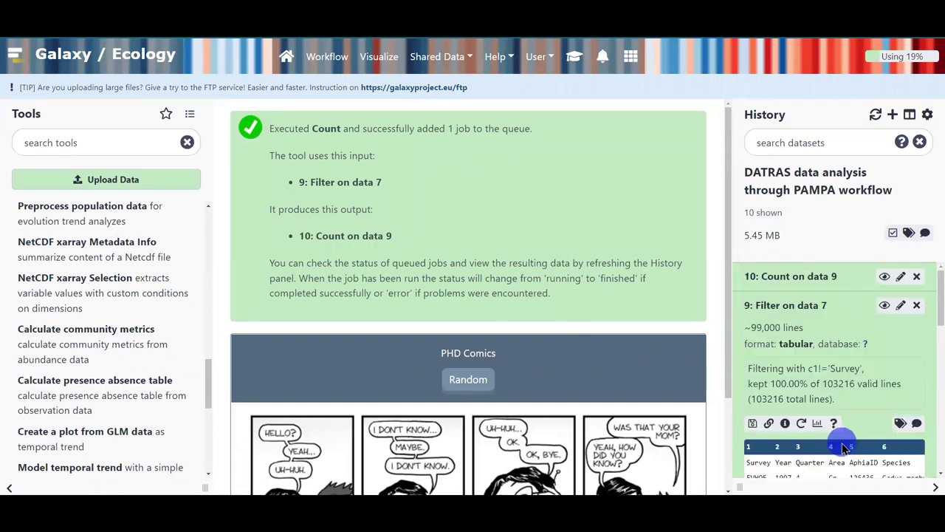
click(822, 306)
Check how often the Survey header occurs in the preview of the 10: Count on data 9 dataset
click(822, 288)
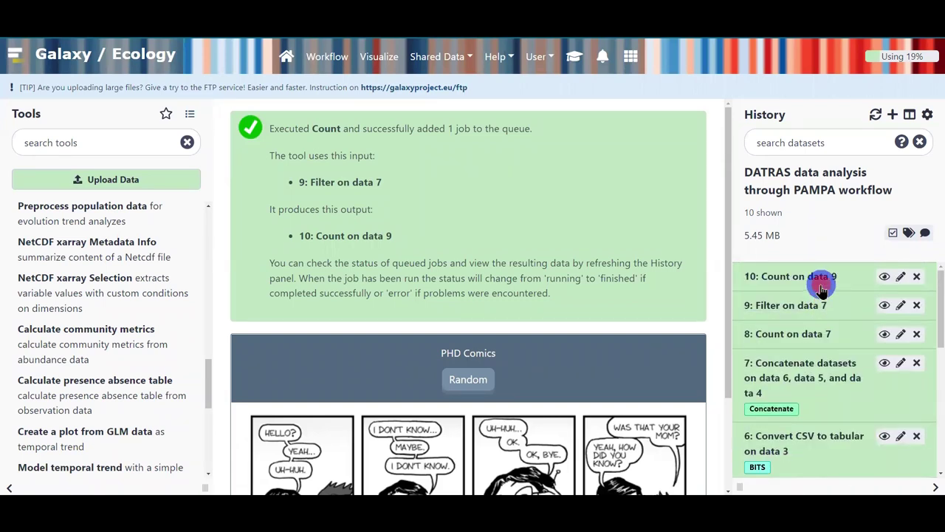
click(746, 403)
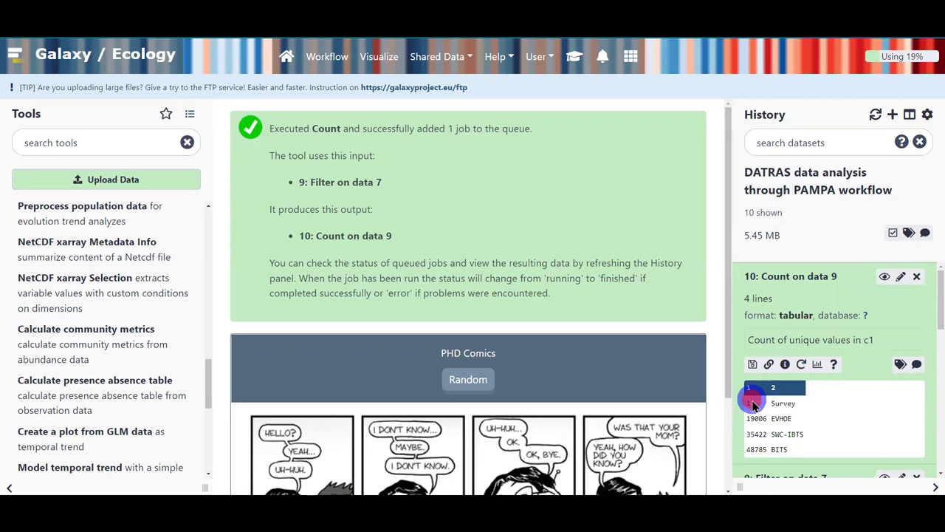
mouse_move(748, 402)
mouse_down()
mouse_move(811, 396)
mouse_move(750, 399)
mouse_move(729, 410)
mouse_move(743, 397)
mouse_up()
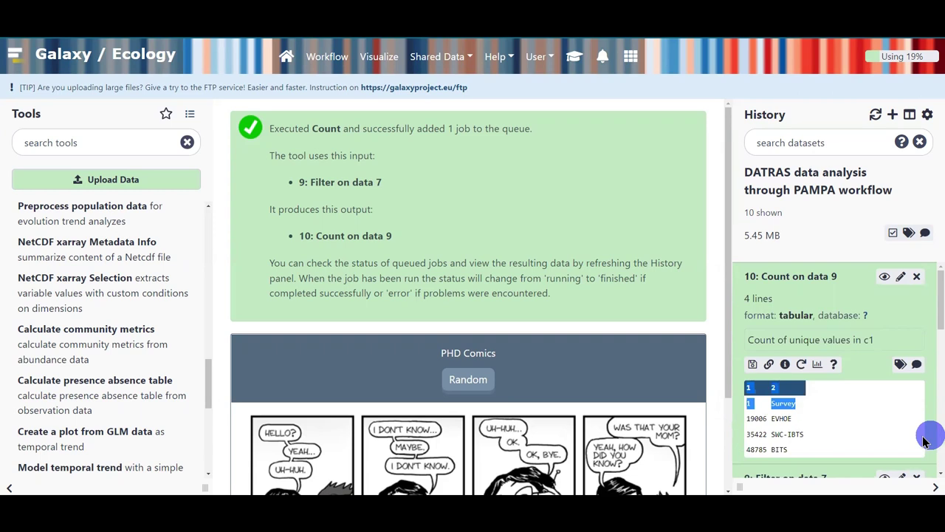
click(822, 282)
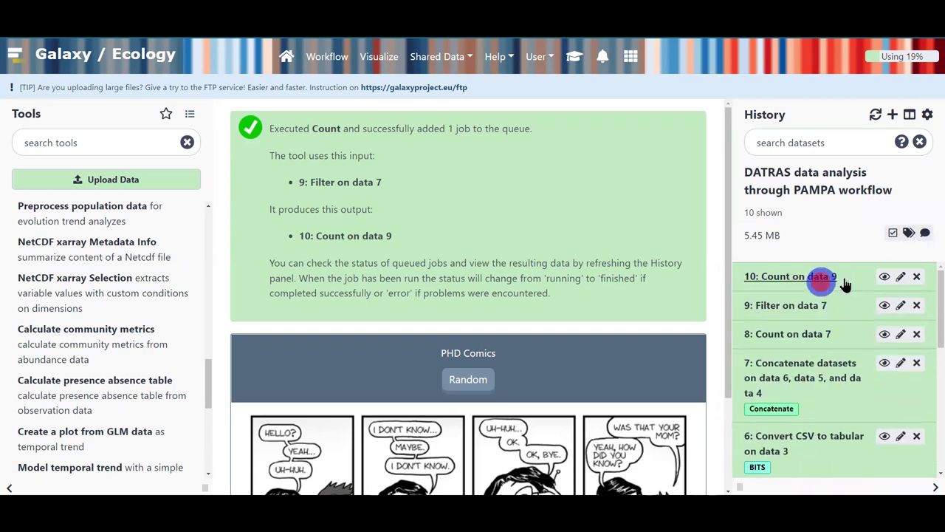
Examine the Year, Species and CPUE_number_per_hour columns in the filtered dataset's preview
click(801, 309)
scroll(801, 299, down, 3)
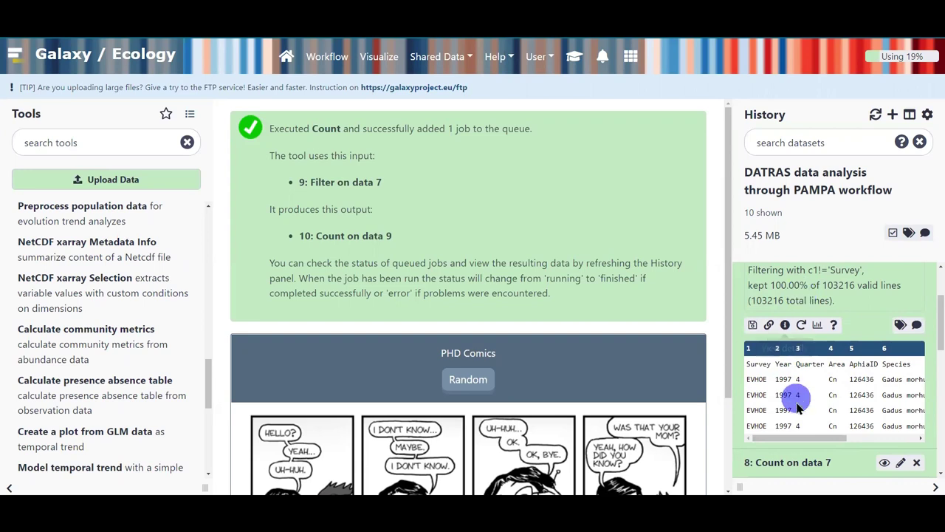
double_click(783, 363)
double_click(894, 363)
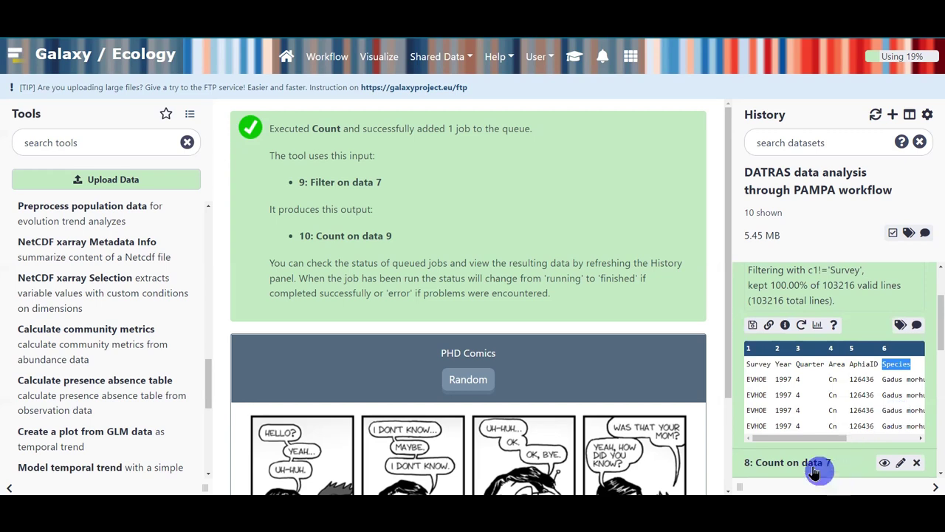
drag(812, 439, 894, 440)
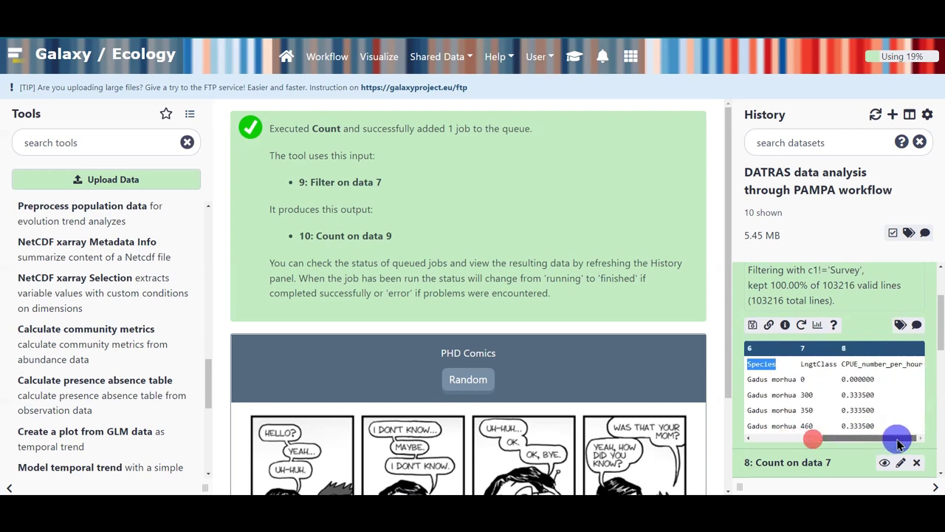
double_click(843, 364)
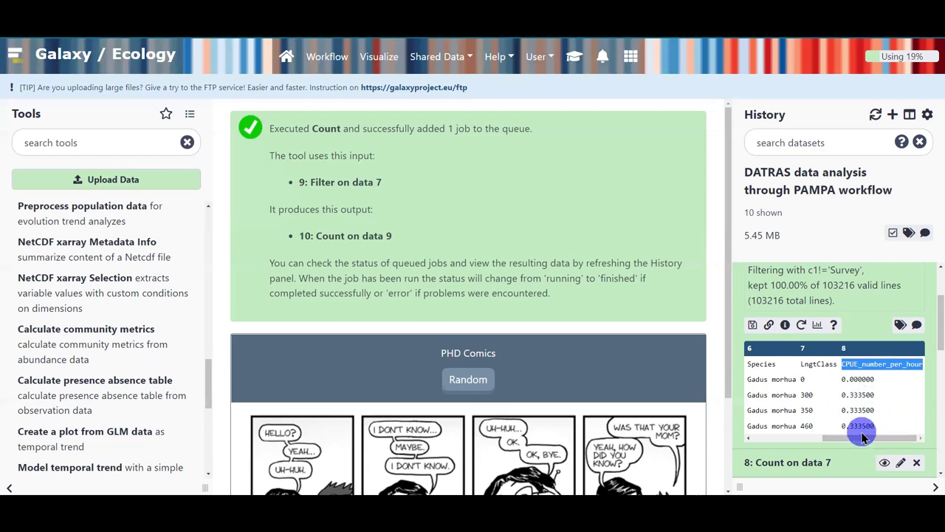
Examine the Area and Survey columns and the EVHOE survey entries in the filtered dataset's preview
drag(853, 441, 775, 440)
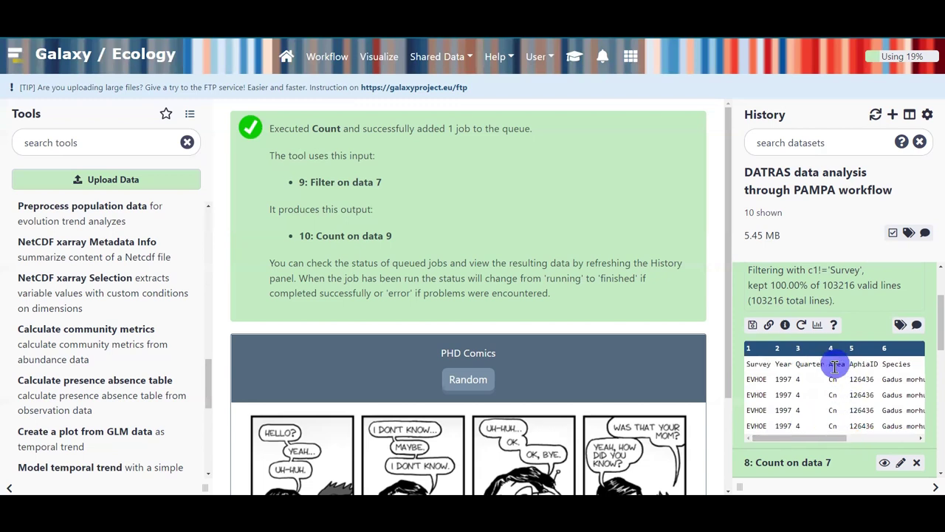
drag(833, 365, 835, 365)
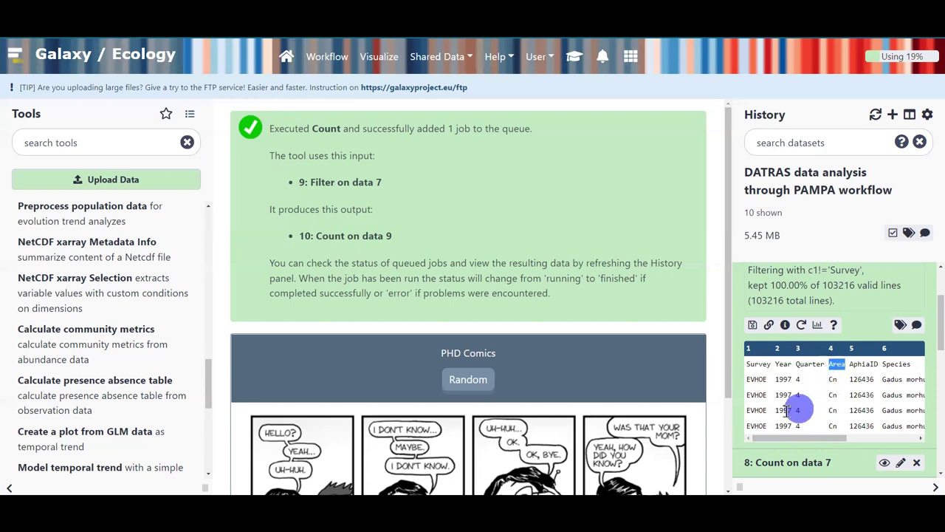
drag(753, 379, 755, 395)
click(755, 395)
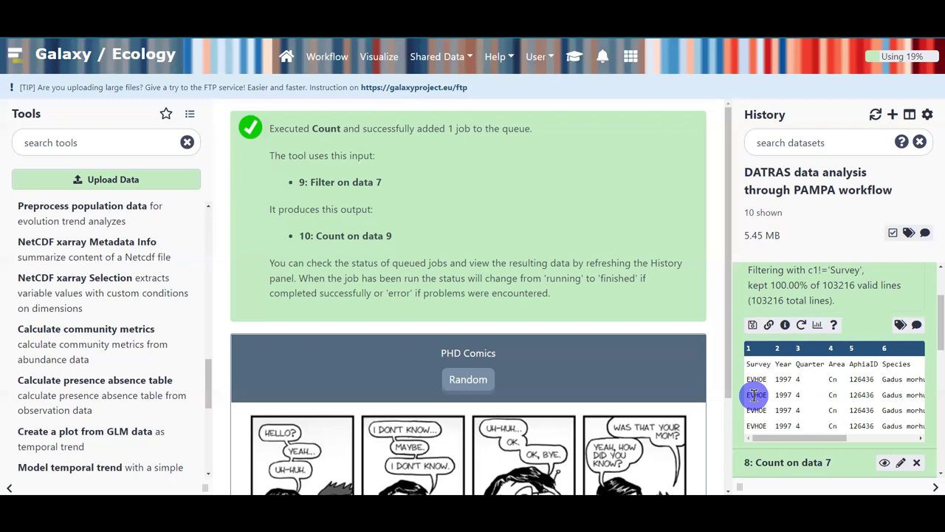
double_click(757, 364)
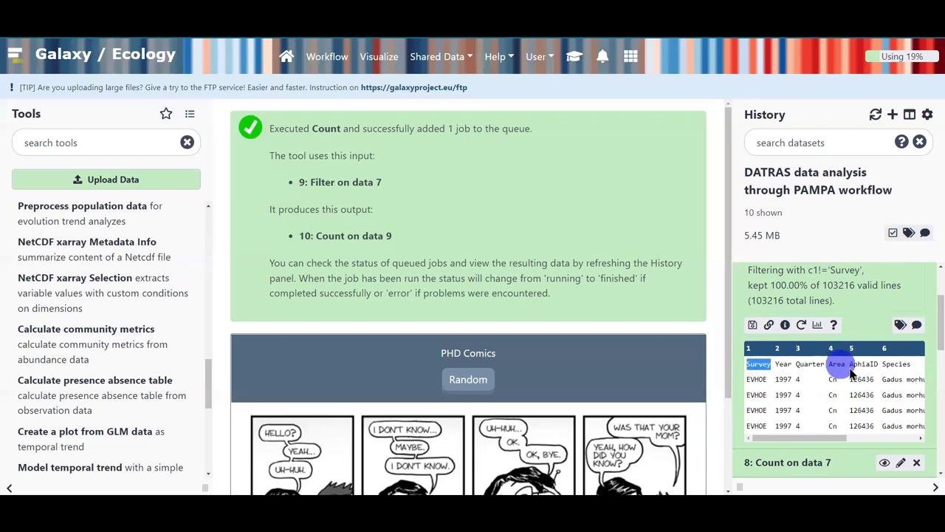
click(838, 364)
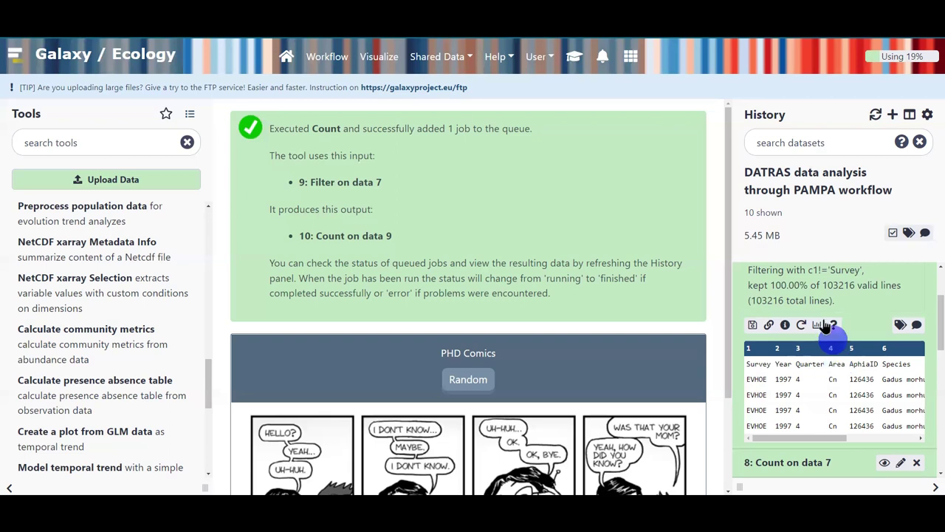
Refresh the history with the 9: Filter on data 7 dataset collapsed, and expand the details of 10: Count on data 9
scroll(783, 414, up, 3)
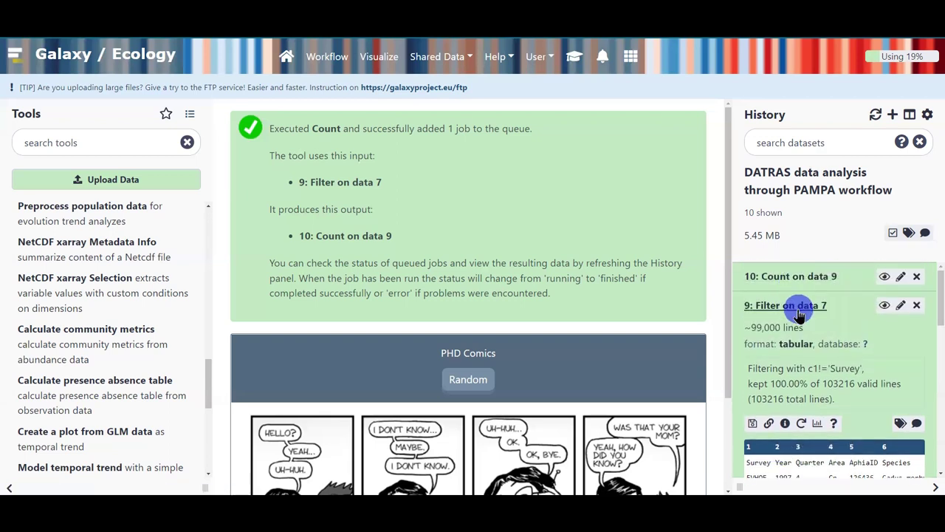
click(798, 308)
click(875, 114)
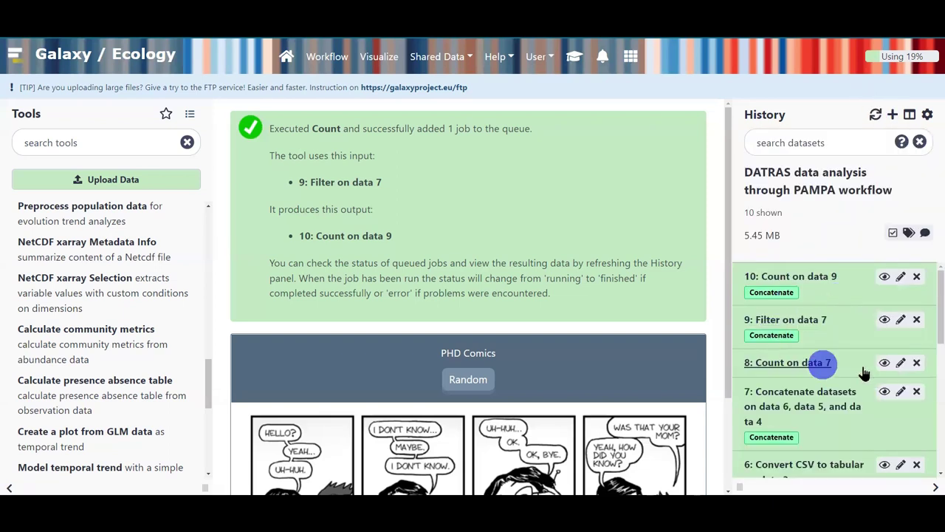
click(876, 275)
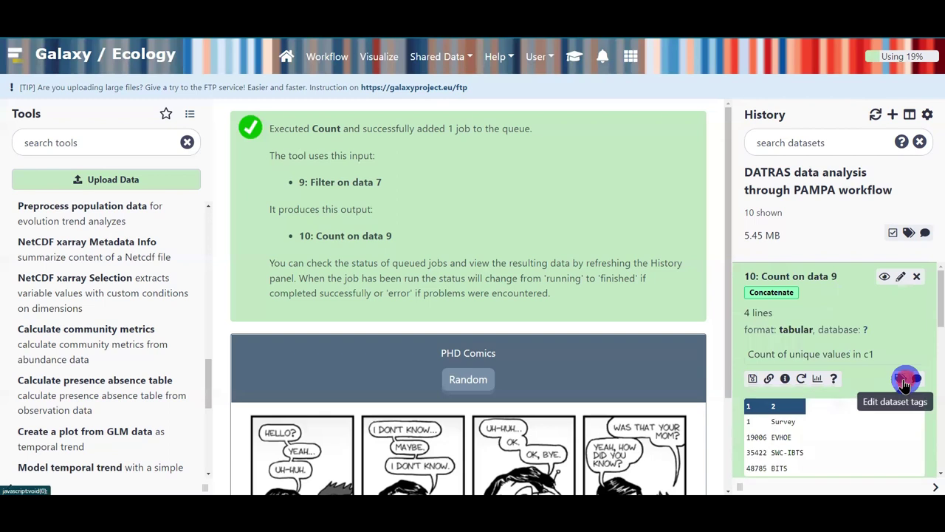
Remove the Concatenate tag from the Count on data 9 dataset and collapse its details in the history
click(902, 378)
click(822, 278)
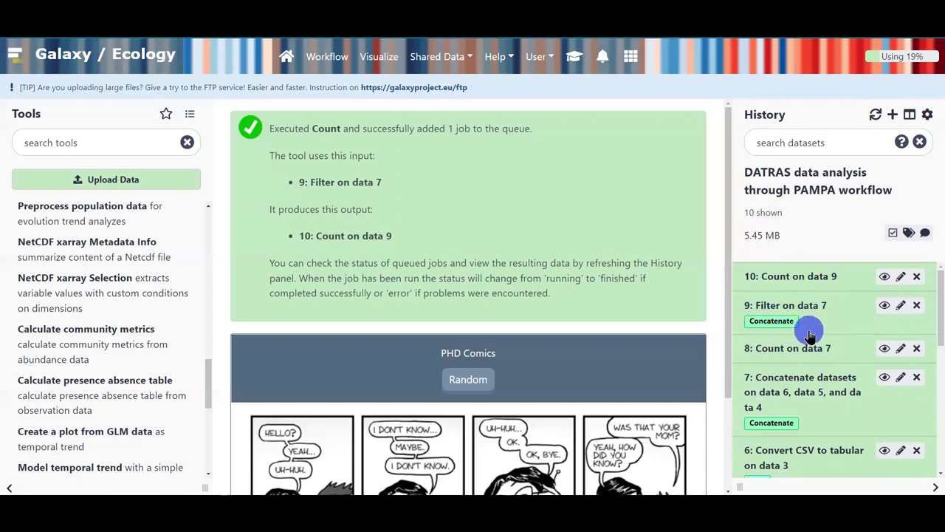
scroll(809, 333, down, 4)
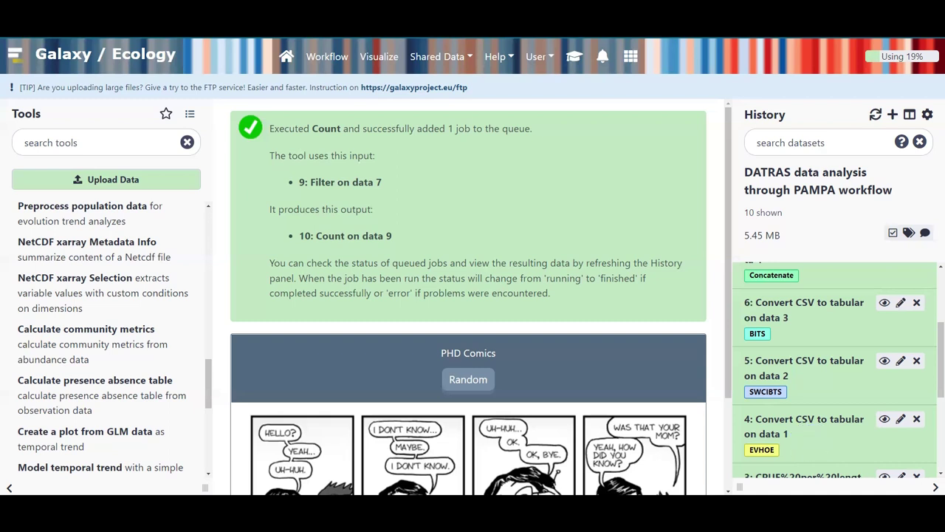
Read the training tutorial's section on formatting data files and the parameters for creating the "location" field
click(571, 63)
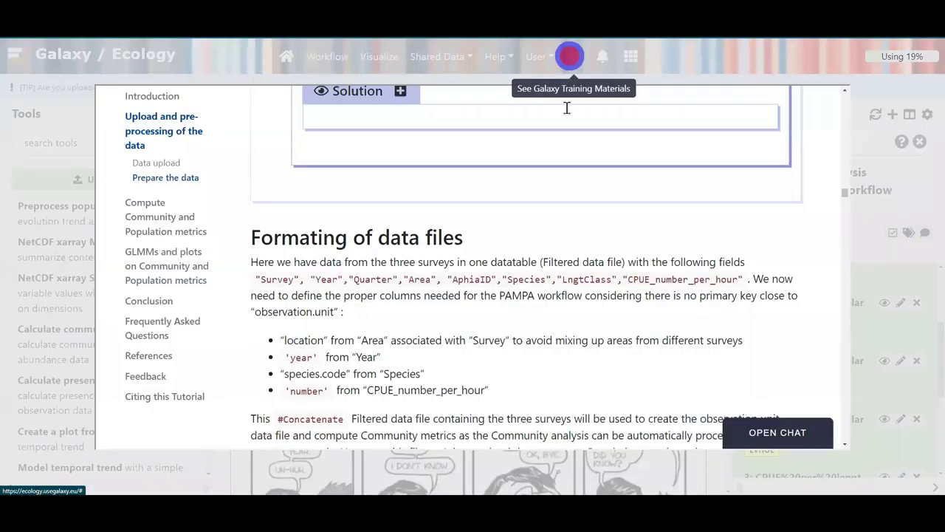
scroll(565, 281, down, 2)
scroll(556, 272, down, 3)
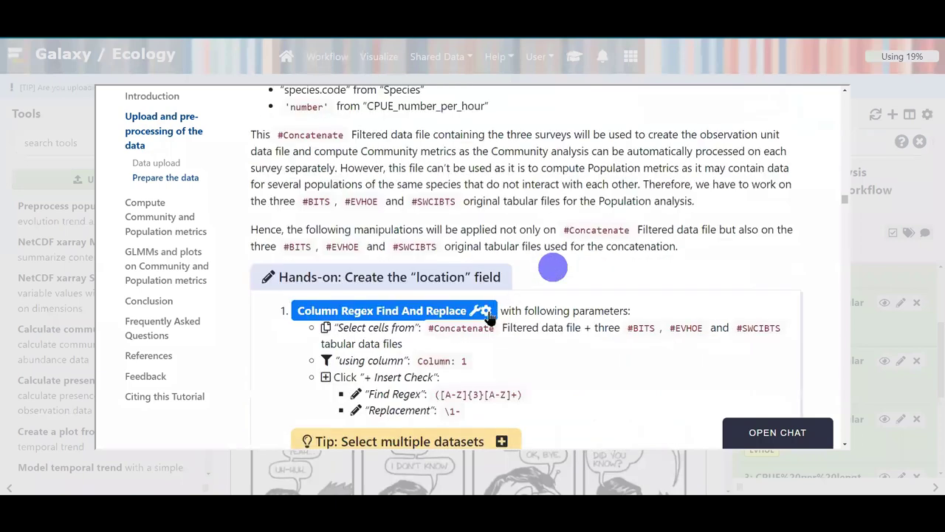
scroll(717, 318, up, 2)
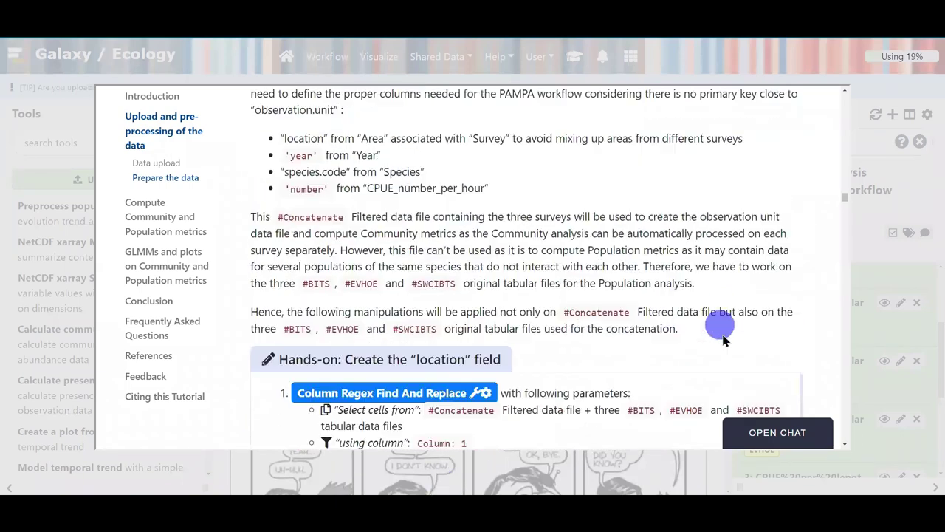
scroll(703, 358, up, 1)
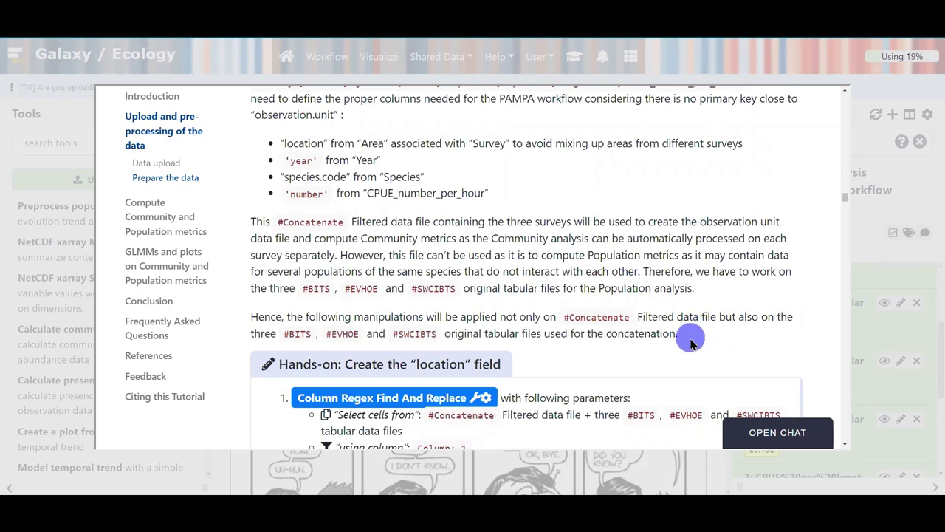
drag(687, 334, 635, 316)
click(615, 304)
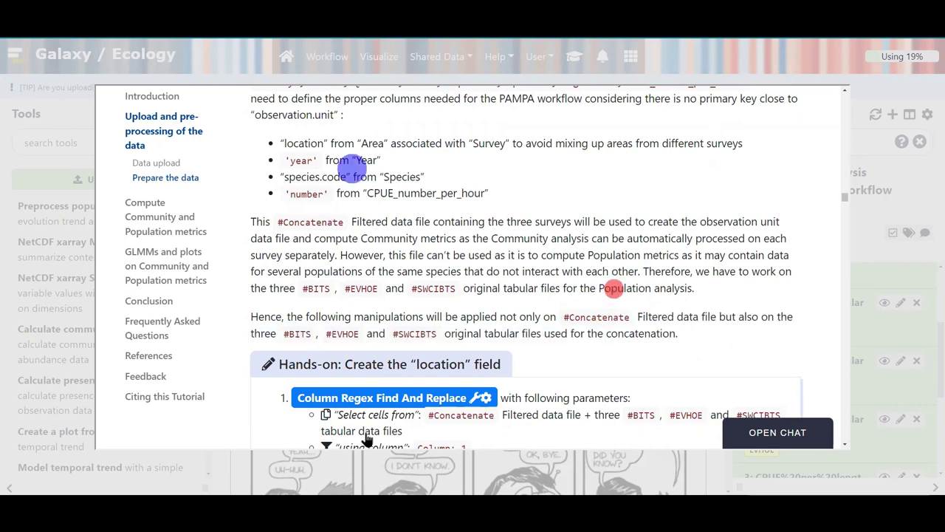
scroll(449, 344, up, 1)
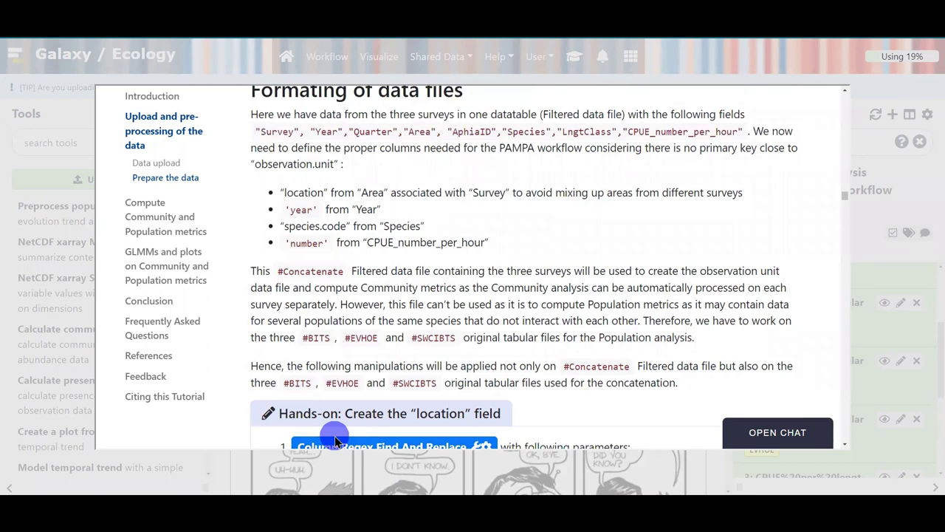
scroll(539, 378, down, 2)
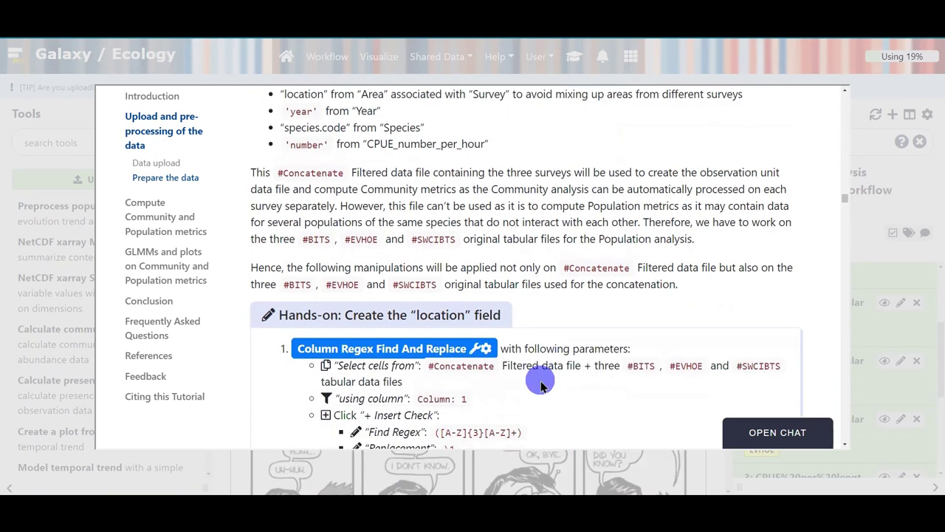
scroll(541, 386, down, 2)
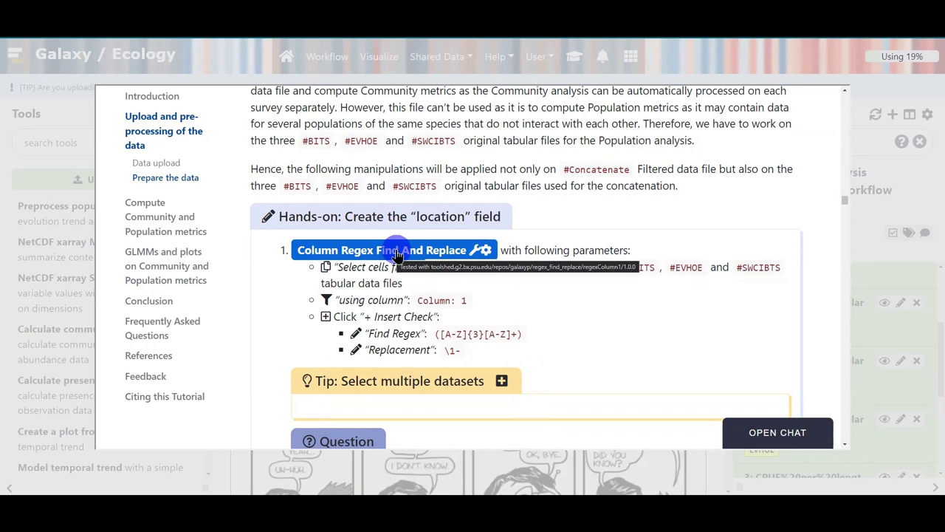
Open the Column Regex Find And Replace tool and select the Convert CSV to tabular datasets 6, 5 and 4 as multiple inputs
click(397, 255)
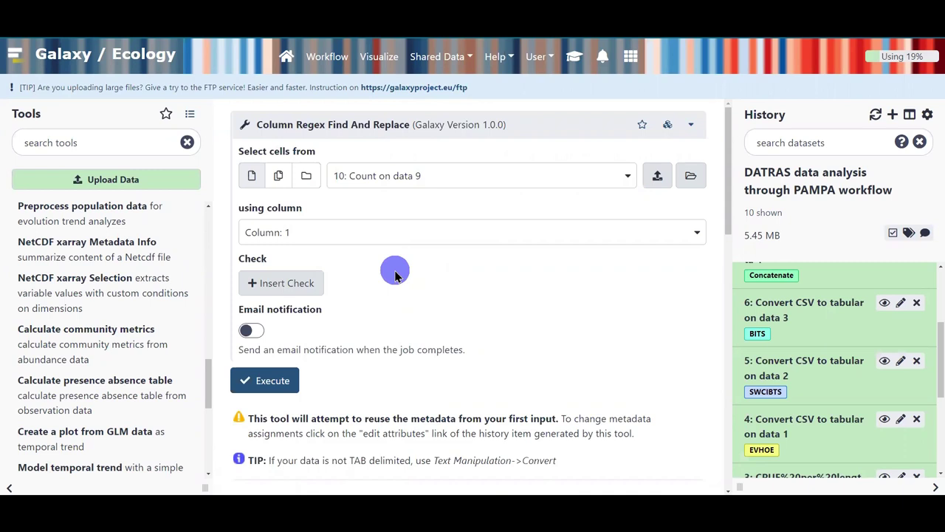
scroll(789, 342, up, 4)
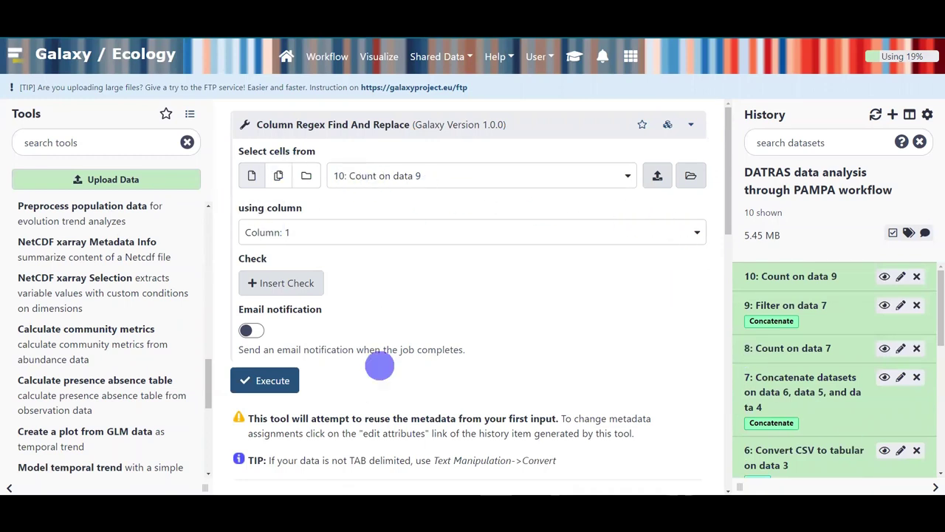
click(278, 178)
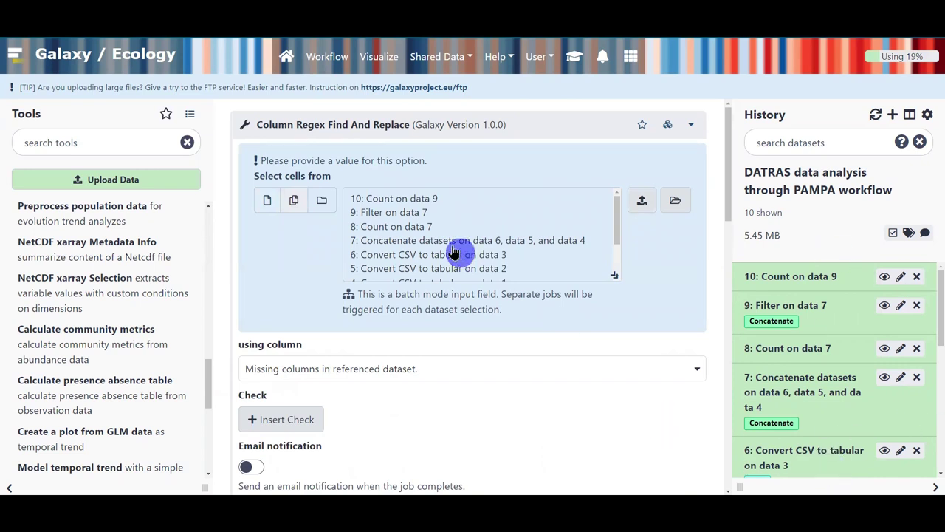
click(418, 210)
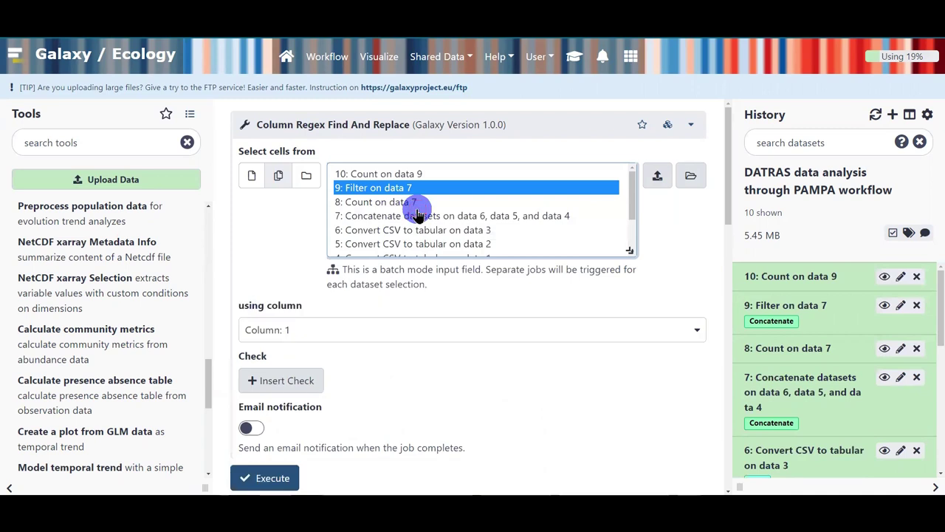
ctrl+click(497, 234)
ctrl+click(498, 244)
scroll(491, 233, down, 2)
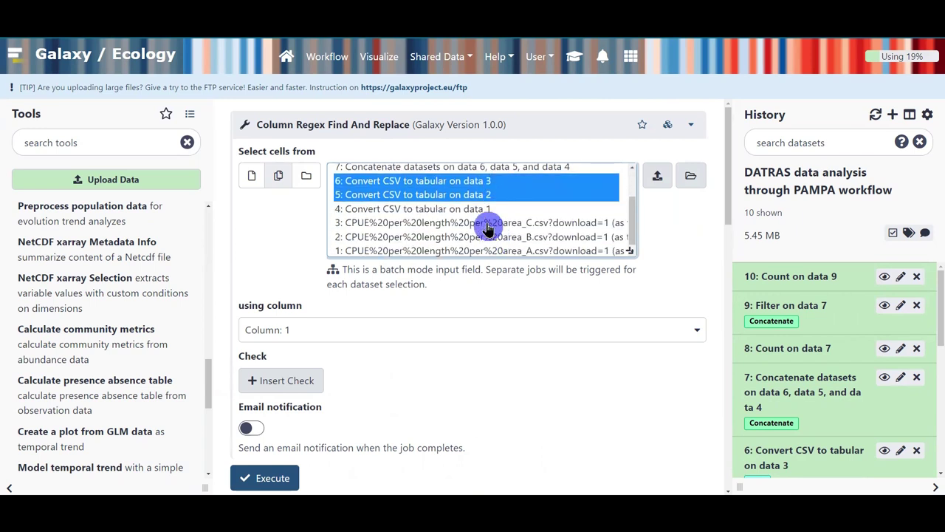
ctrl+click(496, 209)
Add the Concatenate-tagged dataset 9, Filter on data 7, to the selected inputs and expand its preview in the history
scroll(787, 334, down, 1)
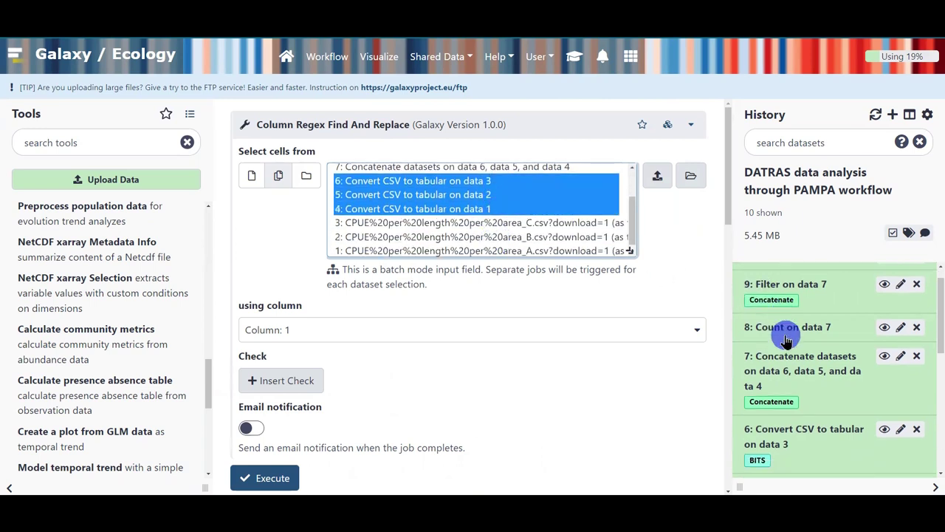
scroll(790, 355, down, 1)
scroll(820, 366, down, 1)
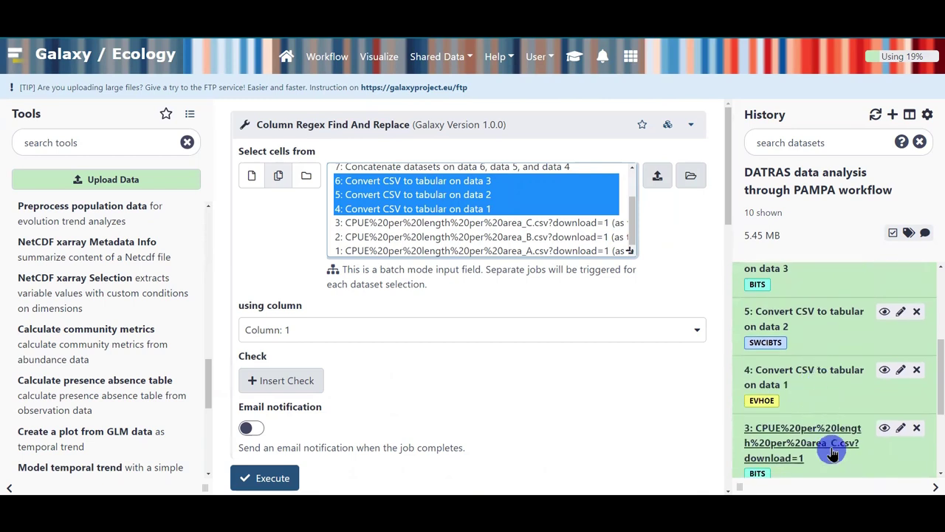
scroll(820, 428, up, 3)
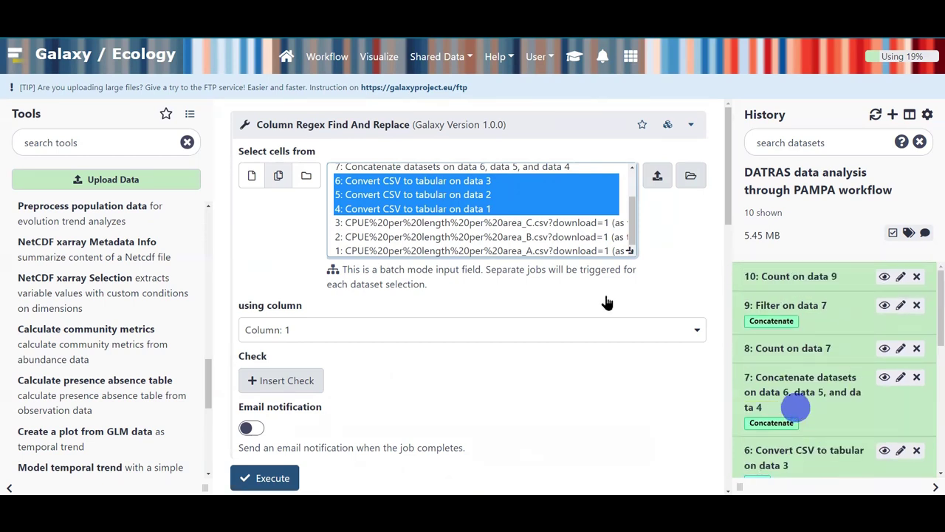
scroll(370, 200, up, 2)
ctrl+click(381, 188)
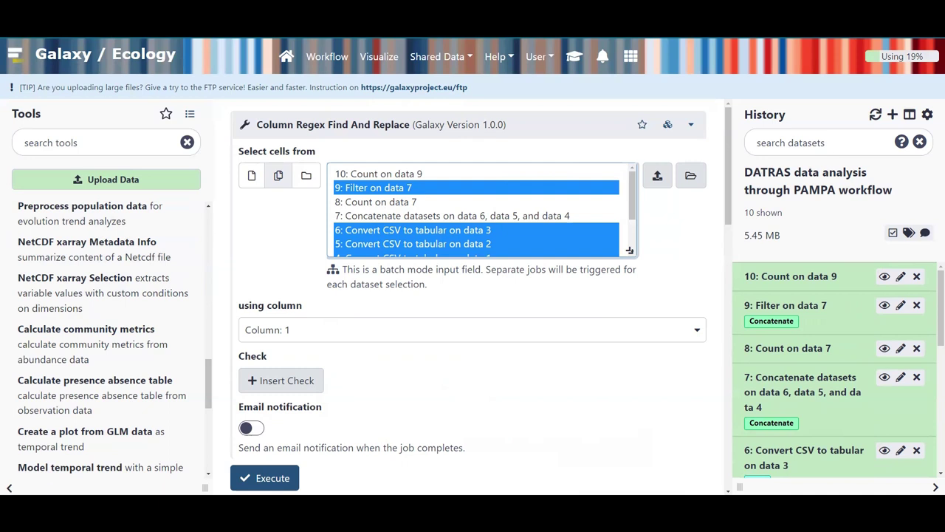
click(764, 313)
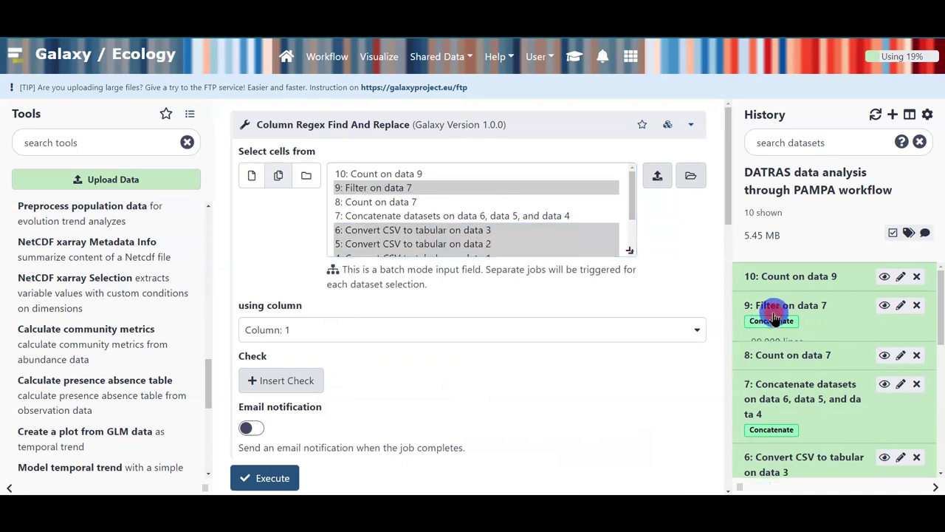
scroll(778, 398, down, 2)
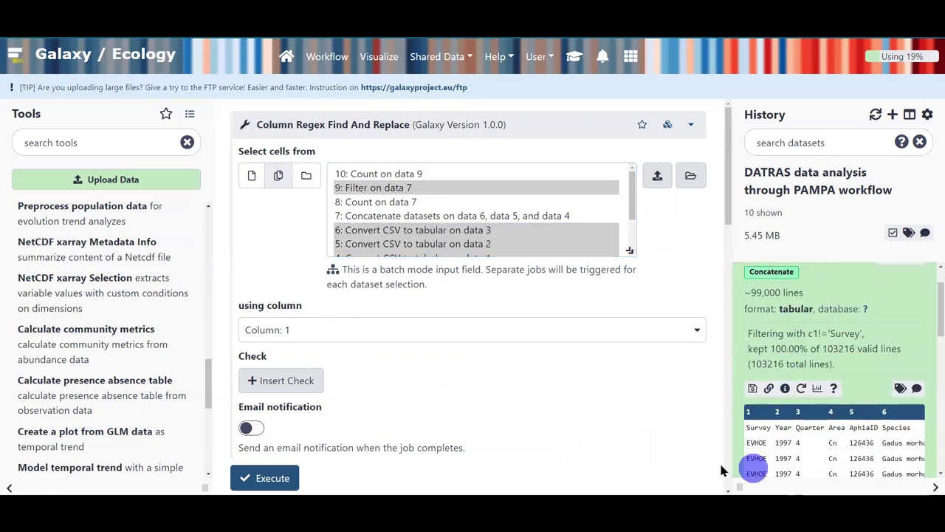
Insert a check in the tool form and clear its default Find Regex and Replacement values
click(280, 383)
scroll(401, 380, down, 2)
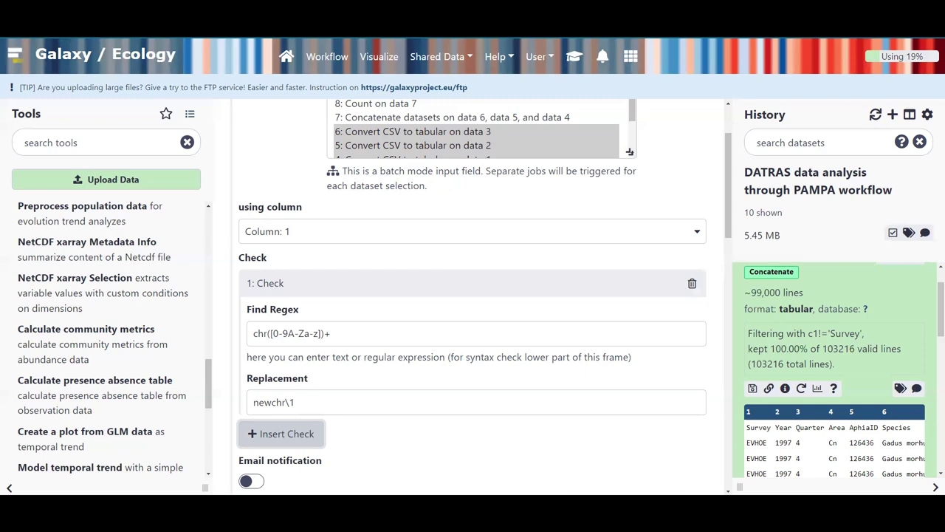
click(348, 334)
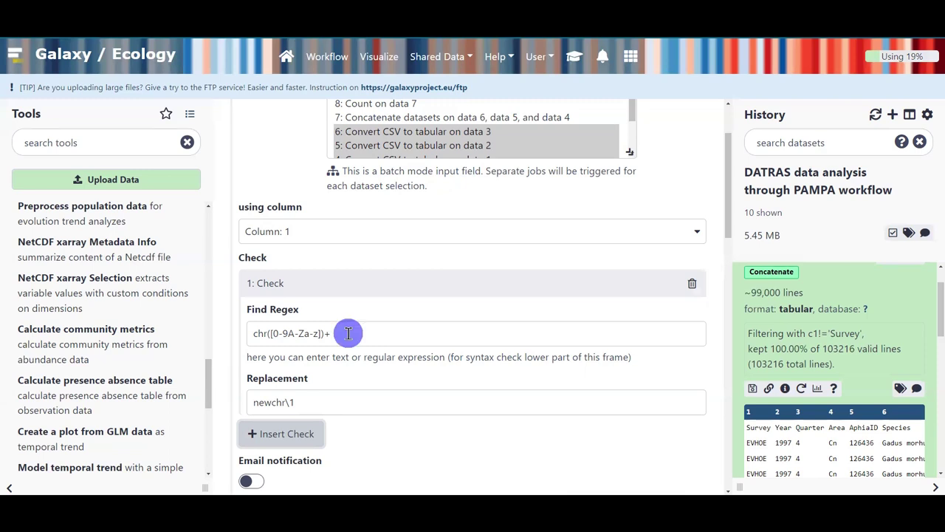
triple_click(348, 333)
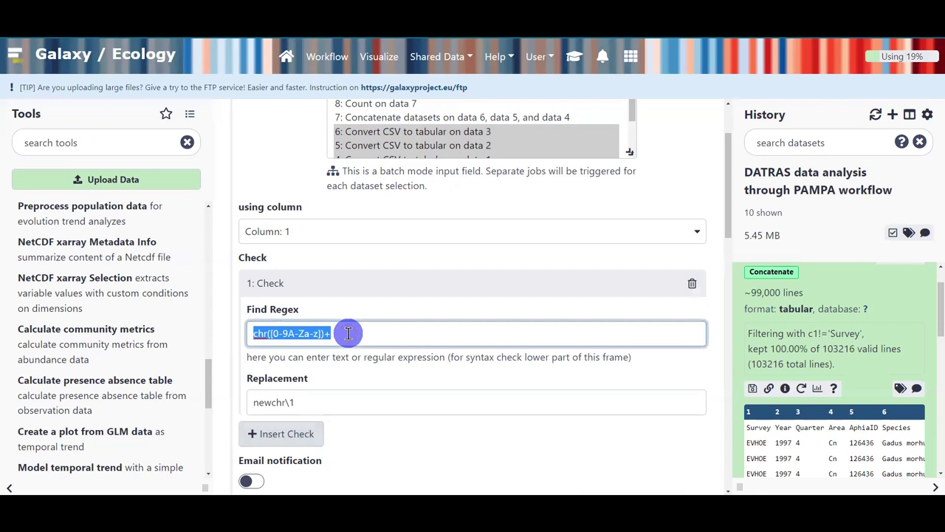
key(BackSpace)
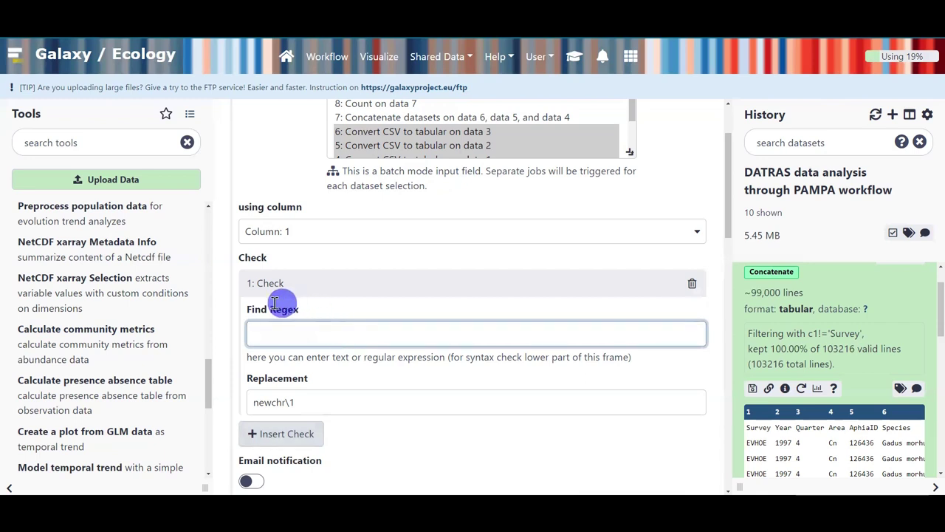
drag(249, 302, 310, 304)
click(308, 314)
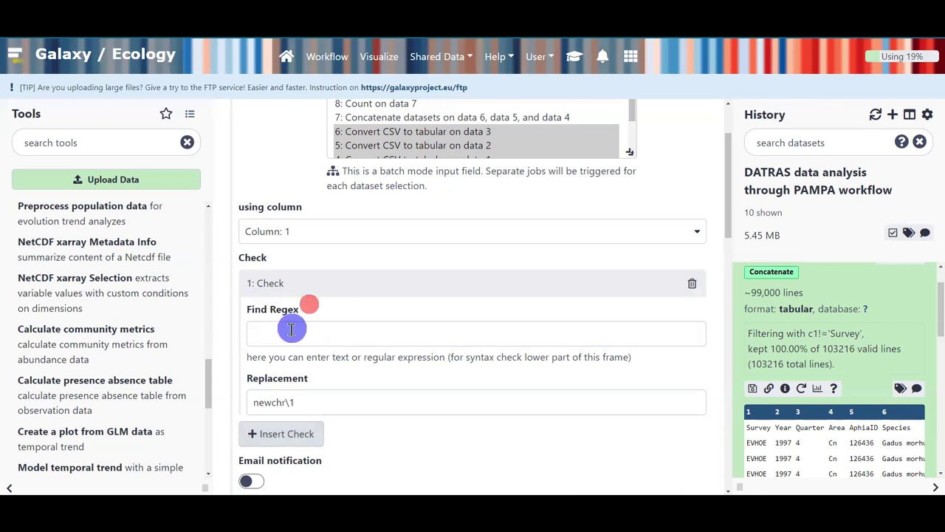
click(291, 332)
triple_click(311, 401)
key(BackSpace)
click(335, 332)
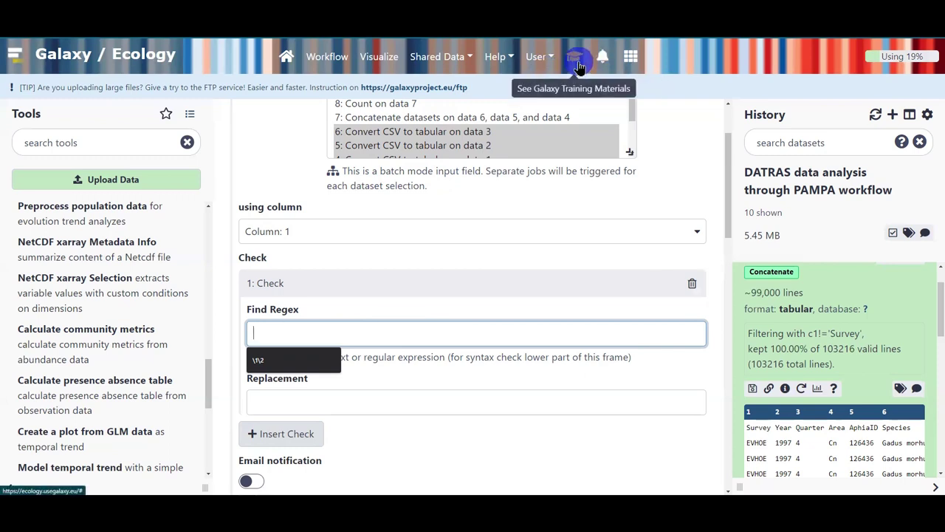
Copy the Find Regex pattern ([A-Z]{3}[A-Z]+) from the training tutorial and return to the check's empty Find Regex field
click(579, 63)
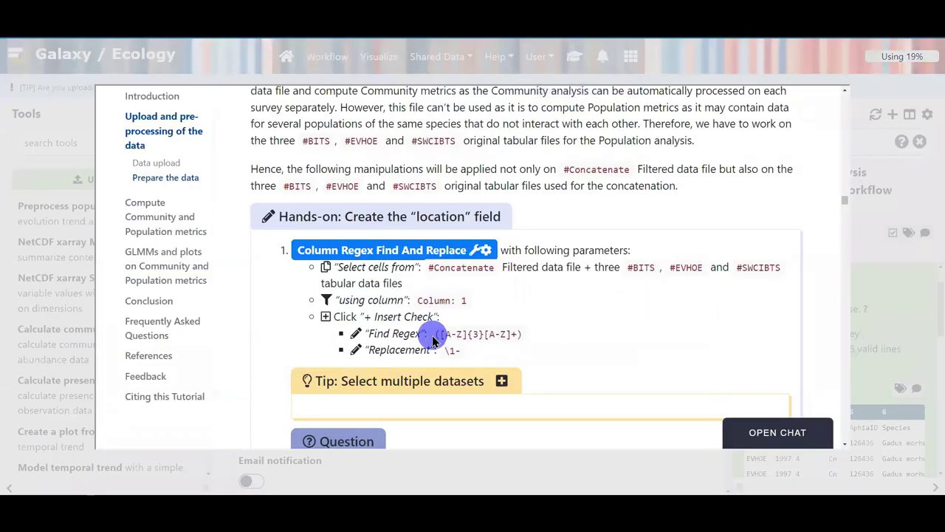
drag(434, 333, 527, 334)
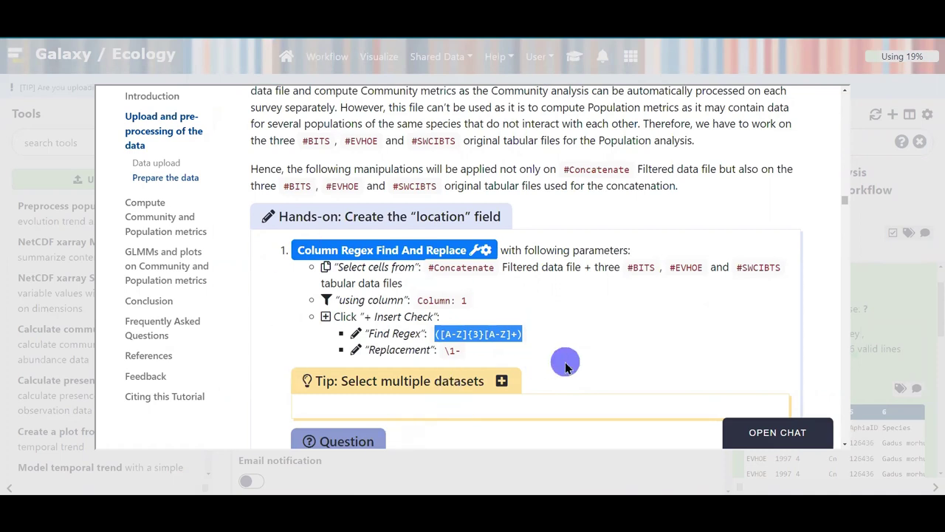
click(907, 314)
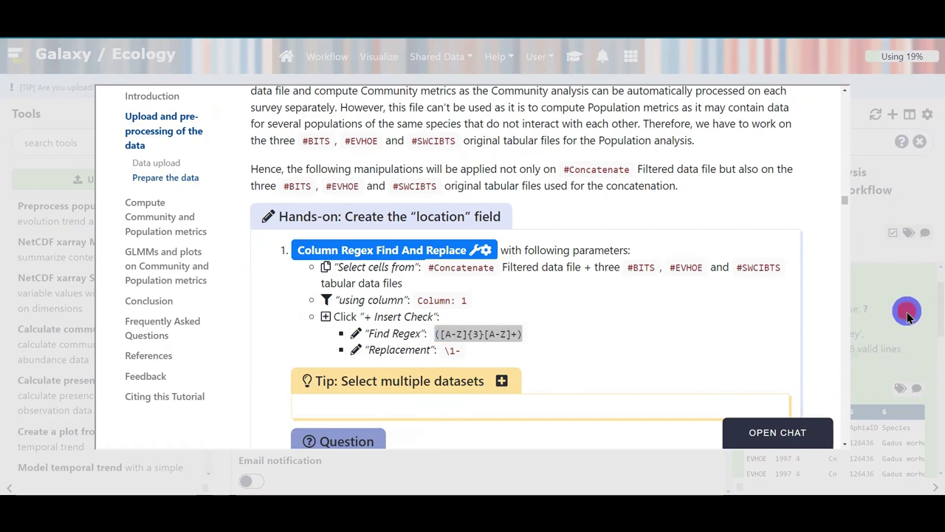
click(514, 332)
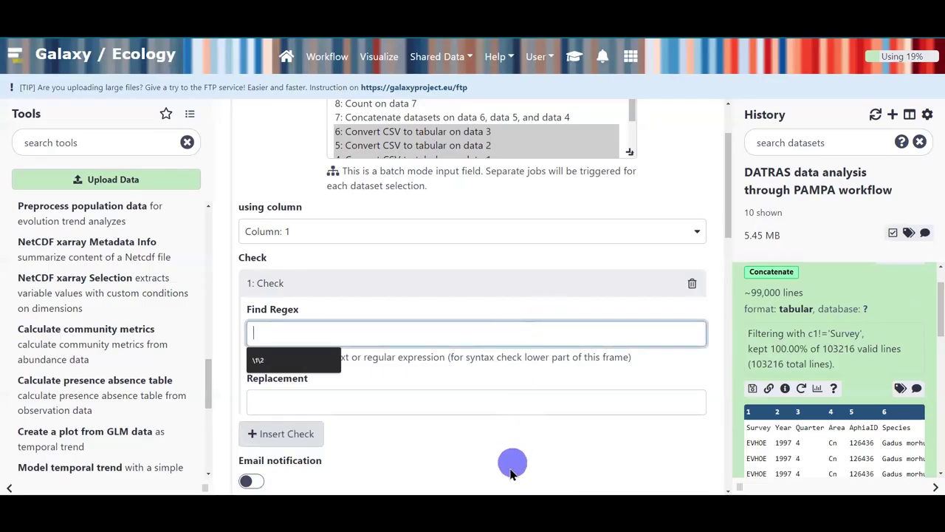
Examine the Survey column in the Filter on data 7 preview and the survey names listed in Count on data 9
scroll(508, 460, down, 1)
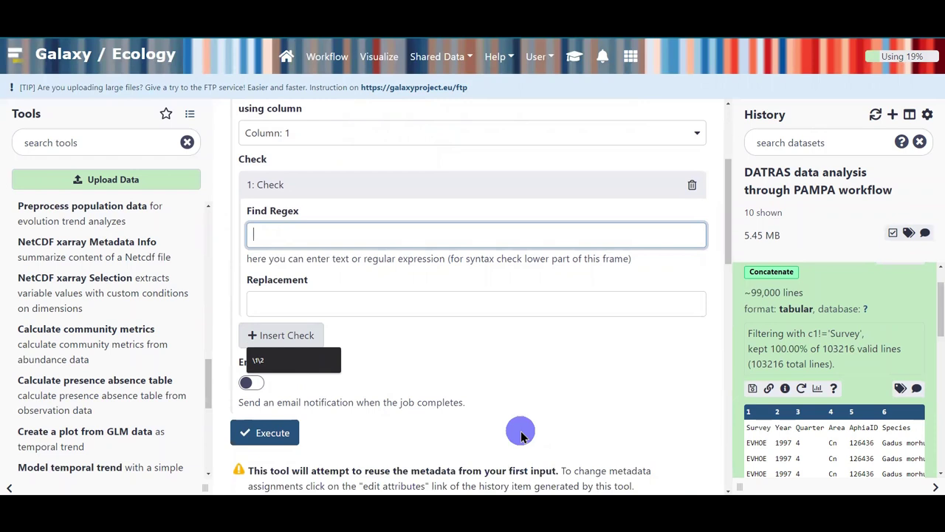
scroll(833, 340, down, 3)
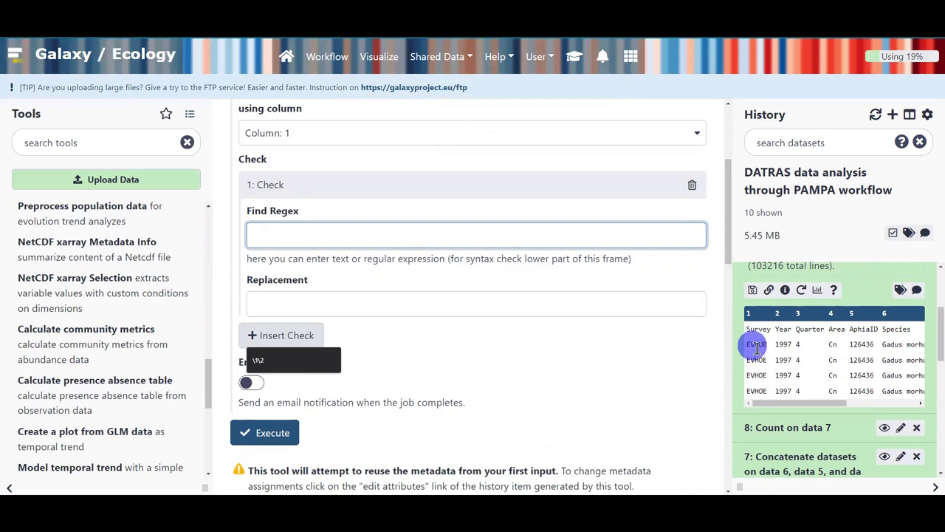
scroll(754, 348, up, 4)
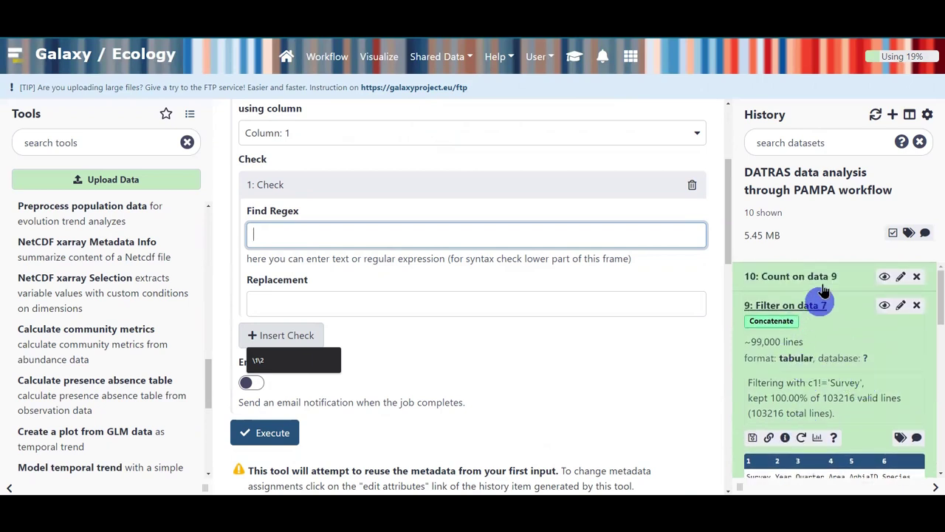
click(823, 277)
scroll(805, 389, down, 1)
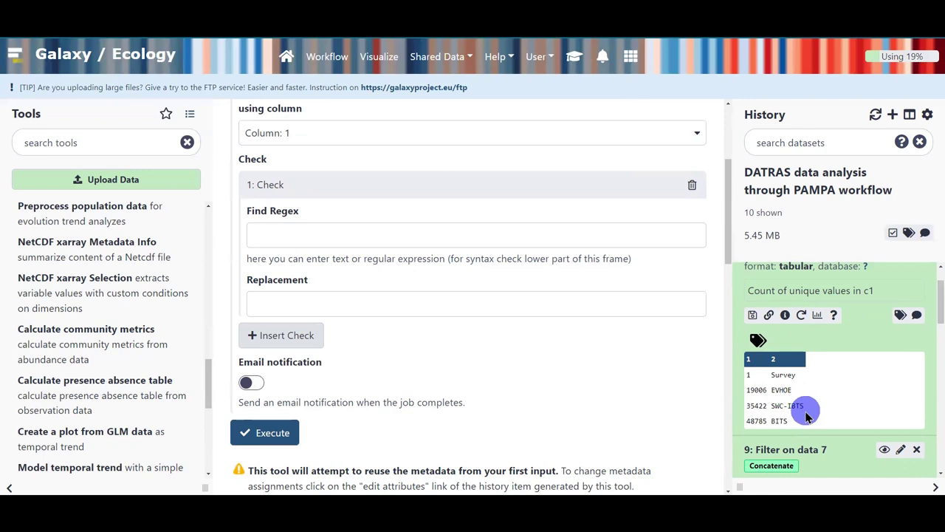
Inspect the hyphenated SWC-IBTS survey name and the BITS name in the Count on data 9 preview
click(787, 411)
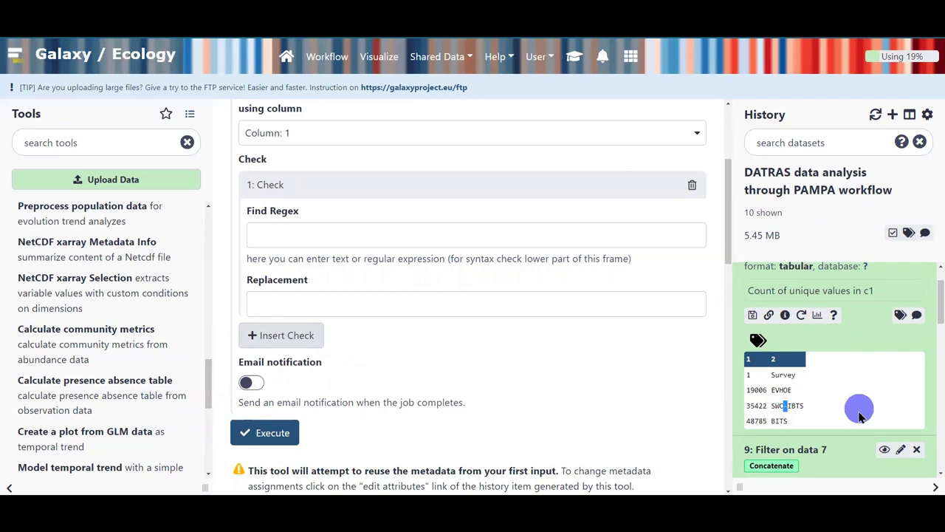
double_click(794, 406)
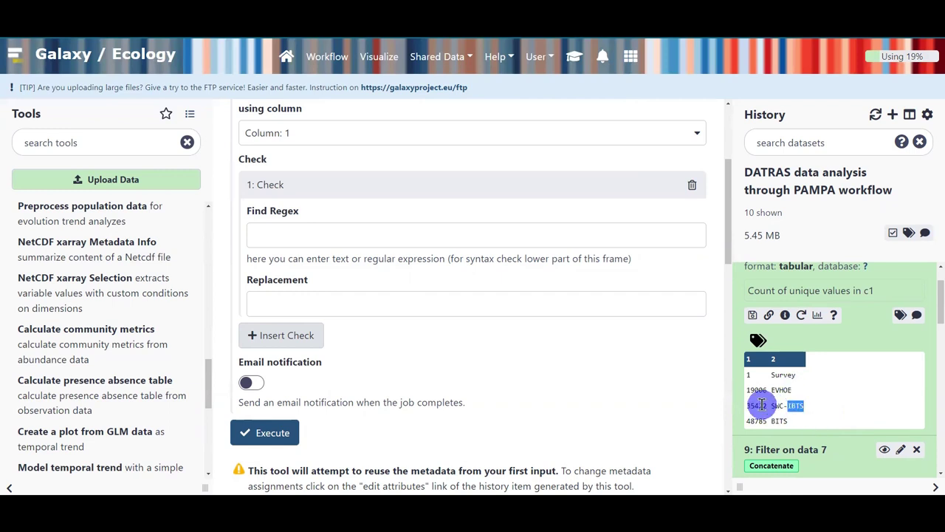
drag(771, 405, 800, 405)
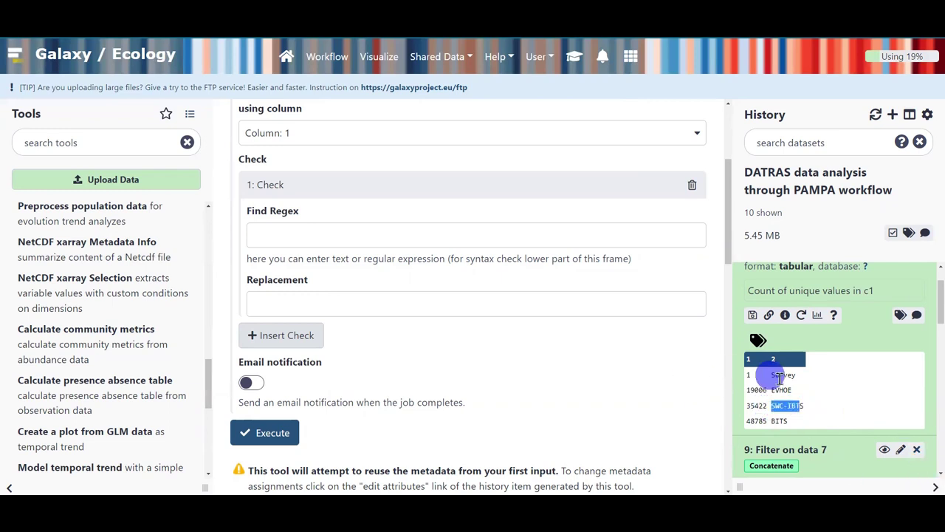
click(857, 401)
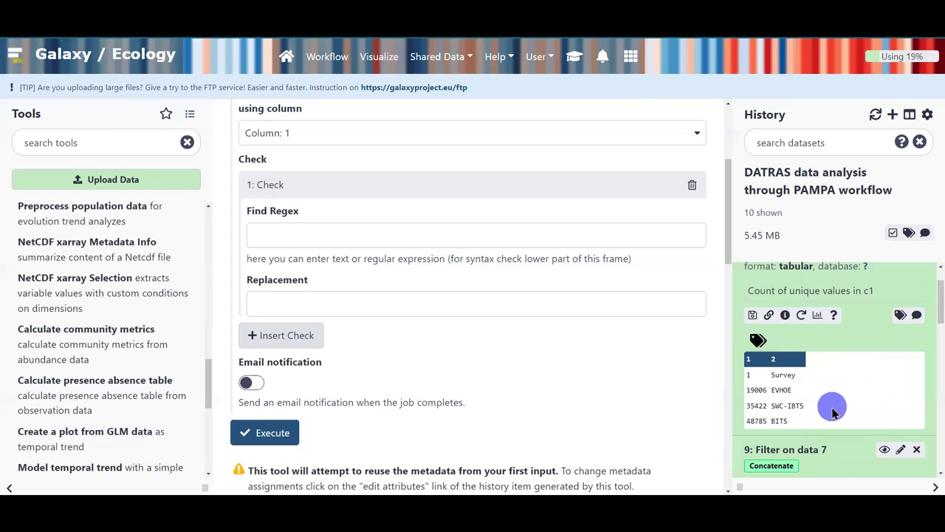
double_click(781, 421)
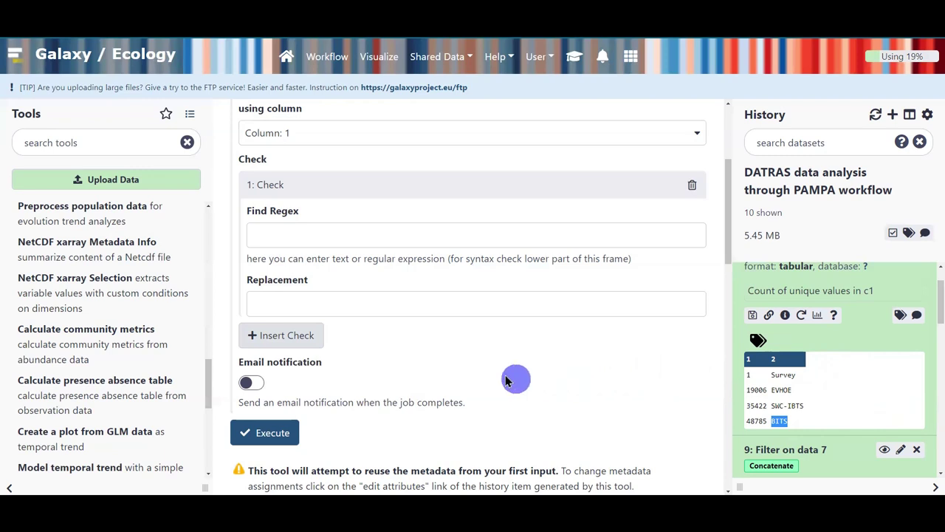
Enter A-Z in the check's Find Regex field and leave the Replacement field empty
click(364, 302)
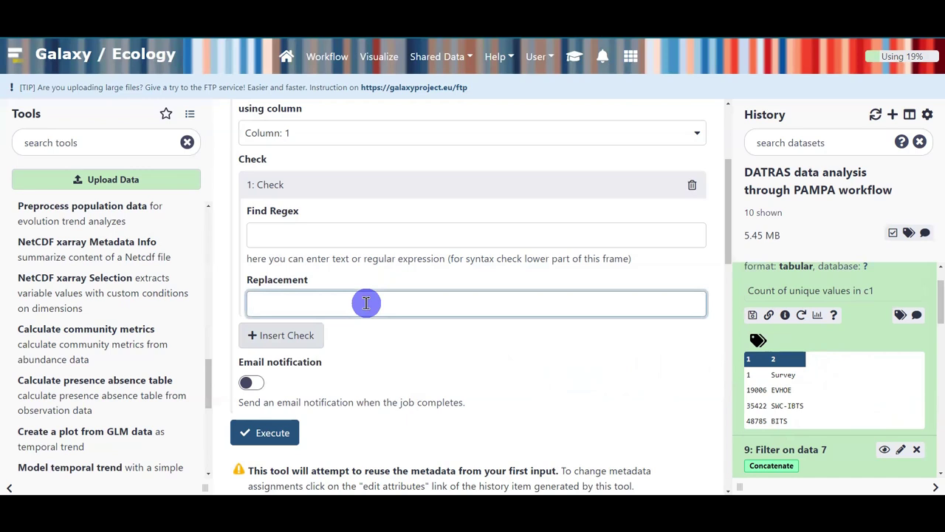
text(A-Z)
key(shift+Left)
key(shift+Left)
key(shift+Left)
key(ctrl+c)
key(BackSpace)
click(368, 238)
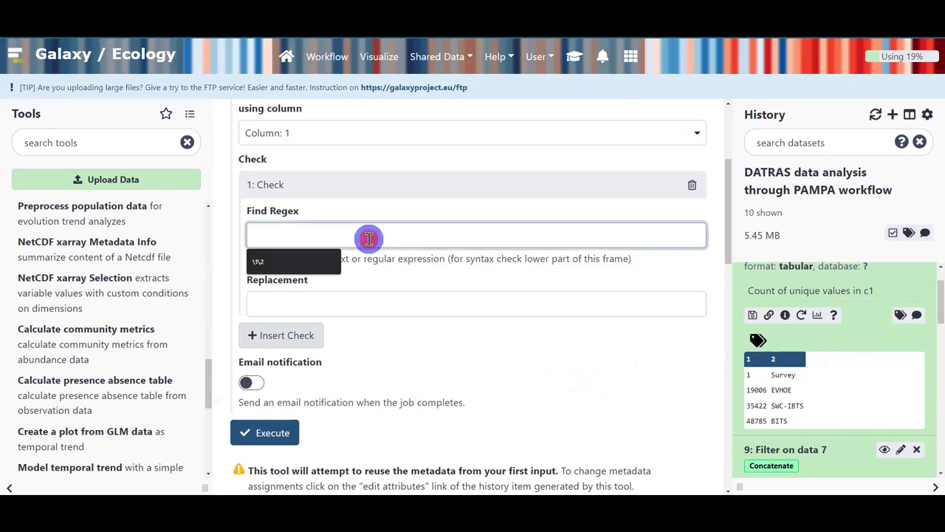
key(ctrl+v)
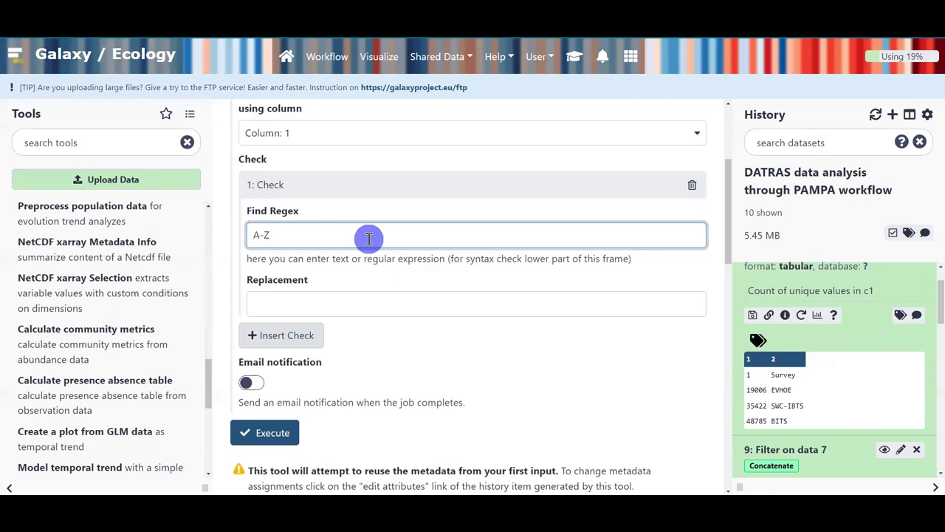
Enclose A-Z in square brackets and add the {3} quantifier, making the Find Regex [A-Z]{3}
text(])
key(Home)
text([)
key(End)
text({3})
Review the [A-Z]{3} part of the Find Regex pattern from start to end
key(Left)
key(Left)
key(Left)
key(Left)
key(Left)
key(Left)
key(Left)
key(Left)
key(Right)
key(Right)
key(Right)
key(Right)
key(Right)
key(Right)
key(Right)
key(Right)
key(shift+Left)
key(shift+Left)
key(shift+Left)
key(shift+Left)
key(shift+Left)
key(shift+Left)
key(shift+Left)
key(shift+Left)
Append a copy of the [A-Z] class followed by + to make the Find Regex [A-Z]{3}[A-Z]+
click(369, 238)
key(Left)
key(Left)
key(Left)
key(shift+Left)
key(shift+Left)
key(shift+Left)
key(shift+Left)
key(shift+Left)
key(ctrl+c)
key(Right)
key(Right)
key(Right)
key(Right)
key(ctrl+v)
text(+)
Compare the second [A-Z] class and the whole Find Regex pattern with the EVHOE and BITS survey names in the history preview
key(Left)
key(shift+Left)
key(shift+Left)
key(shift+Left)
key(shift+Left)
key(shift+Left)
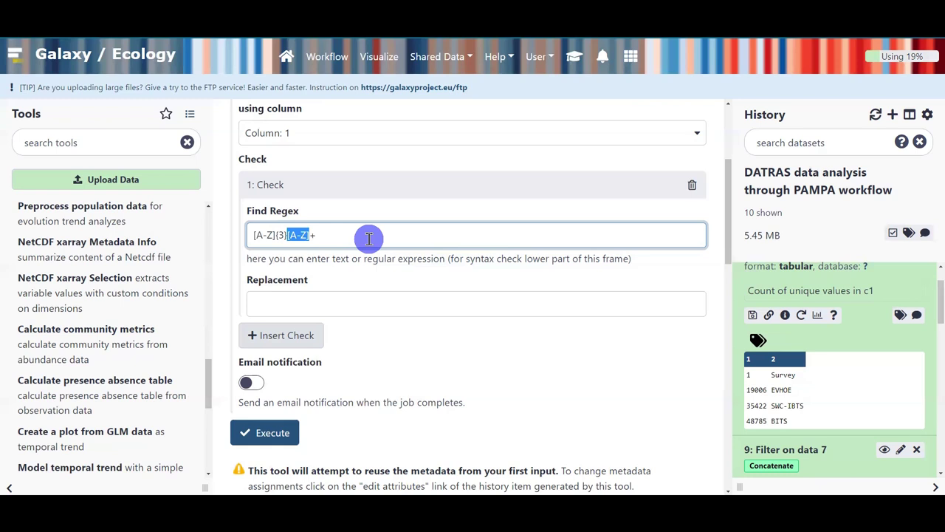
key(End)
key(shift+Left)
key(shift+Left)
key(shift+Left)
key(shift+Left)
key(shift+Left)
key(shift+Left)
key(shift+Left)
key(shift+Left)
key(shift+Left)
key(shift+Left)
key(shift+Left)
key(shift+Left)
key(shift+Left)
key(shift+Left)
key(shift+Left)
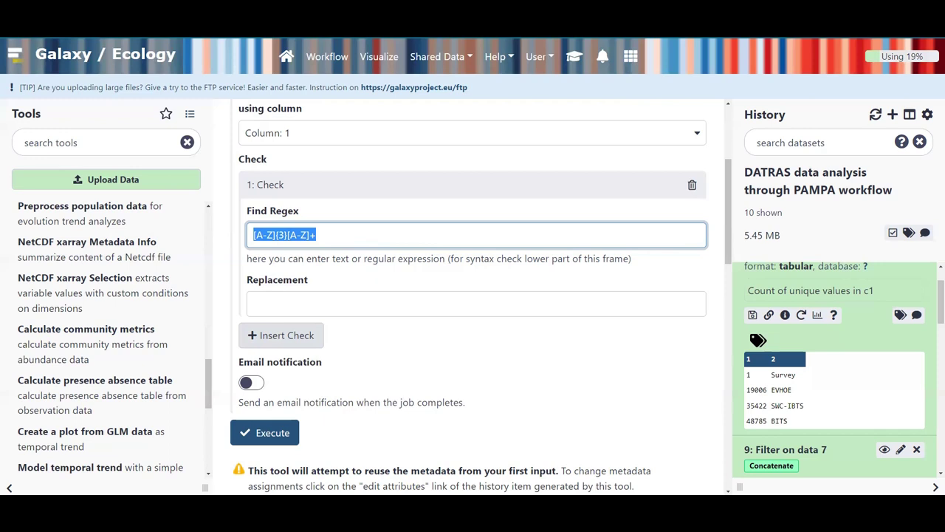
double_click(781, 389)
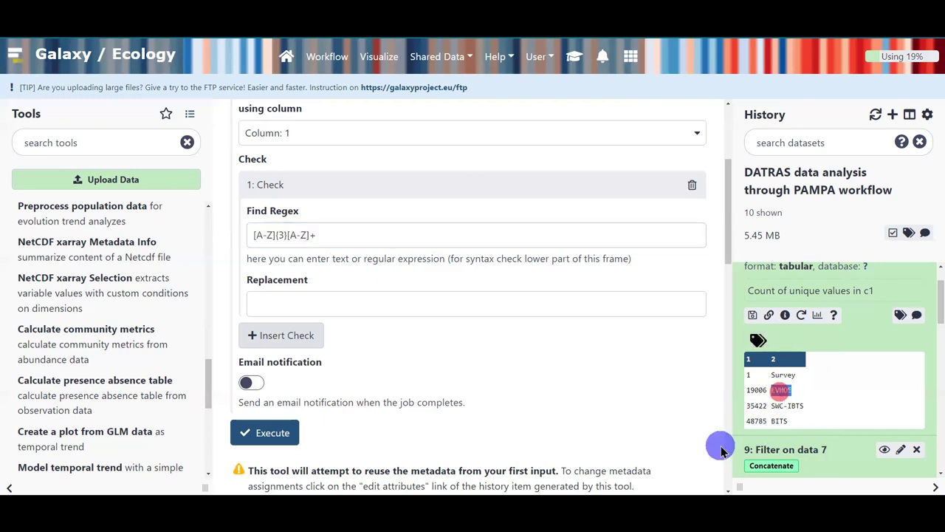
double_click(778, 421)
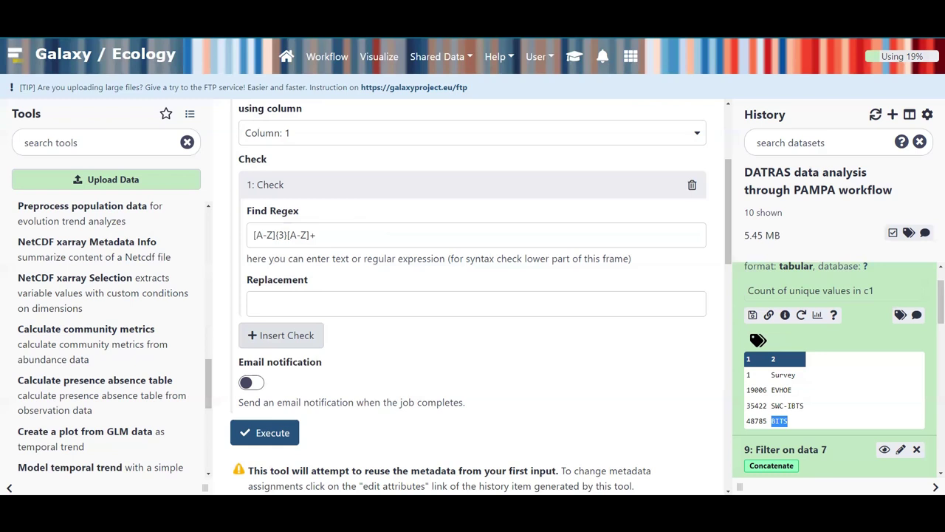
Wrap the whole Find Regex pattern in parentheses as a capture group: ([A-Z]{3}[A-Z]+)
click(318, 234)
text())
click(255, 235)
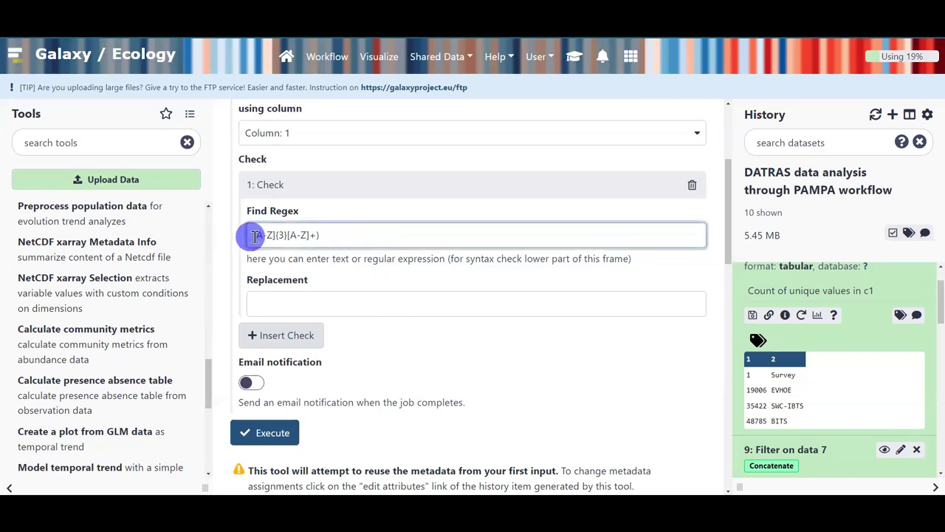
text(()
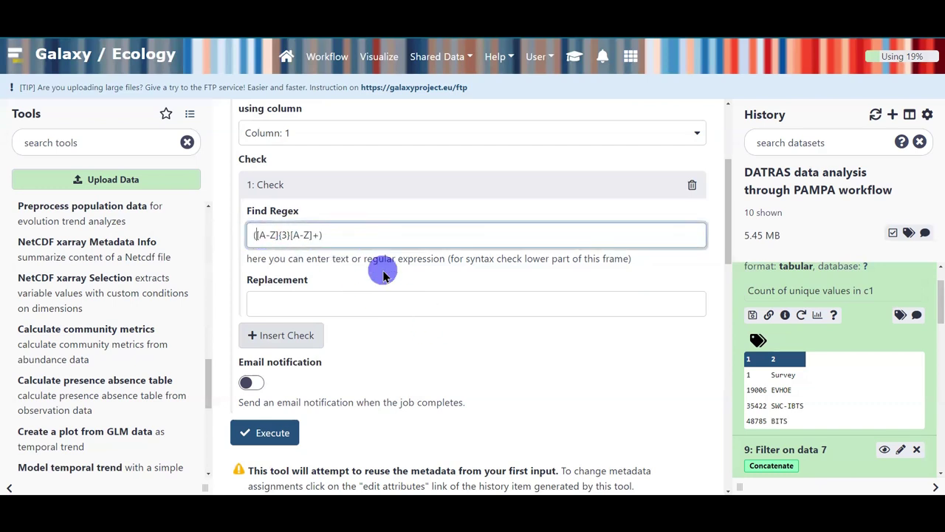
Set the check's Replacement to \1- so a hyphen follows the captured survey name
click(286, 299)
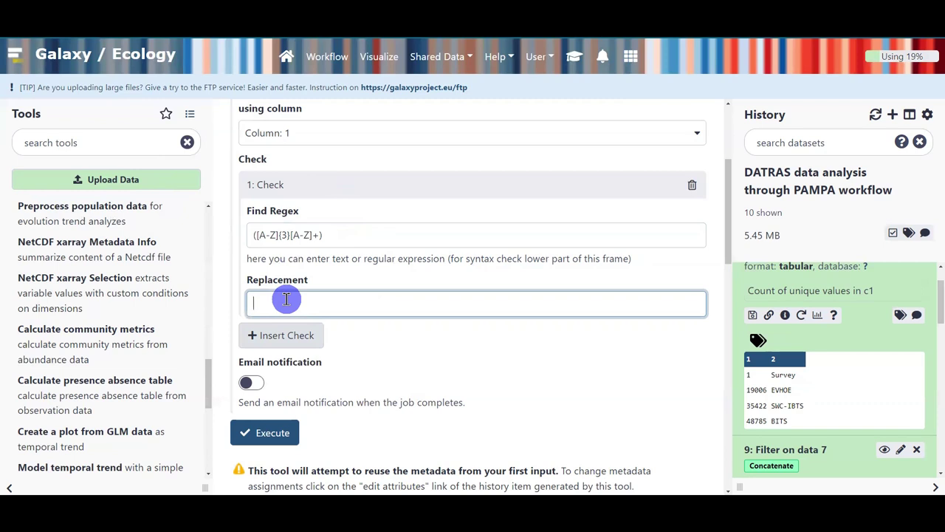
text(\1)
click(325, 235)
click(250, 238)
click(274, 303)
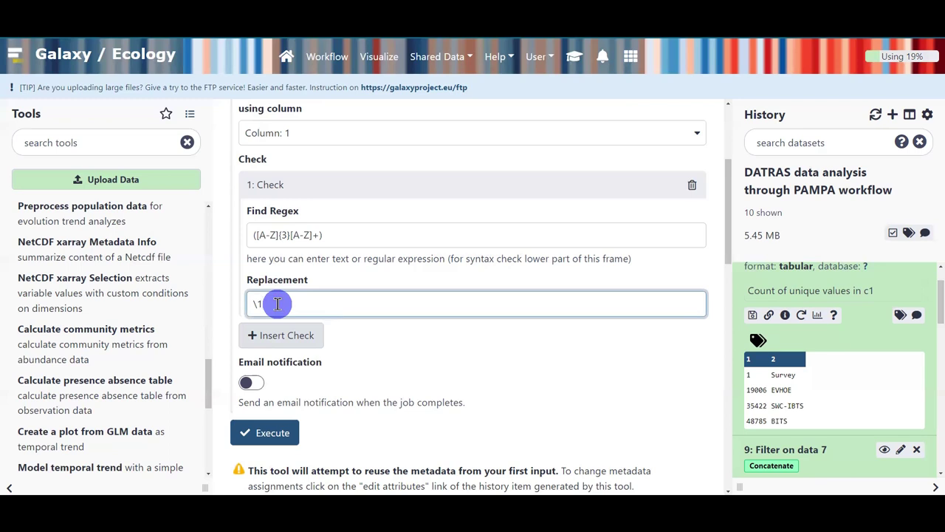
text(\1-)
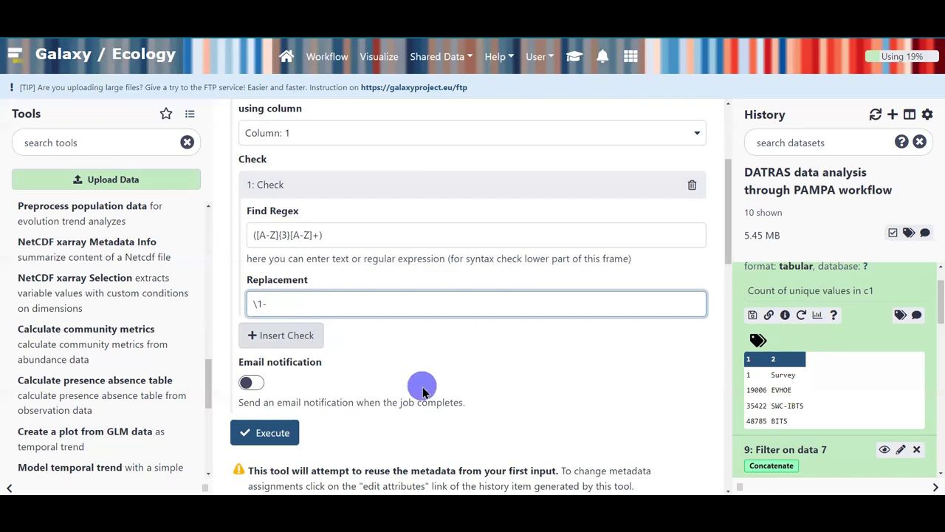
Collapse the Count on data 9 preview and review the tool's selected datasets, column and check values
scroll(816, 393, up, 1)
click(839, 295)
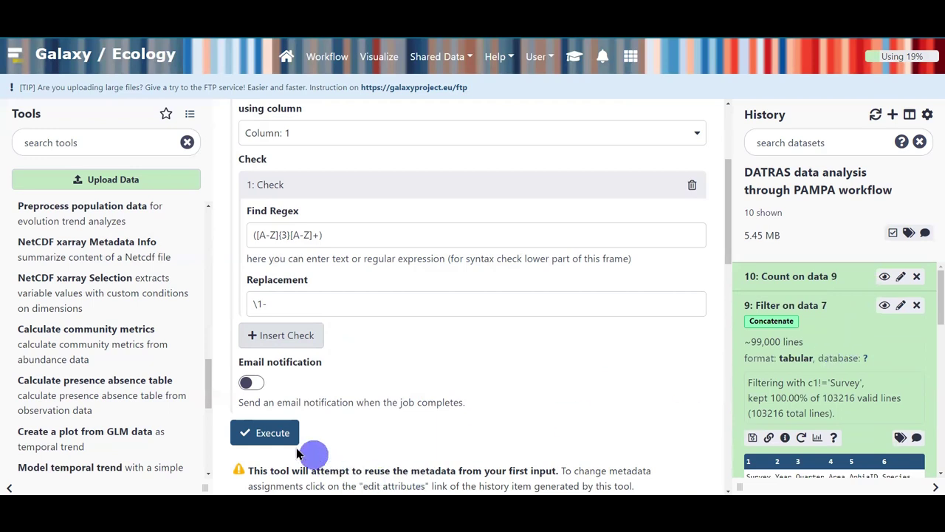
scroll(441, 465, up, 1)
scroll(443, 466, up, 3)
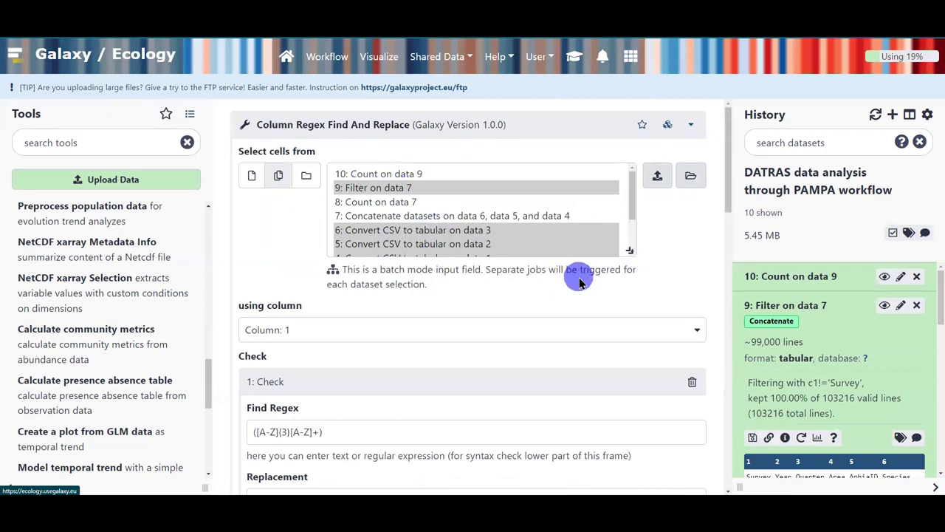
scroll(559, 249, down, 3)
scroll(510, 244, up, 3)
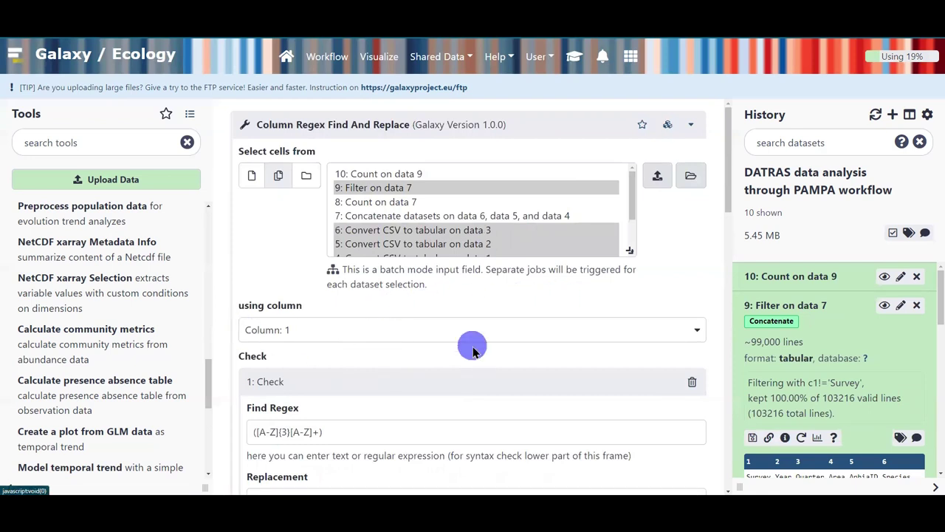
scroll(471, 347, down, 3)
scroll(746, 436, down, 1)
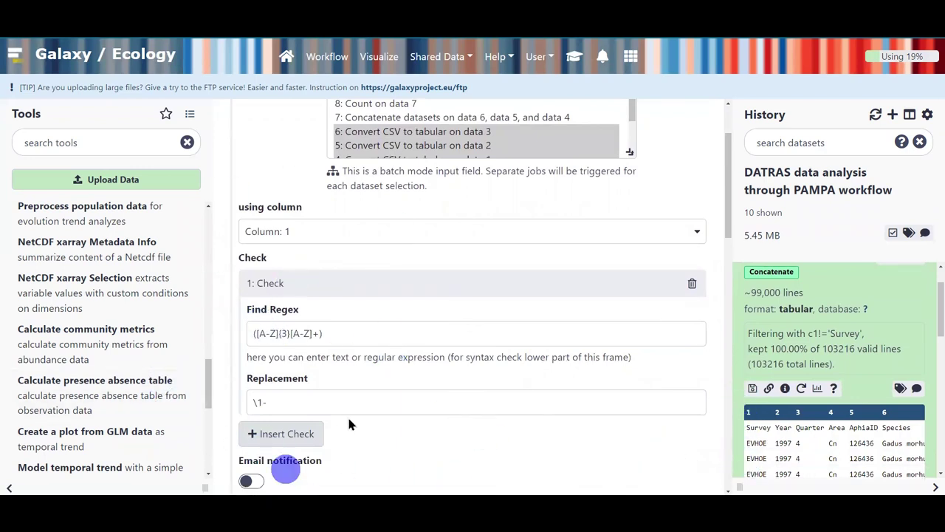
scroll(351, 424, down, 3)
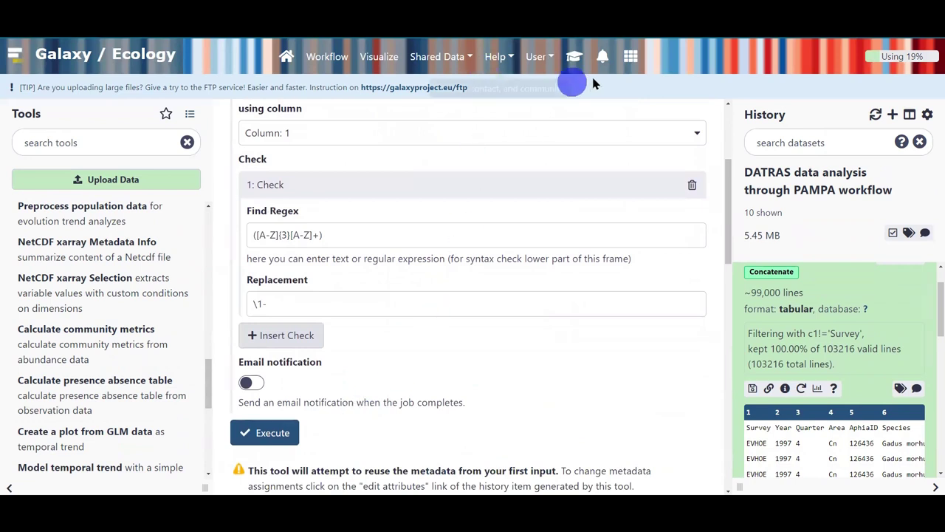
Check the regex parameters against the training tutorial and run Column Regex Find And Replace on the selected datasets
click(574, 59)
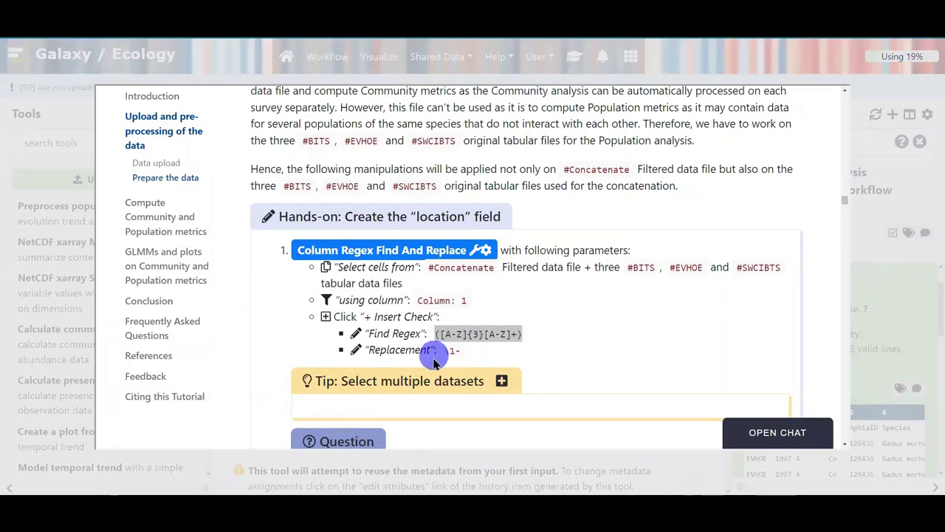
click(612, 469)
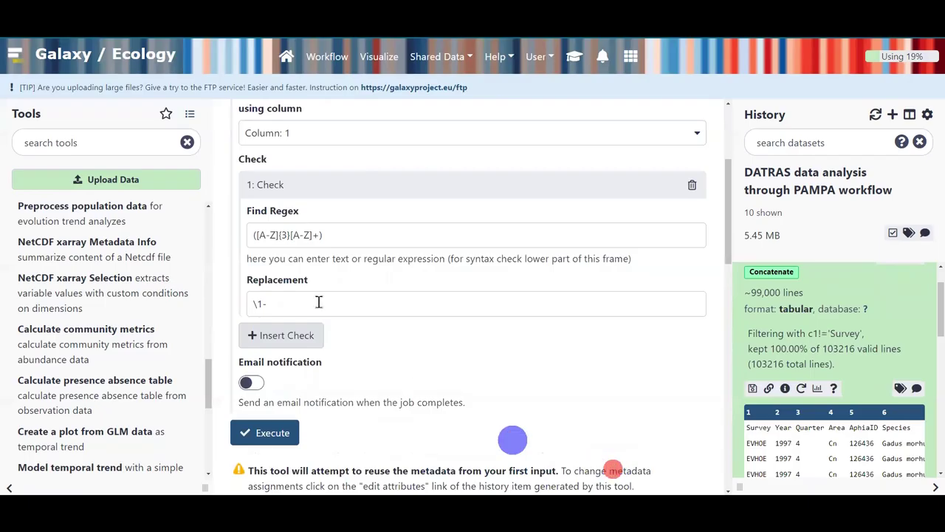
click(259, 436)
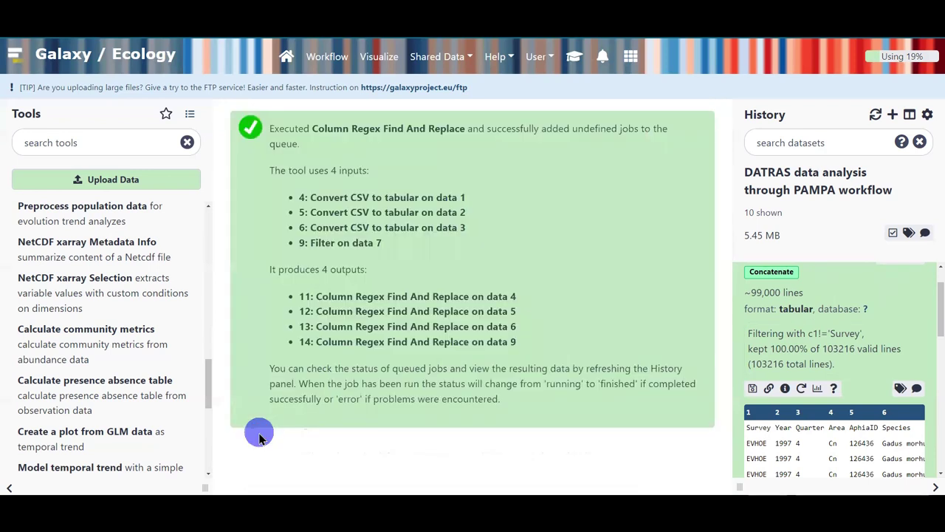
View Column Regex Find And Replace outputs 11 to 14 and check the Survey column values in each table
scroll(743, 422, up, 1)
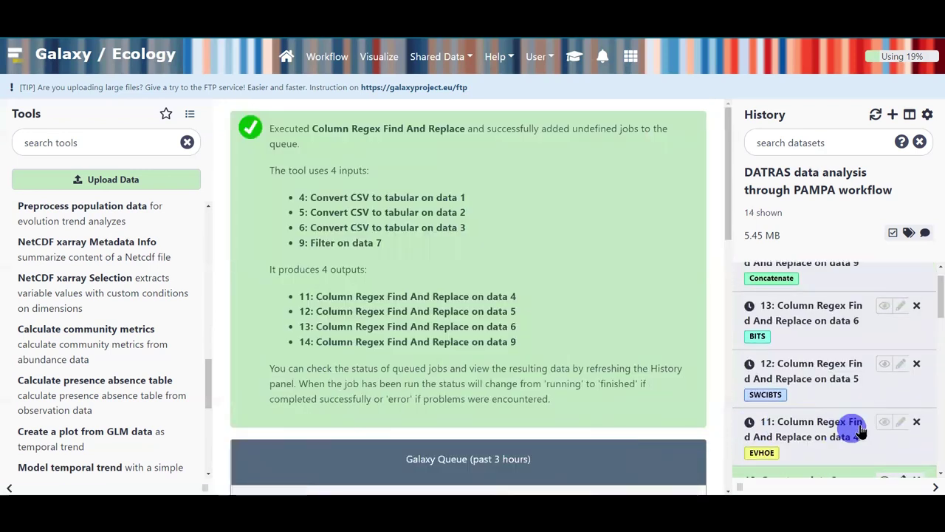
scroll(840, 421, up, 1)
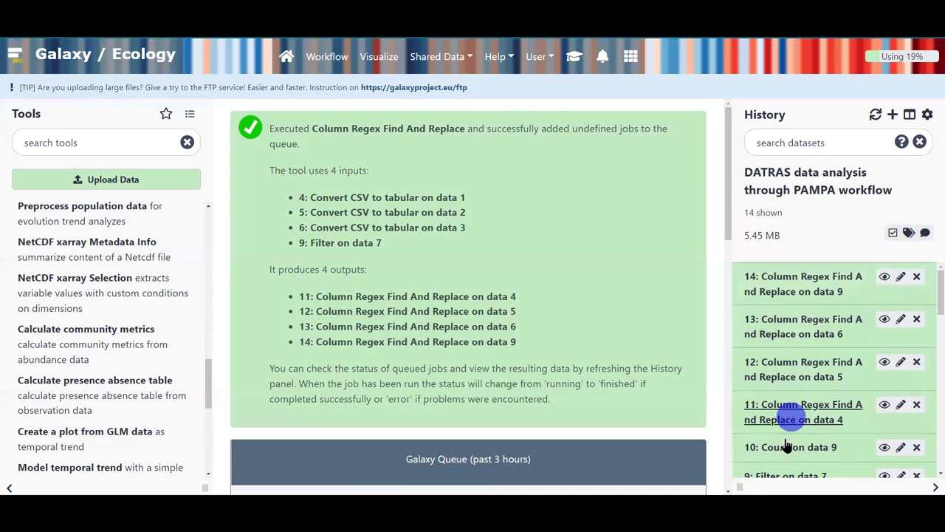
click(886, 407)
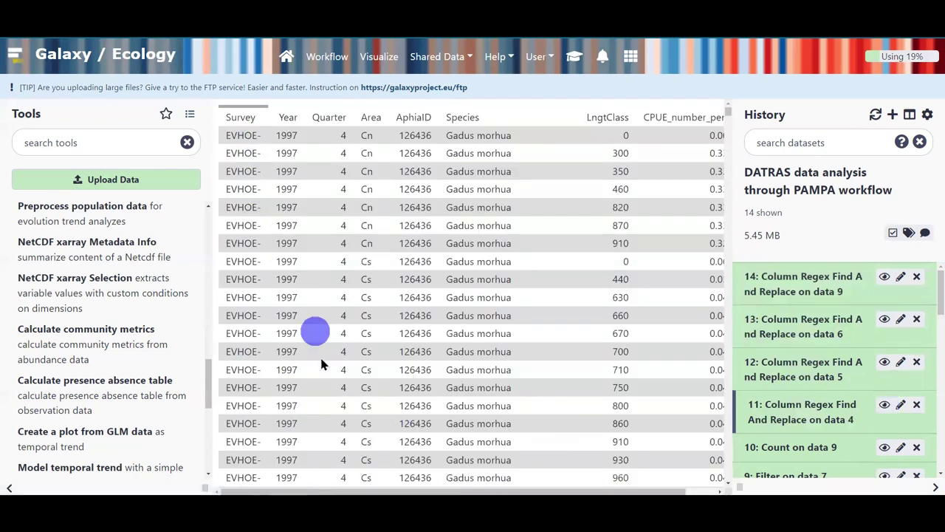
click(884, 363)
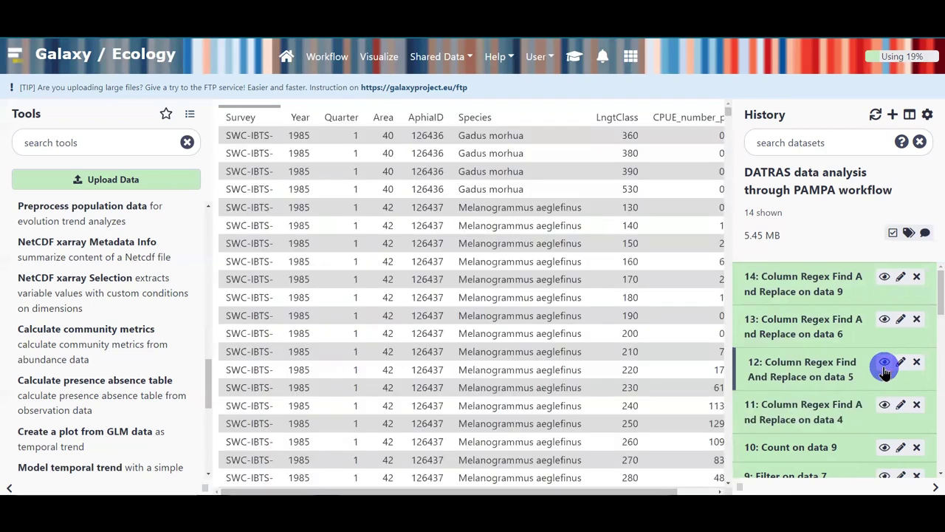
click(885, 319)
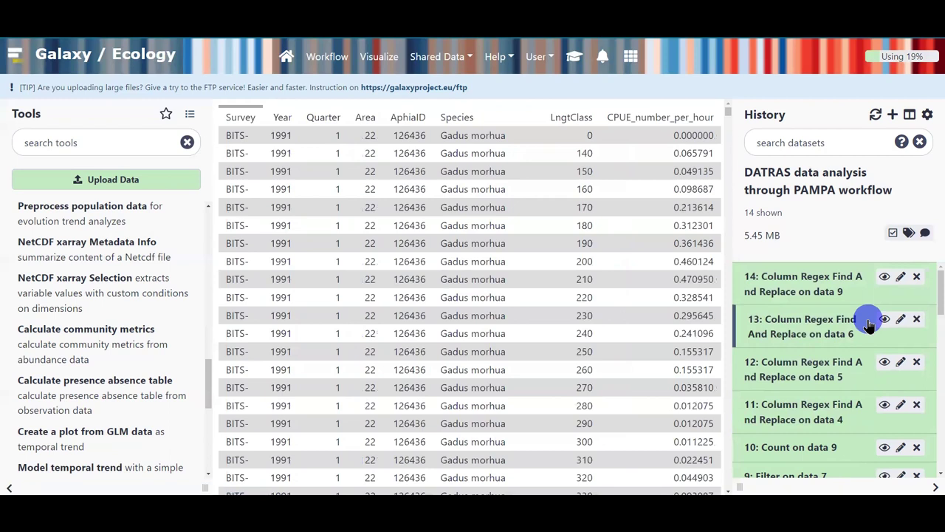
click(885, 278)
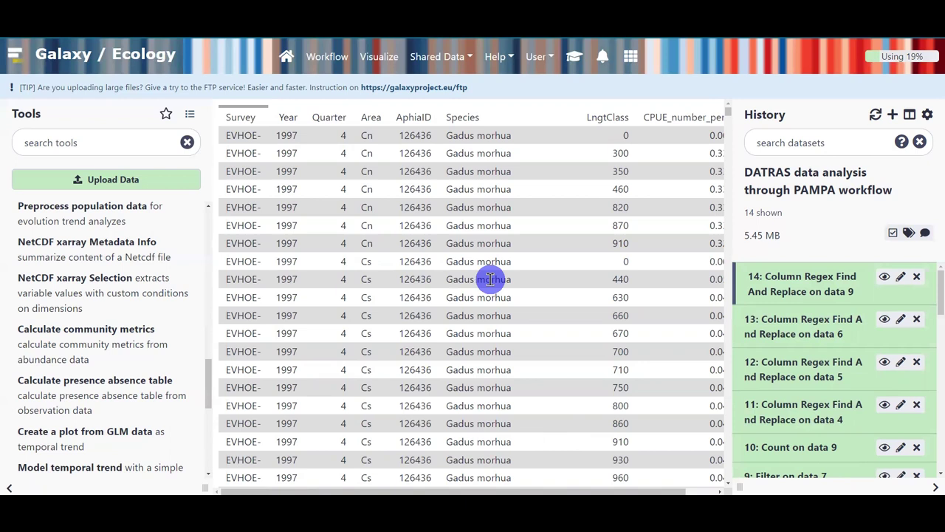
click(787, 280)
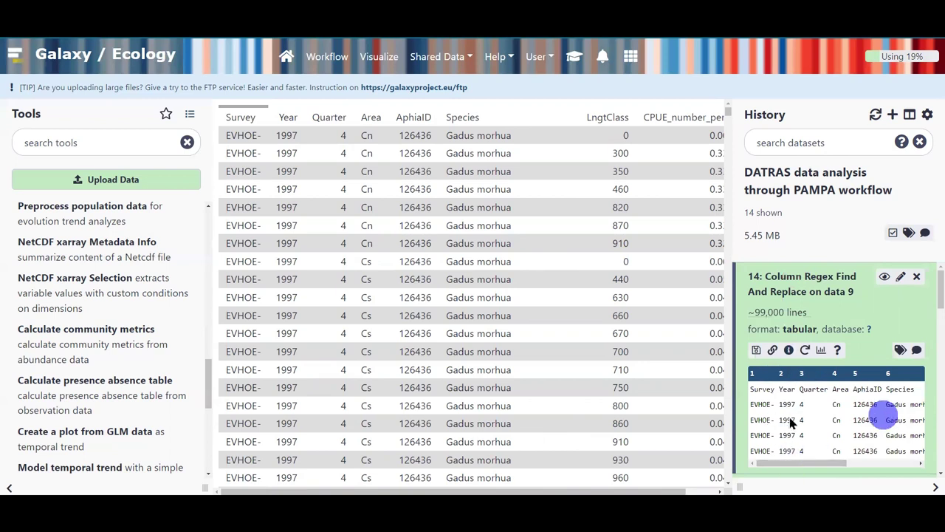
click(847, 296)
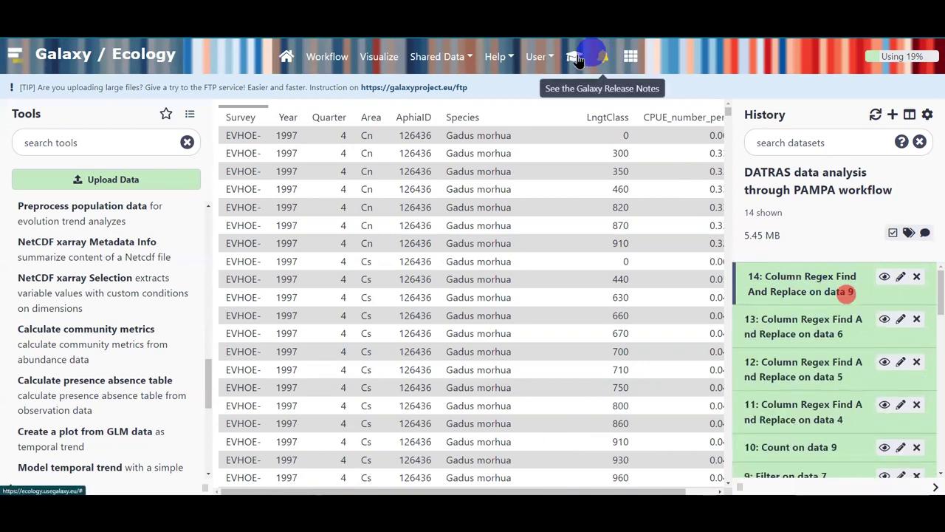
Open the Merge Columns tool from step 2 of the training tutorial's location field exercise
click(577, 56)
scroll(300, 338, down, 4)
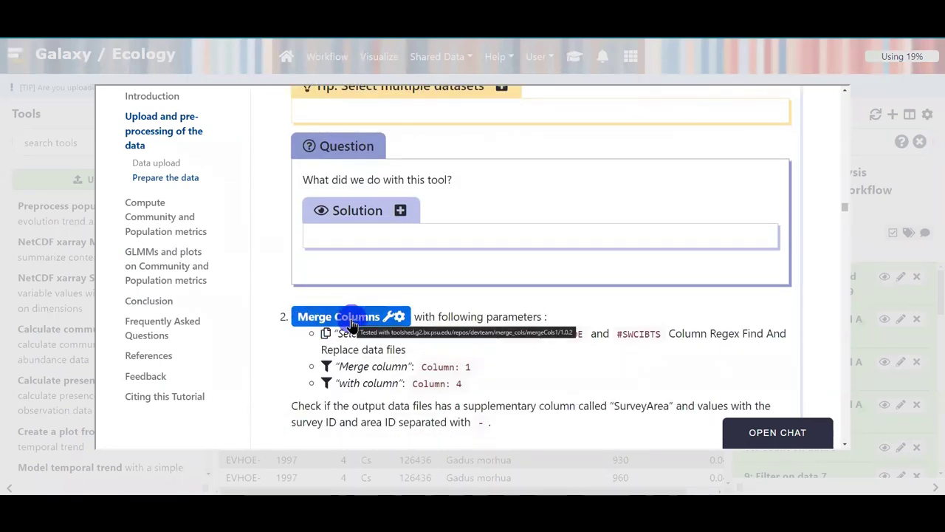
click(352, 321)
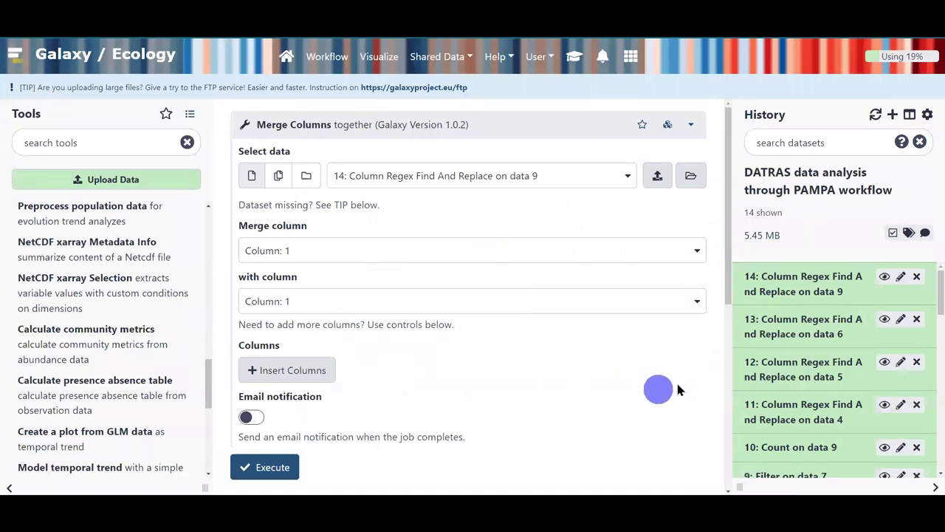
Refresh the history and select the four Column Regex Find And Replace datasets, 11 to 14, as batch input for Merge Columns
click(875, 116)
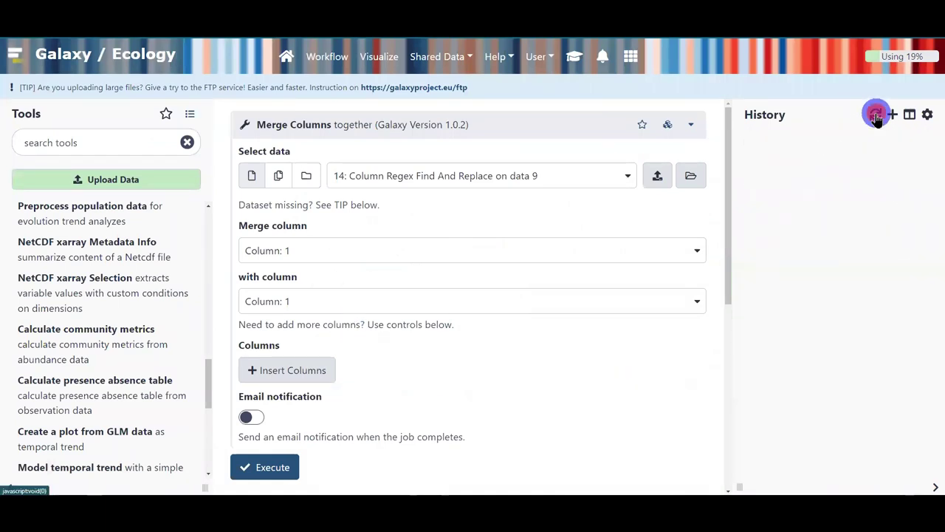
scroll(798, 414, down, 1)
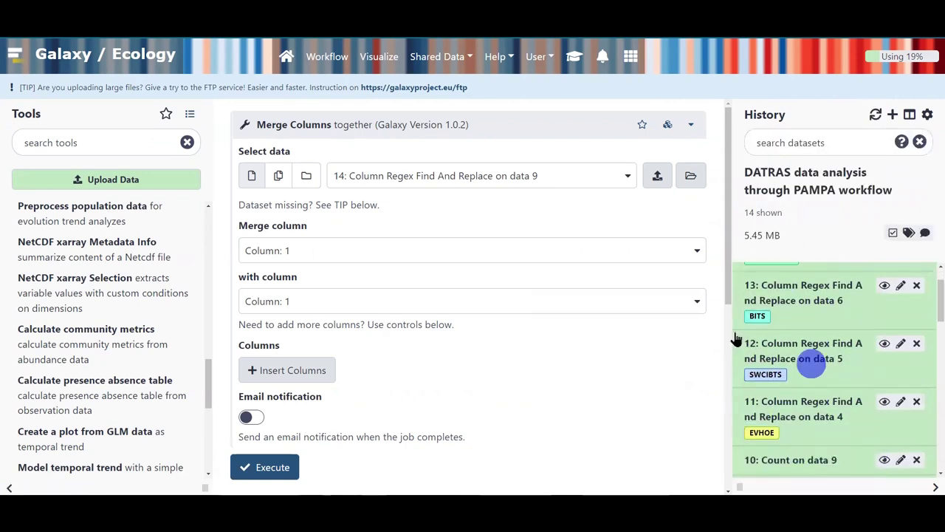
scroll(808, 354, up, 1)
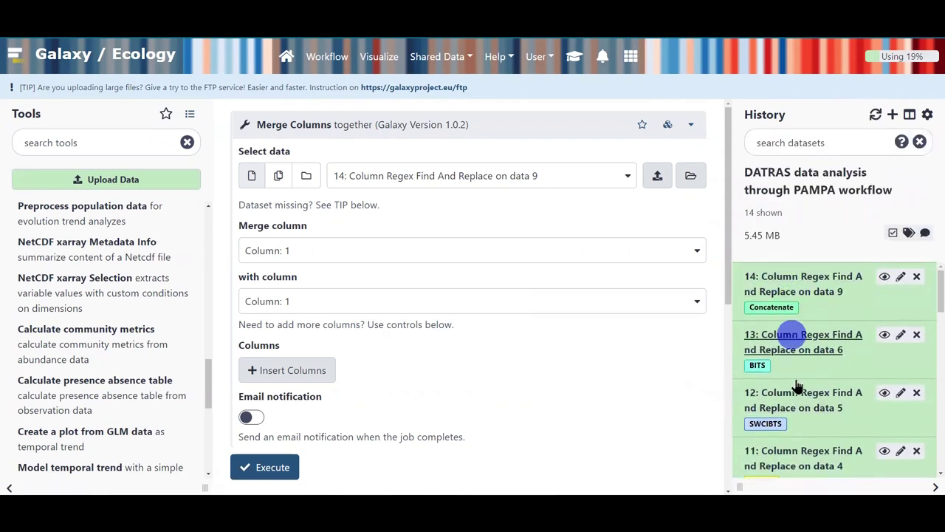
scroll(770, 448, down, 1)
scroll(780, 448, up, 1)
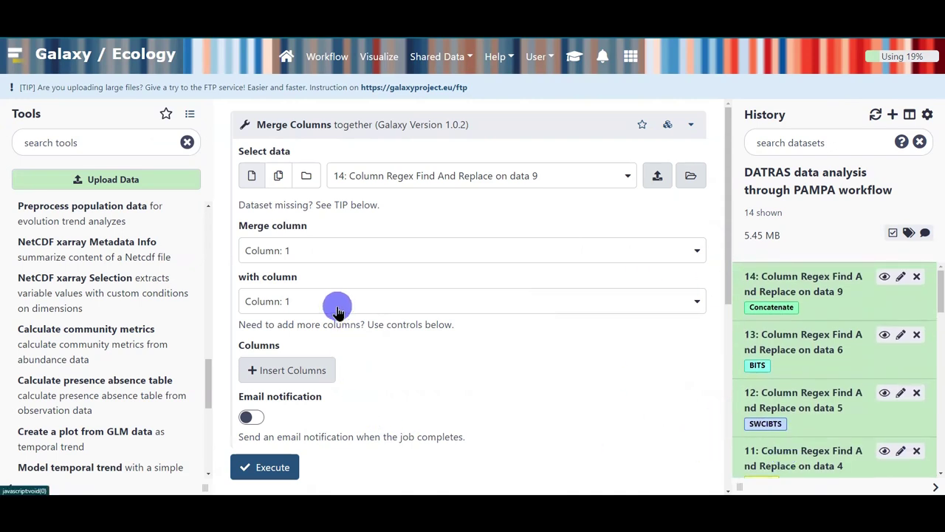
click(278, 178)
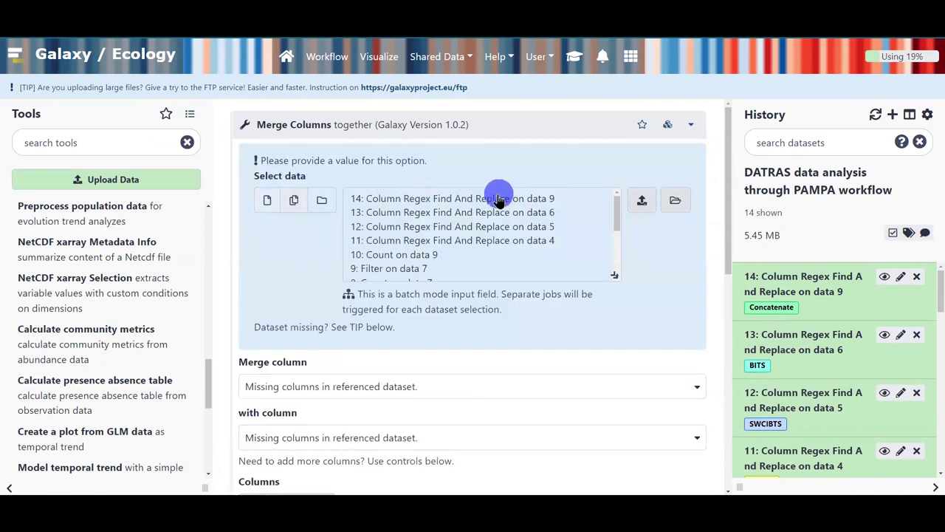
drag(497, 201, 490, 241)
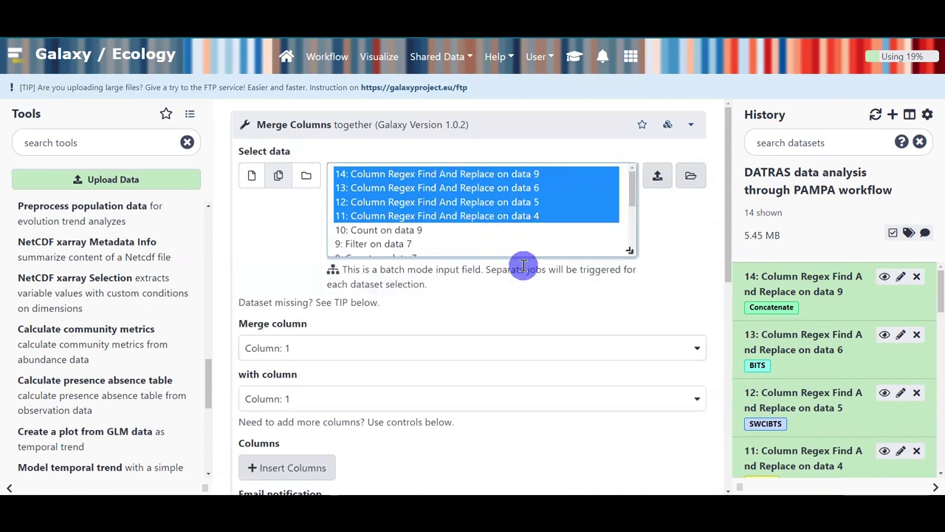
Preview dataset 14 to identify its Survey and Area columns, and set the column to merge with to Column: 4
click(780, 292)
scroll(797, 289, down, 1)
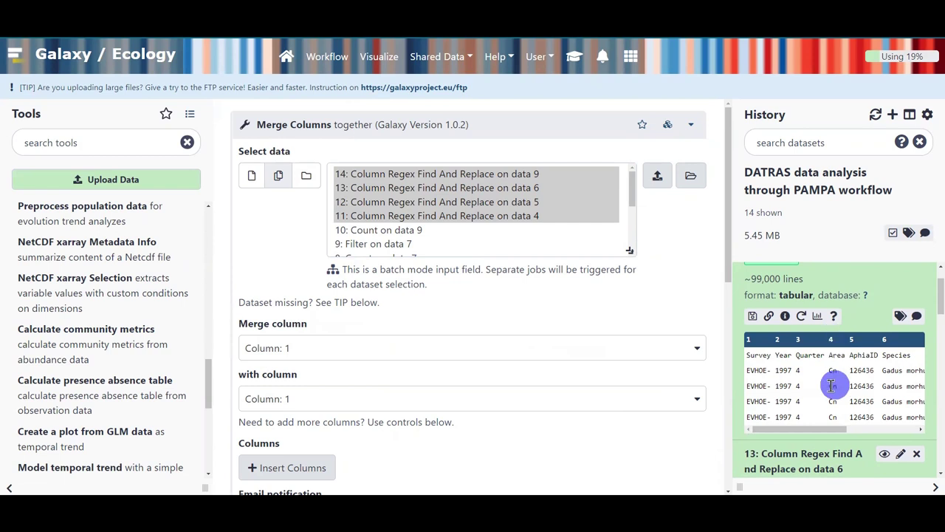
click(285, 397)
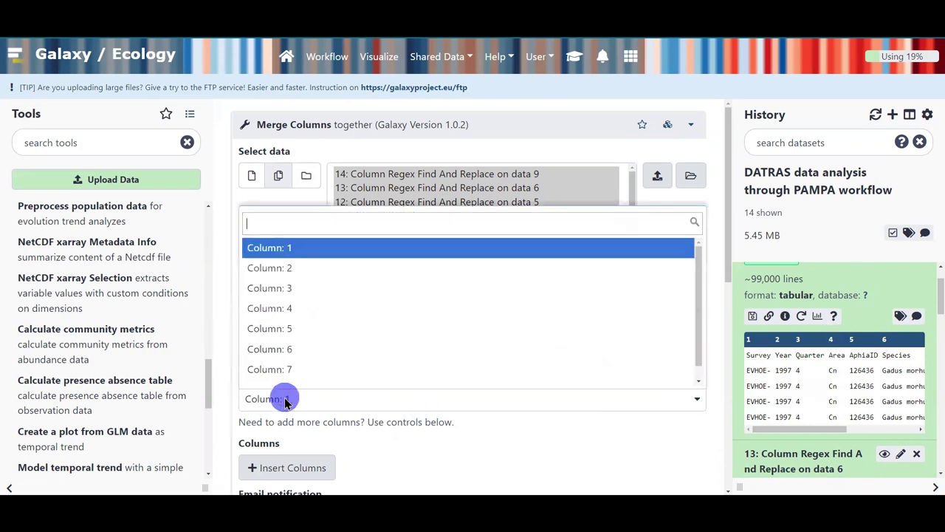
click(311, 301)
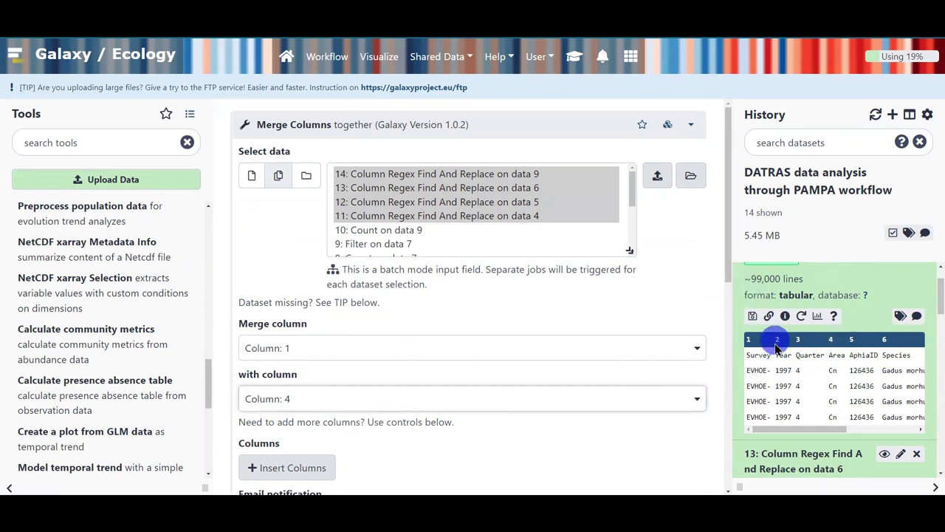
drag(750, 353, 751, 386)
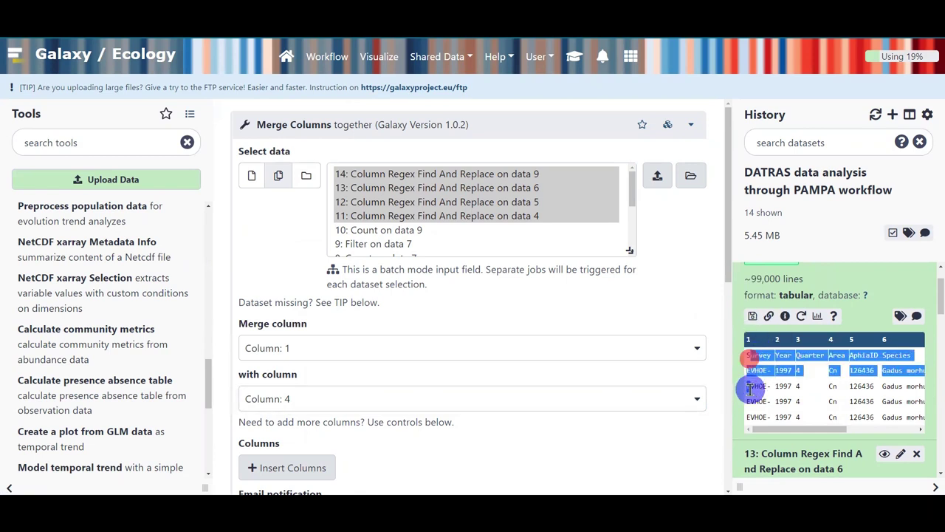
click(811, 410)
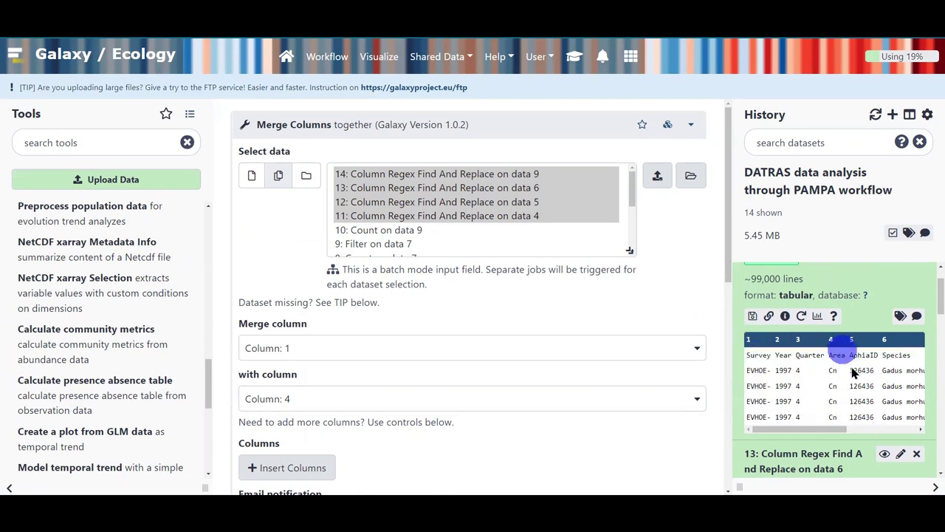
Review the merge settings, run Merge Columns on the four selected datasets and refresh the history
scroll(446, 462, down, 1)
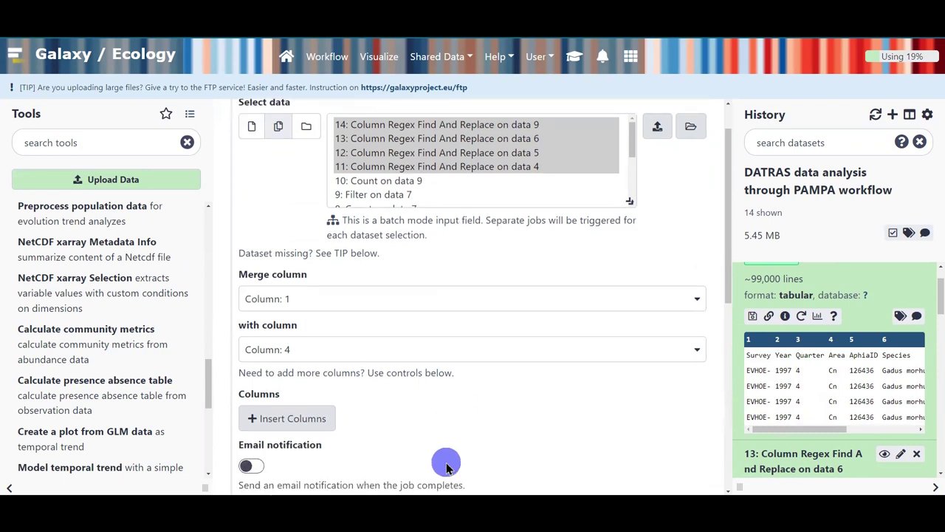
scroll(527, 491, up, 1)
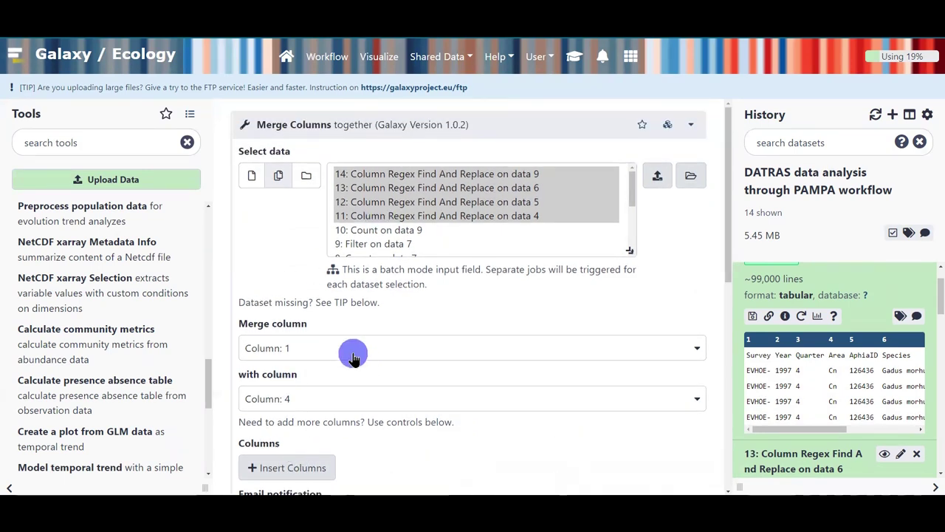
scroll(461, 401, down, 1)
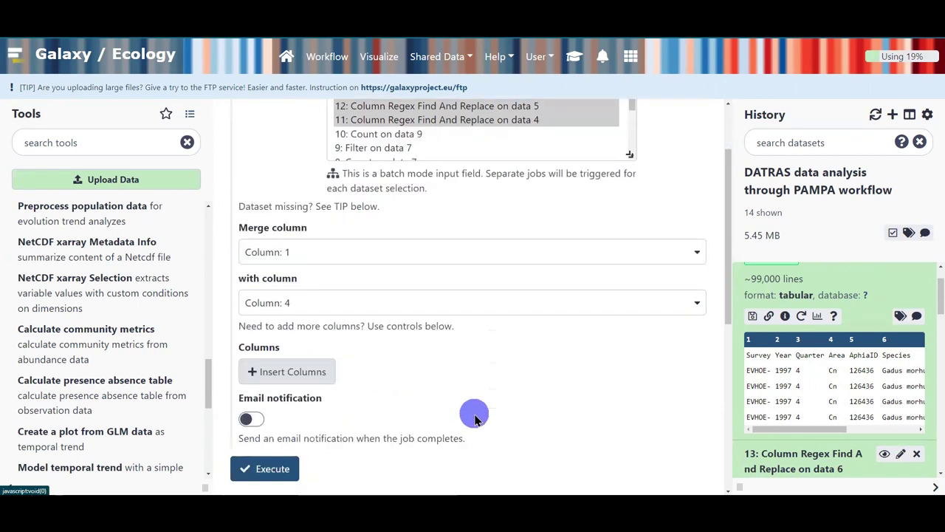
click(251, 466)
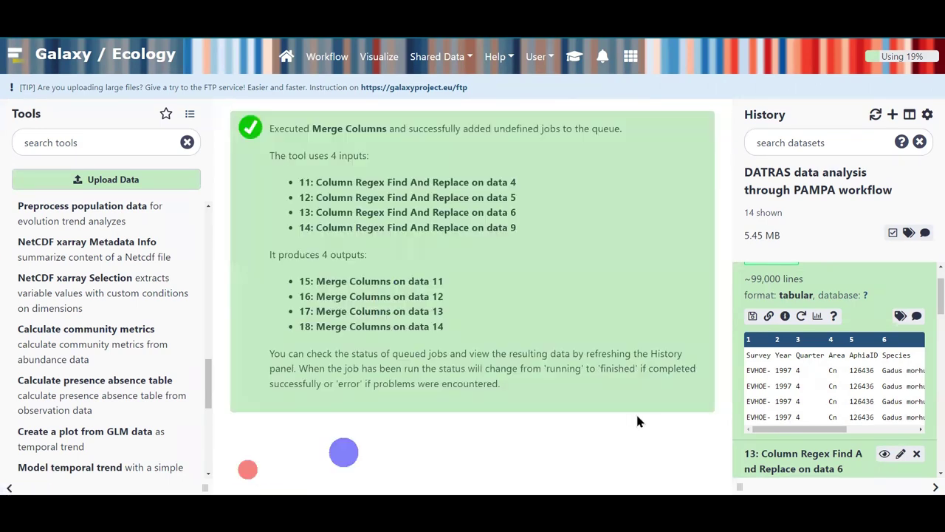
scroll(927, 376, up, 1)
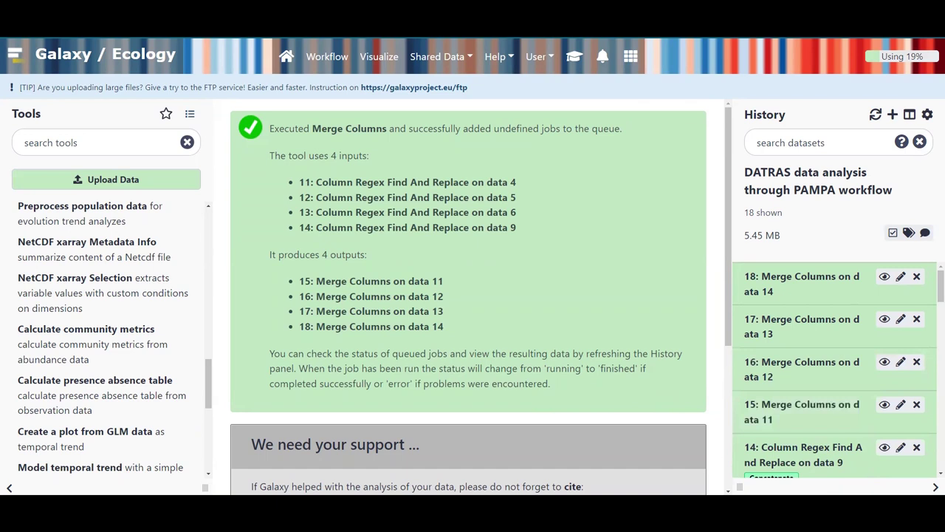
click(876, 114)
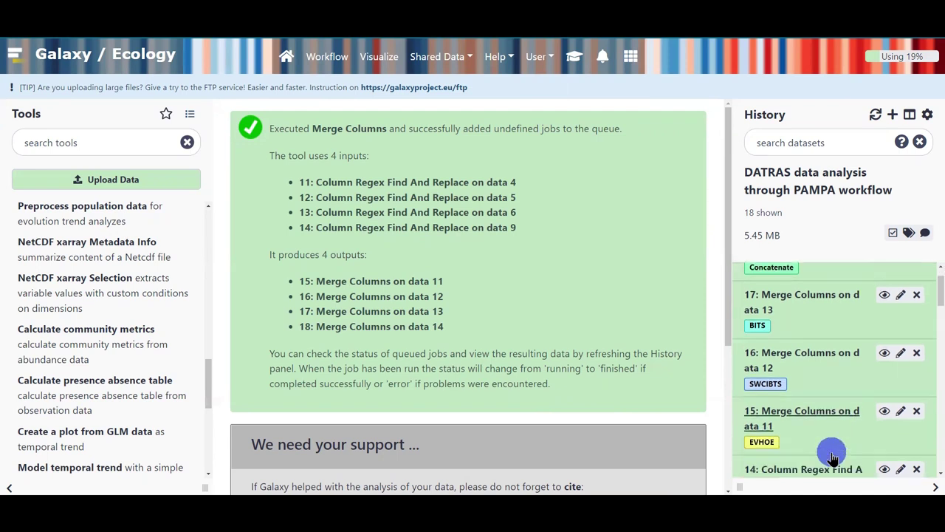
Expand the Merge Columns on data 11 output and check the survey and area parts of its SurveyArea values
scroll(837, 461, down, 1)
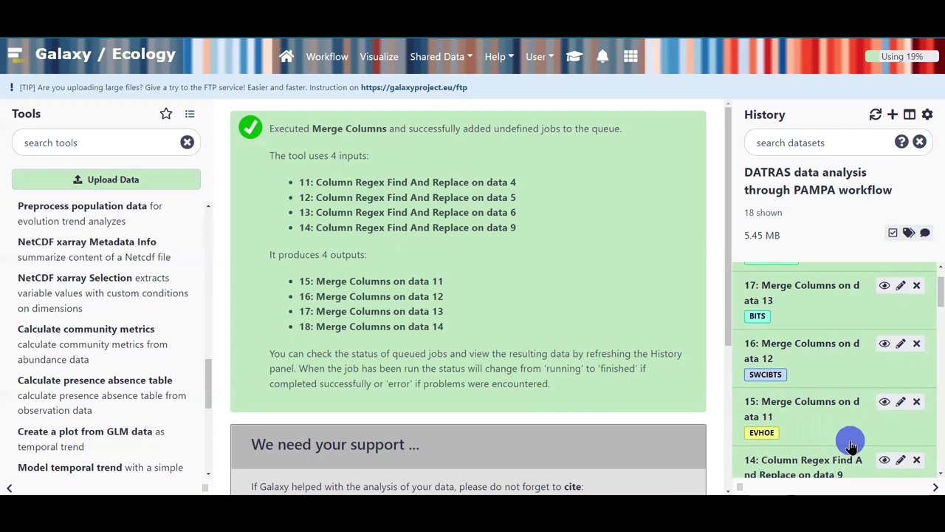
click(801, 408)
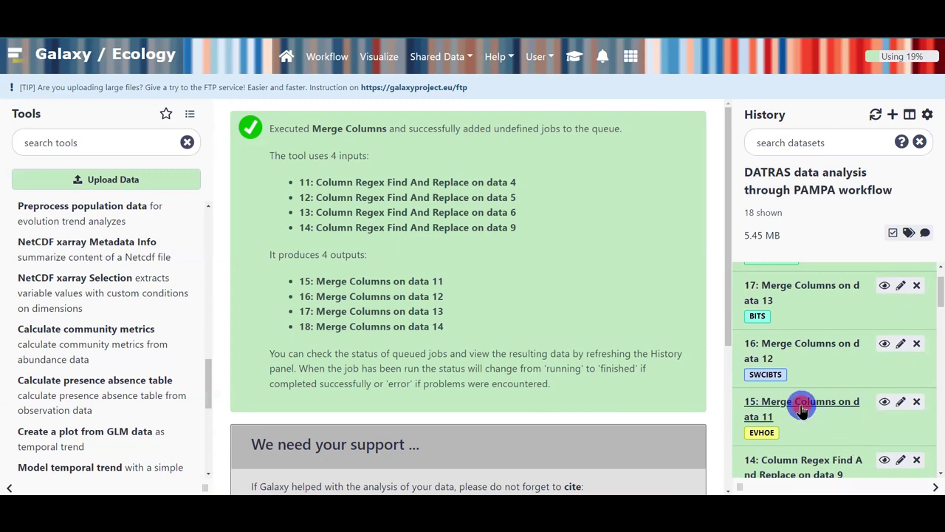
scroll(802, 410, down, 1)
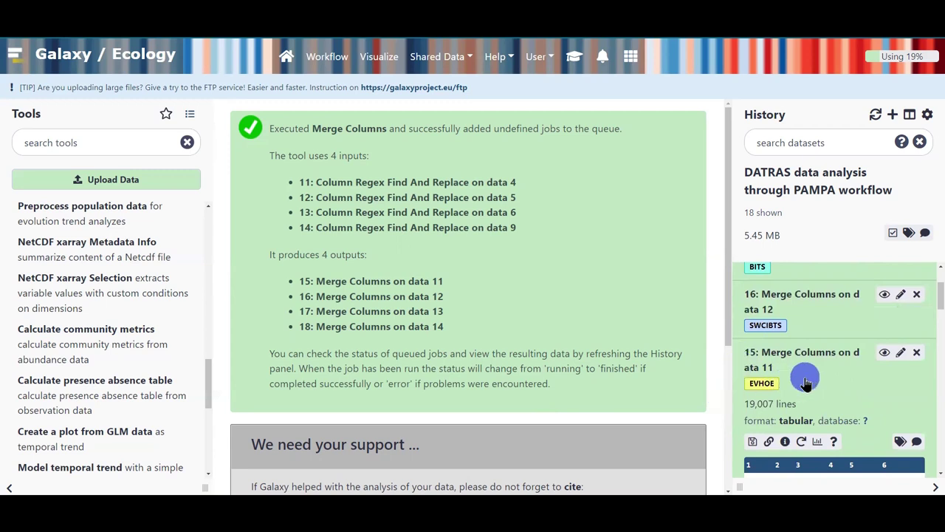
scroll(805, 413, down, 2)
drag(802, 450, 892, 456)
click(797, 450)
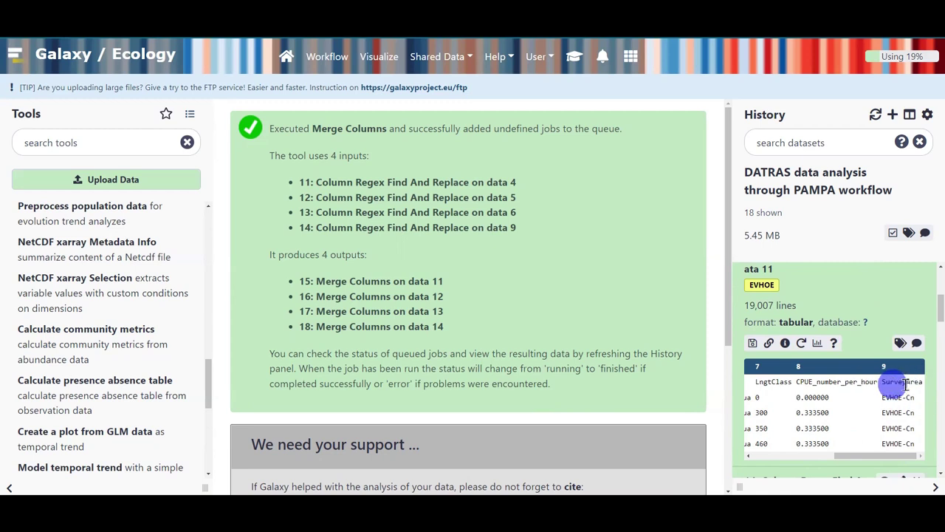
drag(883, 397, 897, 397)
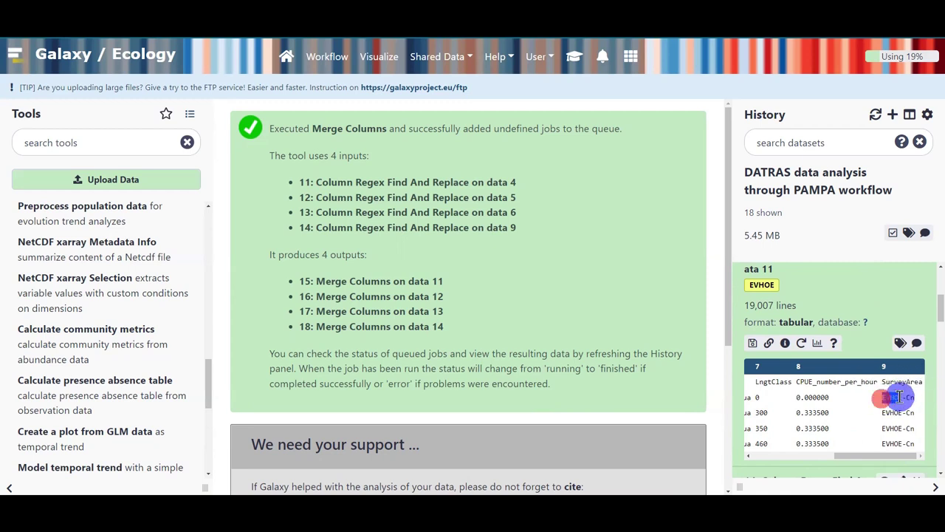
click(905, 397)
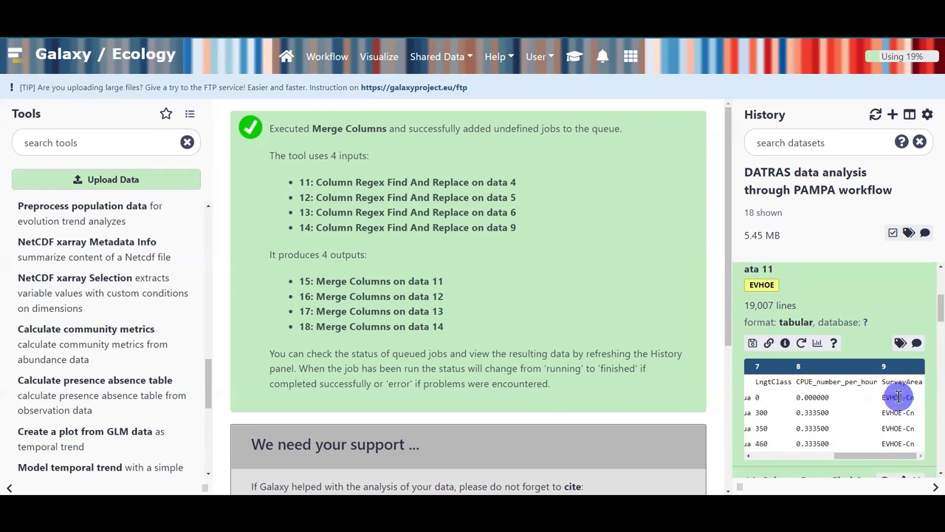
double_click(907, 397)
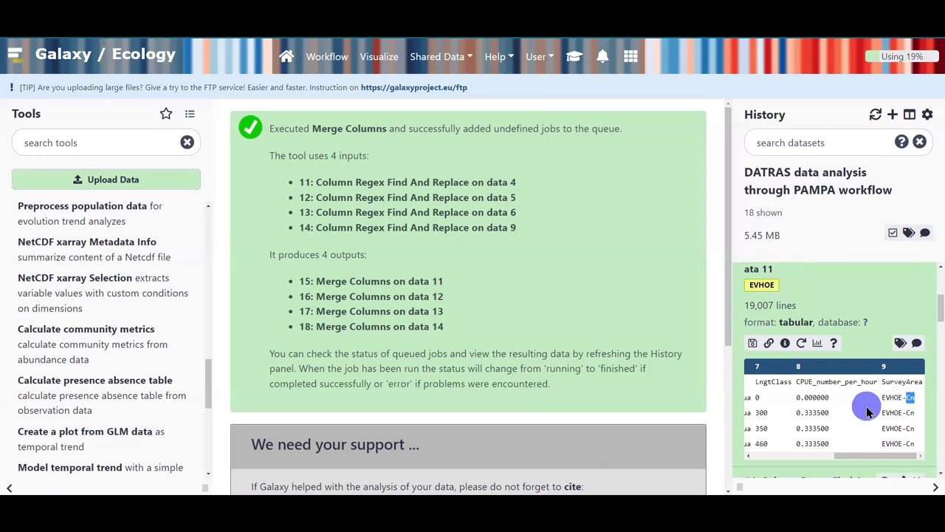
Expand Merge Columns outputs 16, 17 and 18 and check the SurveyArea column in each preview
scroll(874, 406, up, 5)
click(789, 397)
scroll(789, 399, down, 3)
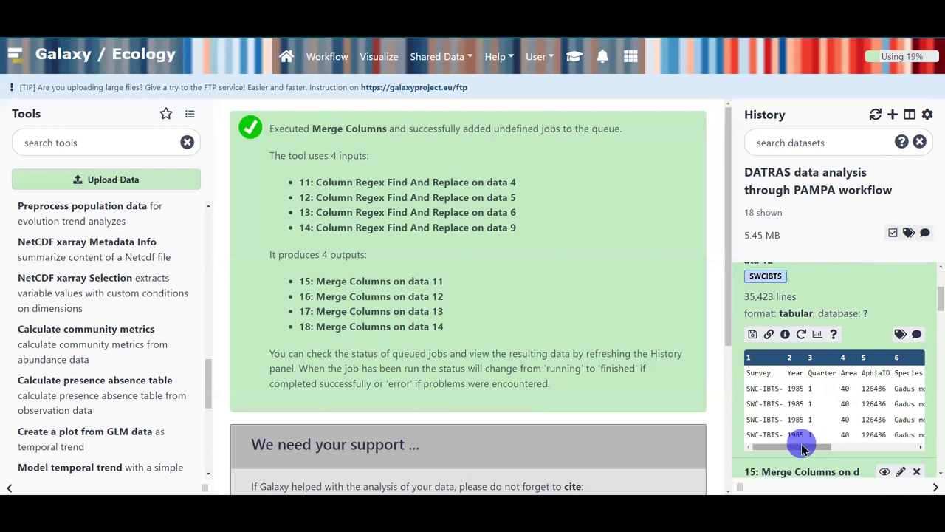
drag(800, 443, 916, 451)
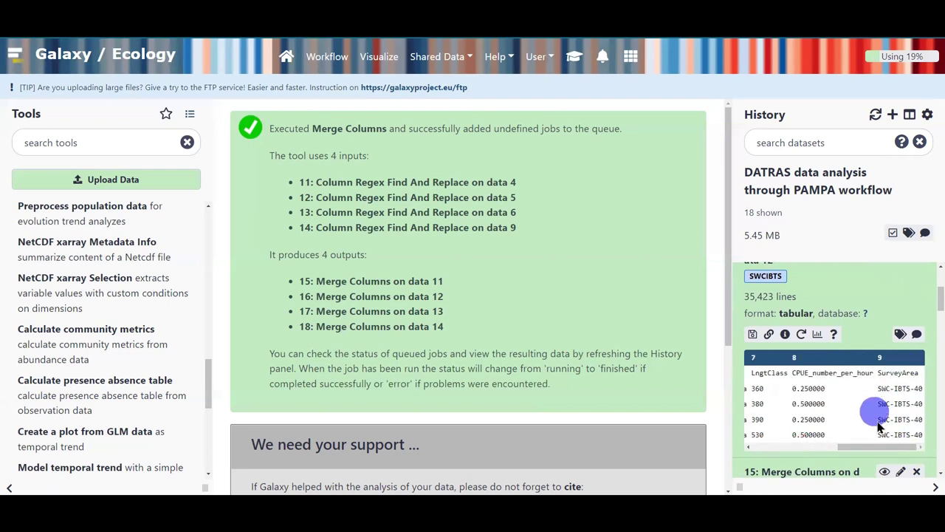
scroll(852, 435, up, 3)
click(812, 340)
scroll(834, 414, down, 3)
drag(817, 439, 929, 439)
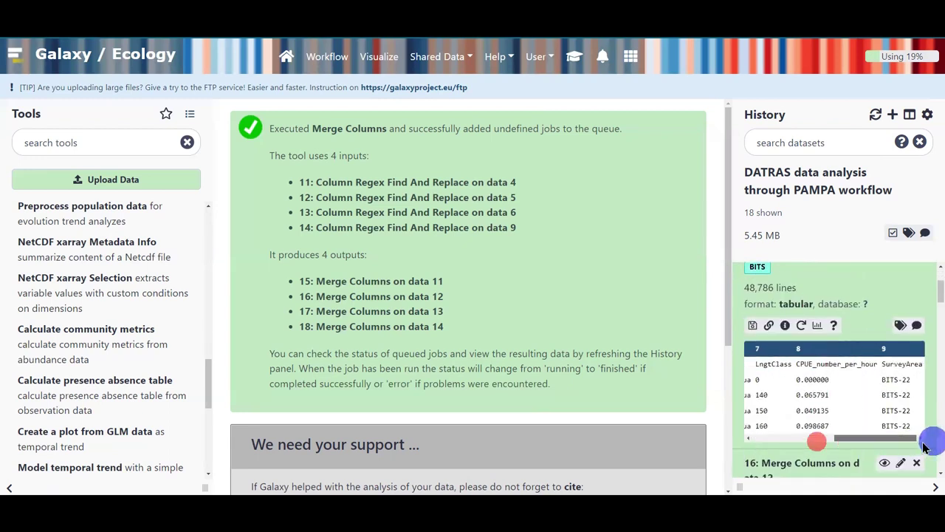
scroll(850, 384, up, 3)
click(826, 290)
scroll(851, 369, down, 1)
drag(806, 429, 897, 428)
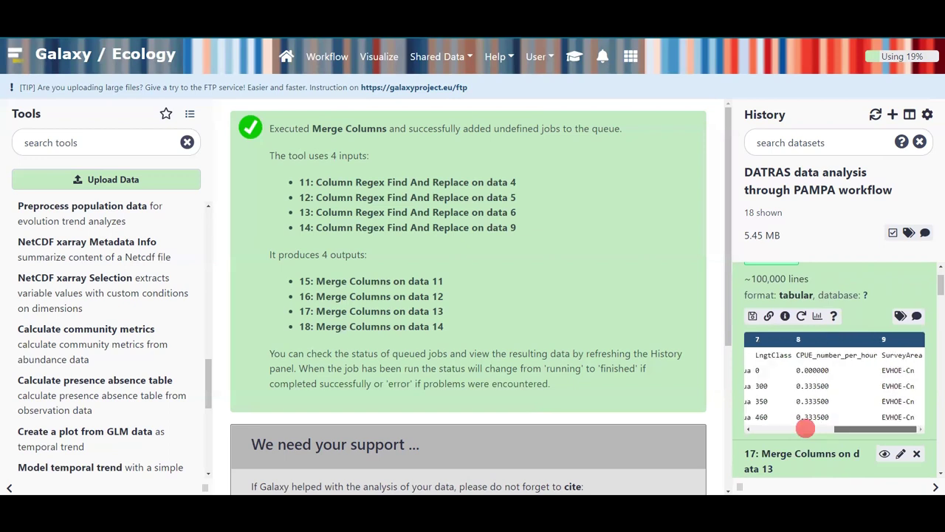
Collapse the previews of the four Merge Columns outputs in the history
scroll(894, 391, up, 2)
click(833, 283)
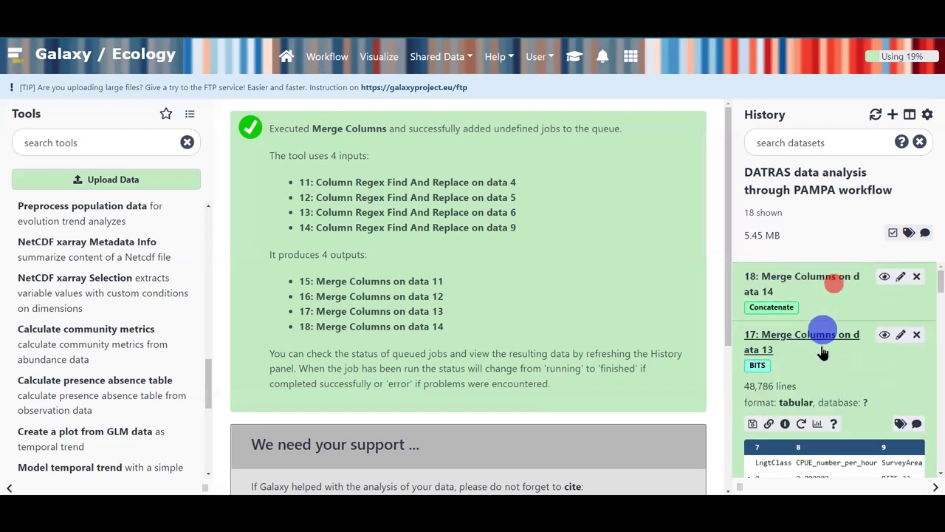
click(822, 351)
click(823, 395)
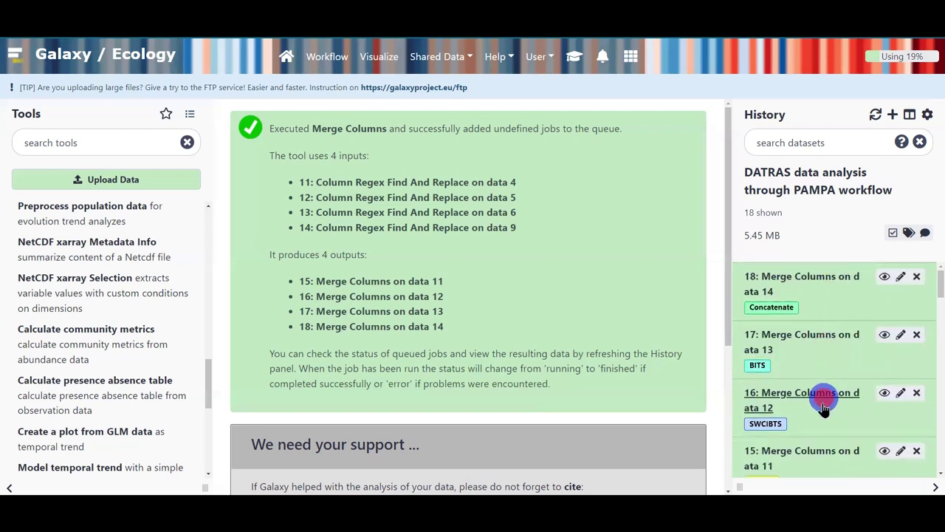
click(816, 458)
scroll(861, 375, down, 1)
scroll(863, 369, up, 1)
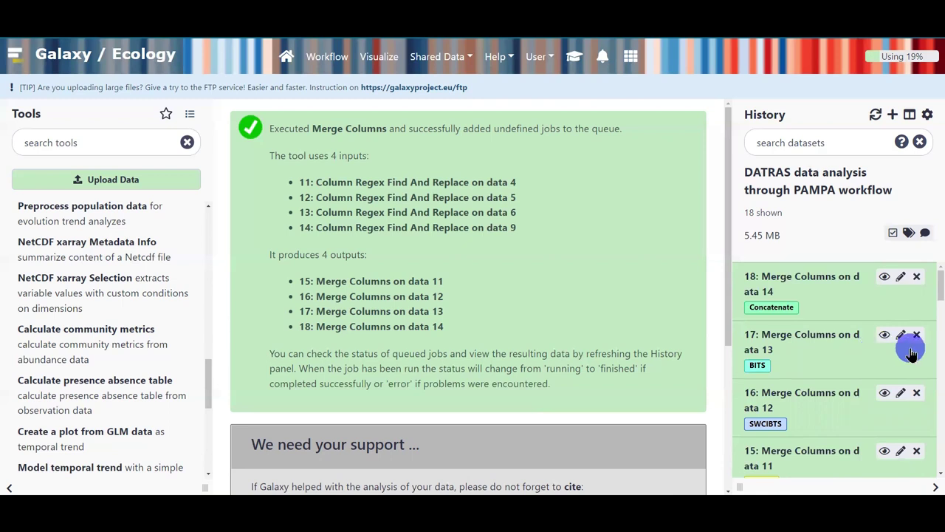
Review the training tutorial's Change column names exercise and open its Regex Find And Replace tool
click(574, 57)
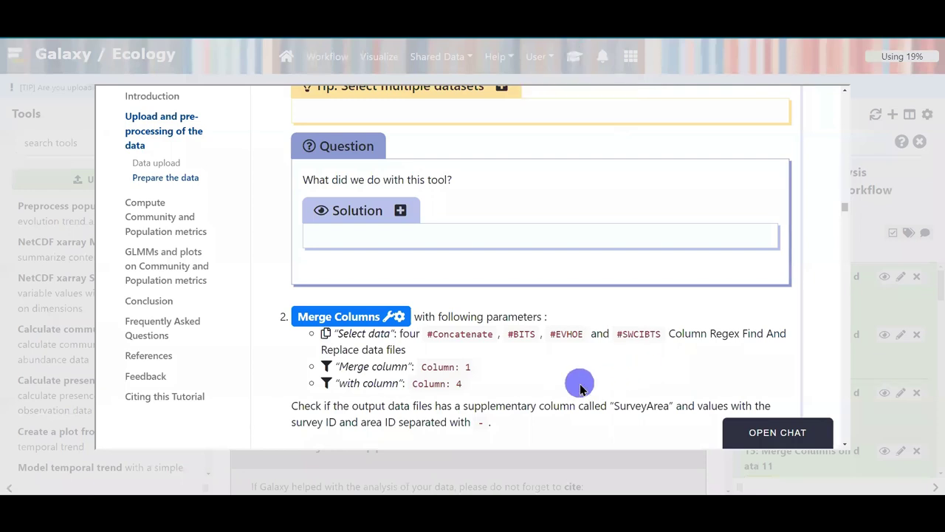
scroll(580, 380, down, 3)
scroll(577, 379, down, 2)
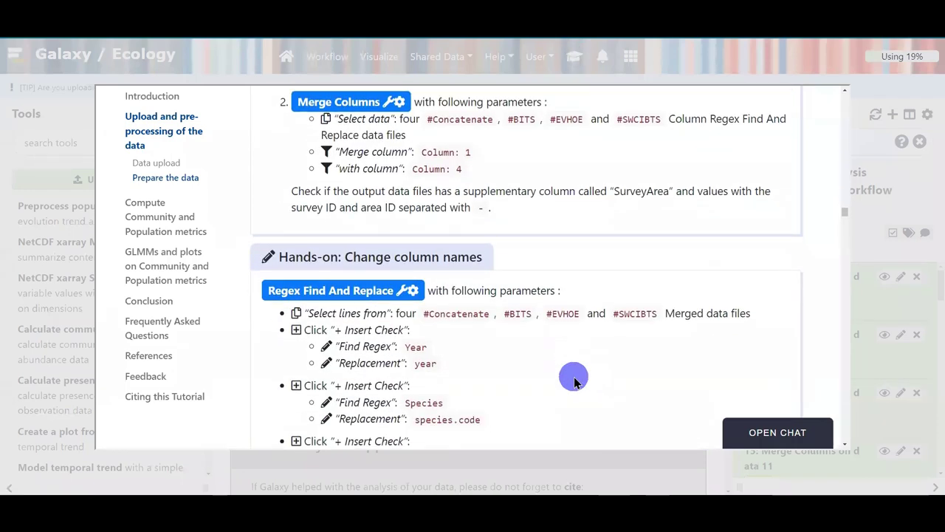
scroll(574, 380, down, 1)
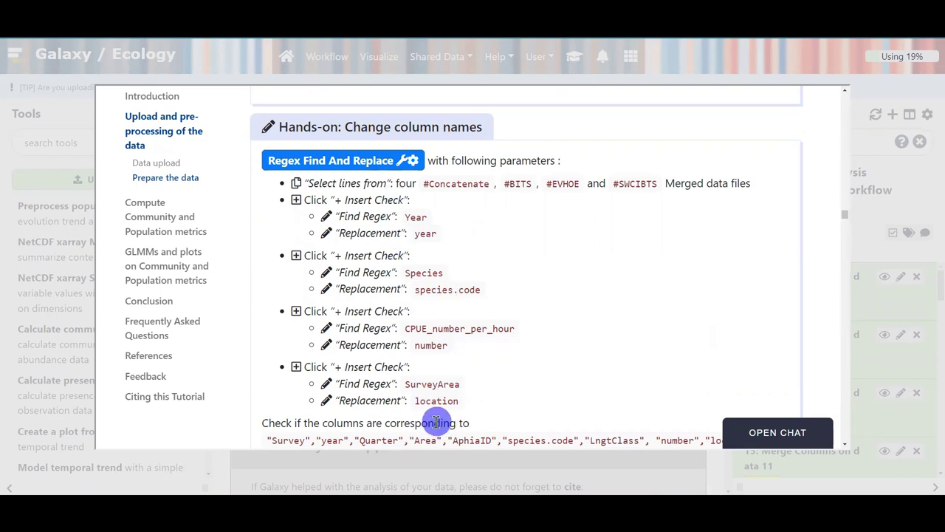
click(288, 166)
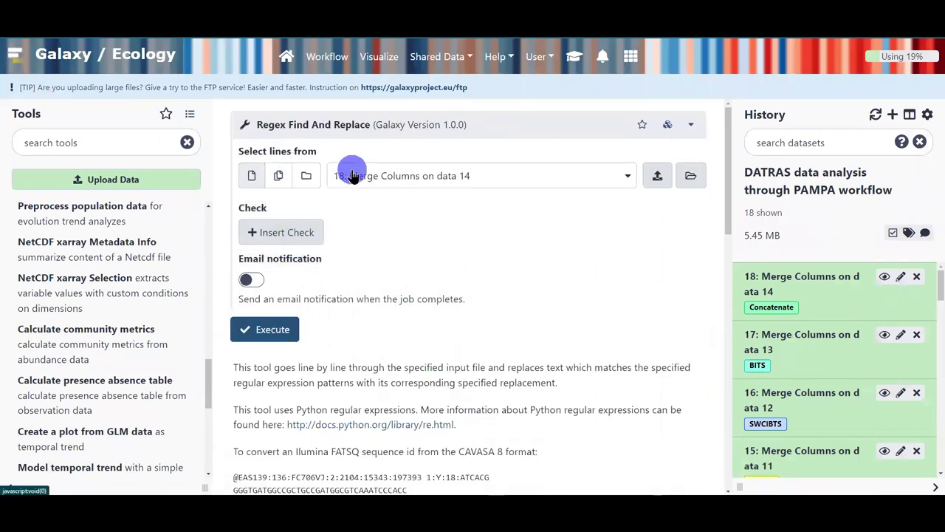
Select Merge Columns outputs 15 to 18 together as batch inputs for Regex Find And Replace
click(277, 178)
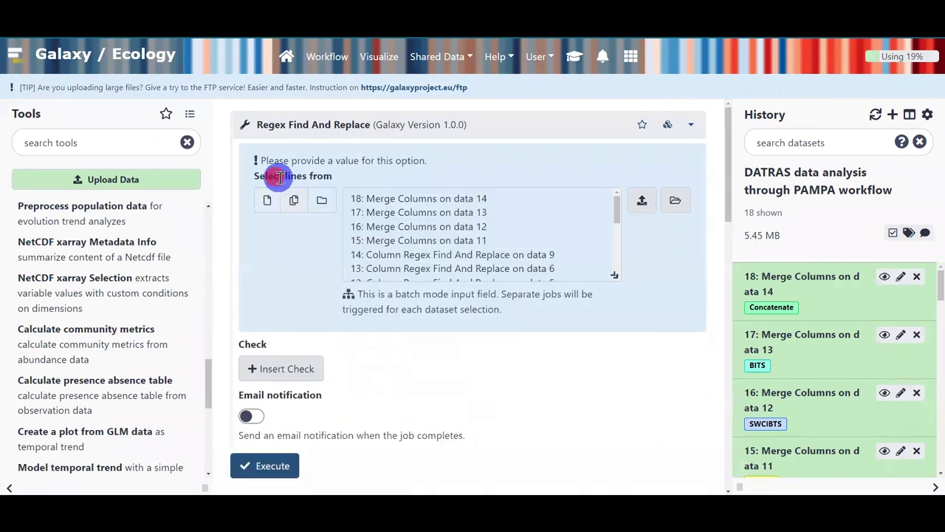
click(484, 200)
drag(484, 203, 489, 240)
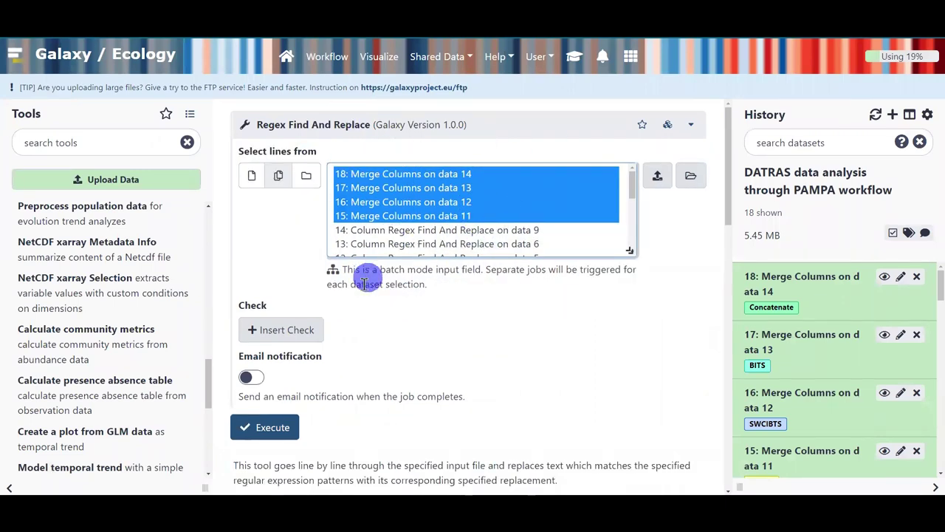
Add a first check and set its find regex to Year, copied from the training tutorial
click(277, 330)
scroll(414, 330, down, 2)
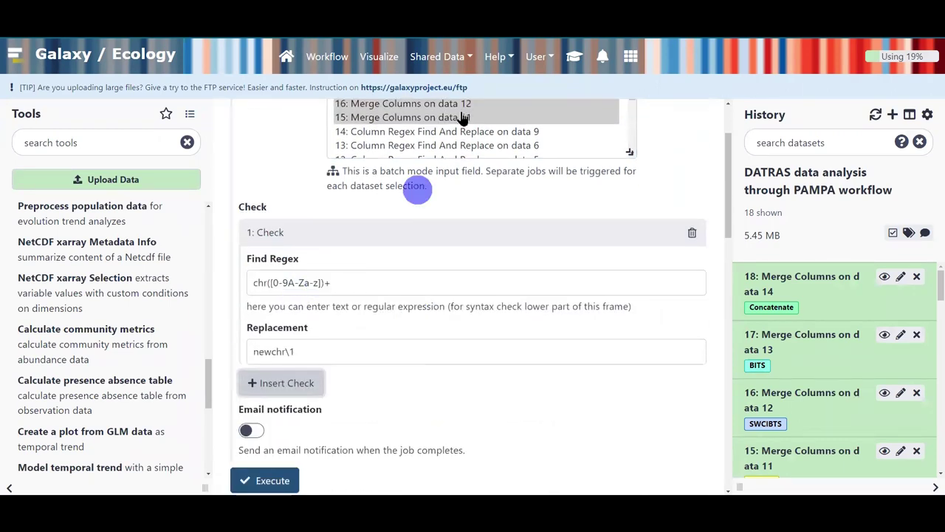
click(573, 56)
double_click(416, 217)
key(ctrl+c)
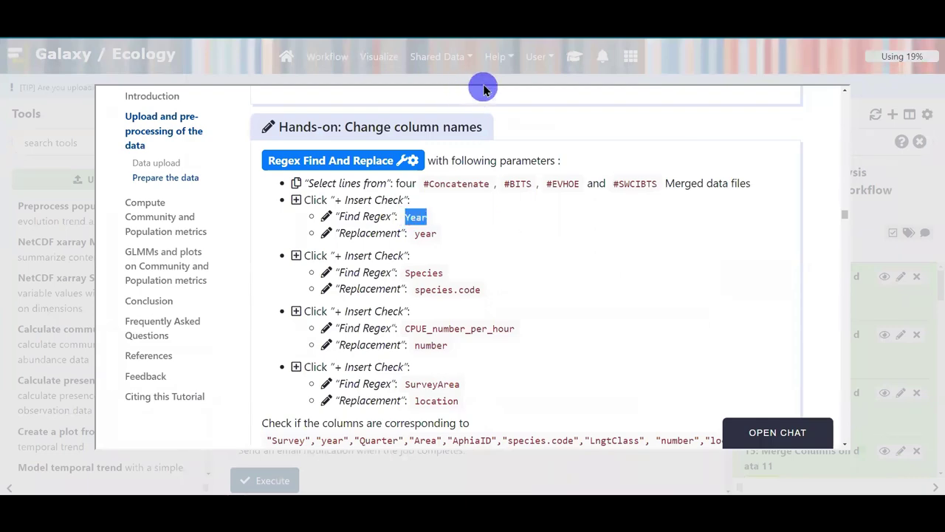
click(482, 76)
double_click(358, 280)
triple_click(358, 281)
key(ctrl+v)
Copy year from the training tutorial and set it as the first check's replacement
click(578, 59)
triple_click(433, 234)
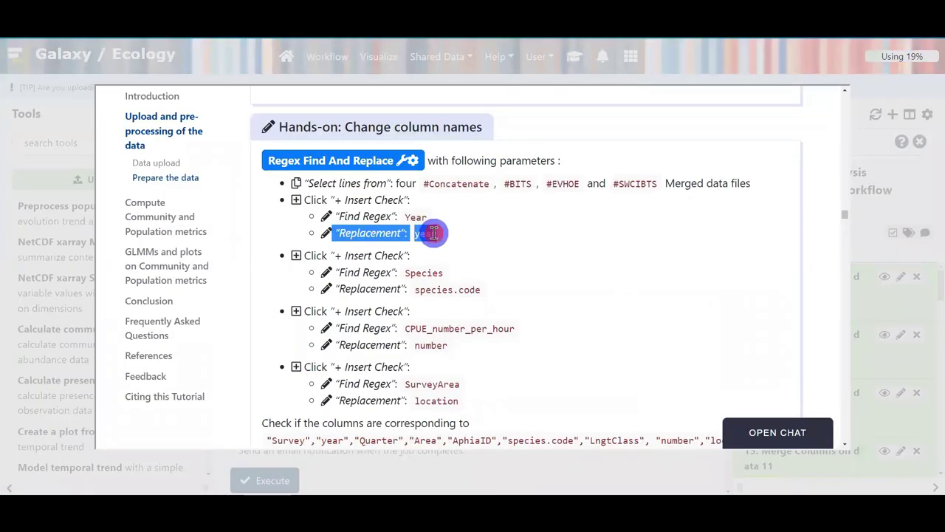
double_click(427, 234)
key(ctrl+c)
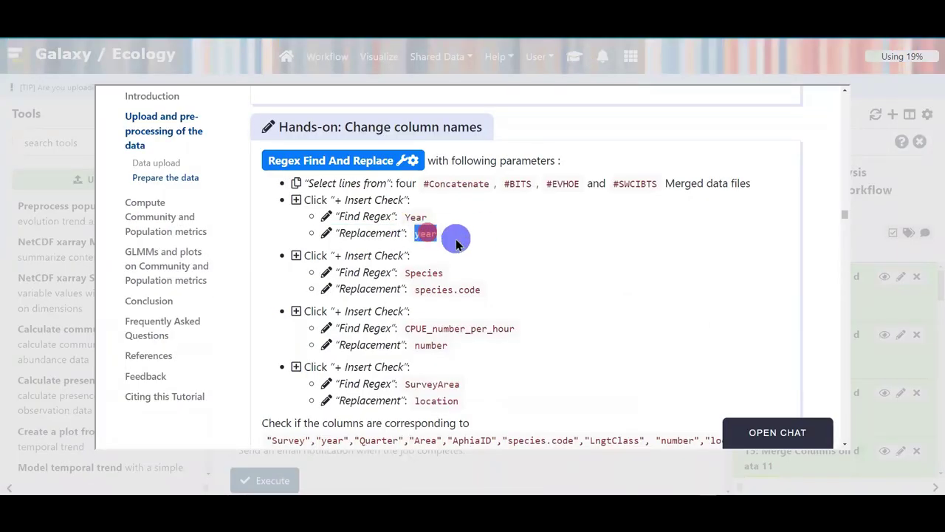
click(433, 80)
click(355, 358)
key(ctrl+a)
key(ctrl+v)
scroll(463, 418, up, 1)
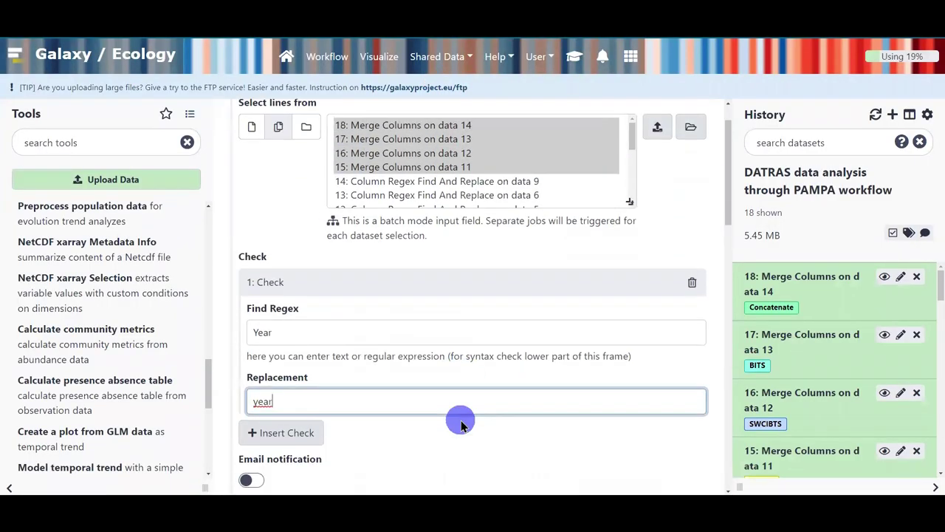
Add a second check and set its find regex to Species, copied from the header of Merge Columns output 18
scroll(295, 406, down, 2)
click(303, 342)
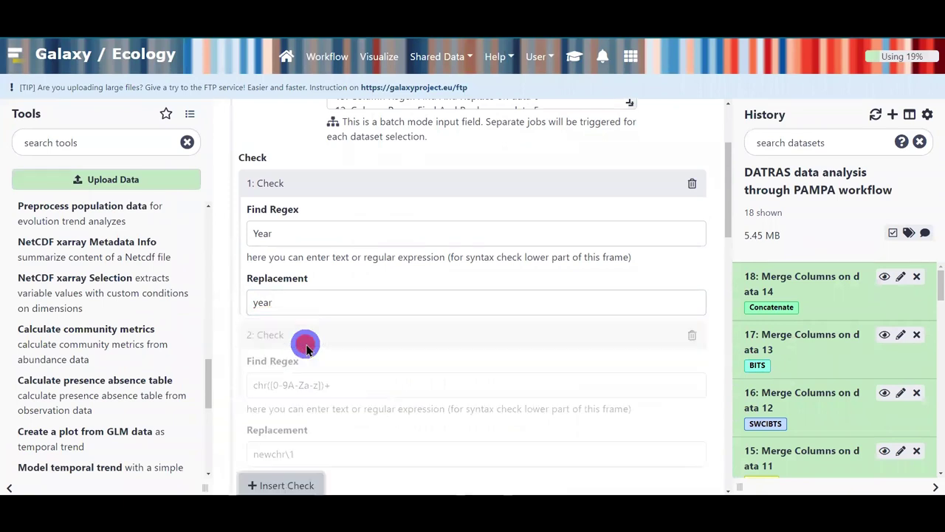
scroll(401, 352, down, 1)
click(813, 277)
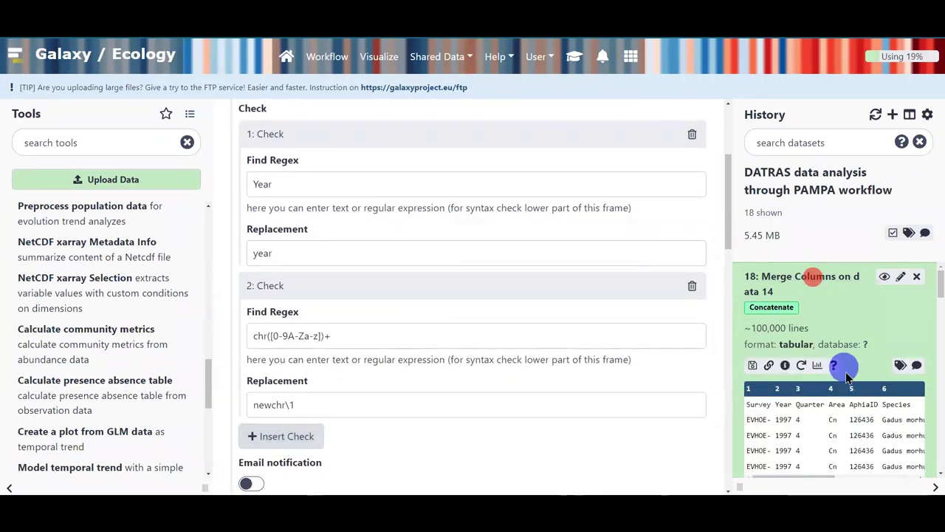
scroll(849, 384, down, 1)
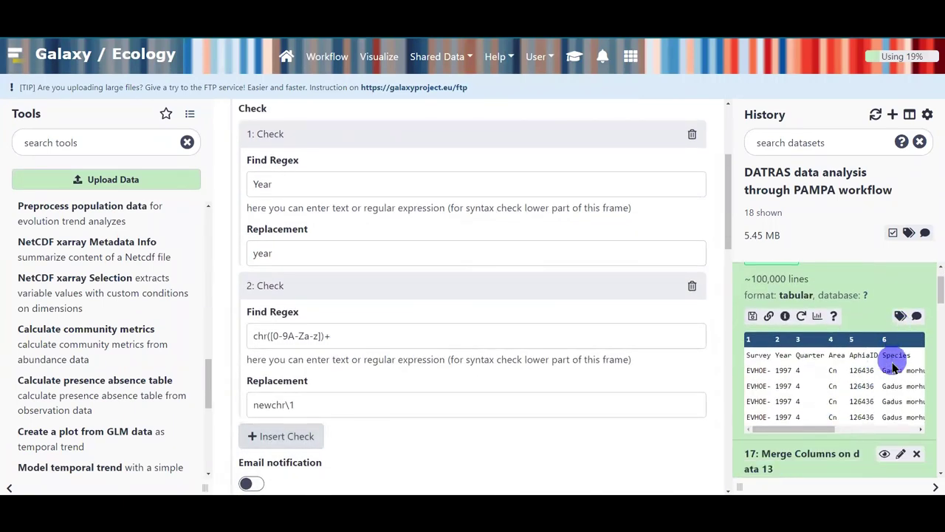
triple_click(313, 337)
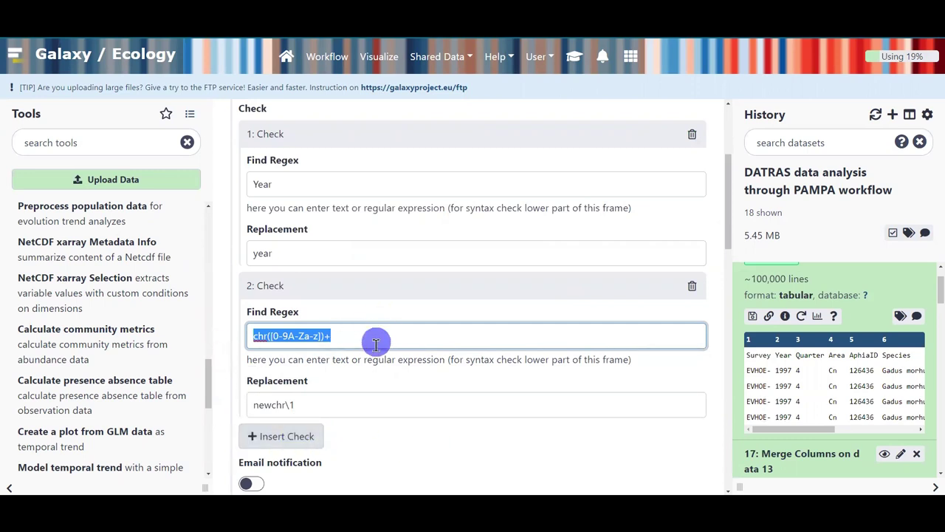
key(BackSpace)
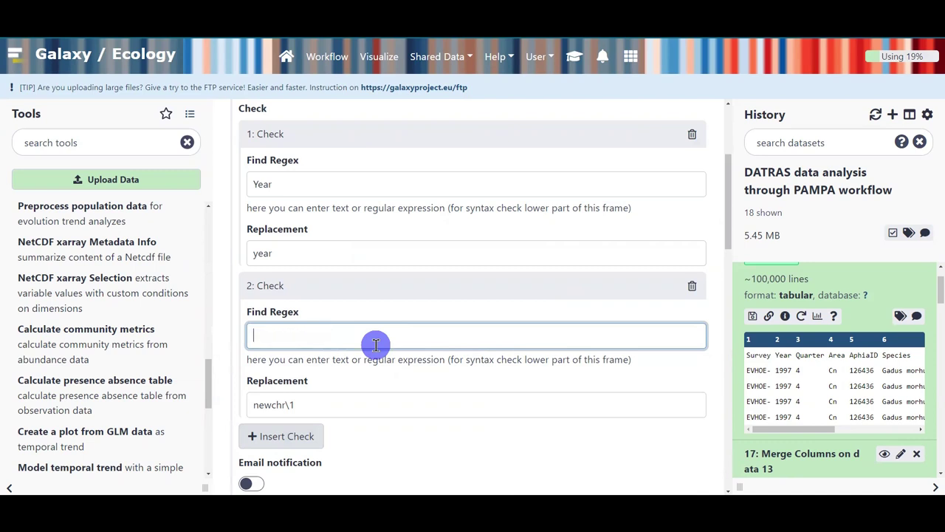
double_click(898, 354)
key(ctrl+c)
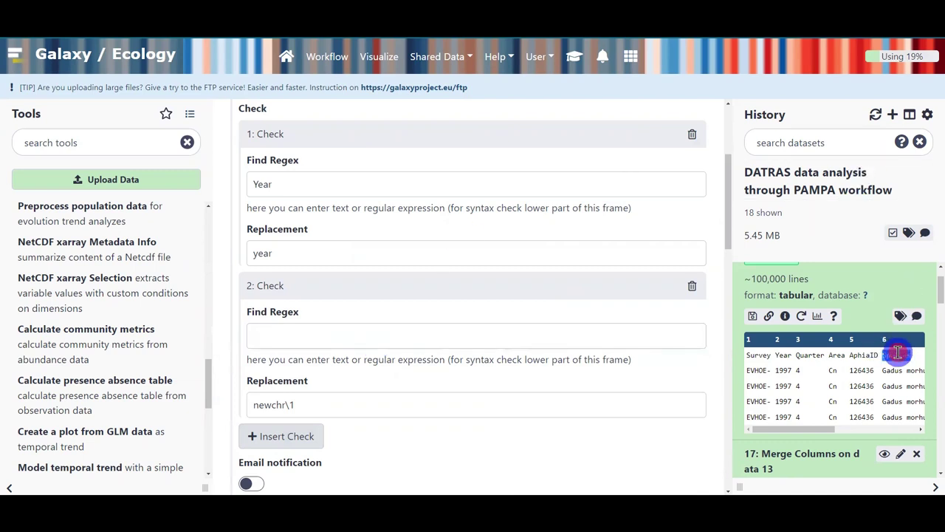
click(270, 334)
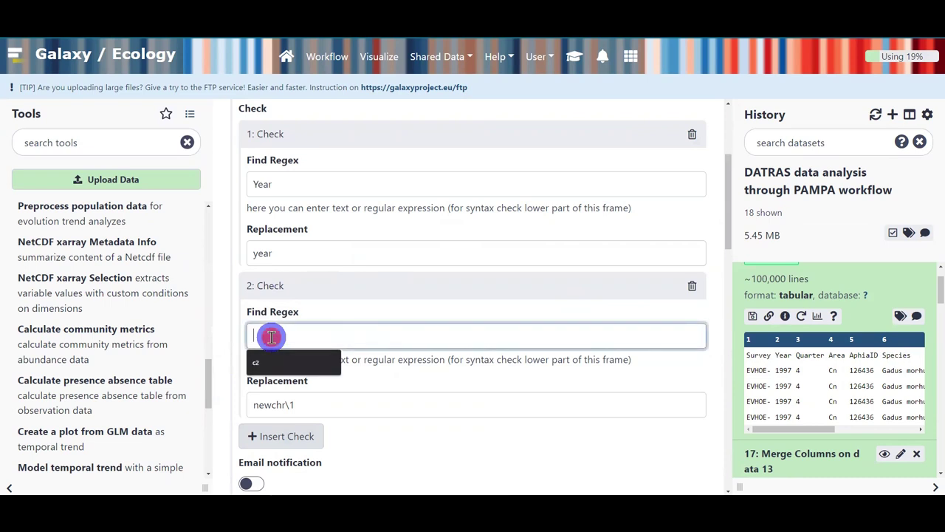
key(ctrl+v)
Set the second check's replacement to species.code
click(342, 403)
key(ctrl+a)
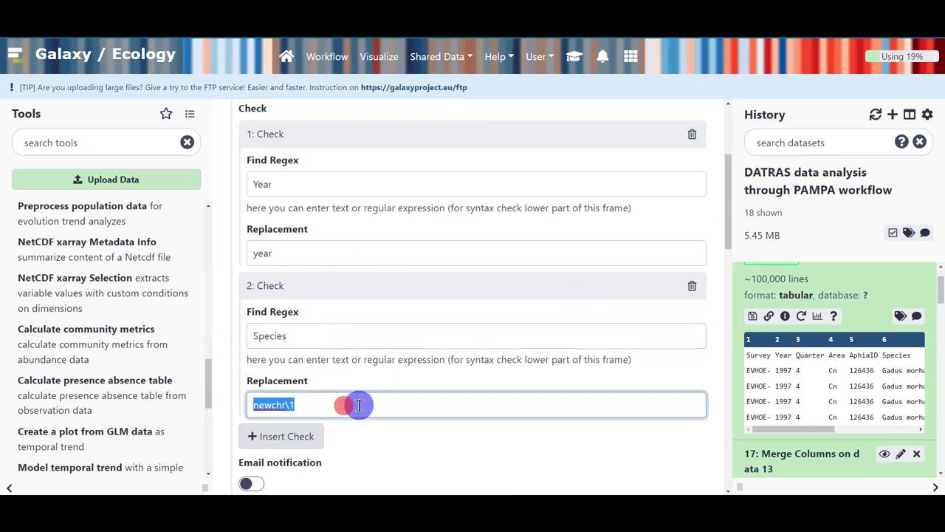
text(species.code)
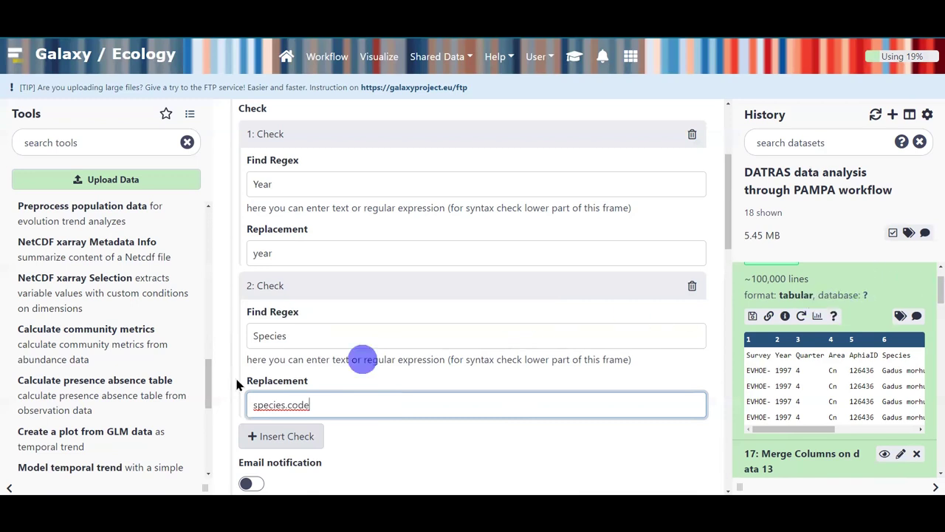
Add a third check that replaces CPUE_number_per_hour, copied from the header in output 18's preview, with number
click(268, 437)
scroll(377, 412, down, 3)
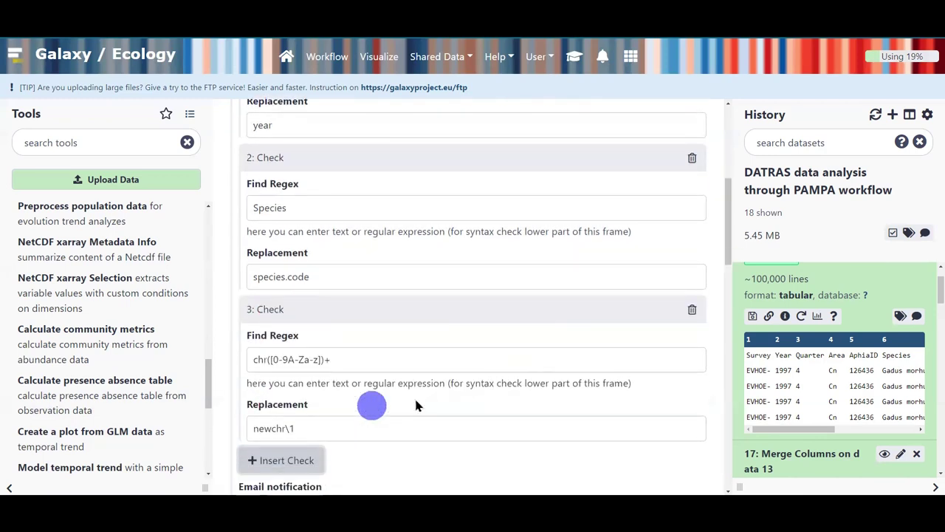
drag(781, 428, 848, 394)
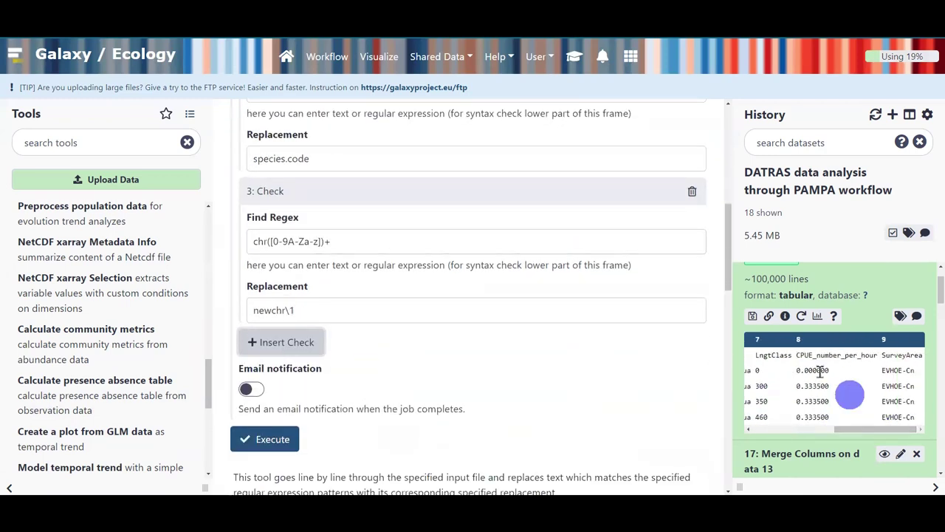
double_click(835, 352)
key(ctrl+c)
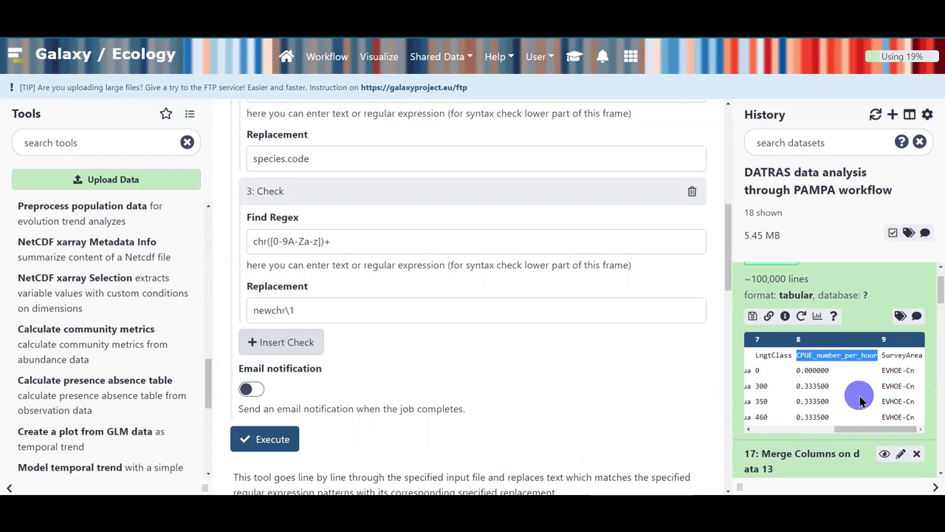
click(319, 242)
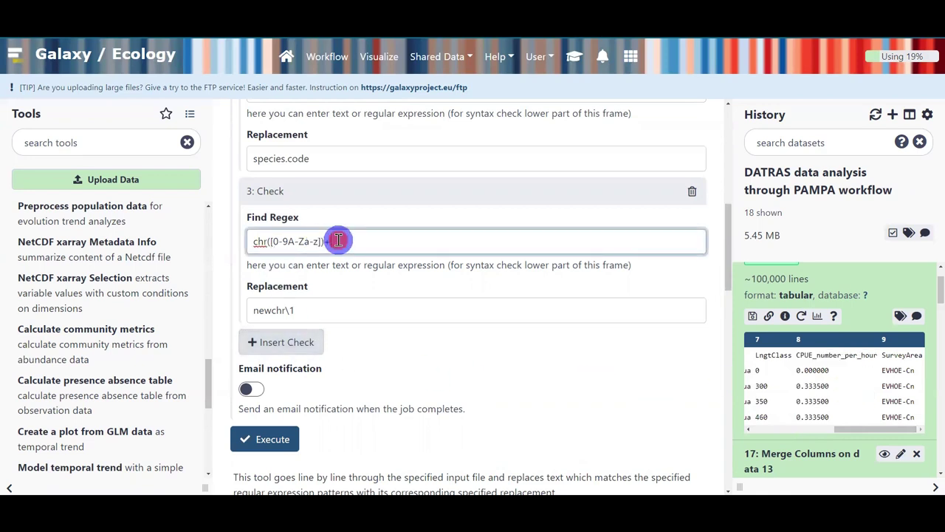
triple_click(337, 240)
key(ctrl+v)
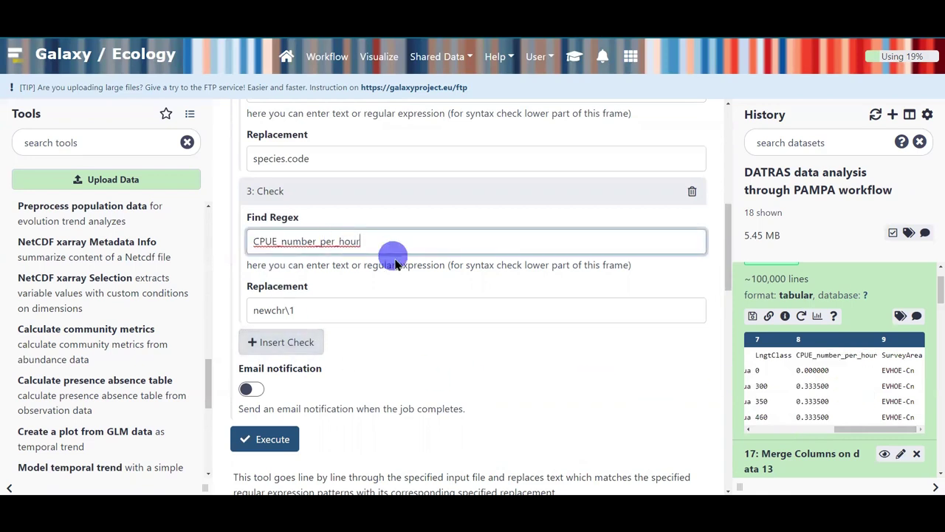
triple_click(356, 310)
text(number)
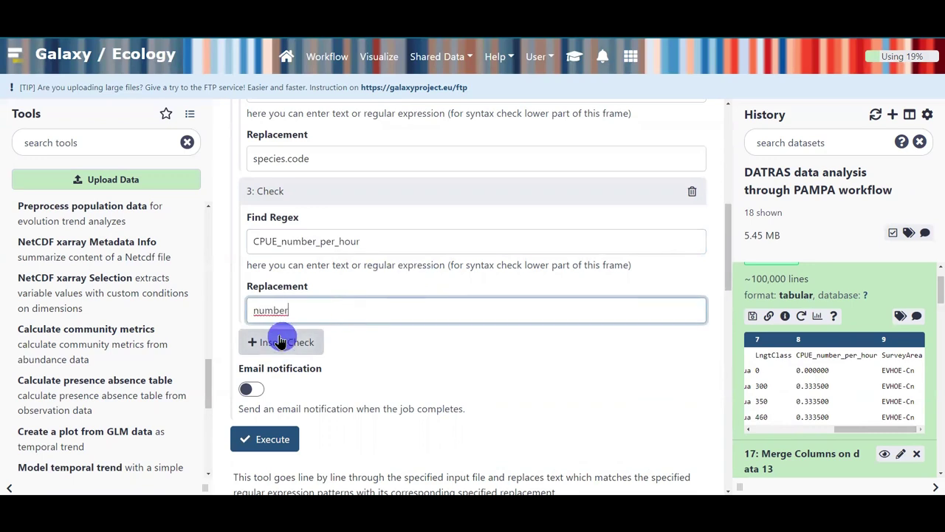
Add a fourth check that replaces SurveyArea with location
click(281, 340)
scroll(344, 361, down, 1)
triple_click(350, 344)
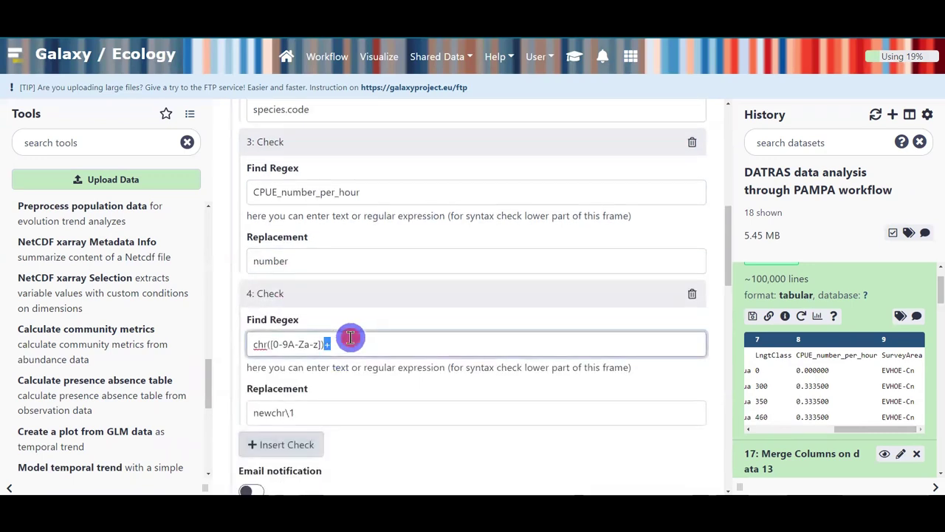
text(SurveyArea)
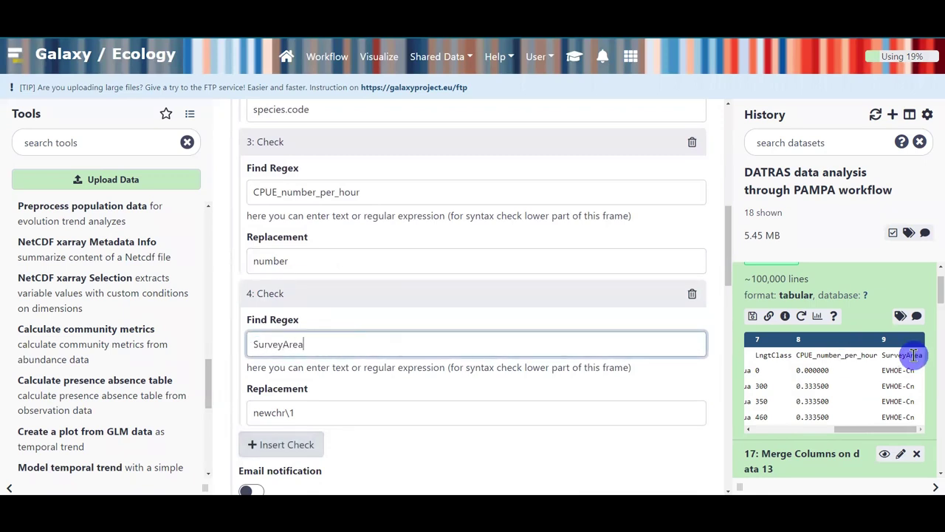
triple_click(576, 419)
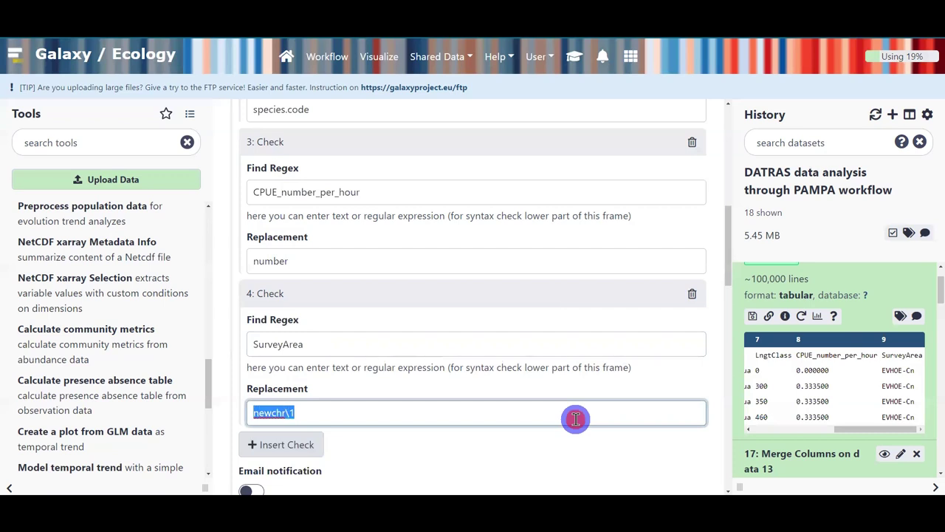
text(observa)
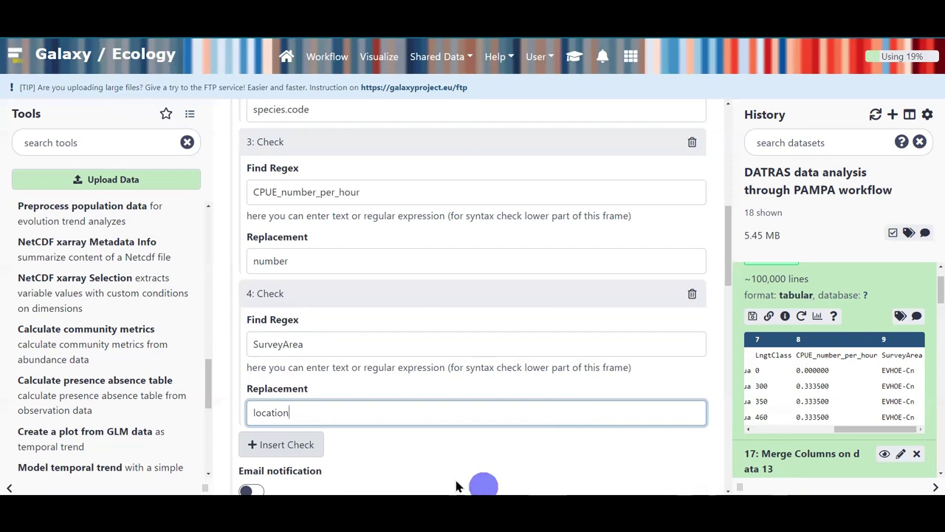
Review the four checks and the selected inputs, and run Regex Find And Replace on the four merged datasets
scroll(414, 477, up, 4)
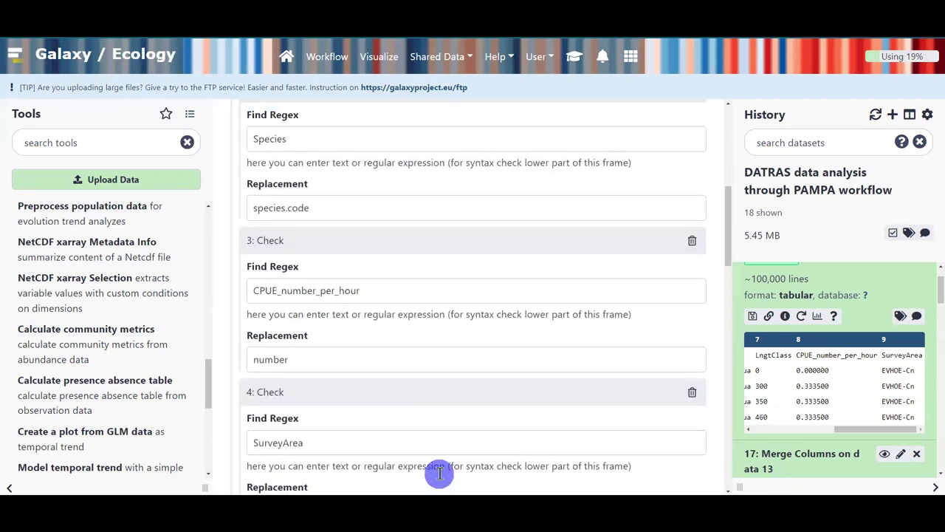
scroll(420, 354, up, 4)
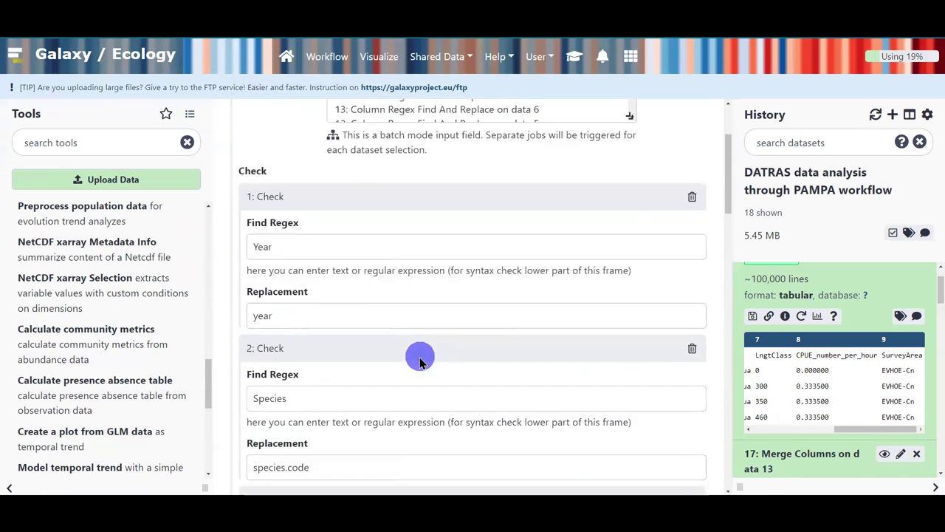
scroll(378, 449, down, 3)
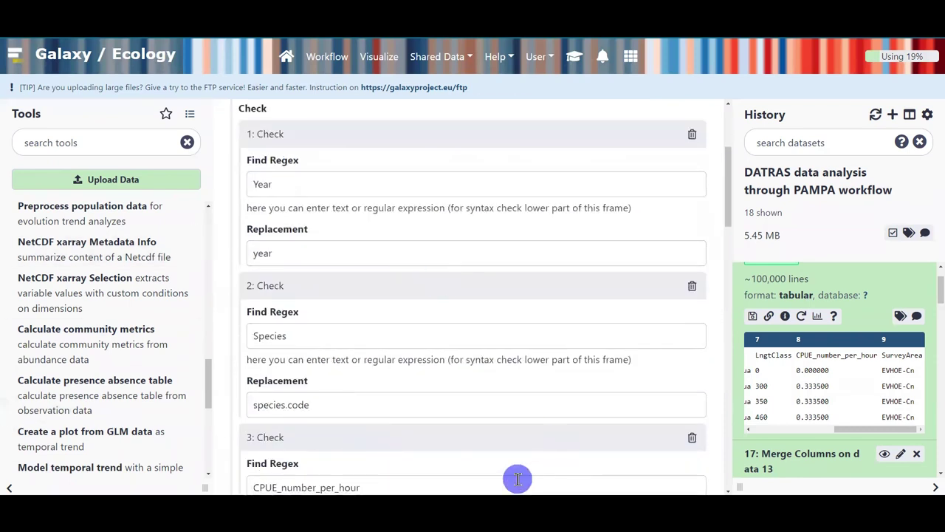
scroll(517, 479, down, 5)
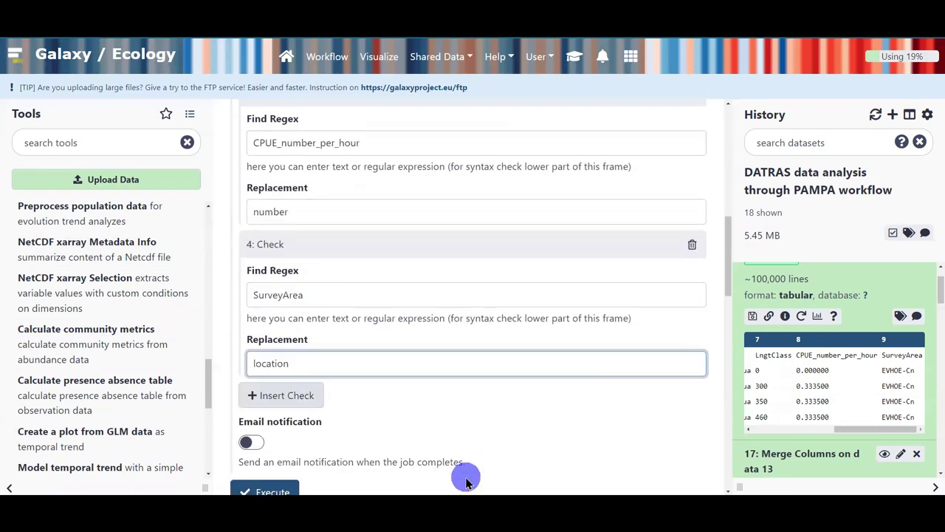
scroll(465, 477, up, 8)
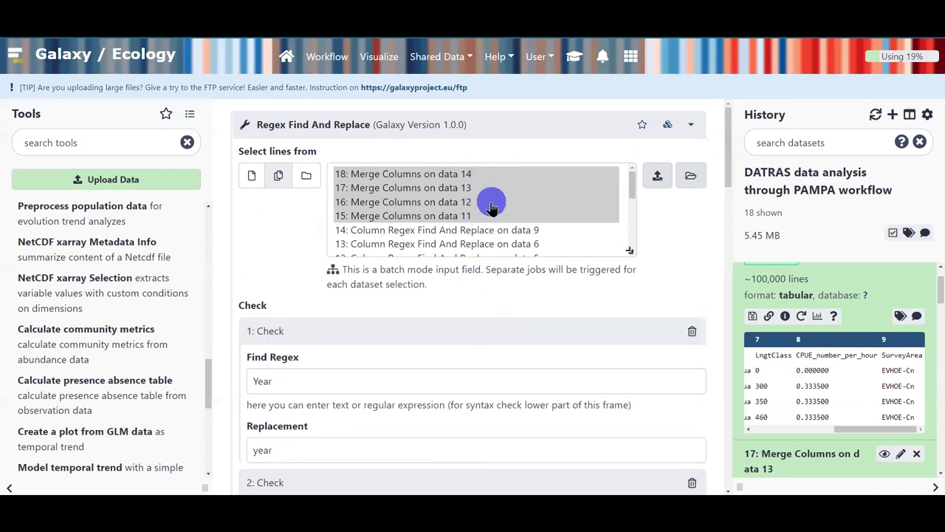
scroll(829, 333, up, 1)
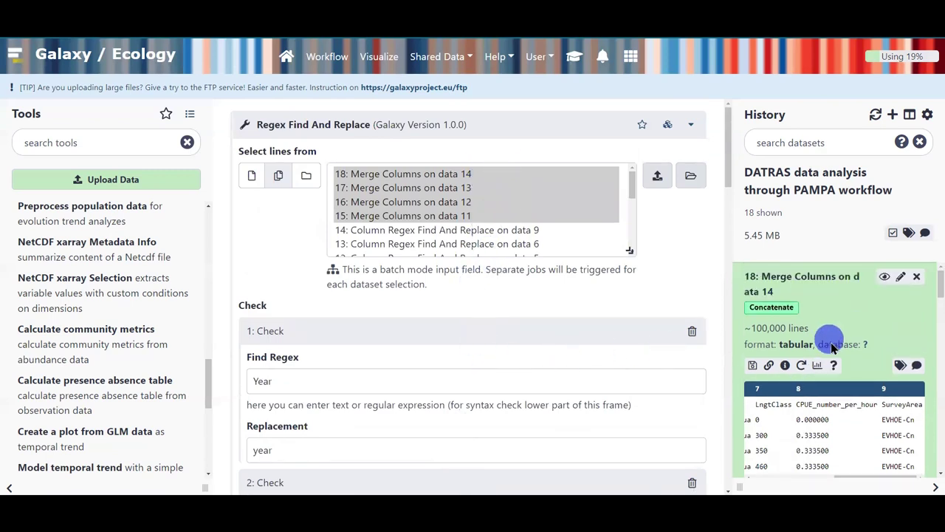
click(857, 281)
scroll(570, 344, down, 10)
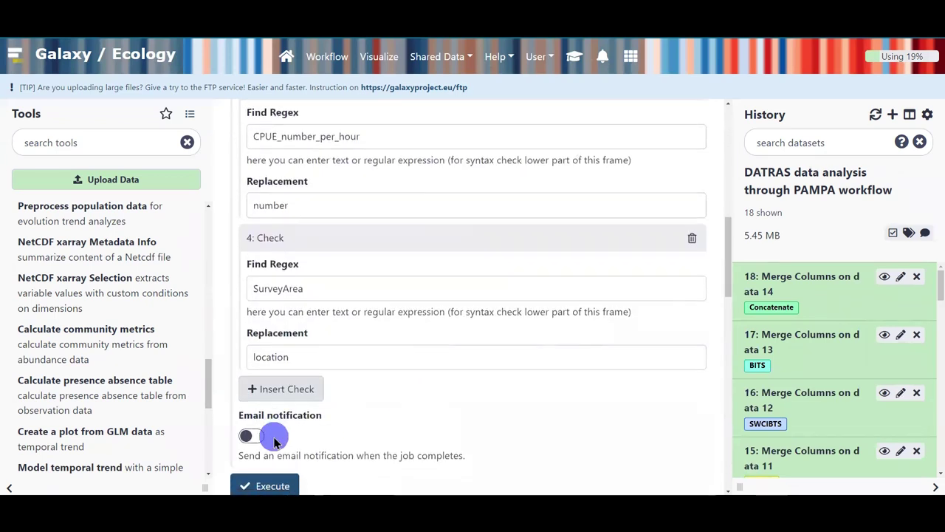
click(269, 404)
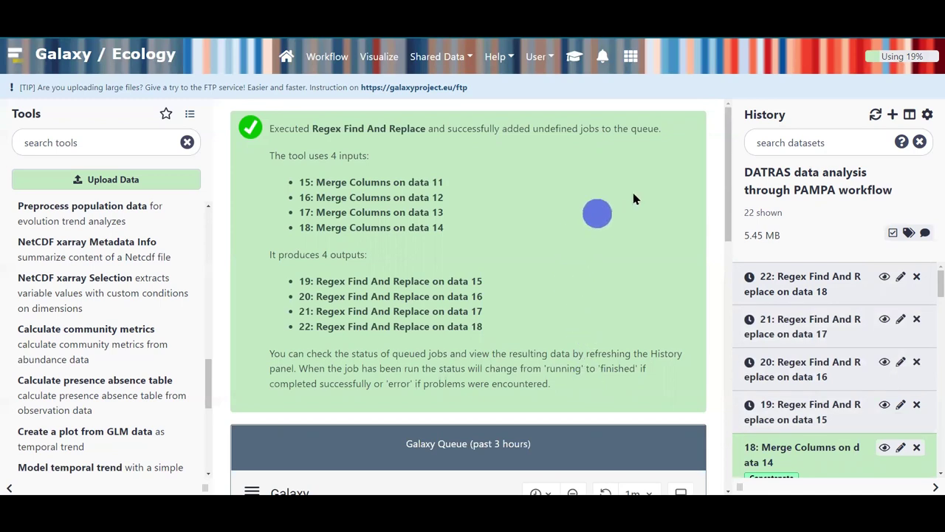
Read the expected column names at the end of the "Change column names" exercise in the Galaxy training material
click(571, 65)
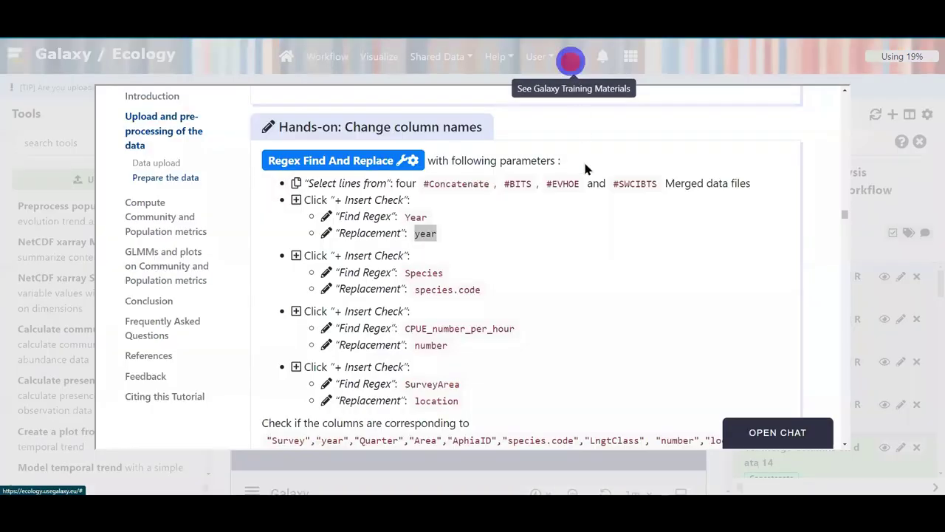
scroll(591, 192, down, 1)
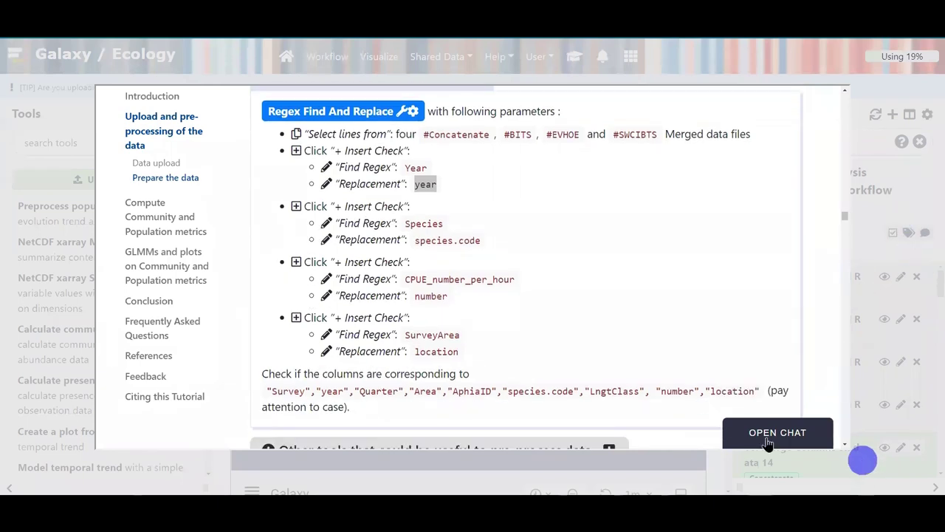
drag(274, 370, 443, 401)
click(444, 407)
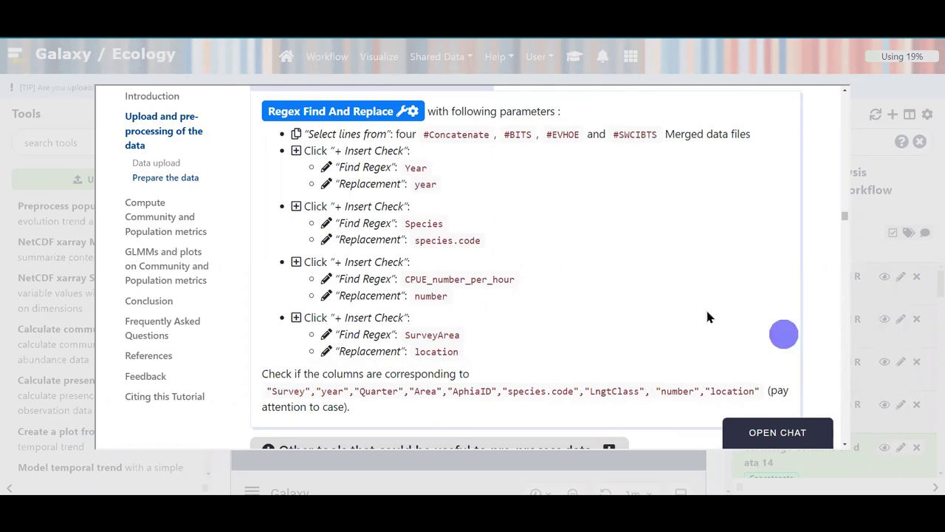
Read the tutorial's expandable note on other tools that could be useful to pre-process data, and return to the Galaxy history
scroll(707, 318, down, 3)
click(608, 302)
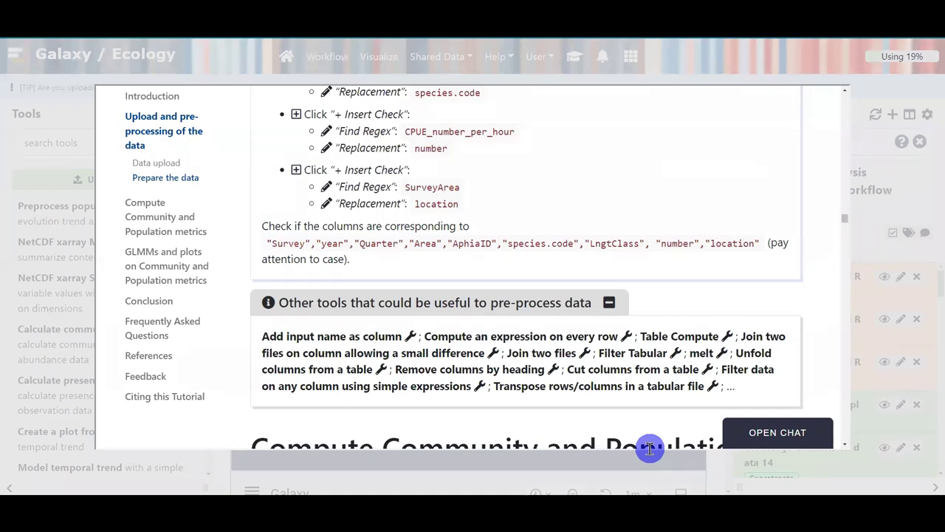
click(610, 302)
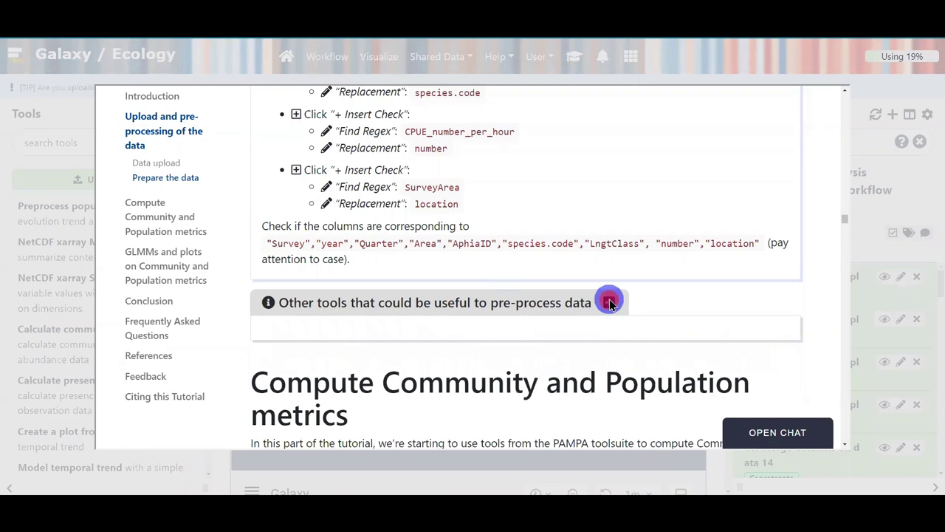
click(610, 302)
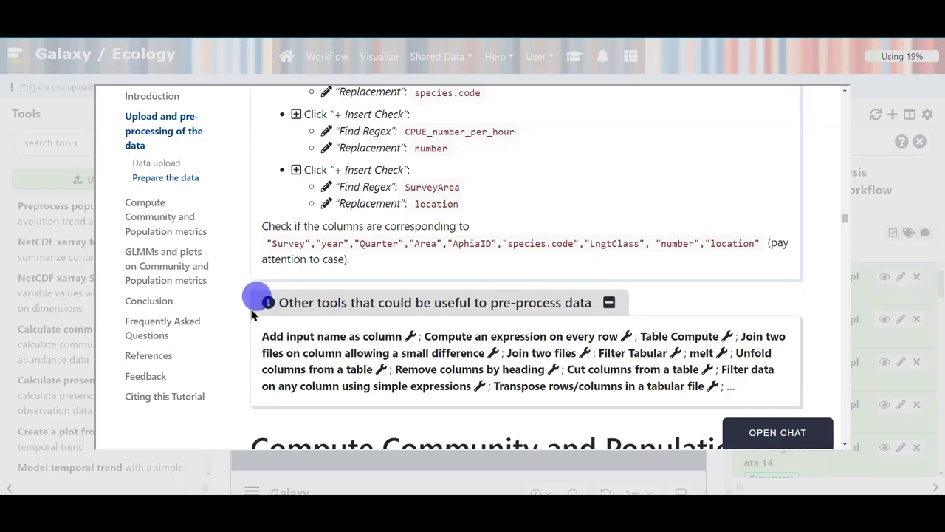
double_click(609, 302)
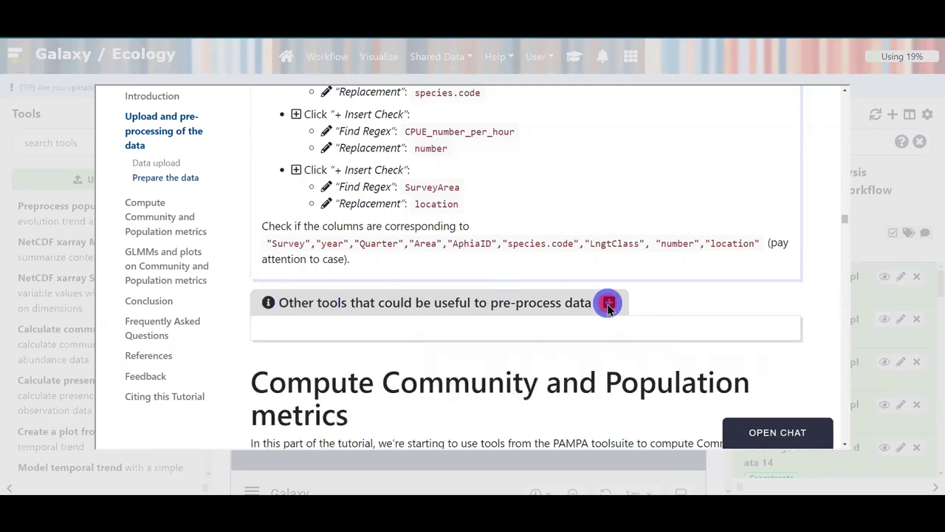
click(260, 329)
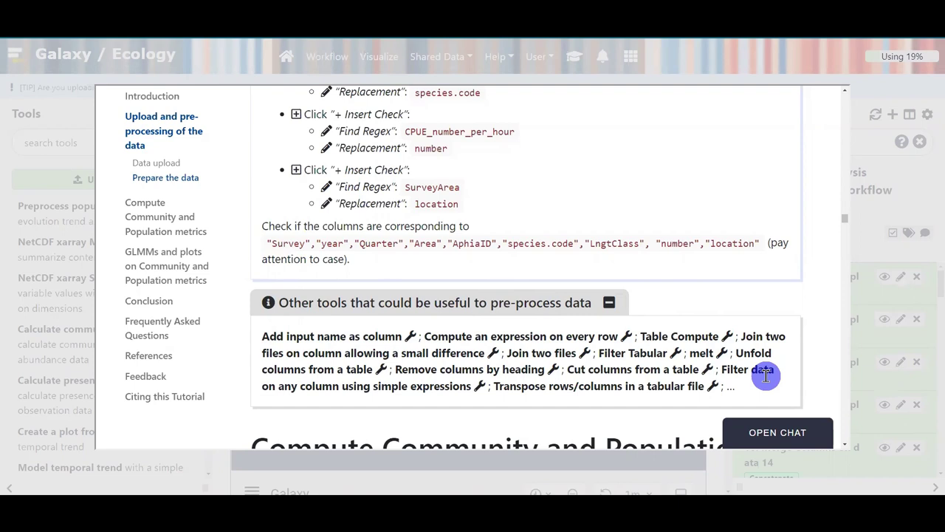
drag(765, 375, 763, 373)
scroll(785, 369, down, 2)
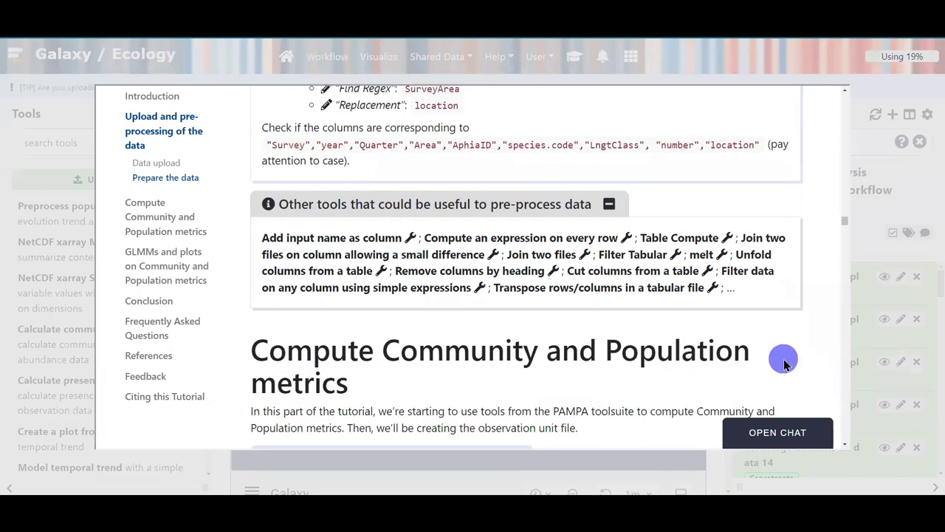
click(865, 302)
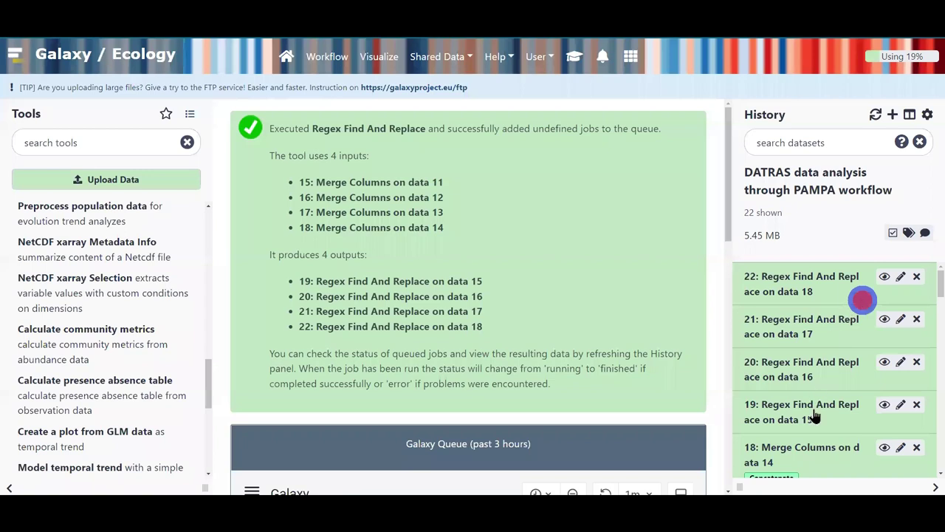
Check the column names of Regex Find And Replace output 19 in the full data view and of output 20 in its history preview
click(882, 406)
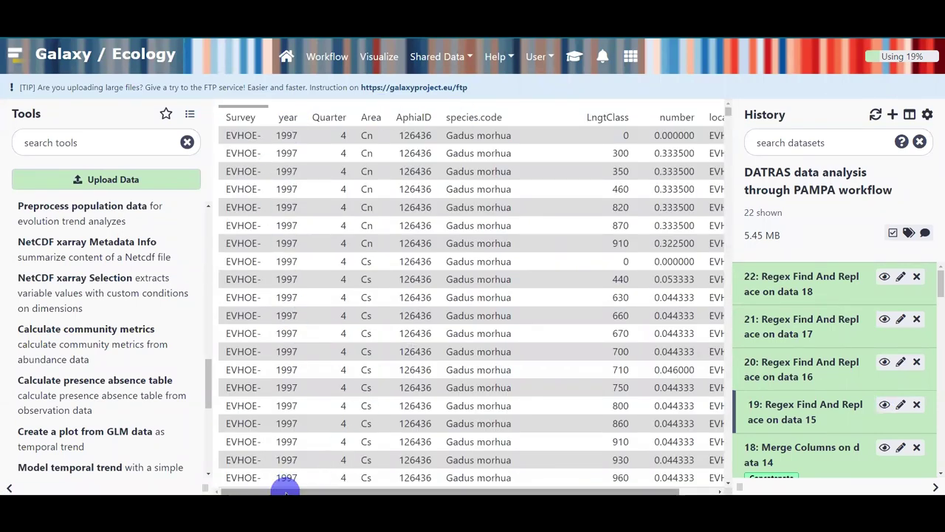
drag(285, 489, 398, 489)
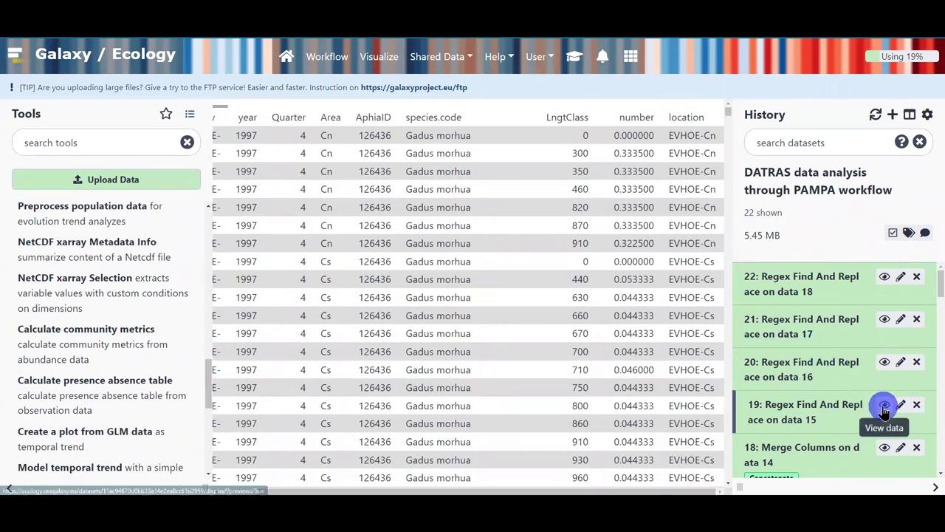
click(828, 362)
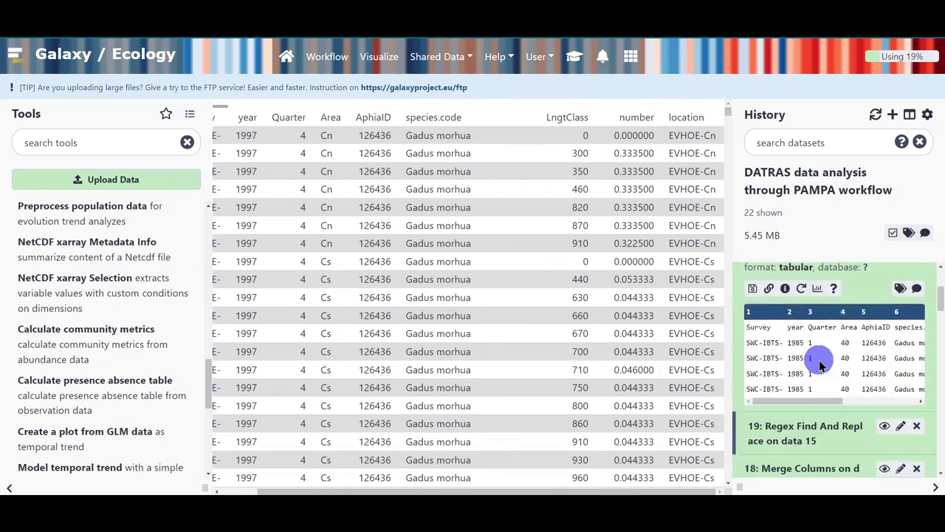
drag(805, 400, 894, 402)
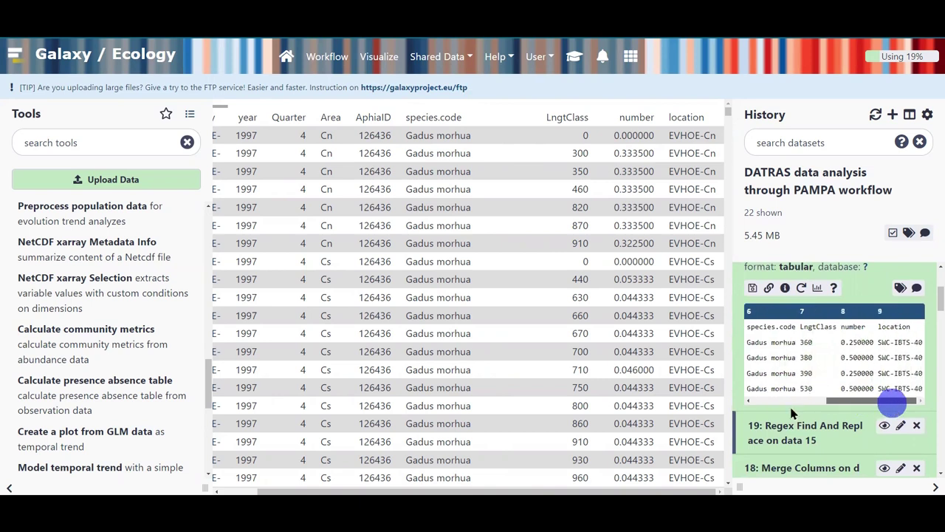
scroll(813, 369, up, 3)
click(811, 362)
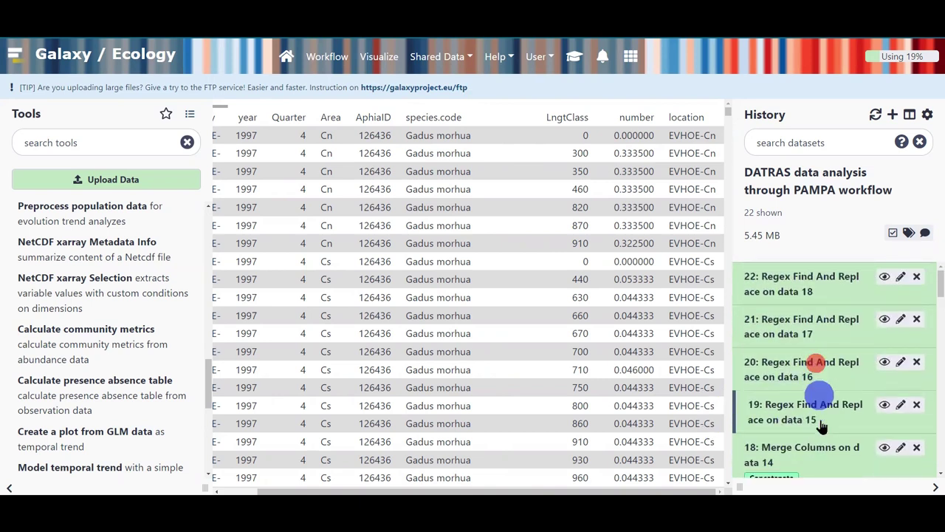
Check the column names in the history previews of Regex Find And Replace outputs 21 and 22, and refresh the history
click(804, 341)
scroll(798, 451, down, 1)
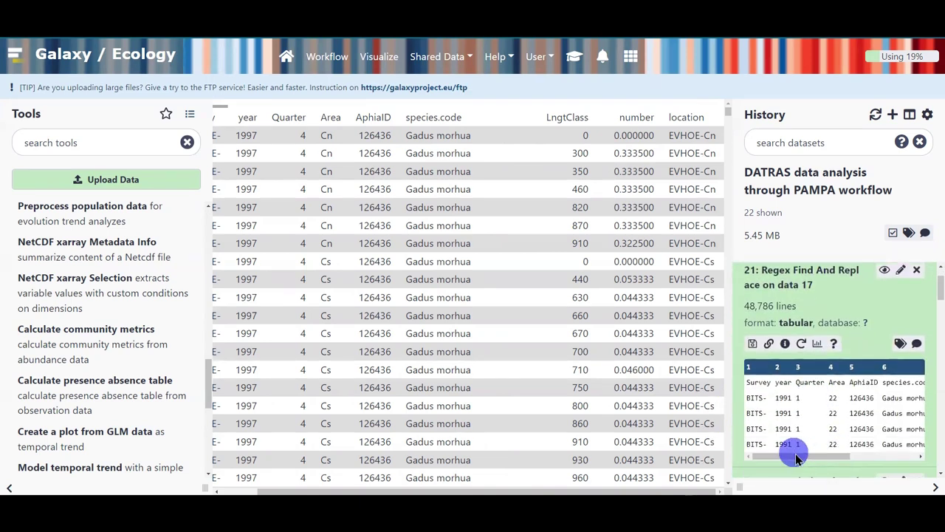
drag(796, 458, 877, 464)
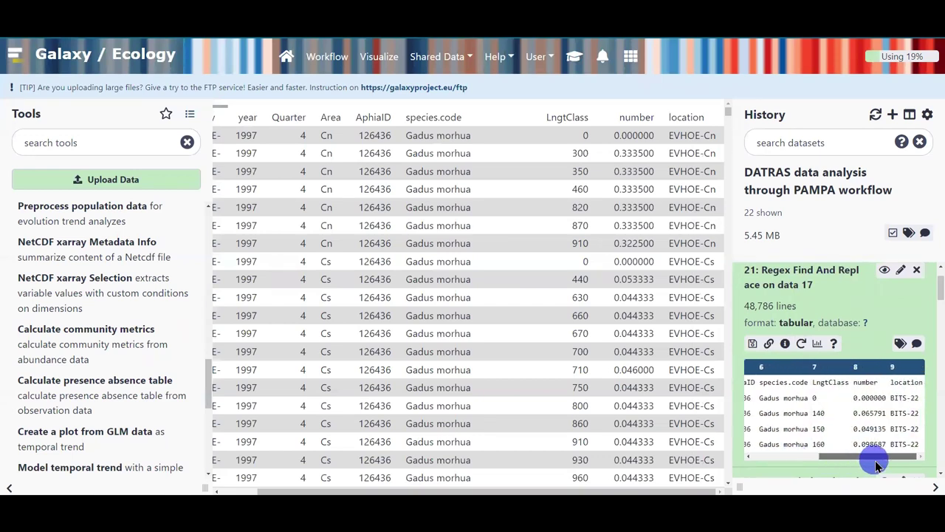
scroll(882, 450, up, 1)
click(797, 329)
click(786, 275)
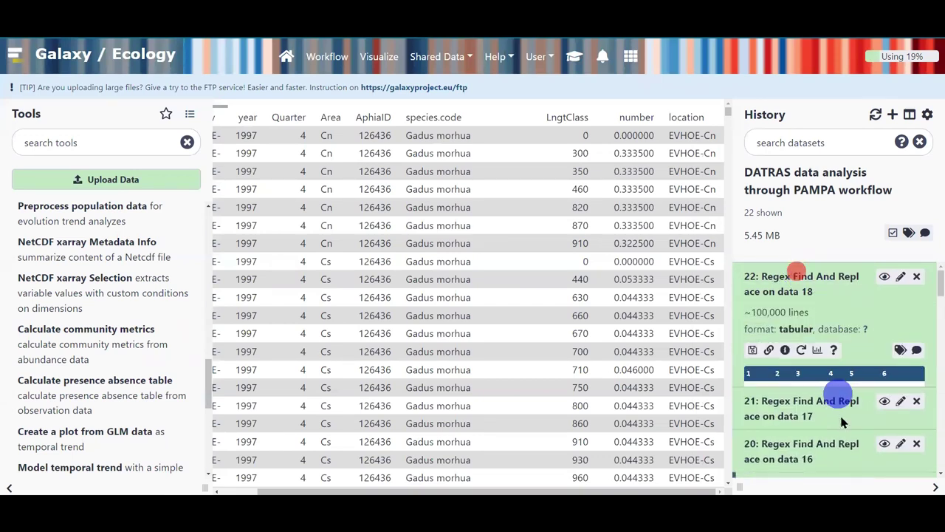
drag(802, 463, 780, 332)
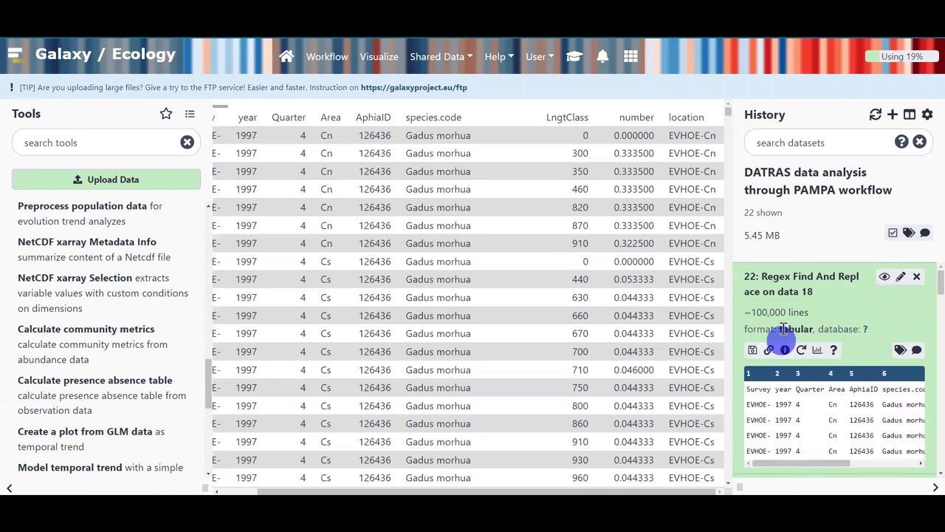
click(774, 279)
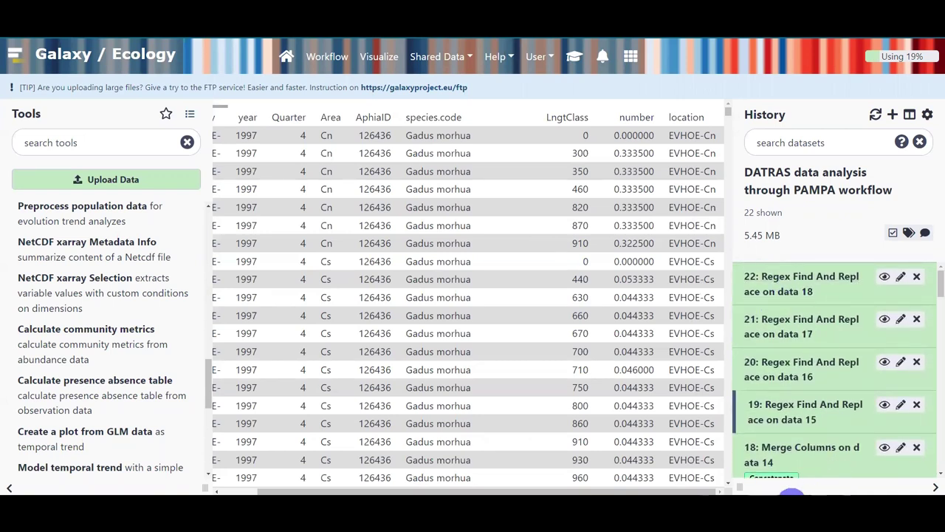
click(878, 116)
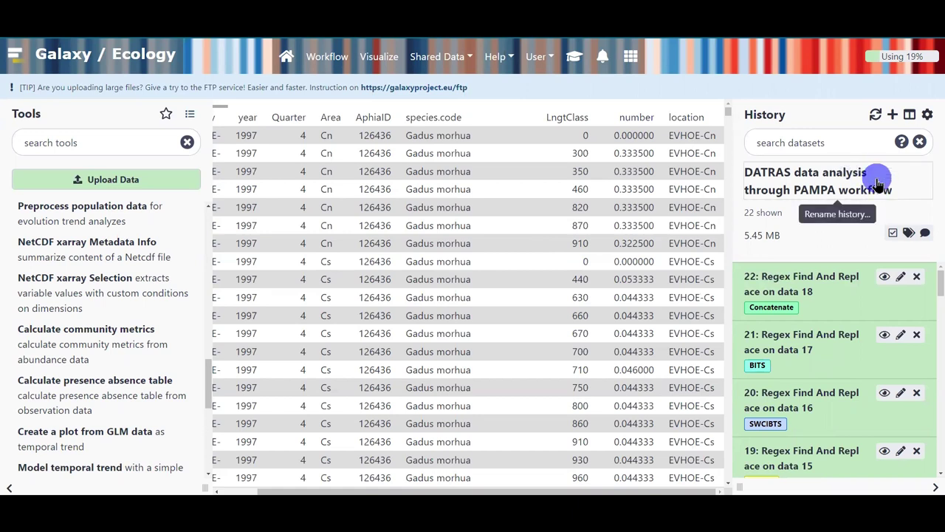
Read the "Compute Community metrics" exercise in the training material and open the Calculate community metrics tool from it
click(575, 58)
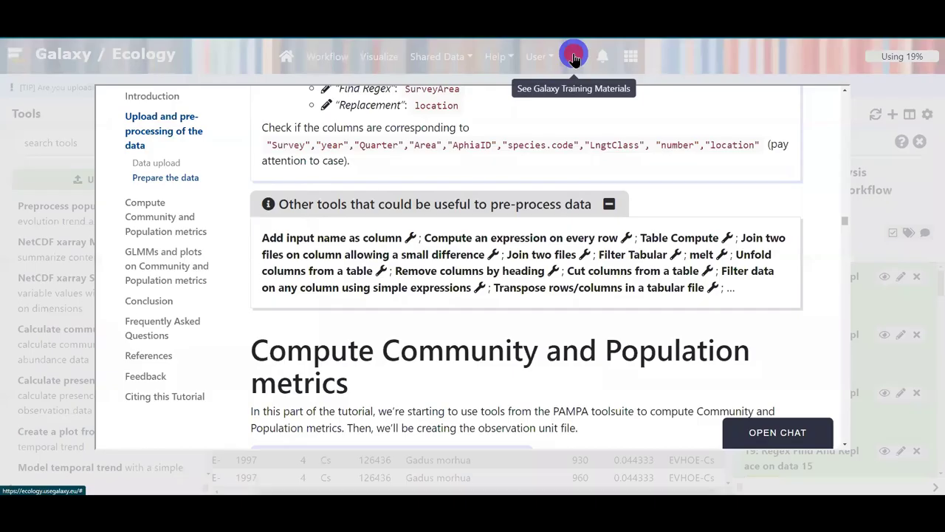
scroll(742, 338, down, 2)
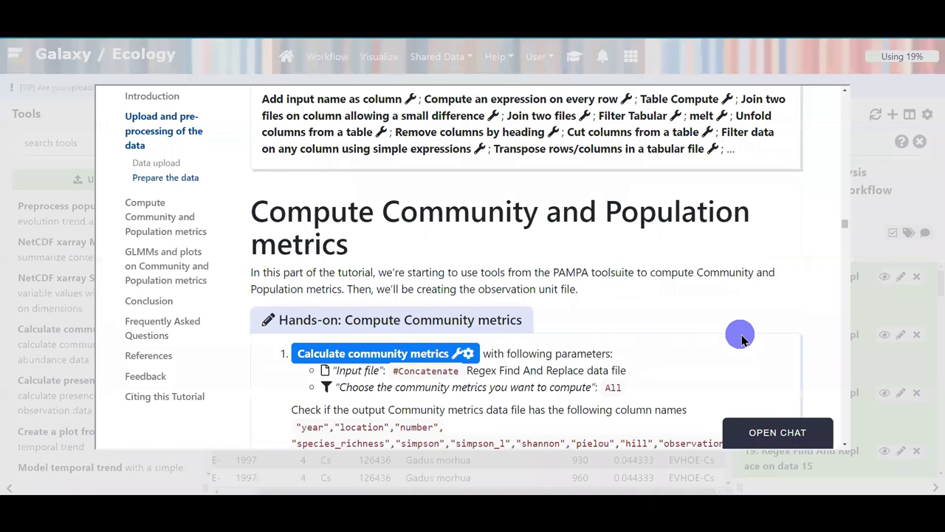
scroll(742, 338, down, 1)
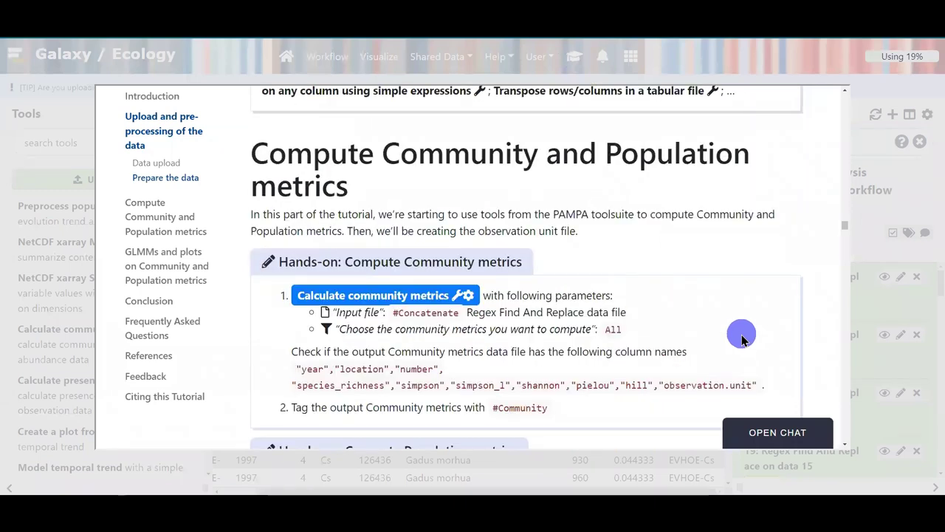
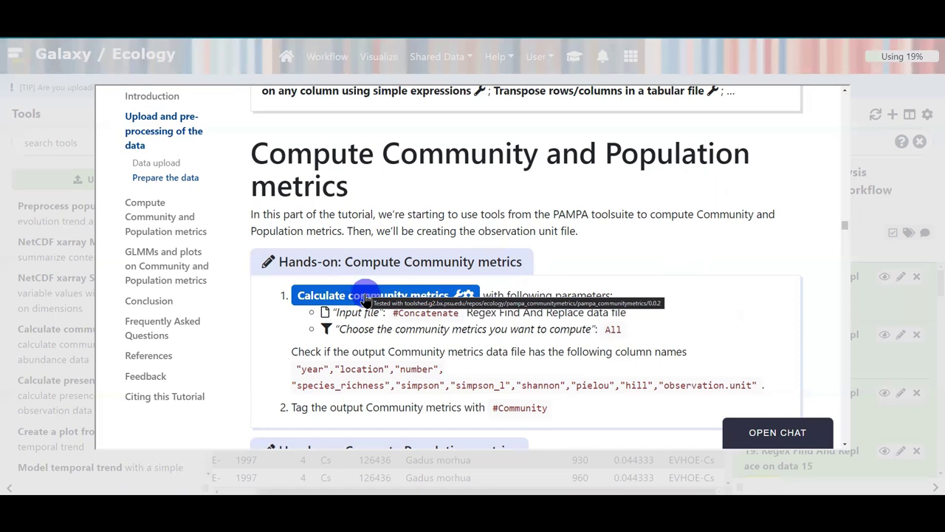
click(366, 298)
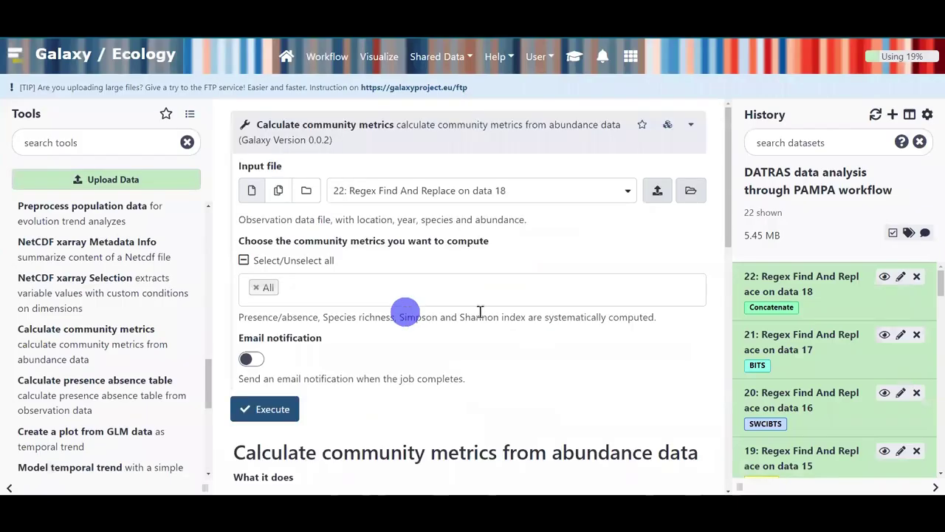
Run Calculate community metrics on the #concatenate dataset 22, keeping All as the metrics to compute after reviewing the options
click(415, 190)
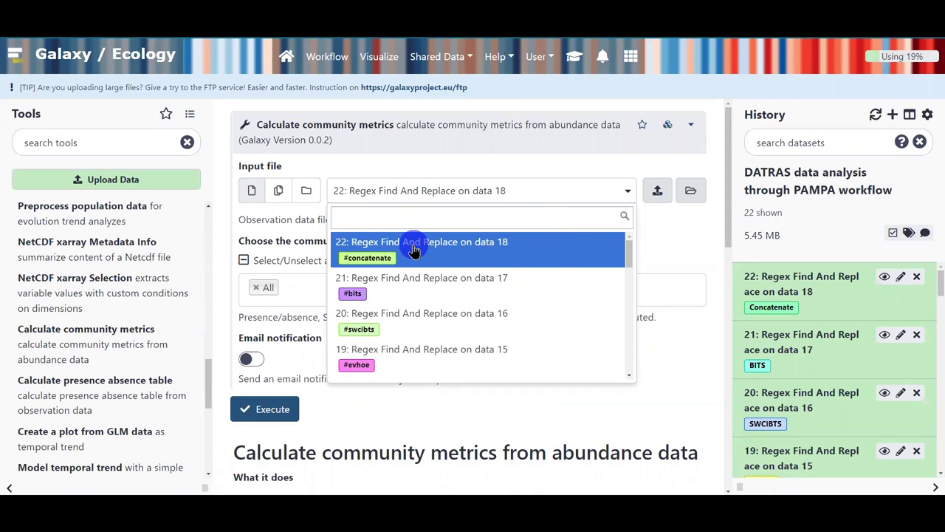
click(414, 250)
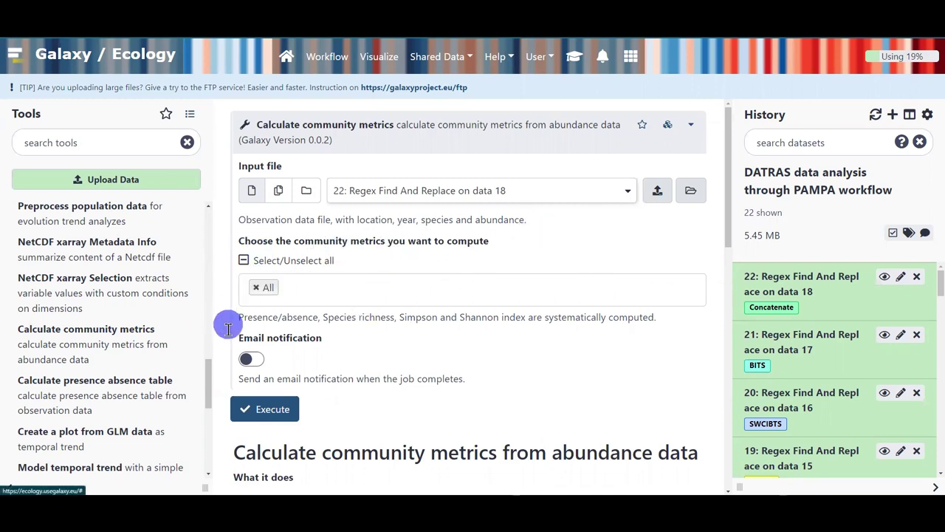
double_click(272, 317)
double_click(352, 316)
click(422, 315)
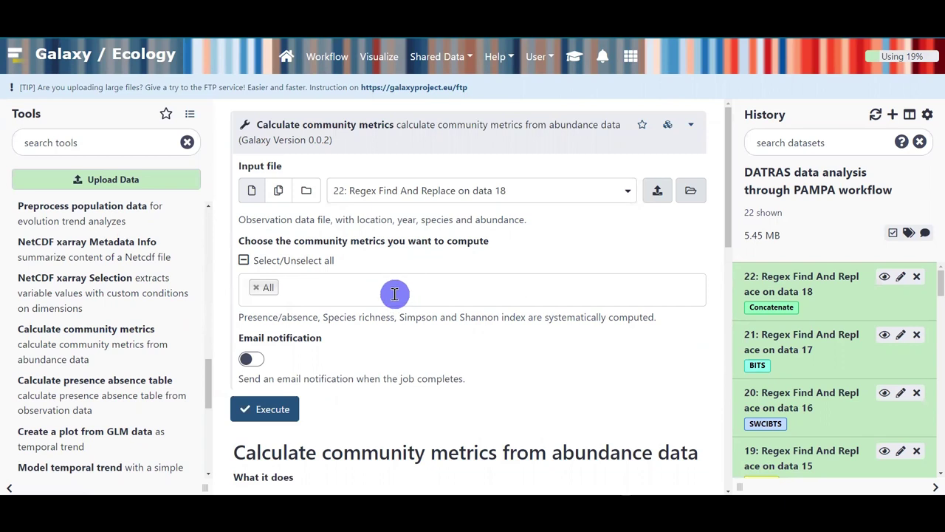
click(395, 294)
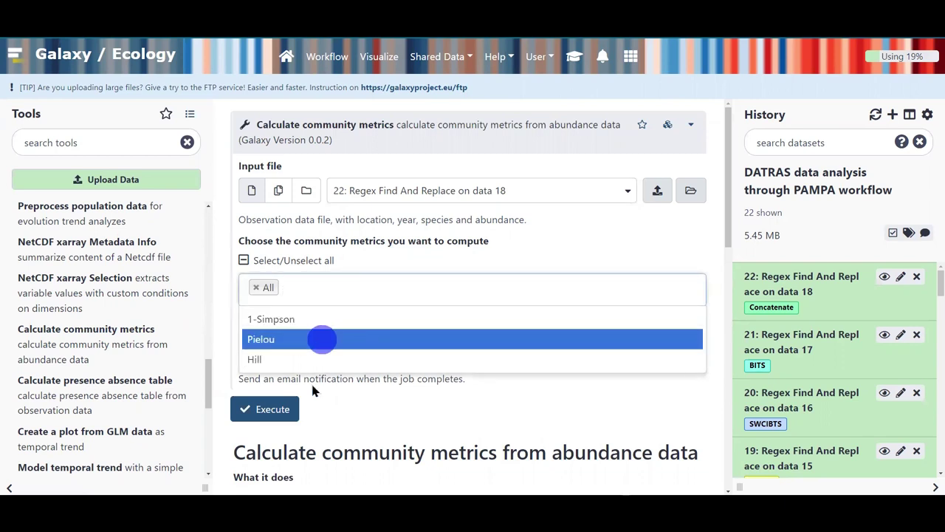
click(426, 401)
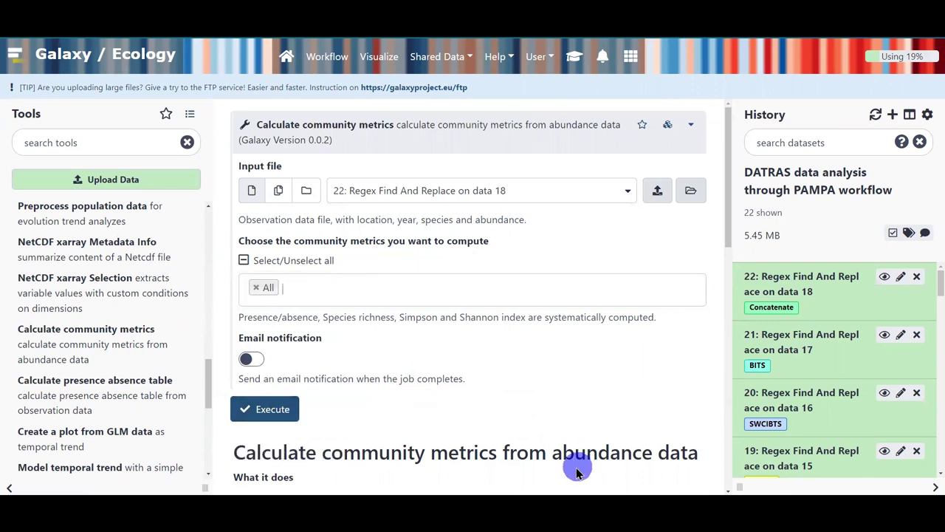
click(290, 420)
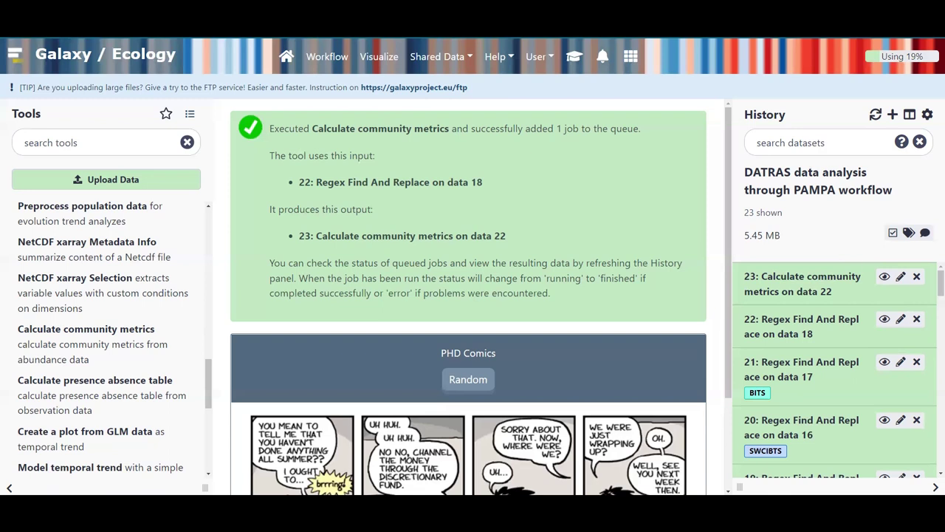
Check the column names of the Calculate community metrics output 23, from year to observation.unit, in its history preview
click(826, 284)
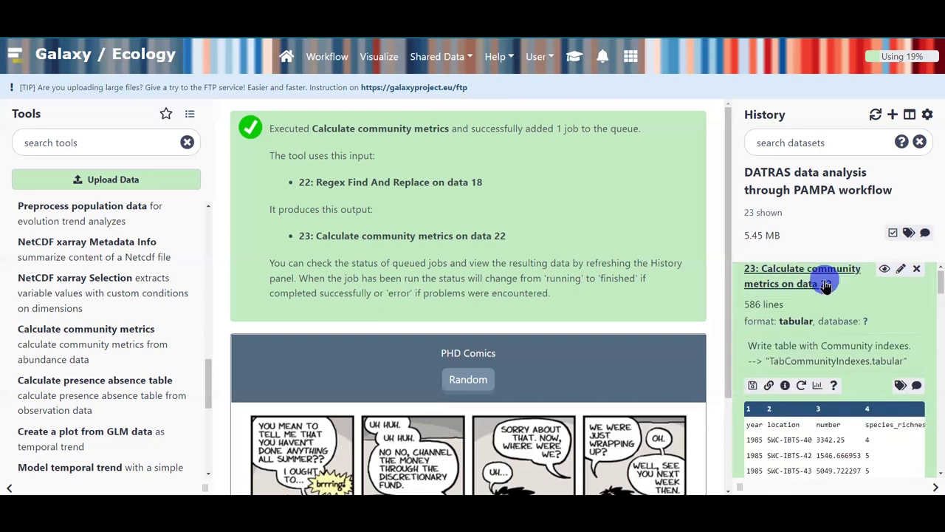
scroll(826, 296, down, 1)
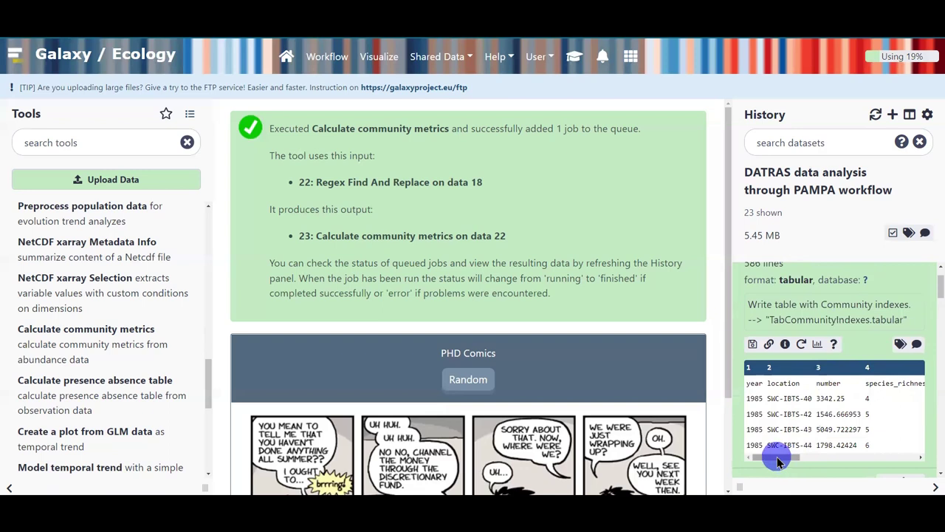
double_click(828, 383)
mouse_move(775, 457)
mouse_down()
mouse_move(798, 458)
mouse_move(775, 451)
mouse_up()
click(754, 397)
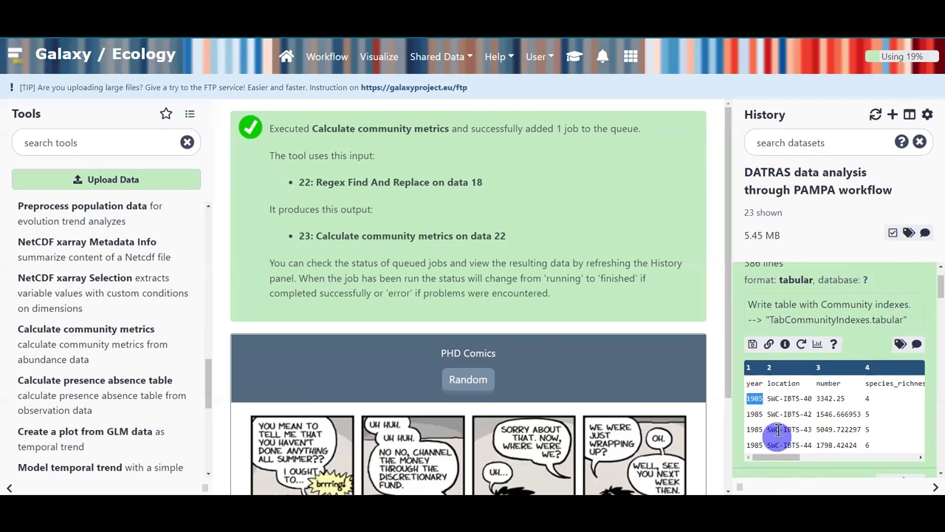
click(788, 397)
drag(760, 457, 881, 480)
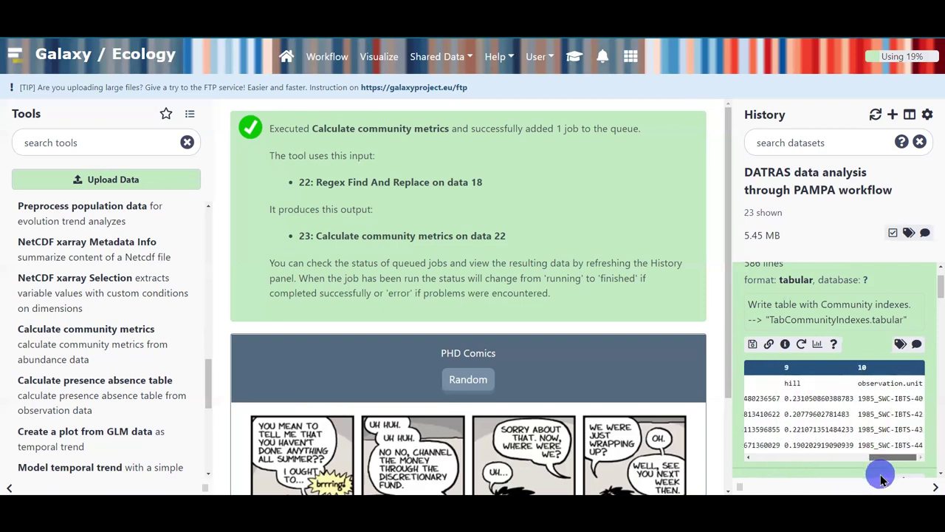
double_click(884, 382)
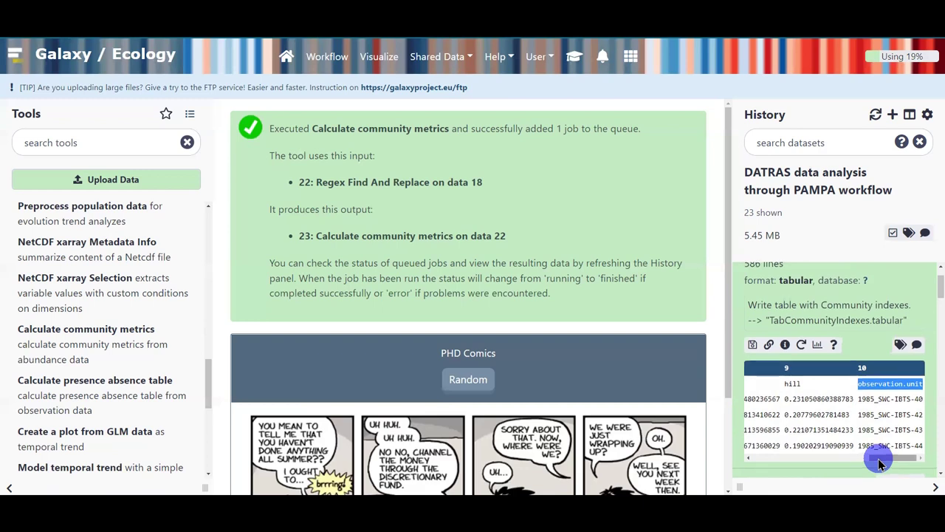
scroll(880, 454, up, 1)
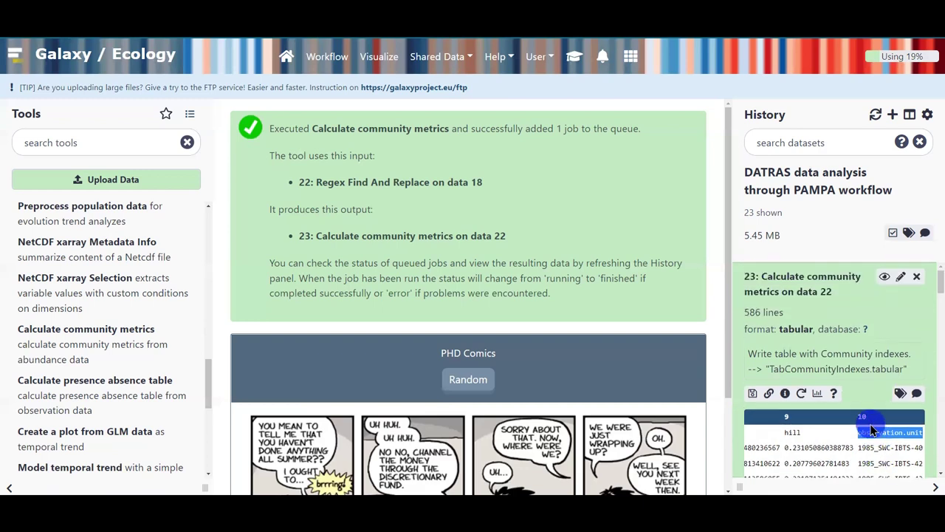
Refresh the history and add the tag #Community to the Calculate community metrics output 23
click(876, 114)
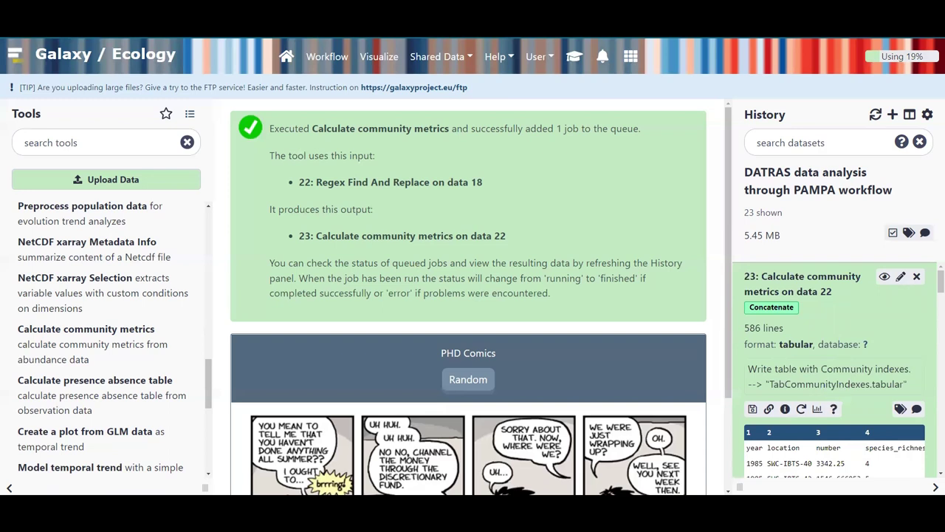
click(901, 410)
scroll(842, 412, down, 3)
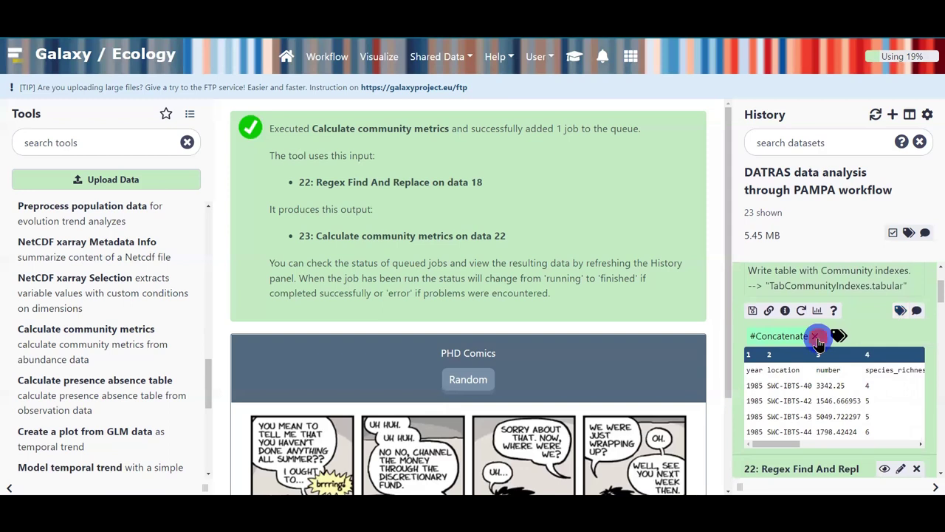
click(855, 337)
text(#Commu)
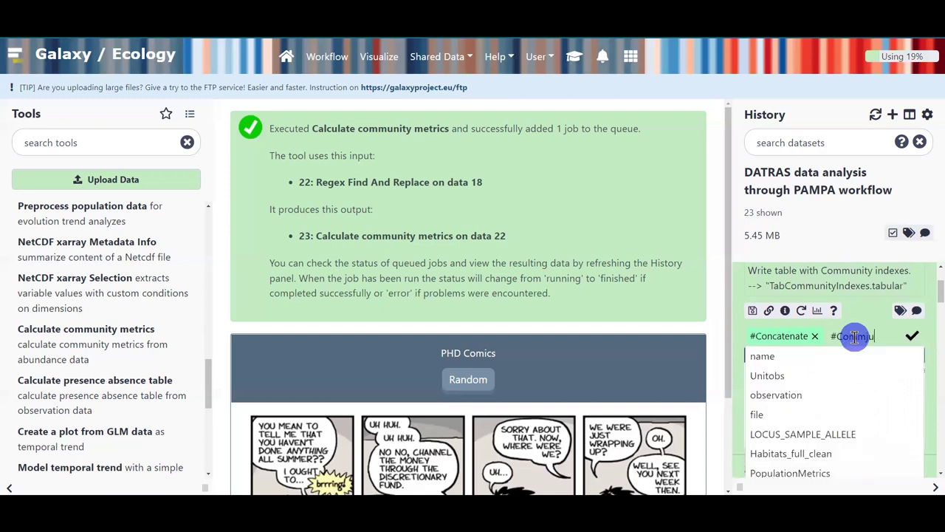
text(nity)
key(Return)
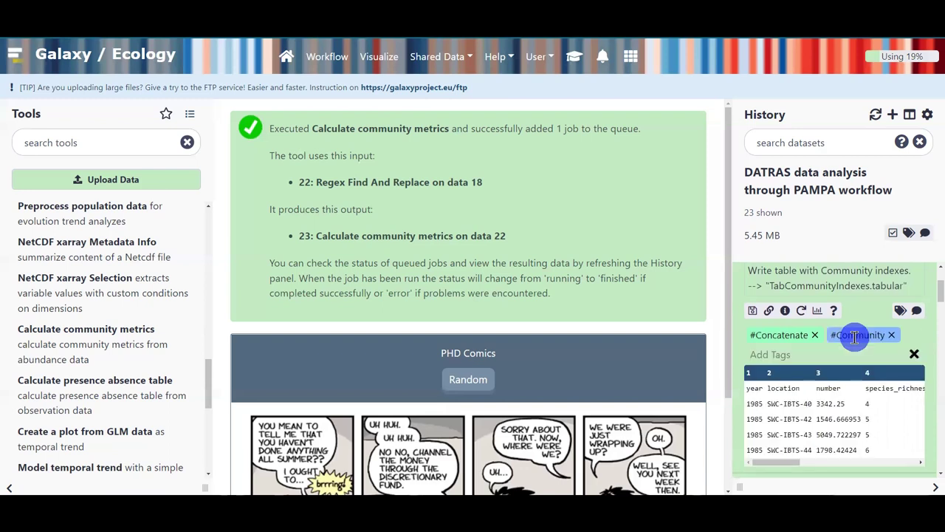
scroll(833, 370, up, 2)
click(879, 296)
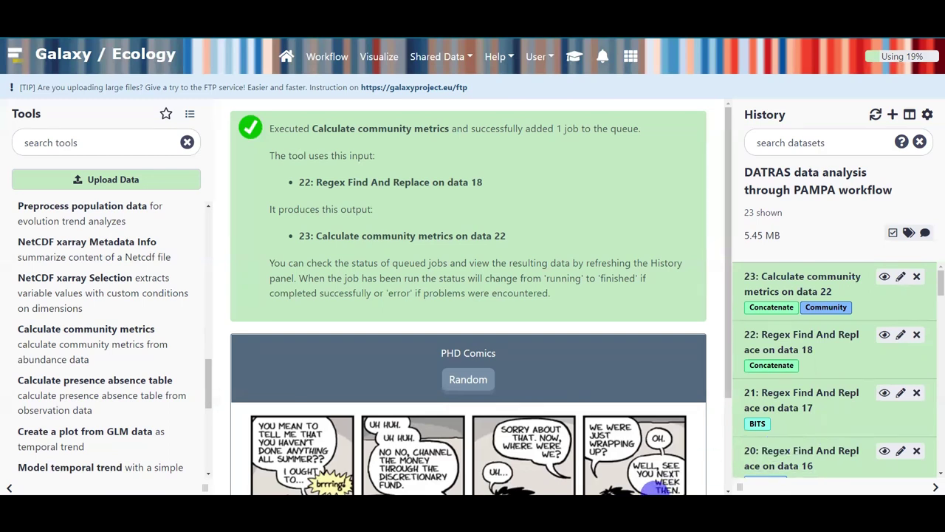
Read the "Compute Population metrics" exercise in the training material and open the Calculate presence absence table tool from it
click(574, 56)
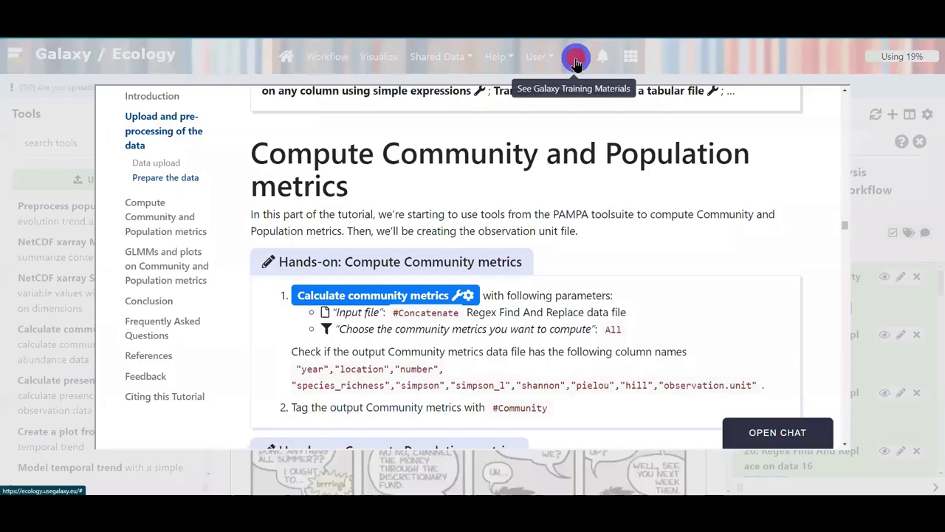
right_click(879, 276)
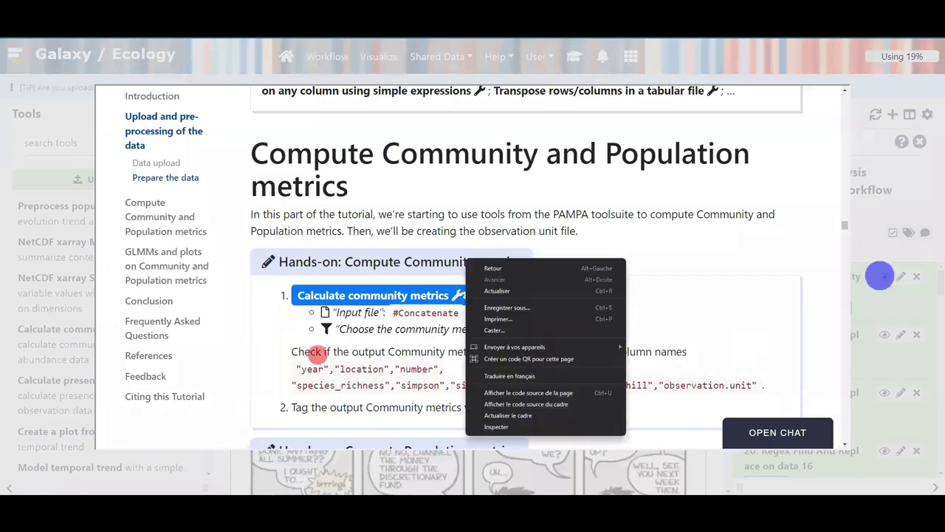
click(772, 139)
scroll(761, 144, down, 3)
scroll(754, 148, down, 3)
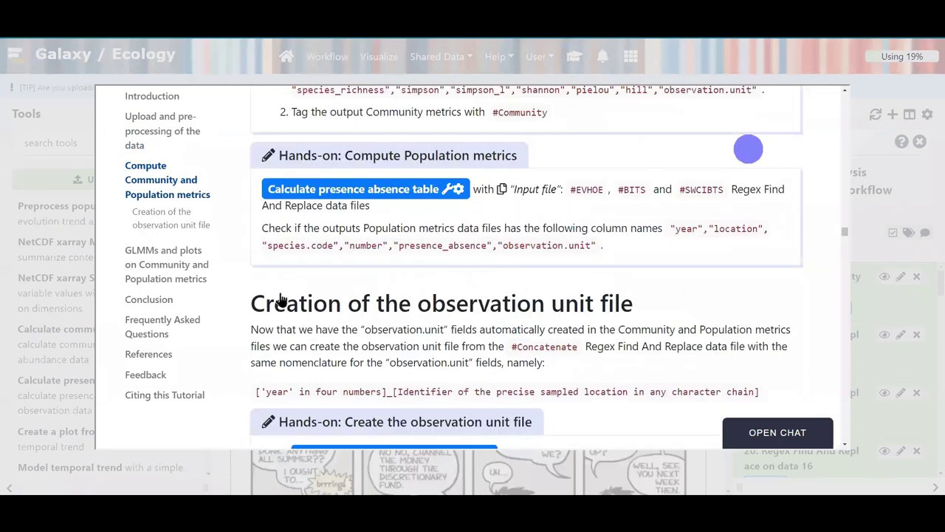
scroll(280, 298, up, 2)
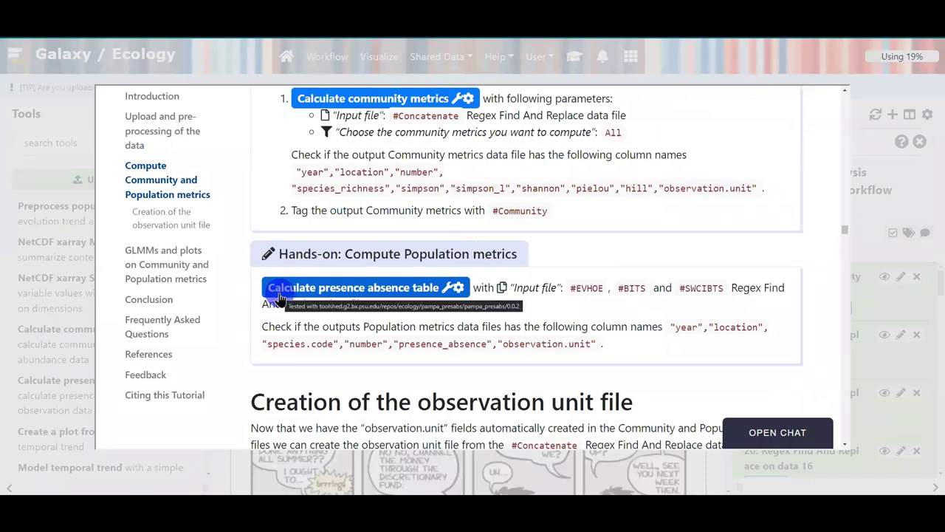
click(280, 297)
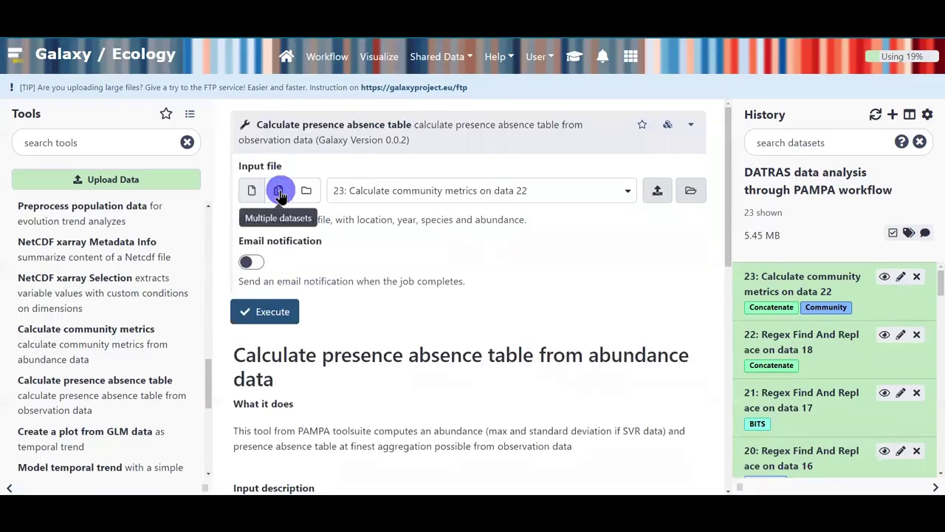
Run Calculate presence absence table in batch on the BITS, SWCIBTS and EVHOE Regex Find And Replace datasets 21, 20 and 19
click(280, 192)
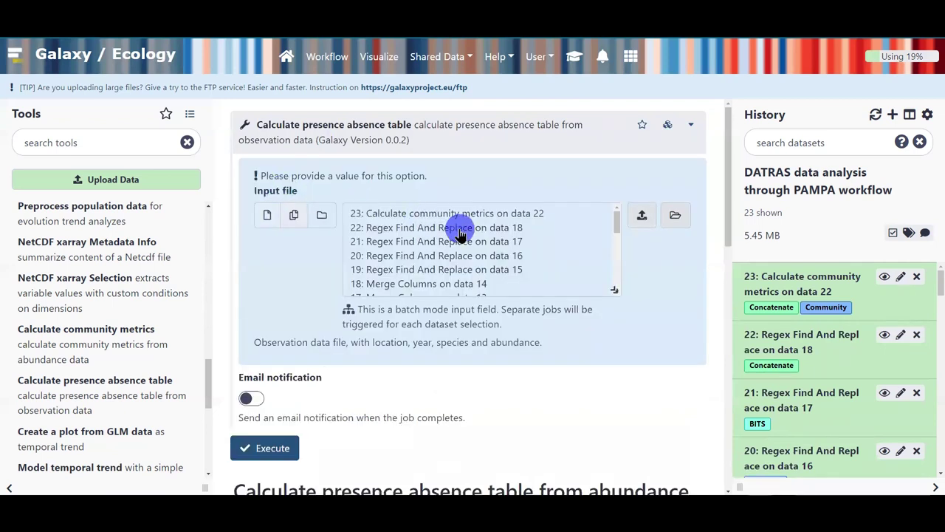
drag(517, 242, 522, 264)
scroll(764, 332, down, 3)
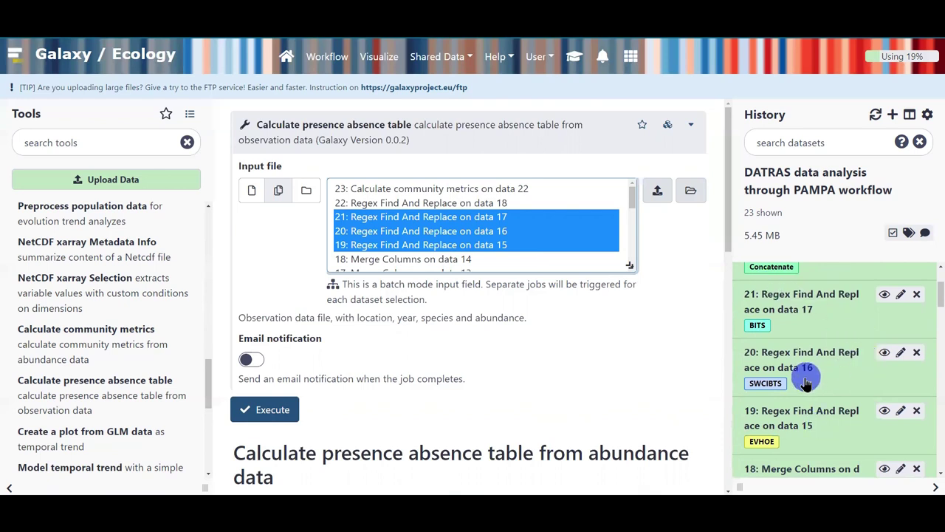
scroll(822, 417, up, 3)
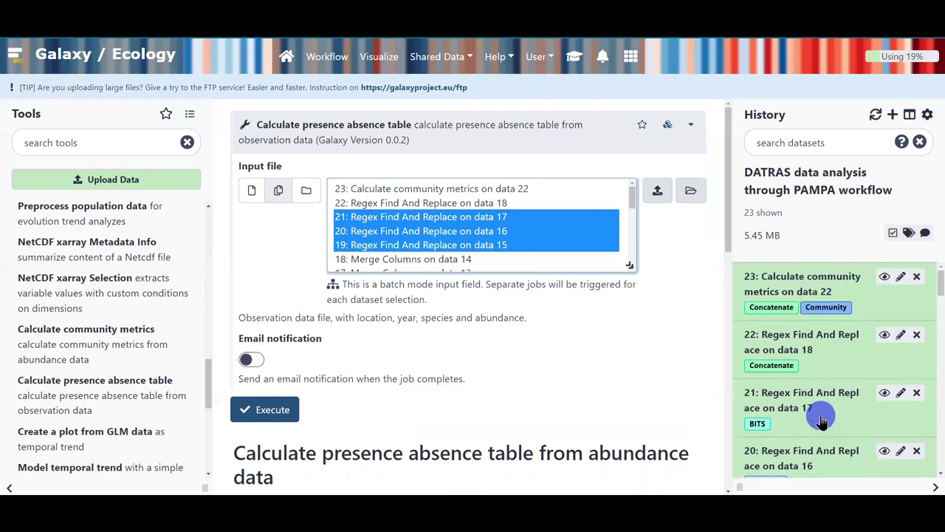
click(256, 411)
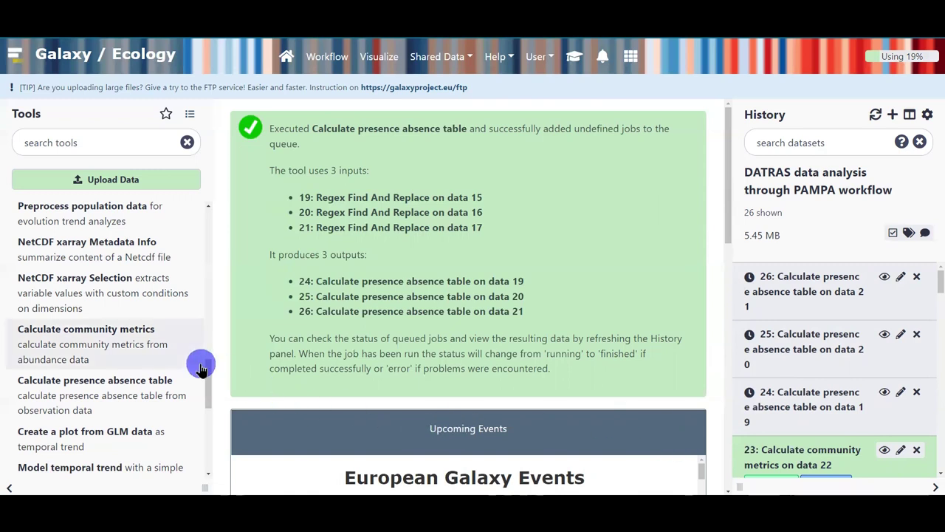
Read the "Creation of the observation unit file" section in the training material and return to the analysis
click(570, 60)
scroll(573, 270, down, 5)
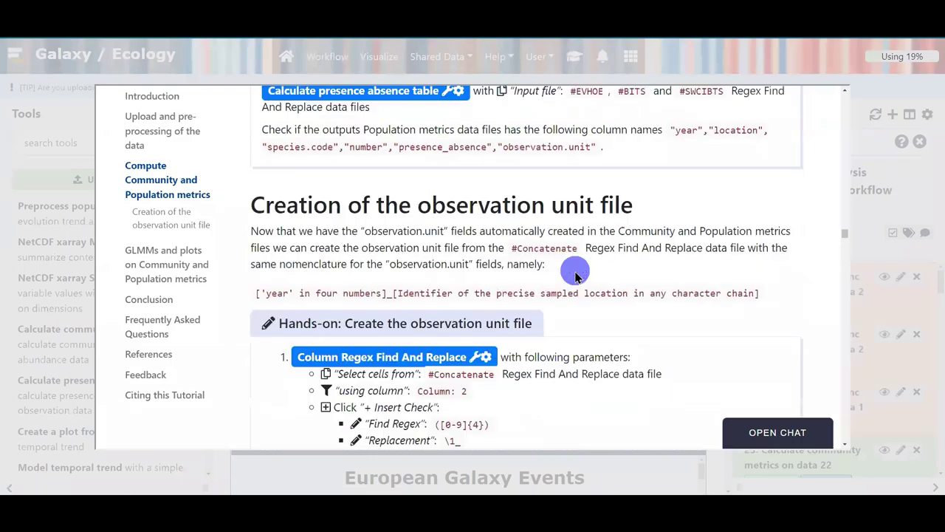
click(630, 465)
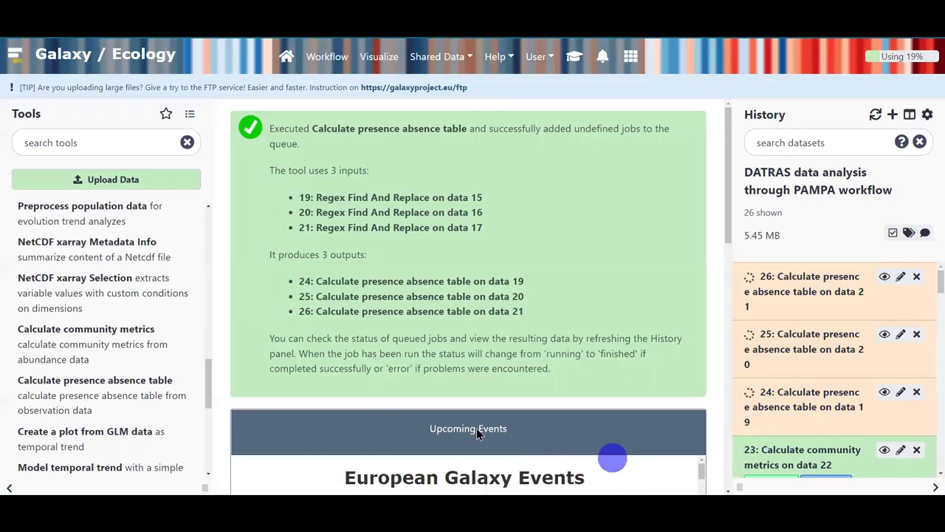
Open the Compute GLM on population data tool and review its Input metrics file and Unitobs informations file parameters
scroll(76, 365, up, 5)
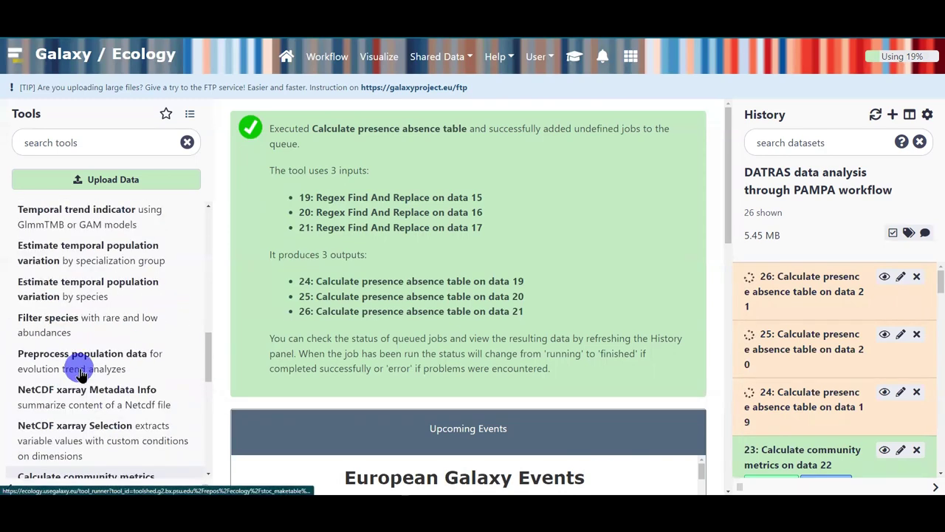
scroll(155, 390, up, 3)
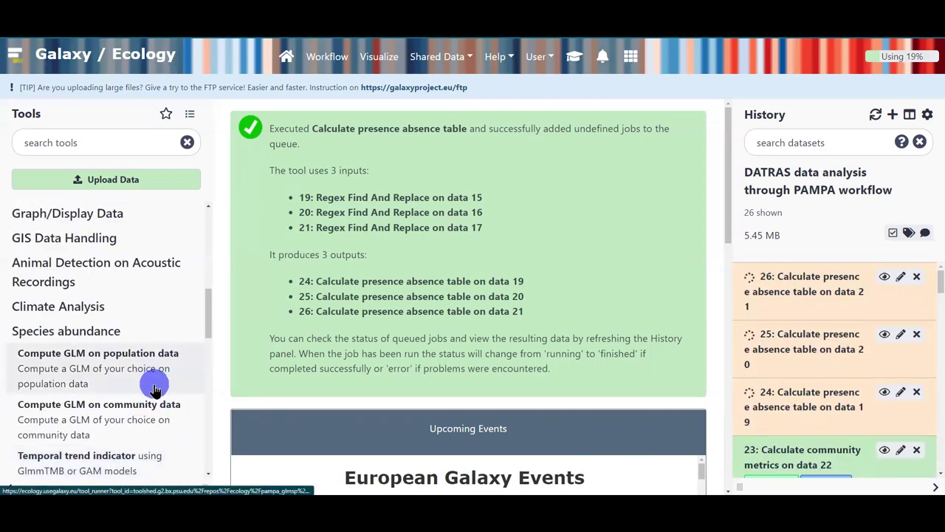
click(155, 379)
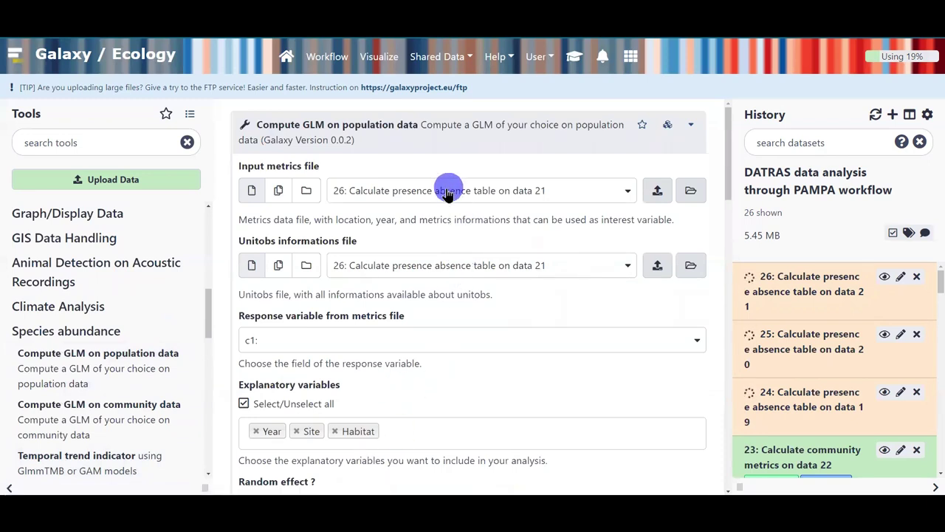
double_click(251, 166)
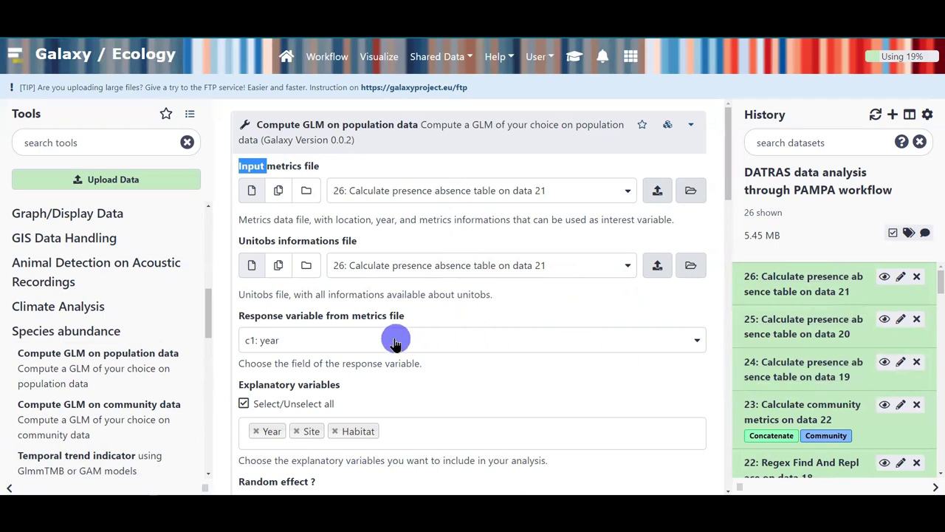
triple_click(253, 242)
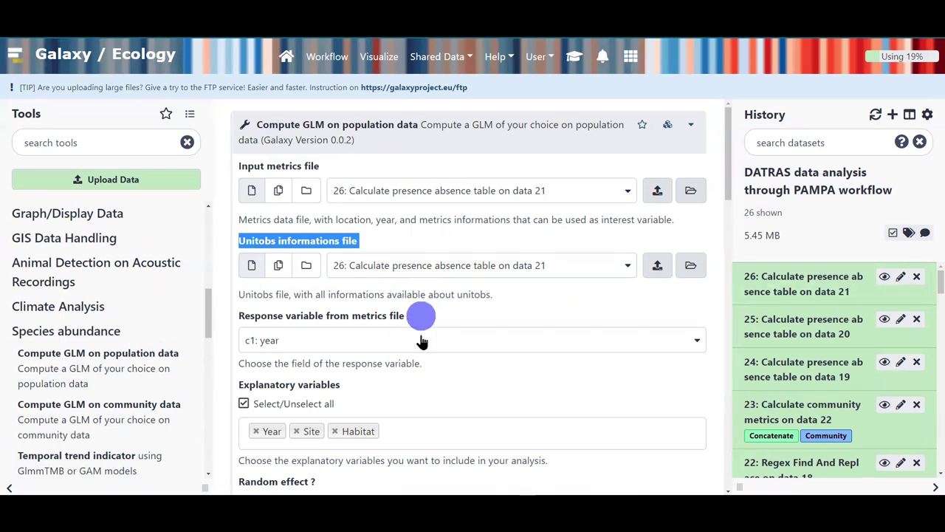
Read the input description in the GLM tool's help, covering the population data file and the observation unit file
scroll(442, 381, down, 5)
scroll(442, 381, down, 7)
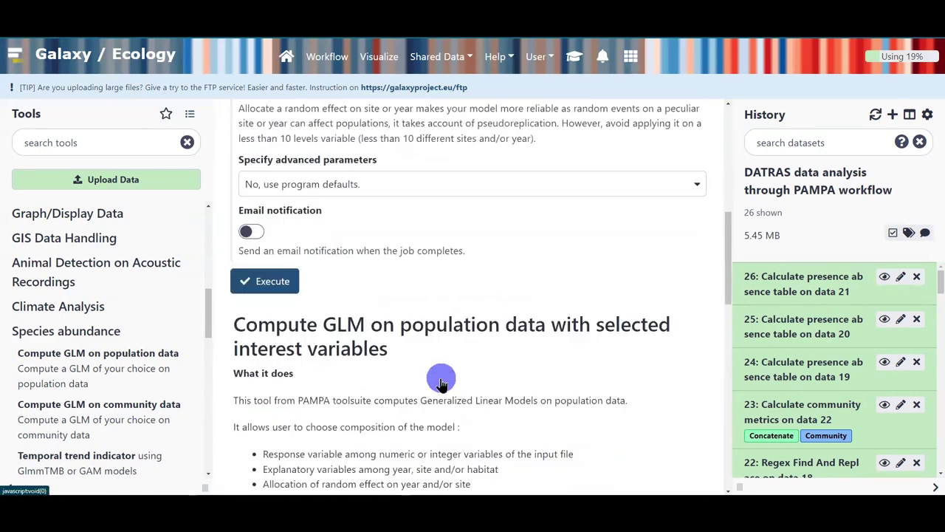
scroll(260, 333, down, 1)
scroll(260, 332, down, 3)
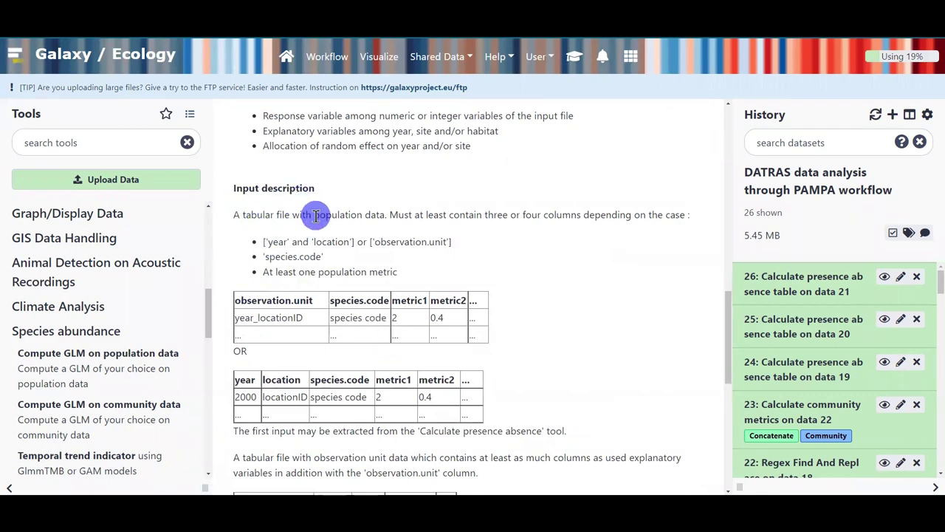
double_click(341, 216)
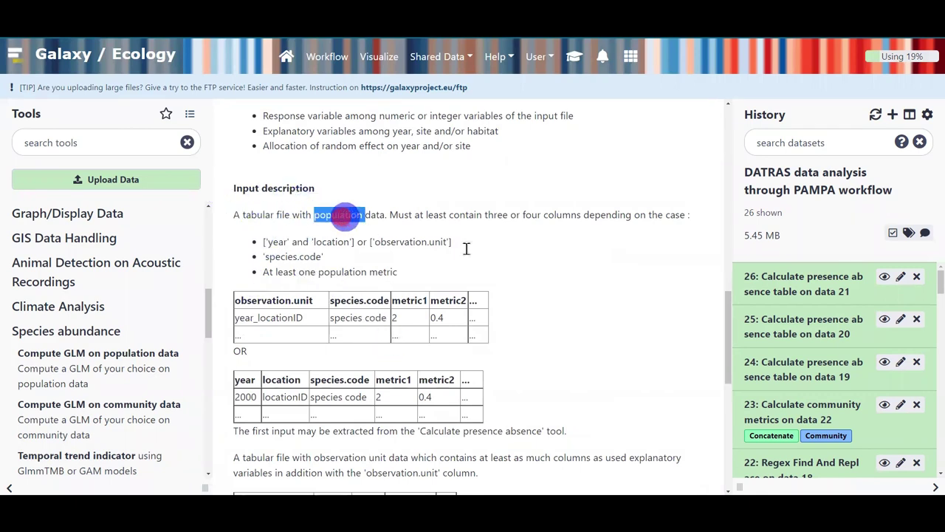
scroll(608, 317, down, 2)
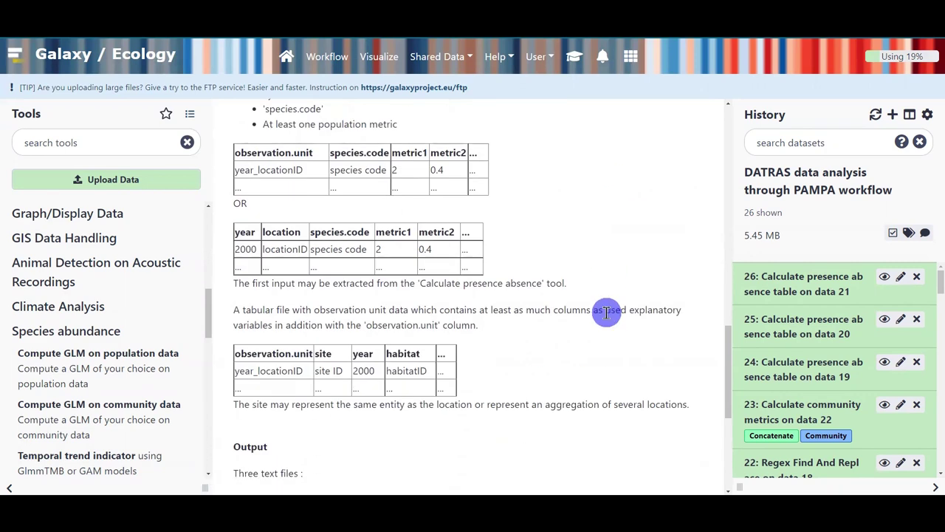
drag(235, 311, 534, 362)
click(531, 358)
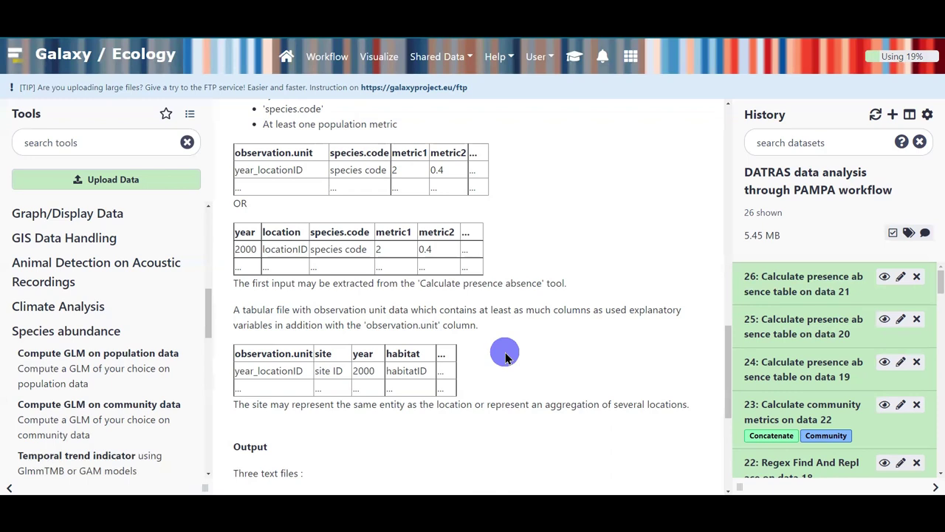
Compare the observation.unit column in the preview of community metrics output 23 with the observation unit example table in the tool help
click(804, 405)
scroll(805, 402, down, 1)
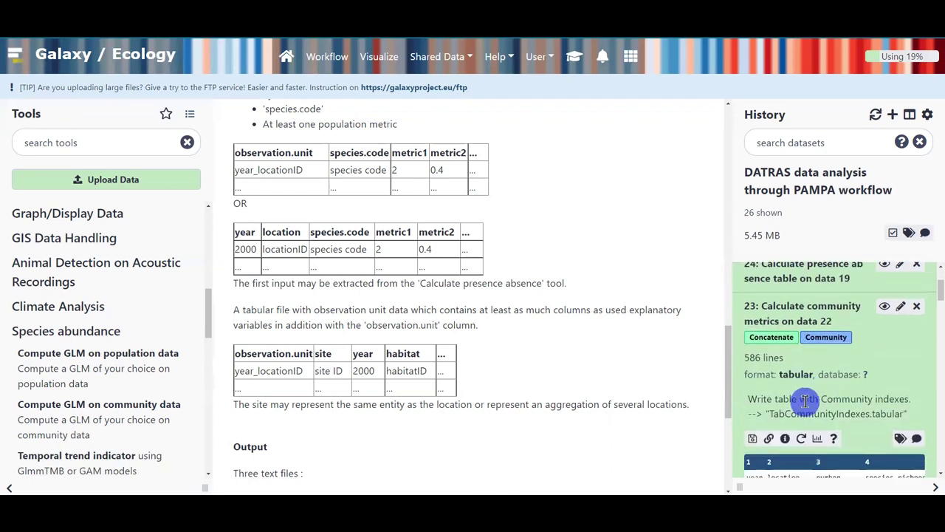
scroll(801, 403, down, 1)
scroll(794, 408, down, 3)
drag(787, 403, 911, 421)
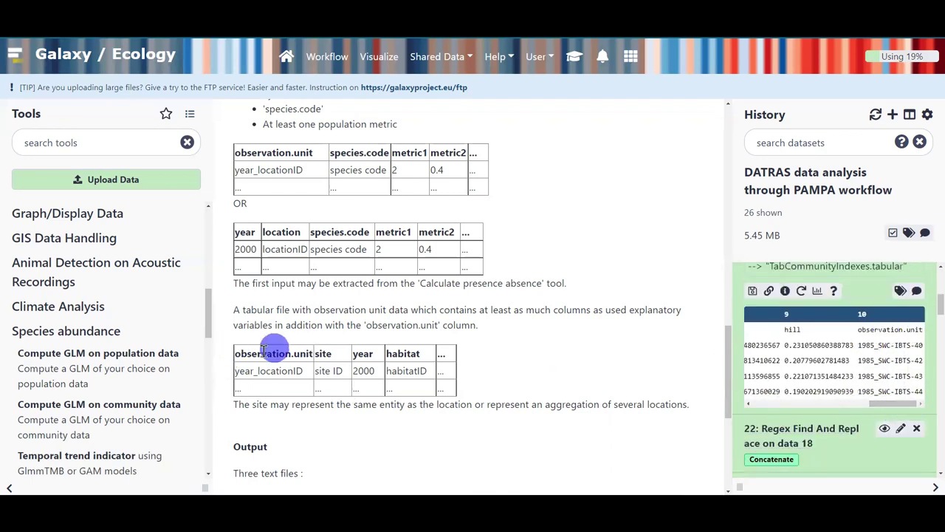
drag(224, 353, 256, 394)
click(252, 392)
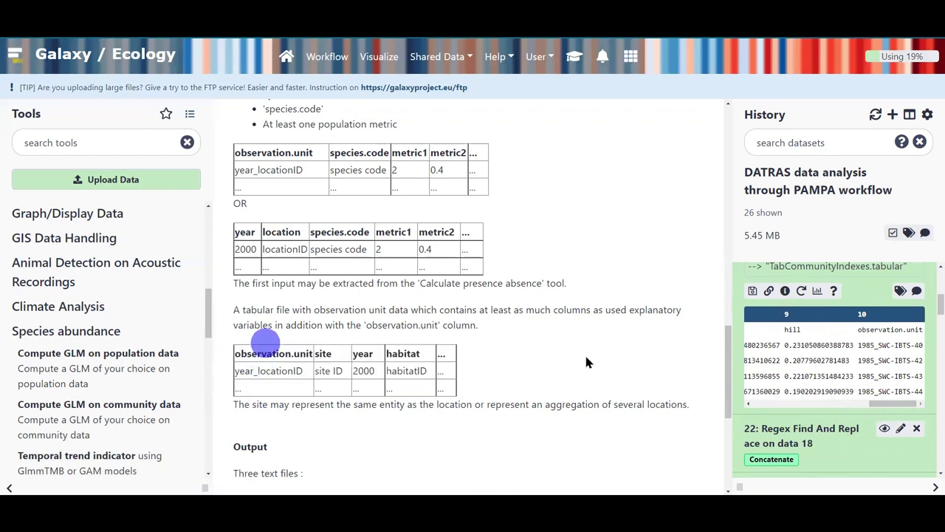
Check the observation.unit column in the preview of presence absence output 24, replacing the open preview of output 23
scroll(890, 363, up, 3)
click(831, 325)
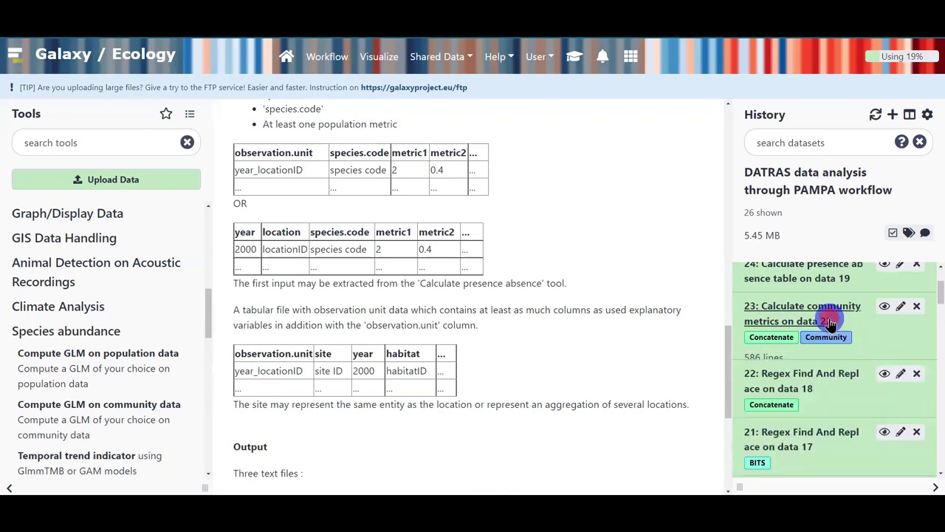
scroll(831, 325, up, 3)
click(830, 379)
scroll(827, 387, down, 5)
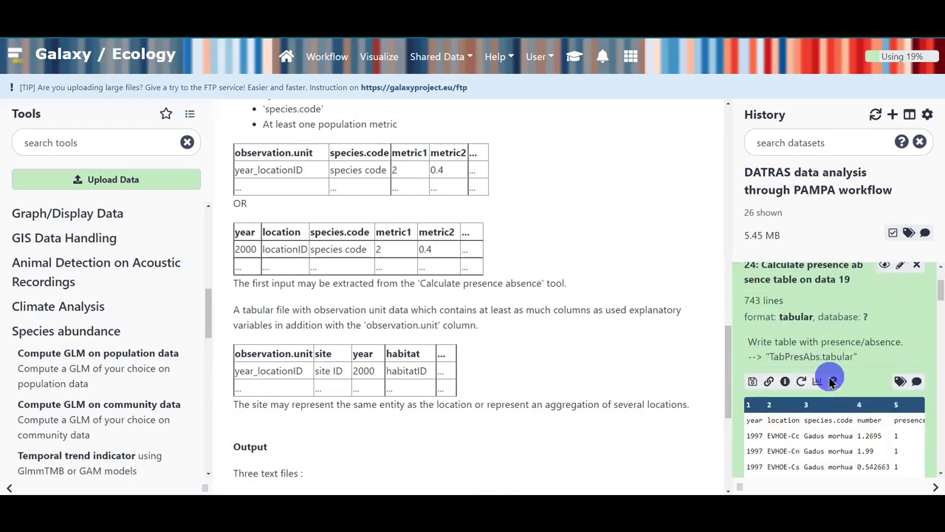
drag(821, 391, 919, 394)
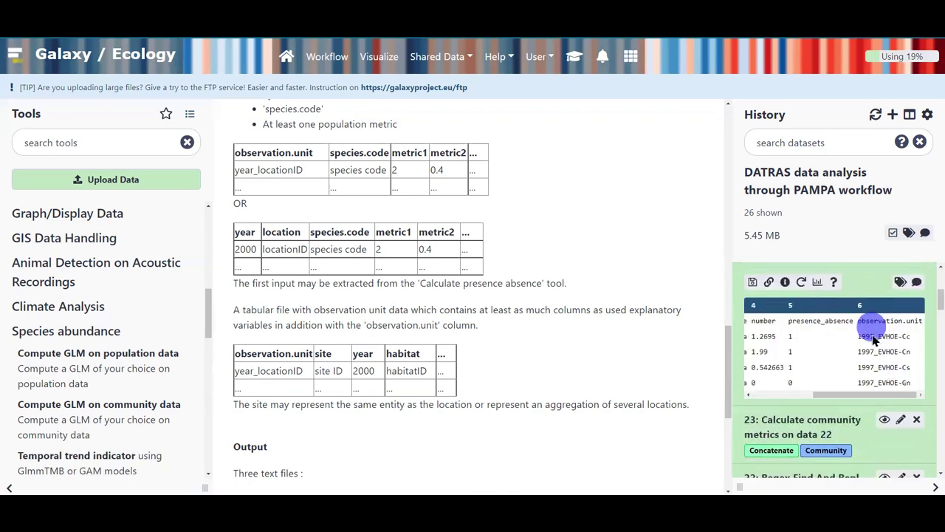
drag(857, 394, 786, 396)
scroll(786, 370, up, 1)
scroll(787, 369, up, 5)
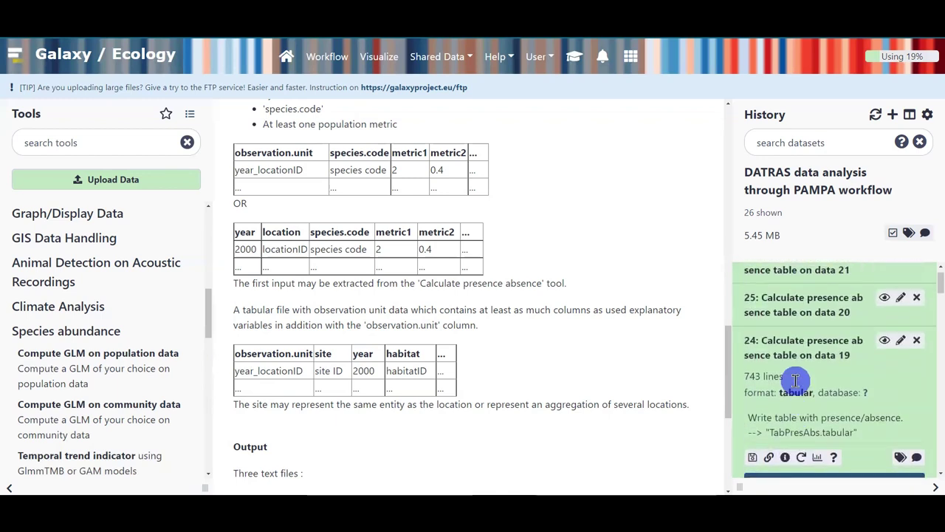
click(833, 369)
Check the observation.unit column in the preview of presence absence output 25, then collapse it
click(831, 331)
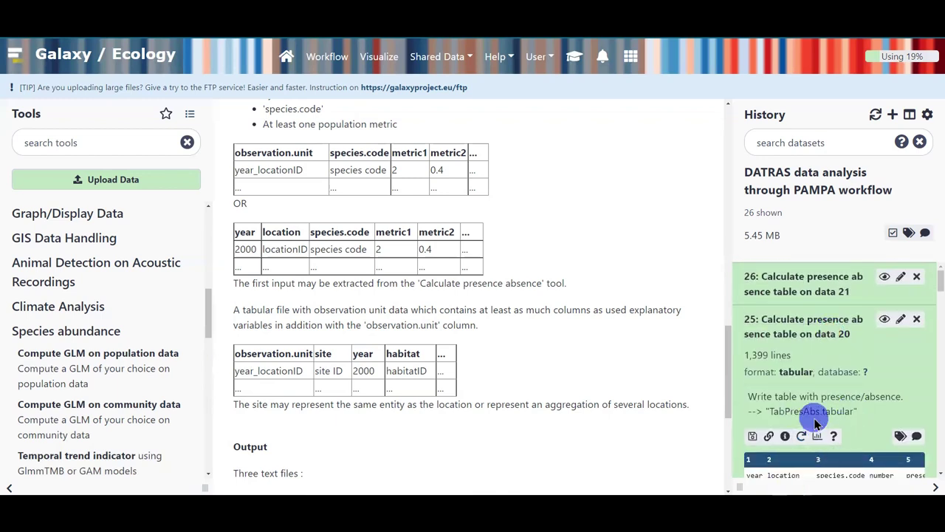
scroll(835, 435, down, 2)
drag(790, 449, 883, 418)
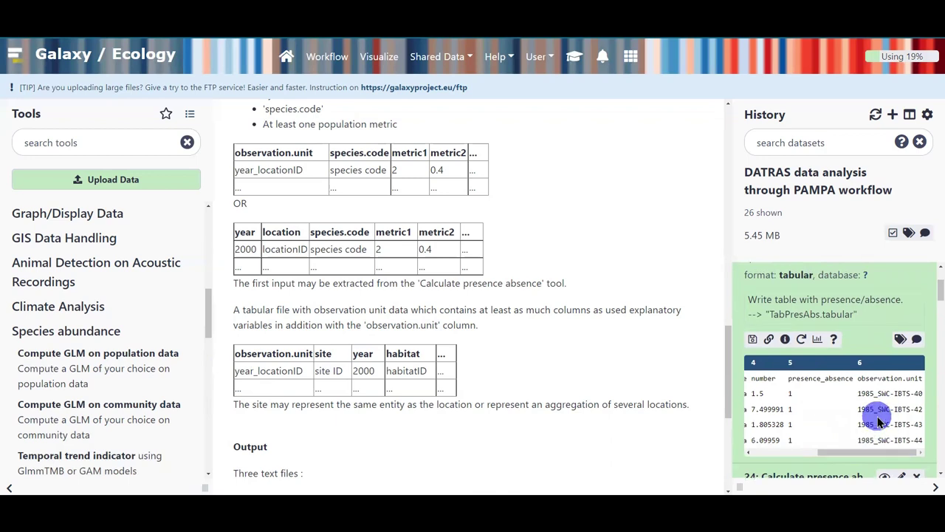
scroll(835, 369, up, 2)
click(780, 327)
Check the observation.unit column in the preview of presence absence output 26 and collapse it
click(789, 287)
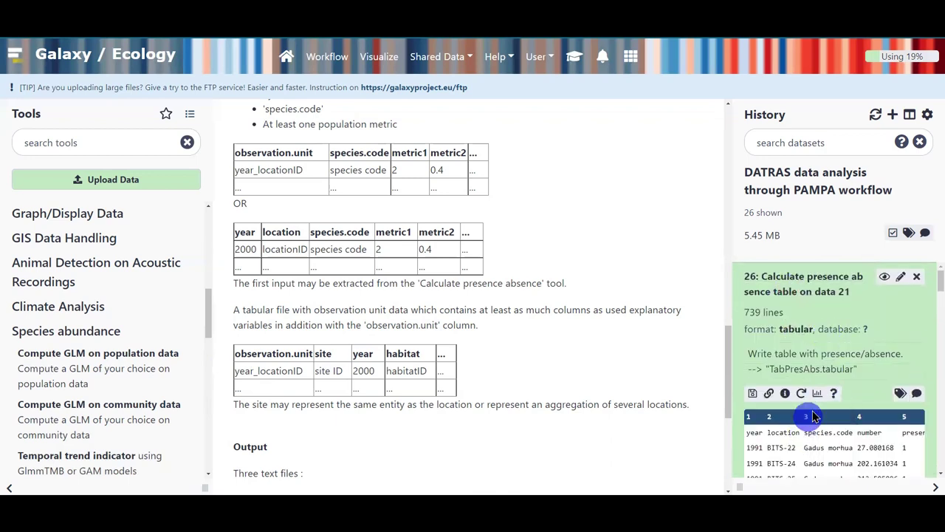
scroll(809, 412, down, 2)
drag(812, 408, 908, 411)
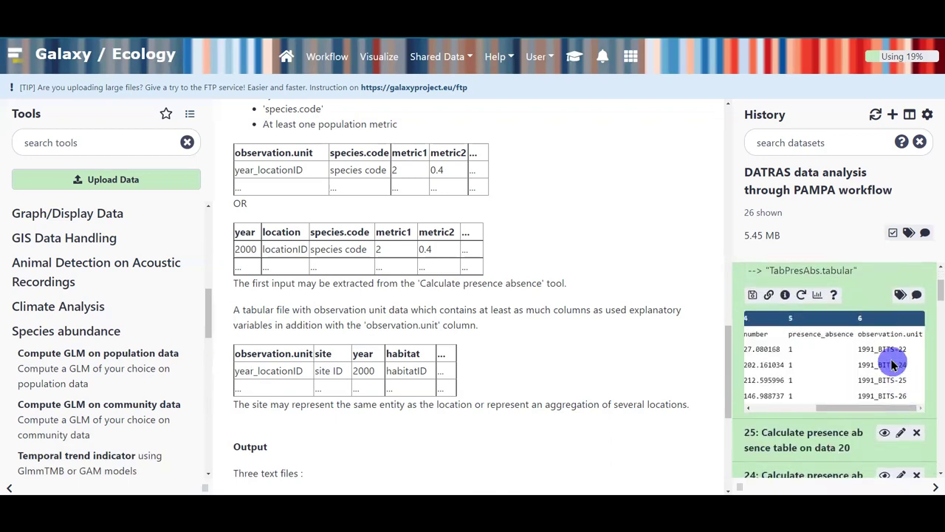
scroll(850, 432, up, 2)
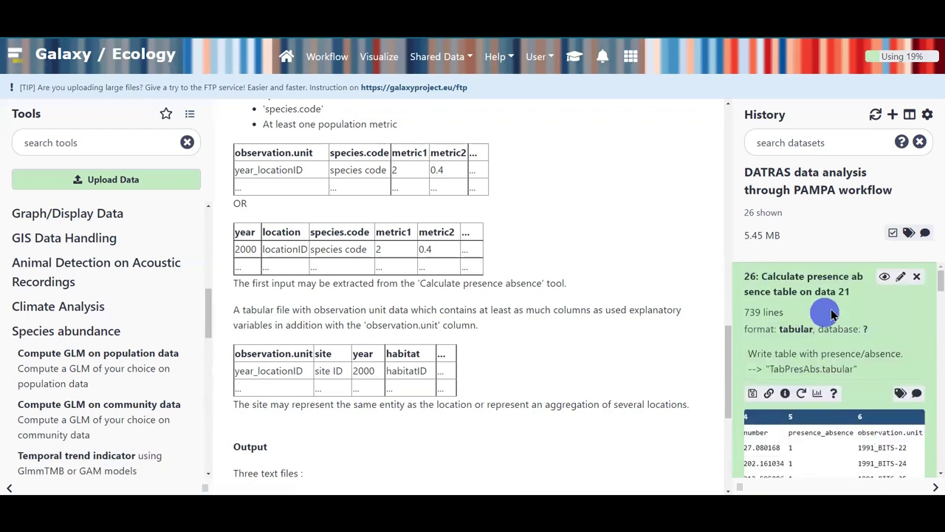
click(844, 279)
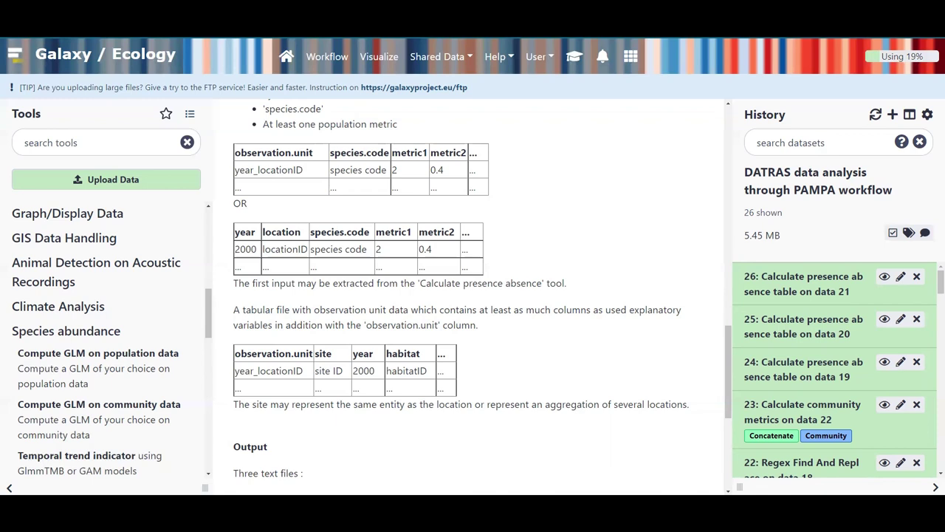
Examine how year and location are combined in the observation.unit values of community metrics output 23
click(827, 407)
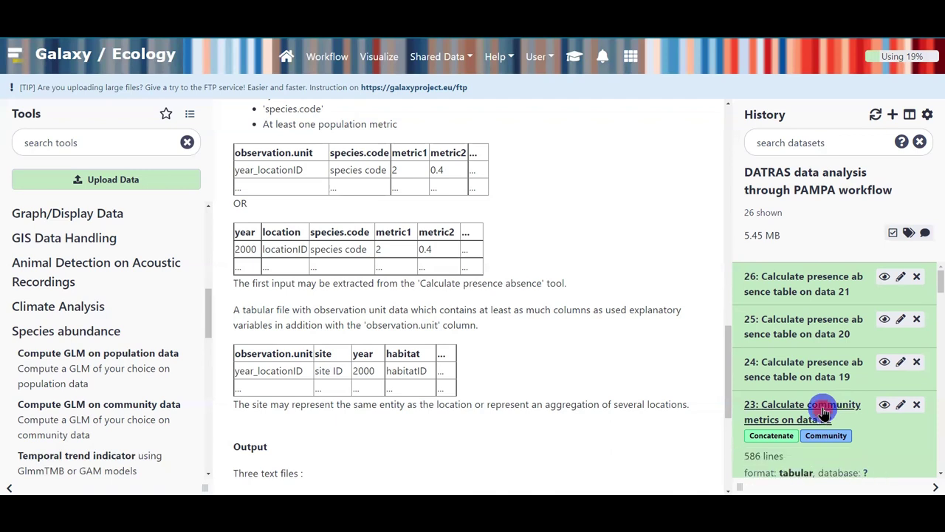
scroll(780, 422, down, 3)
drag(781, 401, 925, 380)
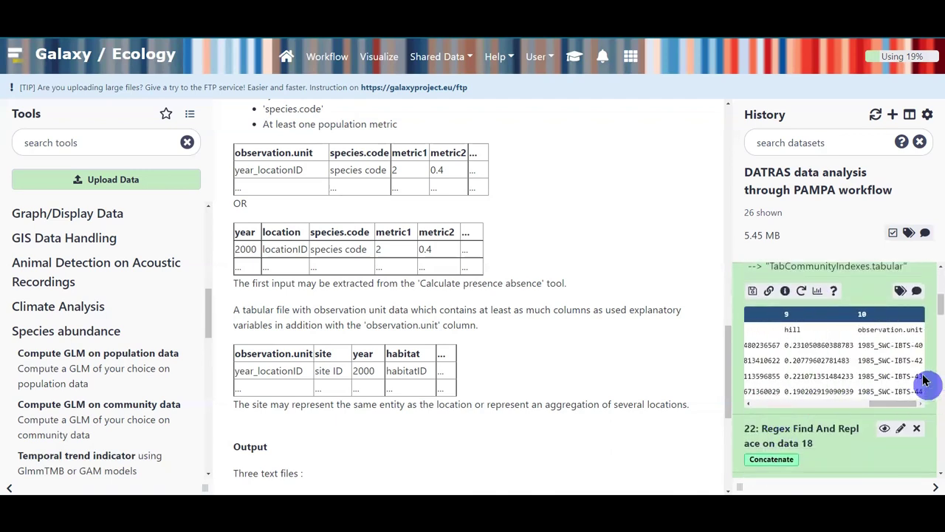
drag(857, 345, 861, 345)
click(861, 344)
double_click(869, 344)
click(873, 345)
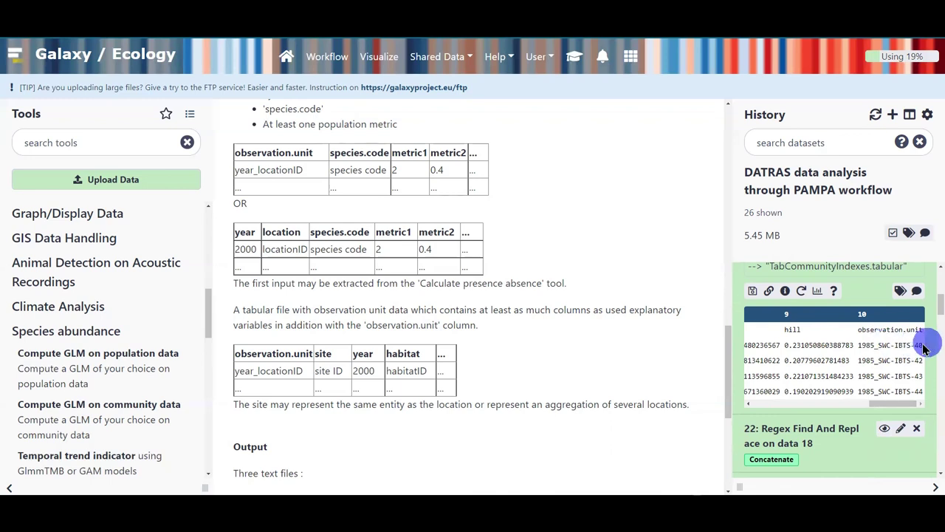
Read the observation.unit nomenclature in the training material, return to the analysis and collapse community metrics output 23
click(568, 59)
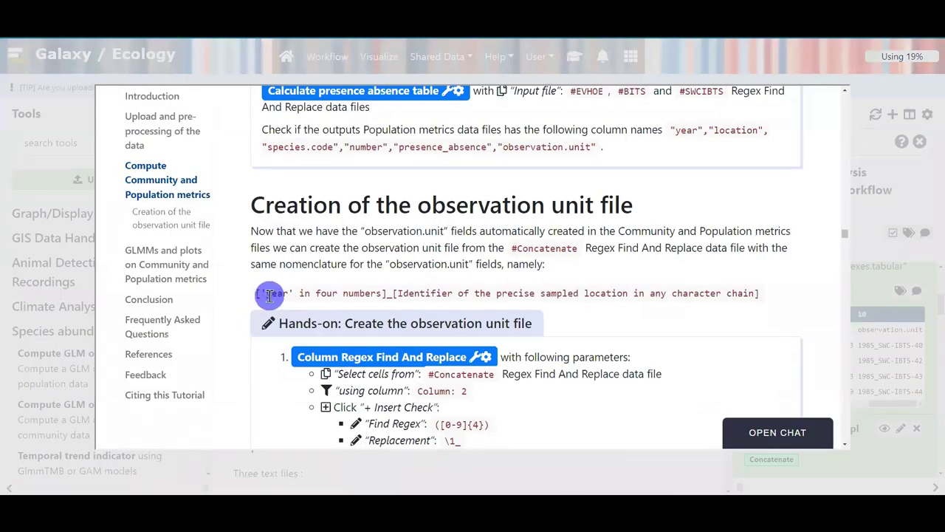
drag(257, 292, 797, 291)
click(542, 227)
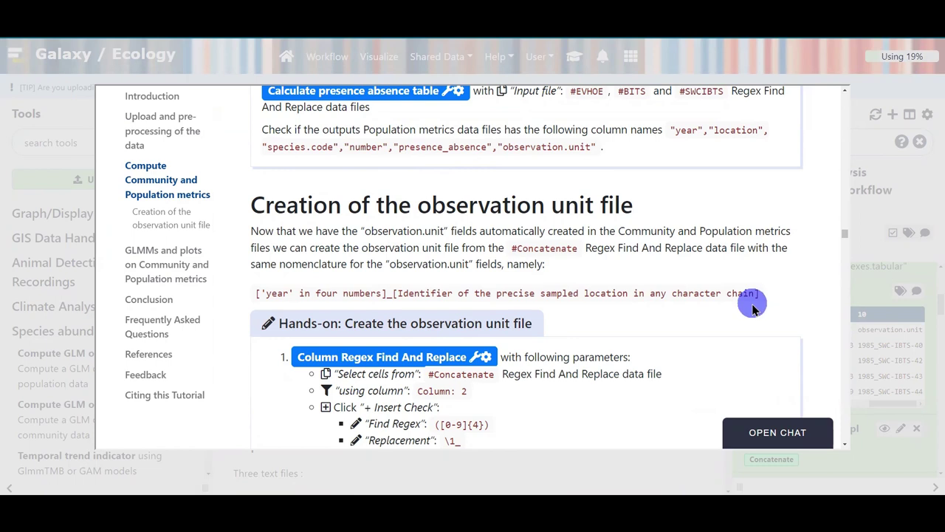
scroll(755, 309, down, 1)
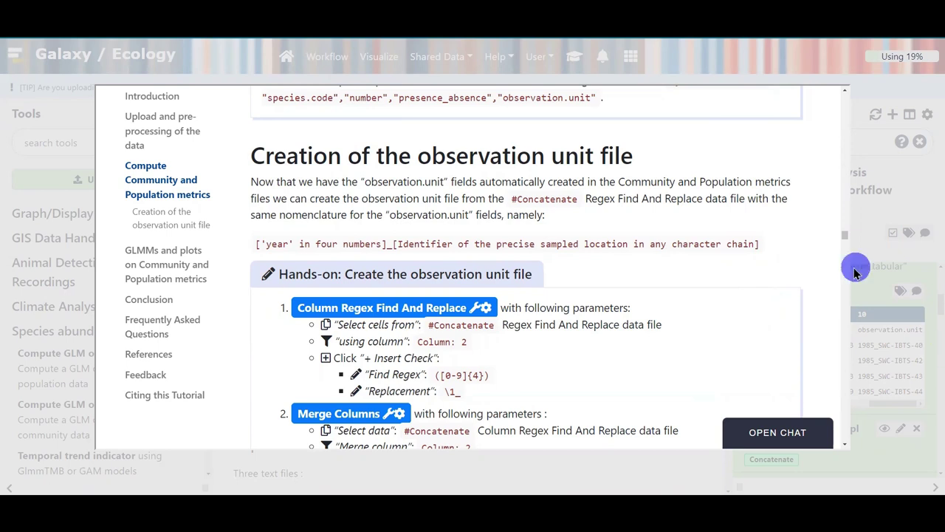
click(871, 336)
scroll(850, 280, up, 2)
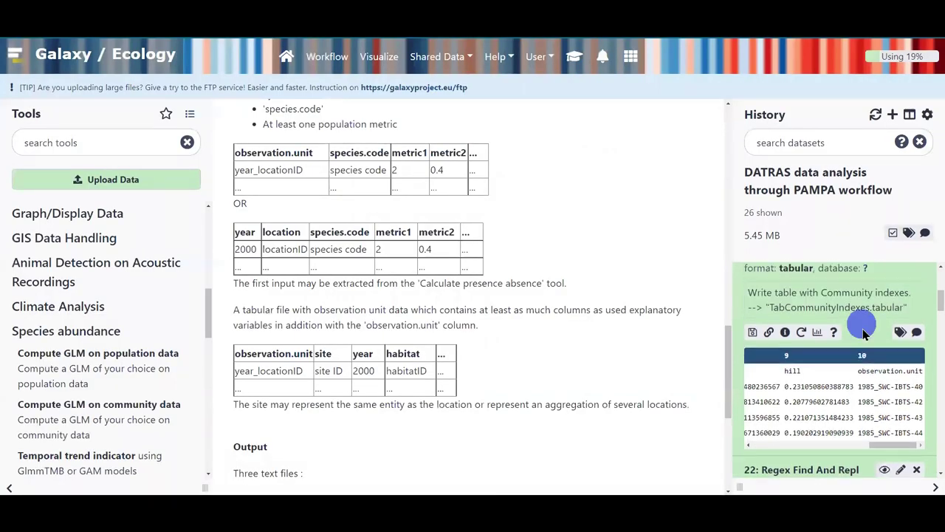
click(879, 297)
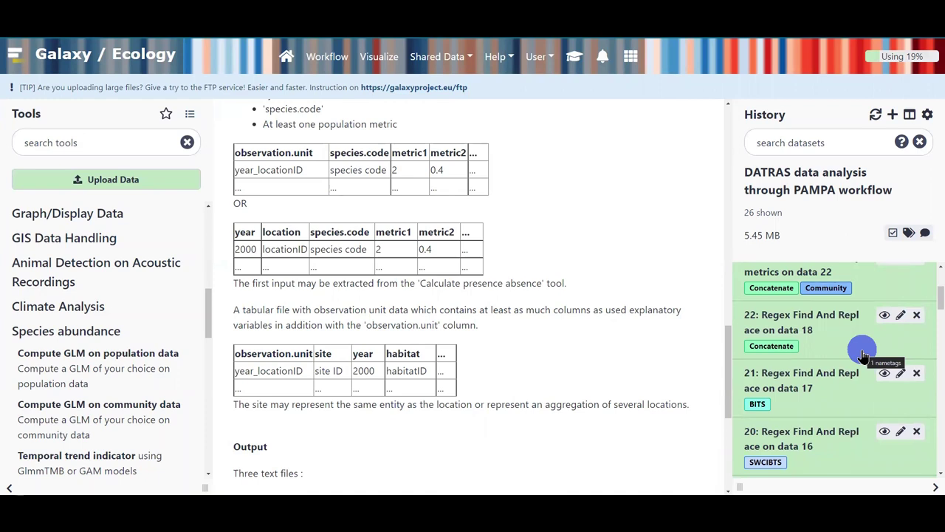
Open Column Regex Find And Replace from the training's hands-on and select dataset 22, Regex Find And Replace on data 18, as input
click(574, 58)
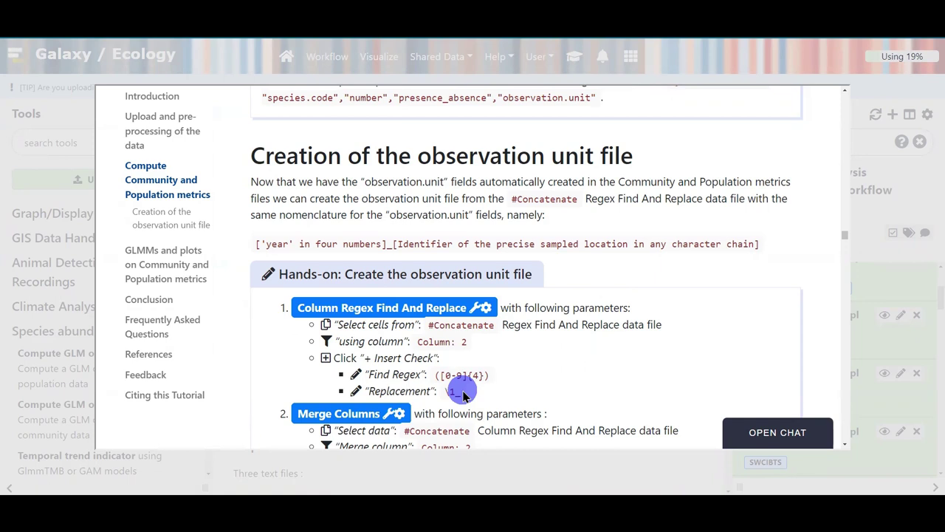
drag(432, 325, 671, 323)
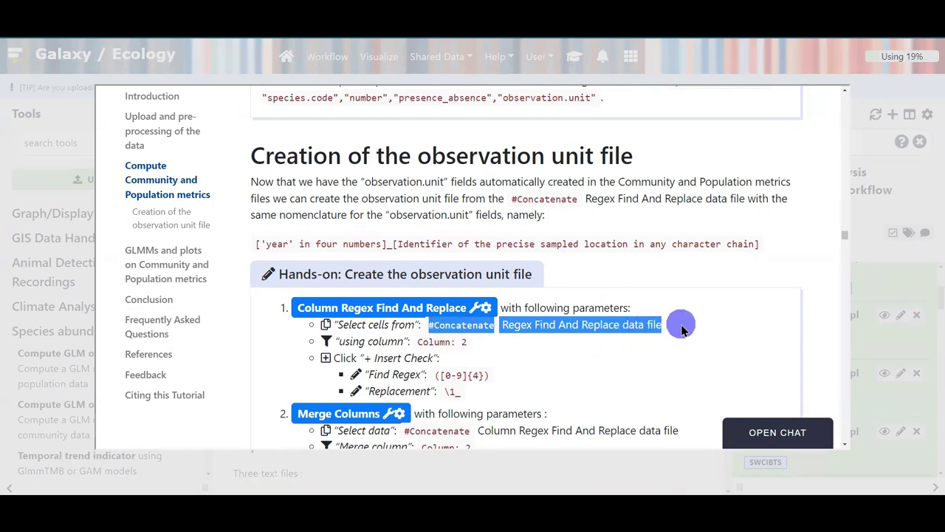
click(367, 314)
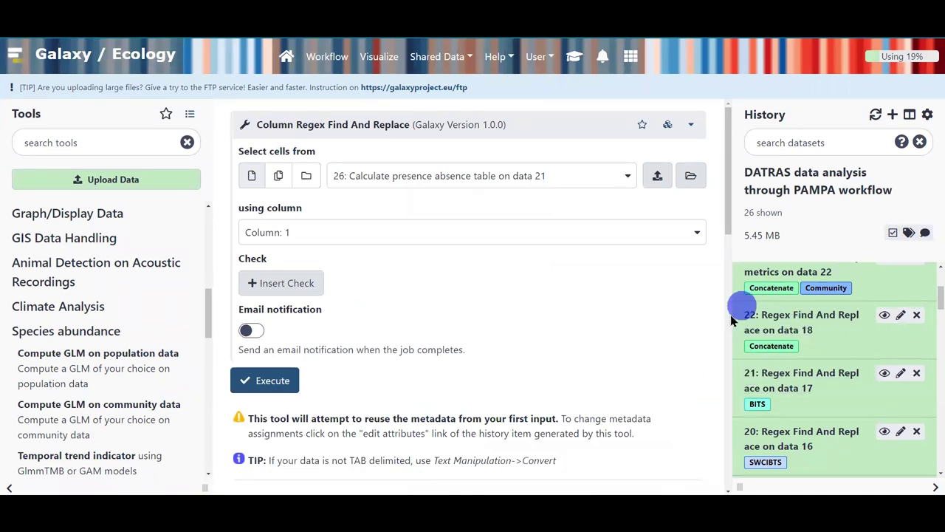
click(423, 169)
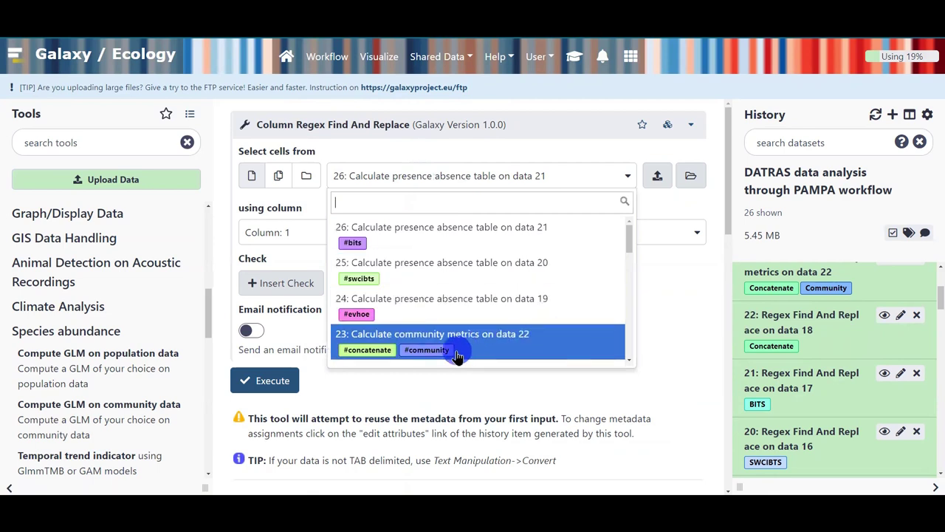
scroll(464, 336, down, 1)
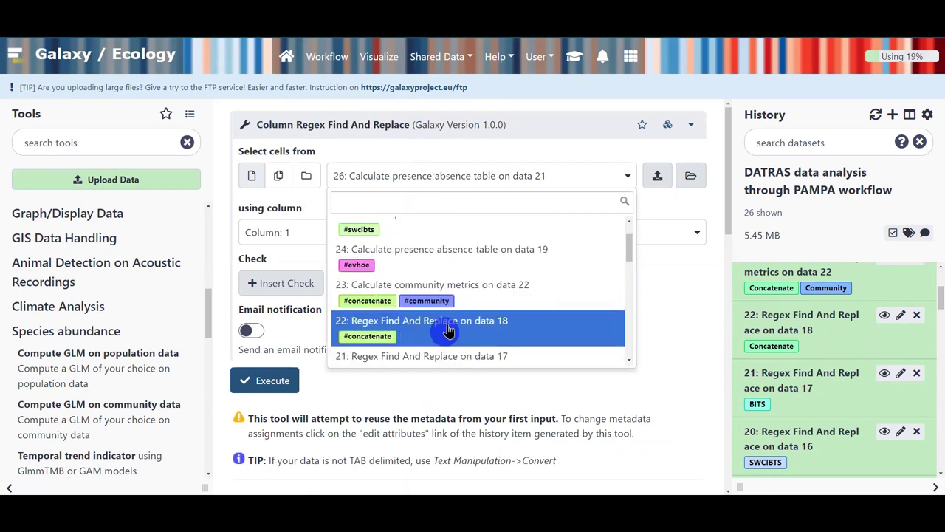
click(514, 337)
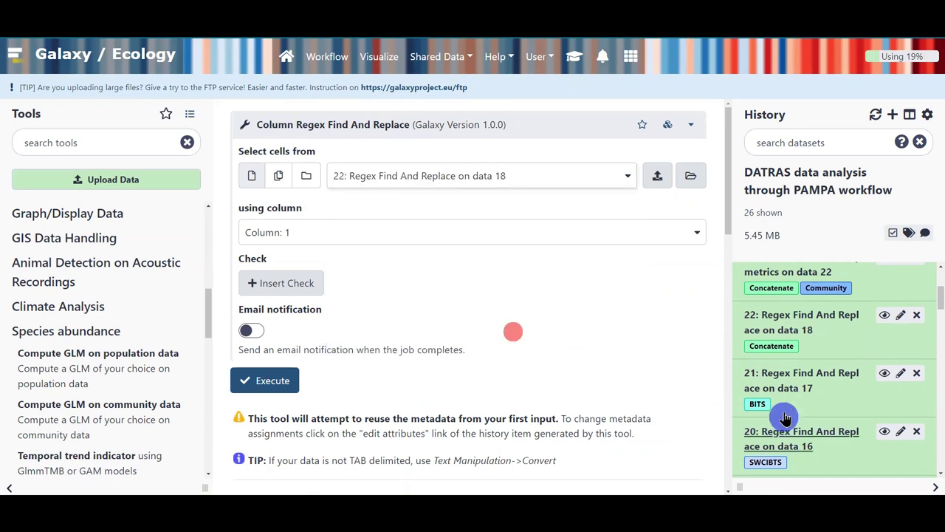
Locate the year column in the preview of dataset 22 and set the tool to use Column: 2
click(802, 322)
scroll(801, 345, down, 1)
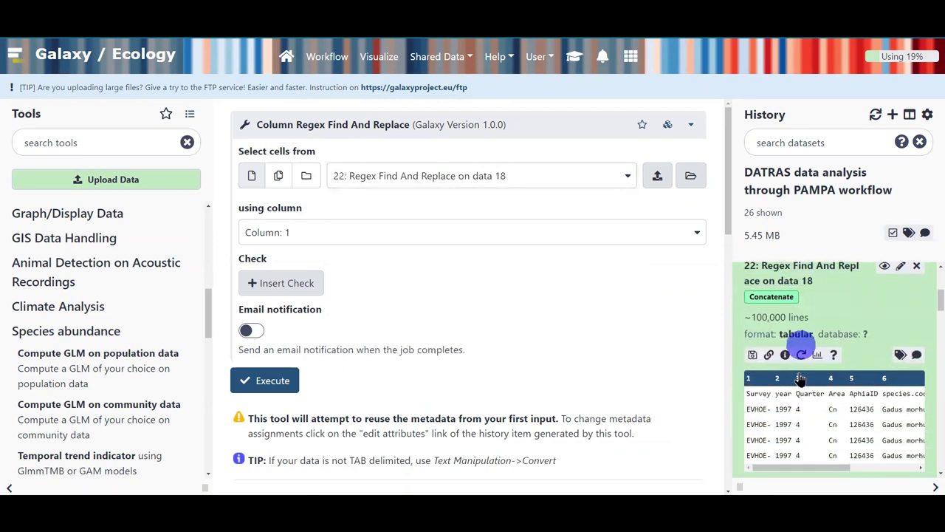
drag(802, 471, 755, 466)
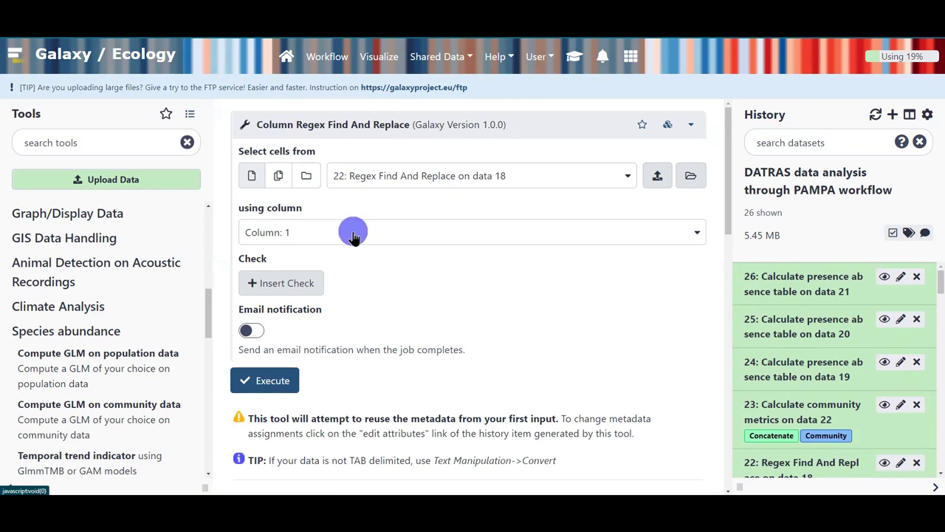
scroll(890, 362, down, 2)
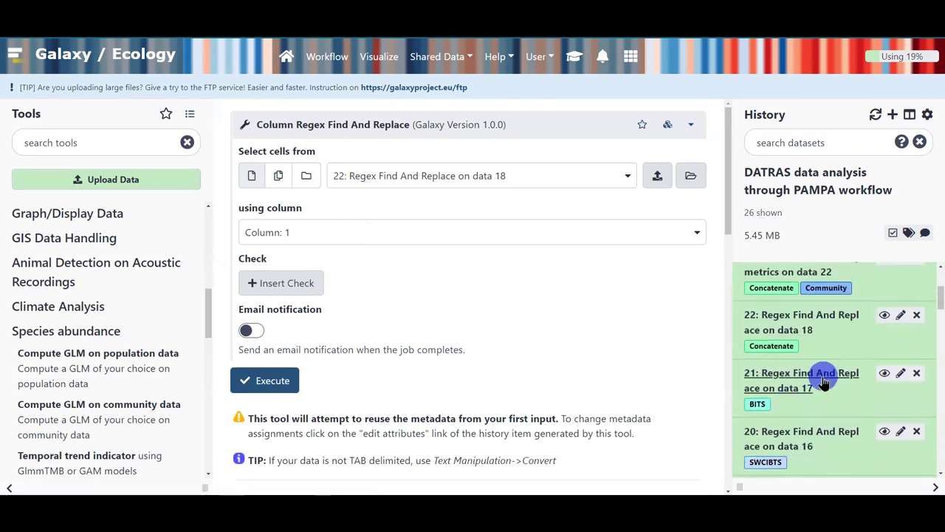
click(807, 342)
scroll(815, 354, down, 2)
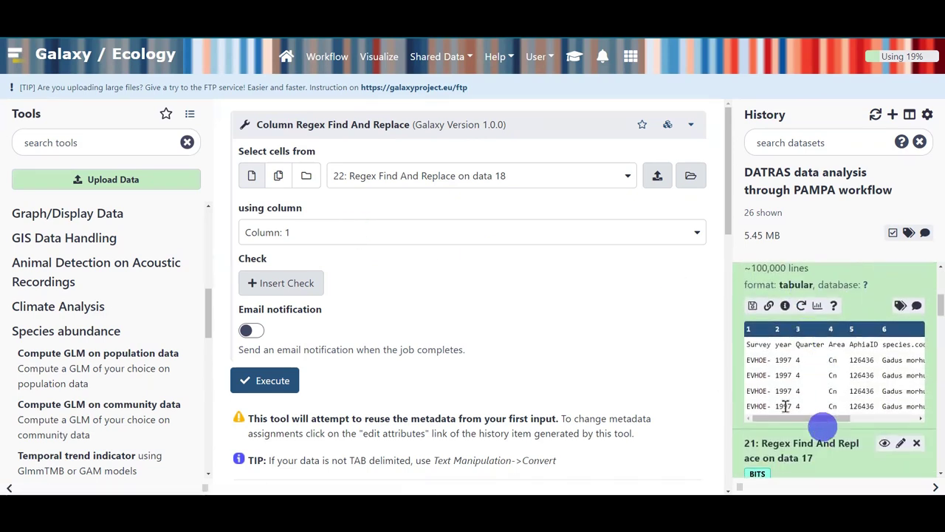
click(492, 233)
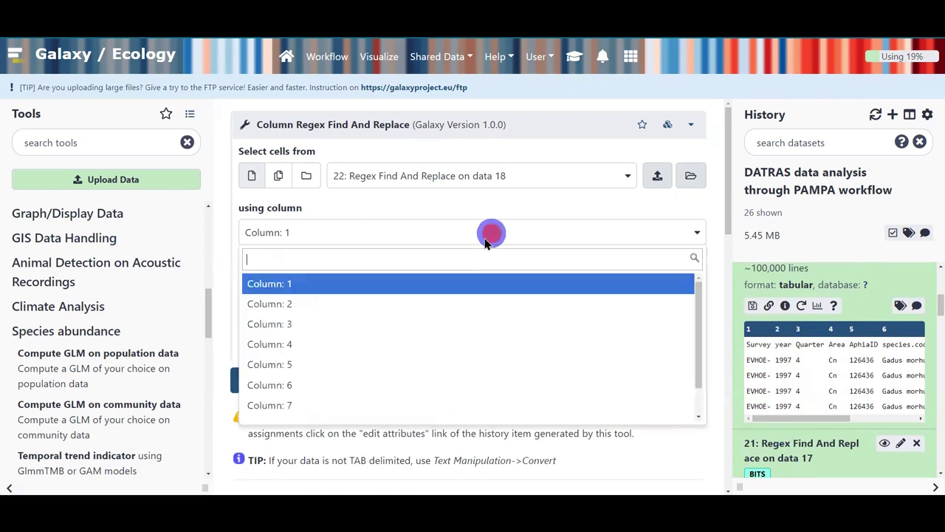
click(431, 319)
click(414, 233)
click(376, 309)
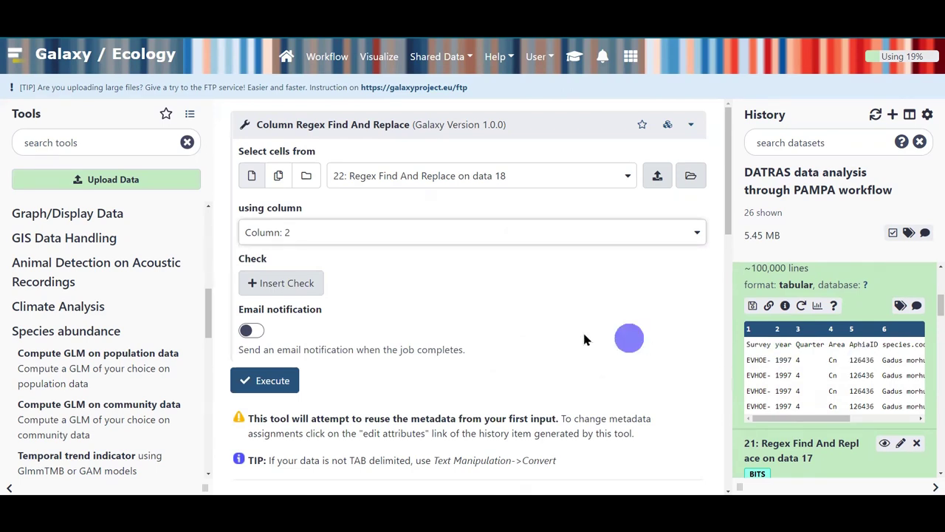
Add a check to the year column replacement with the Find Regex ([0-9]{4})
click(262, 283)
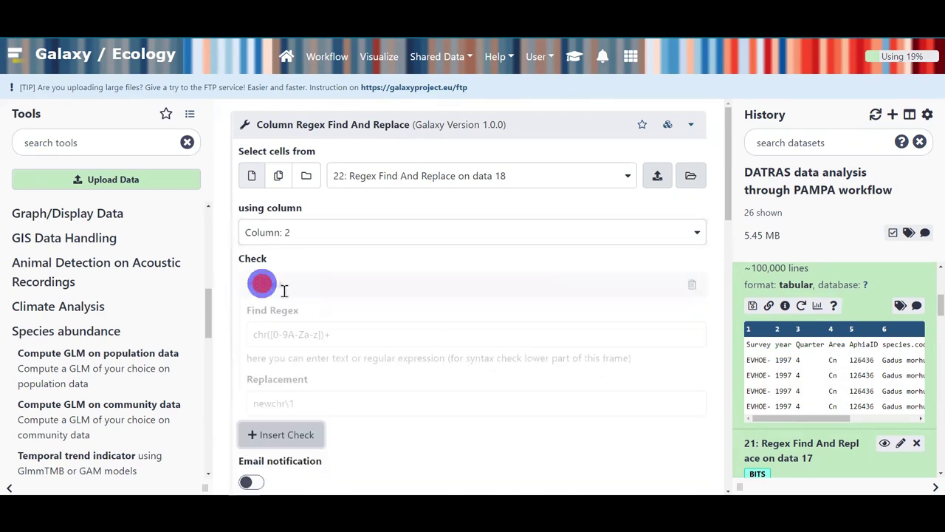
triple_click(351, 338)
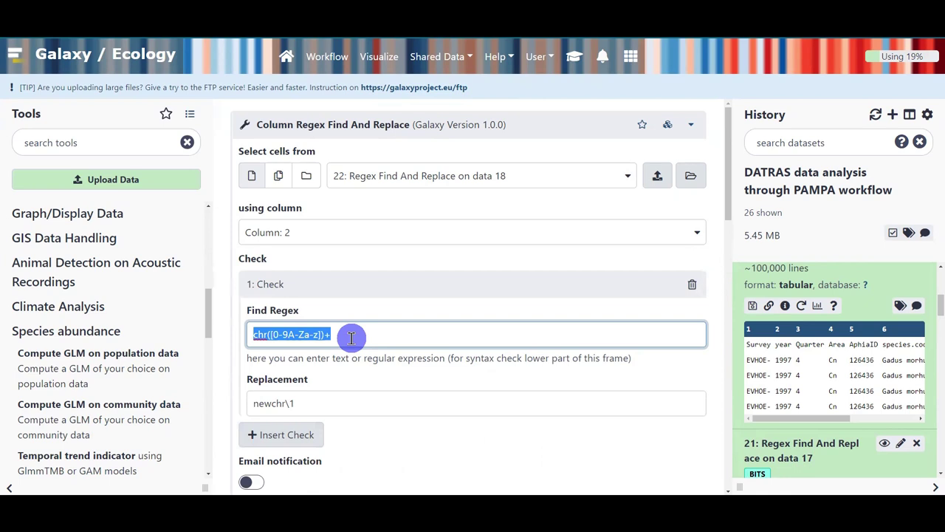
text(0-9)
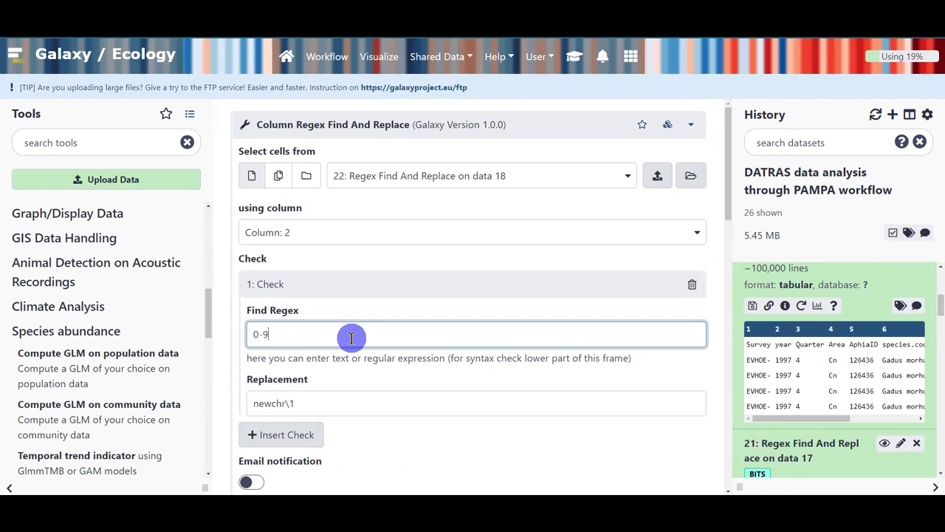
text(])
key(Left)
key(Left)
key(Left)
key(Left)
text([)
key(End)
text({4})
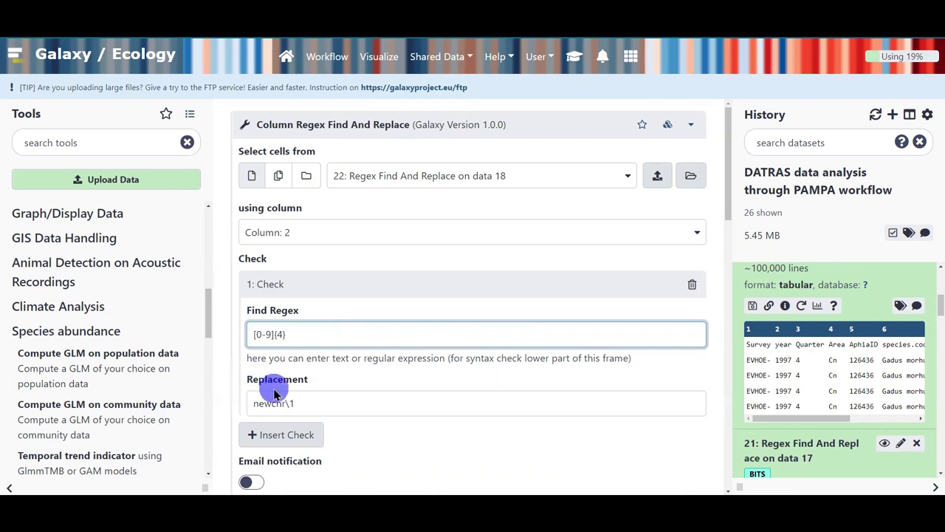
text())
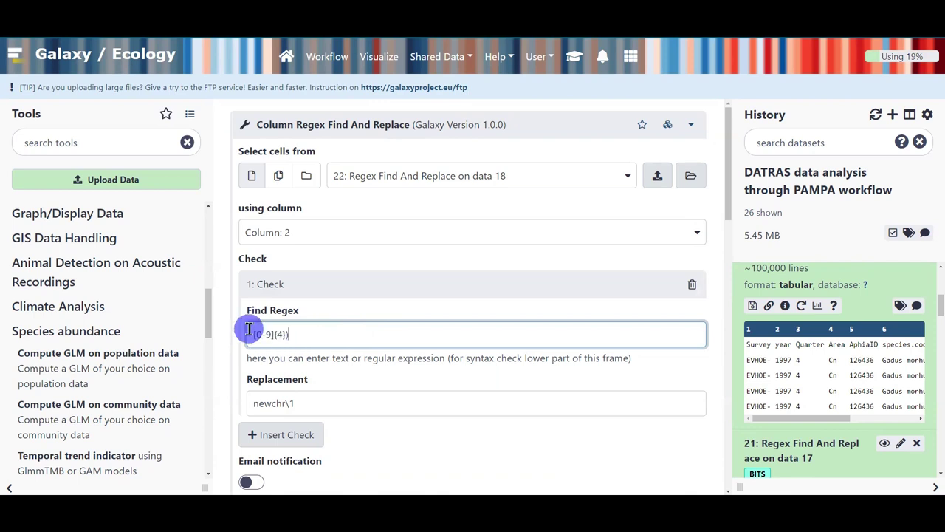
click(255, 335)
drag(255, 335, 285, 337)
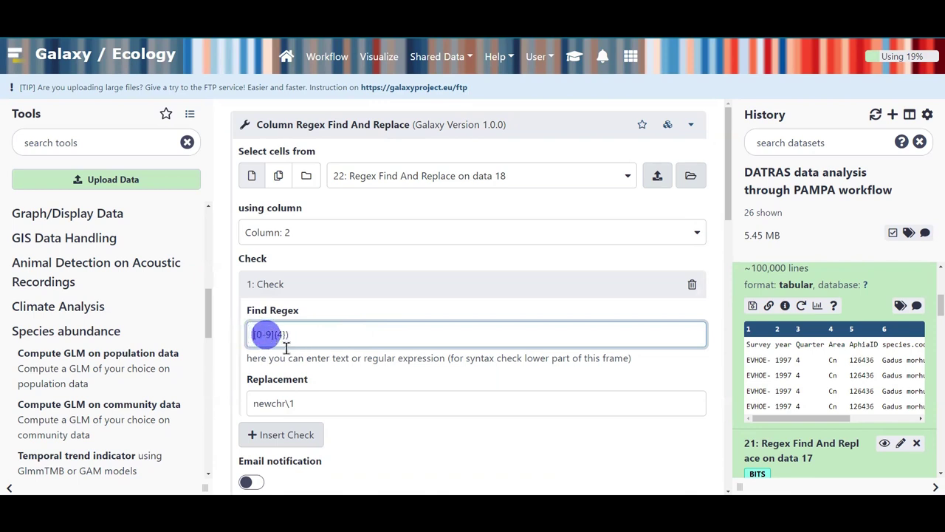
Set the check's Replacement to \1_ and run Column Regex Find And Replace on dataset 22
triple_click(277, 401)
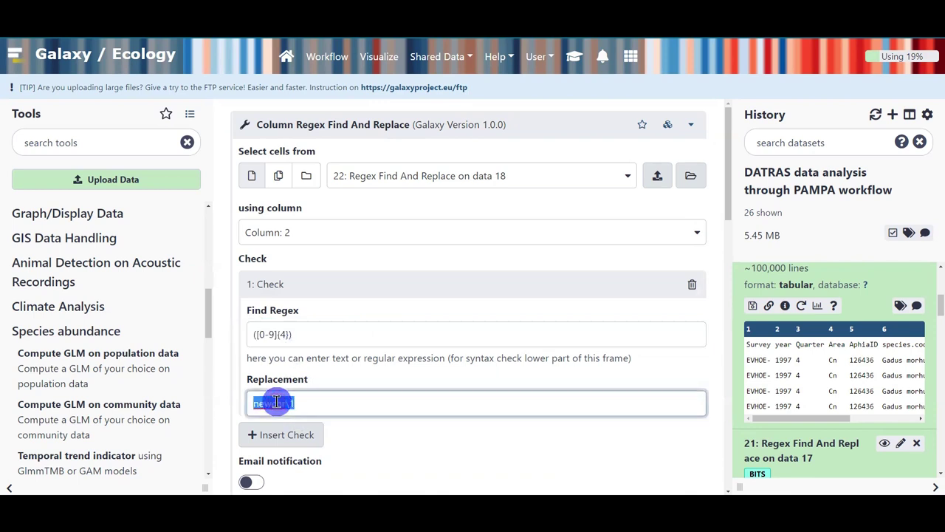
text(\1)
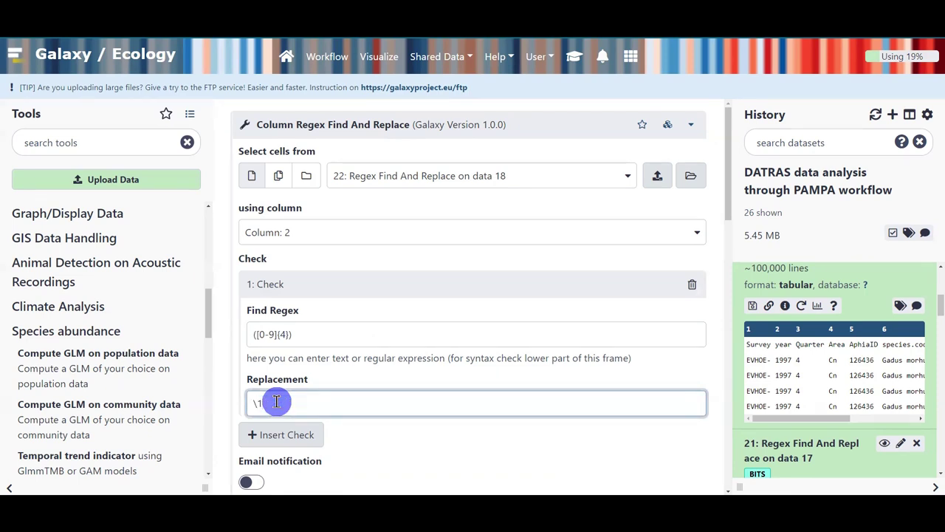
text(_)
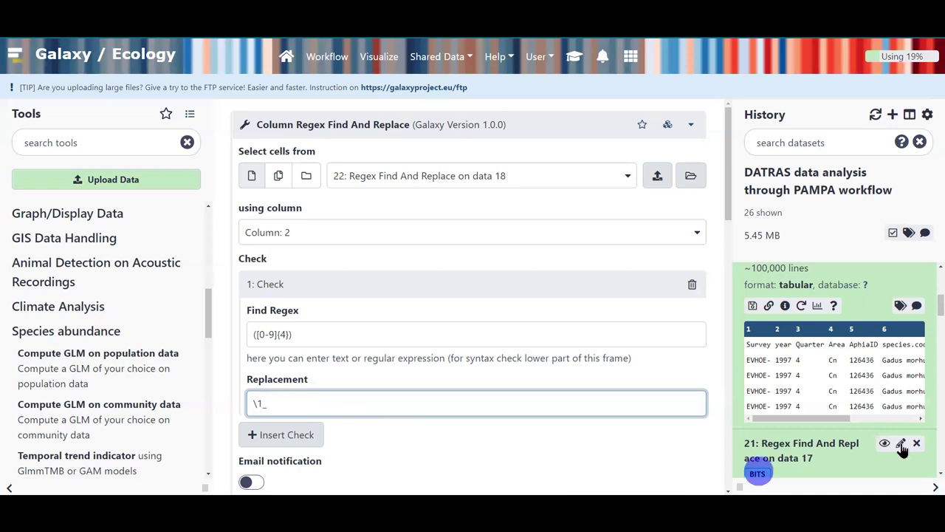
scroll(848, 325, up, 1)
scroll(606, 414, down, 2)
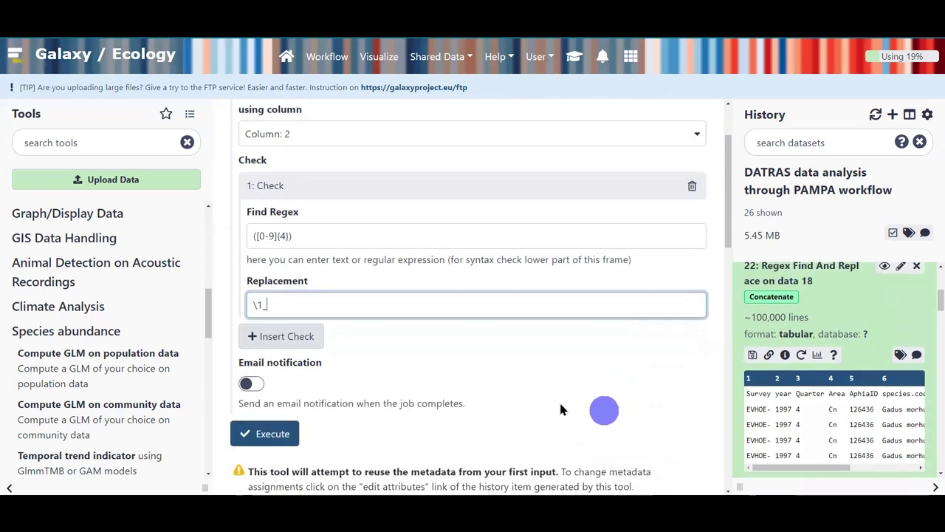
click(272, 436)
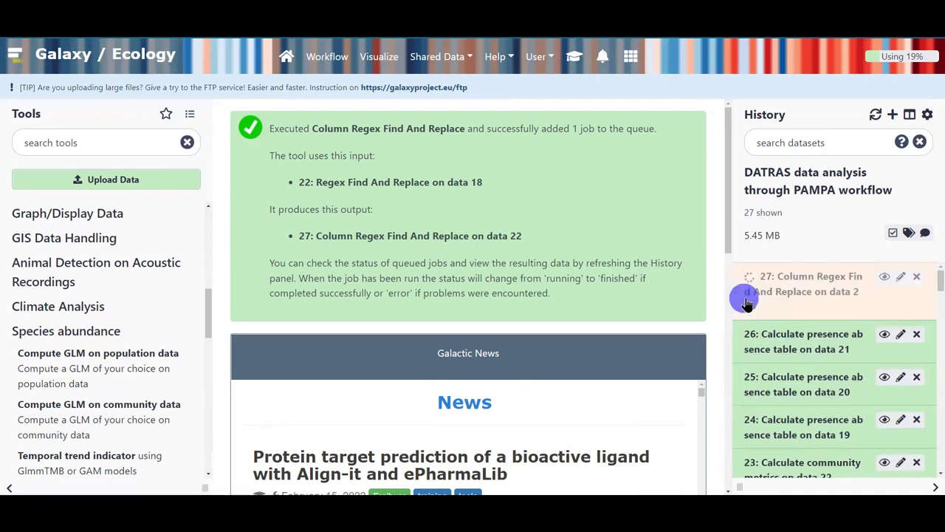
Open Merge Columns from the training's observation unit hands-on and preview the year values in dataset 27
click(584, 58)
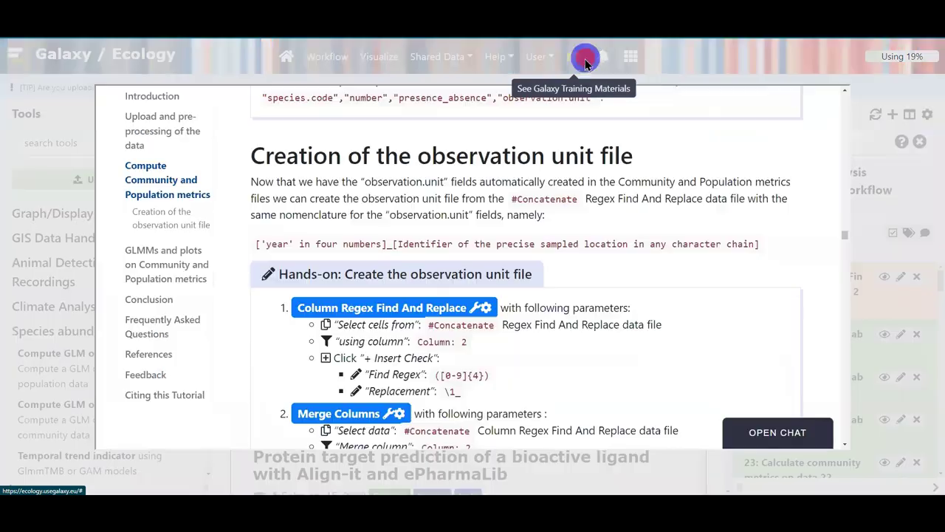
scroll(557, 294, down, 3)
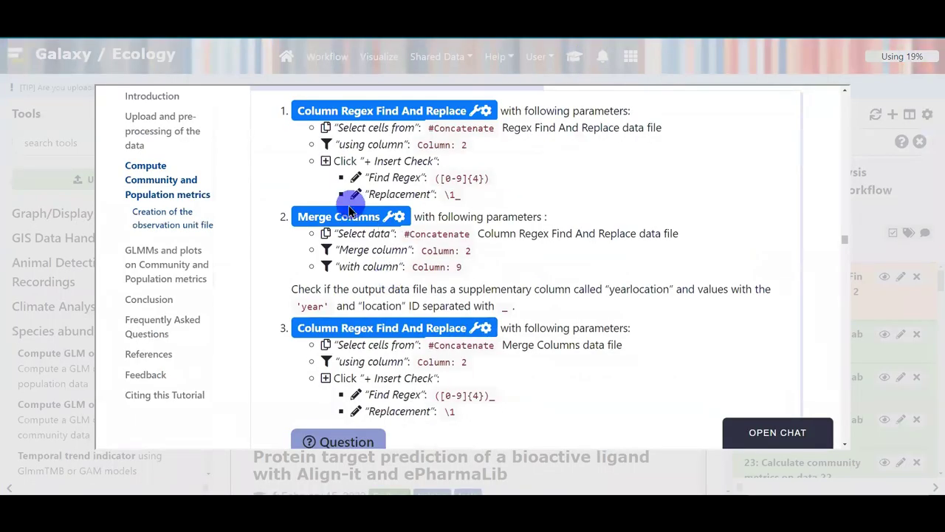
click(331, 216)
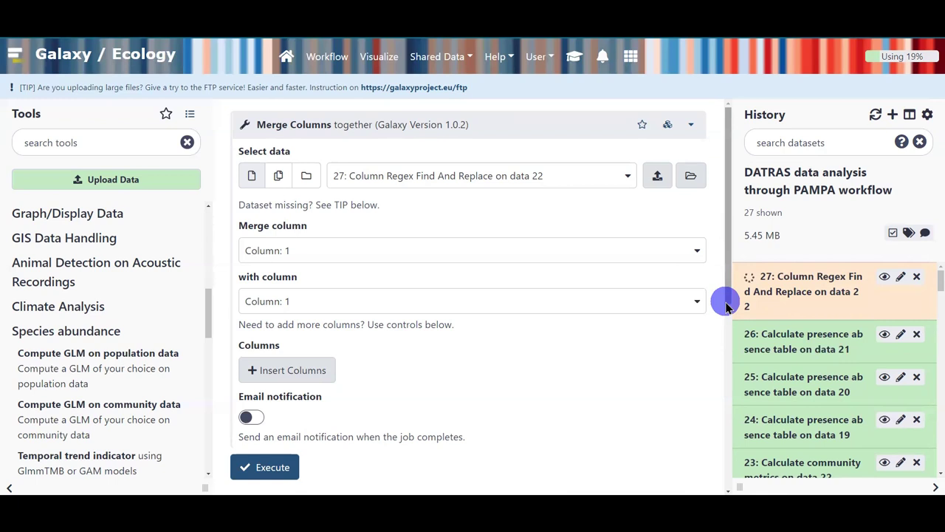
click(789, 292)
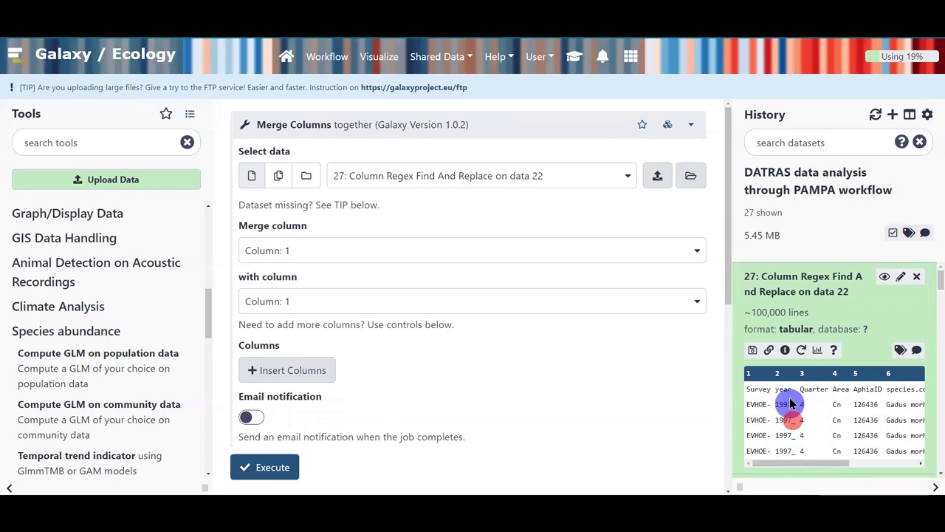
Merge Column: 2 with Column: 9 of dataset 27, Column Regex Find And Replace on data 22, and run the tool
click(311, 252)
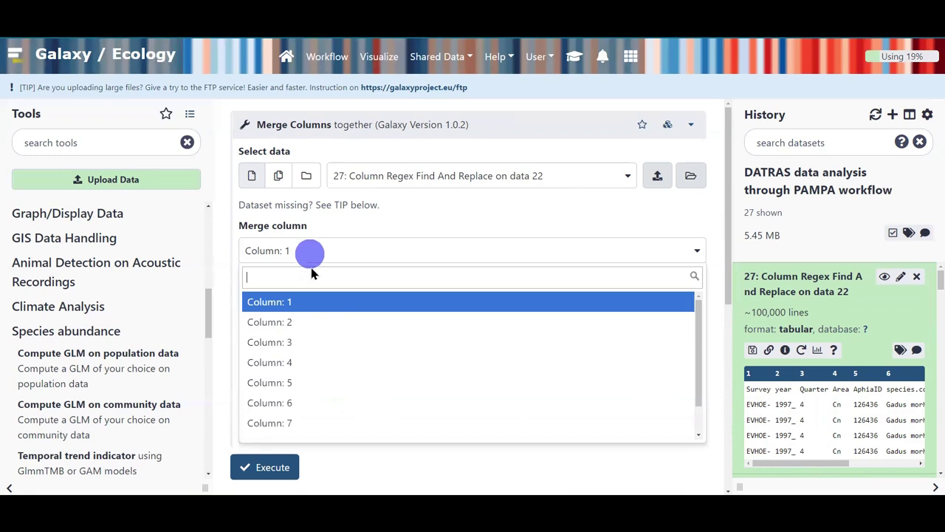
click(301, 325)
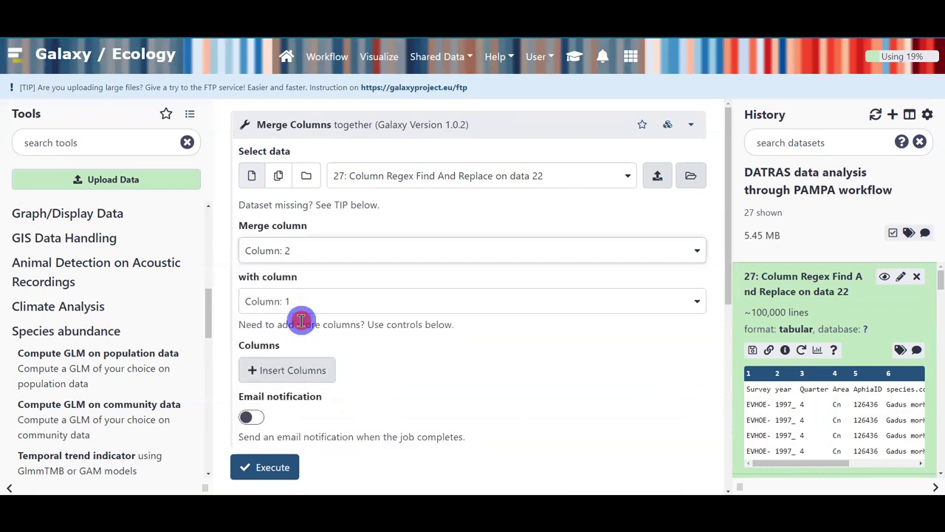
drag(815, 474, 902, 475)
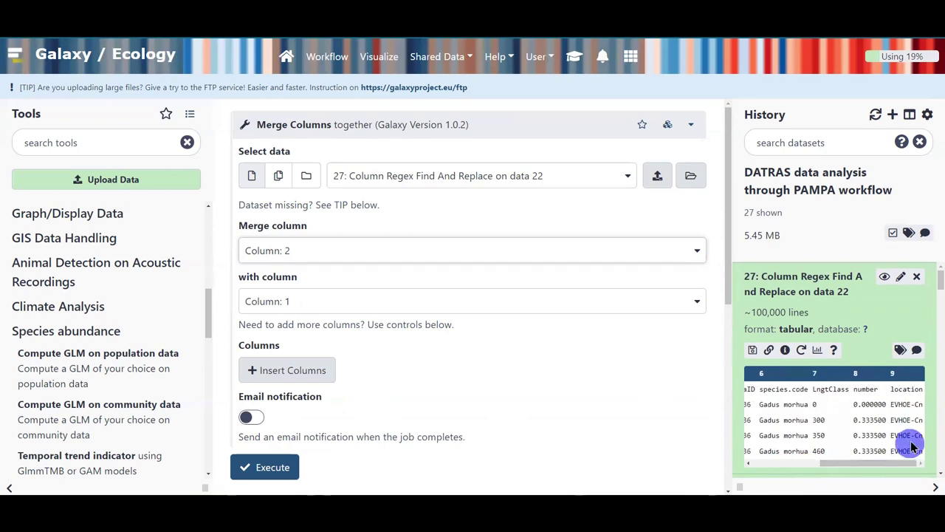
click(354, 300)
scroll(353, 456, down, 2)
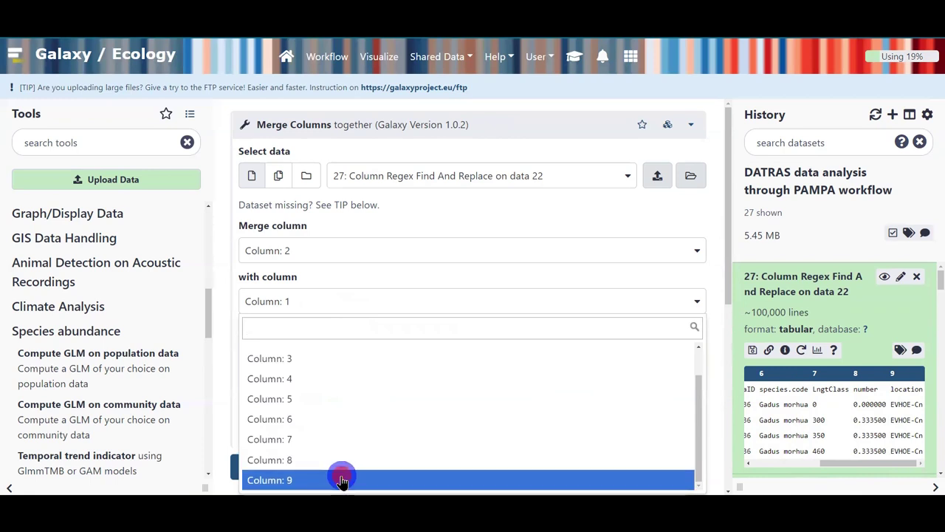
click(338, 479)
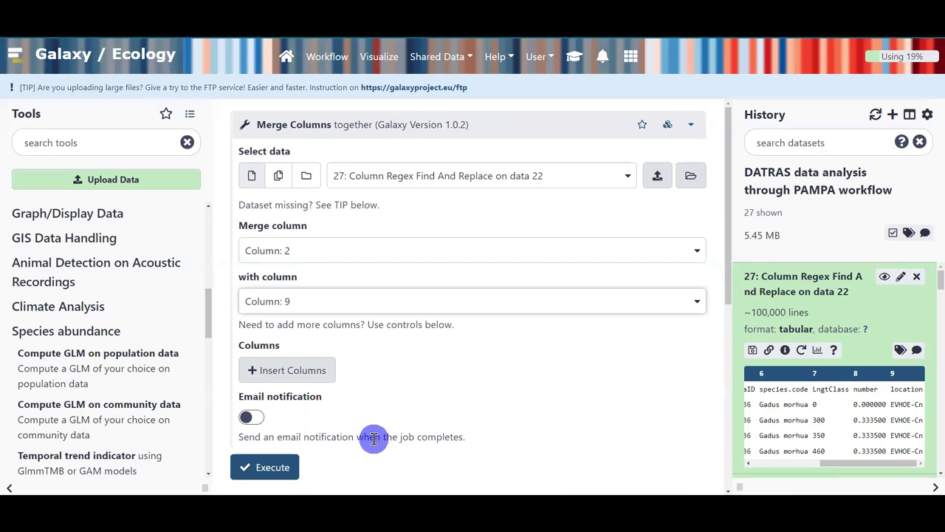
click(277, 475)
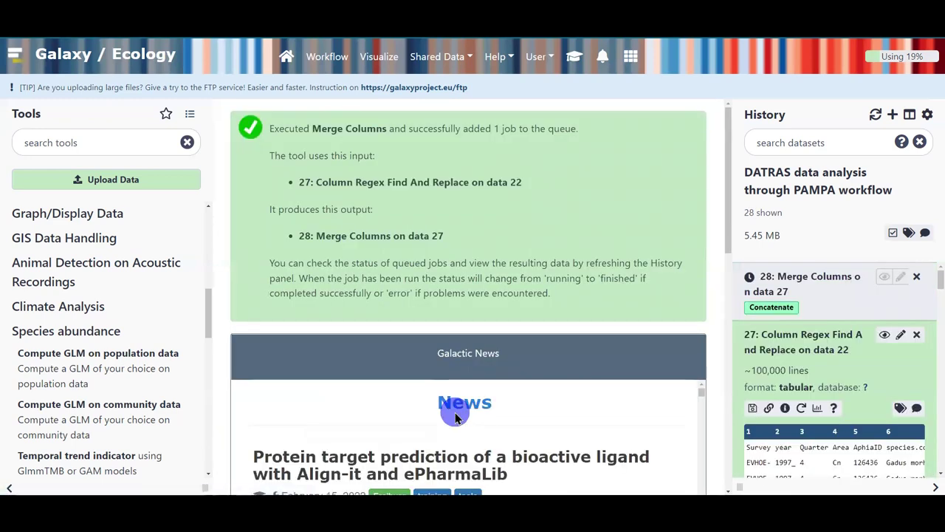
Refresh the history and examine the yearlocation and year columns in the preview of dataset 28, Merge Columns on data 27
click(814, 357)
click(875, 116)
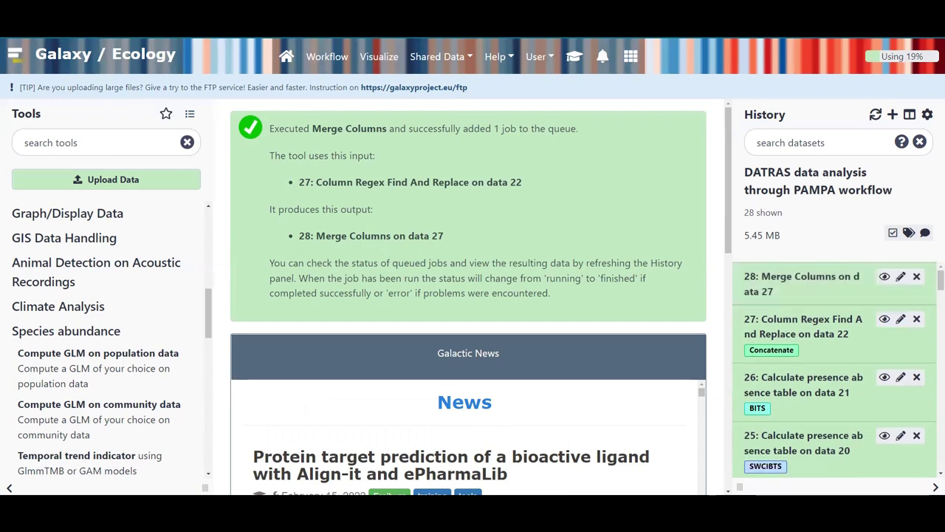
click(804, 276)
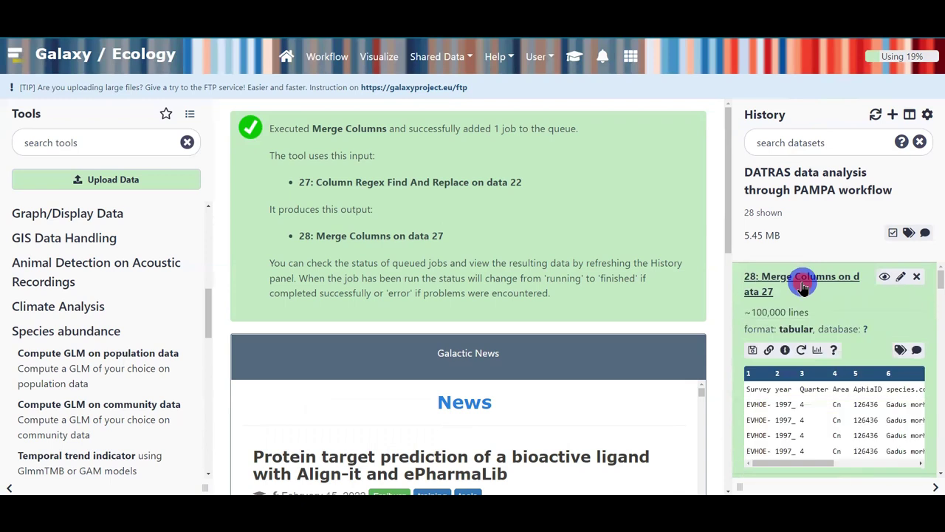
scroll(813, 311, down, 2)
drag(823, 413, 924, 417)
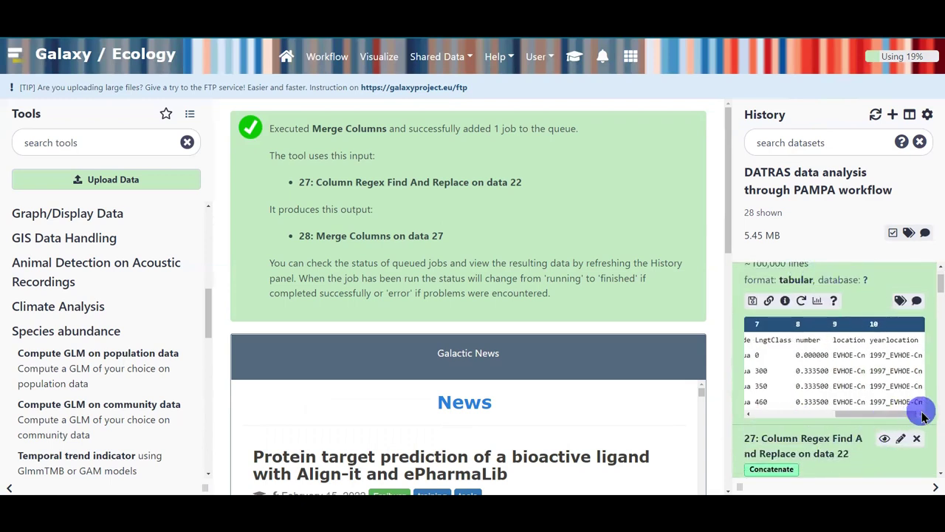
drag(894, 339, 892, 363)
click(892, 363)
double_click(895, 368)
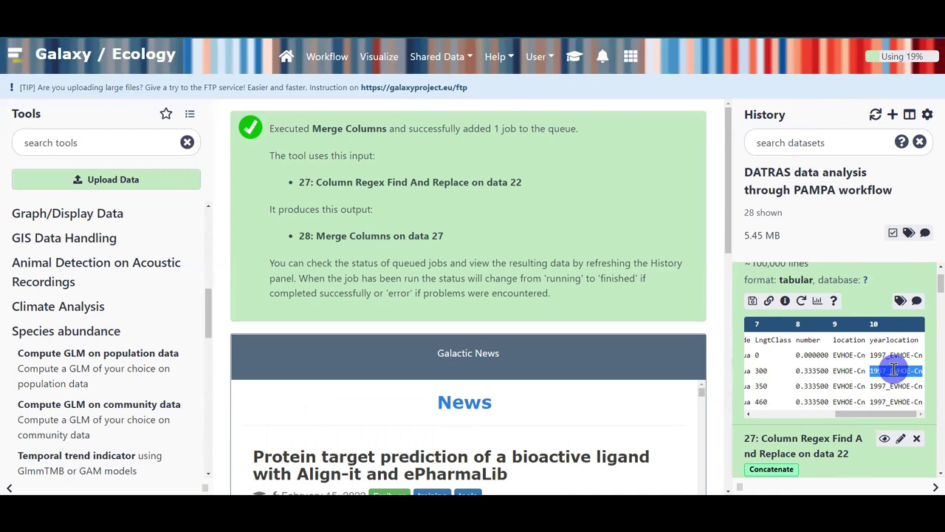
drag(897, 416, 785, 418)
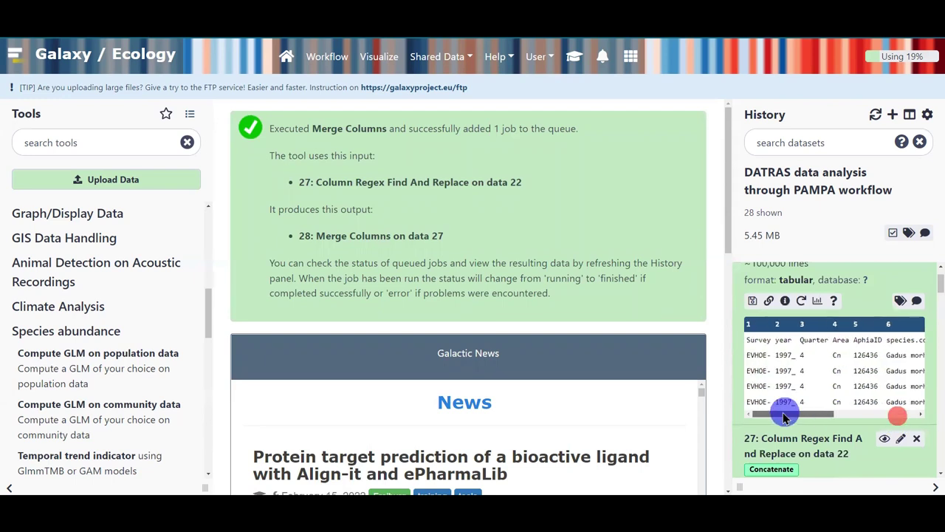
double_click(794, 354)
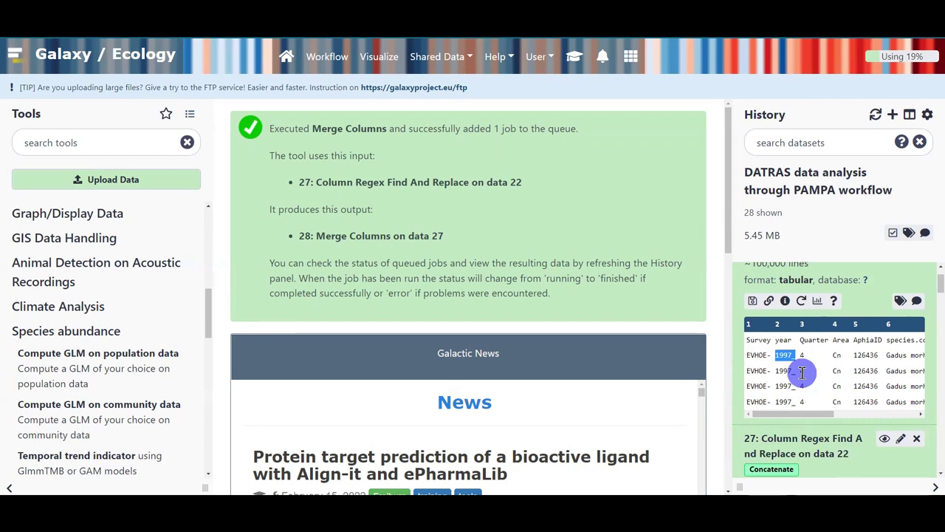
Open the hands-on's second Column Regex Find And Replace for dataset 28, Merge Columns on data 27, using Column: 2
click(579, 59)
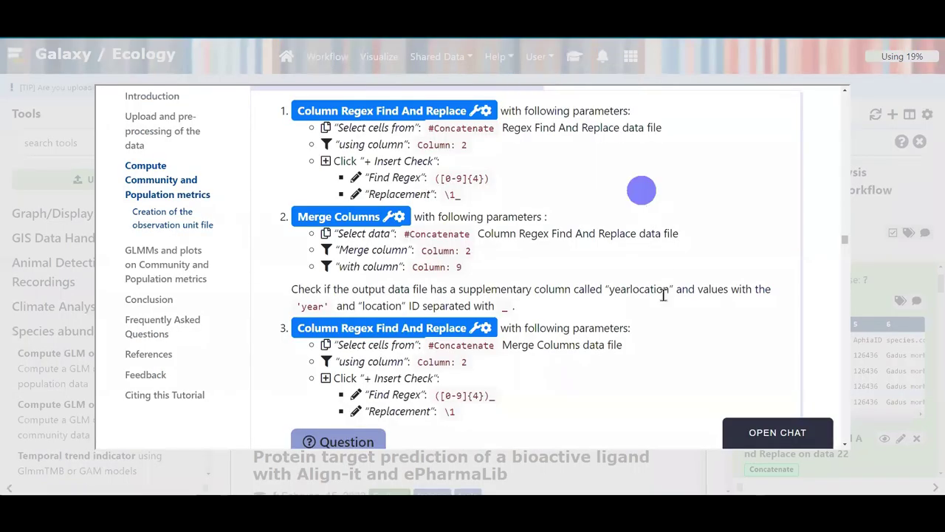
click(387, 330)
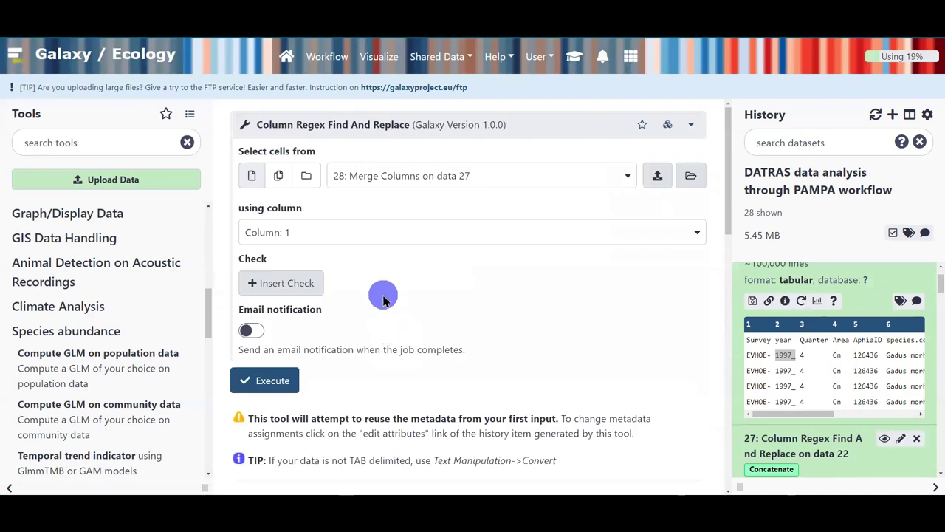
scroll(831, 356, up, 1)
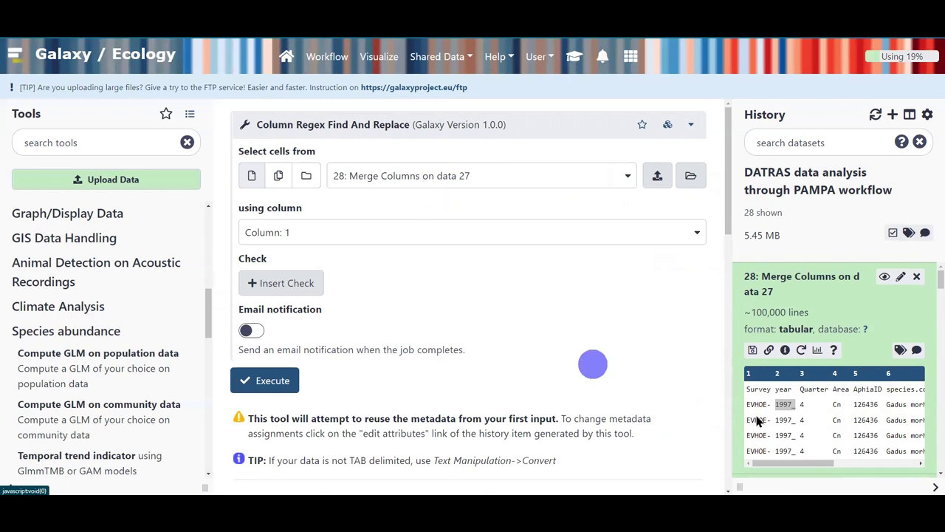
click(343, 235)
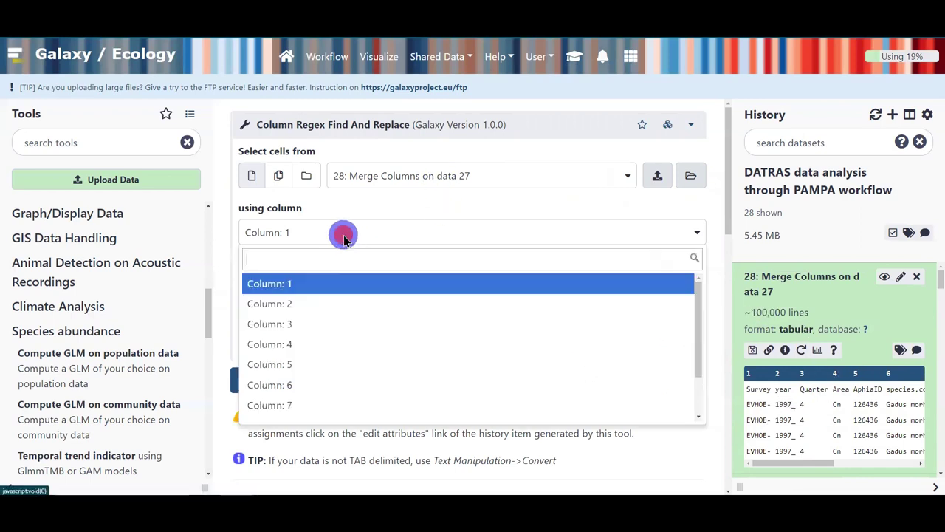
click(302, 302)
Add a check for the merged dataset's year column with the Find Regex ([0-9]{4})_
click(285, 283)
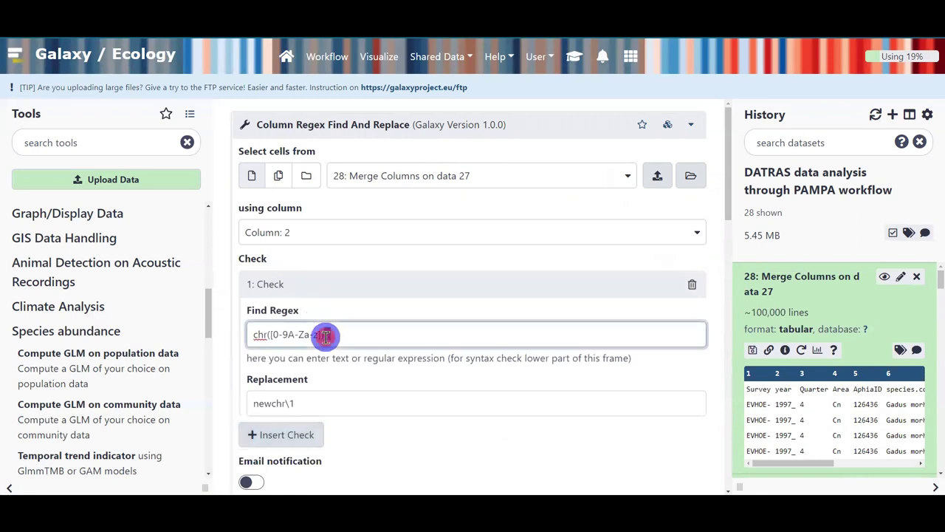
triple_click(325, 334)
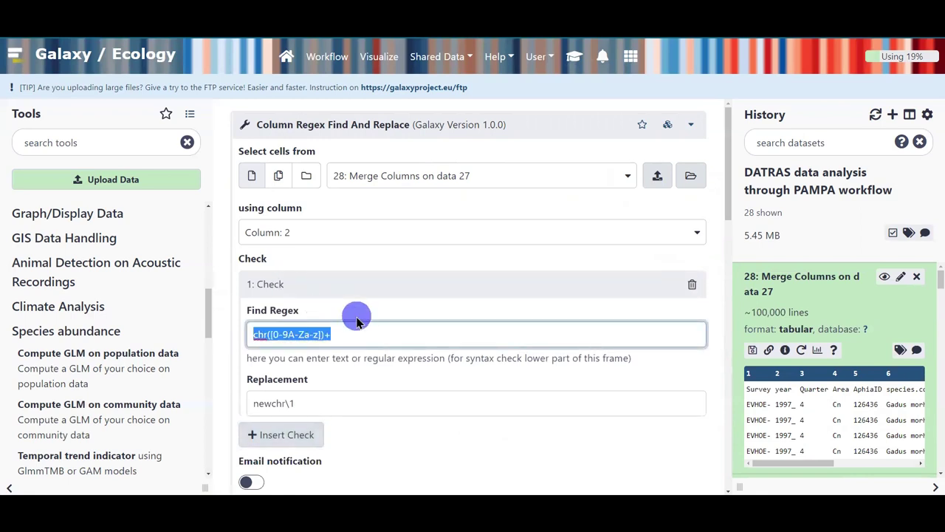
text(()
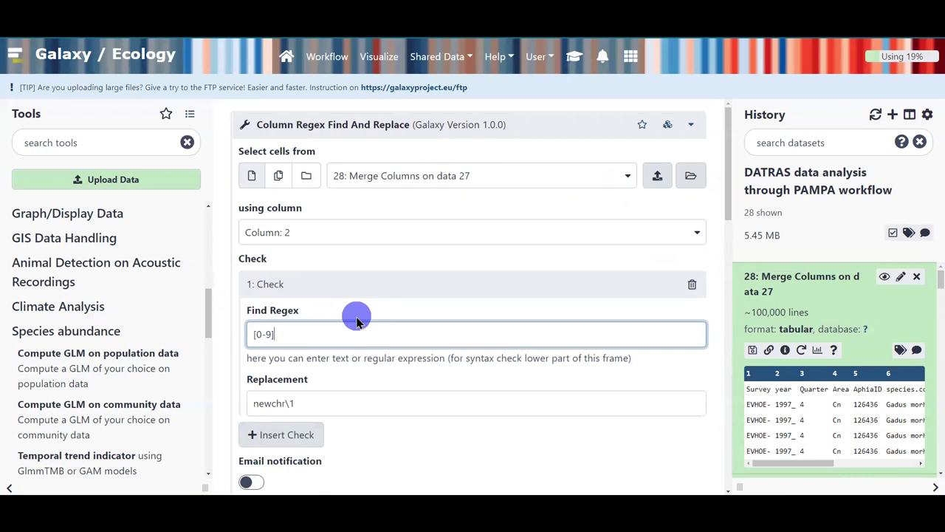
text(4)
text(()
key(shift+Right)
key(shift+Right)
key(shift+Right)
key(shift+Right)
key(shift+Right)
key(shift+Right)
key(shift+Right)
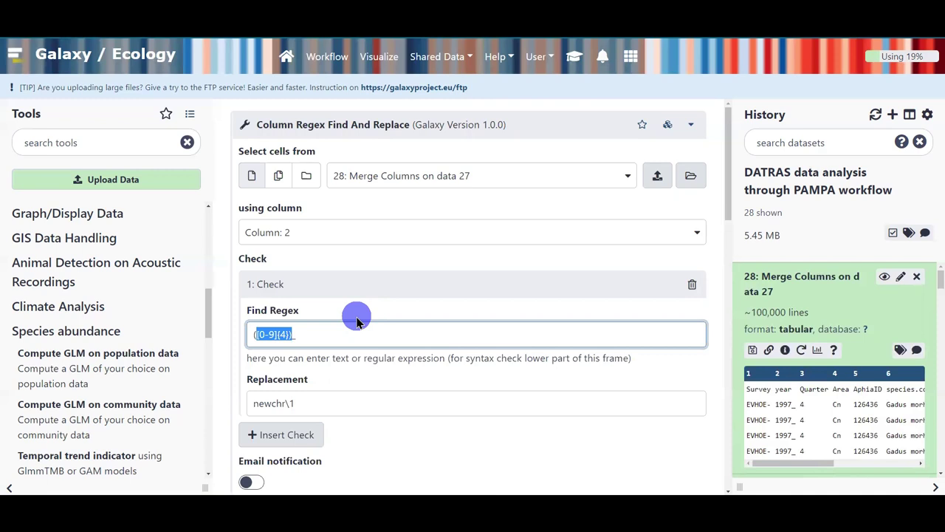
Set the year column check's Replacement to \1 and run Column Regex Find And Replace on dataset 28, Merge Columns on data 27
click(318, 336)
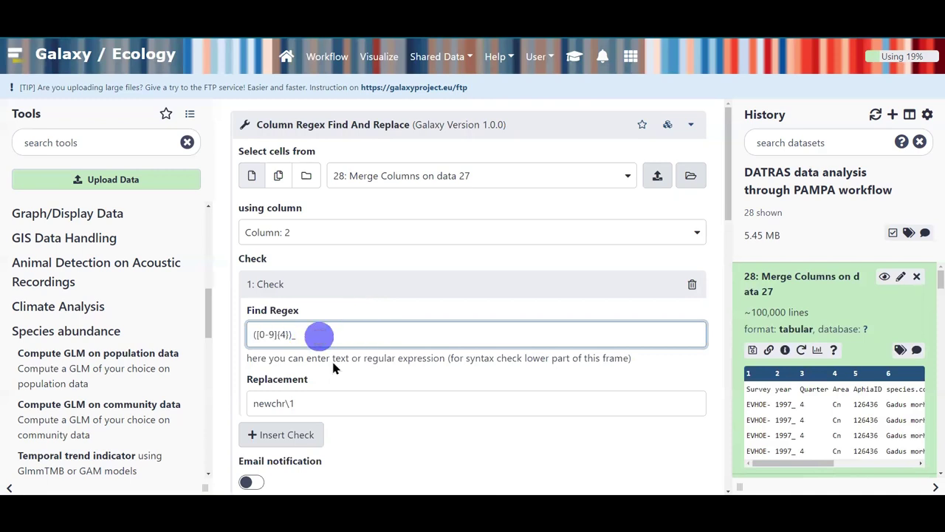
drag(288, 404, 189, 397)
key(BackSpace)
click(270, 403)
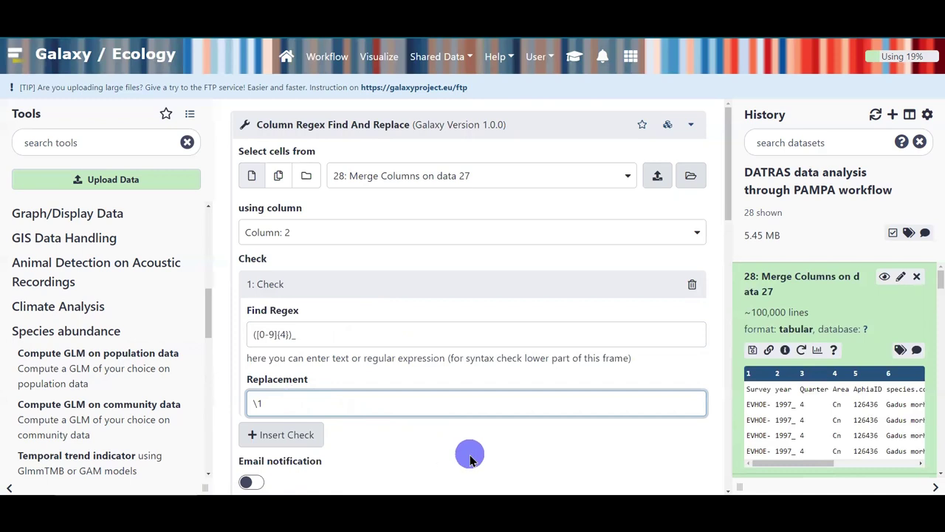
scroll(439, 441, down, 3)
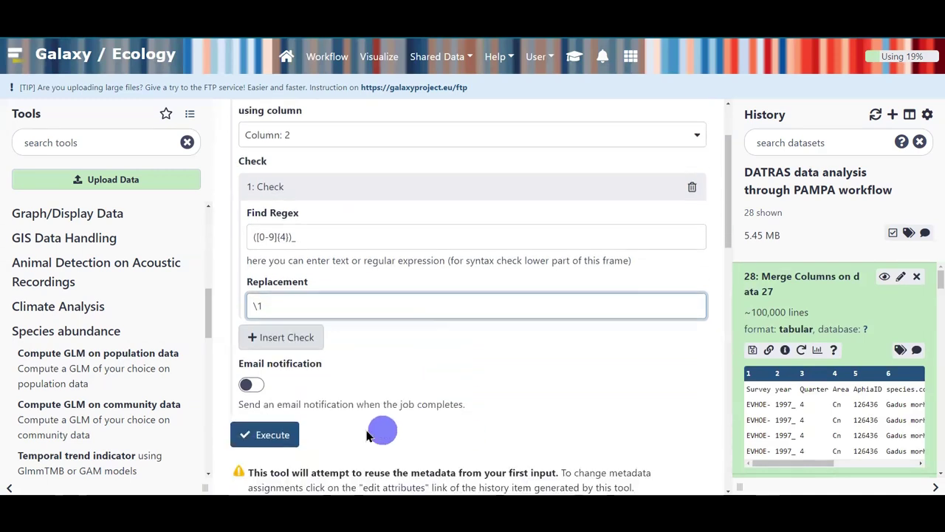
click(266, 432)
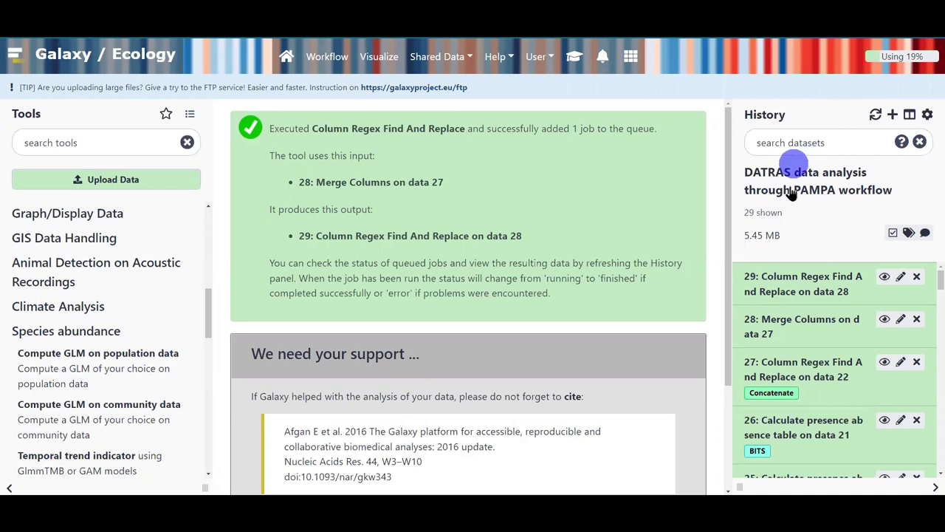
Examine the year values and the further columns in the preview of dataset 29, Column Regex Find And Replace on data 28
click(808, 283)
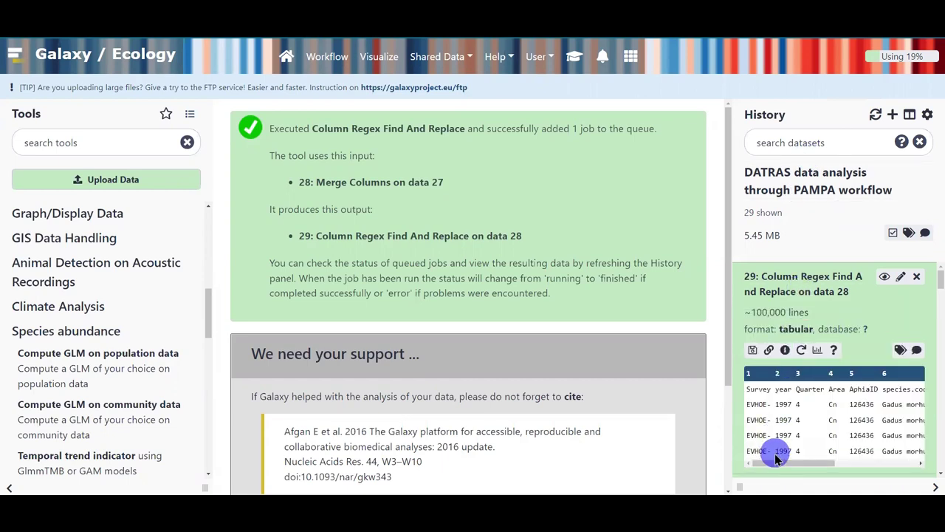
click(782, 405)
double_click(783, 405)
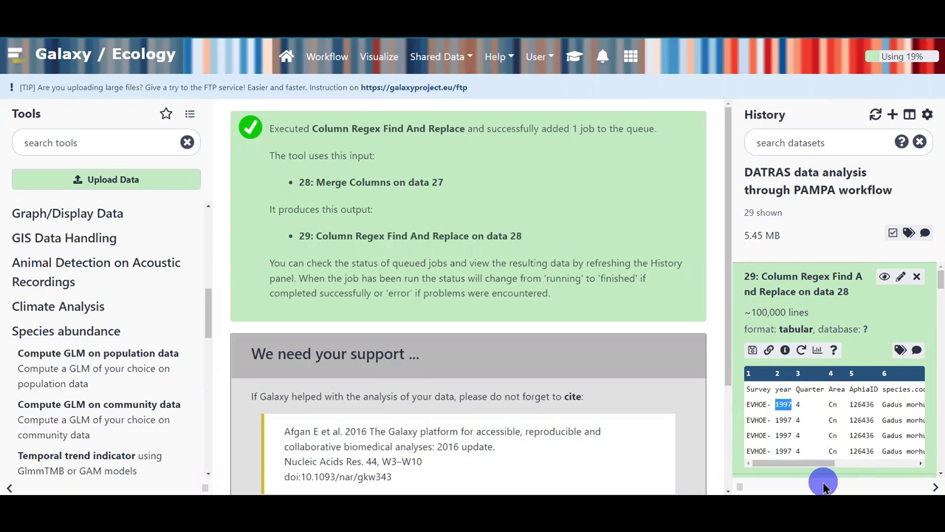
drag(782, 463, 864, 465)
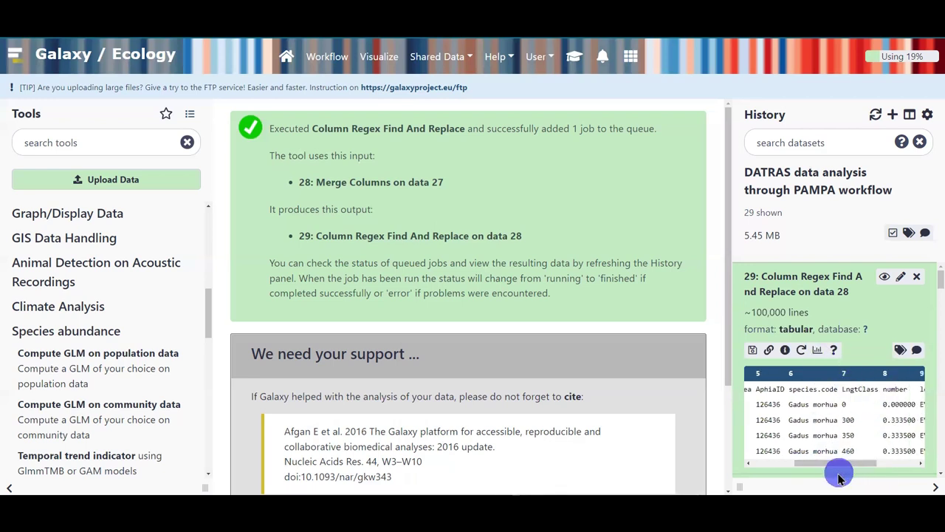
Review the column headers in the dataset 29 preview and open the tutorial's Cut columns from a table (cut) tool
drag(844, 471, 878, 471)
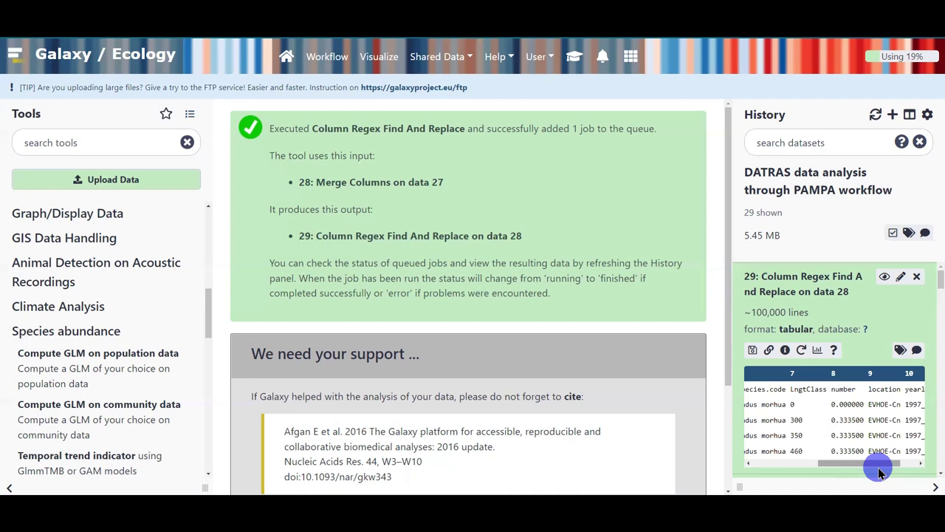
drag(879, 470, 745, 458)
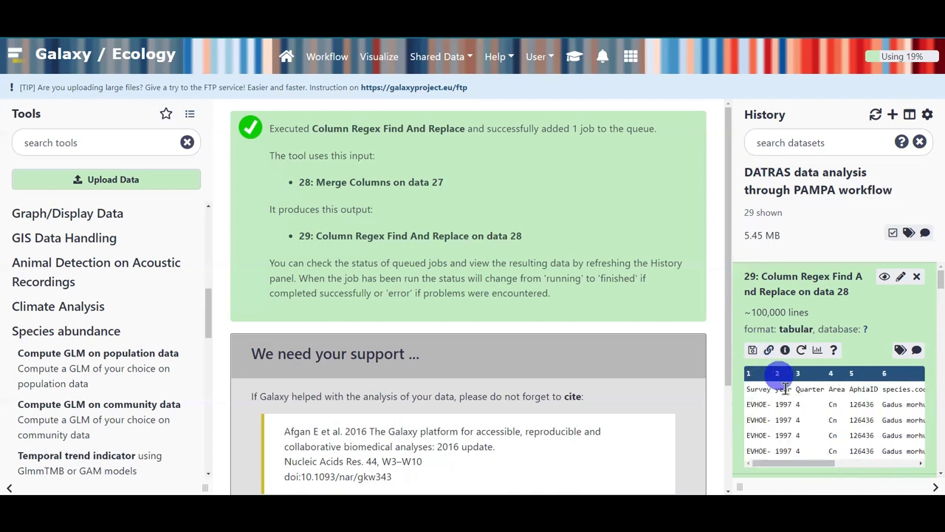
click(572, 53)
scroll(622, 392, down, 5)
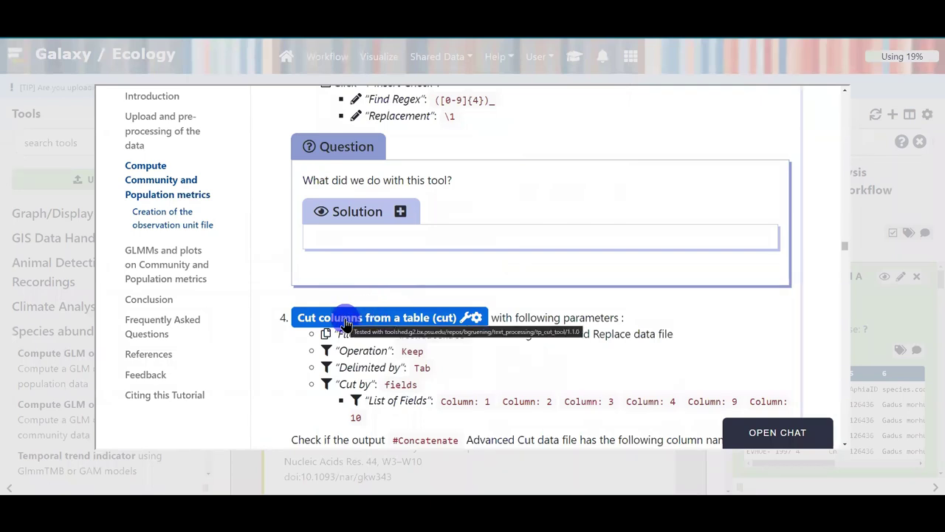
click(345, 320)
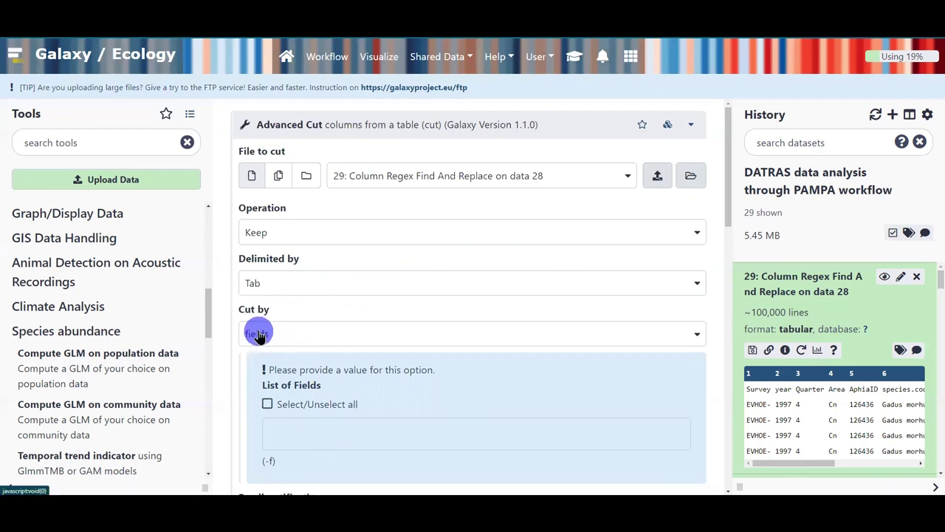
Choose Columns 1, 2, 3 and 4 as the fields to keep in the Advanced Cut settings
scroll(256, 331, down, 3)
click(321, 344)
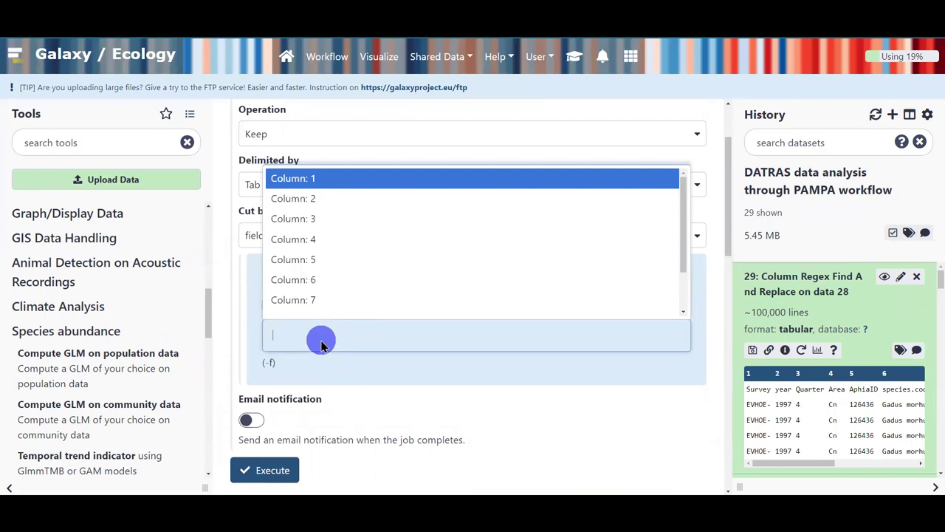
click(348, 179)
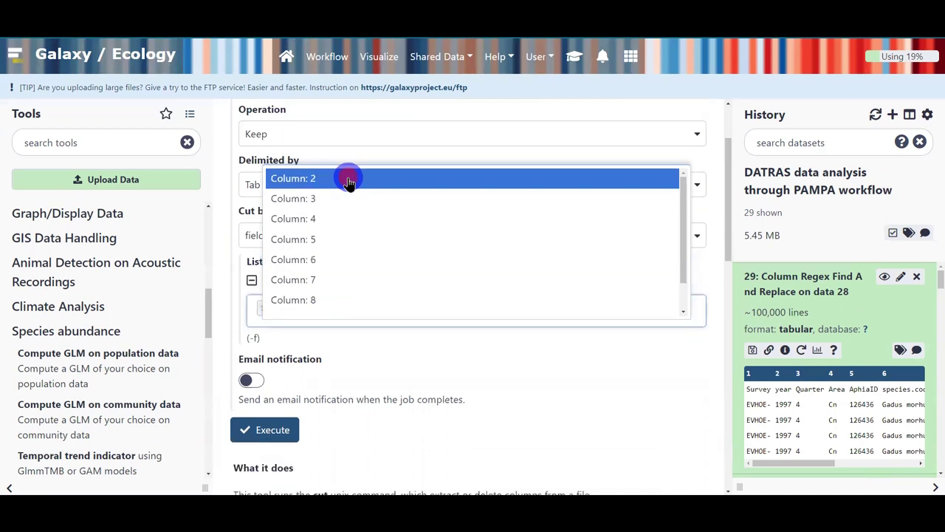
click(348, 180)
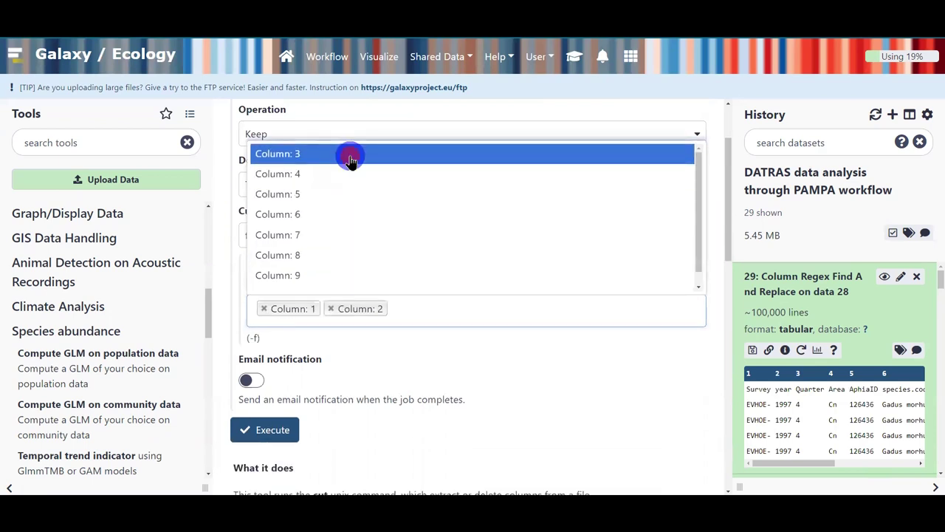
click(350, 161)
click(350, 160)
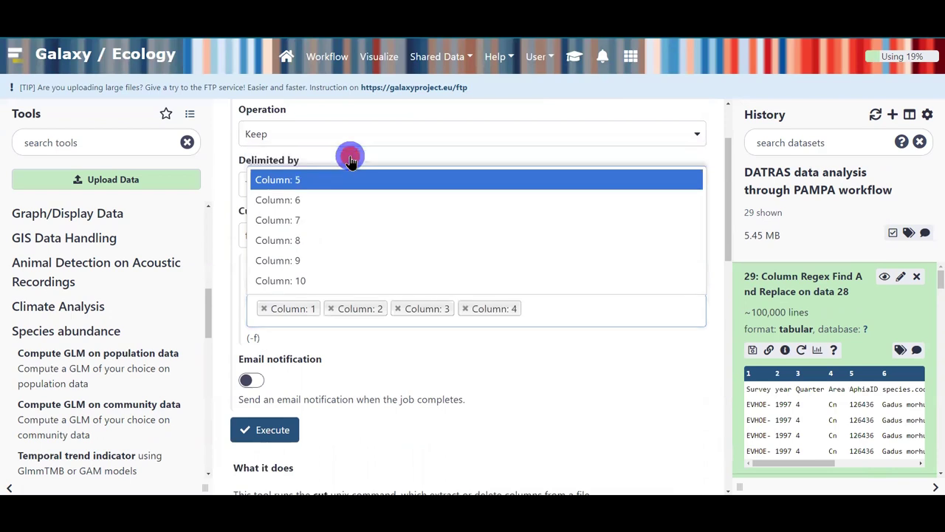
Add Columns 9 and 10, location and yearlocation, to the fields to keep and execute Advanced Cut
click(820, 463)
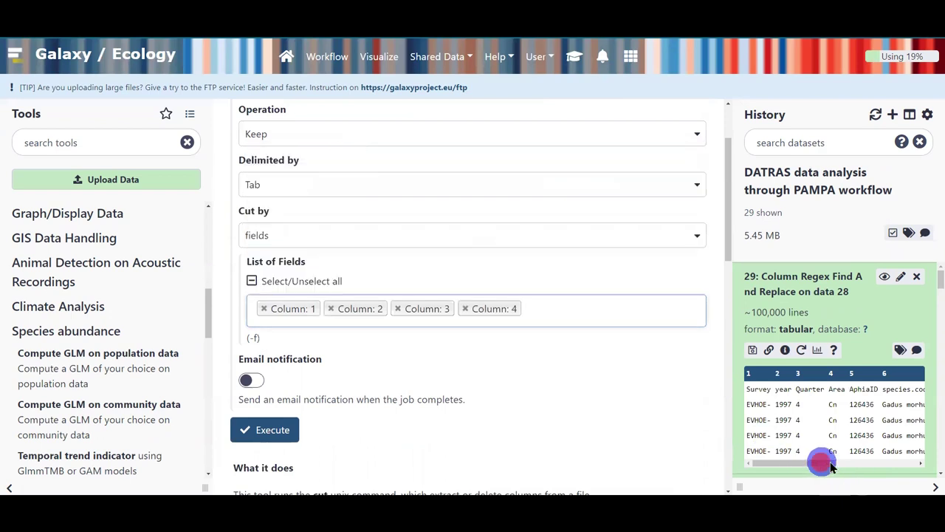
drag(797, 464, 901, 463)
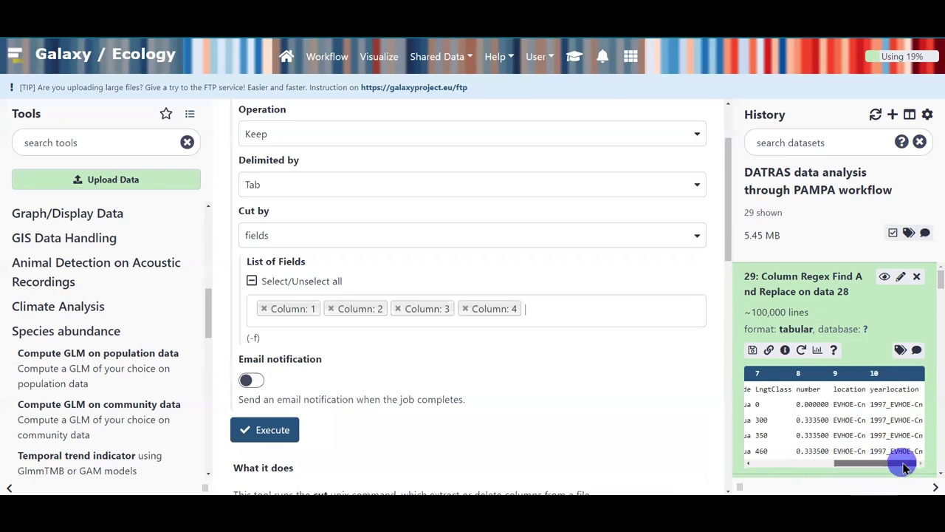
click(566, 313)
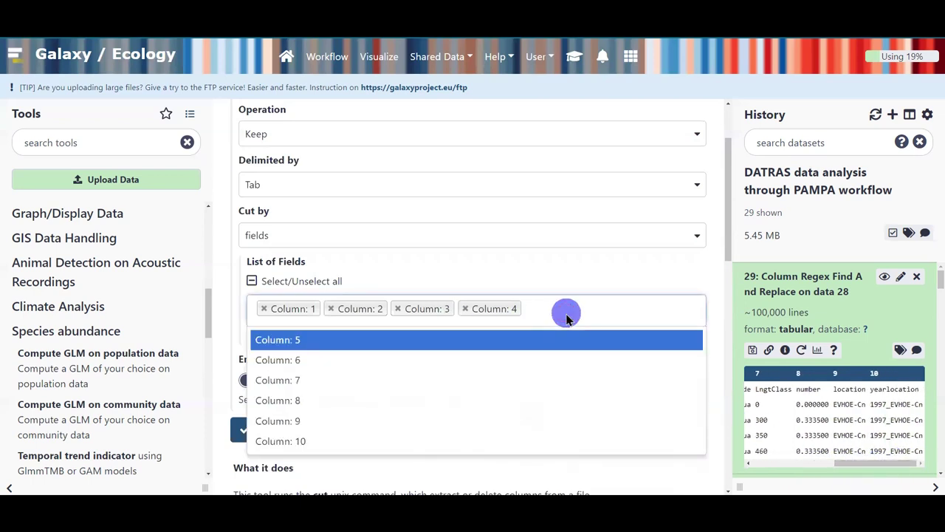
click(407, 418)
click(406, 419)
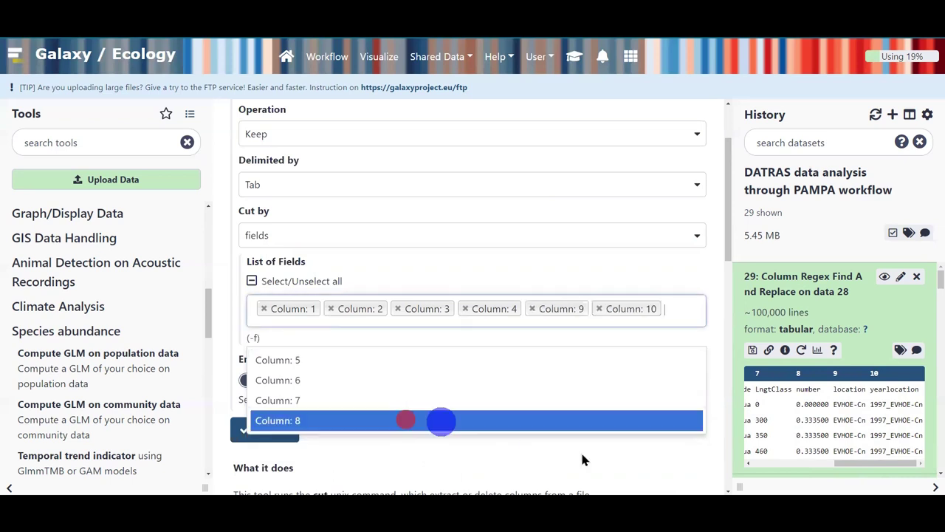
click(614, 463)
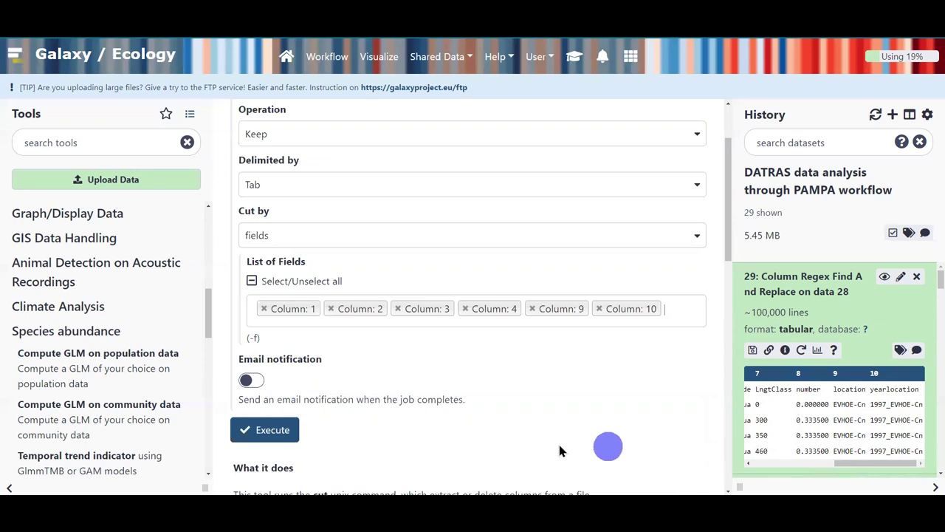
click(276, 437)
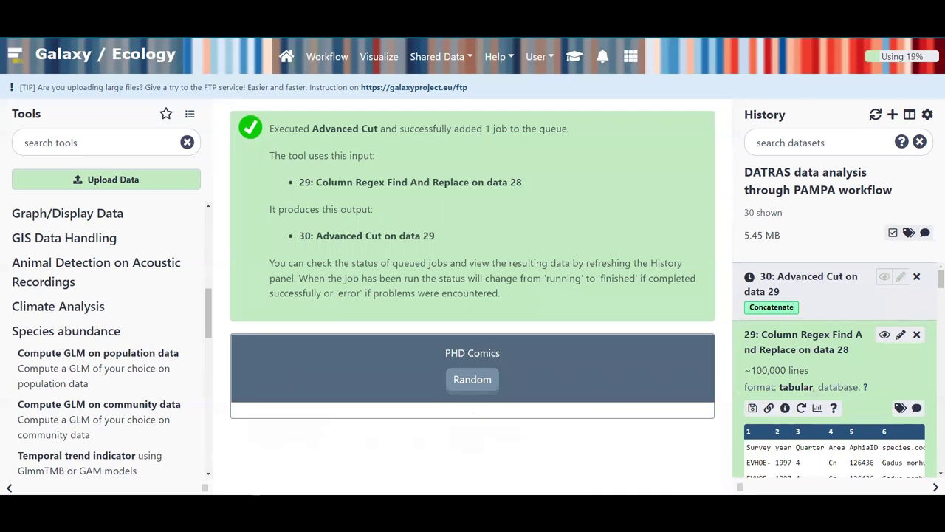
Check the Advanced Cut output's column headers against the column names listed in the tutorial
click(573, 58)
scroll(554, 317, down, 1)
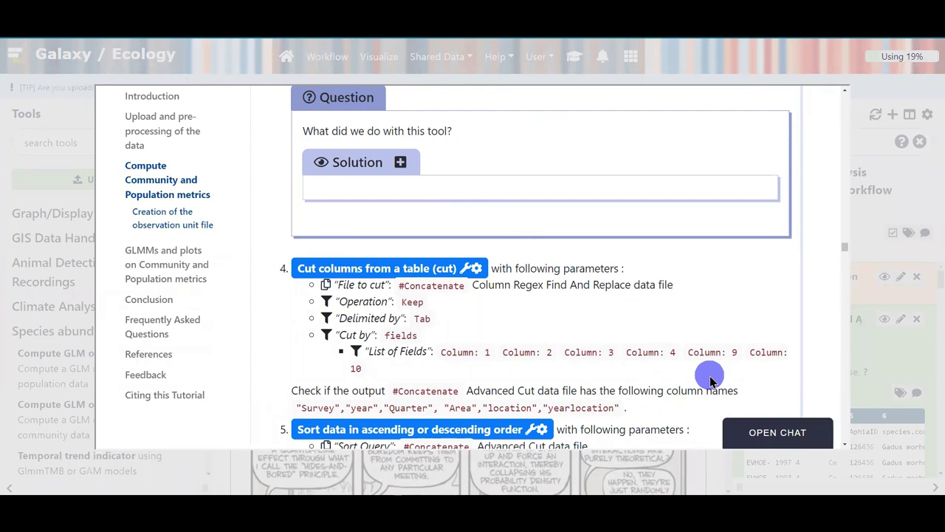
scroll(709, 377, down, 1)
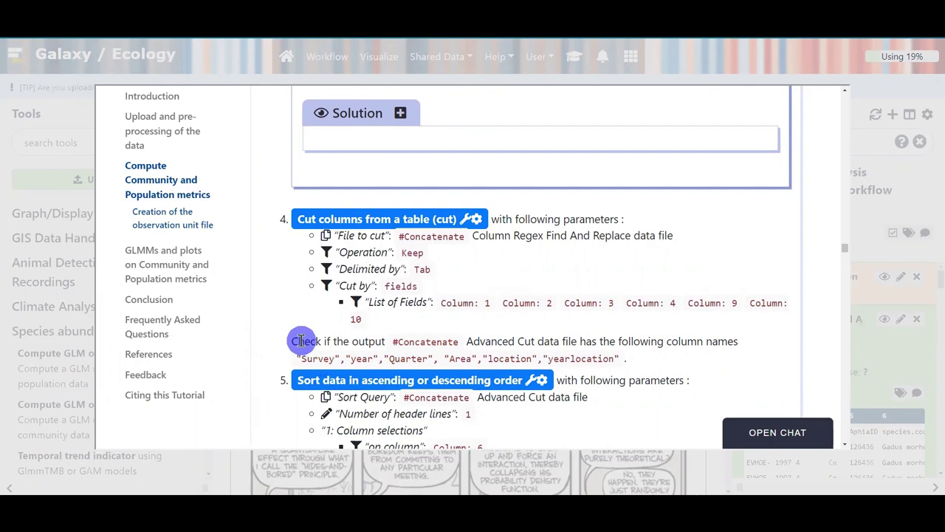
mouse_move(547, 513)
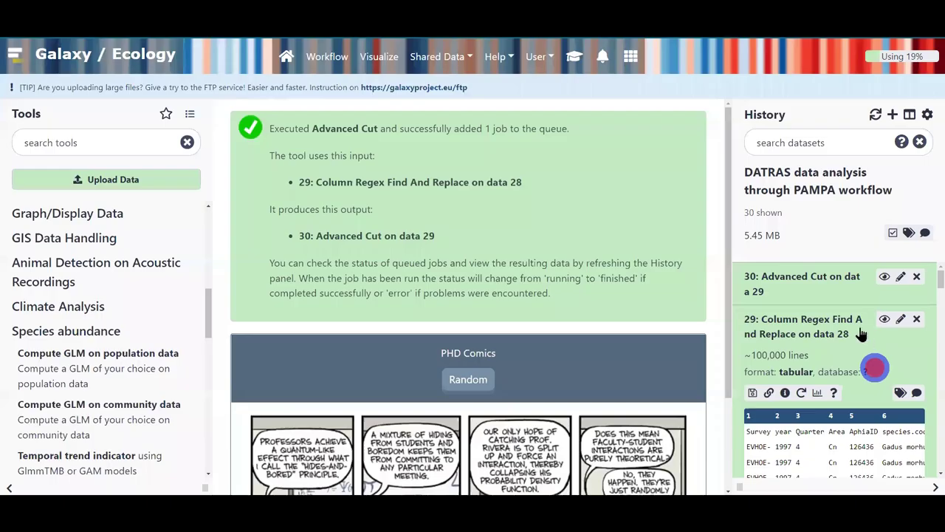
click(844, 328)
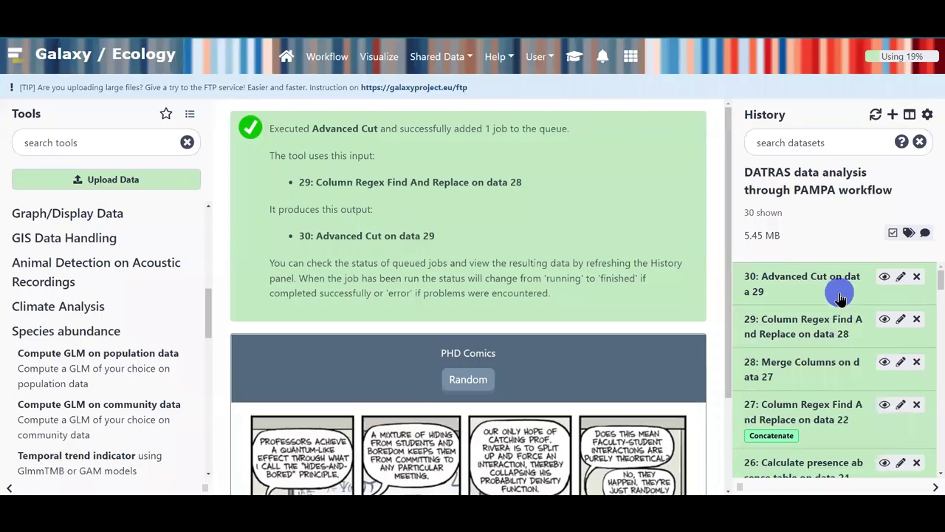
click(840, 296)
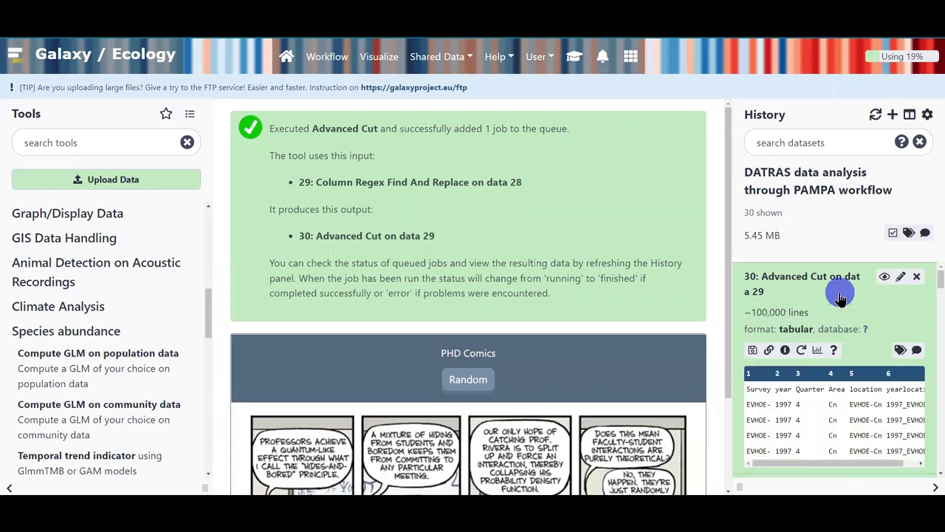
click(876, 461)
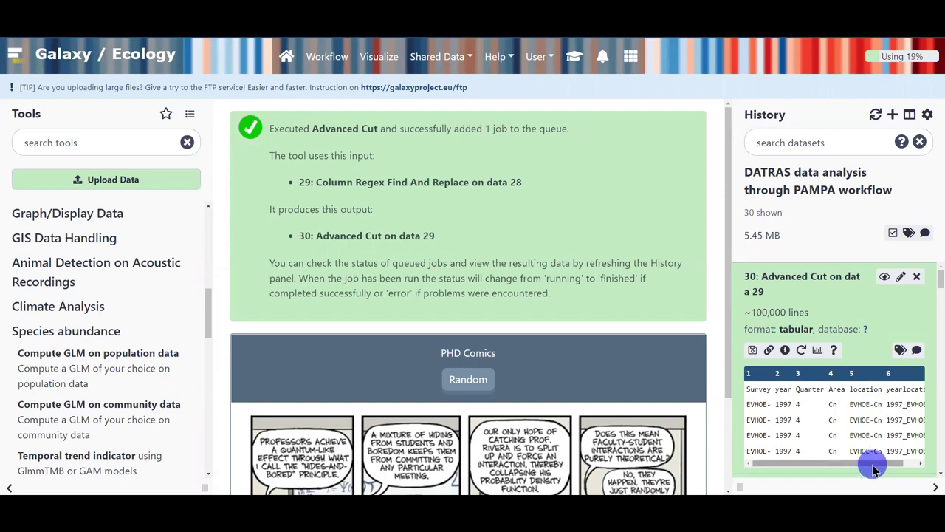
drag(874, 468, 769, 468)
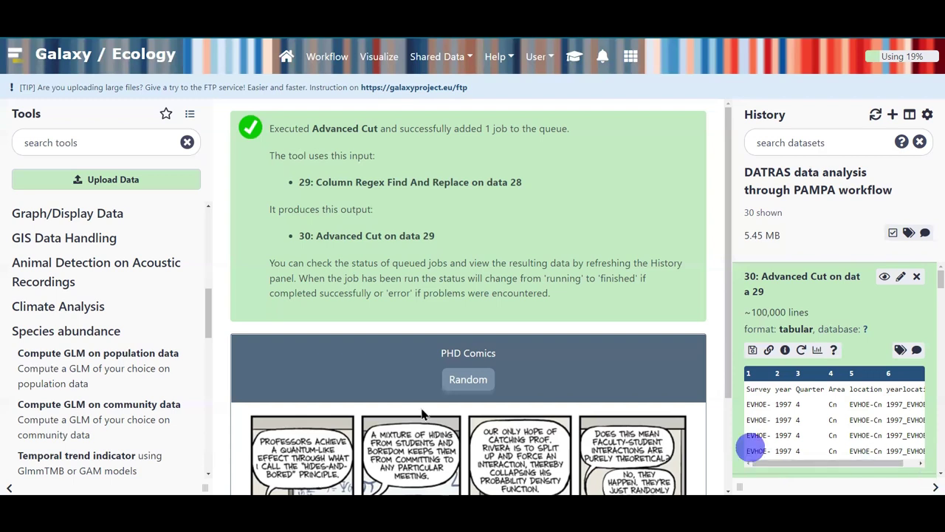
Open the Sort data in ascending or descending order tool from step 5 of the tutorial
click(573, 57)
scroll(416, 391, down, 2)
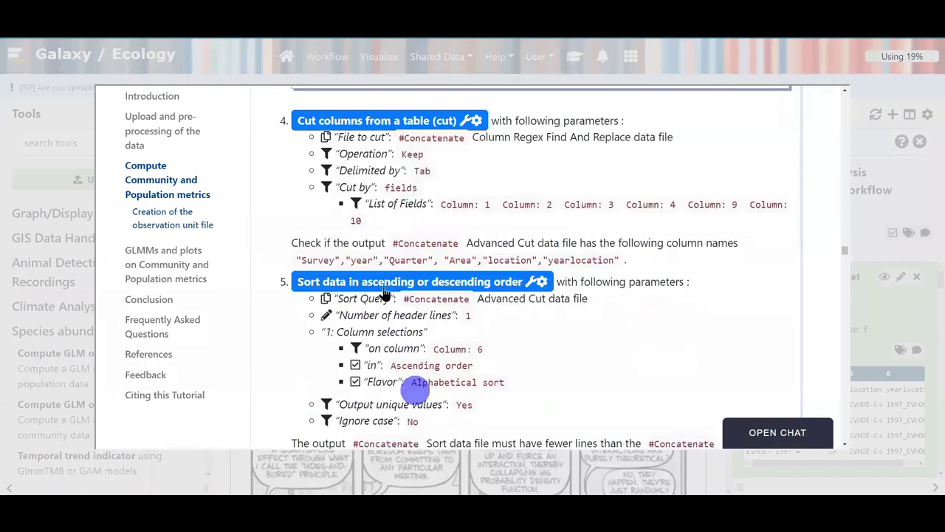
click(420, 284)
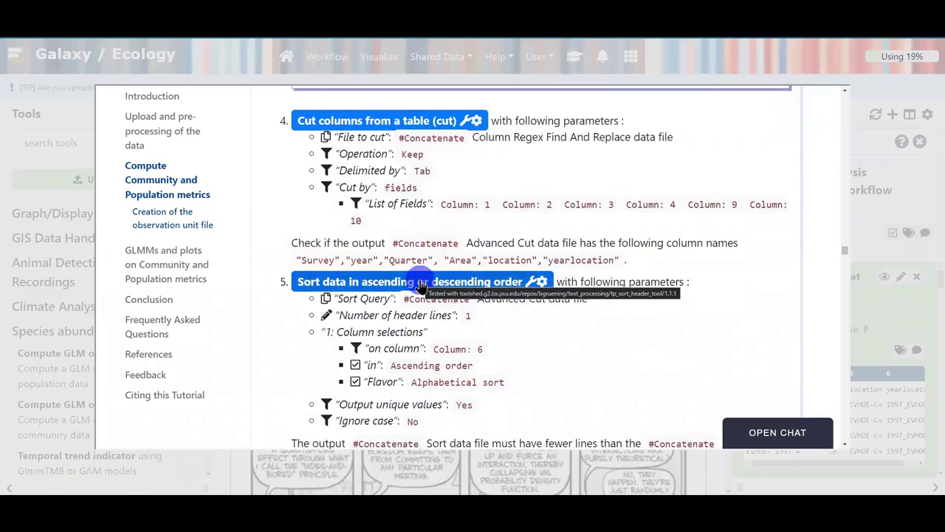
click(480, 288)
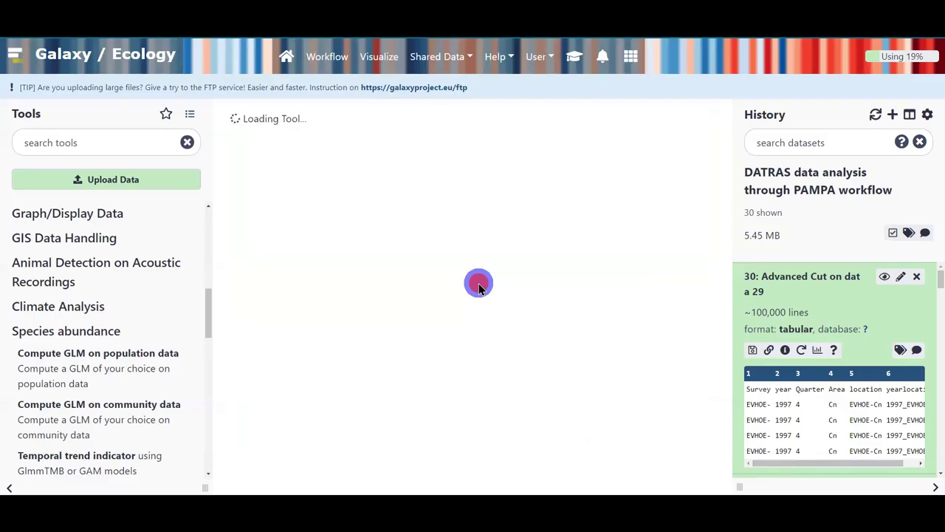
Use dataset 30, Advanced Cut on data 29, as the sort query and set the number of header lines to 1
click(394, 229)
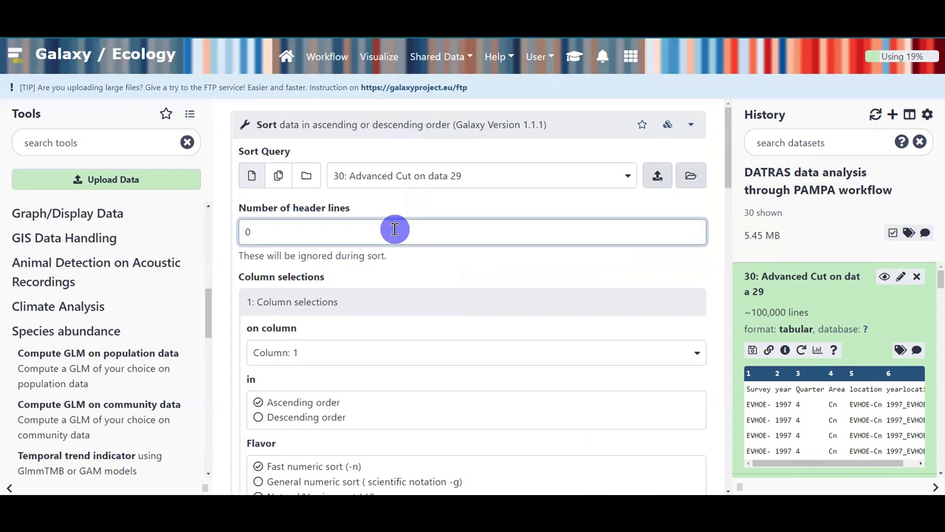
click(401, 177)
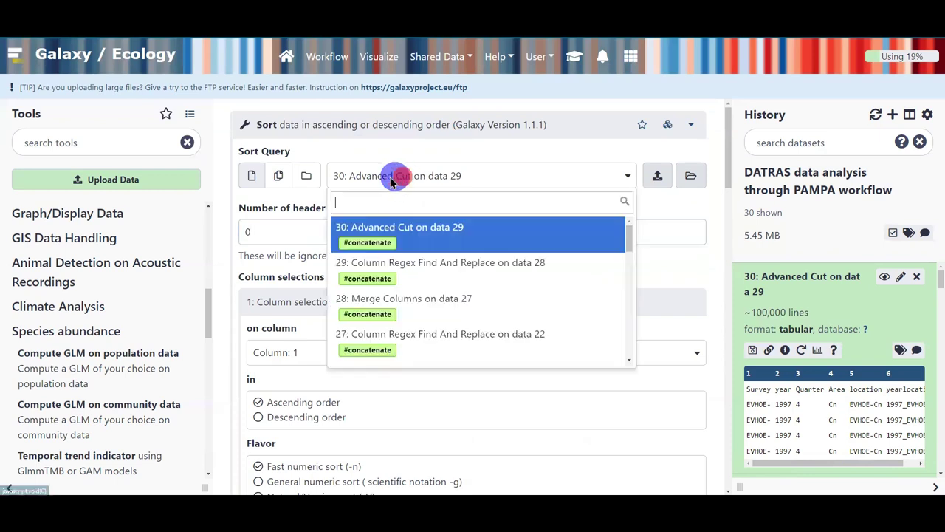
click(404, 235)
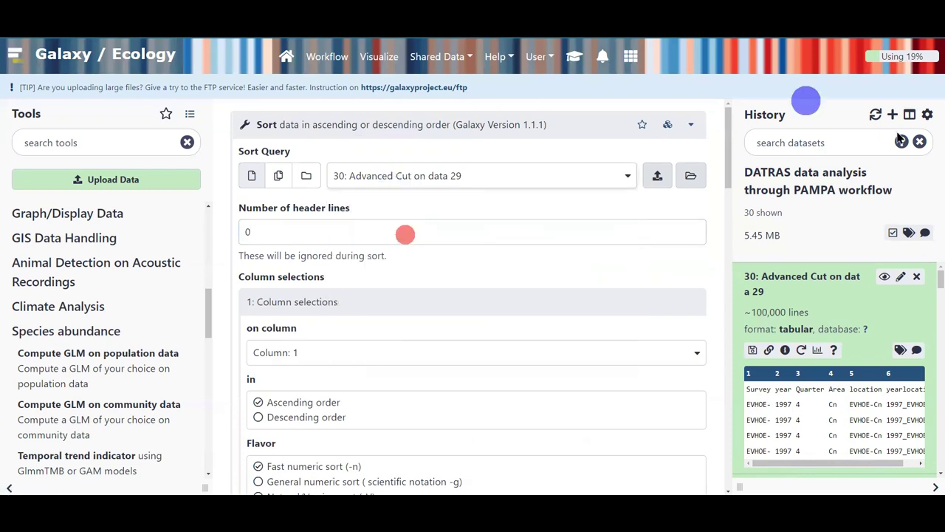
double_click(261, 232)
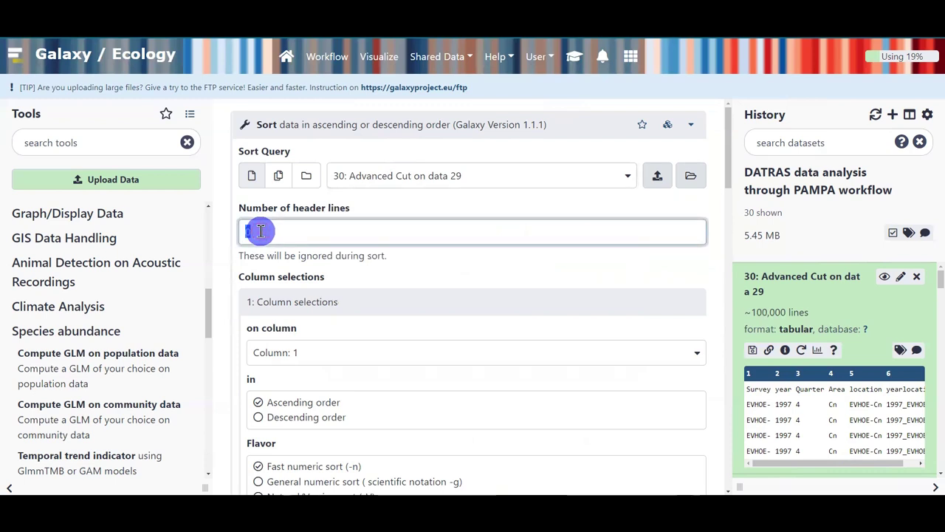
text(1)
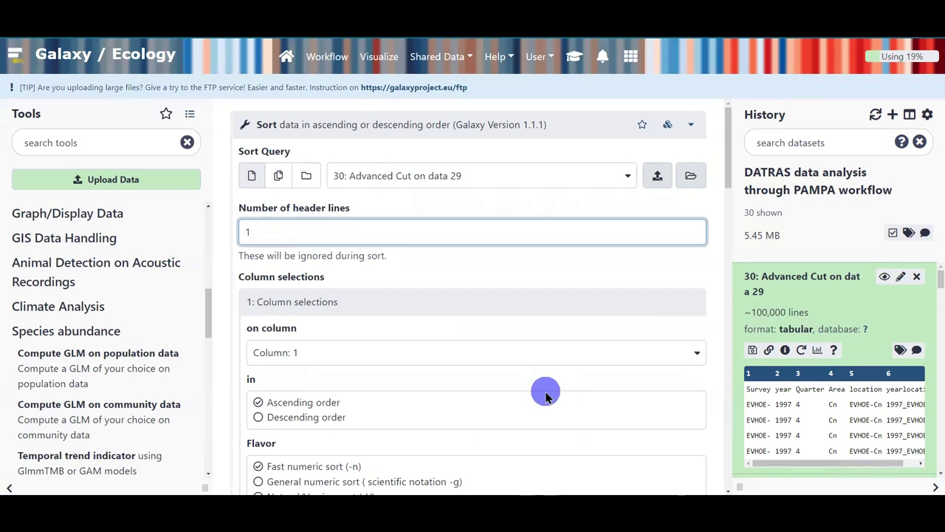
click(275, 230)
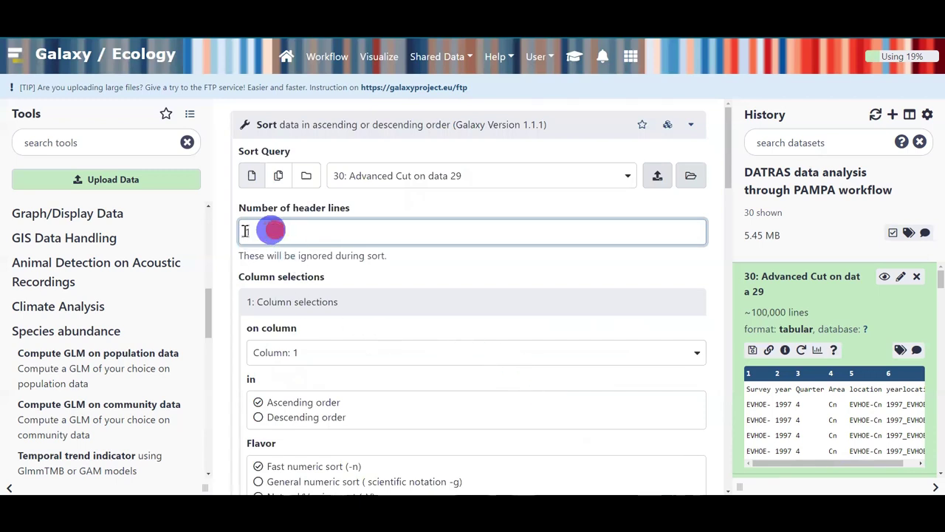
double_click(331, 229)
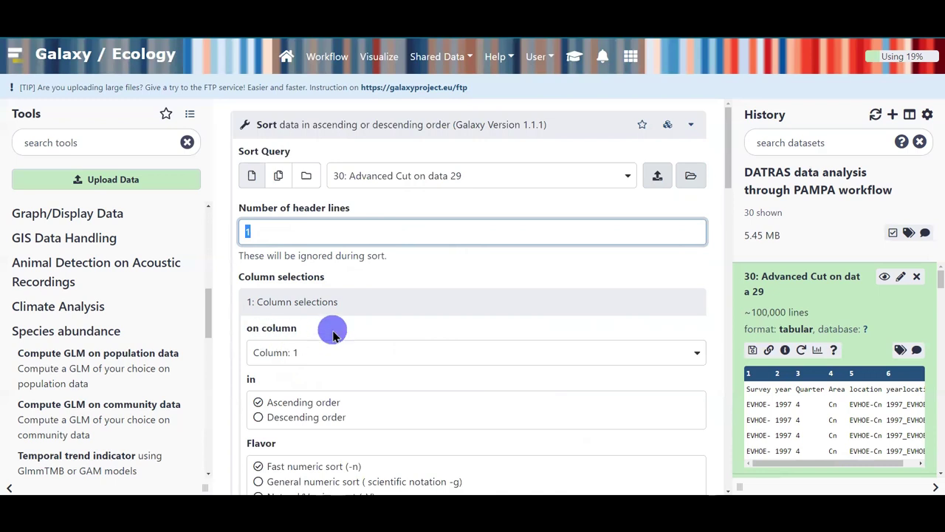
Set the first column selection to sort on Column 6 with the Alphabetical sort flavor
scroll(692, 381, down, 2)
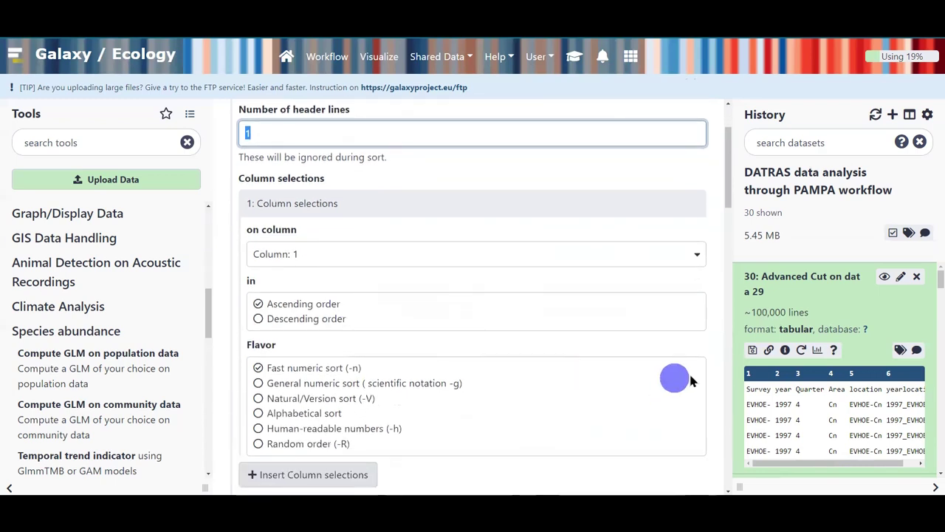
click(316, 255)
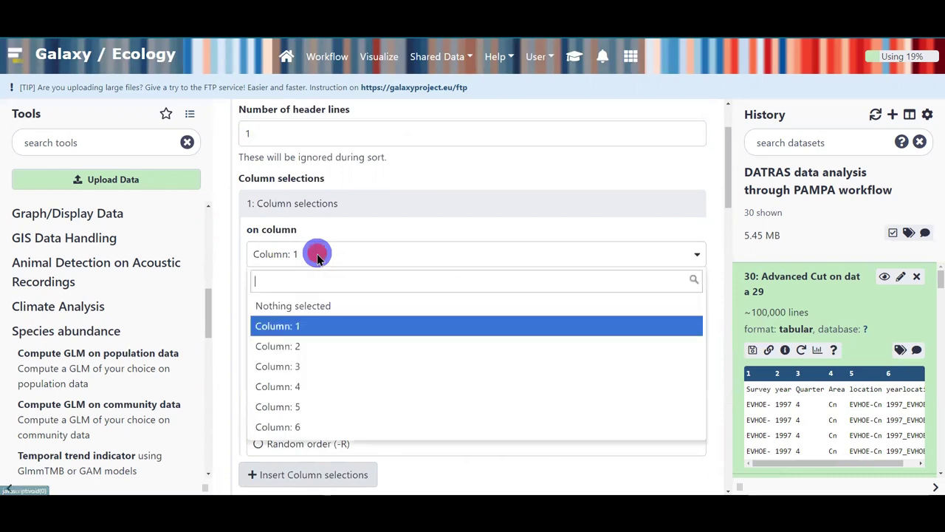
click(329, 424)
scroll(890, 452, right, 2)
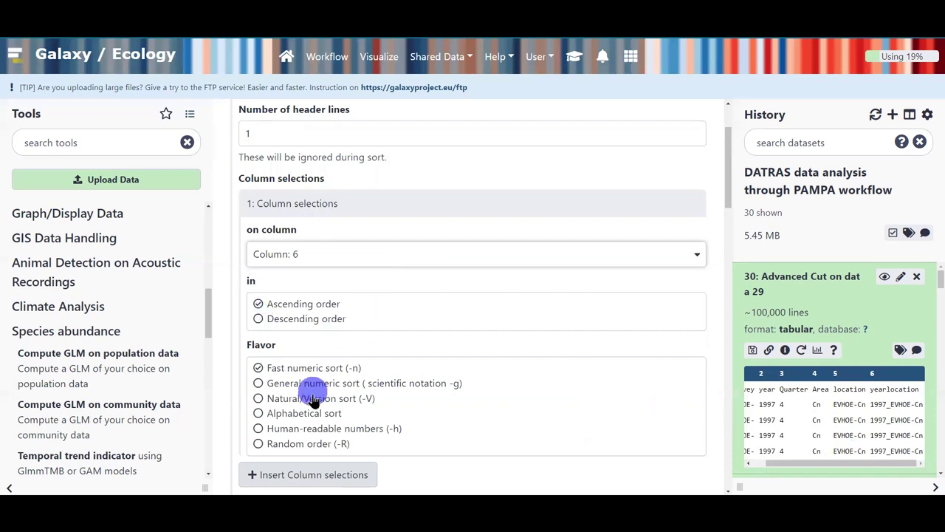
click(258, 415)
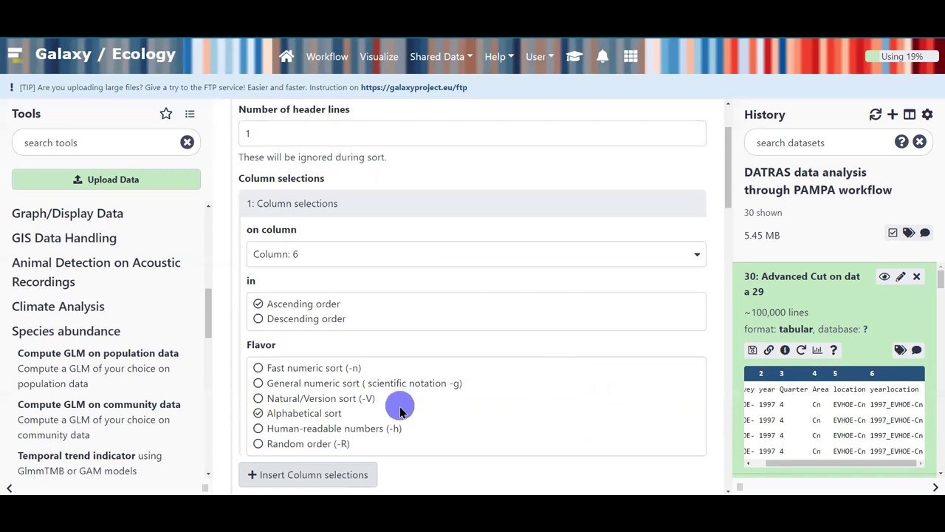
Enable output of unique values only and run the Sort tool on the Advanced Cut dataset
scroll(451, 425, down, 2)
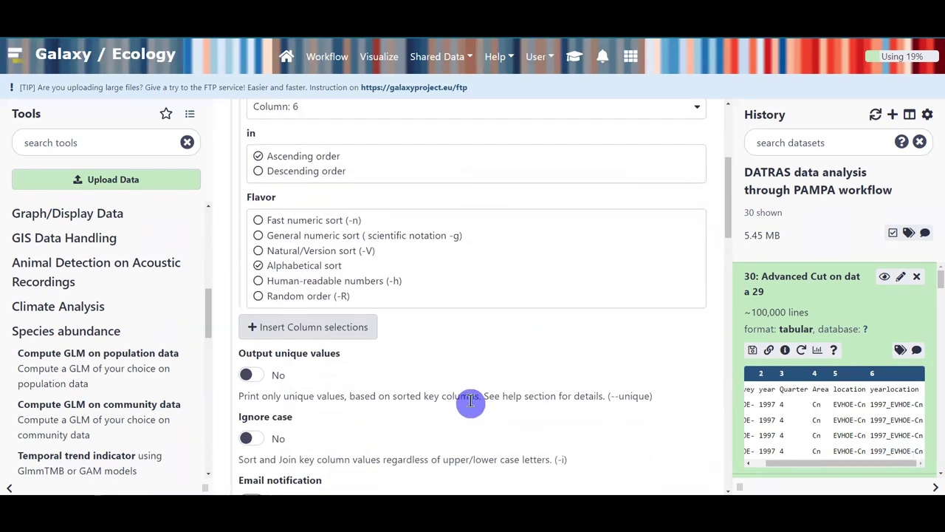
click(251, 376)
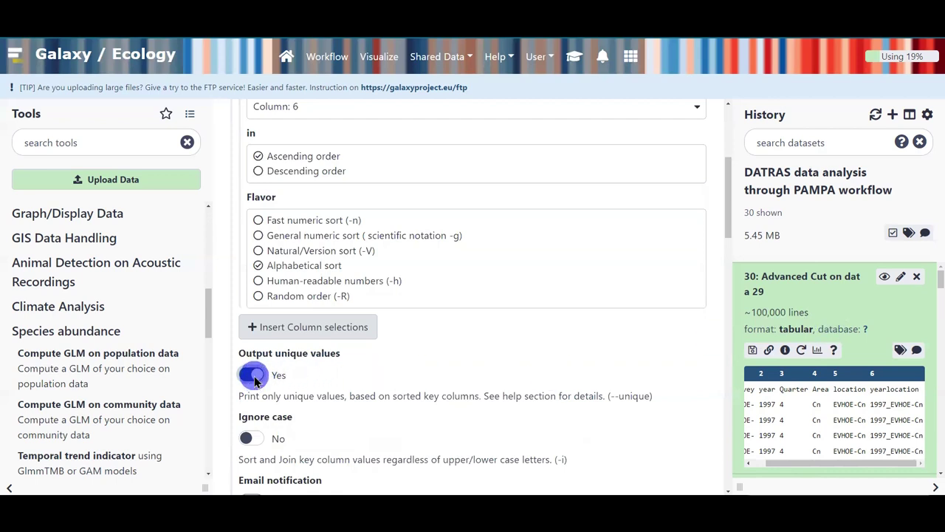
scroll(255, 380, down, 1)
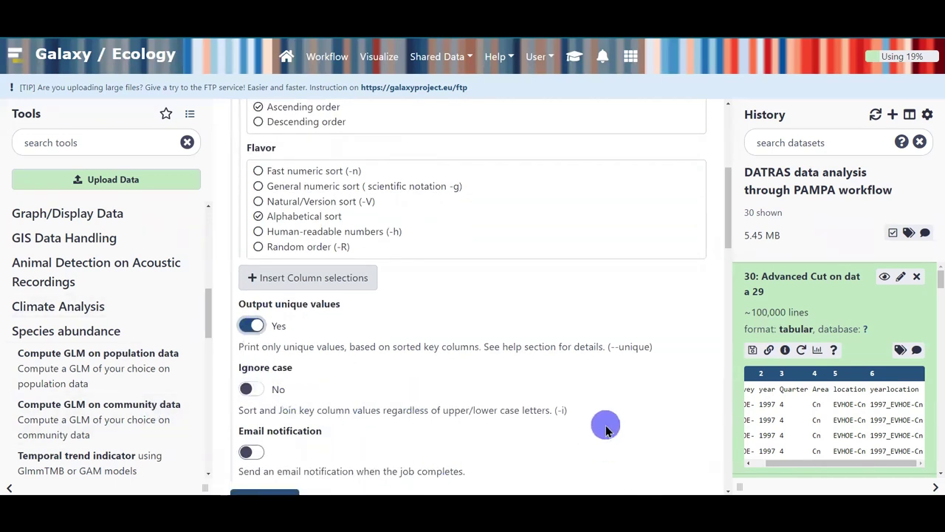
scroll(605, 429, down, 1)
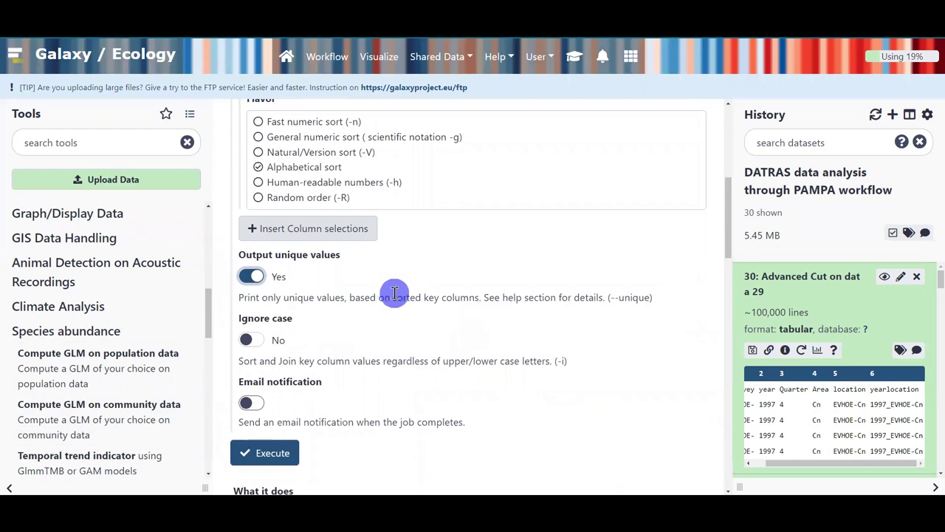
click(260, 453)
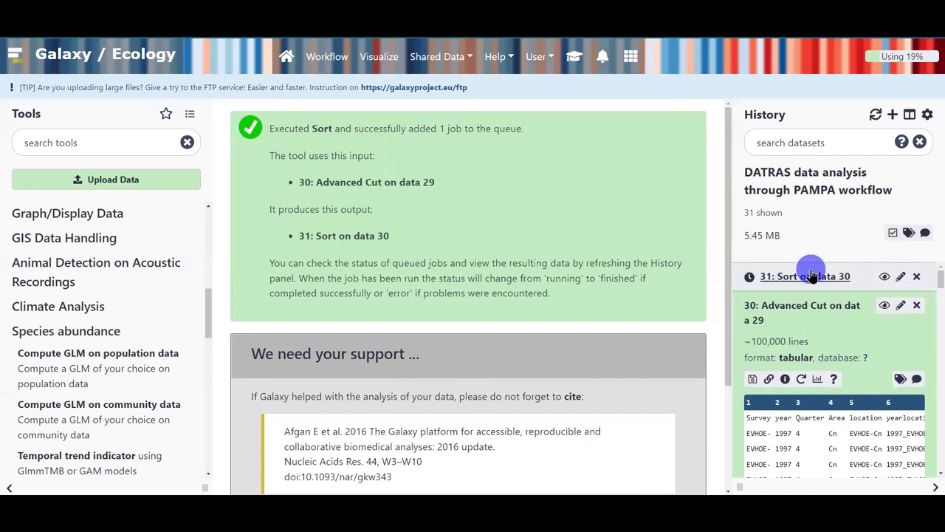
Refresh the history and compare the number of lines in the Sort on data 30 output with the Advanced Cut dataset
click(876, 116)
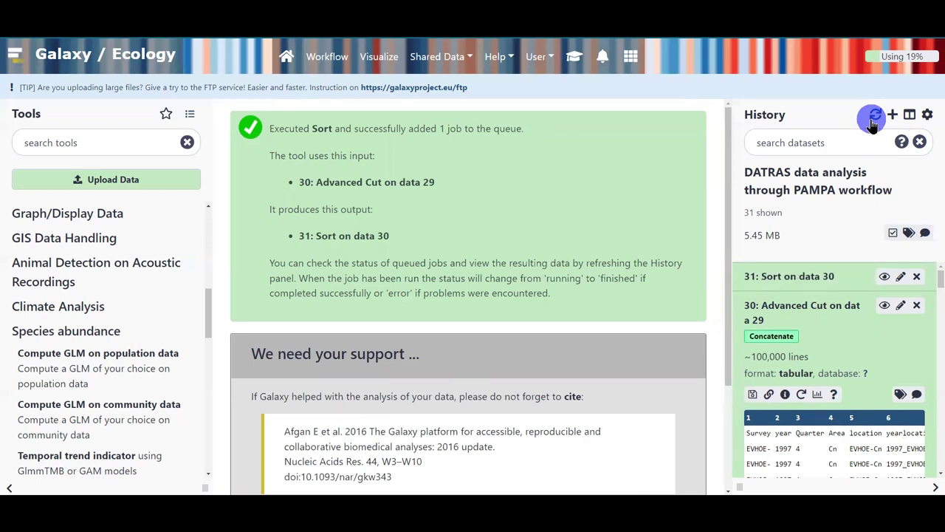
click(816, 275)
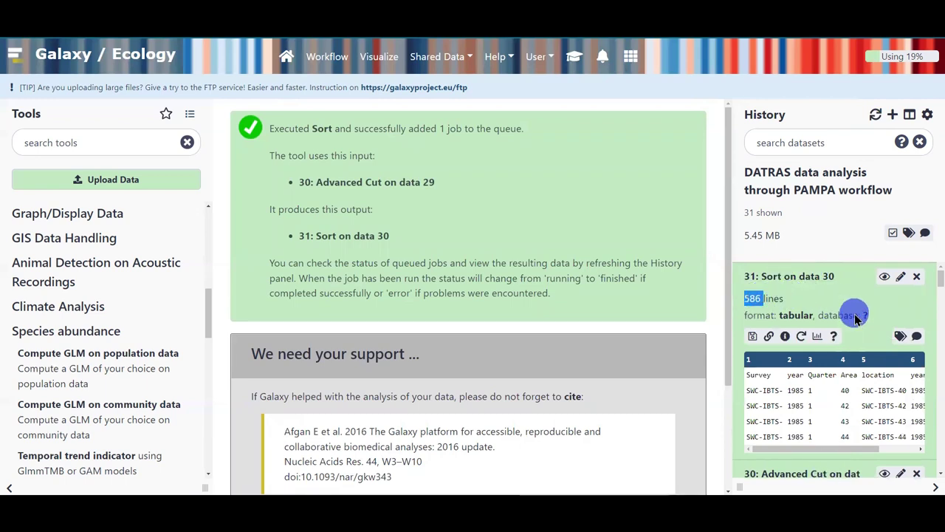
scroll(855, 325, down, 1)
scroll(797, 460, down, 1)
drag(748, 426, 793, 426)
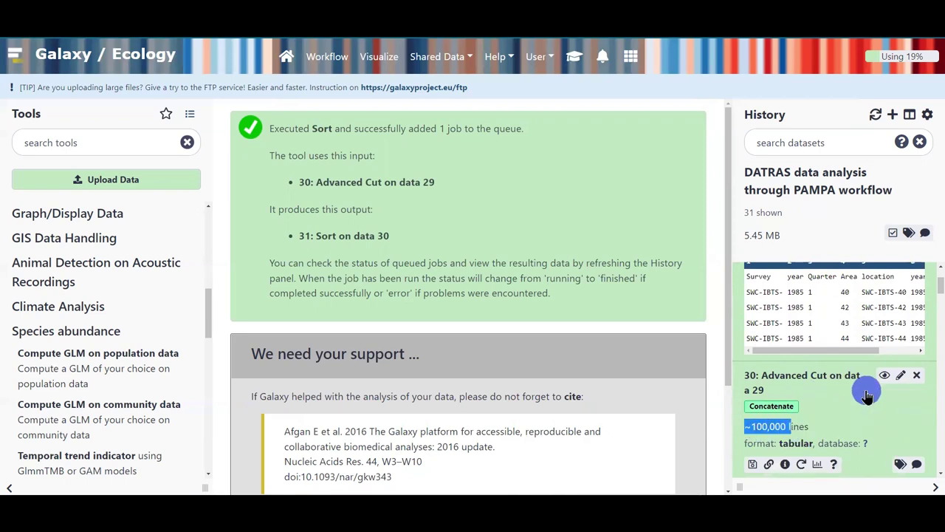
click(861, 429)
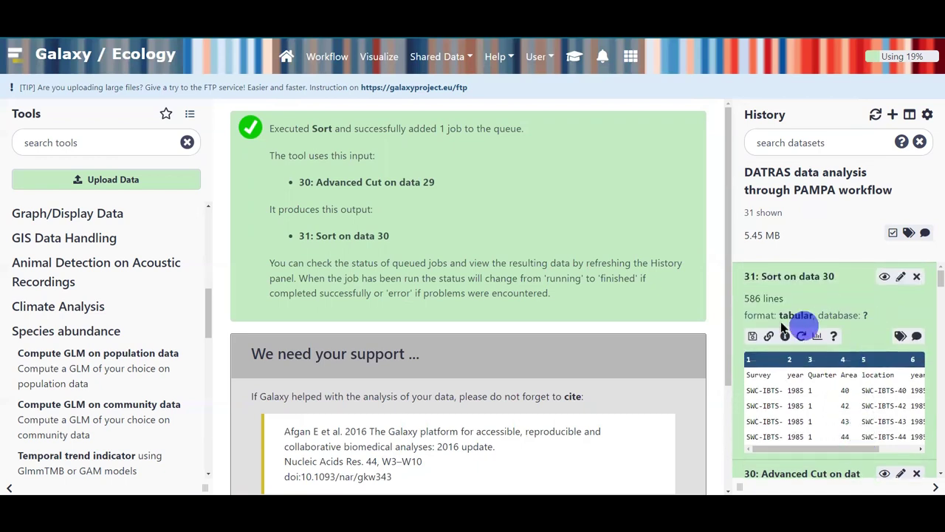
double_click(750, 298)
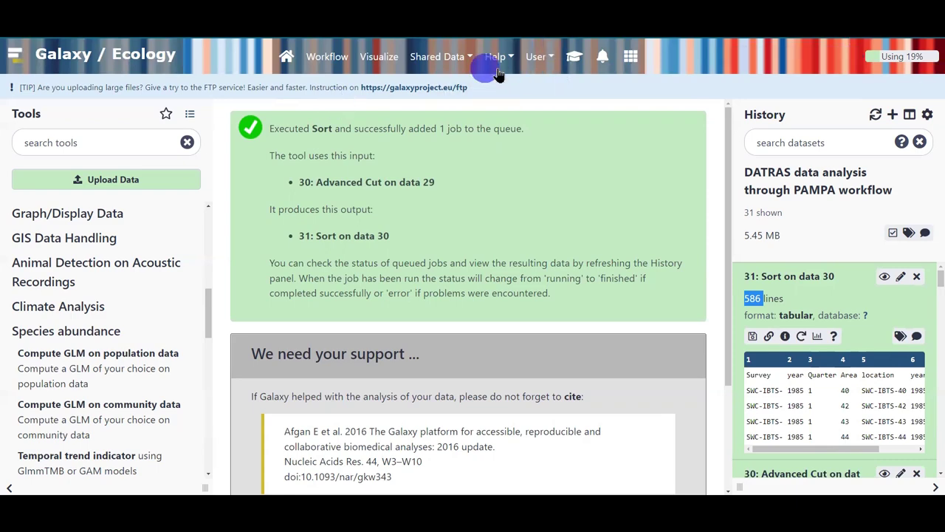
Open Regex Find And Replace from step 6 of the tutorial and select dataset 31, Sort on data 30, as its input
click(576, 60)
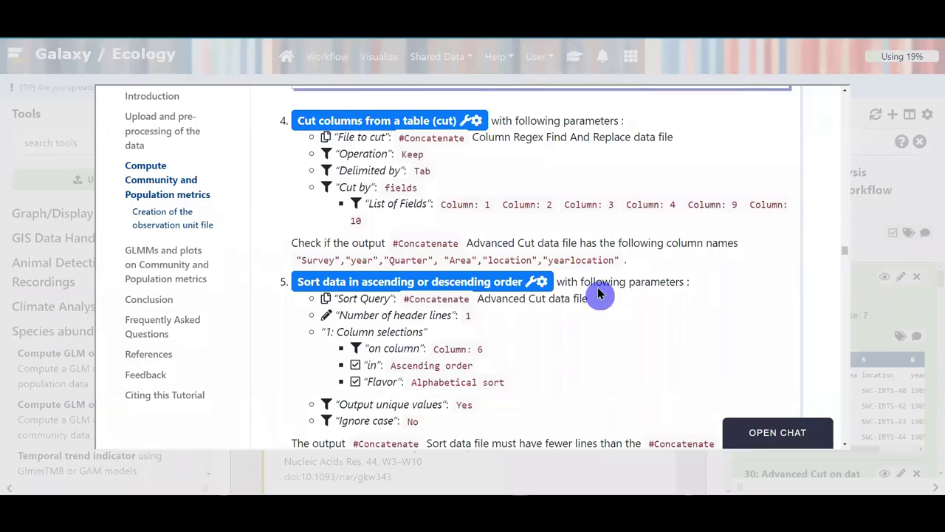
scroll(595, 292, down, 3)
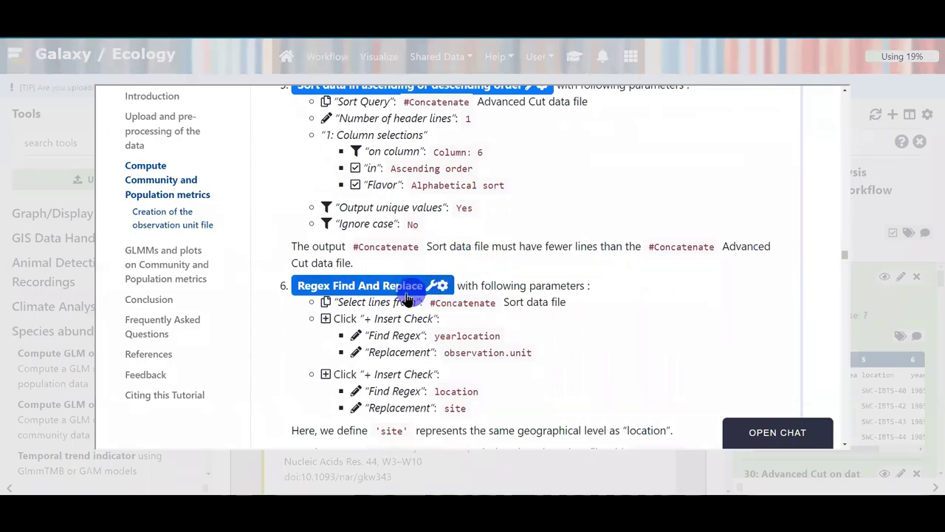
click(356, 288)
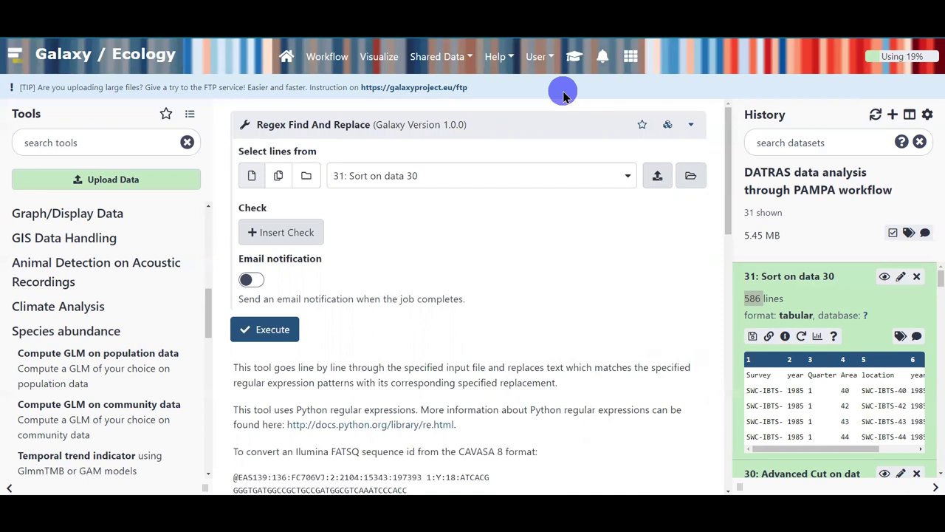
click(528, 183)
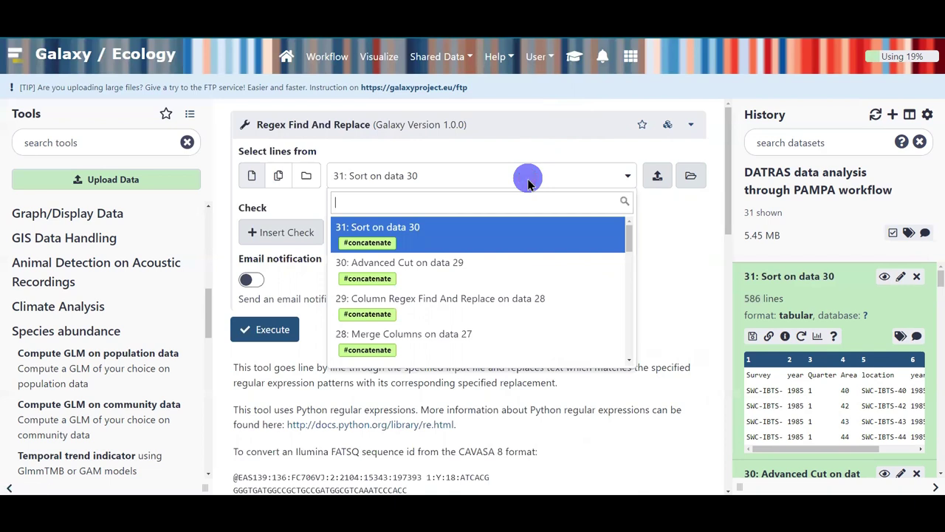
click(423, 235)
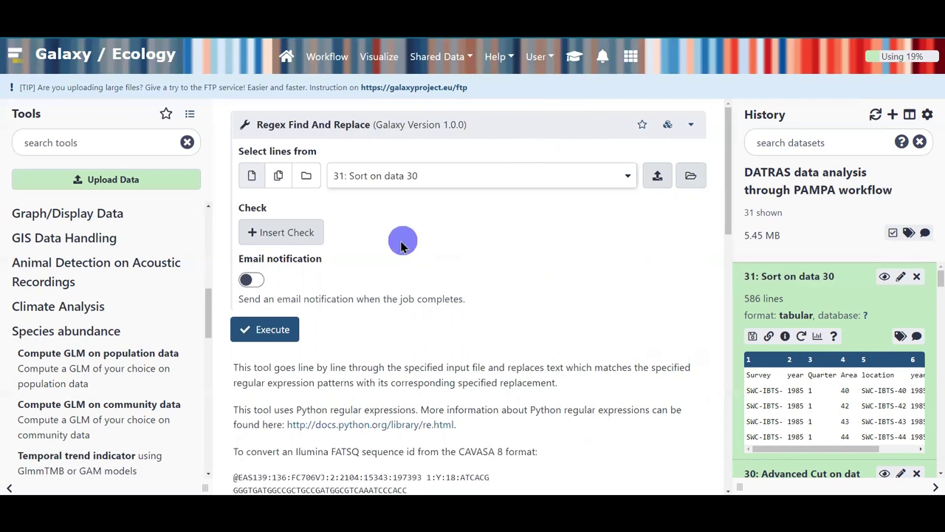
Add a first check that finds yearlocation and replaces it with observation.unit
click(292, 239)
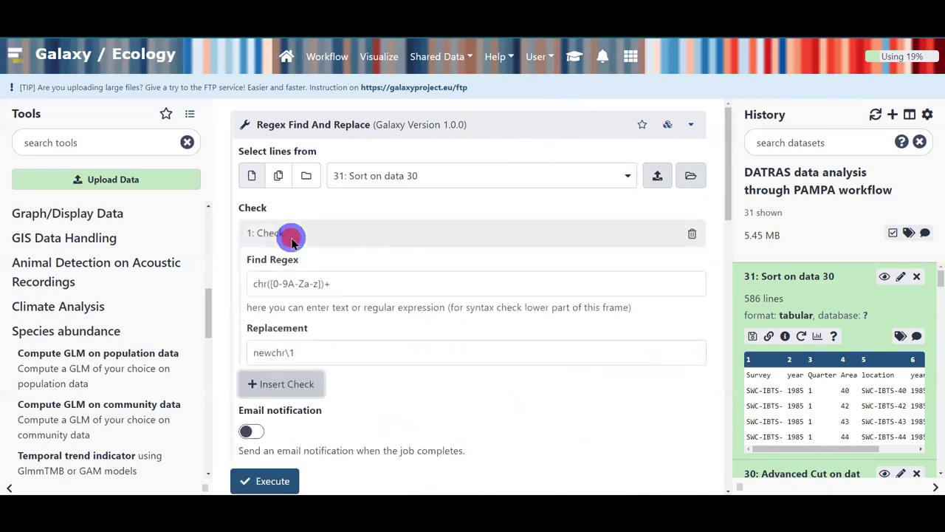
triple_click(303, 283)
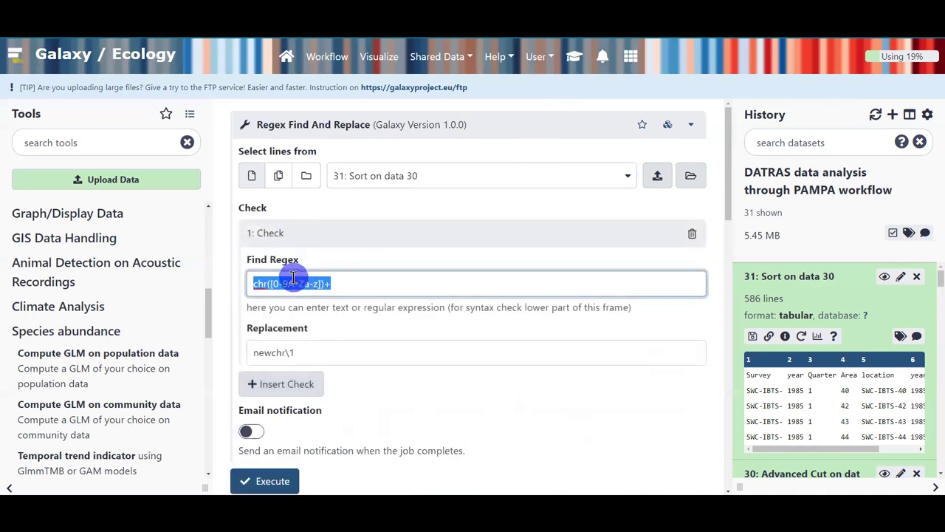
key(BackSpace)
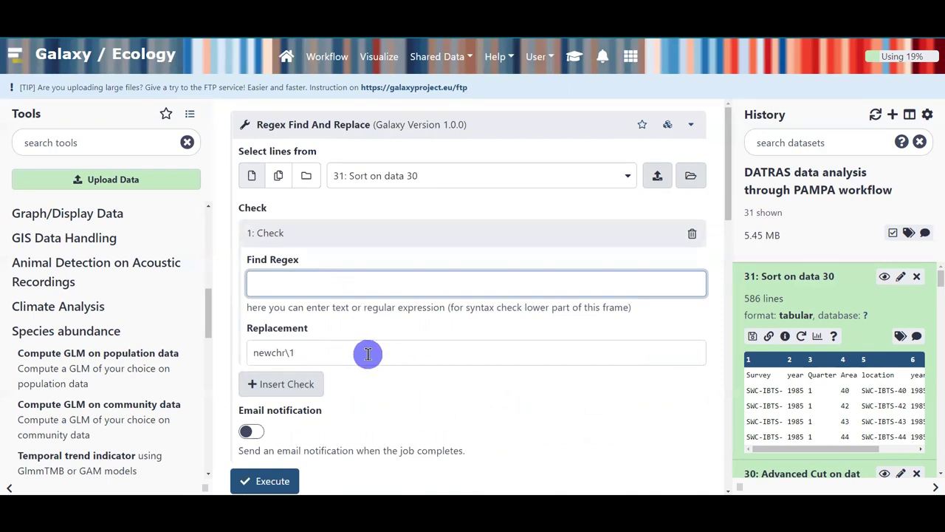
text(location)
triple_click(368, 353)
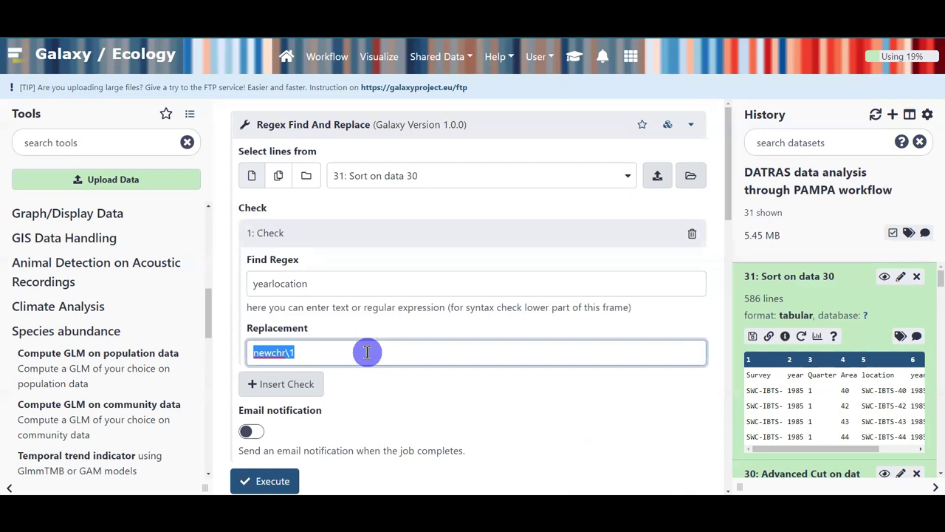
text(observation.unit)
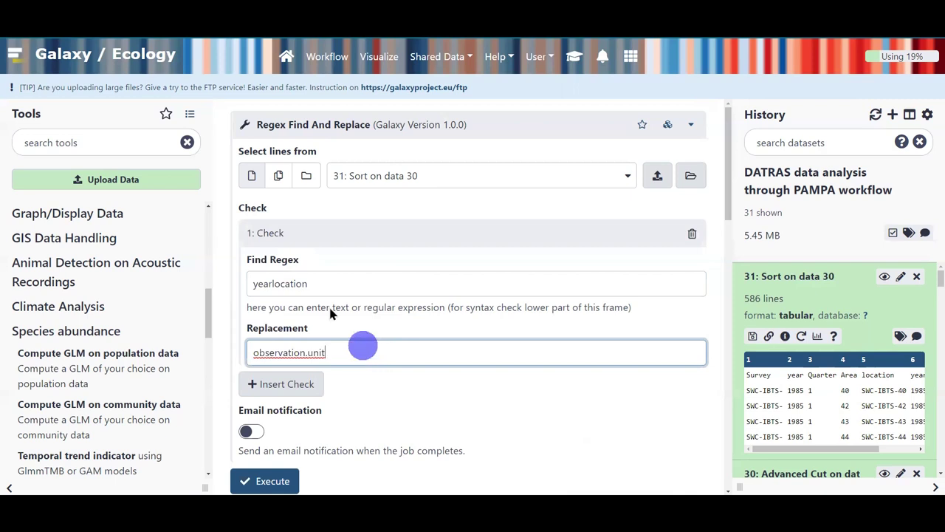
double_click(322, 279)
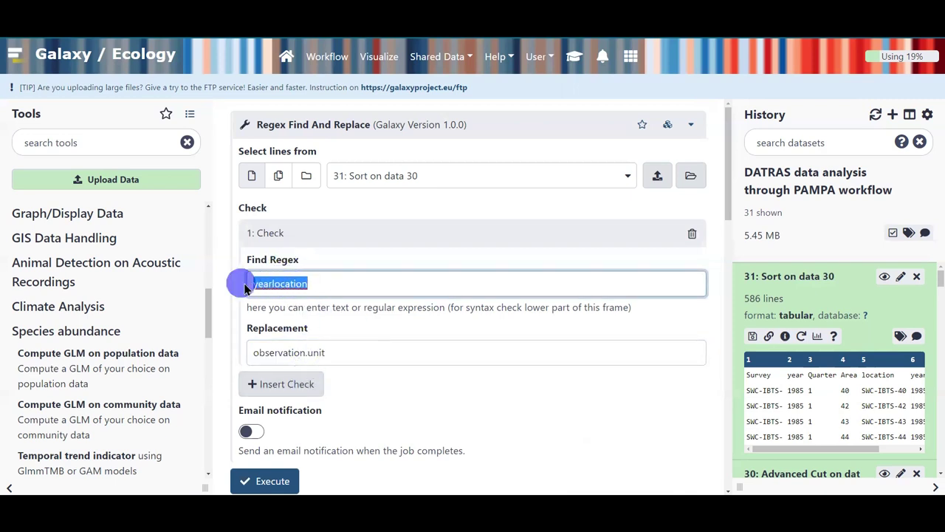
drag(248, 283, 317, 284)
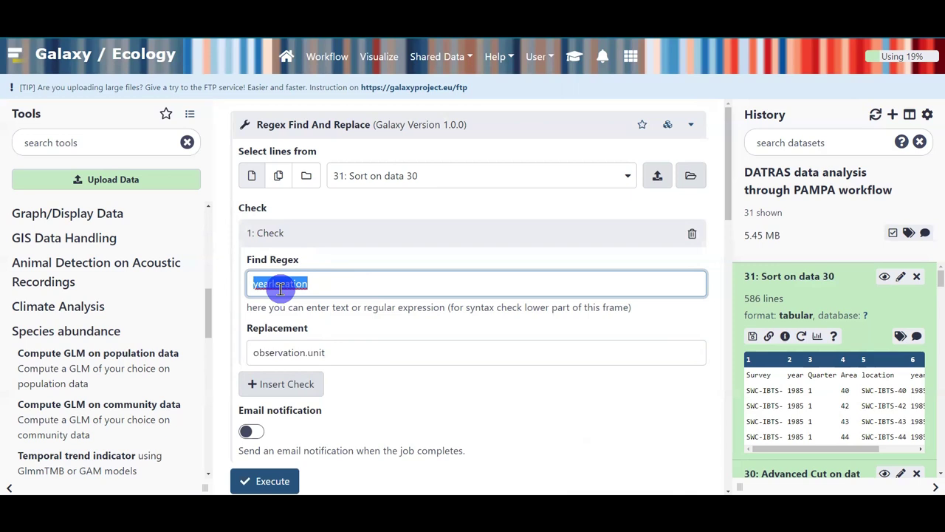
Add a second check that finds location and replaces it with site
click(280, 383)
scroll(401, 397, down, 1)
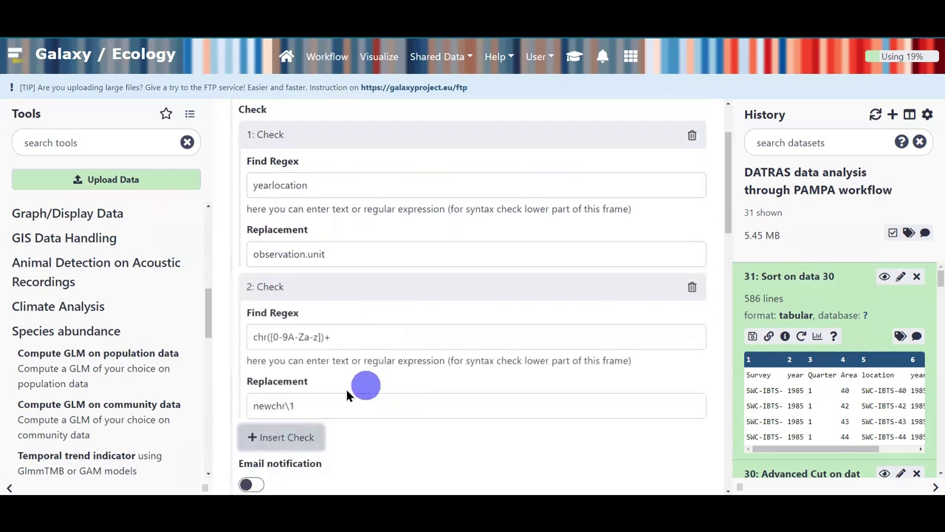
triple_click(348, 339)
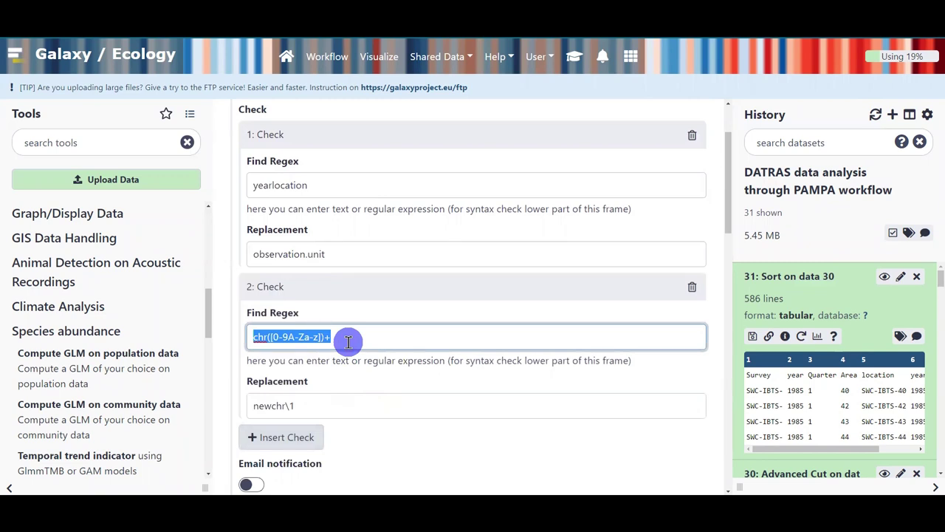
text(location)
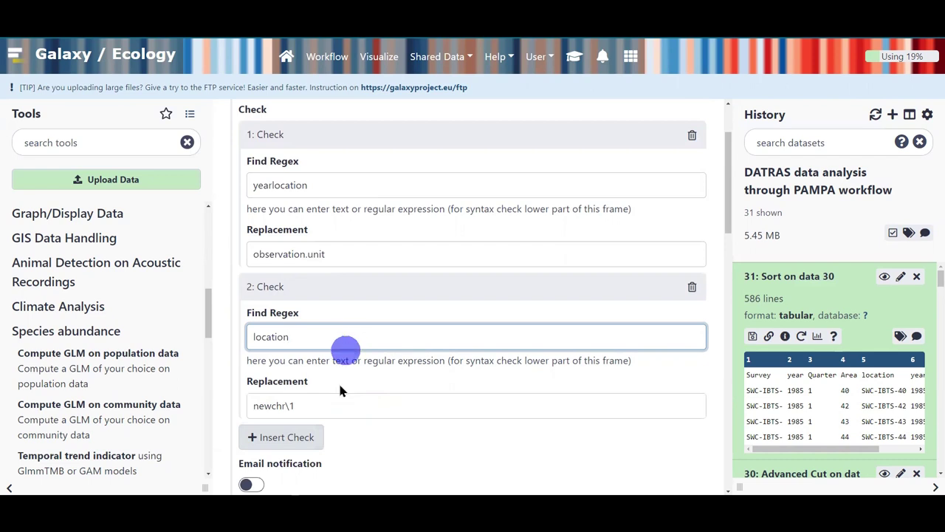
triple_click(342, 407)
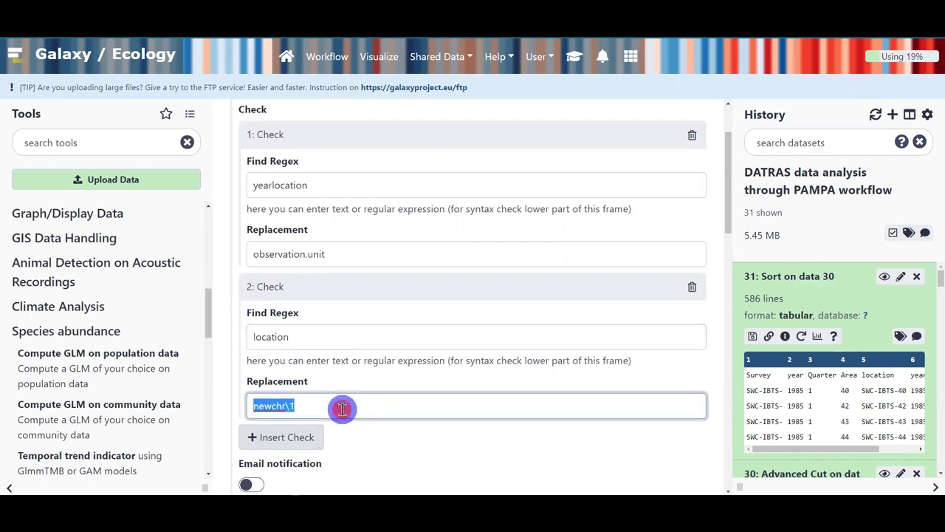
text(site)
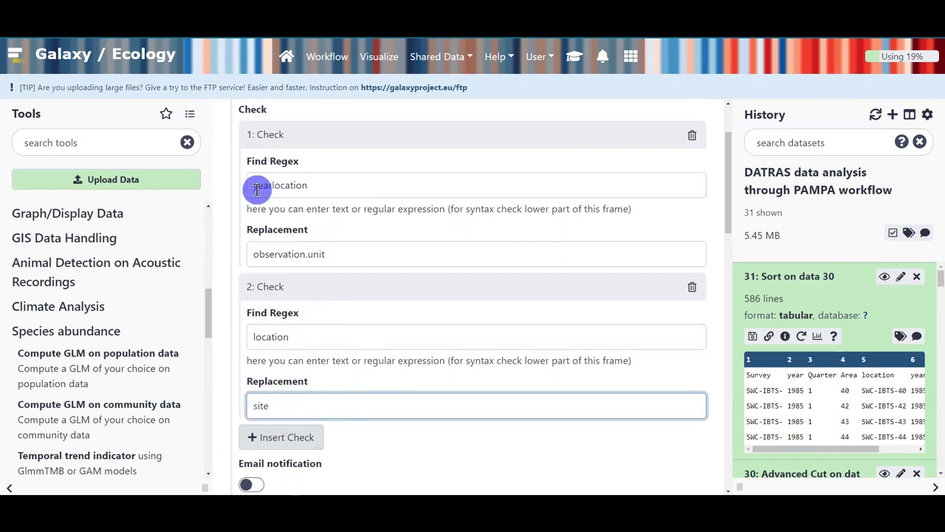
Review the order of the yearlocation and location checks and run Regex Find And Replace on dataset 31
drag(255, 185, 323, 196)
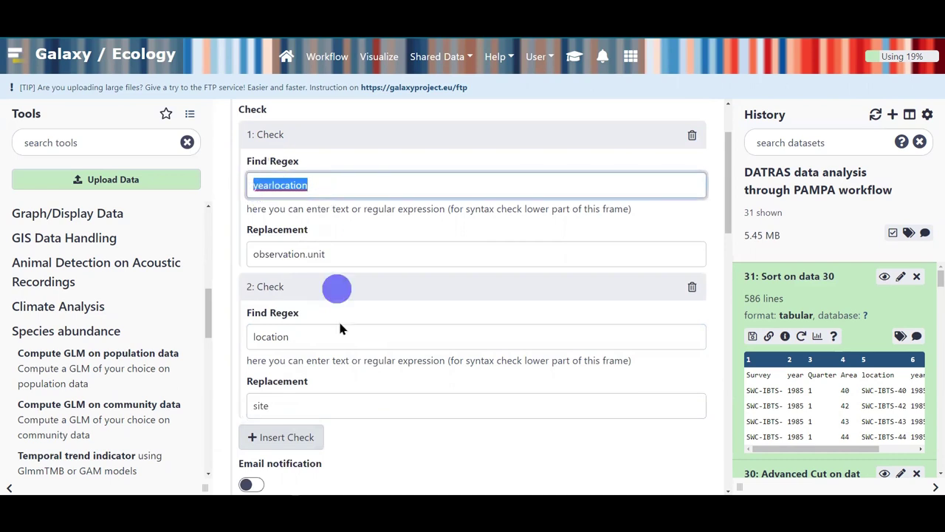
double_click(284, 339)
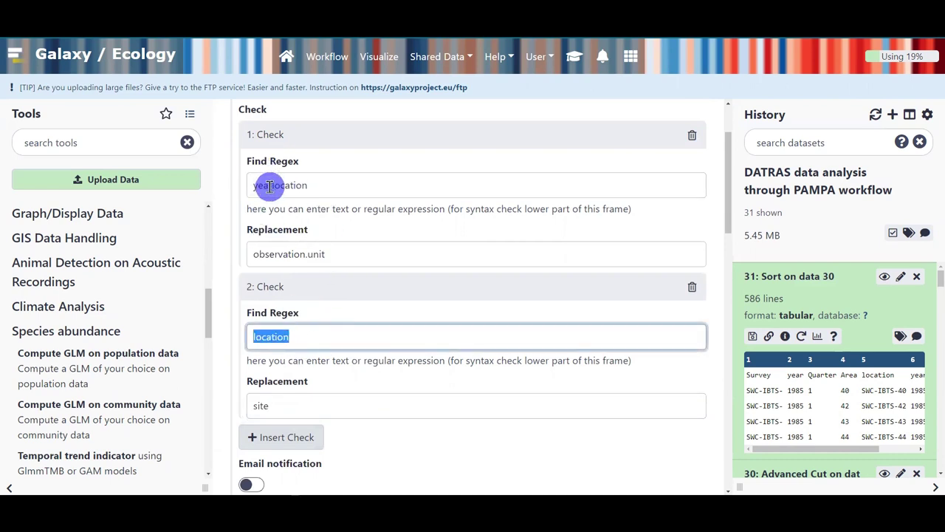
drag(272, 185, 323, 200)
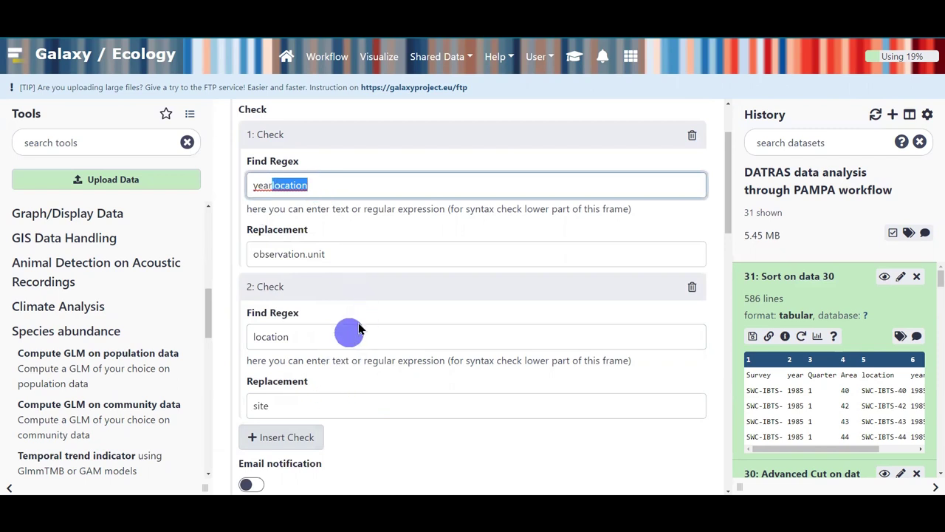
click(389, 332)
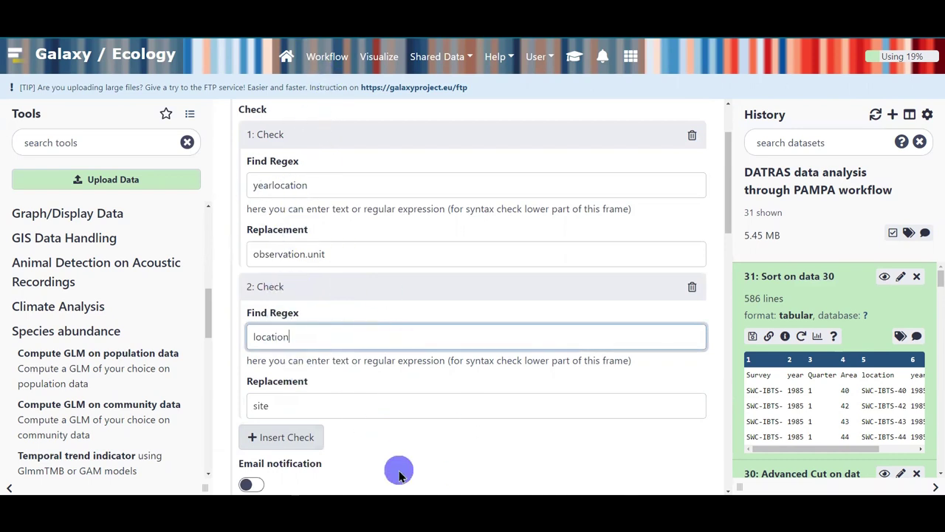
scroll(397, 466, down, 2)
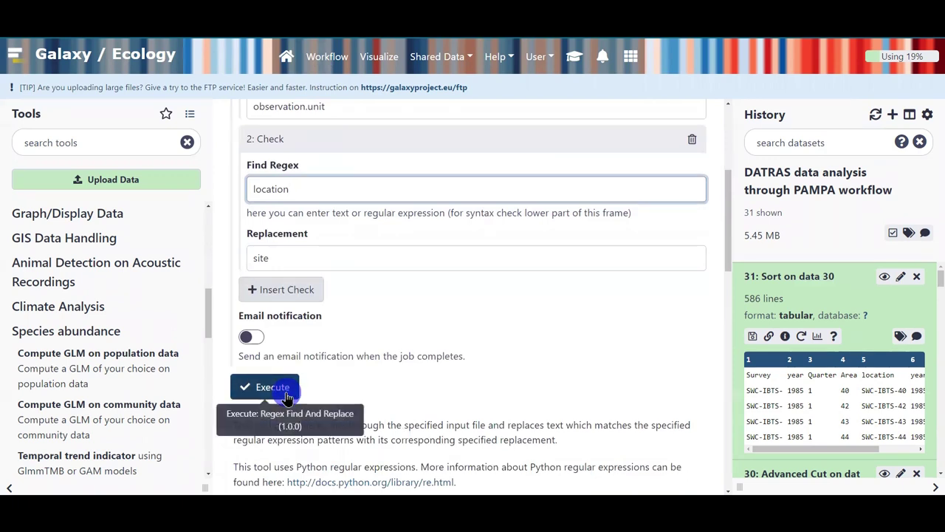
scroll(636, 443, up, 3)
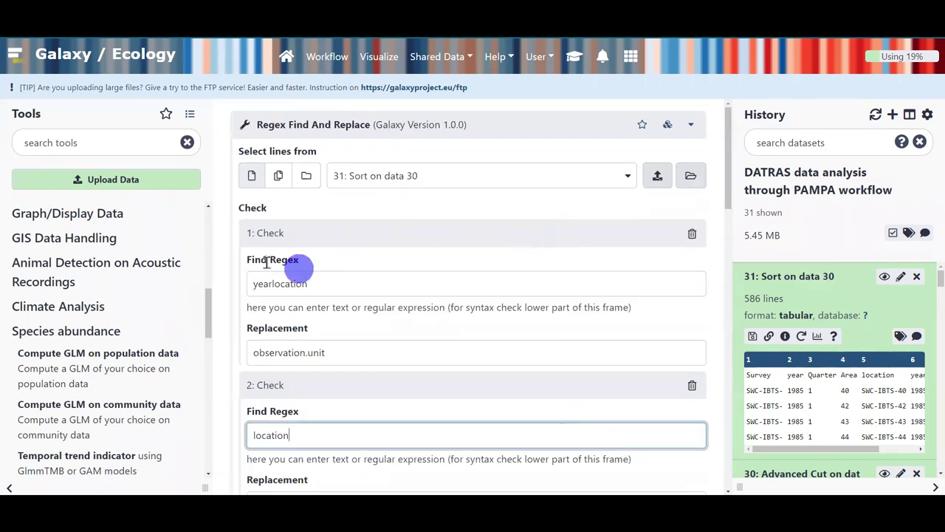
scroll(229, 258, down, 3)
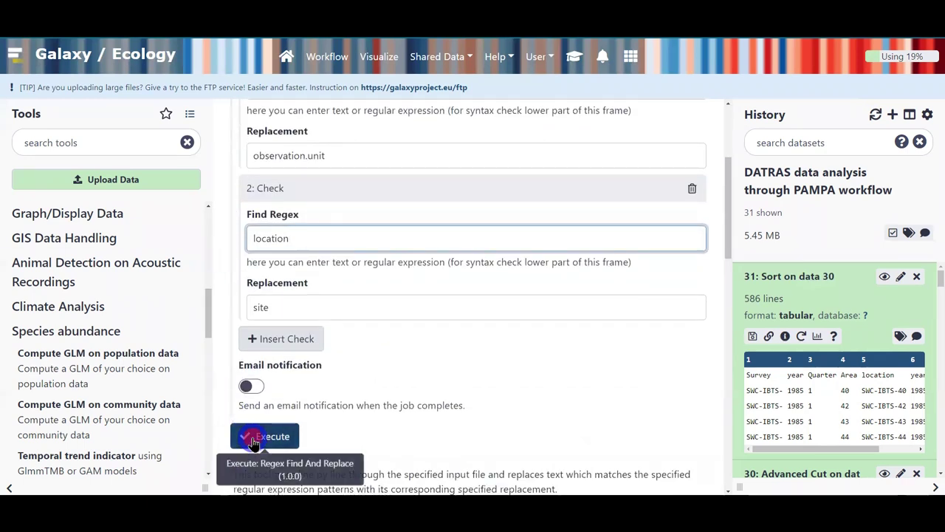
click(253, 437)
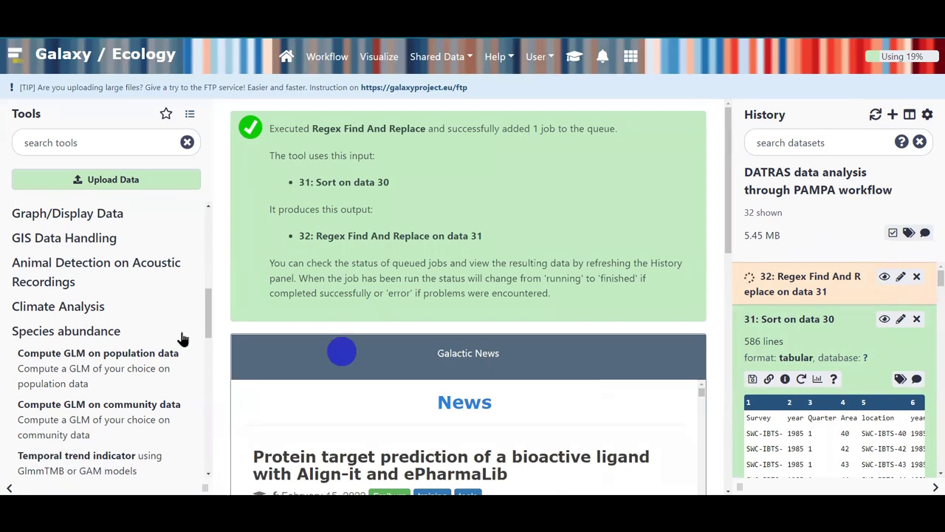
Browse to the Species abundance tools and expand dataset 32, Regex Find And Replace on data 31, to check its column names
click(147, 332)
click(139, 359)
scroll(148, 362, down, 3)
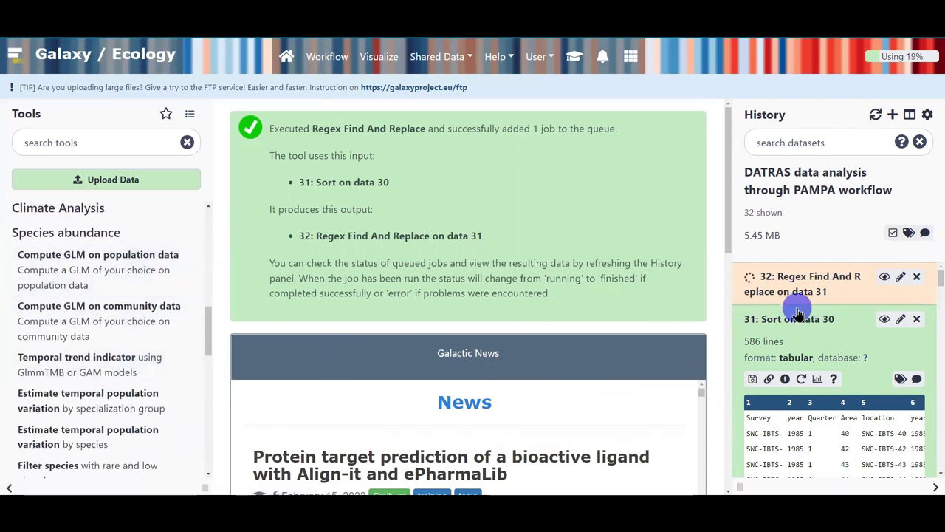
click(832, 320)
click(817, 294)
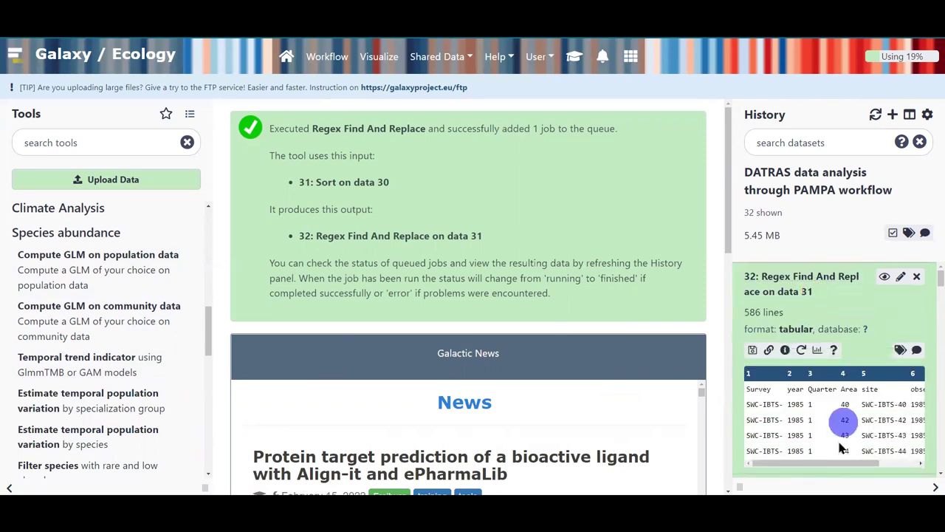
drag(822, 466, 803, 460)
Tag dataset 32, Regex Find And Replace on data 31, with unitobs and check the tag in the history
click(900, 350)
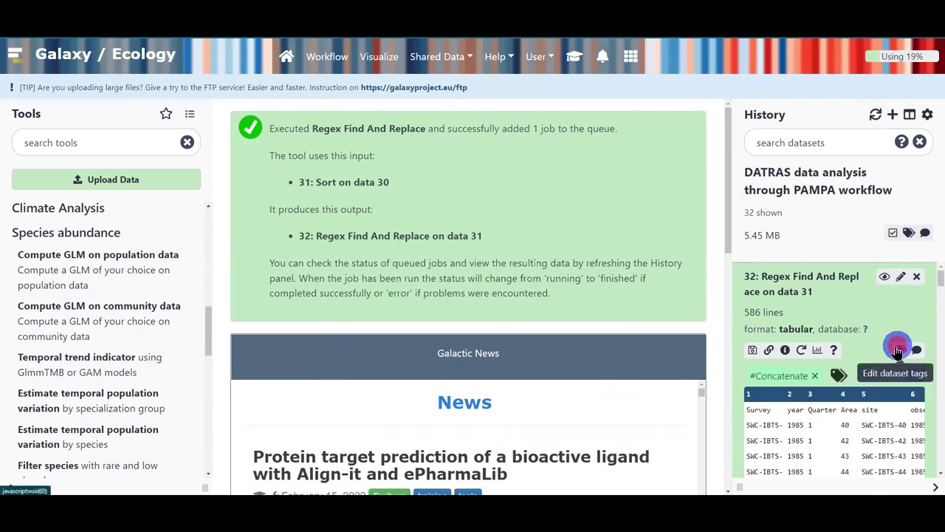
click(836, 375)
text(unitobs)
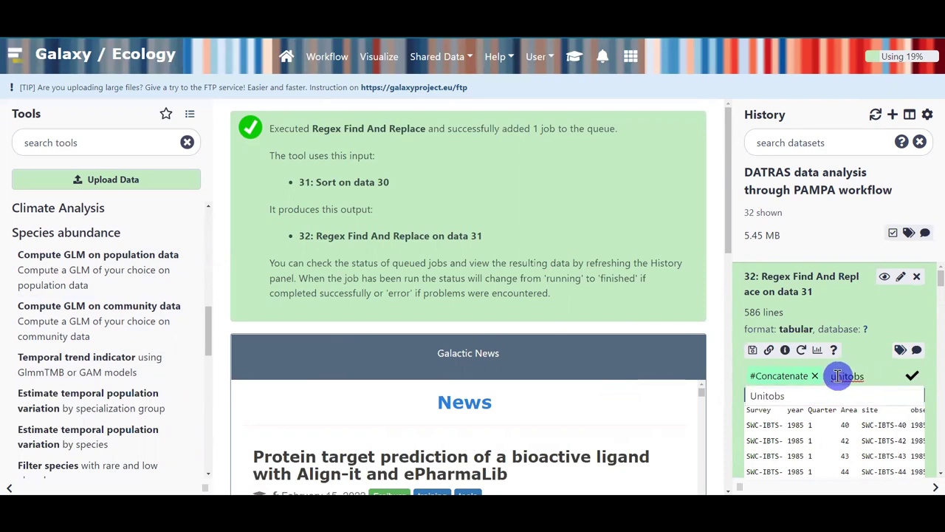
click(834, 376)
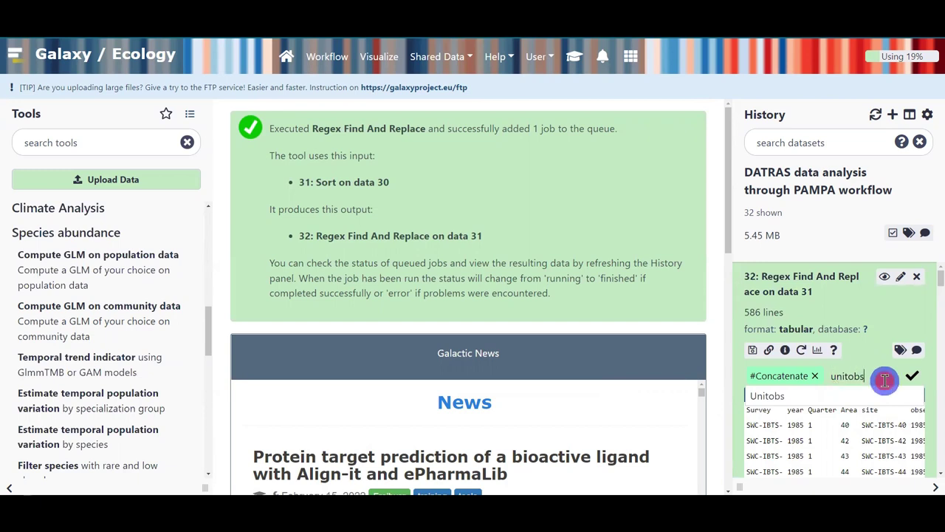
key(Return)
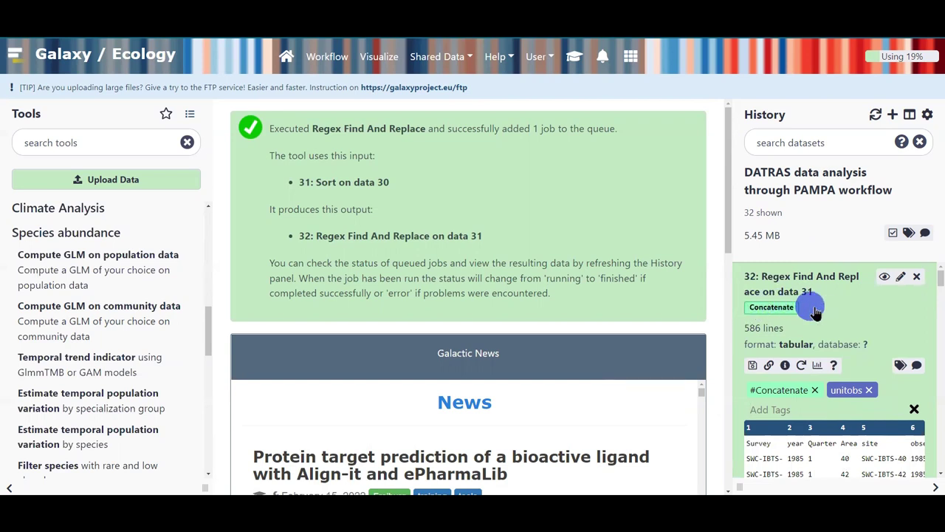
click(792, 293)
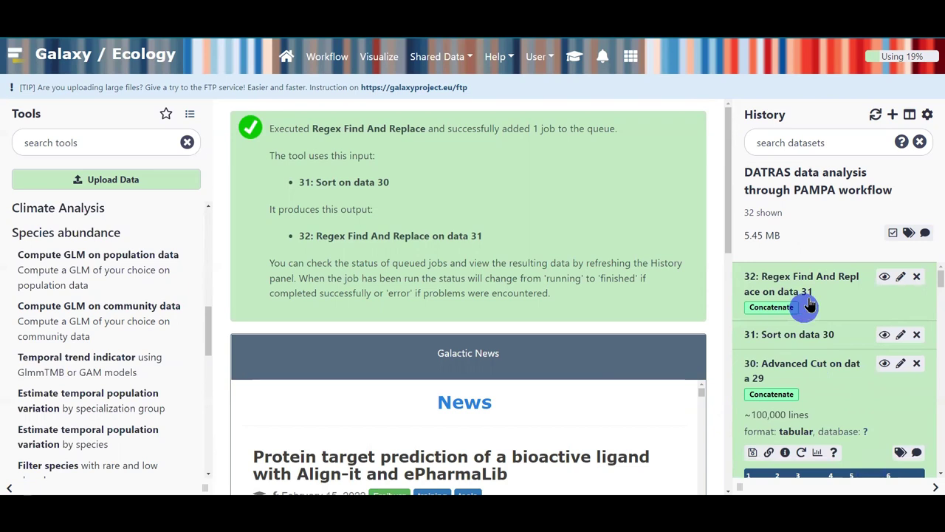
click(811, 295)
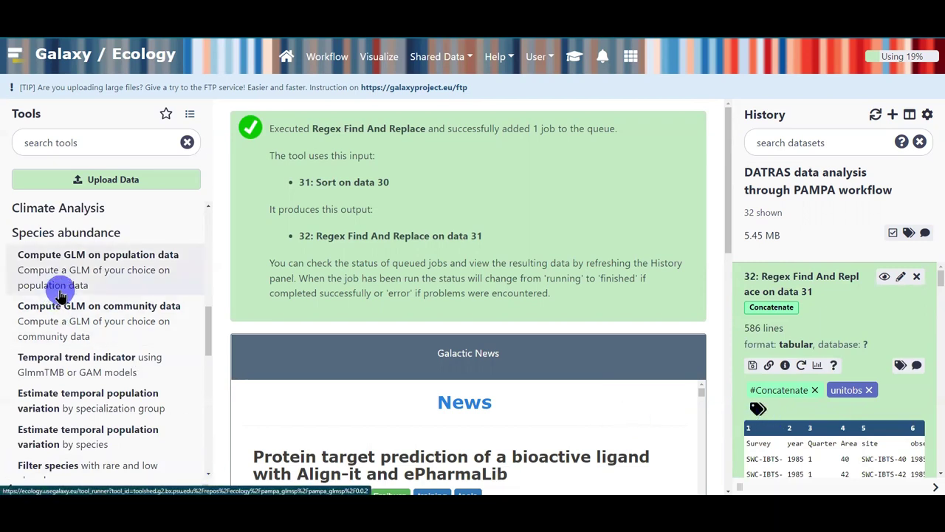
Open Compute GLM on community data and look through the datasets offered as Unitobs informations file
click(72, 327)
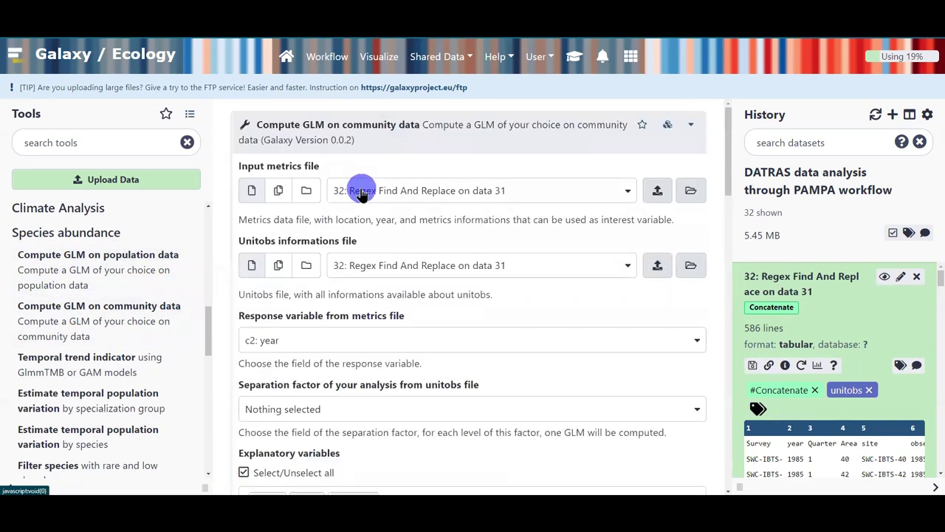
click(408, 270)
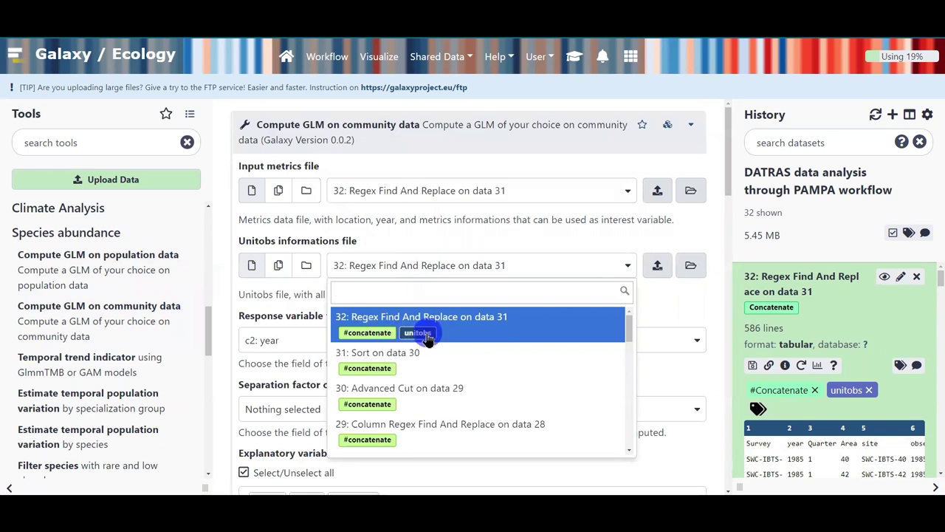
click(786, 278)
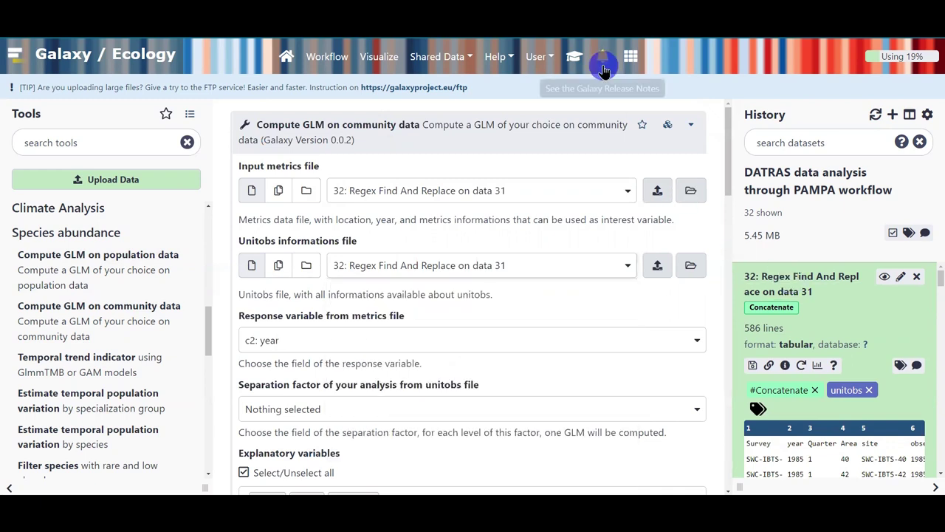
Read the tutorial's section on GLMMs and plots on Community and Population metrics, down to the Community metrics part
click(575, 55)
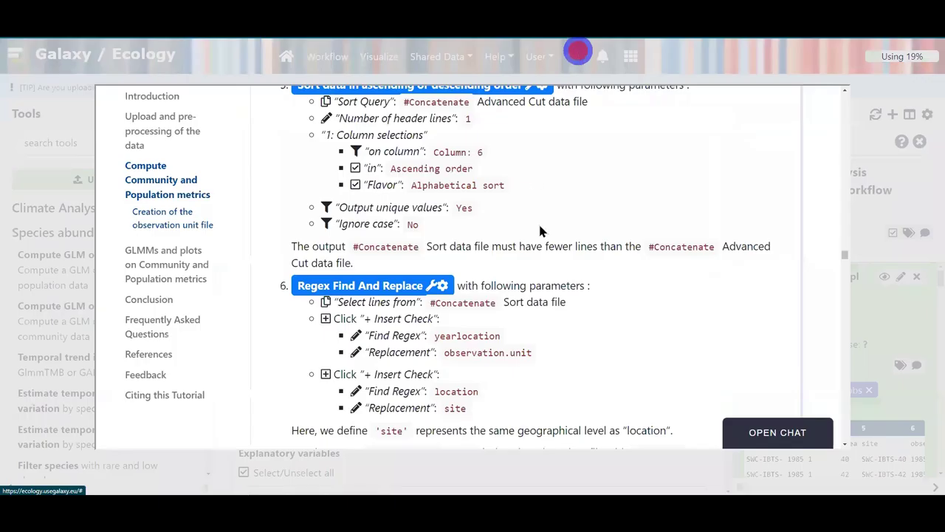
scroll(541, 266, down, 4)
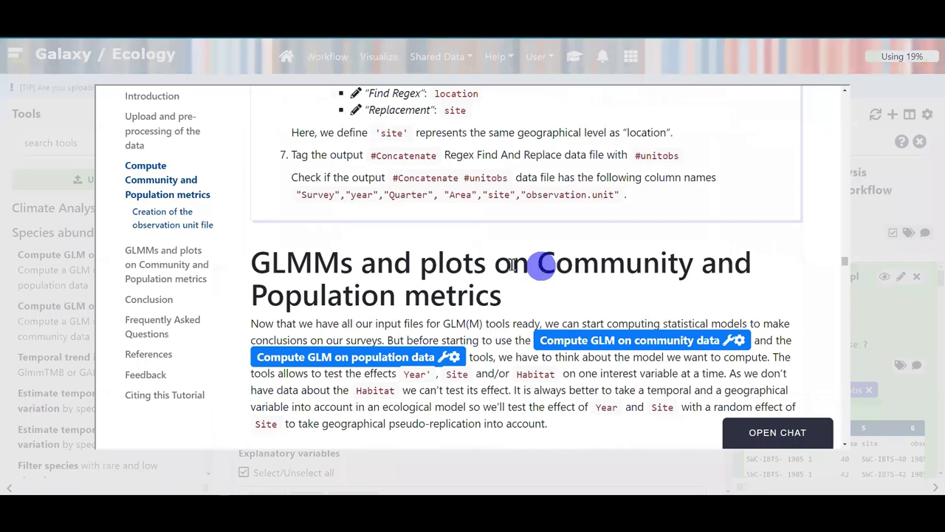
scroll(541, 265, down, 1)
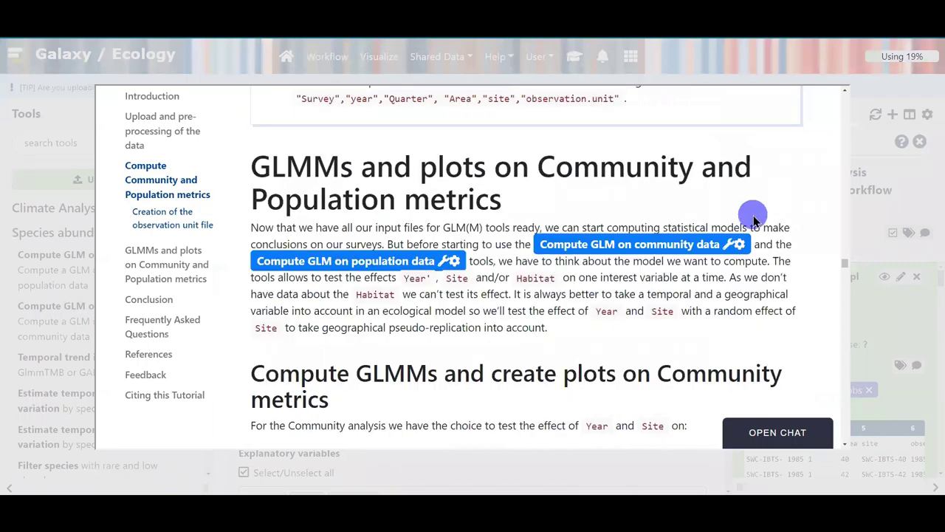
scroll(753, 220, down, 1)
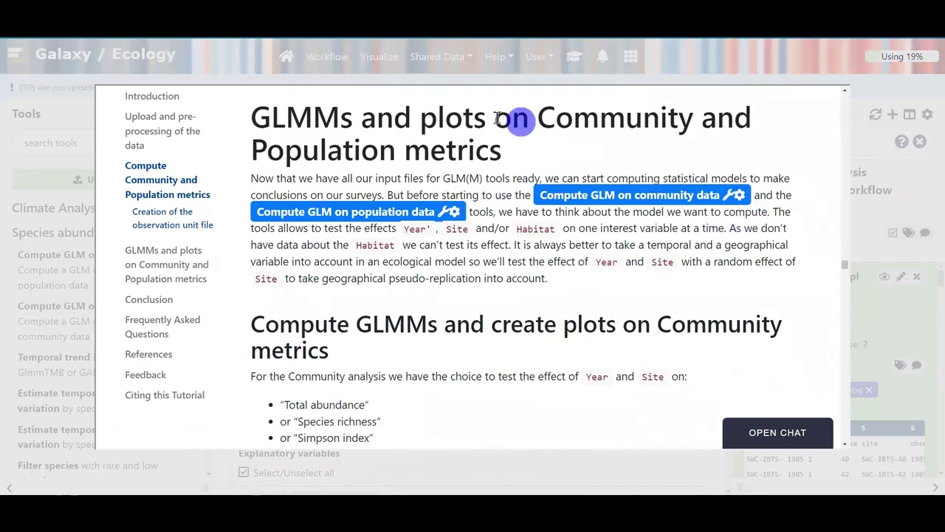
drag(674, 324, 717, 362)
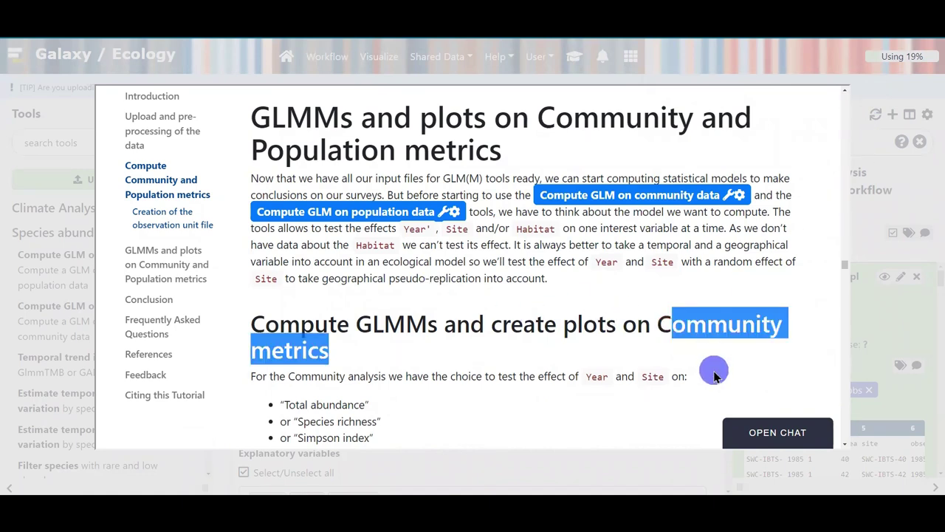
click(502, 315)
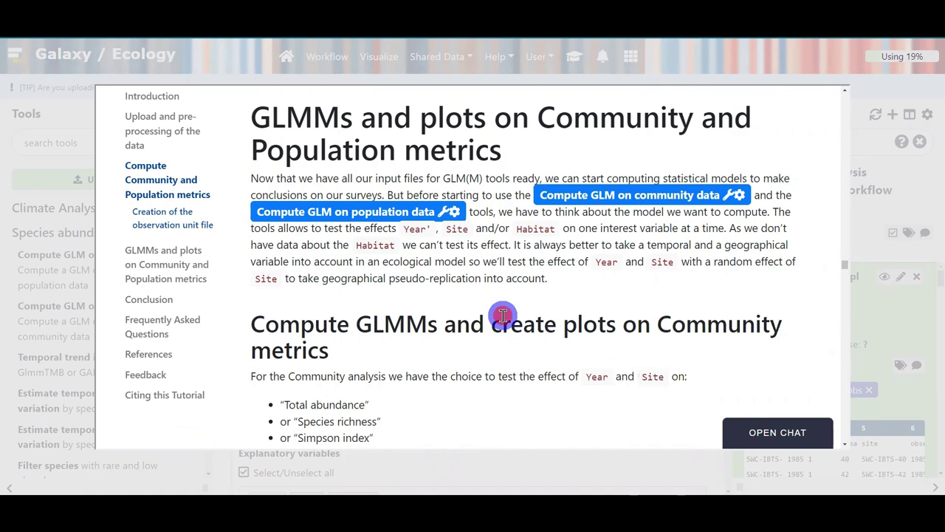
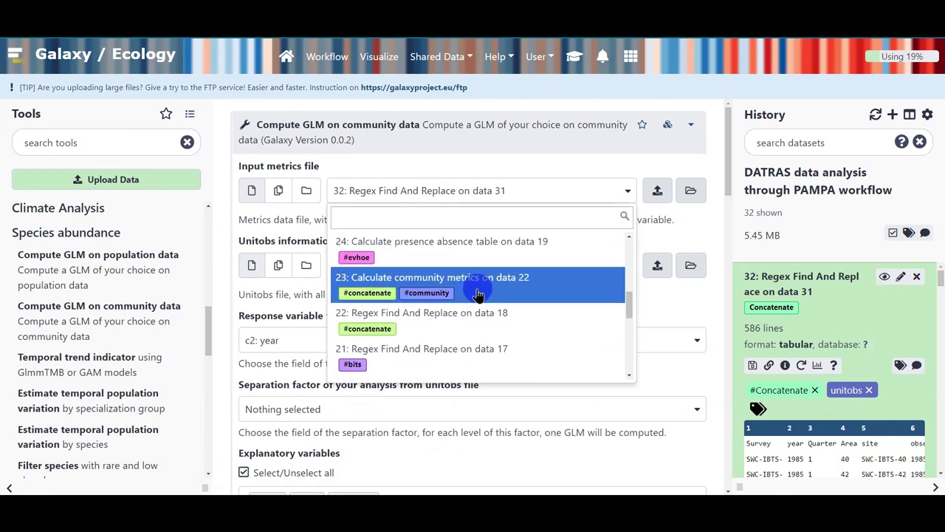
Choose dataset 23, Calculate community metrics on data 22, as input metrics file and the unitobs-tagged dataset 32 as Unitobs informations file
click(478, 295)
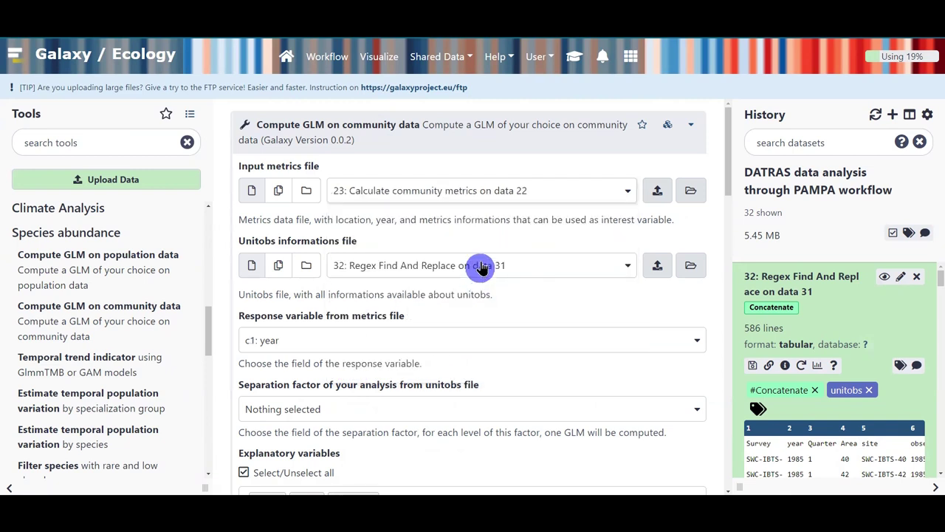
click(500, 192)
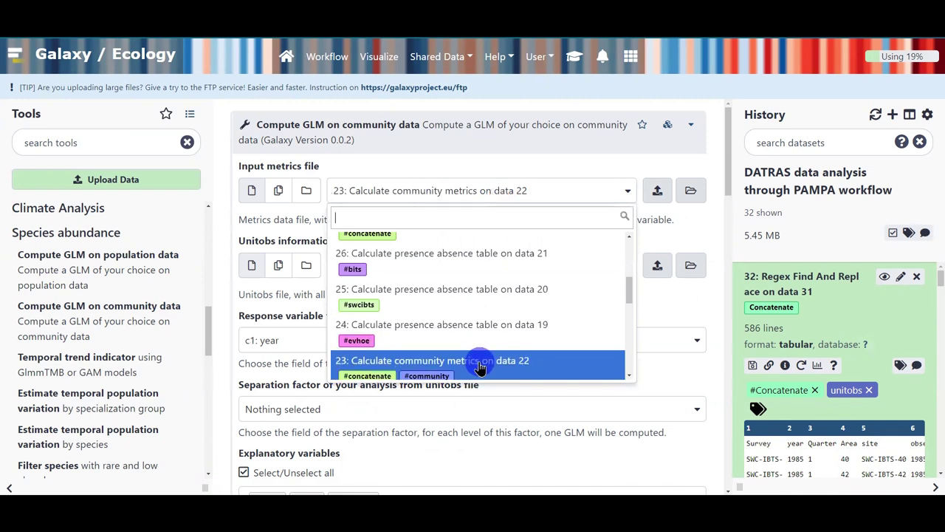
click(479, 362)
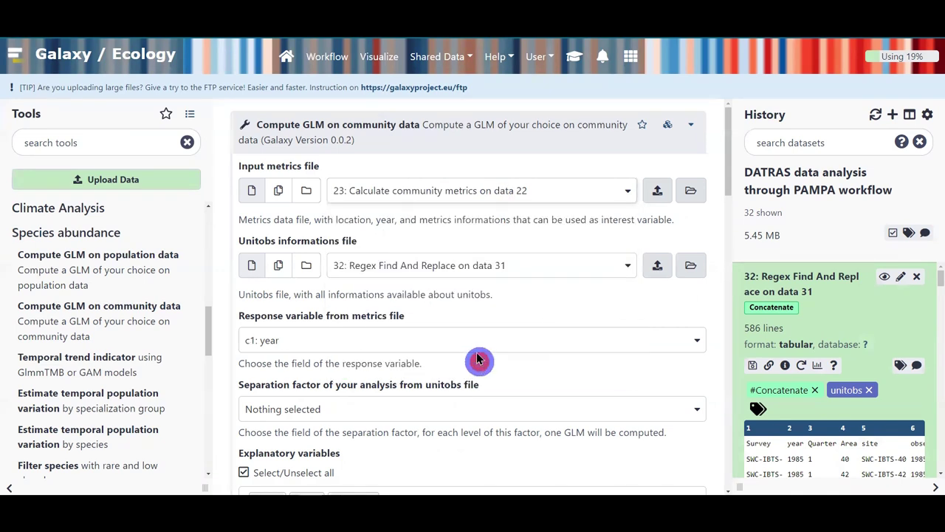
click(448, 279)
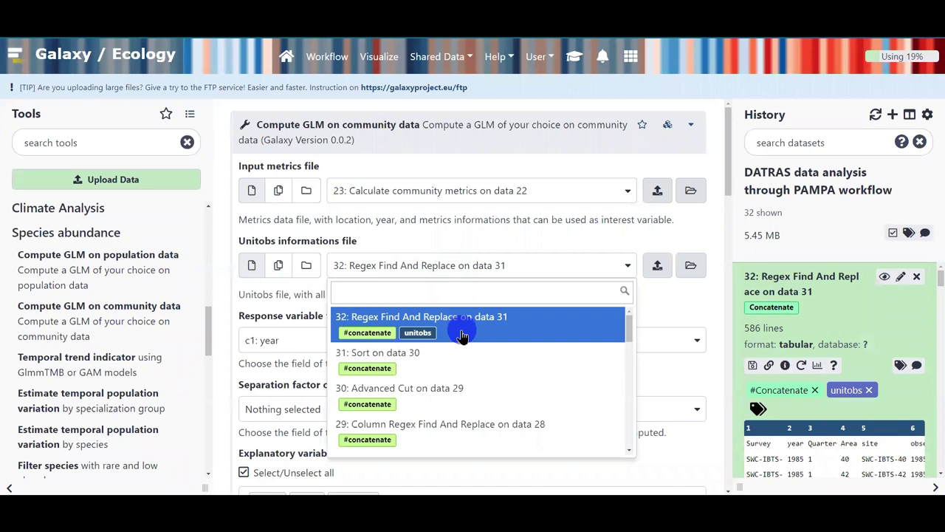
click(462, 334)
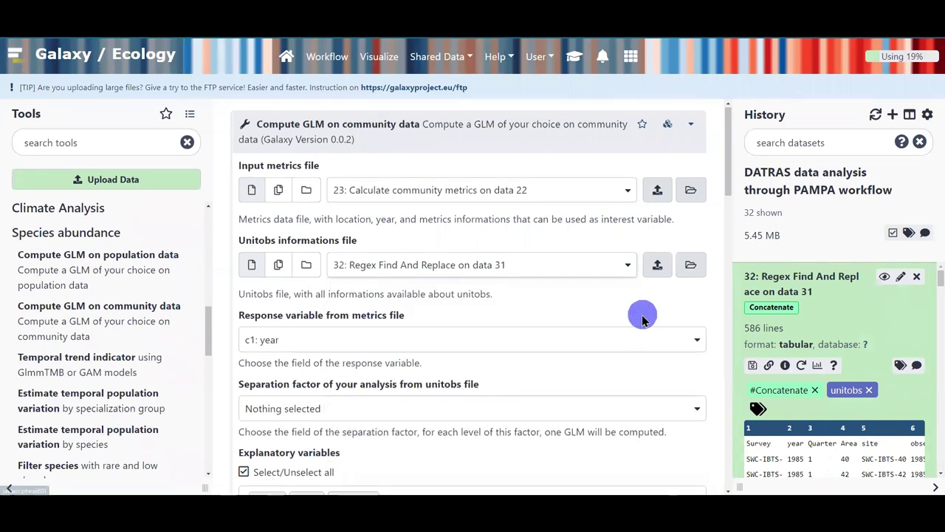
Review the available response variables and set the response variable from the metrics file to c4: species_richness
scroll(643, 318, down, 1)
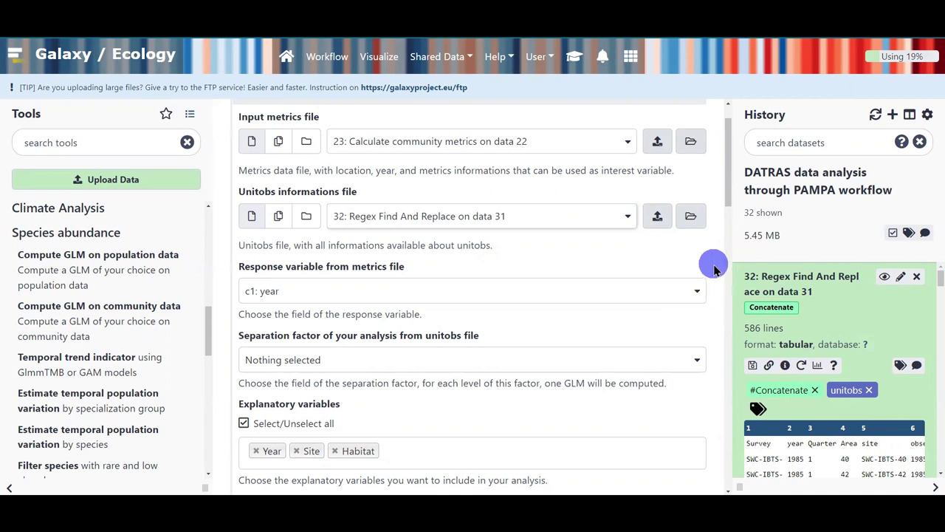
click(266, 292)
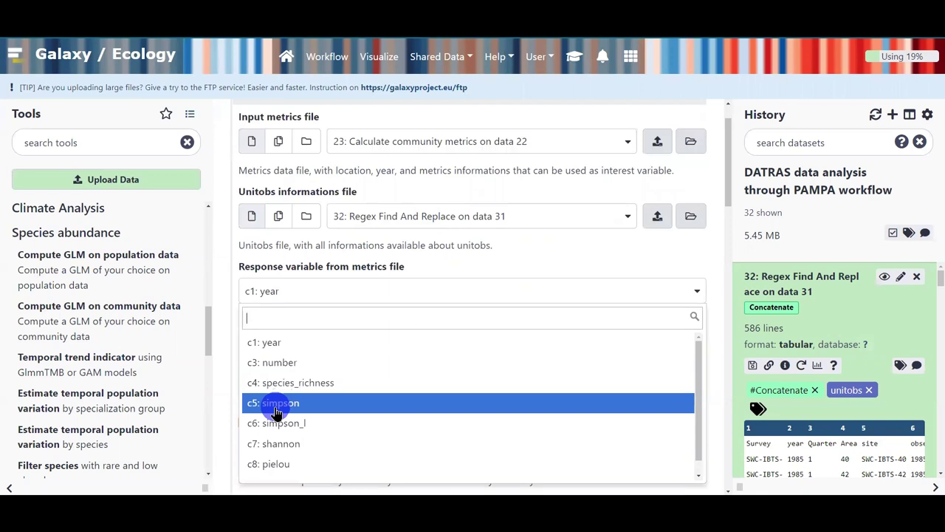
scroll(277, 428, down, 1)
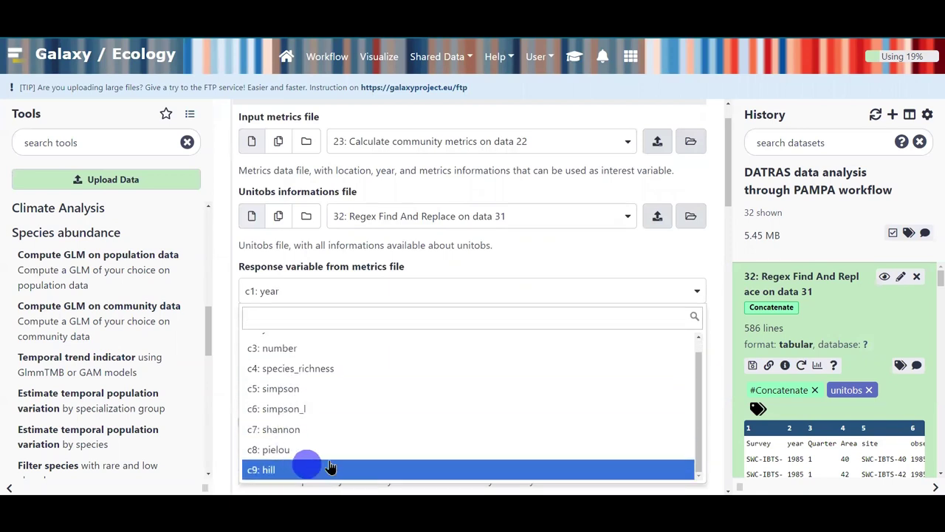
scroll(391, 436, up, 1)
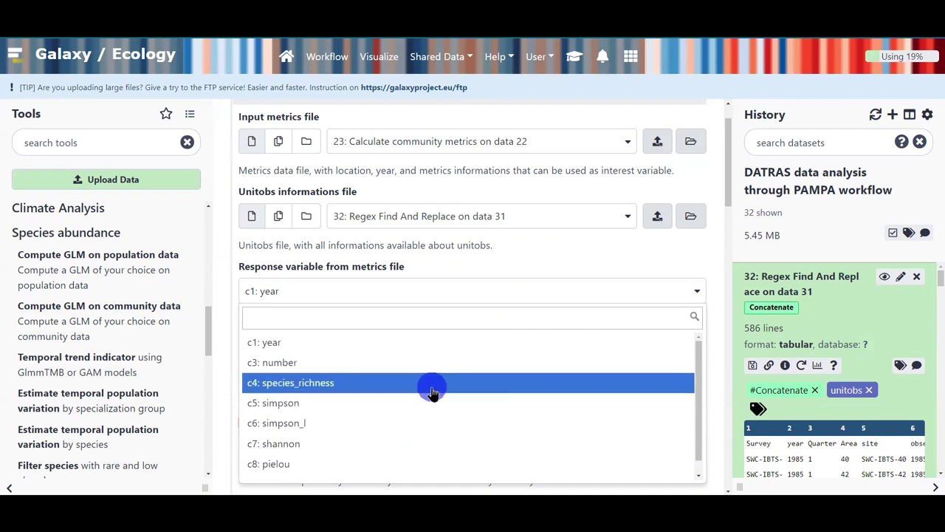
click(432, 382)
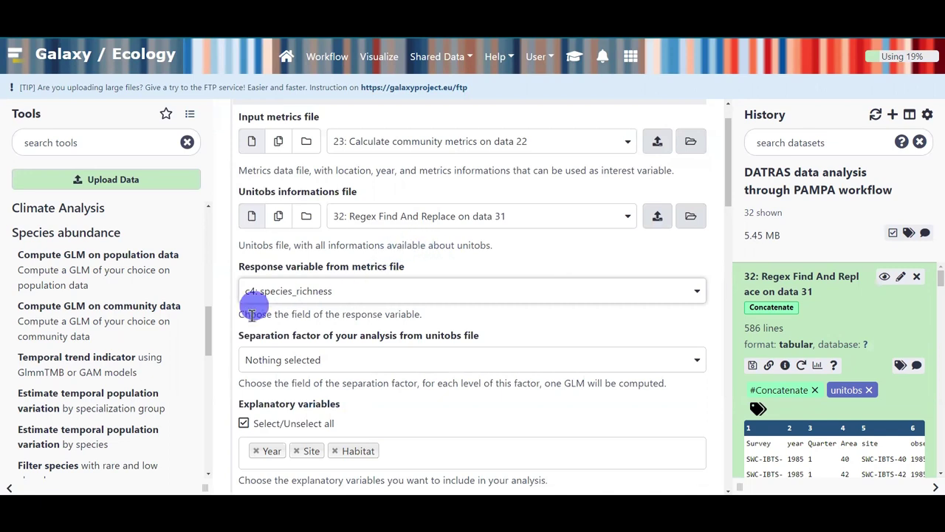
Set the separation factor of the analysis to c1: Survey and check that column in dataset 32's preview
click(300, 369)
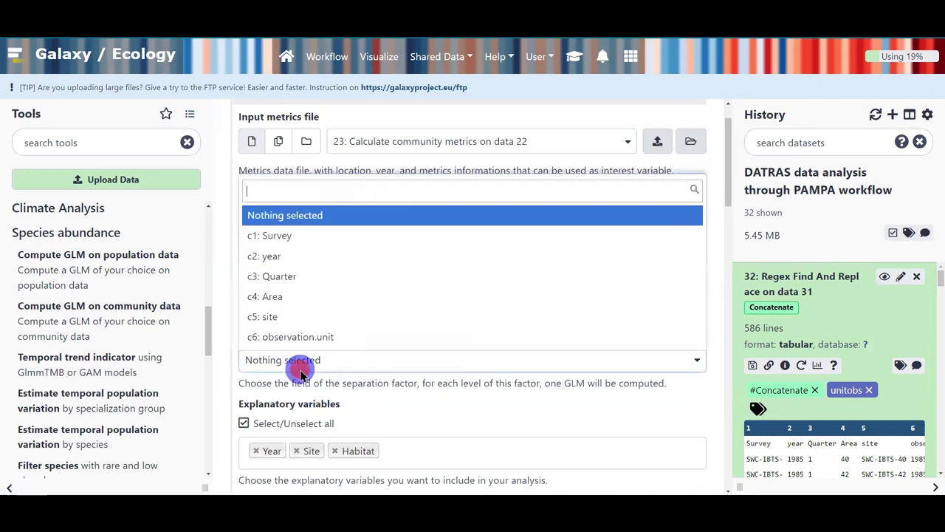
click(325, 237)
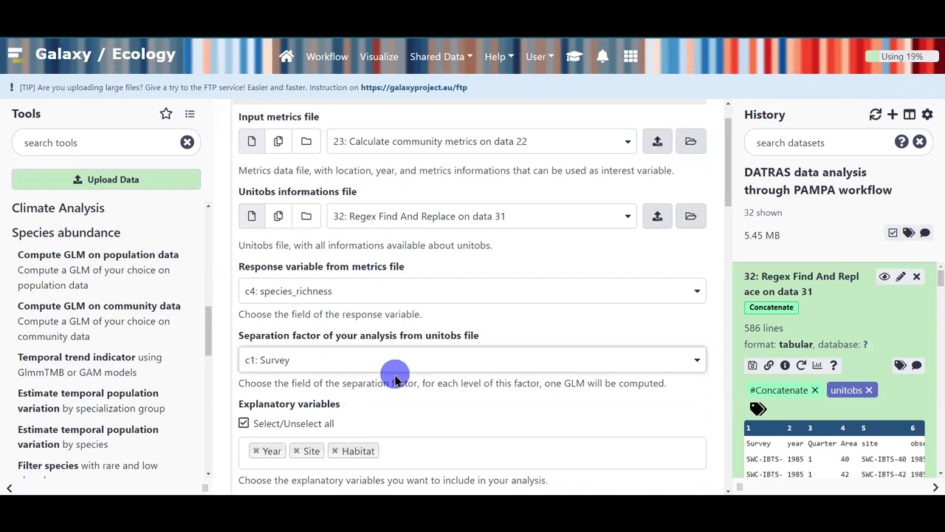
scroll(765, 440, down, 1)
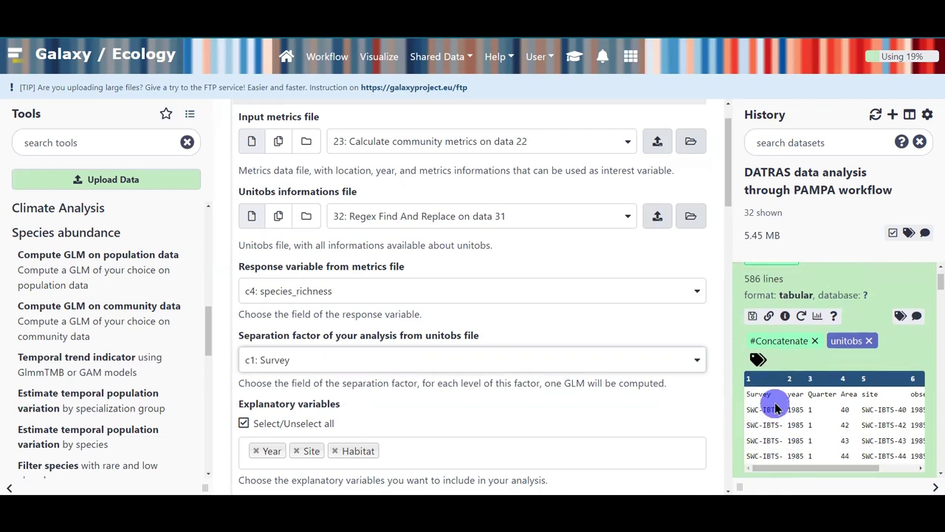
scroll(774, 403, up, 1)
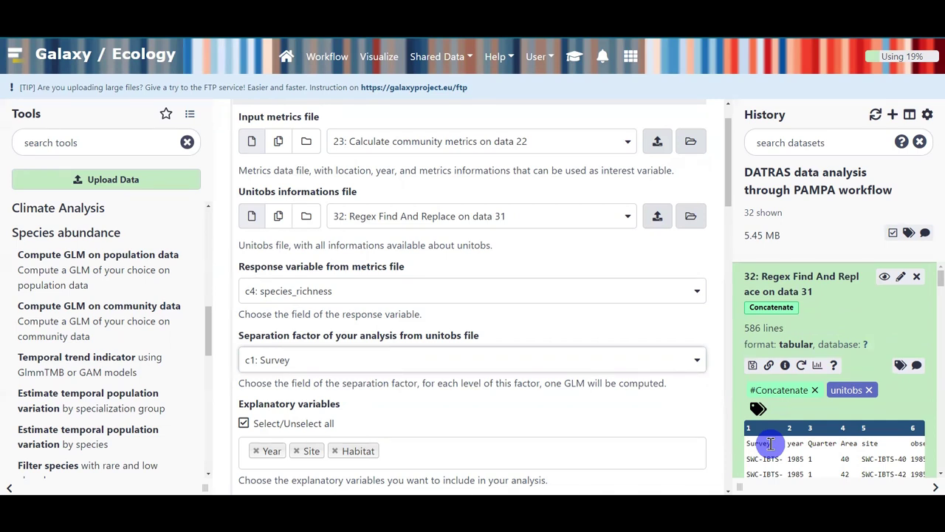
Remove Habitat from the explanatory variables, keeping Year and Site
scroll(604, 439, down, 2)
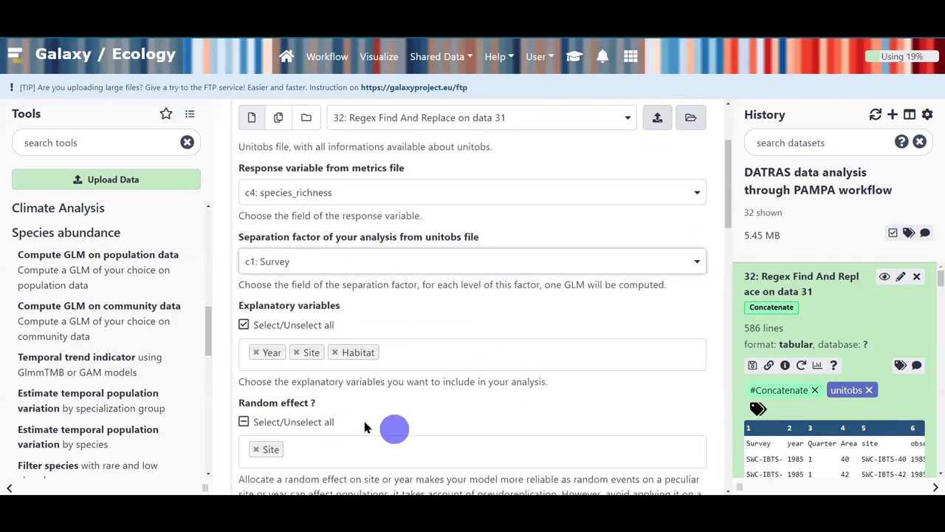
click(334, 353)
click(333, 355)
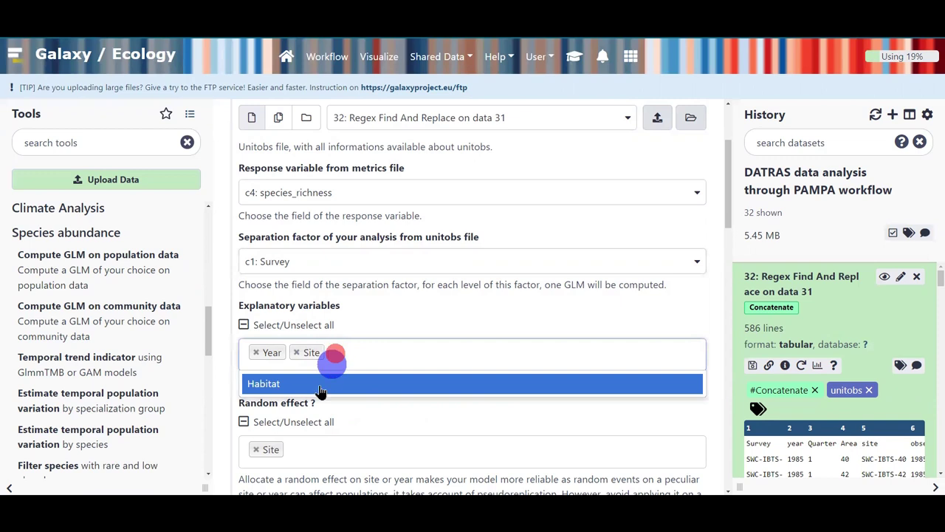
right_click(283, 395)
click(507, 360)
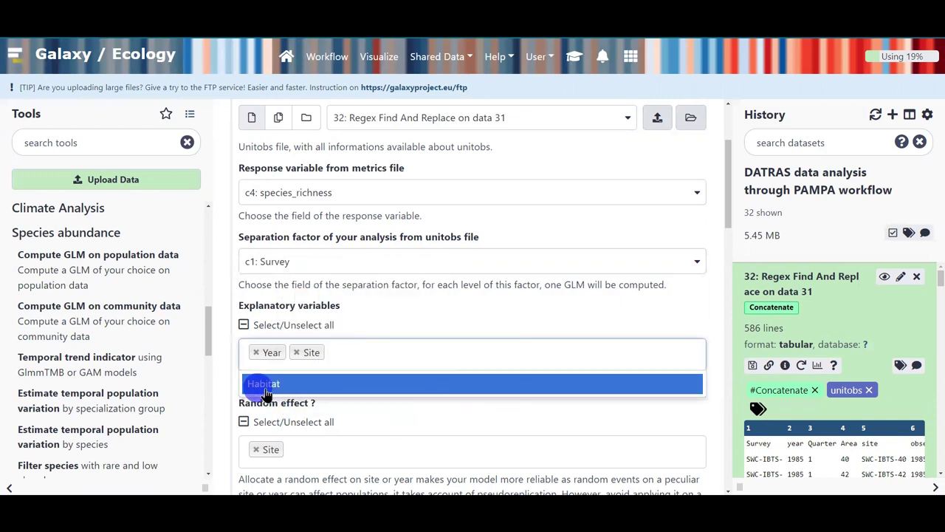
Remove Year from the explanatory variables and add it back alongside Site
click(411, 360)
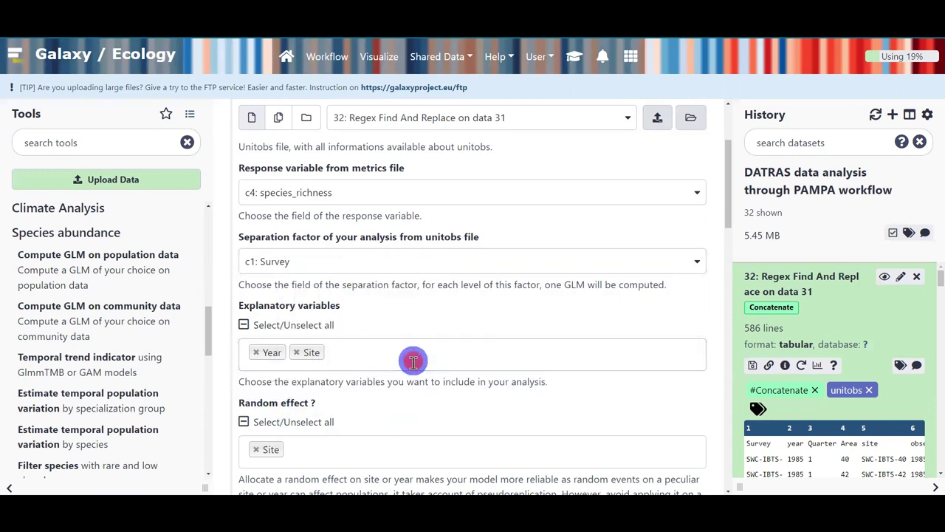
click(255, 355)
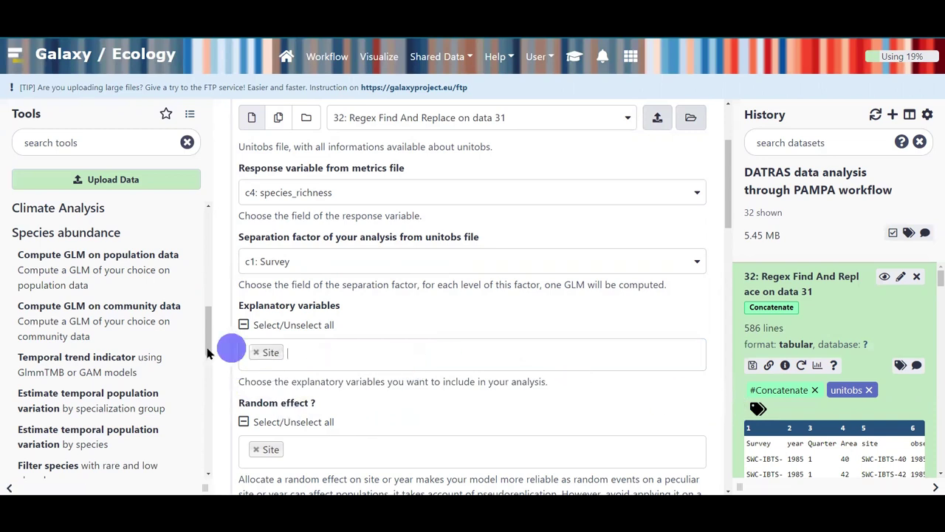
click(306, 353)
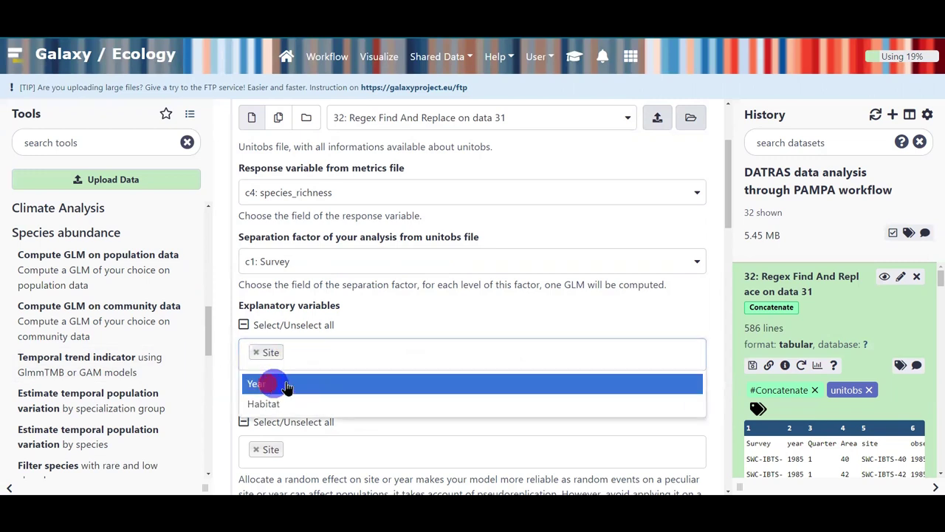
click(287, 387)
click(528, 417)
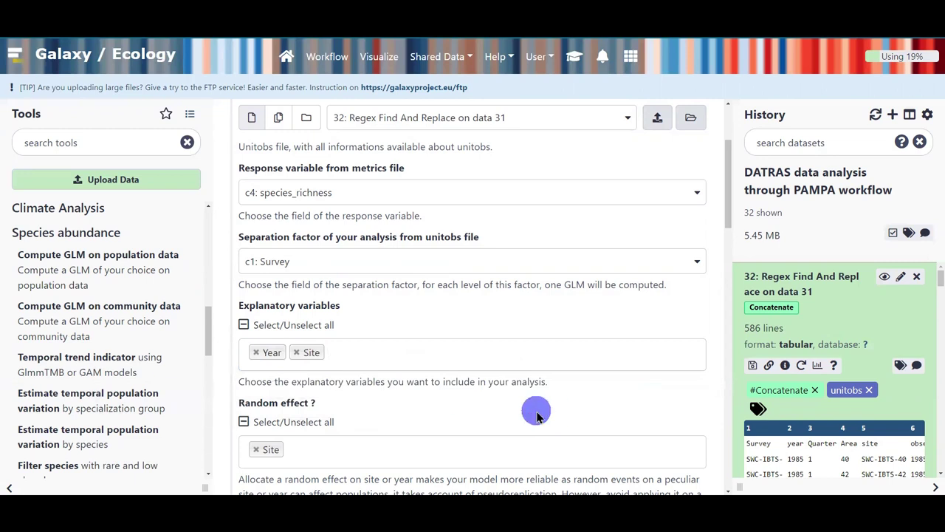
Review the random effect and advanced parameter settings, then read the tutorial's details on advanced parameters of GLM tools
scroll(536, 416, down, 1)
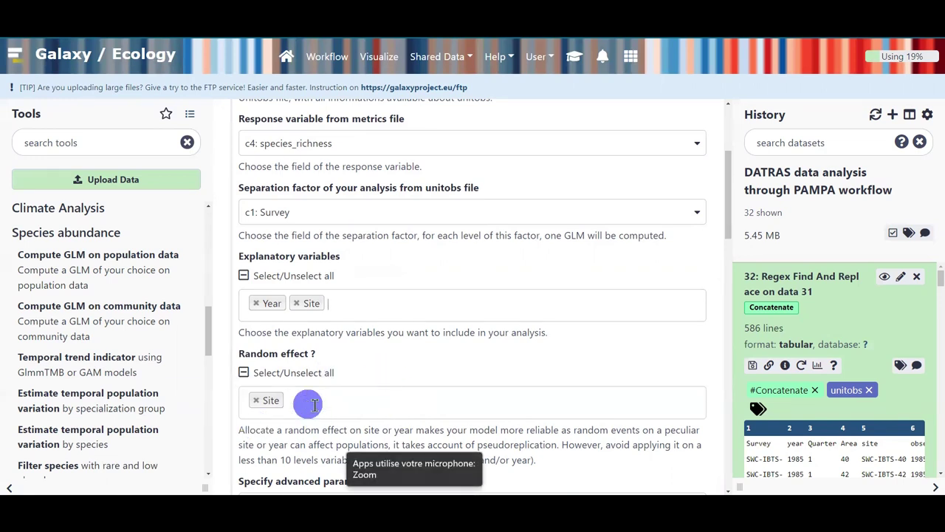
scroll(355, 402, down, 3)
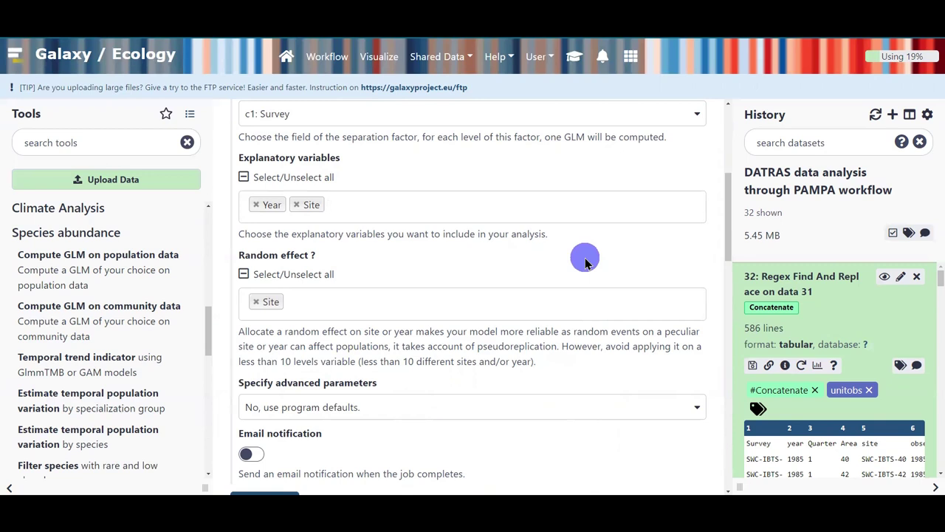
click(570, 59)
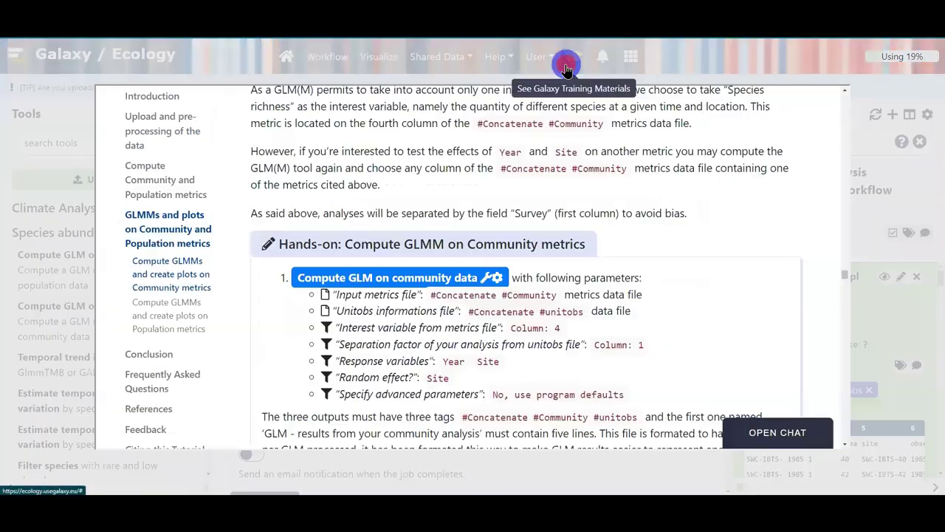
scroll(587, 378, down, 4)
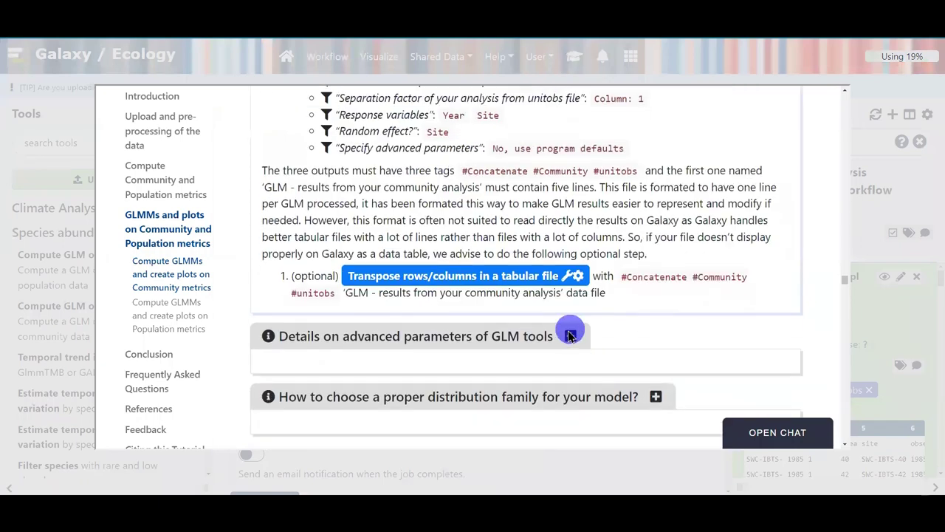
click(573, 338)
scroll(566, 331, down, 2)
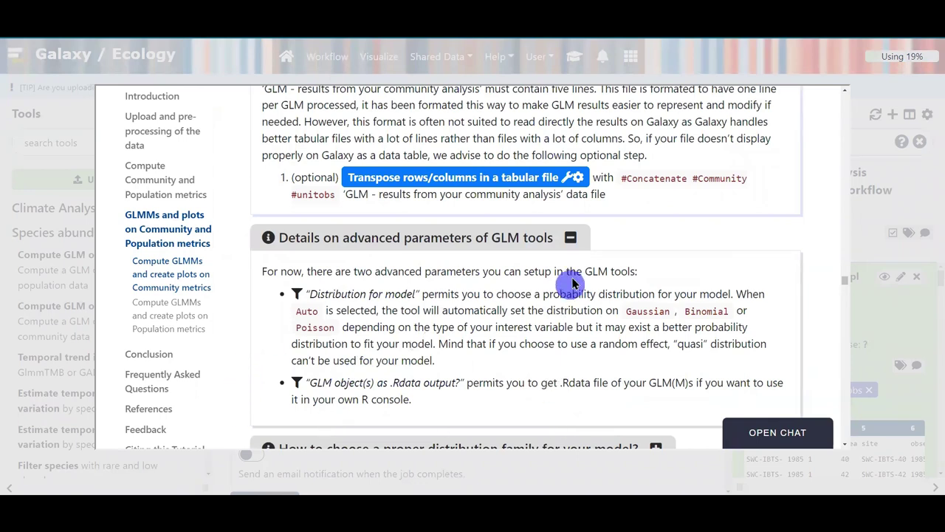
click(572, 240)
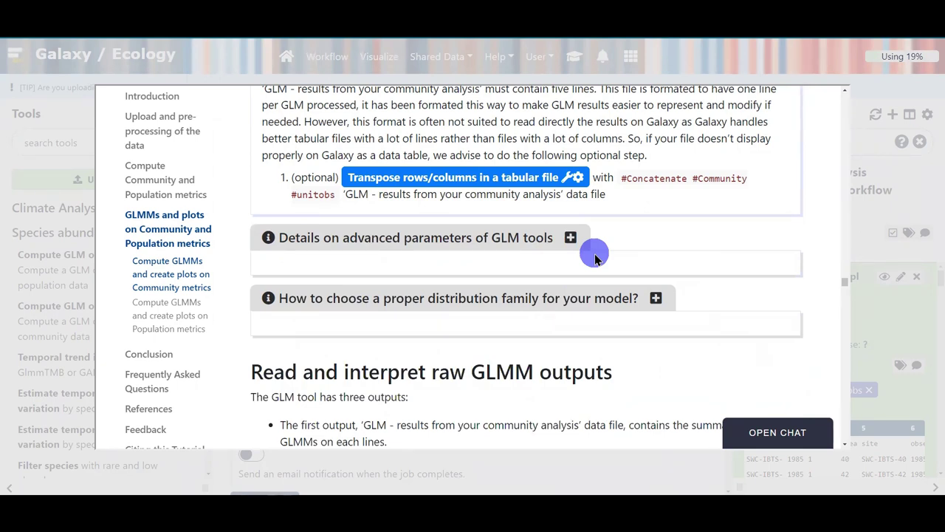
Run Compute GLM on community data with Site as the random effect and the program defaults for advanced parameters
click(886, 278)
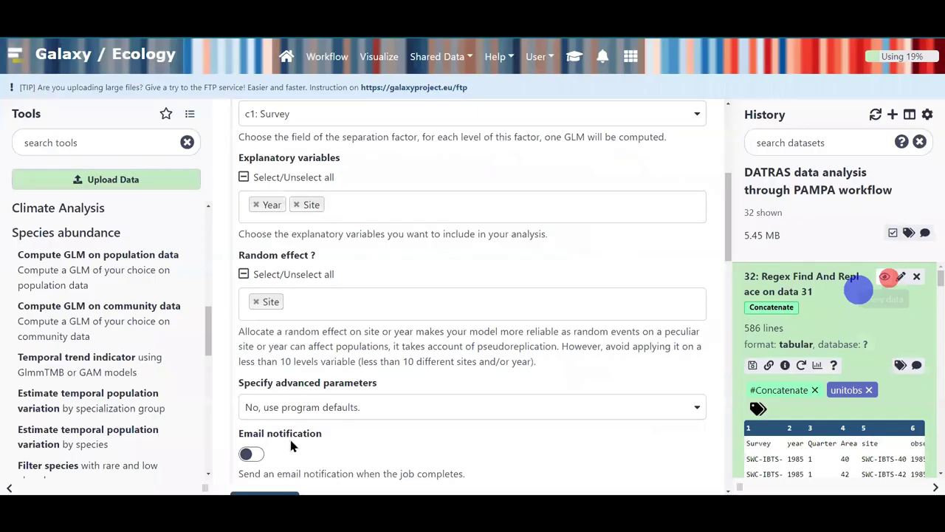
scroll(291, 446, down, 2)
click(254, 406)
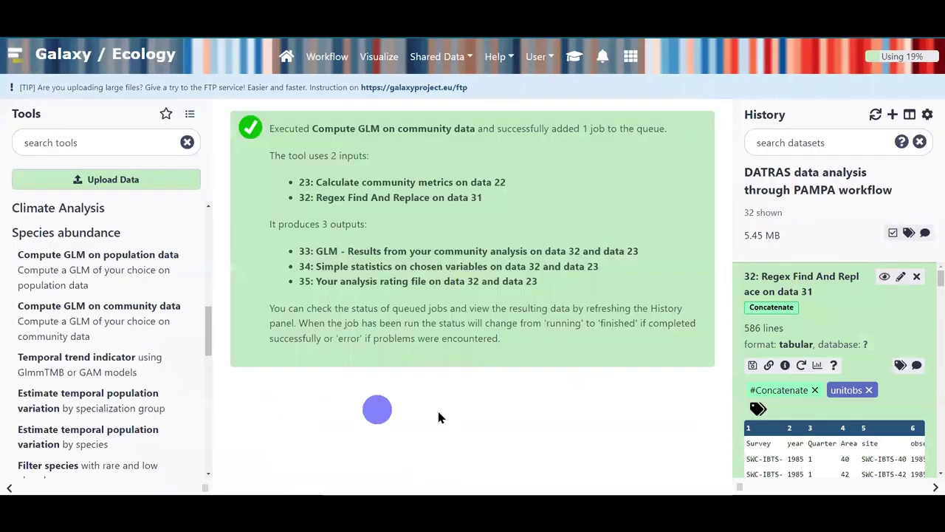
Expand dataset 33, GLM - Results from your community analysis, in the history and examine its details and preview
click(754, 396)
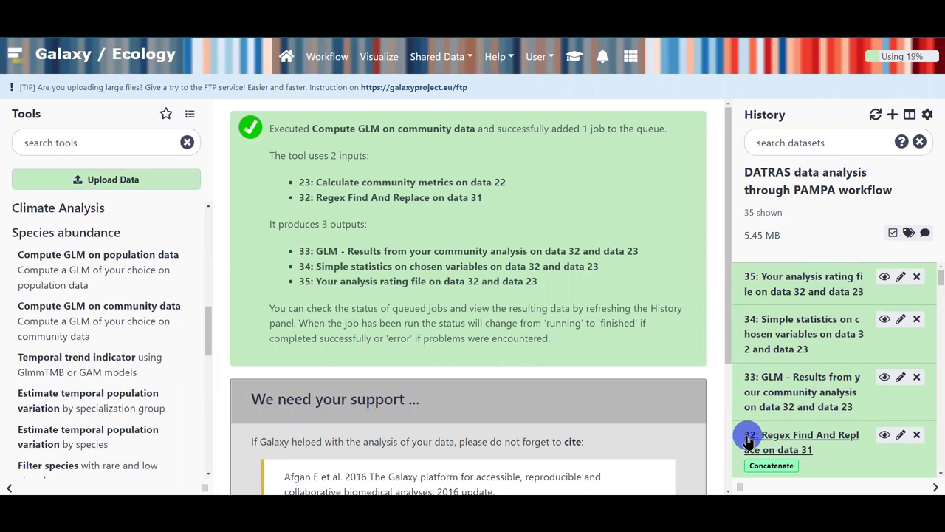
click(803, 414)
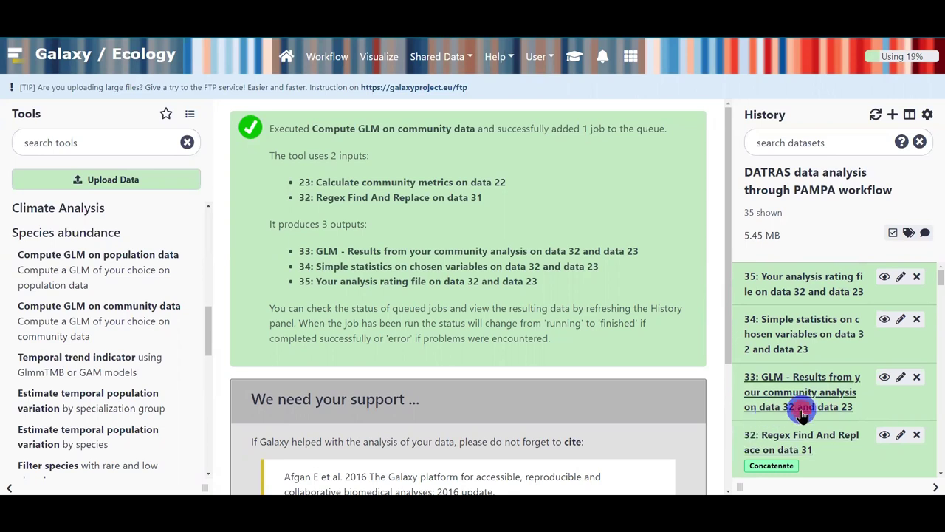
scroll(800, 412, down, 1)
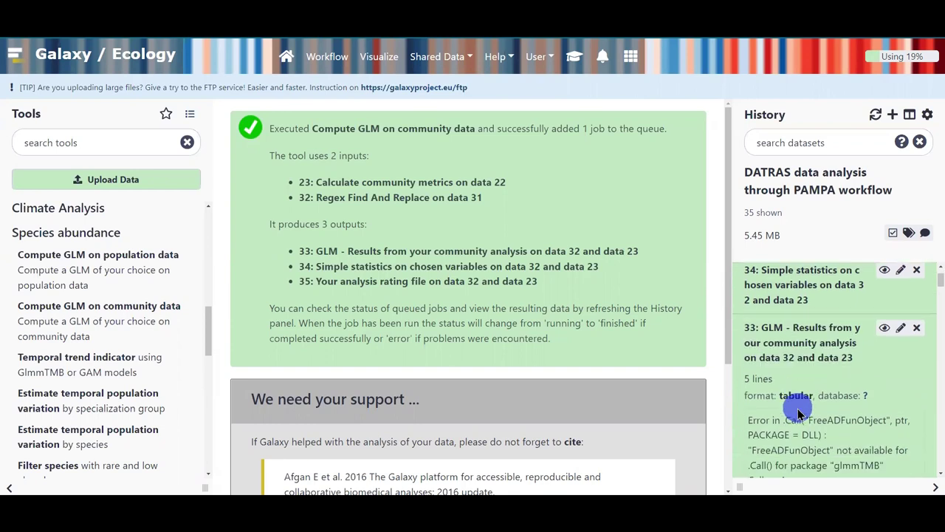
scroll(798, 412, down, 4)
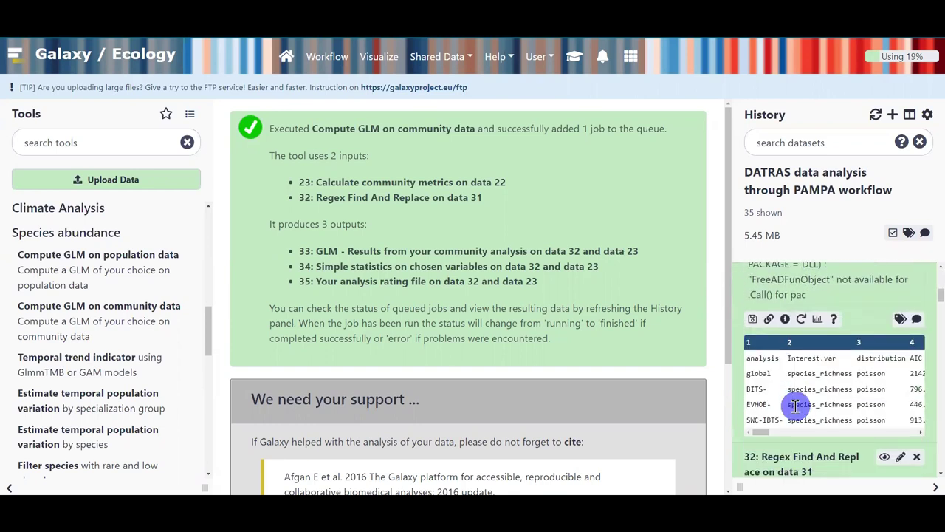
scroll(812, 411, up, 5)
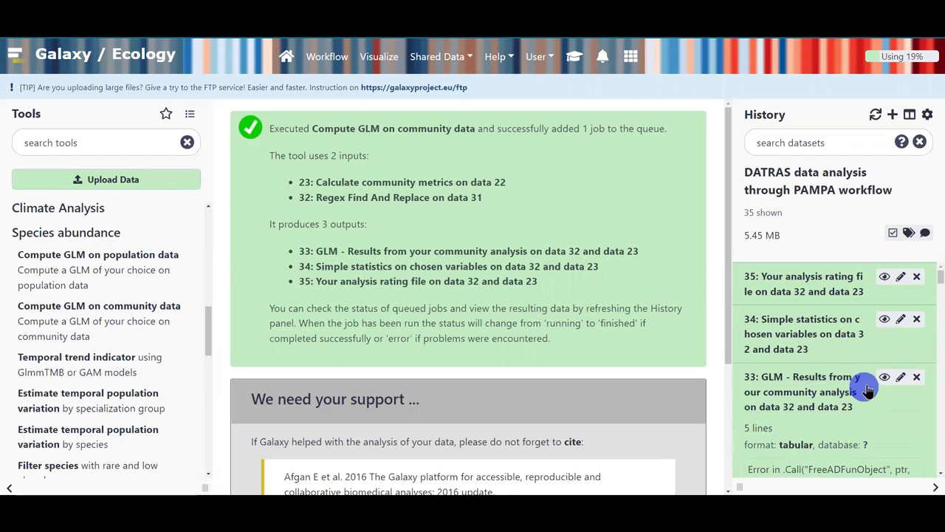
Display the full contents of dataset 33 and look through its header and result values
click(885, 379)
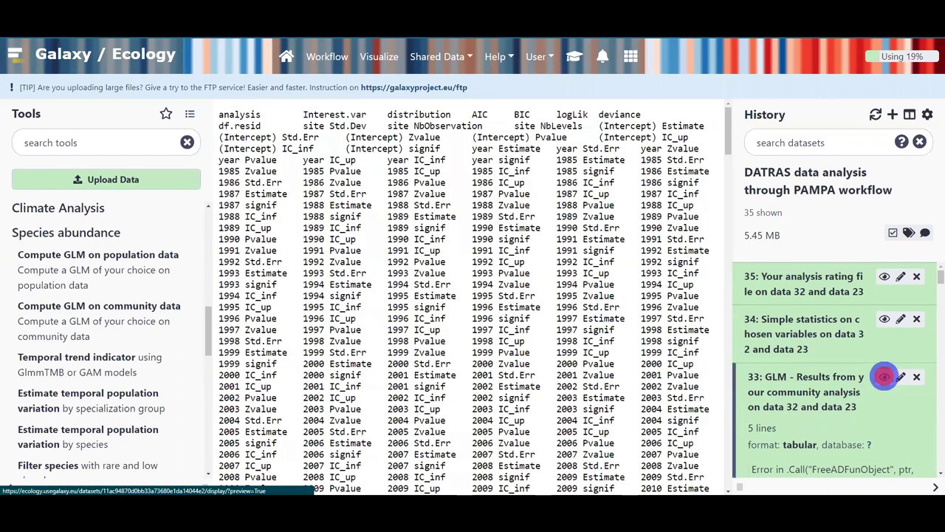
scroll(427, 288, down, 10)
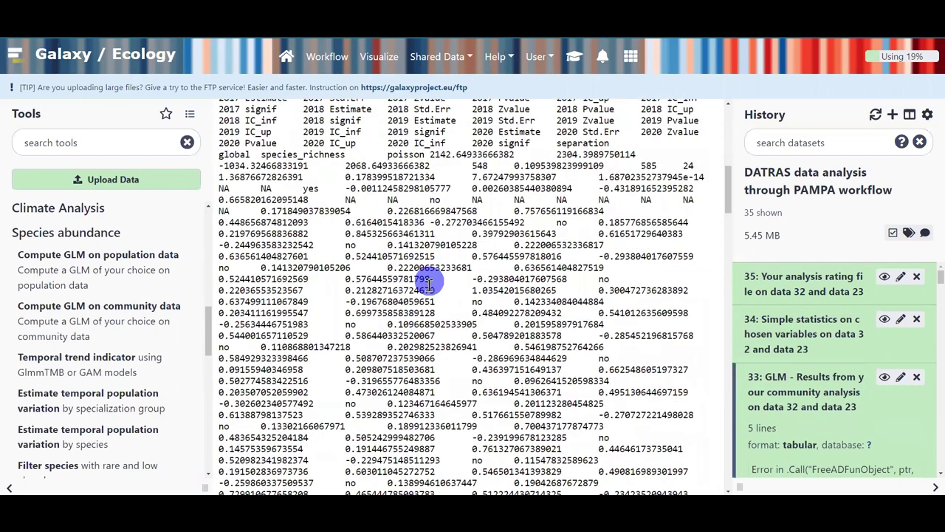
scroll(544, 280, up, 10)
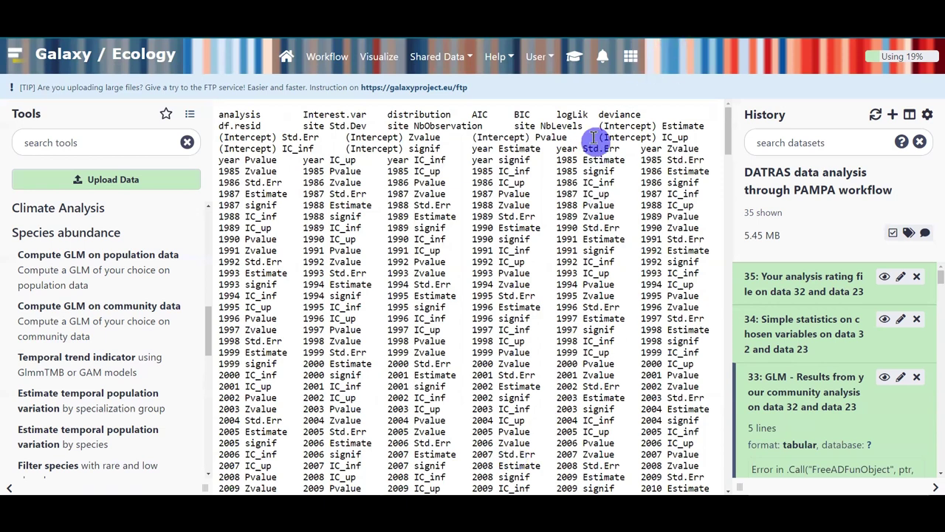
Enable the window manager and examine the GLM results of dataset 33 as a table in a floating window
click(632, 61)
click(633, 59)
click(885, 378)
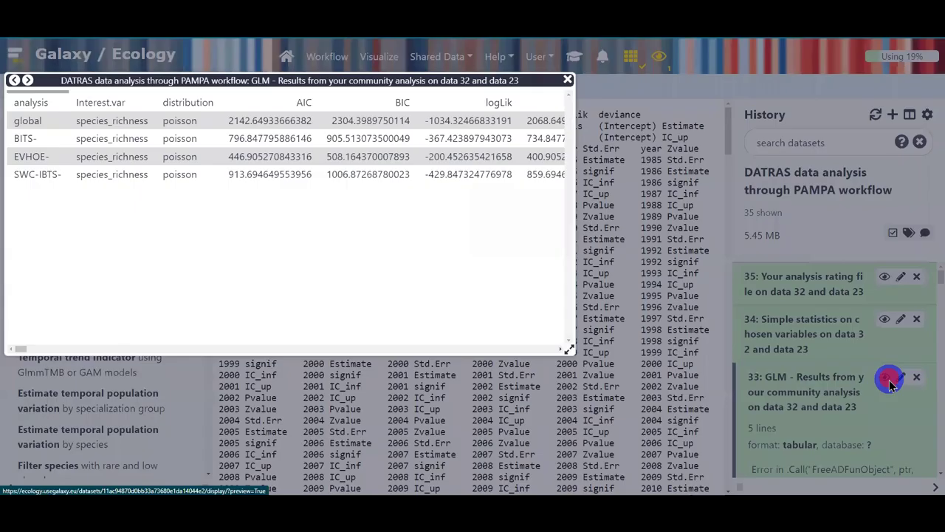
click(29, 349)
drag(38, 348, 9, 348)
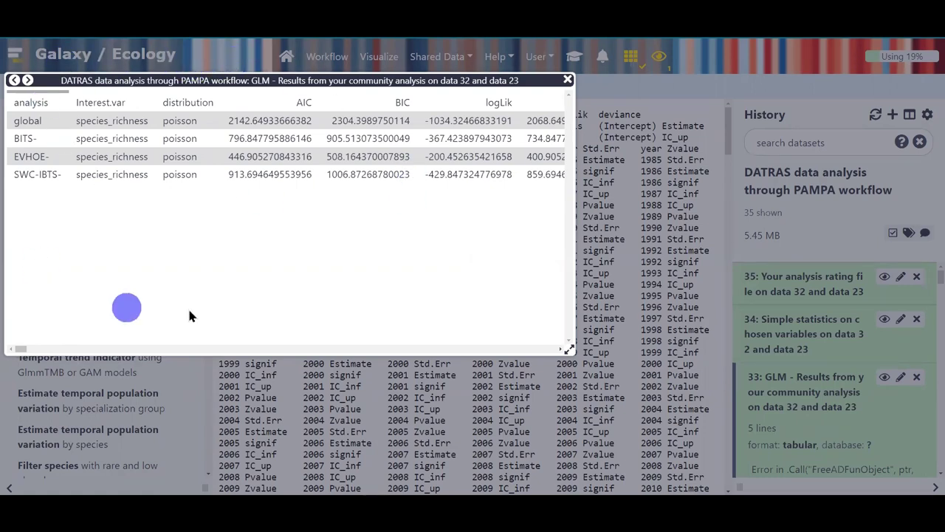
click(617, 288)
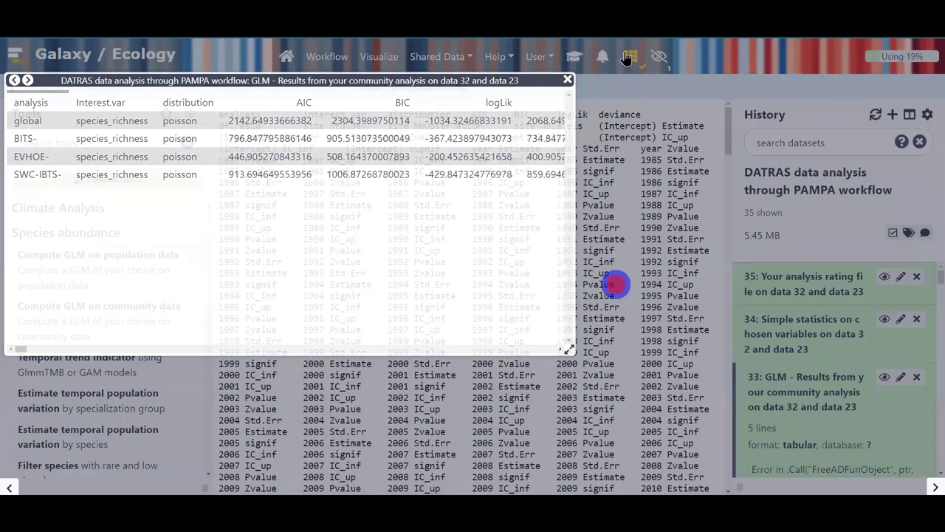
Run the tutorial's optional Transpose rows/columns in a tabular file tool on dataset 33, the GLM results
click(580, 58)
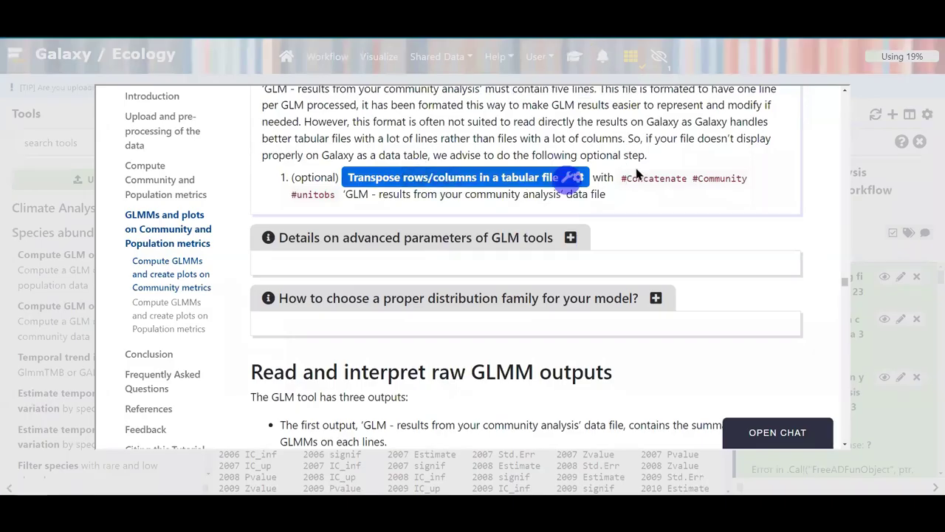
scroll(408, 155, up, 1)
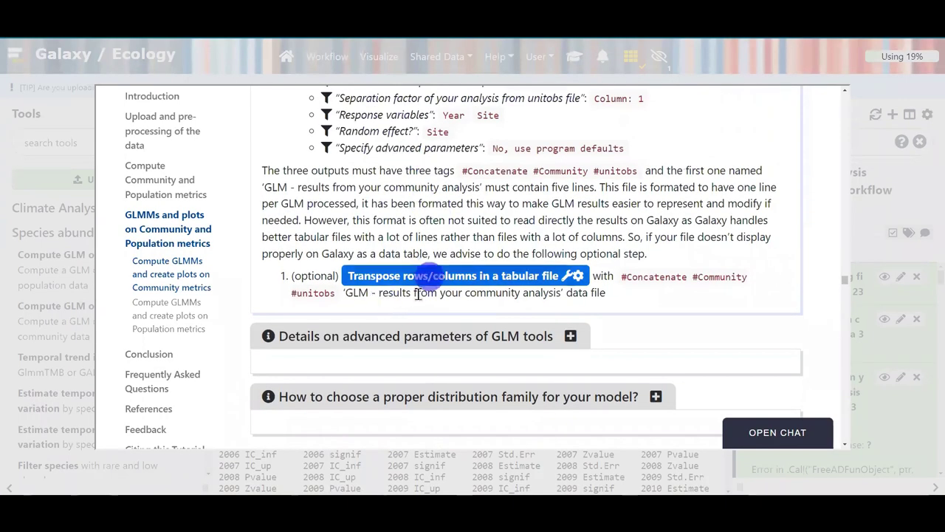
double_click(314, 276)
click(437, 278)
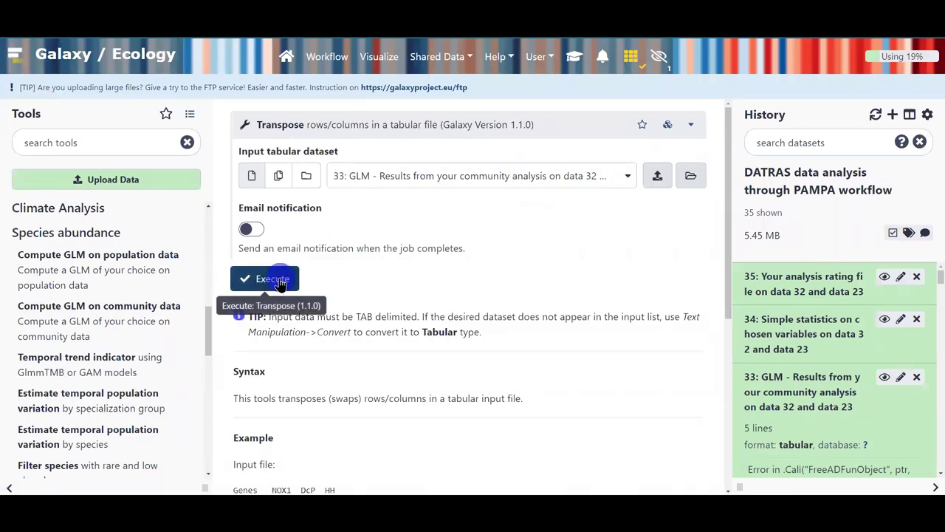
click(403, 191)
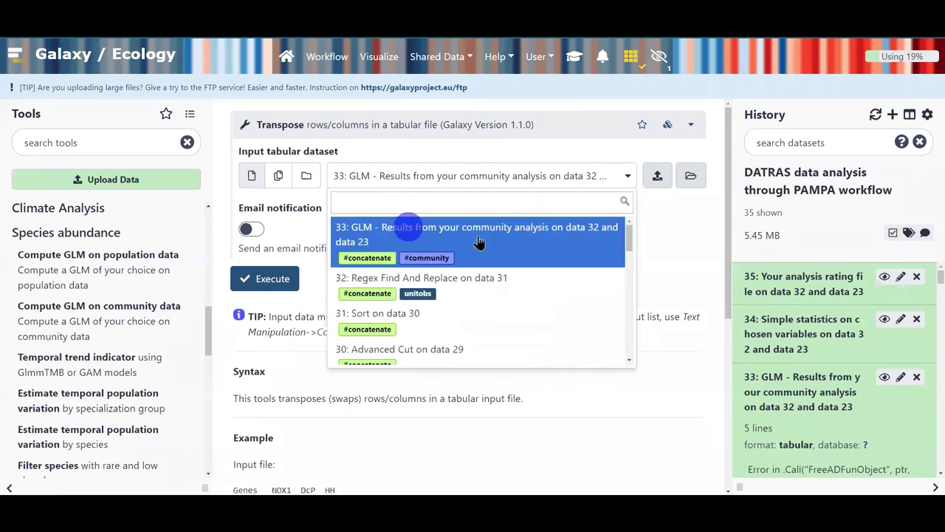
click(406, 231)
click(264, 285)
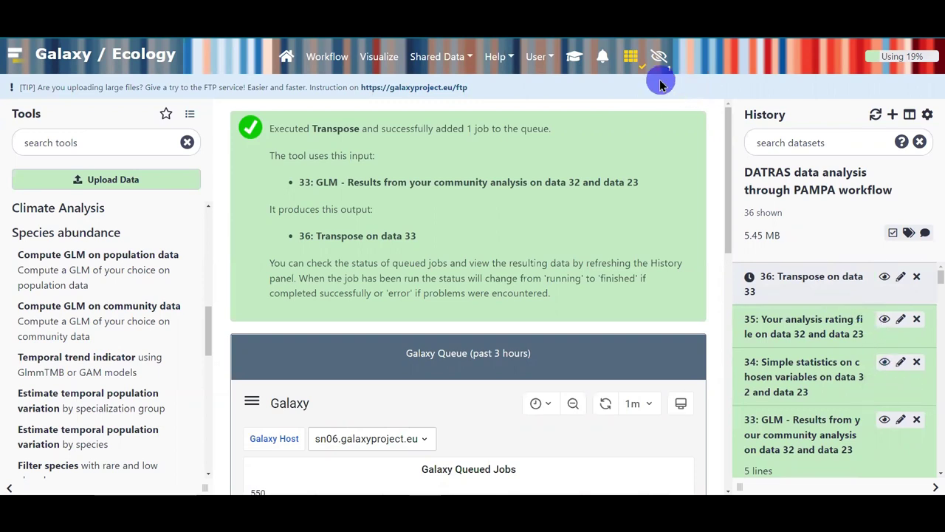
Show dataset 33 in a floating window again, close the duplicate window, and examine the untransposed GLM results
click(885, 419)
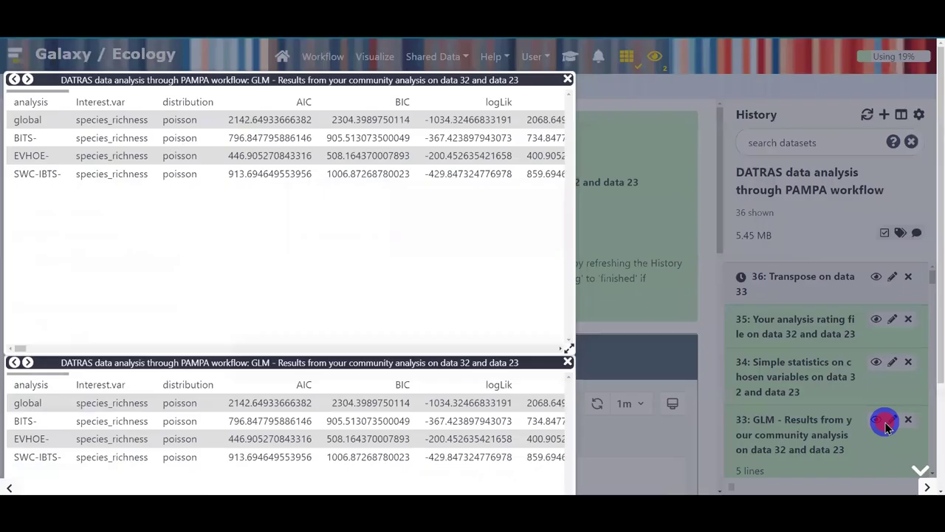
click(568, 361)
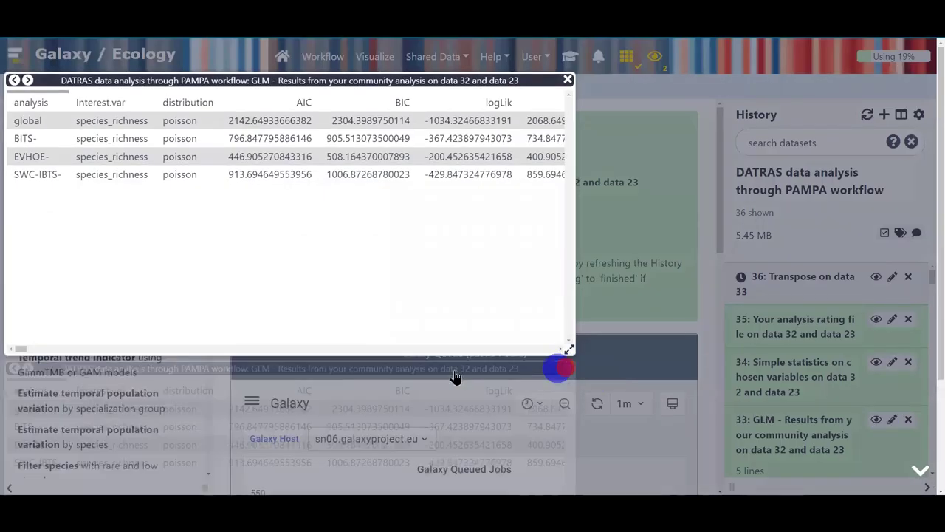
mouse_move(18, 349)
mouse_down()
mouse_move(563, 374)
mouse_move(1, 375)
mouse_move(8, 363)
mouse_up()
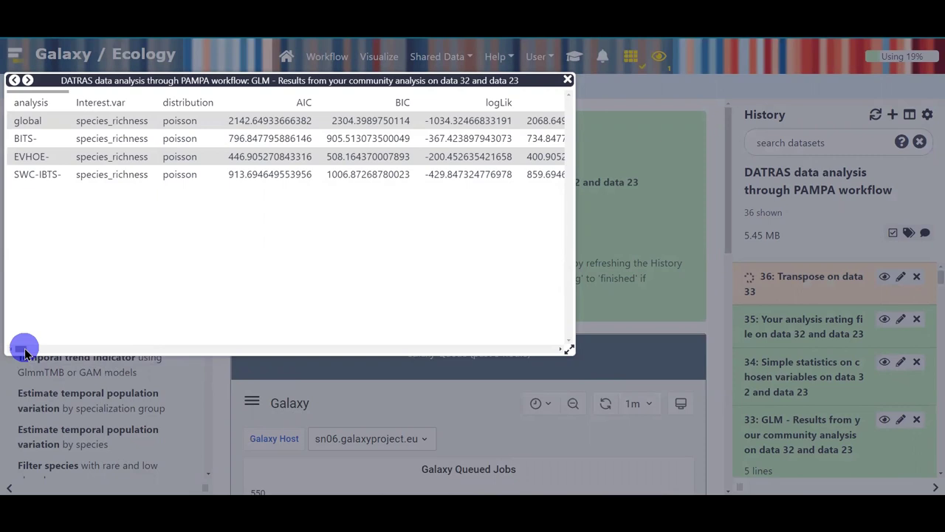
click(523, 196)
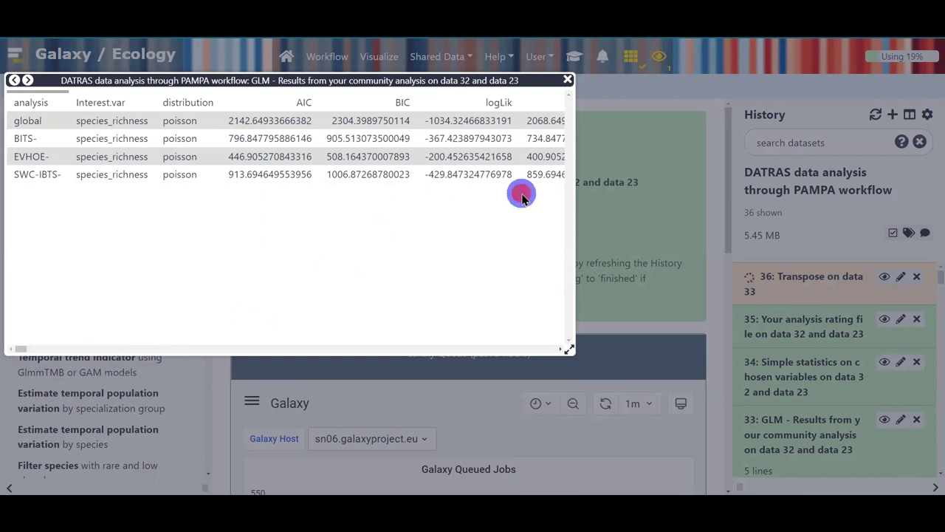
Return to the tutorial and read its section on reading and interpreting the raw GLMM outputs
click(605, 165)
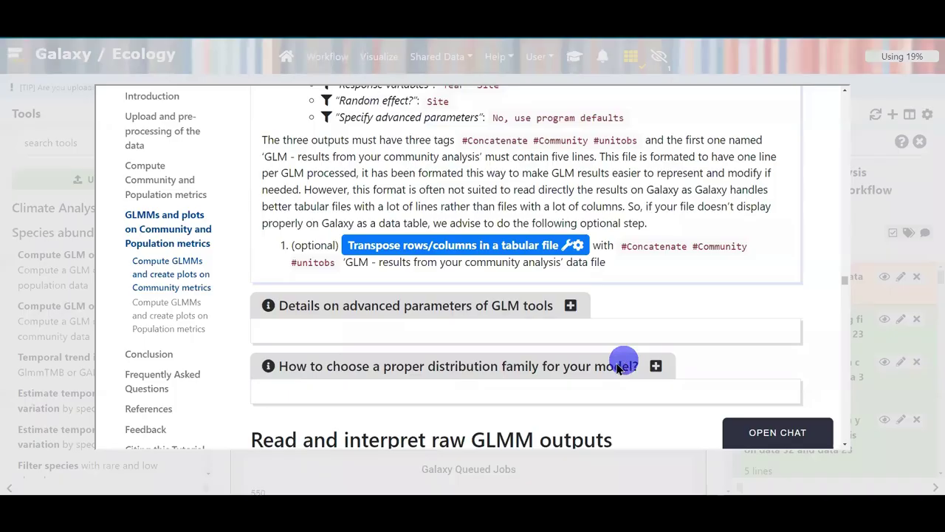
scroll(619, 368, down, 3)
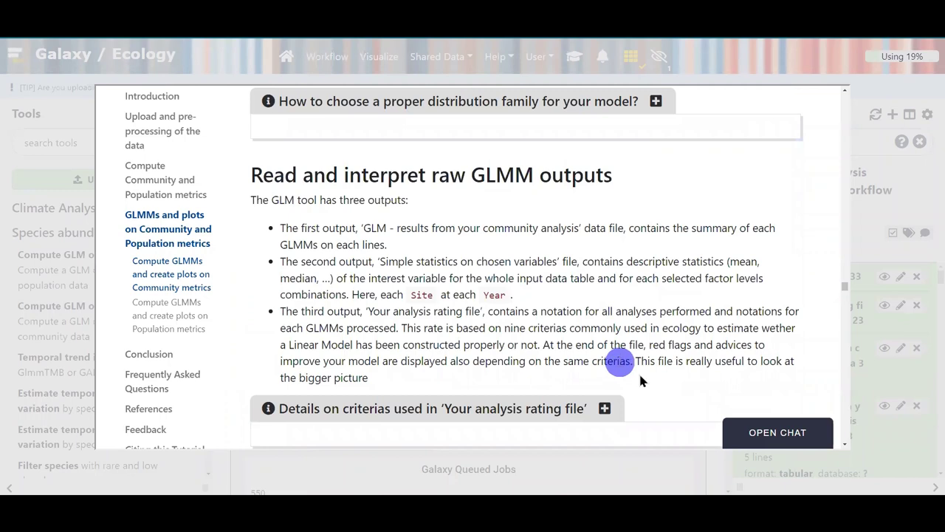
scroll(650, 354, down, 2)
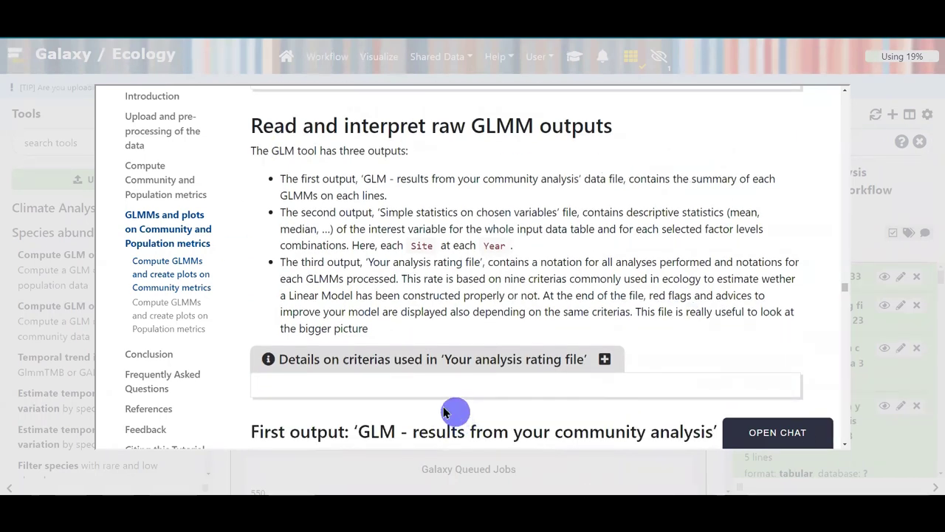
Check the criteria details of 'Your analysis rating file', reread the descriptions of the three GLM outputs, and close the tutorial
click(606, 360)
click(605, 360)
scroll(652, 390, up, 2)
scroll(350, 344, up, 1)
scroll(310, 390, down, 2)
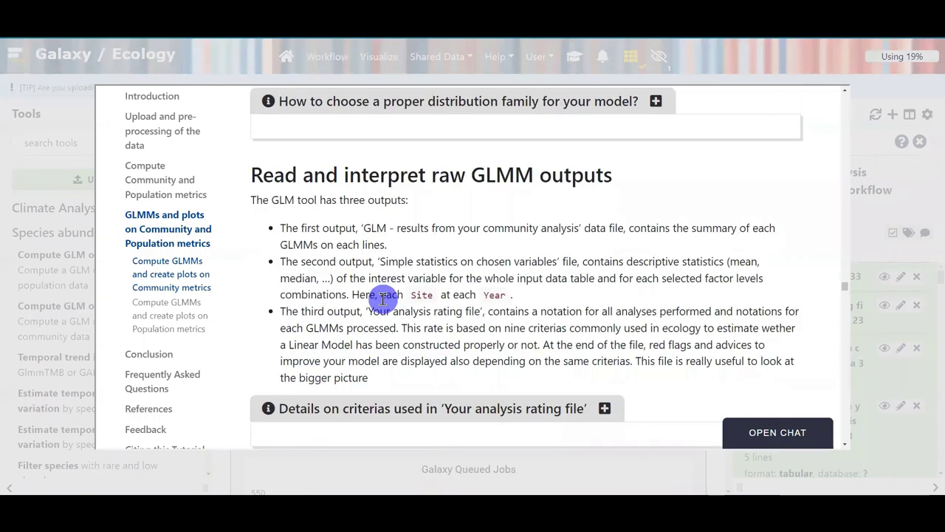
click(620, 464)
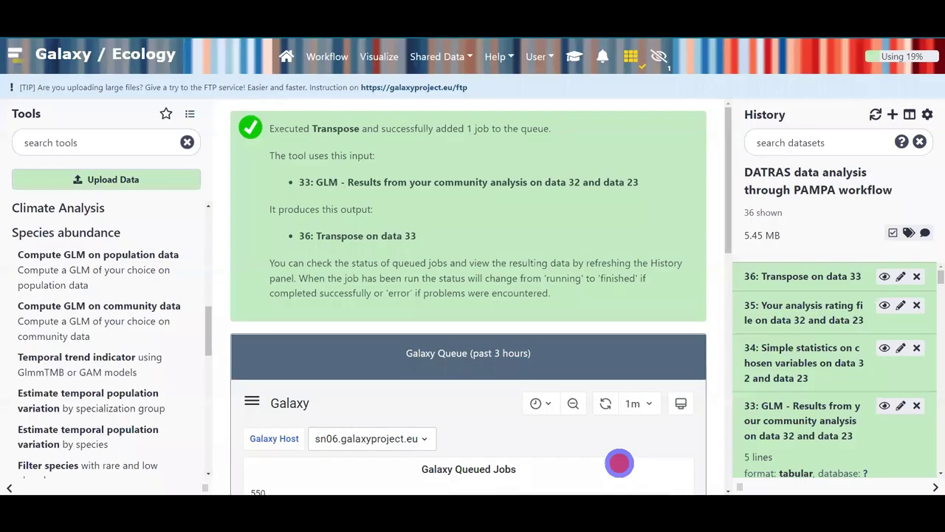
Disable the Scratchbook window manager and display dataset 36, Transpose on data 33, in the main view
click(883, 277)
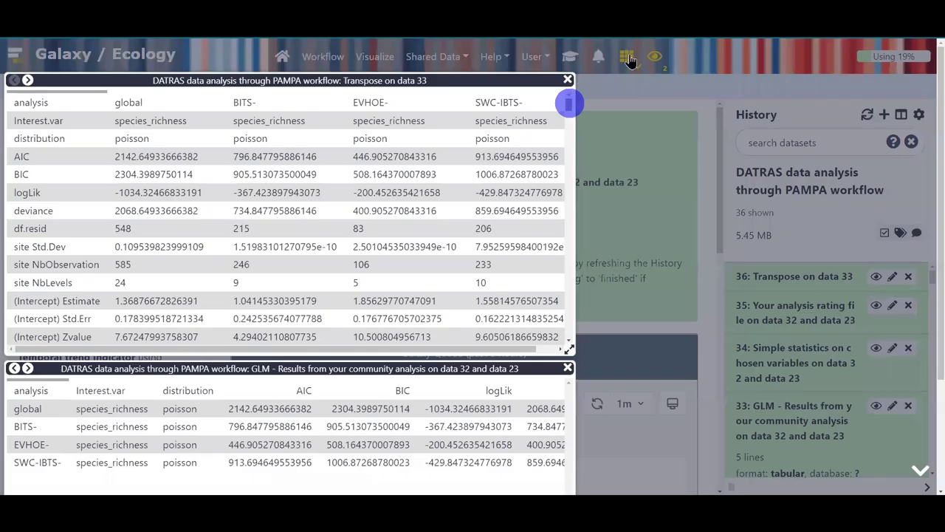
click(628, 58)
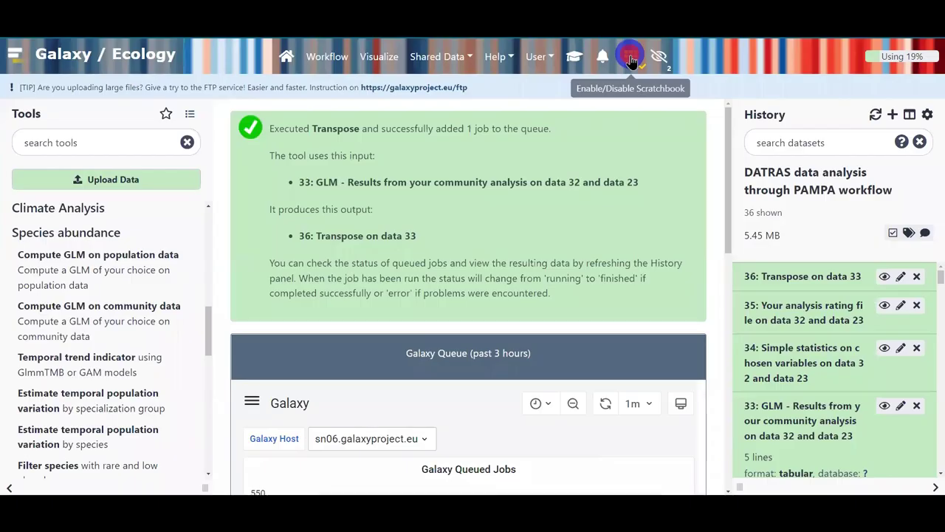
click(884, 276)
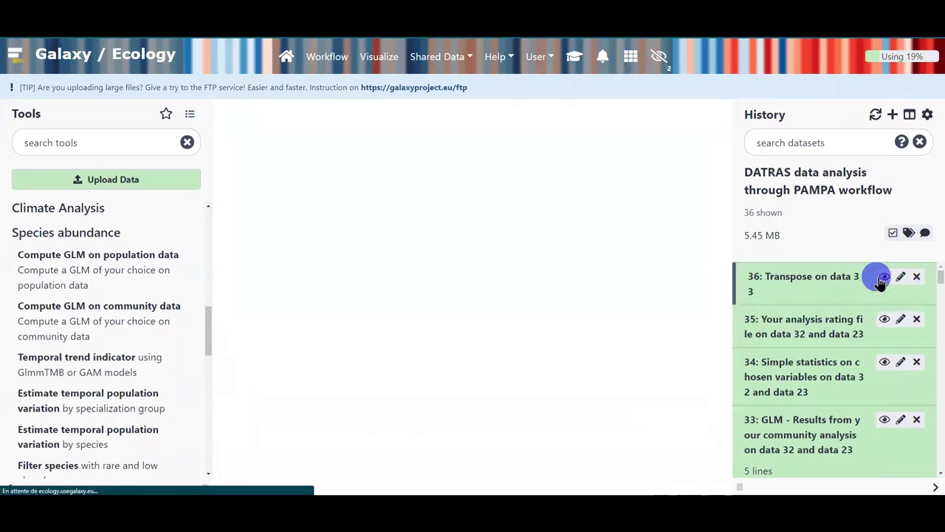
drag(262, 491, 234, 489)
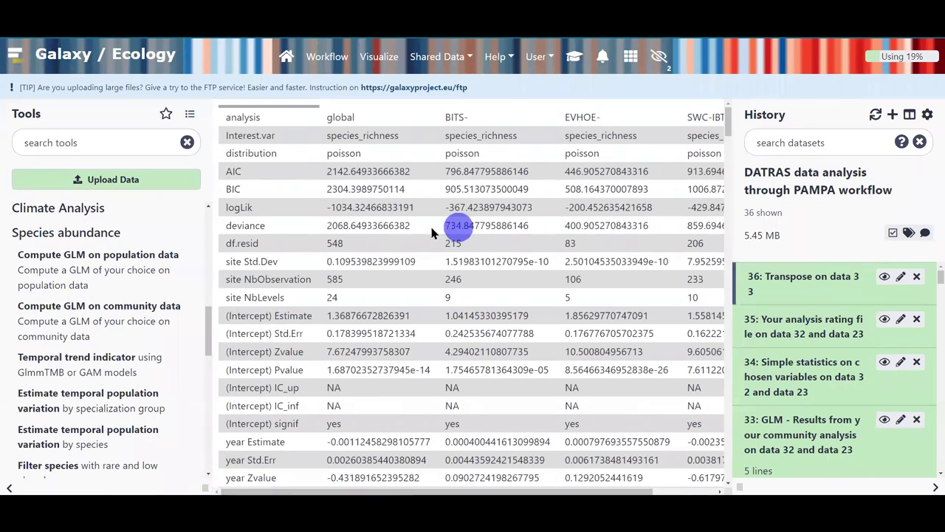
Look through the whole transposed GLM table, from the analysis row to the separation row, and return to its beginning
scroll(274, 126, down, 2)
scroll(270, 130, down, 5)
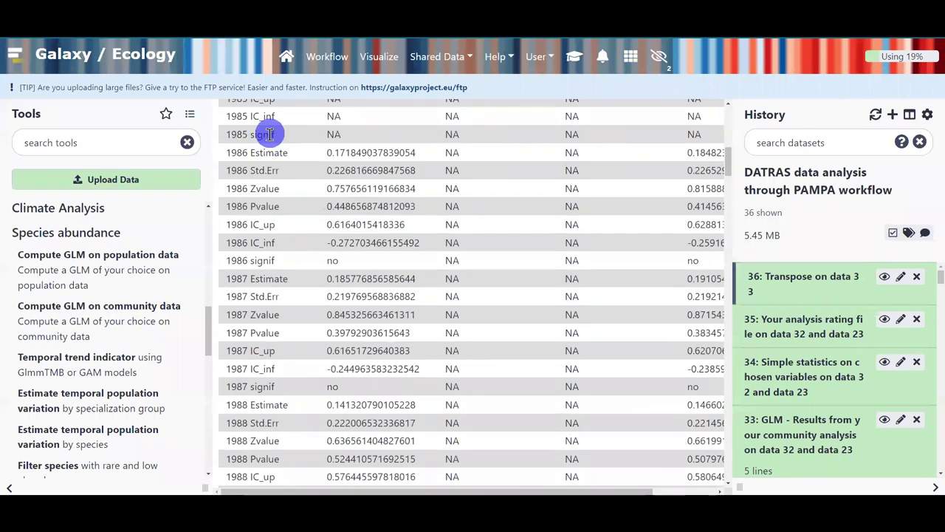
scroll(270, 137, down, 10)
scroll(267, 148, down, 8)
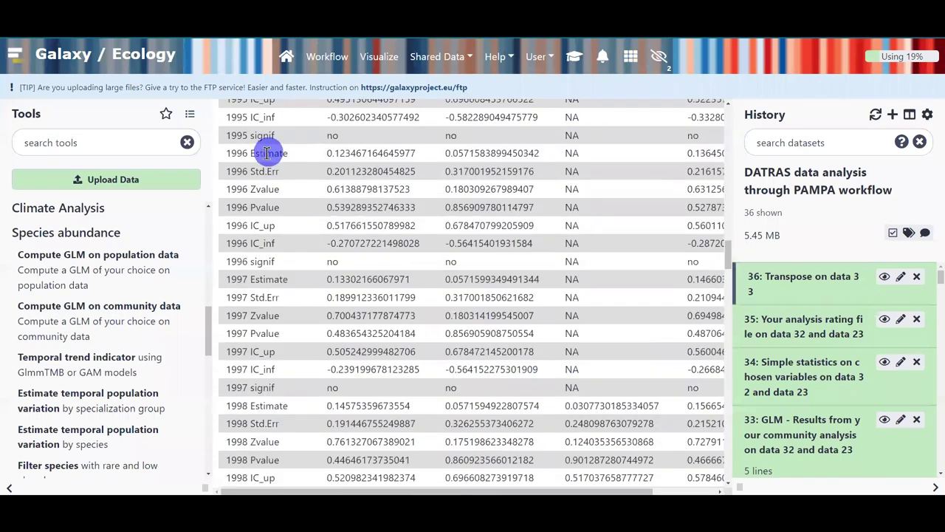
scroll(268, 153, down, 10)
scroll(266, 153, down, 8)
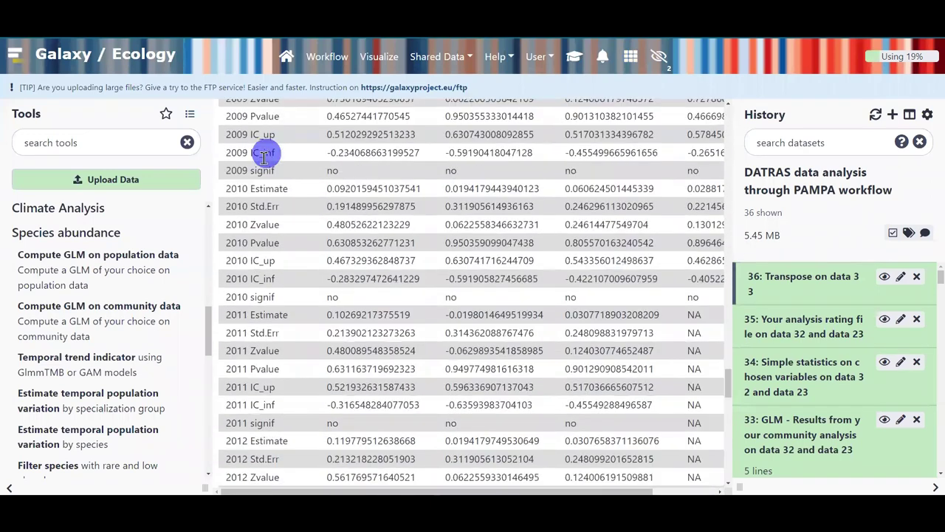
scroll(264, 152, down, 4)
scroll(266, 164, down, 8)
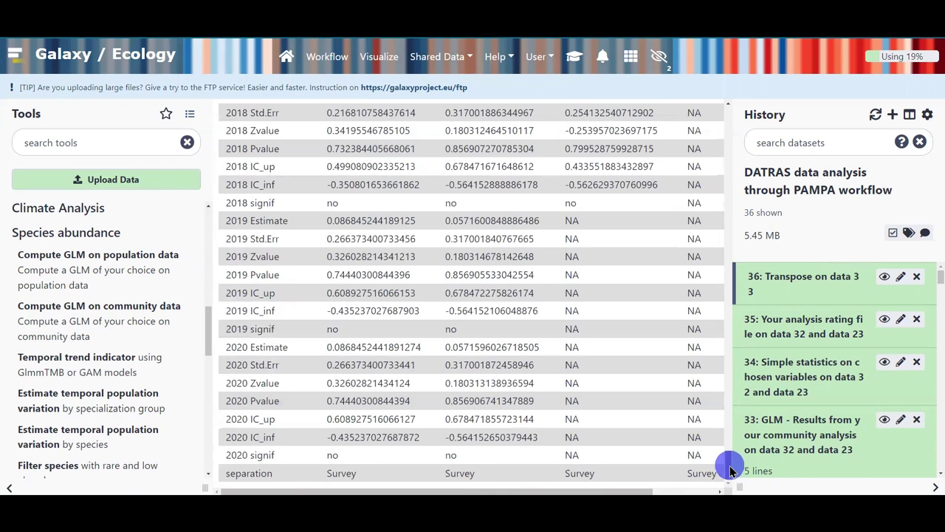
drag(730, 470, 722, 99)
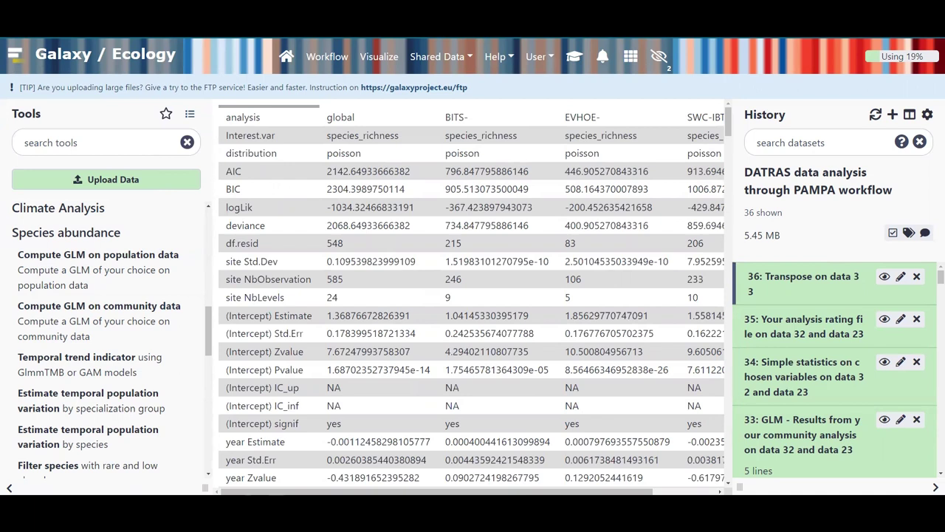
Examine the analysis columns of the transposed table: global, BITS, EVHOE and SWC-IBTS
double_click(336, 117)
double_click(453, 117)
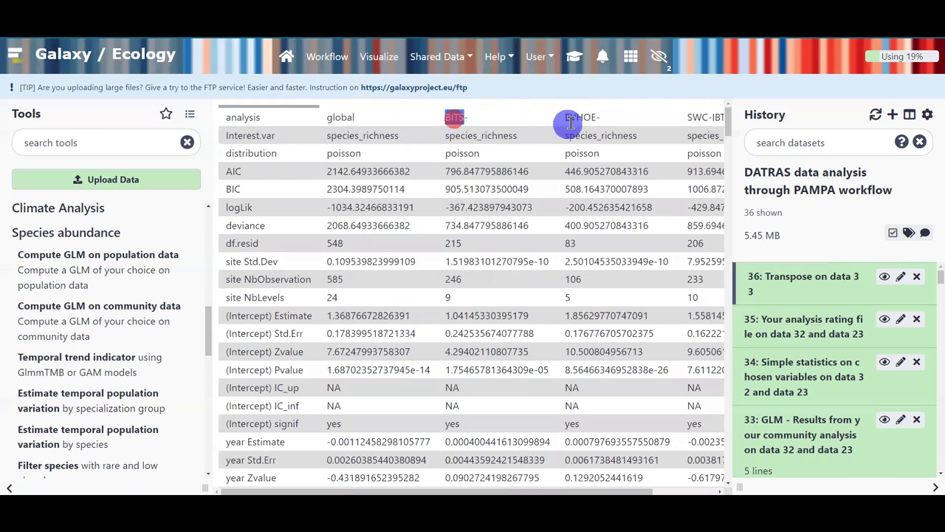
double_click(574, 118)
double_click(701, 117)
drag(375, 491, 375, 490)
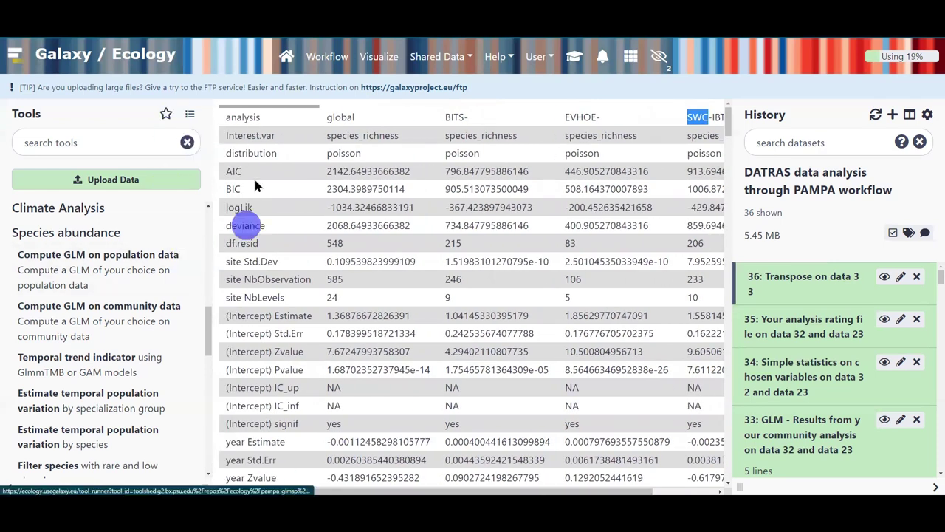
double_click(342, 117)
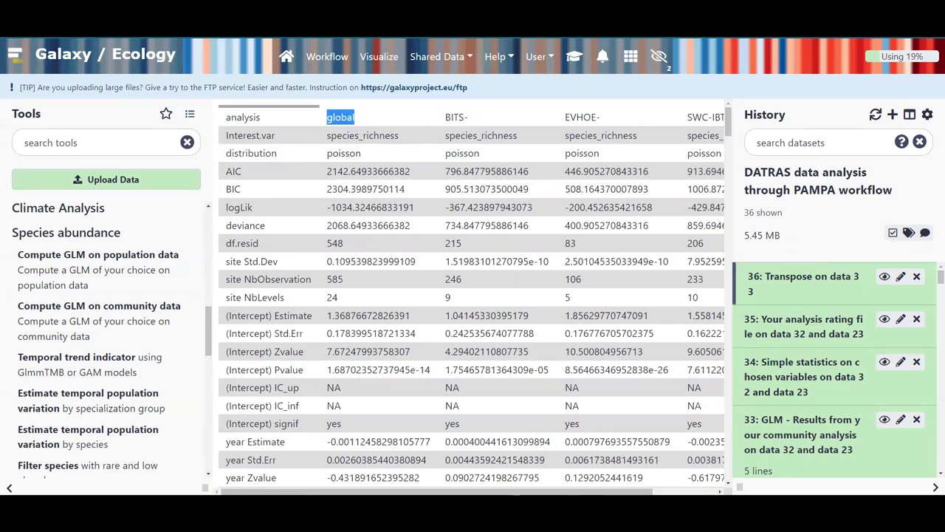
Highlight the distribution values across all four analyses to check the distribution family used for each model
double_click(332, 153)
drag(332, 153, 715, 161)
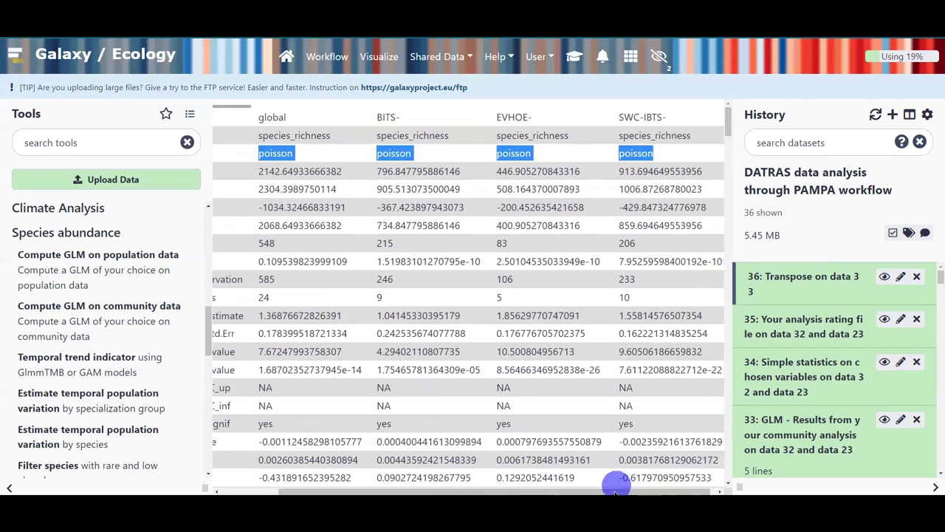
drag(613, 490, 537, 472)
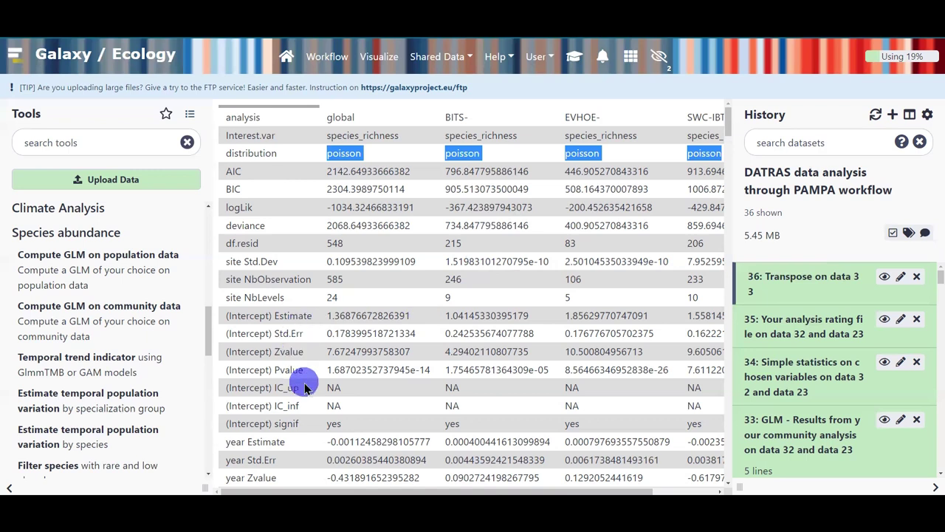
Examine the significance rows for the intercept and for year in the transposed GLM results
scroll(309, 377, down, 3)
double_click(280, 325)
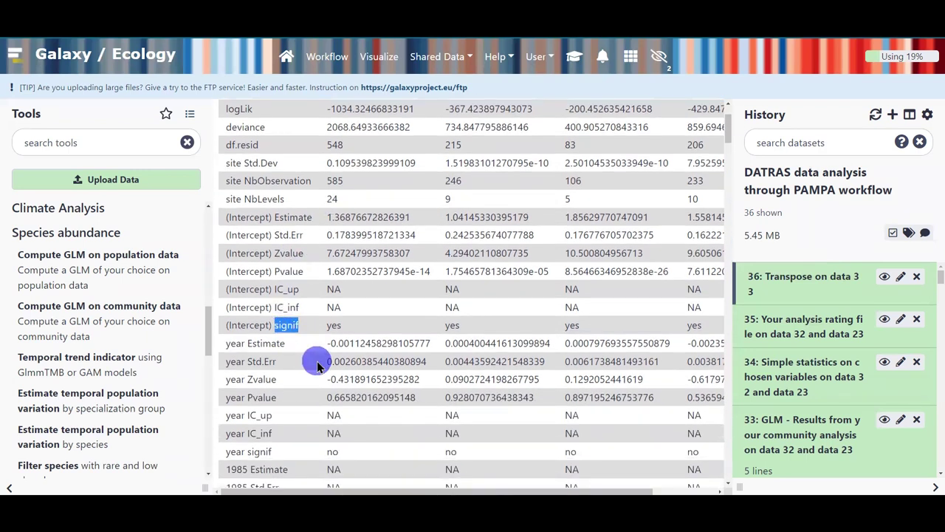
scroll(317, 363, down, 3)
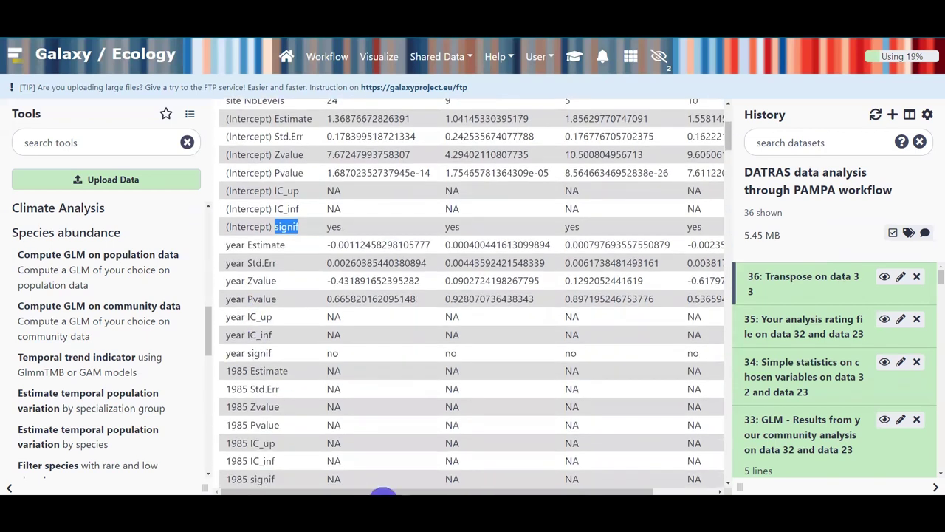
drag(384, 489, 395, 488)
double_click(250, 353)
drag(486, 486, 475, 485)
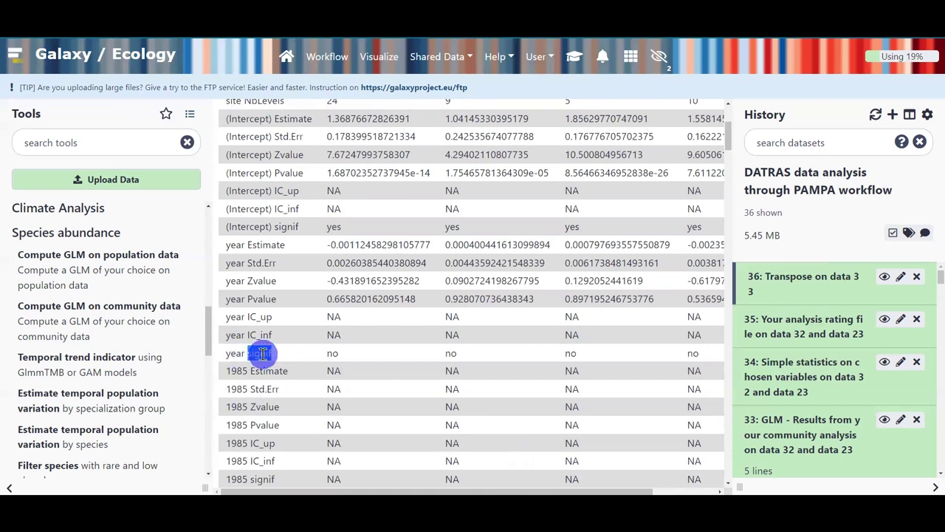
drag(262, 353, 245, 352)
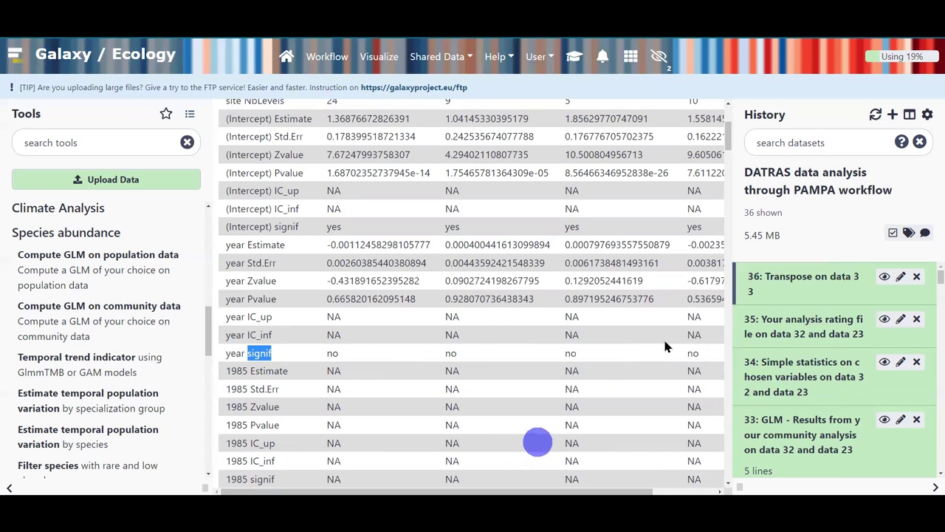
View dataset 33 briefly, return to transposed dataset 36, and check the year significance value for EVHOE
click(884, 419)
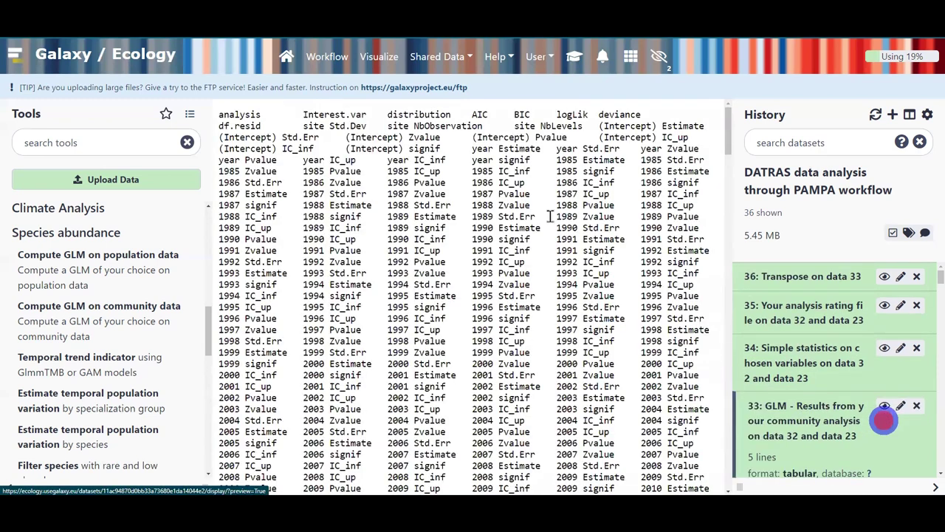
click(885, 278)
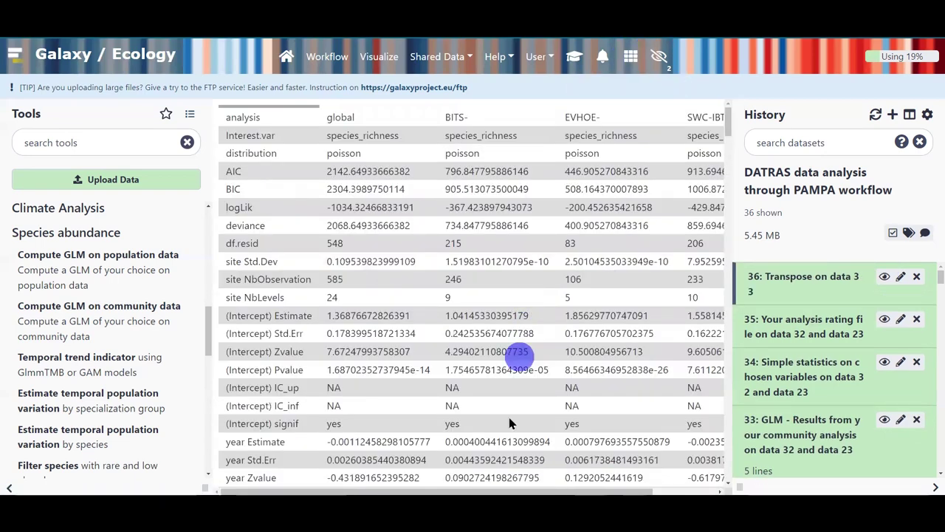
scroll(502, 404, down, 1)
scroll(310, 415, down, 1)
scroll(325, 409, down, 1)
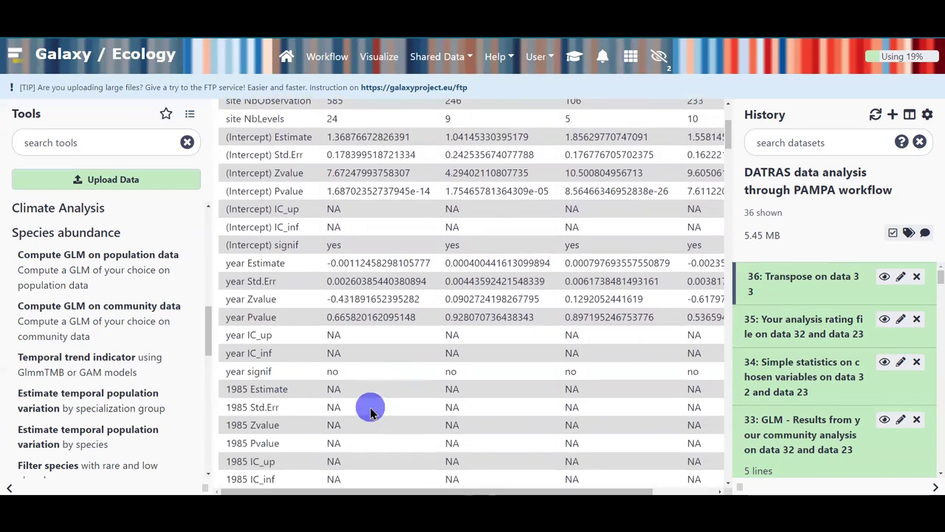
double_click(570, 304)
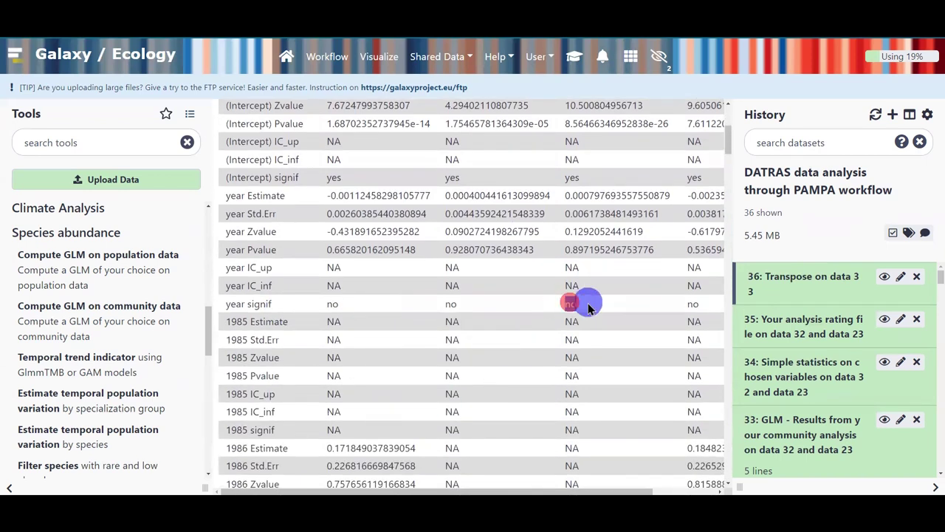
Examine the per-year estimate and significance rows from 1985 to 2020 across the analyses, then return to the start of the transposed table
scroll(586, 301, down, 2)
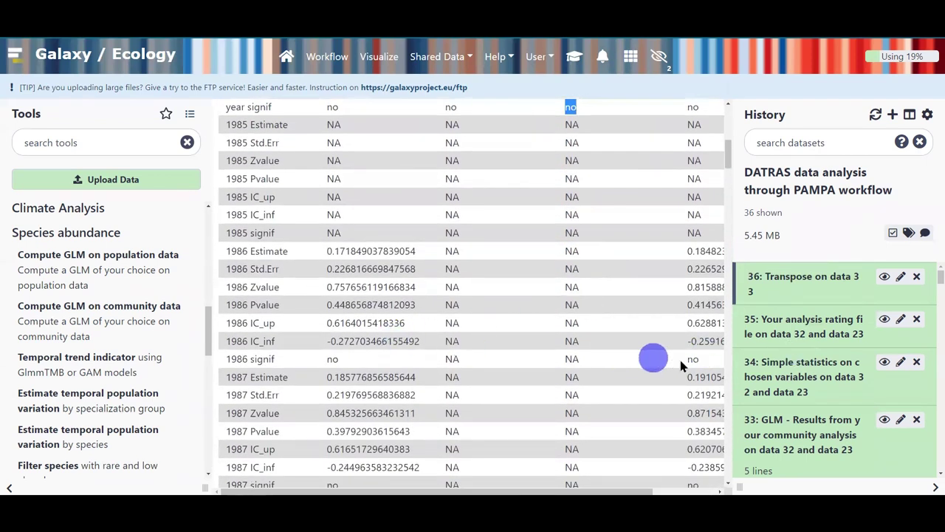
scroll(655, 359, down, 3)
scroll(606, 362, down, 2)
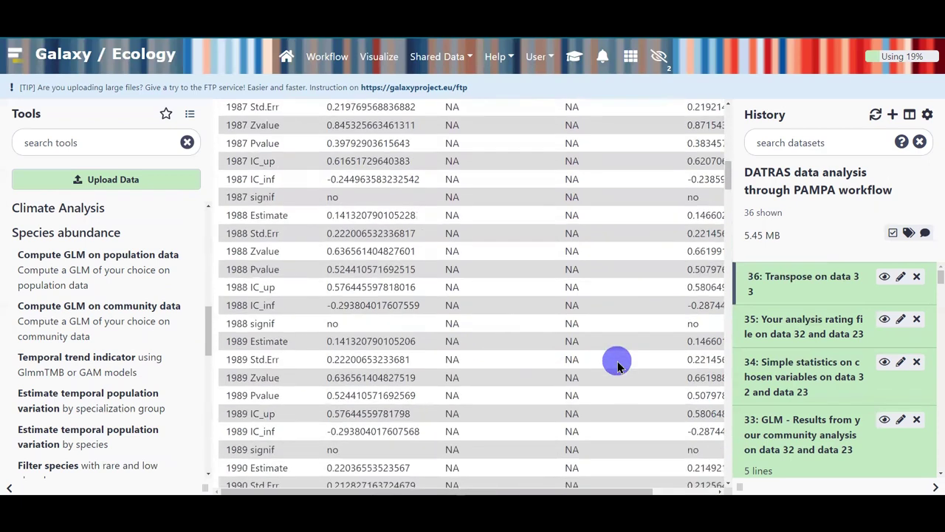
scroll(558, 405, down, 4)
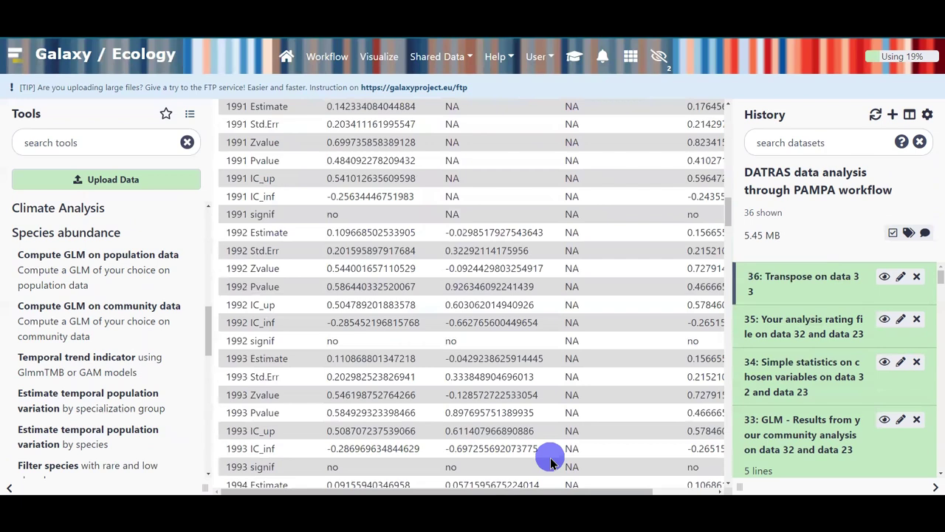
scroll(550, 457, down, 1)
scroll(550, 458, down, 1)
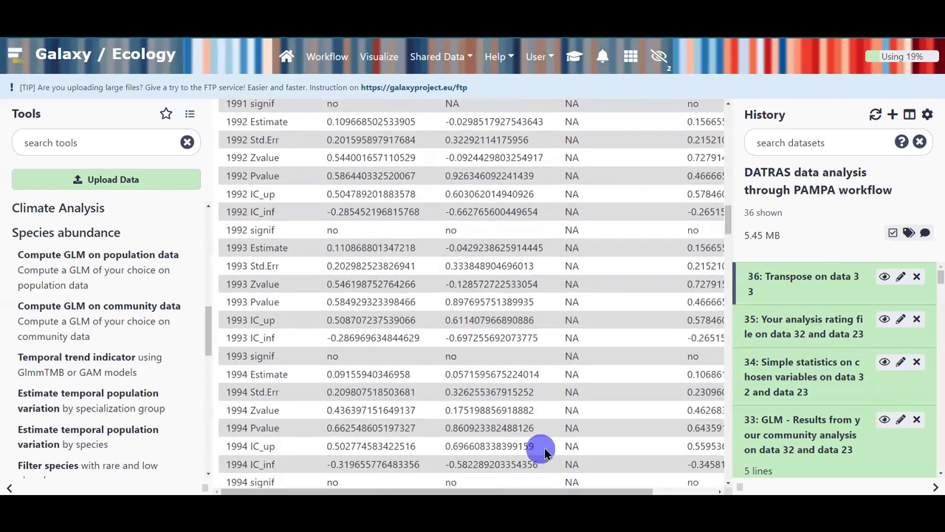
scroll(548, 452, down, 1)
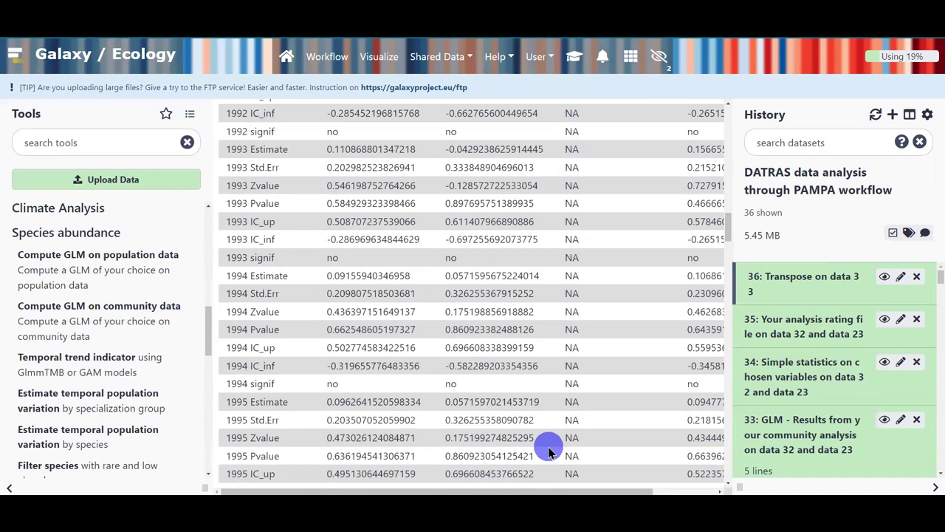
scroll(549, 452, down, 4)
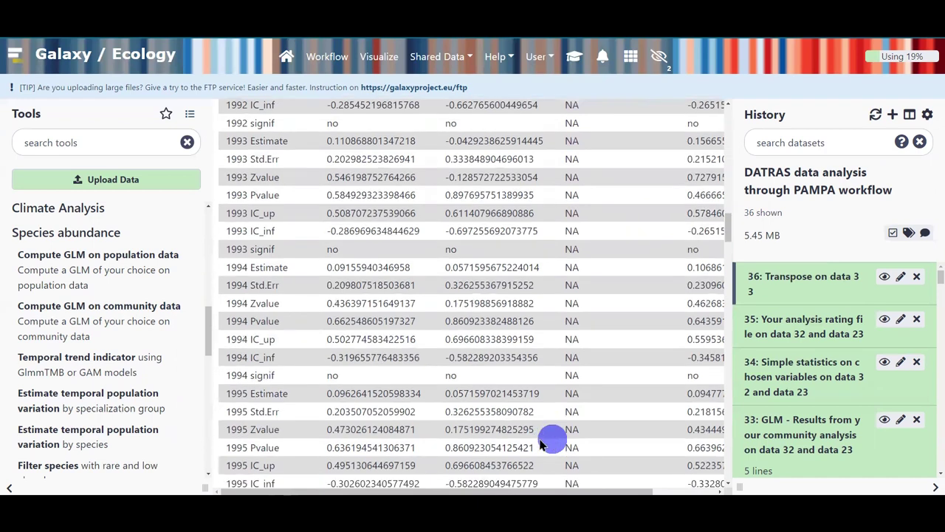
scroll(665, 416, down, 3)
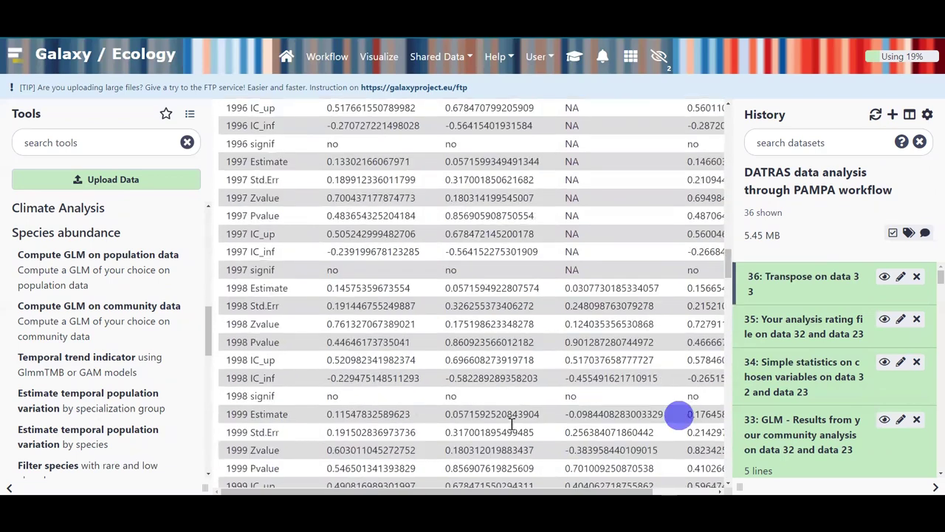
scroll(661, 415, down, 6)
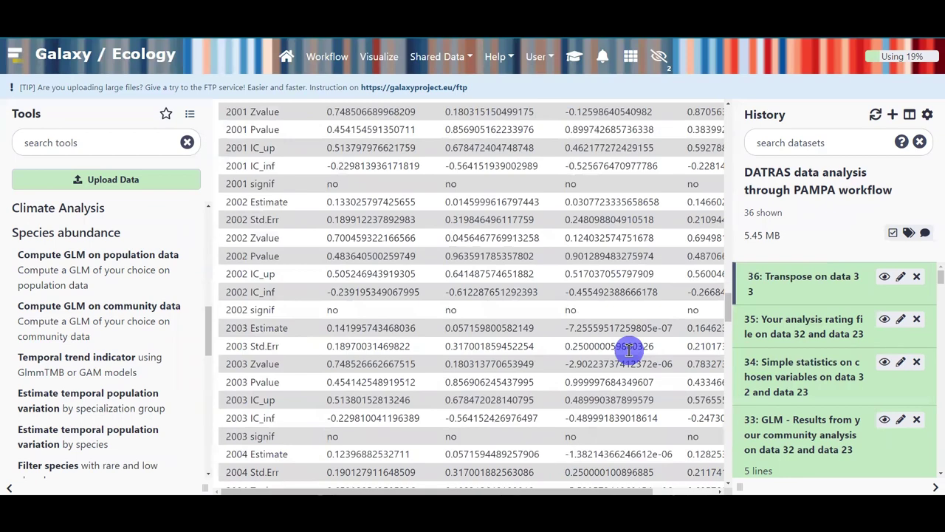
scroll(630, 351, down, 3)
scroll(630, 356, down, 5)
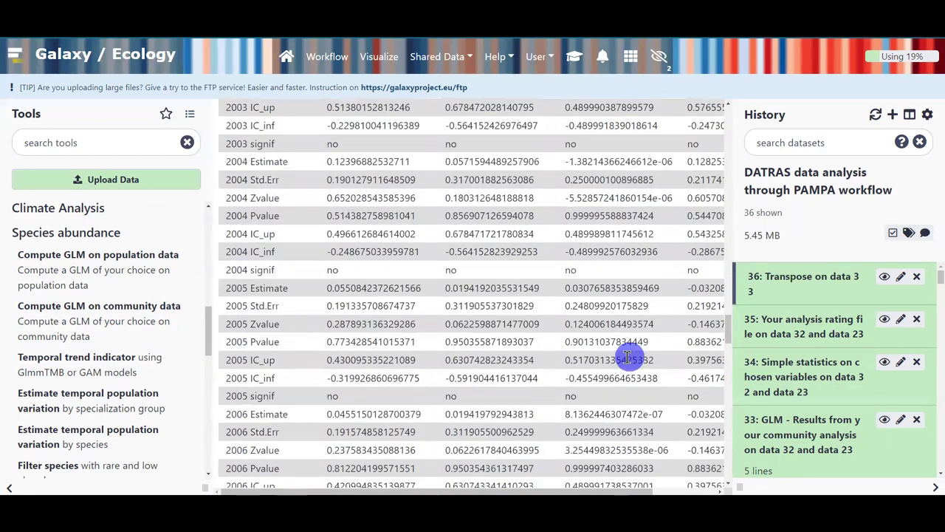
scroll(619, 358, down, 6)
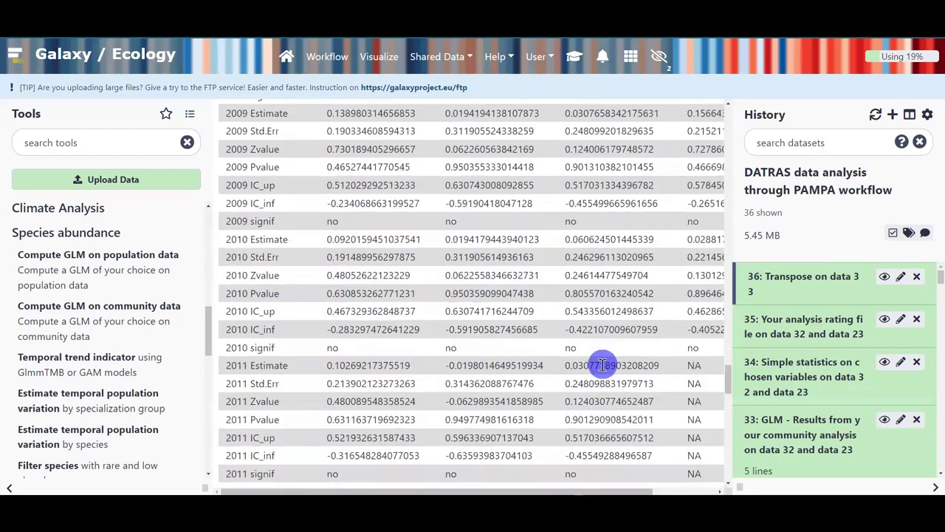
scroll(606, 360, down, 7)
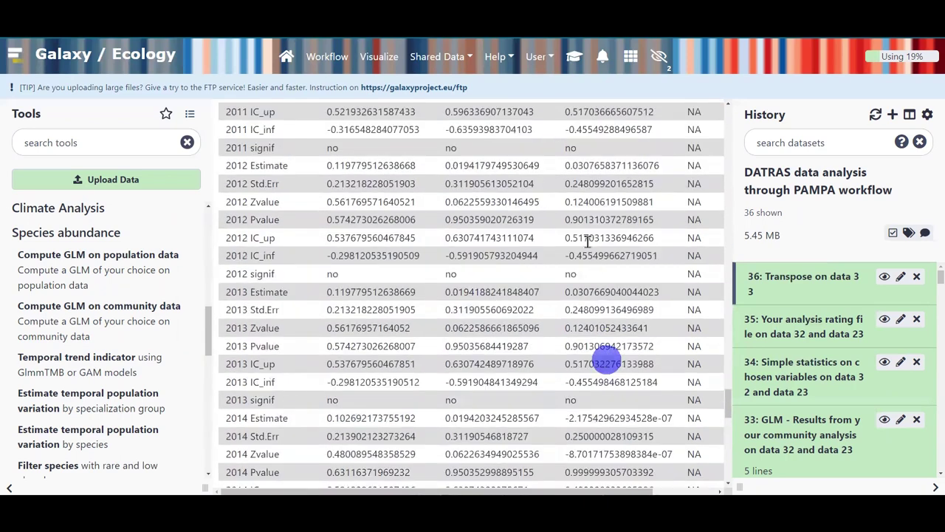
scroll(593, 275, down, 5)
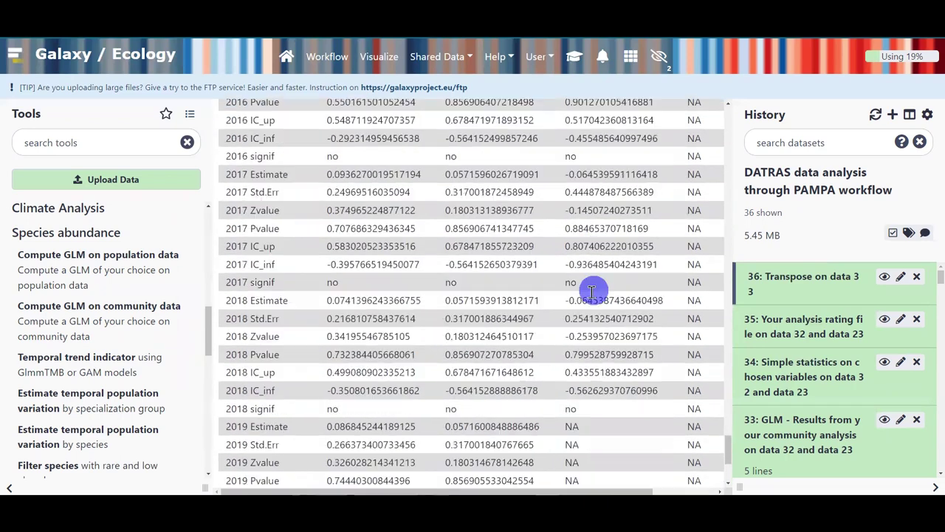
scroll(584, 321, down, 2)
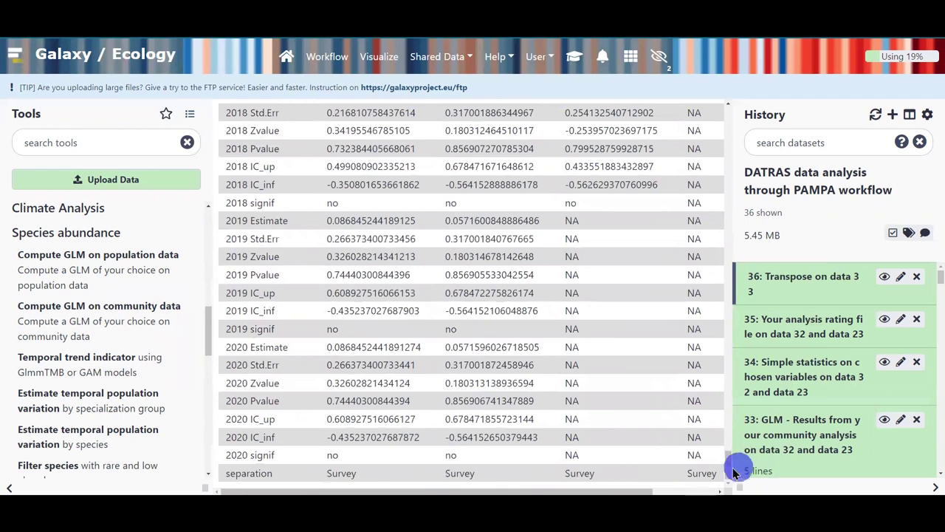
drag(734, 469, 702, 94)
click(664, 329)
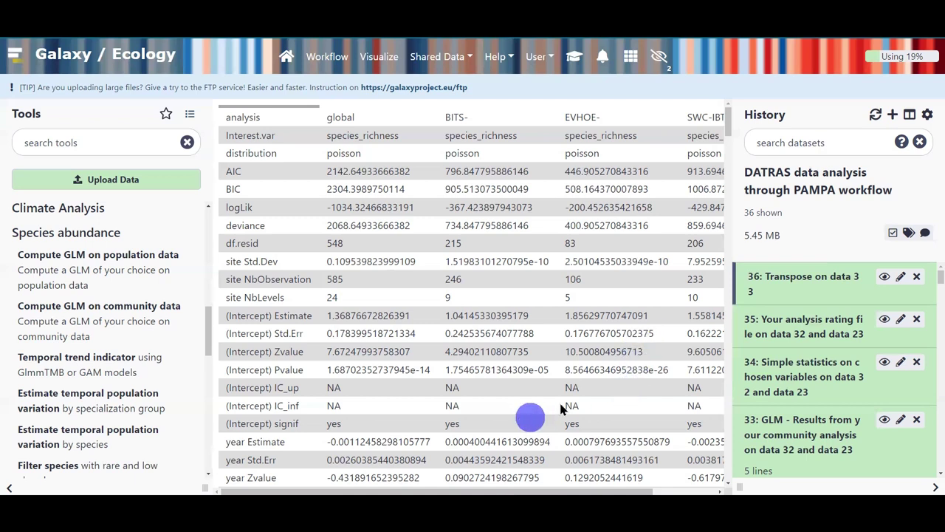
View dataset 34 with the simple statistics on chosen variables and highlight the maximum species richness in the base statistics
click(883, 364)
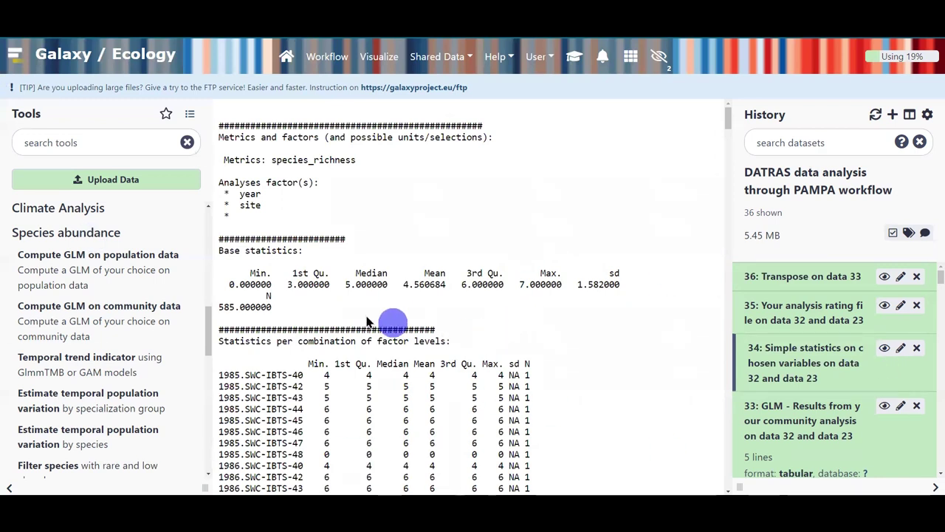
double_click(542, 284)
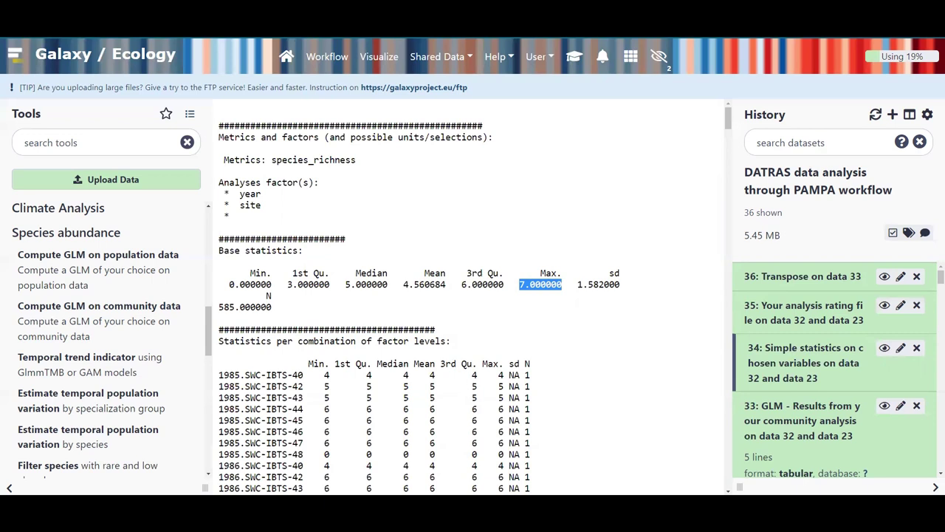
View dataset 35, the analysis rating file, and highlight the global rate for all analyses
click(885, 305)
click(600, 353)
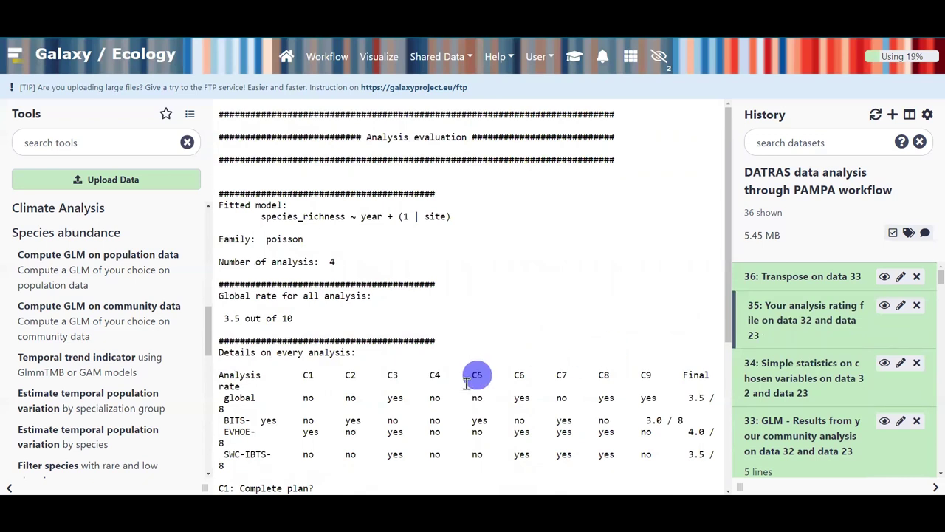
triple_click(231, 319)
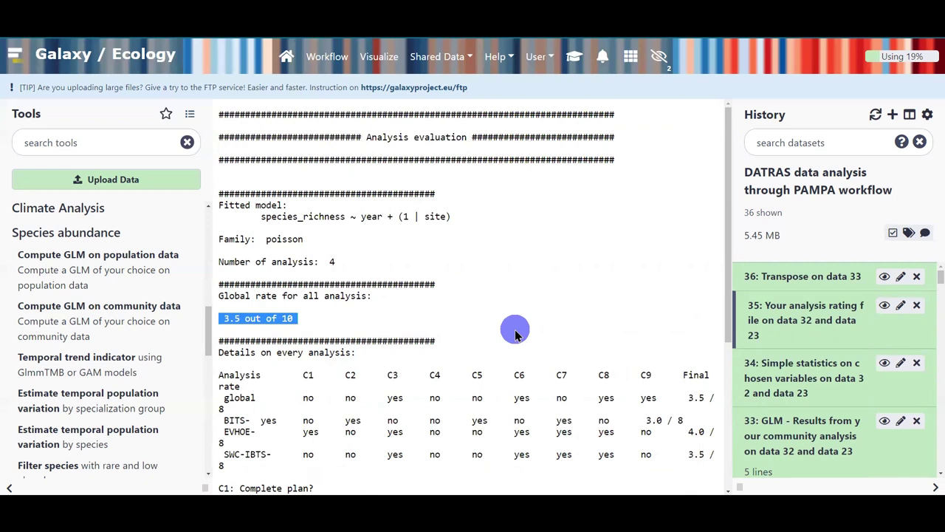
Check the EVHOE analysis rating and its C1 value, and highlight the list of criteria C1 to C9
scroll(515, 334, down, 2)
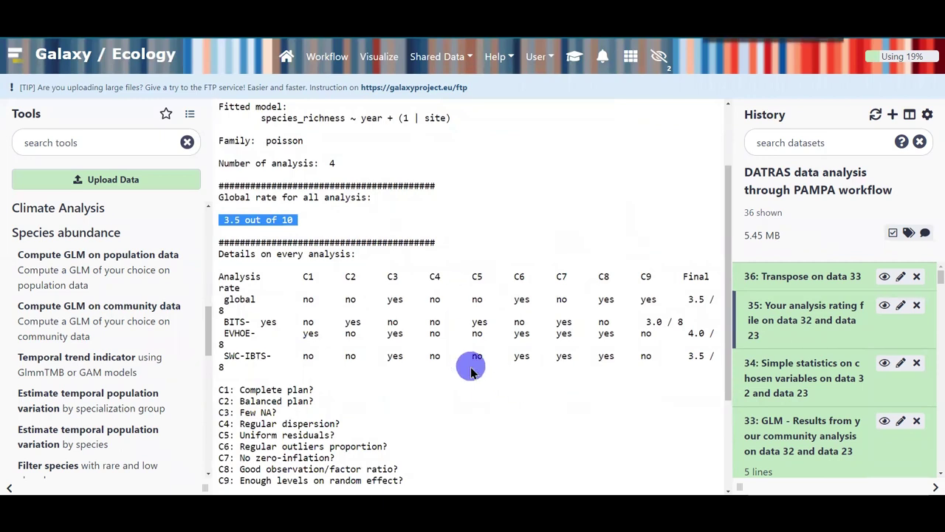
key(ctrl+minus)
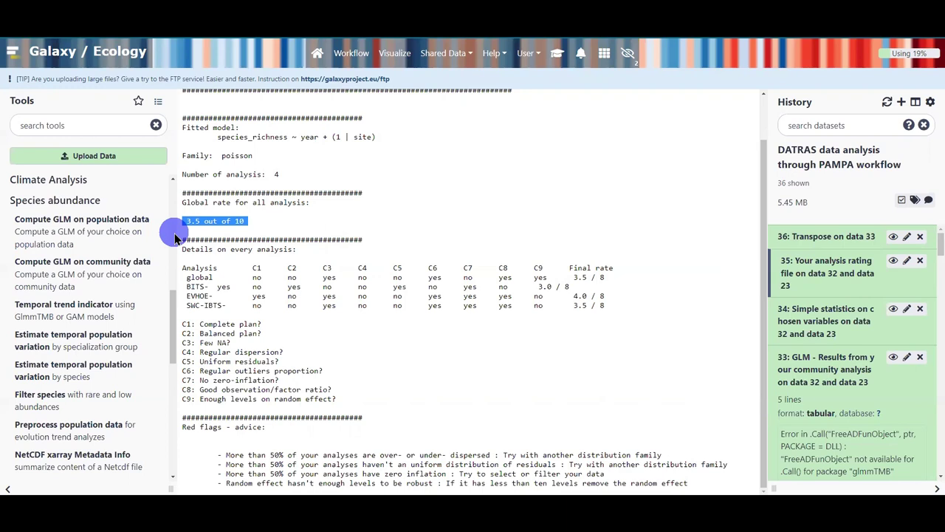
triple_click(591, 296)
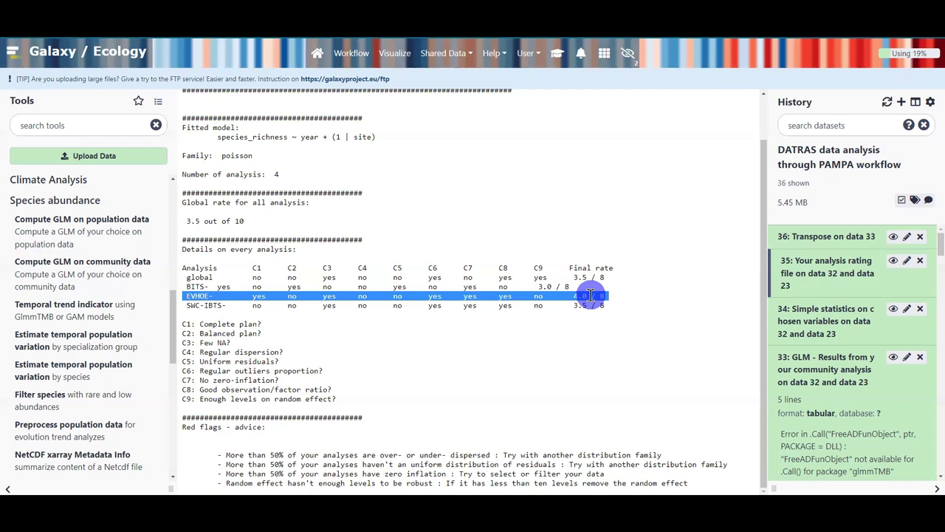
double_click(260, 298)
text(yes)
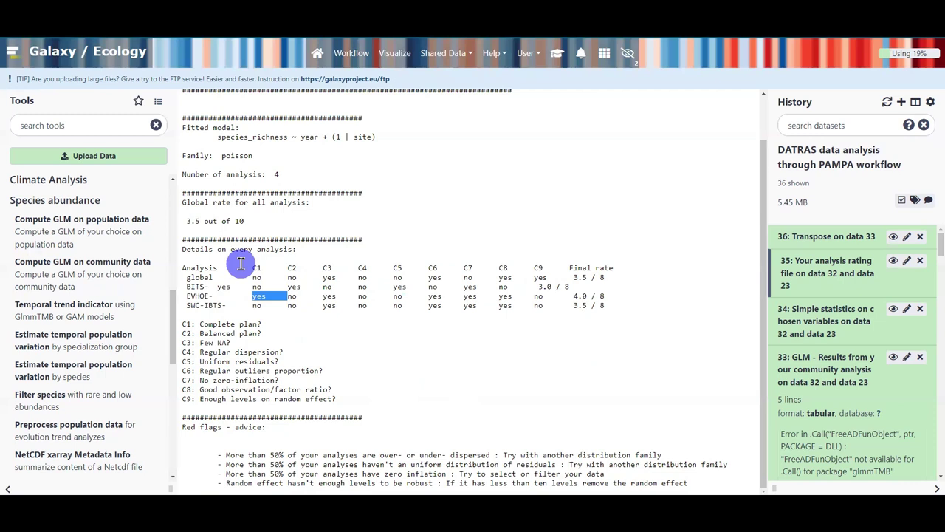
drag(183, 327, 382, 404)
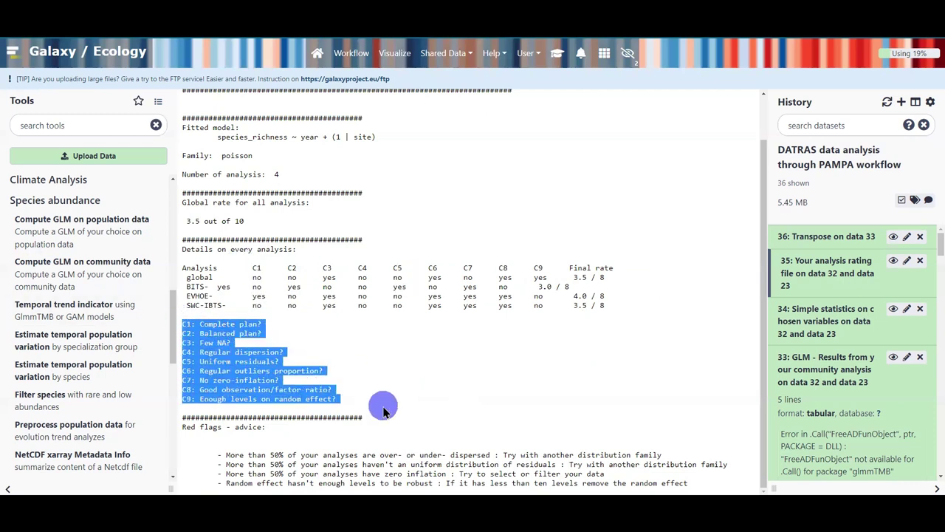
Open the Galaxy training material and expand the details on criteria used in 'Your analysis rating file'
click(555, 51)
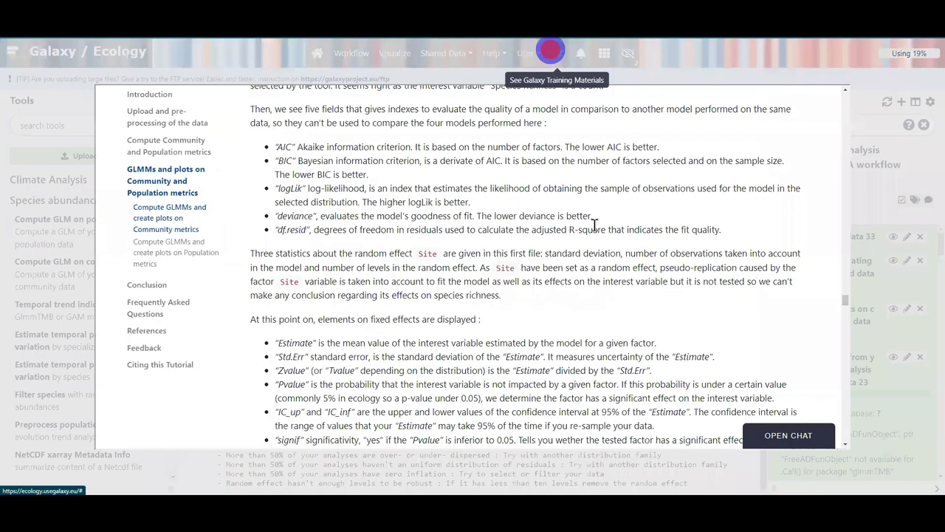
scroll(595, 226, down, 4)
scroll(595, 230, down, 3)
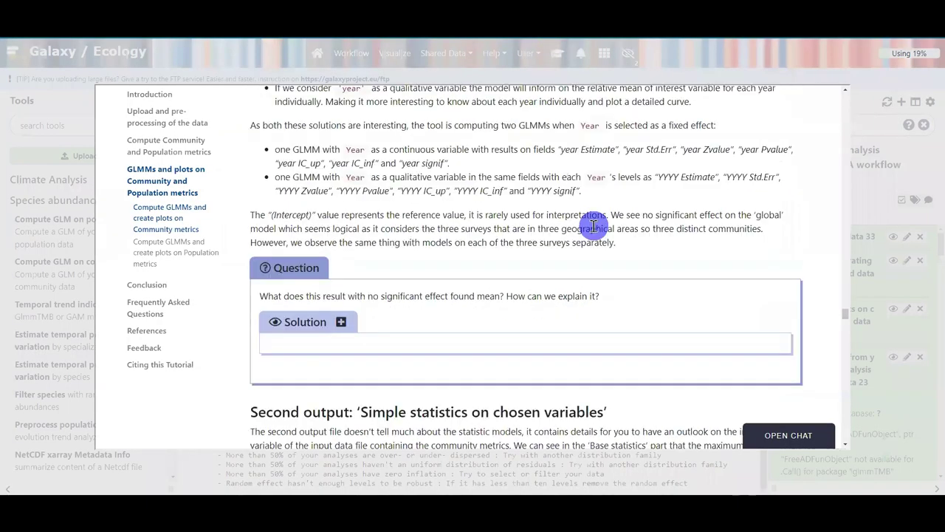
scroll(593, 226, down, 3)
scroll(594, 229, down, 3)
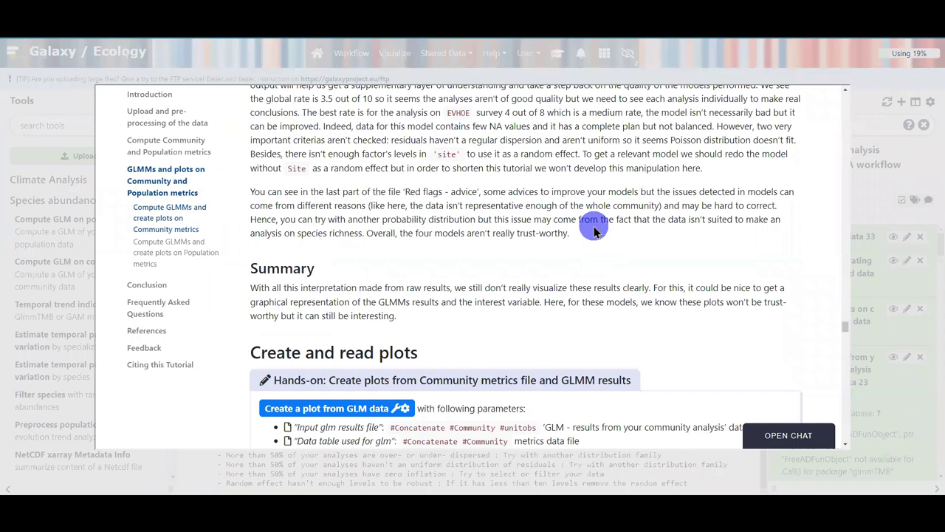
scroll(594, 230, up, 2)
scroll(591, 229, up, 5)
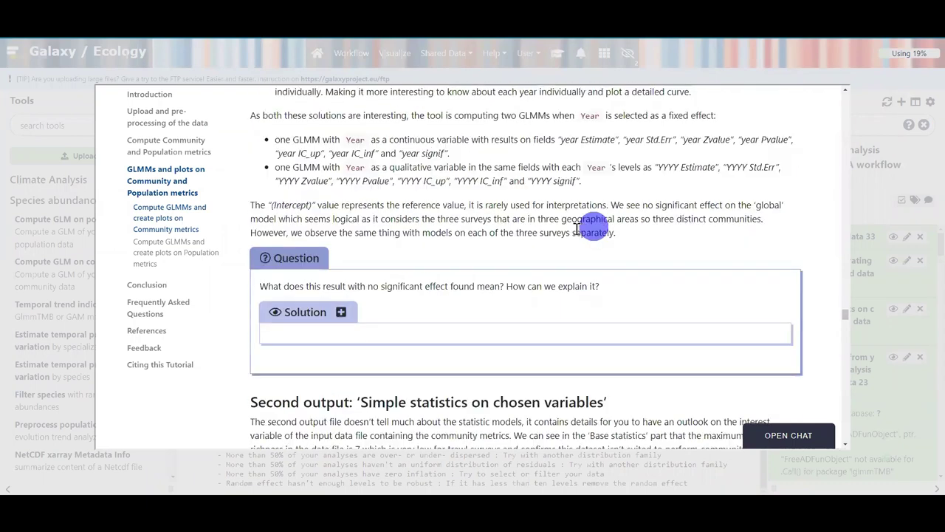
scroll(569, 228, up, 10)
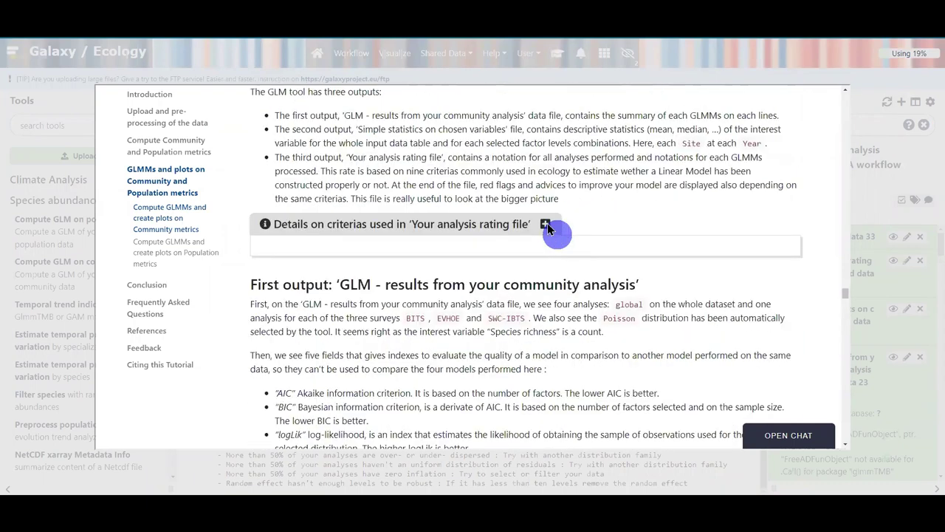
click(547, 225)
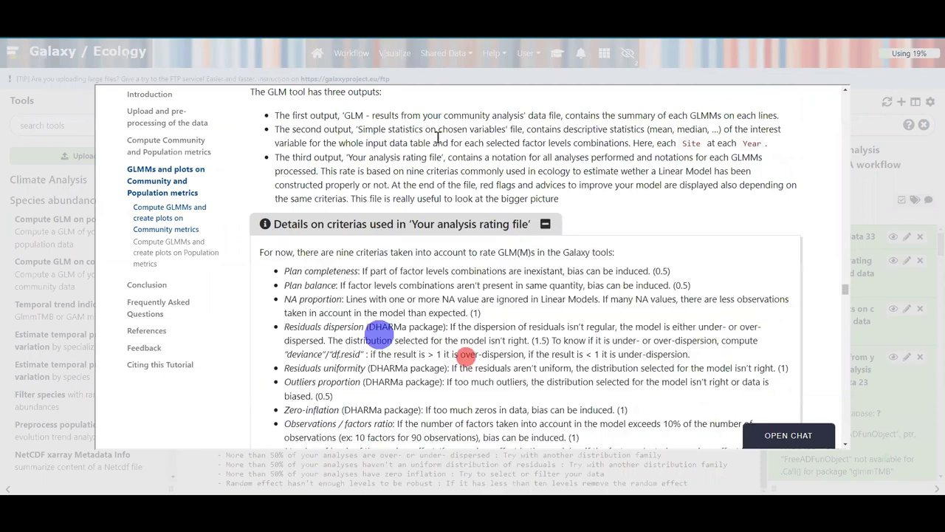
Highlight the 'Read and interpret raw GLMM outputs' heading, read the nine rating criteria, and collapse their details
scroll(327, 111, down, 1)
scroll(552, 207, up, 3)
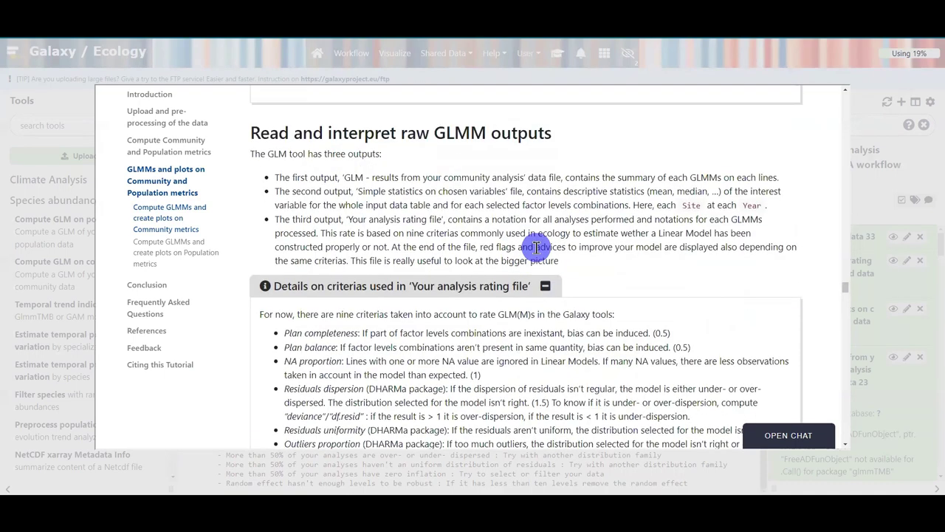
scroll(380, 313, down, 1)
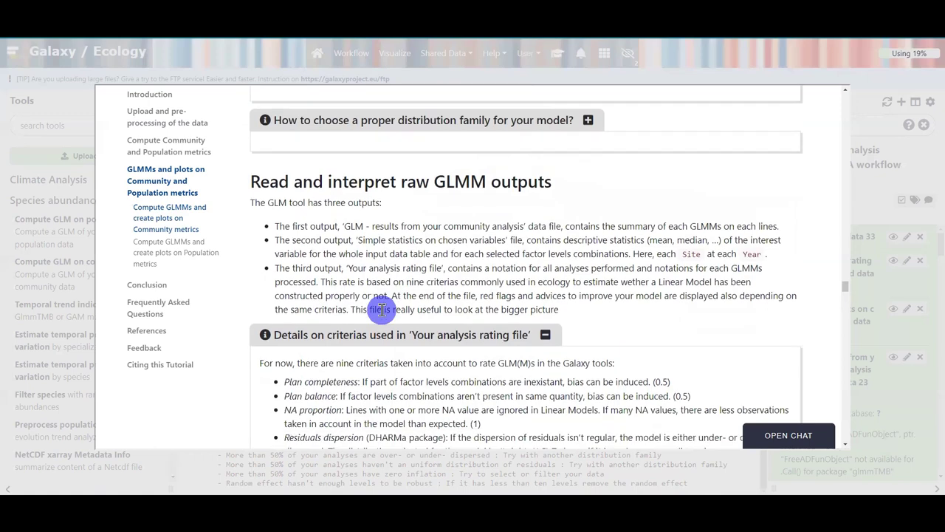
drag(241, 170, 558, 170)
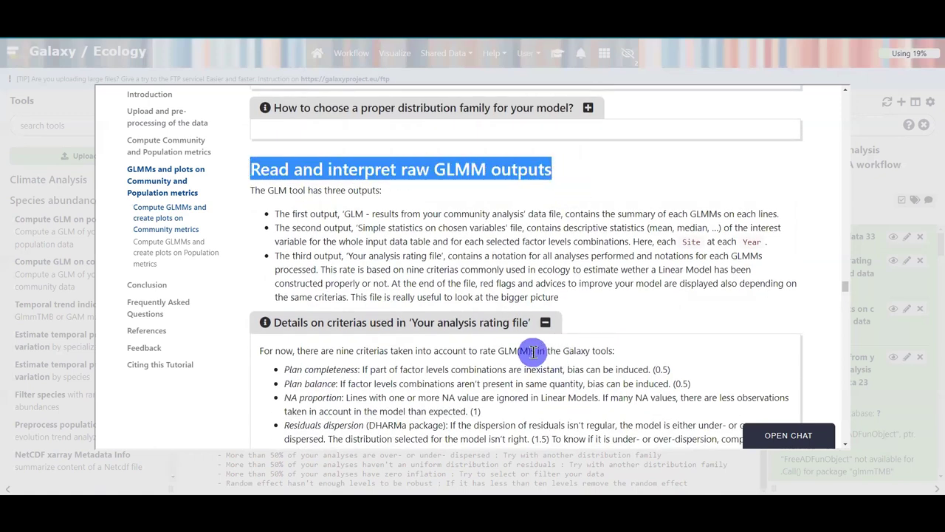
scroll(546, 341, down, 2)
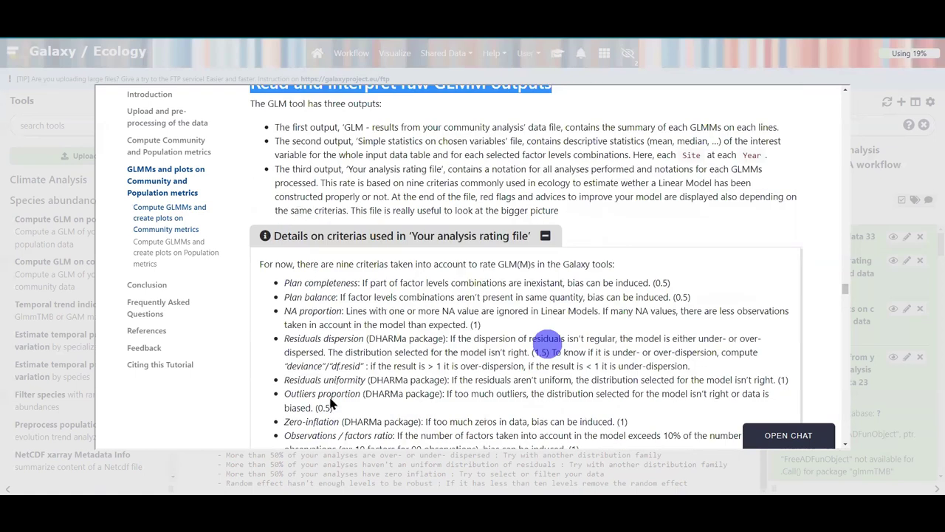
scroll(357, 311, down, 2)
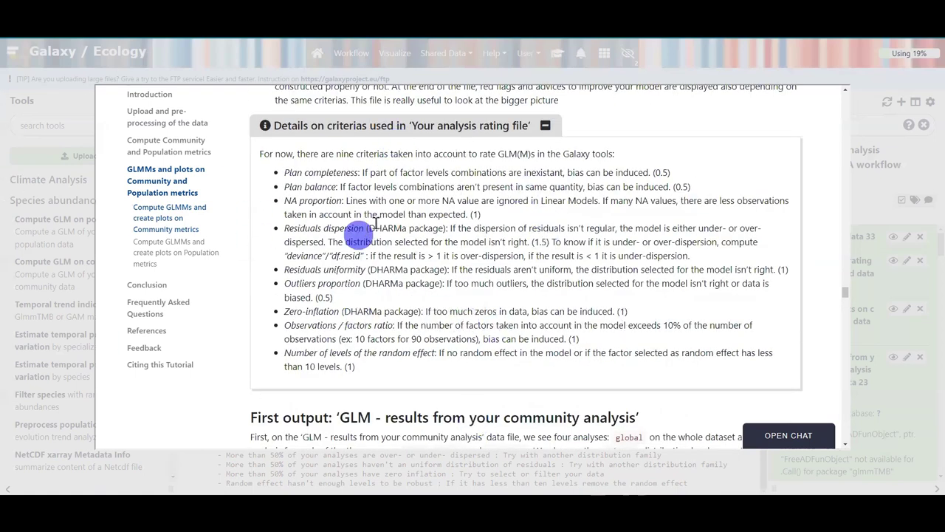
click(545, 125)
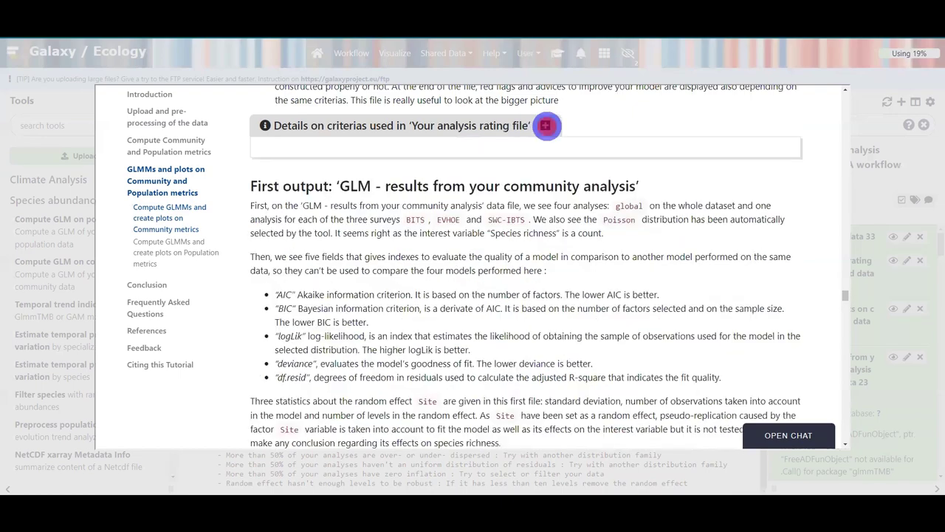
Return from the training material to the rating file and highlight the EVHOE analysis values for criteria C1 to C5
click(884, 191)
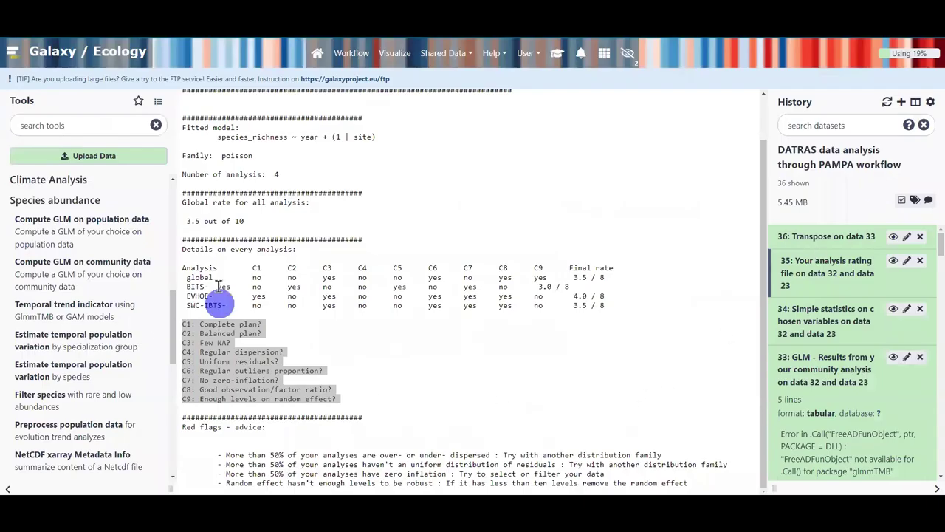
double_click(259, 296)
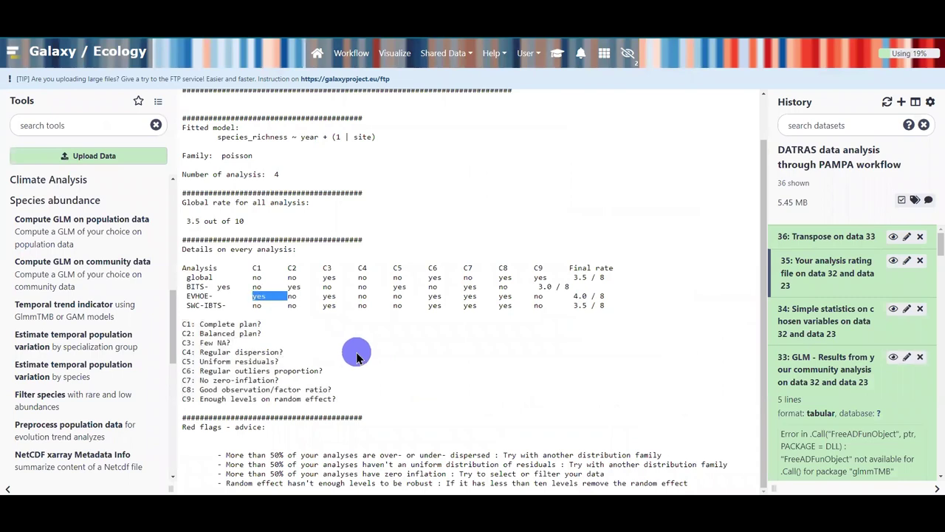
double_click(292, 296)
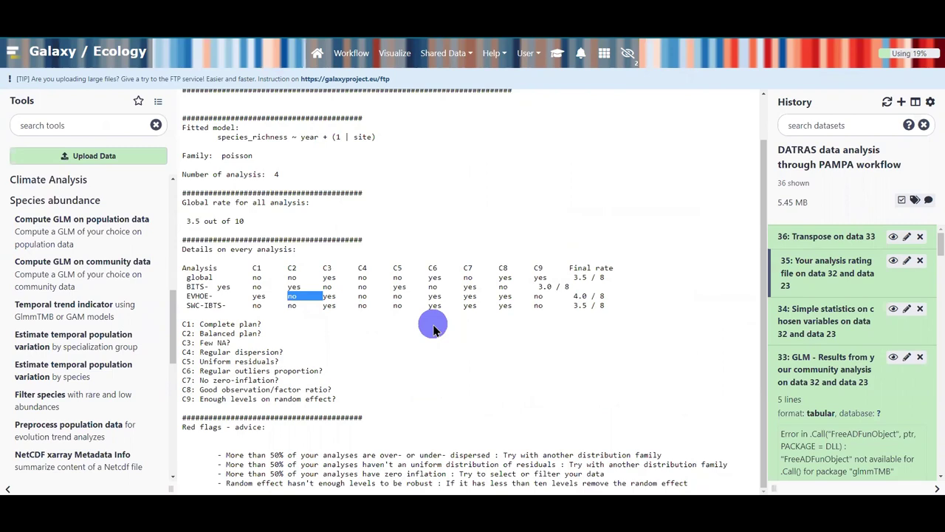
double_click(328, 296)
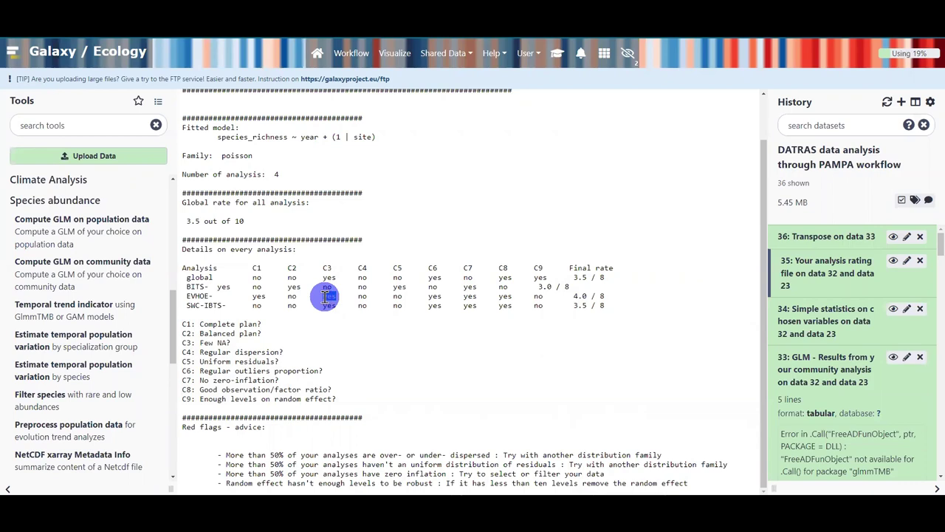
double_click(362, 296)
drag(380, 295, 397, 295)
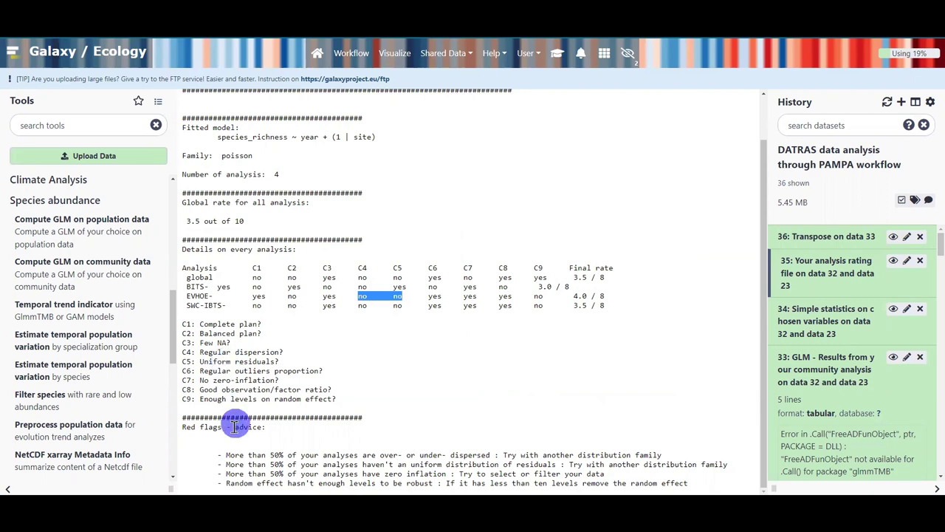
click(187, 418)
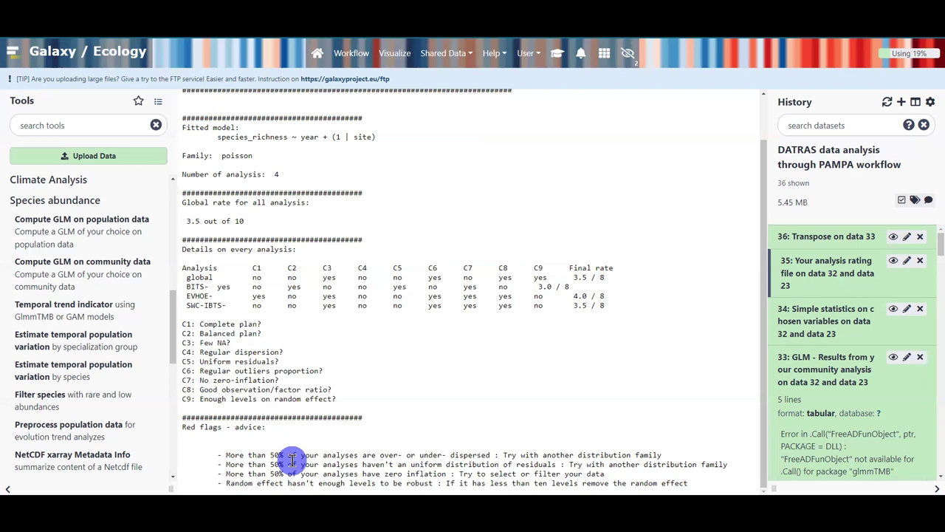
Reopen the training material and read the explanations of the three GLM outputs, from 'GLM - results from your community analysis' to 'Your analysis rating file'
click(554, 54)
scroll(630, 360, down, 2)
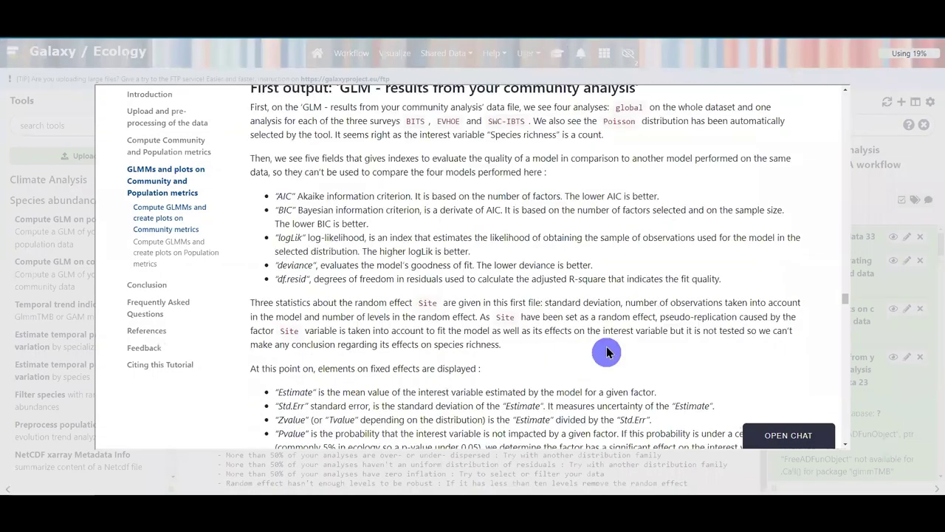
scroll(597, 339, down, 3)
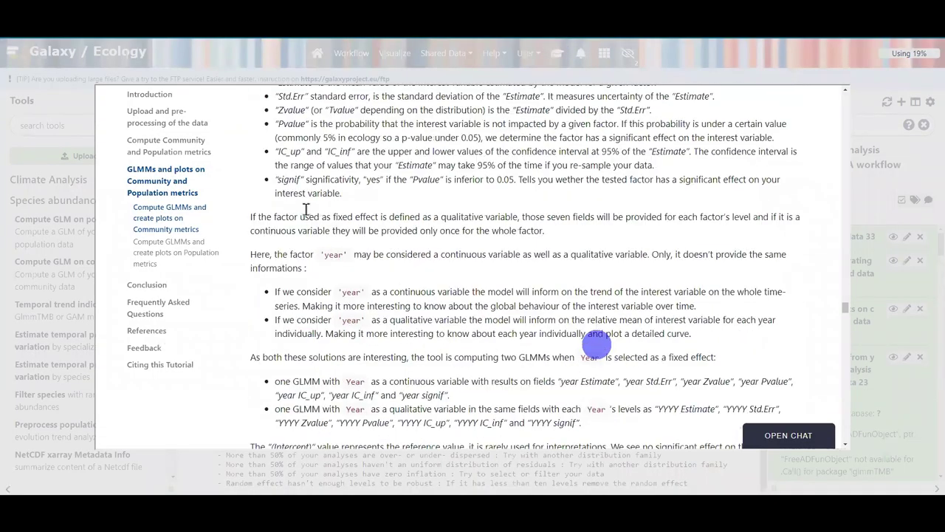
scroll(597, 341, up, 3)
scroll(467, 267, down, 3)
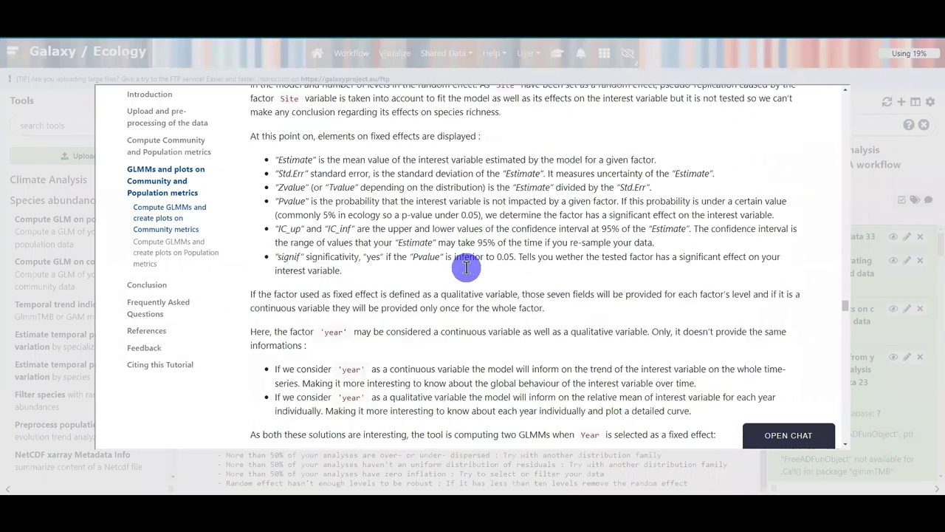
scroll(465, 265, down, 1)
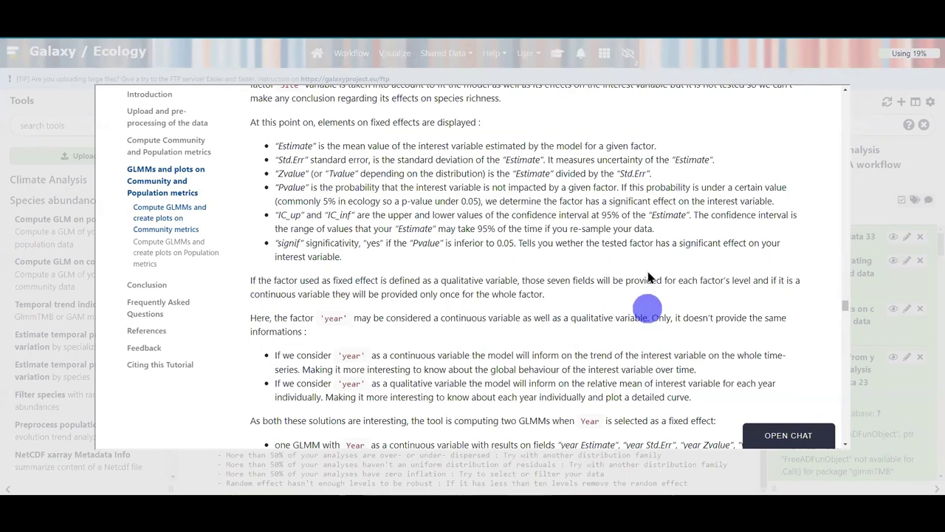
scroll(647, 270, down, 3)
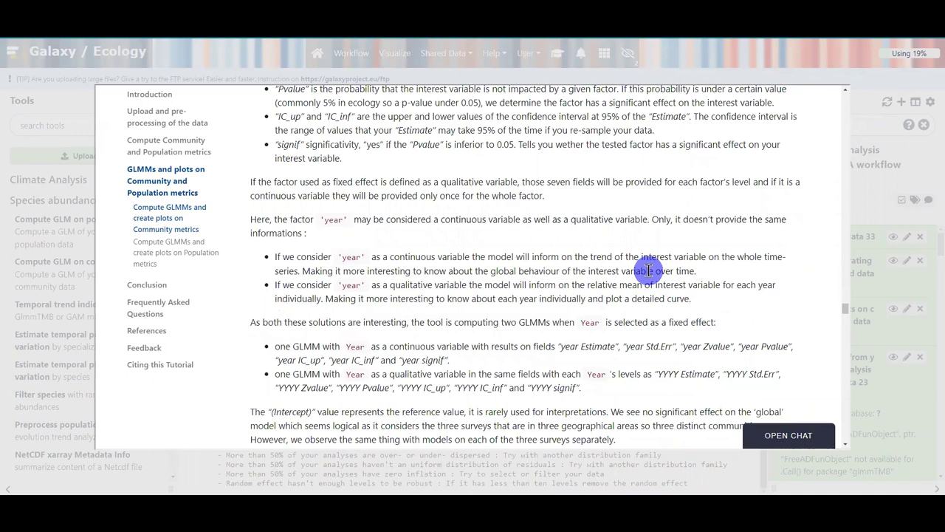
scroll(648, 270, down, 1)
scroll(650, 266, down, 4)
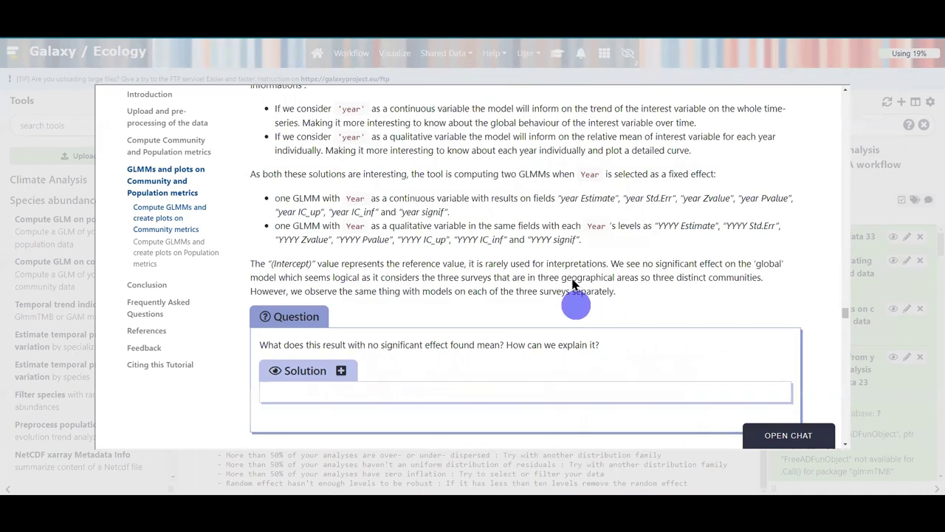
scroll(573, 284, down, 3)
scroll(570, 277, down, 3)
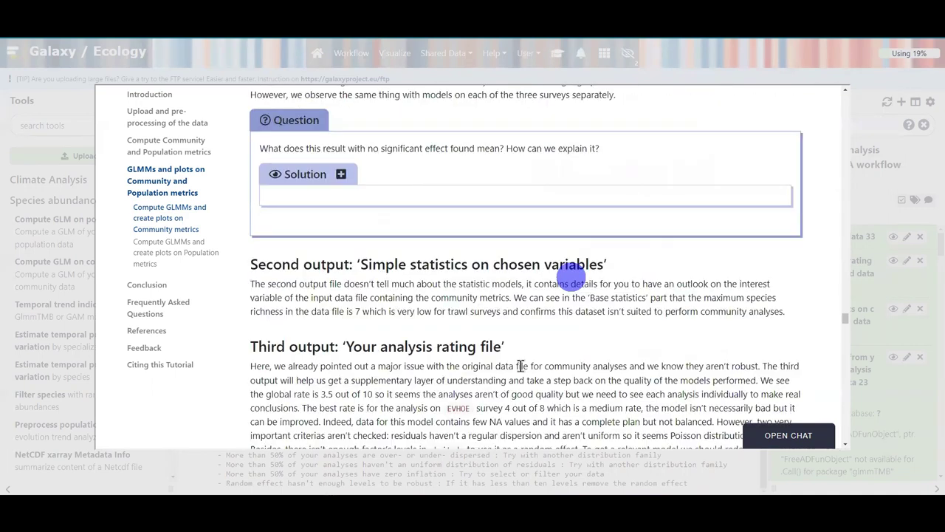
scroll(627, 416, down, 3)
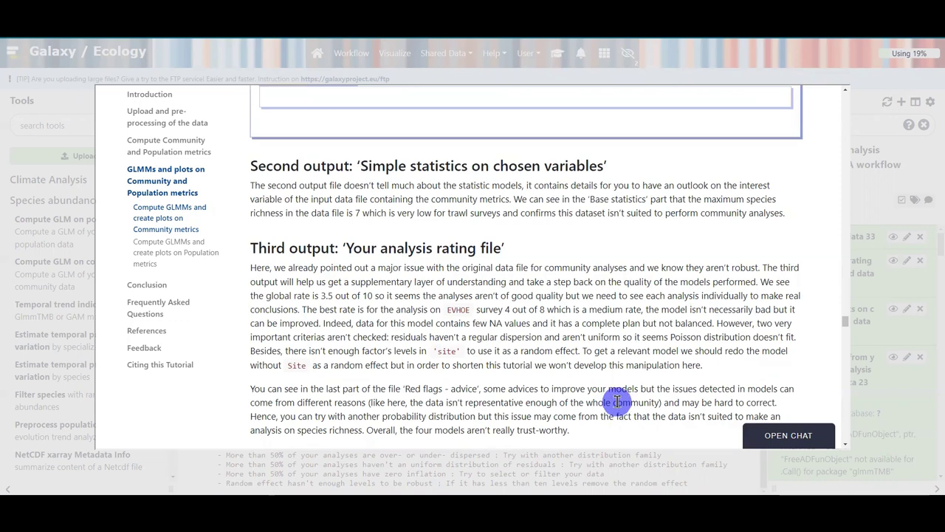
Open the 'Create a plot from GLM data' tool from the tutorial's hands-on on community metrics and GLMM results
scroll(617, 402, down, 1)
scroll(616, 401, down, 4)
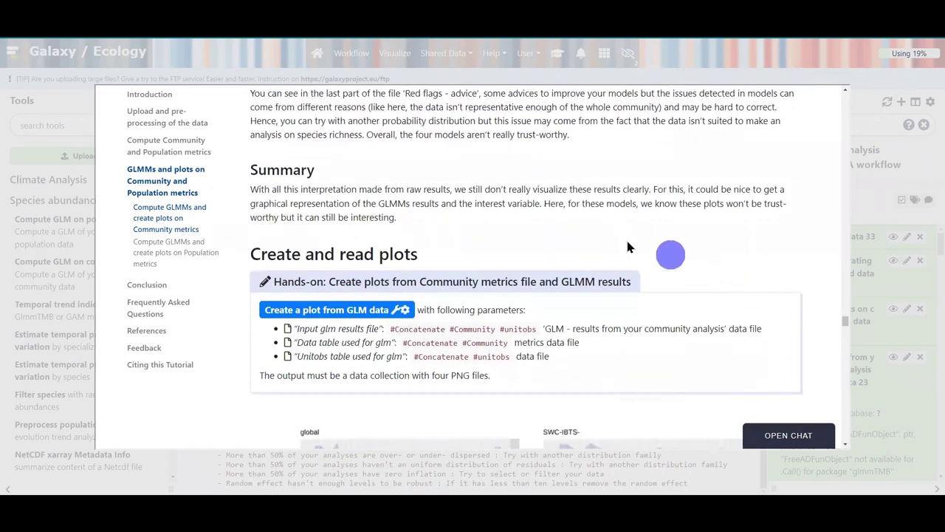
scroll(376, 238, down, 4)
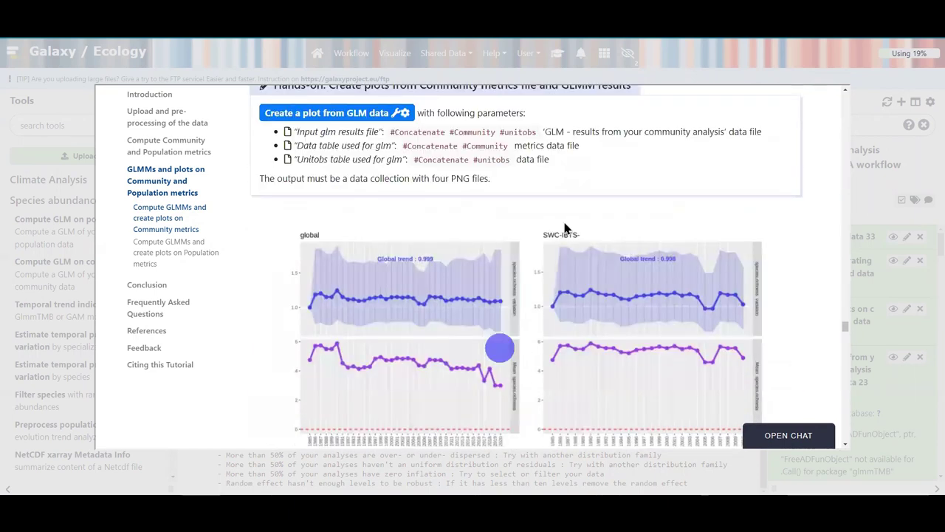
scroll(500, 348, up, 2)
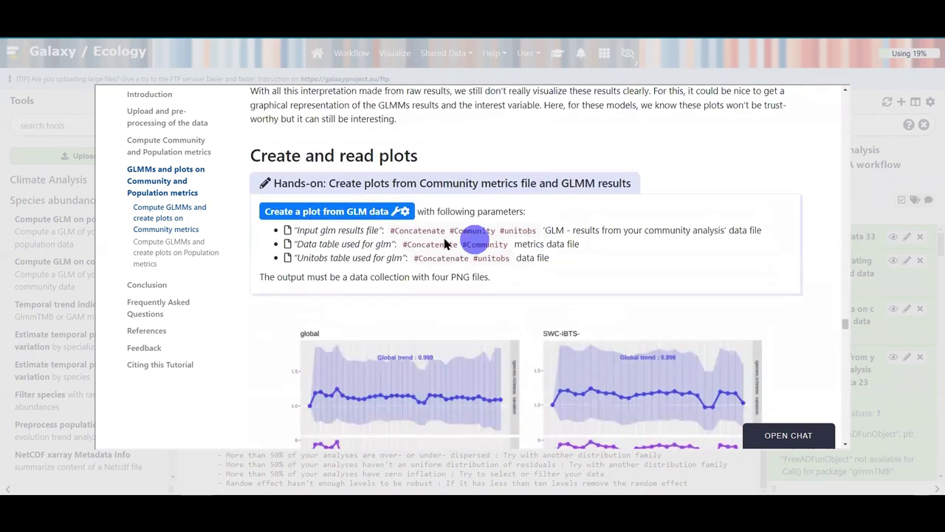
click(276, 220)
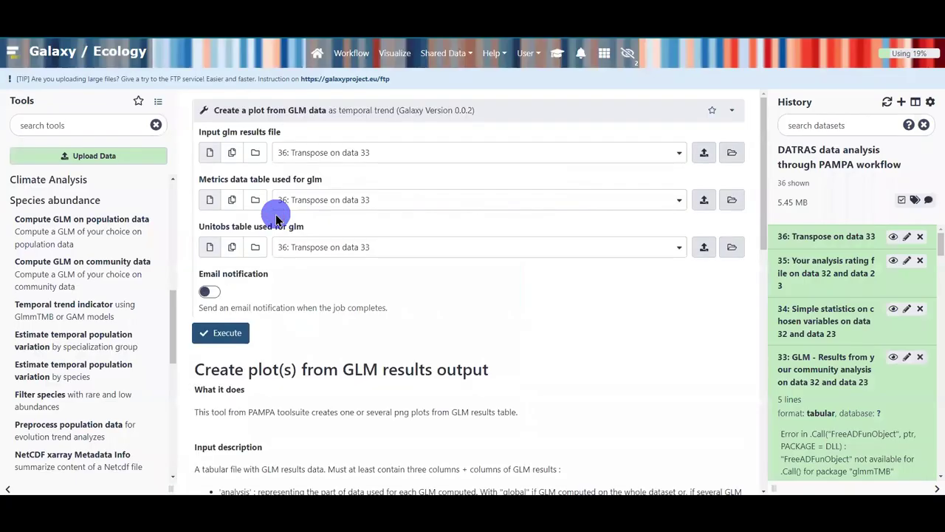
Choose dataset 33 (GLM results from the community analysis) as input GLM results file and dataset 23 (Calculate community metrics) as metrics data table
triple_click(253, 131)
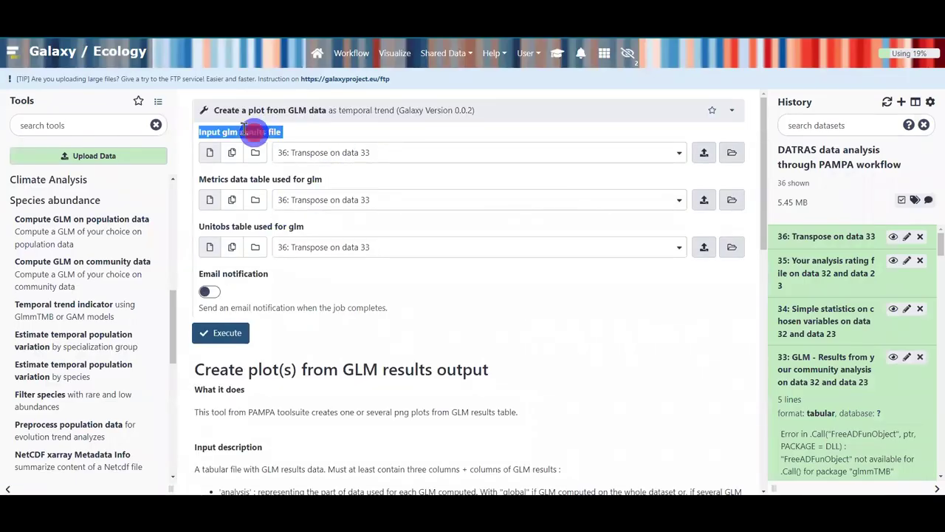
click(382, 153)
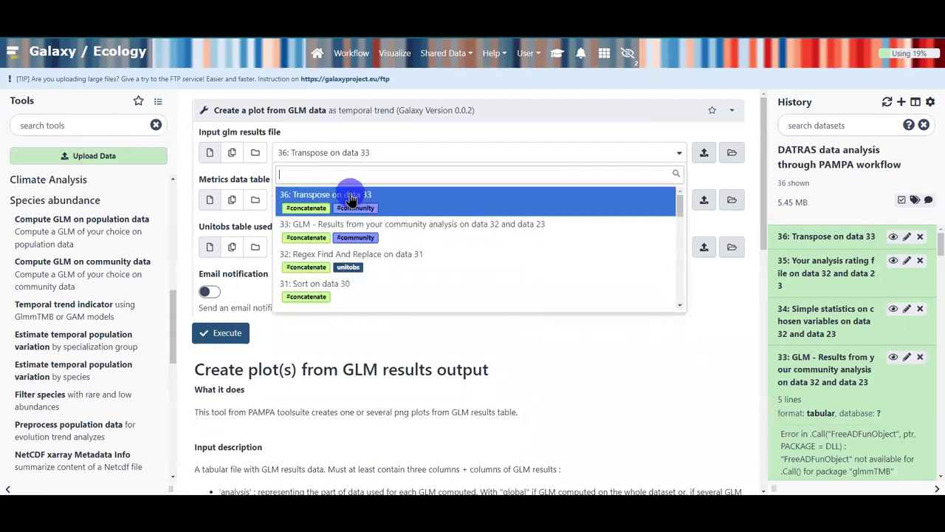
click(547, 237)
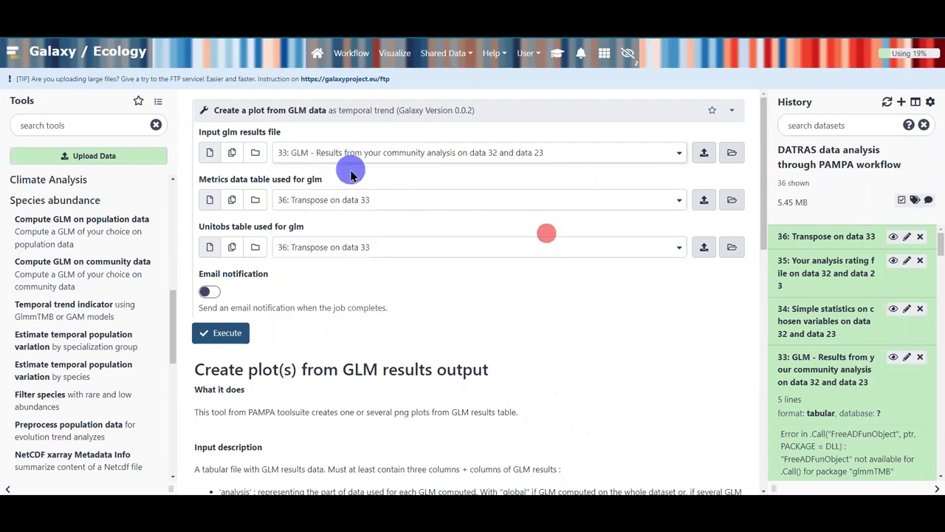
click(330, 207)
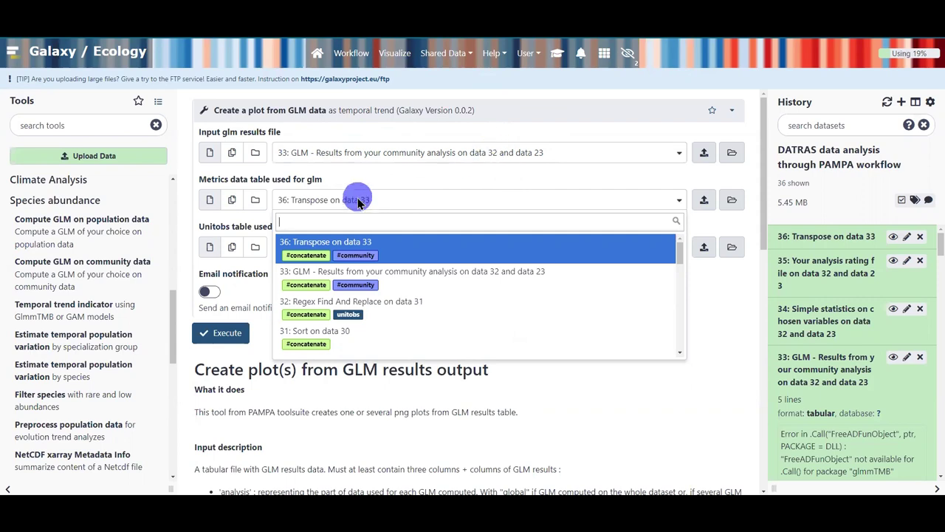
scroll(505, 297, down, 3)
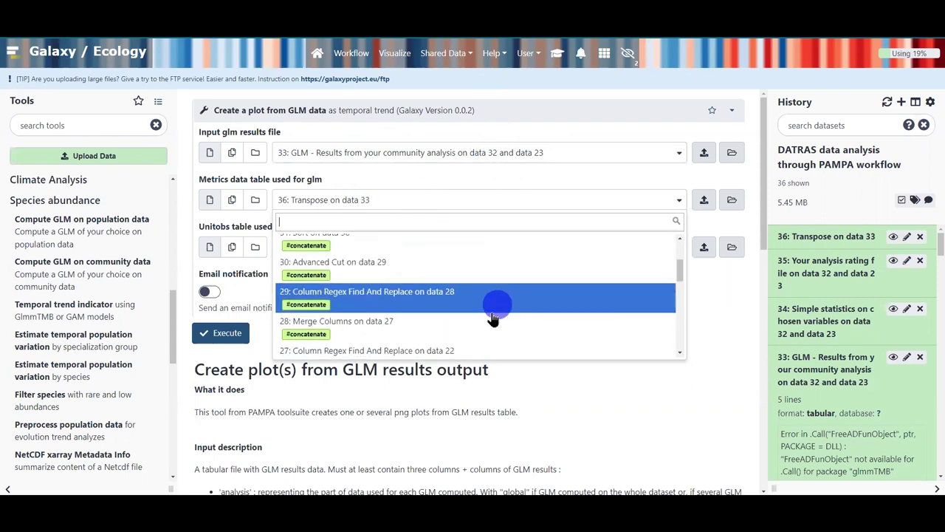
scroll(492, 310, down, 2)
scroll(488, 317, down, 2)
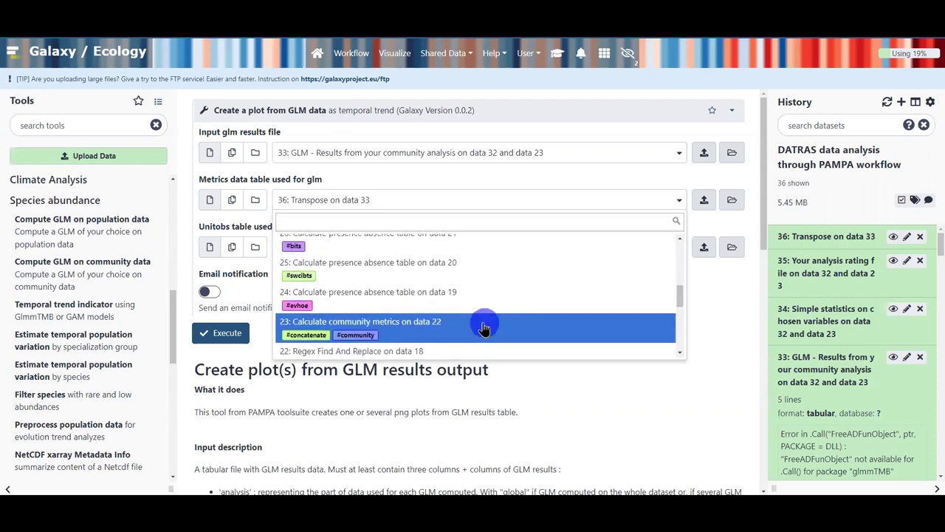
click(416, 329)
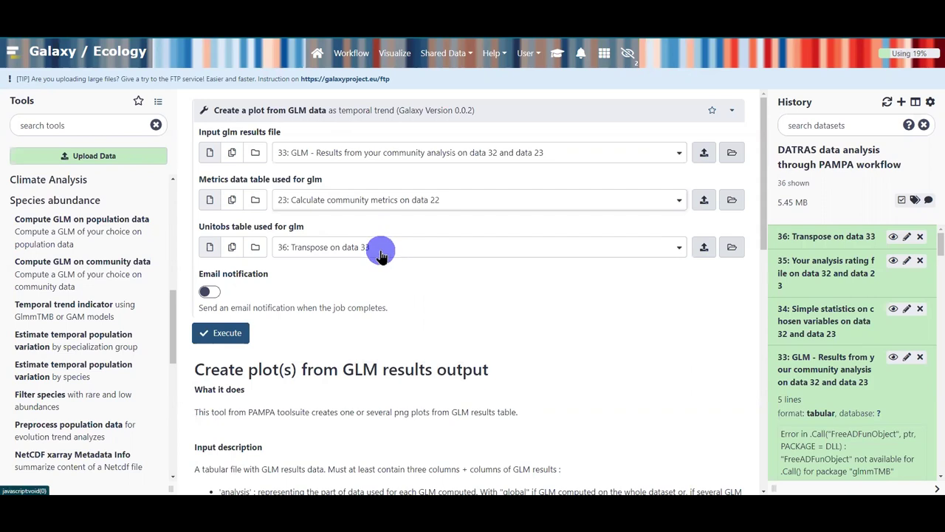
Choose dataset 32 (Regex Find And Replace on data 31) as the unitobs table and run the plot creation
click(382, 251)
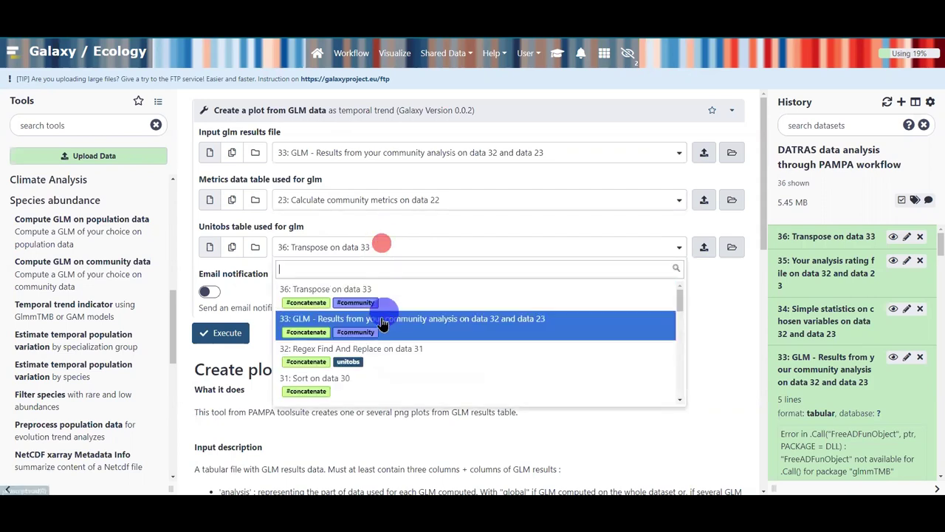
scroll(369, 332, down, 3)
scroll(365, 347, up, 2)
click(370, 348)
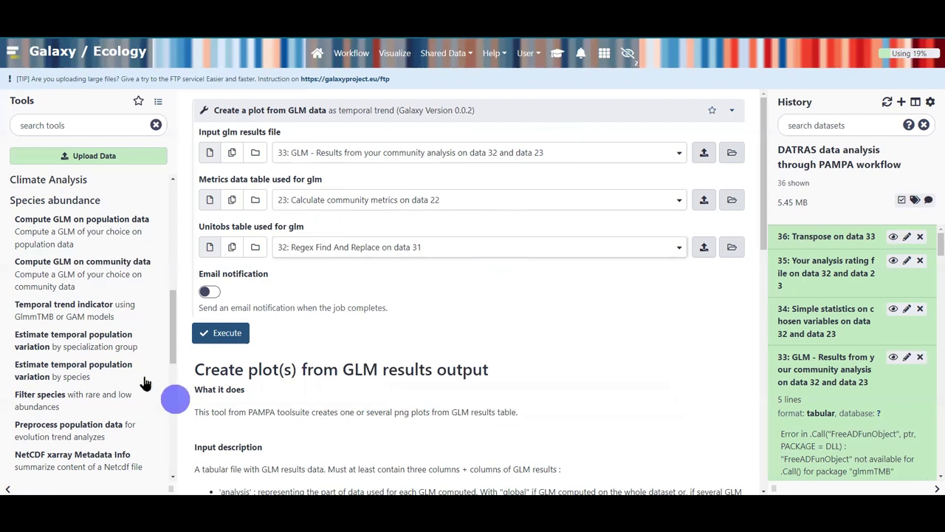
right_click(213, 343)
click(203, 334)
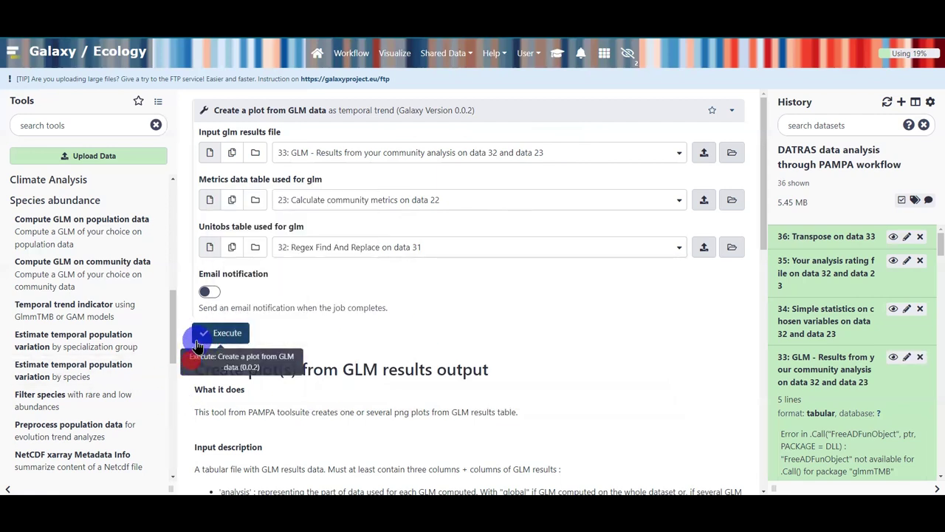
click(201, 334)
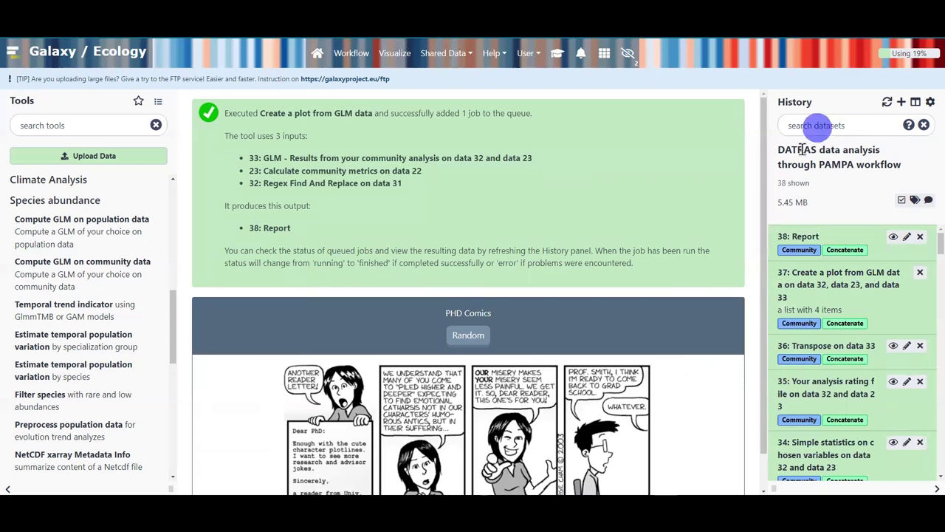
Open the new GLM plot collection and examine the species richness variation and mean species richness curves in the global plot
click(850, 290)
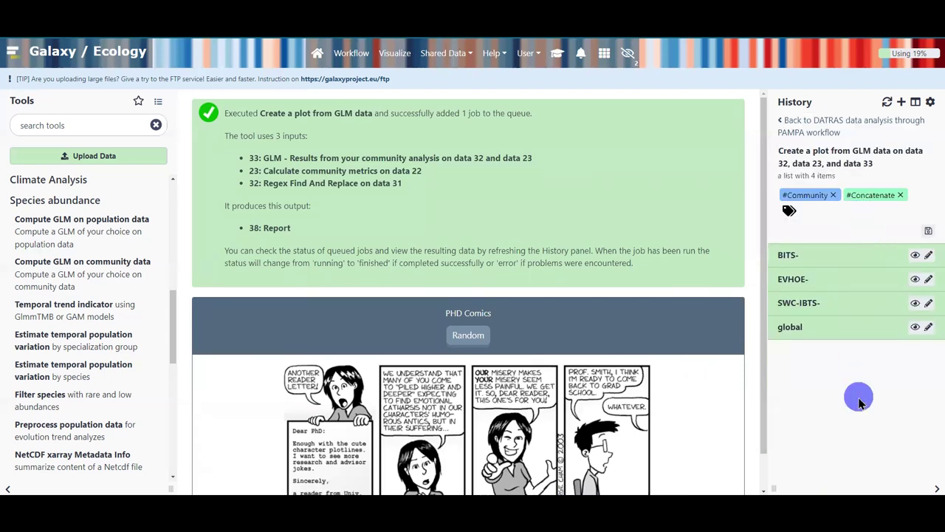
click(916, 327)
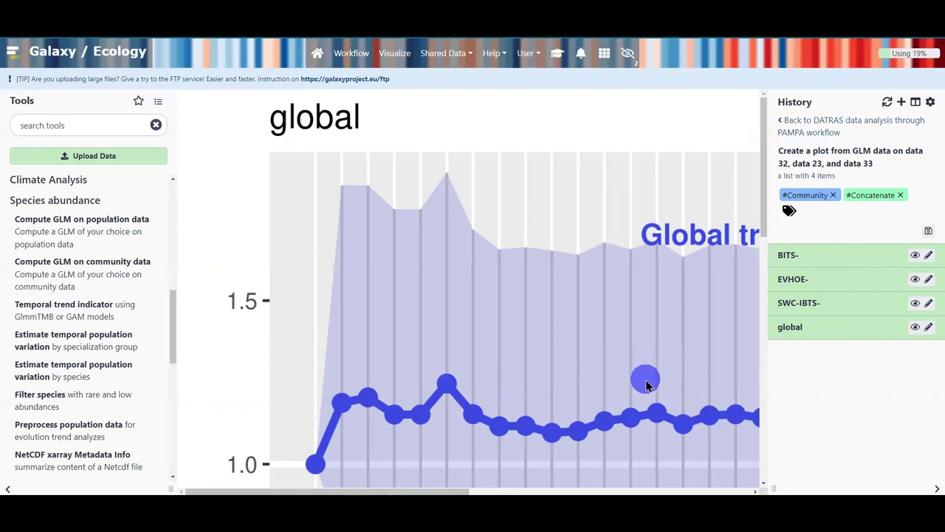
key(ctrl+minus)
key(ctrl+minus)
key(ctrl+minus)
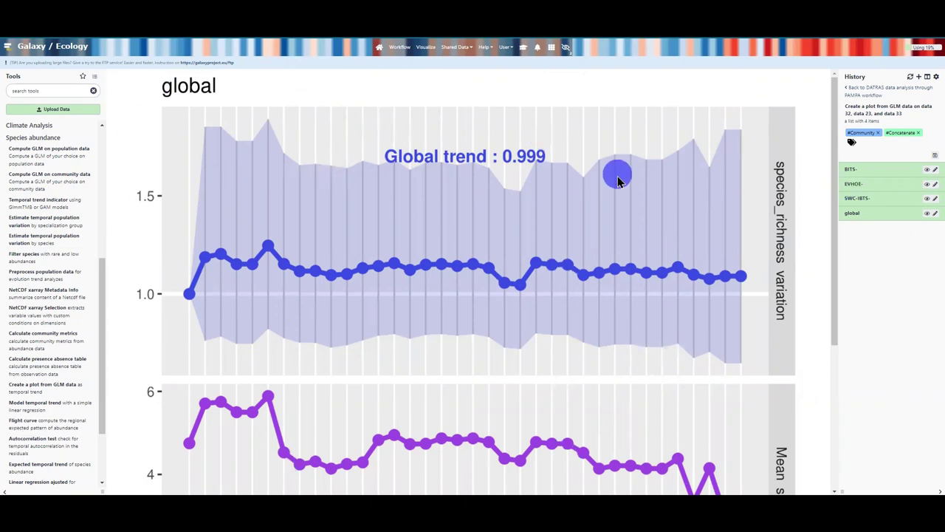
scroll(621, 170, down, 3)
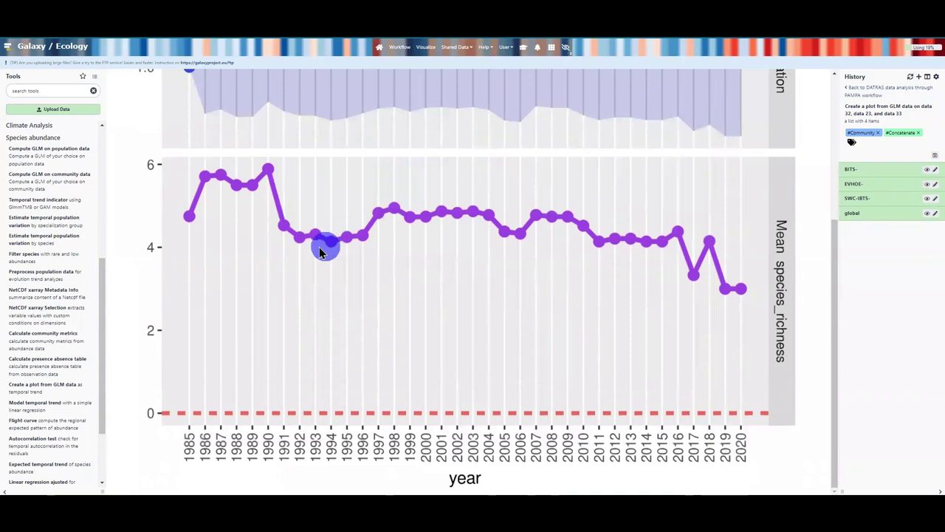
scroll(311, 293, up, 3)
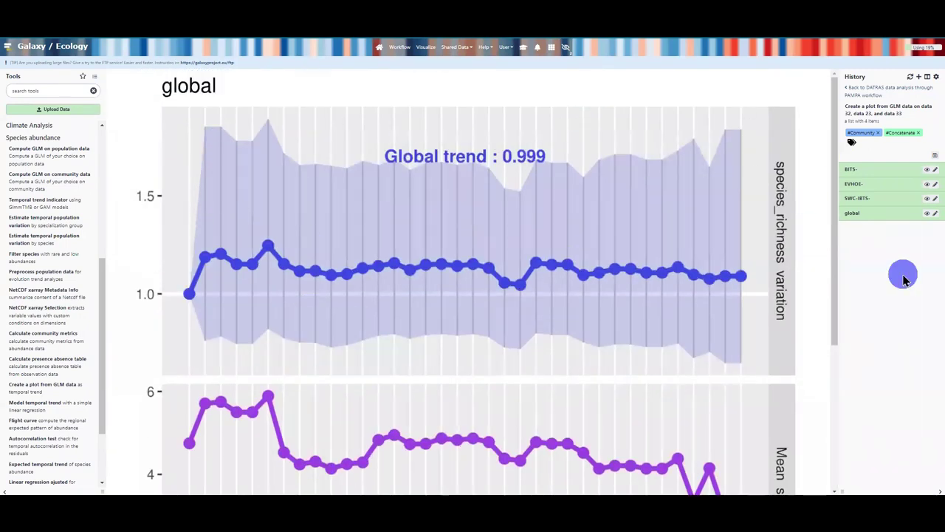
scroll(744, 307, down, 1)
scroll(745, 306, up, 1)
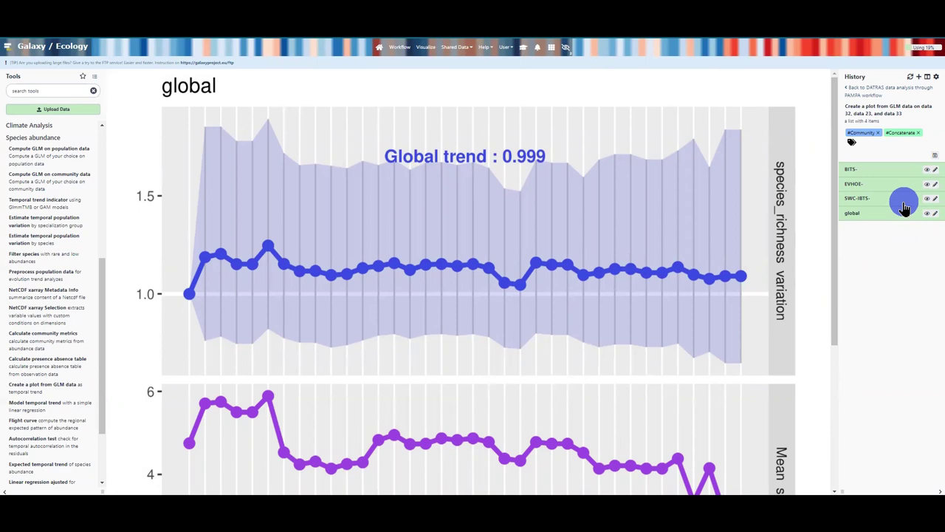
View the SWC-IBTS-, EVHOE- and BITS- plots and examine their species richness variation and mean species richness curves
click(926, 201)
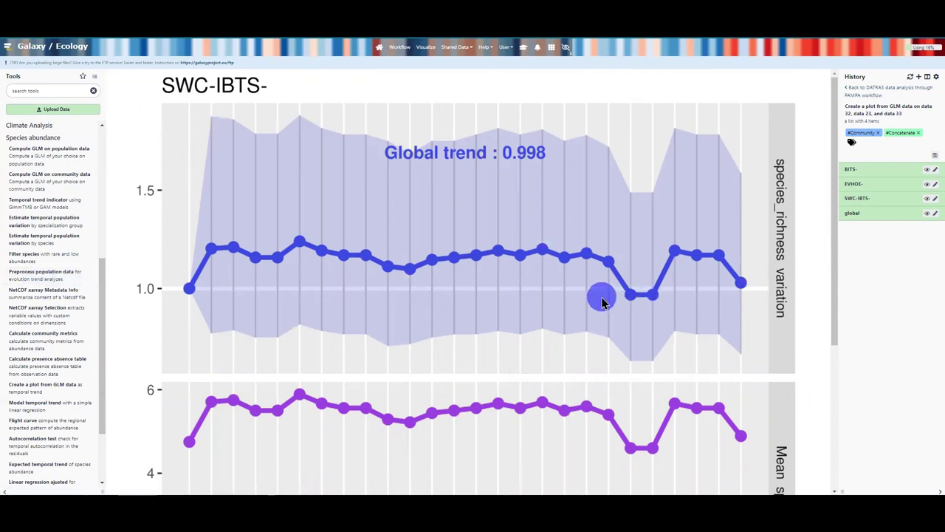
click(926, 185)
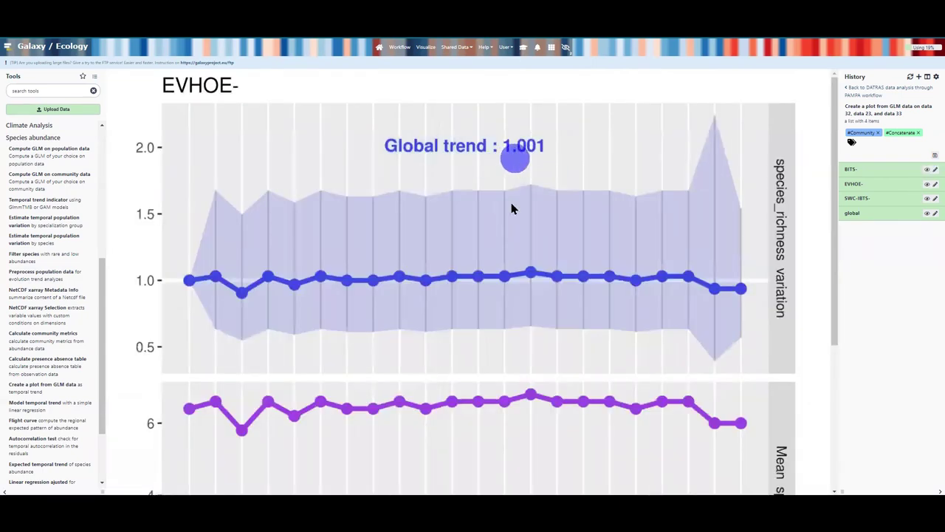
click(925, 171)
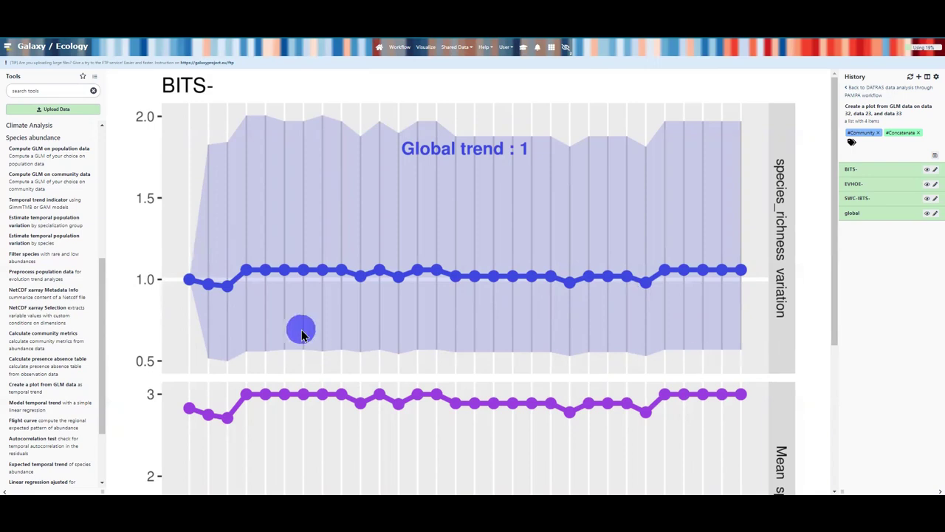
right_click(292, 474)
click(391, 301)
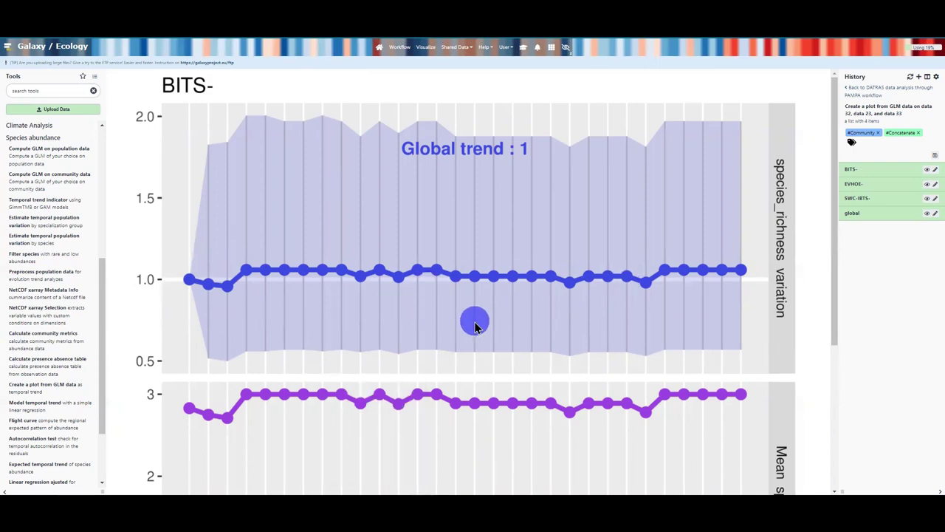
scroll(475, 326, down, 3)
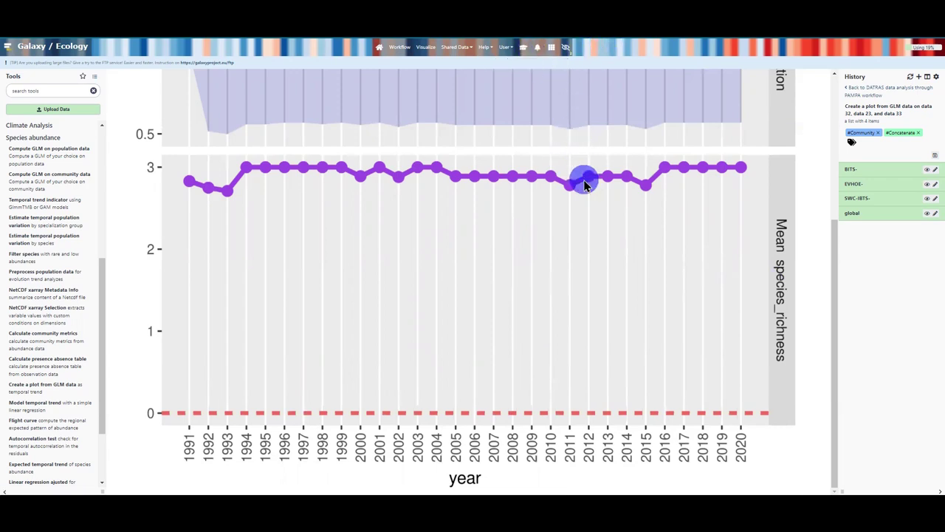
Open the Galaxy training material and compare its four community analysis plots with the generated ones
key(ctrl+plus)
key(ctrl+plus)
key(ctrl+plus)
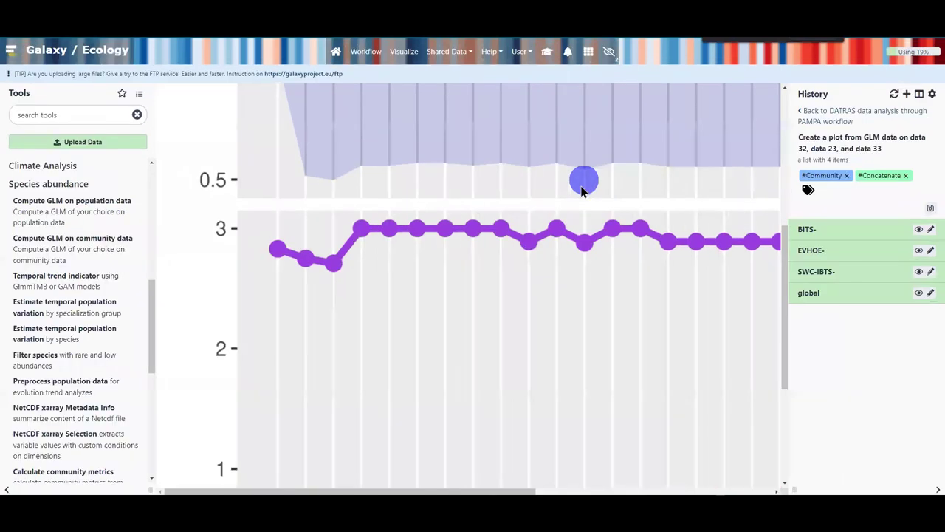
key(ctrl+plus)
key(ctrl+plus)
key(ctrl+minus)
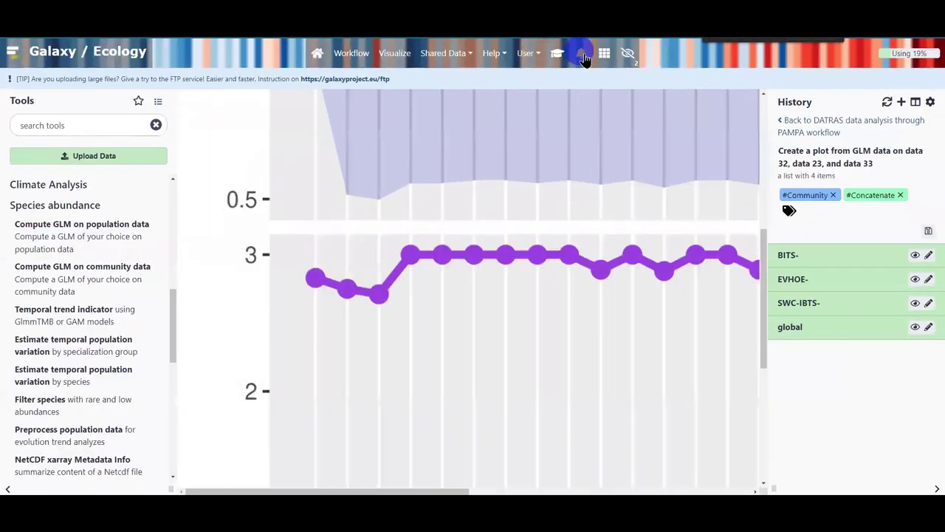
click(560, 58)
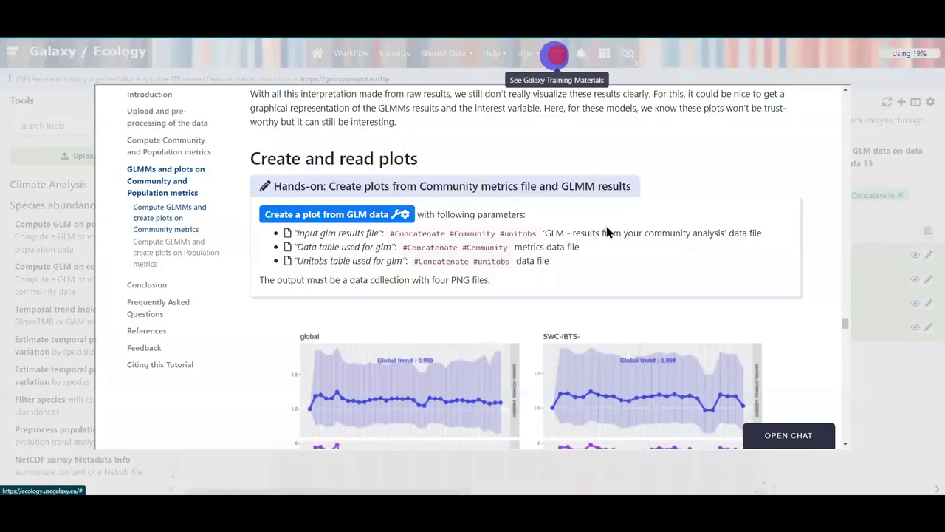
scroll(636, 248, down, 3)
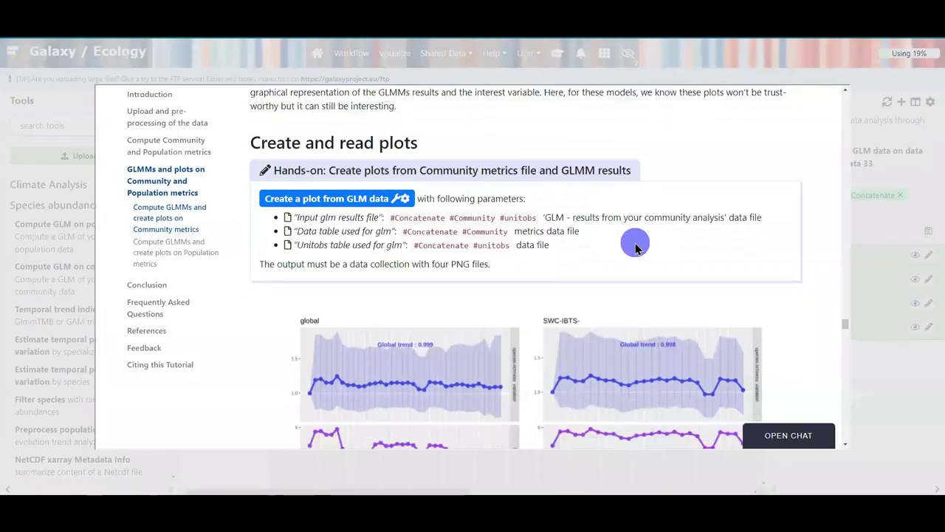
scroll(633, 242, down, 5)
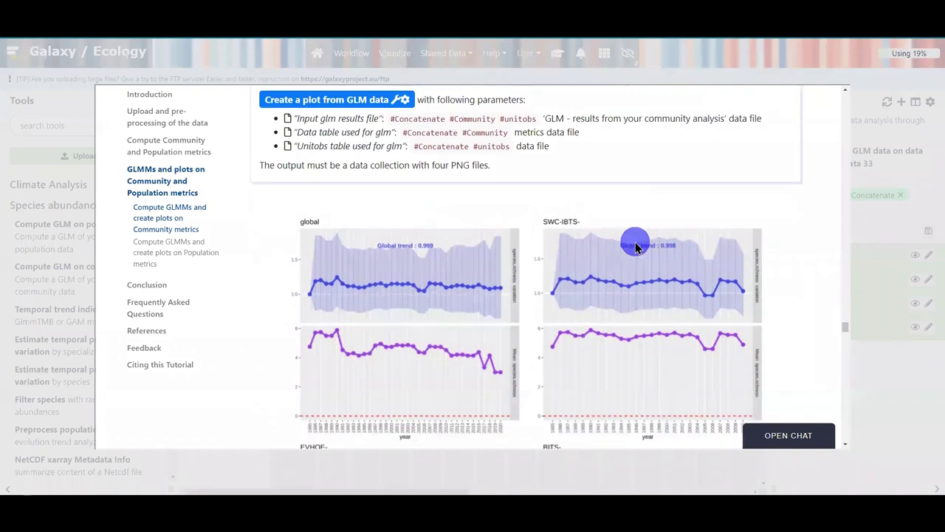
scroll(628, 231, down, 3)
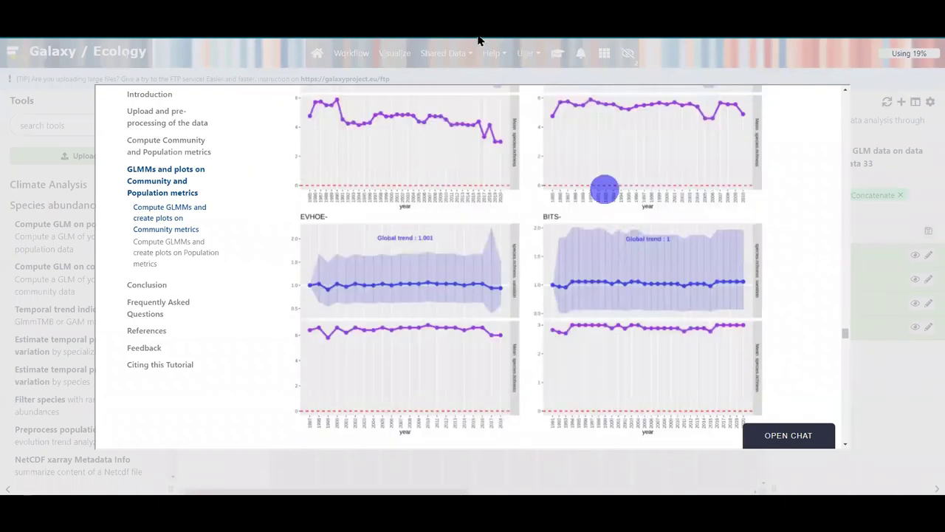
scroll(645, 357, up, 6)
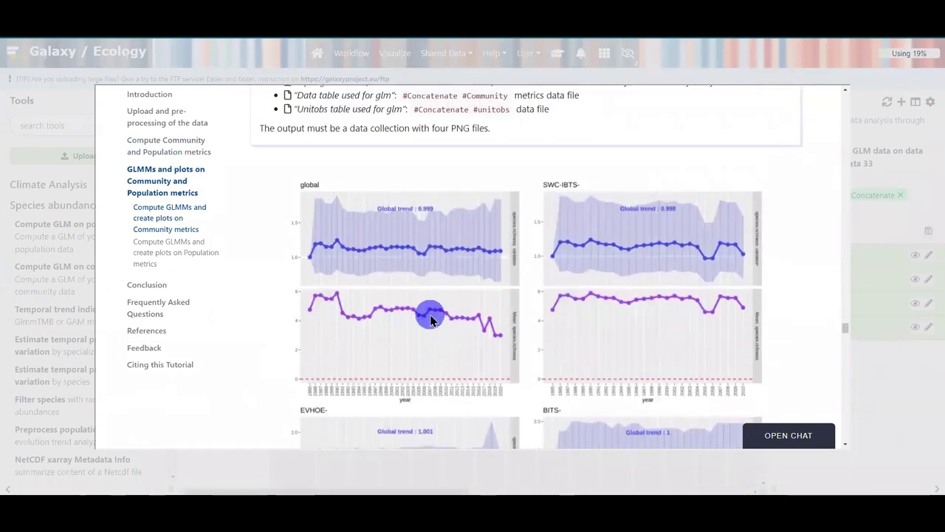
scroll(443, 317, down, 8)
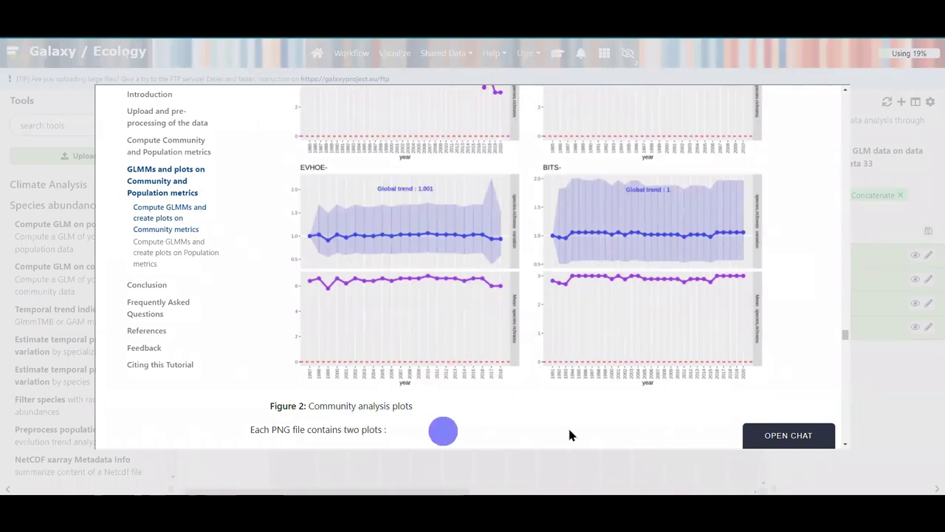
Read the tutorial's explanation of the upper and lower community plots and the interpretation for the three surveys
scroll(639, 322, down, 7)
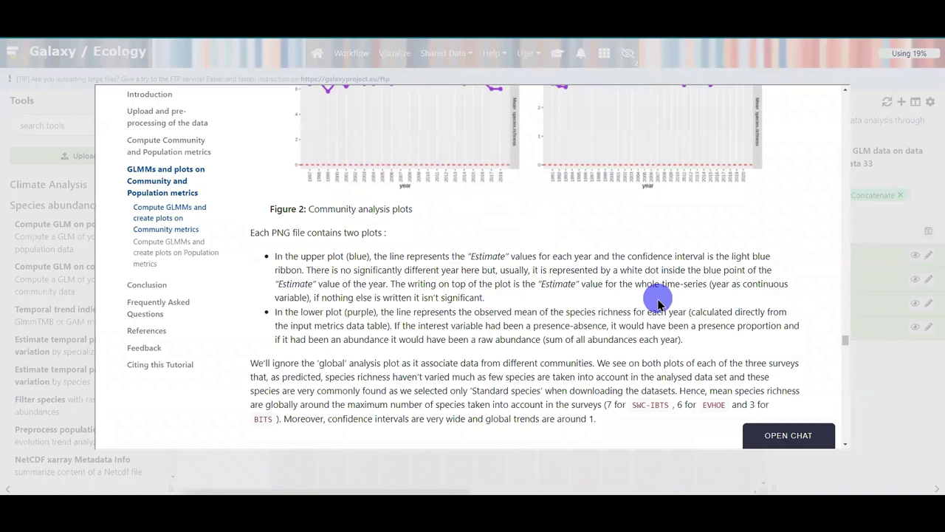
scroll(441, 310, up, 1)
scroll(702, 247, up, 7)
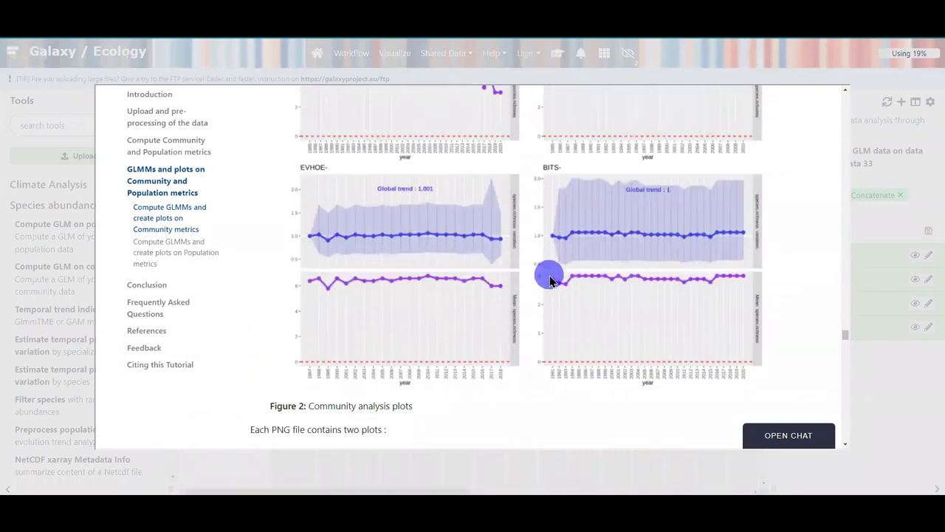
scroll(547, 270, down, 10)
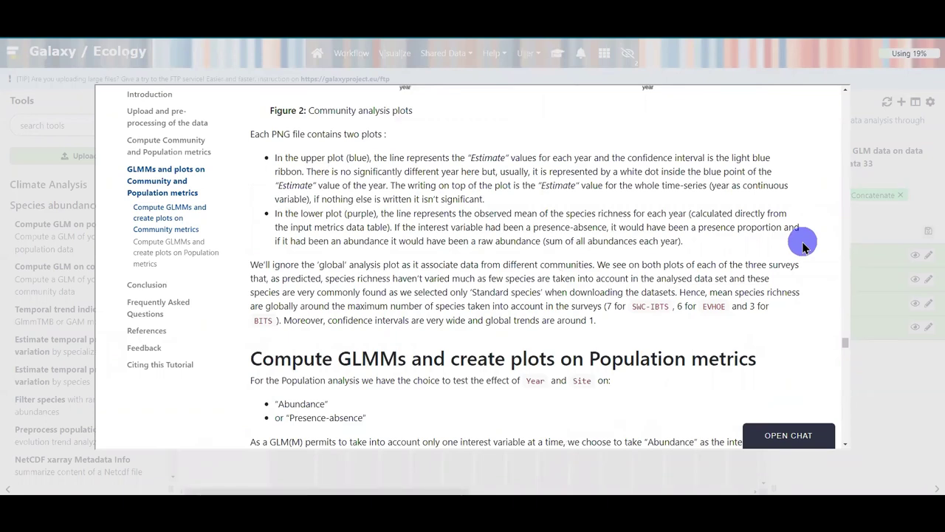
scroll(766, 252, down, 3)
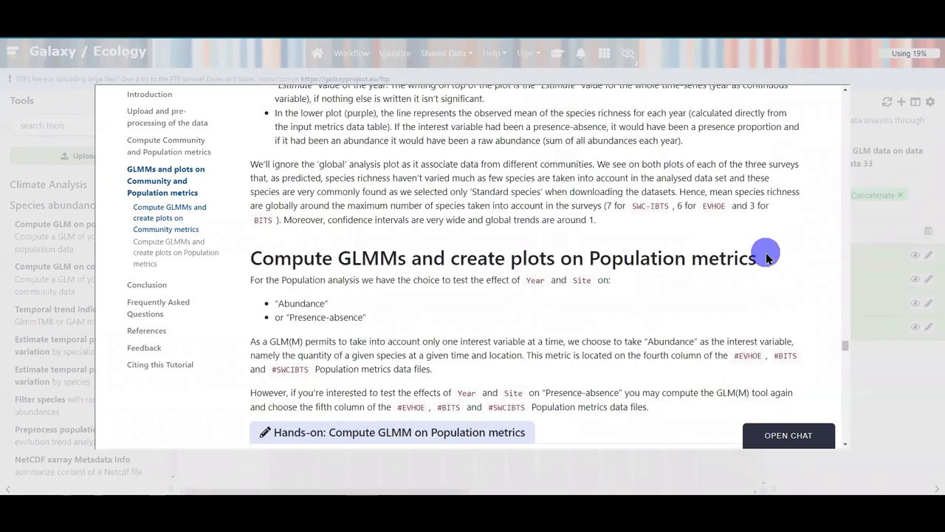
Open the 'Compute GLM on population data' tool from the population metrics hands-on and return to the full DATRAS history
scroll(766, 253, down, 3)
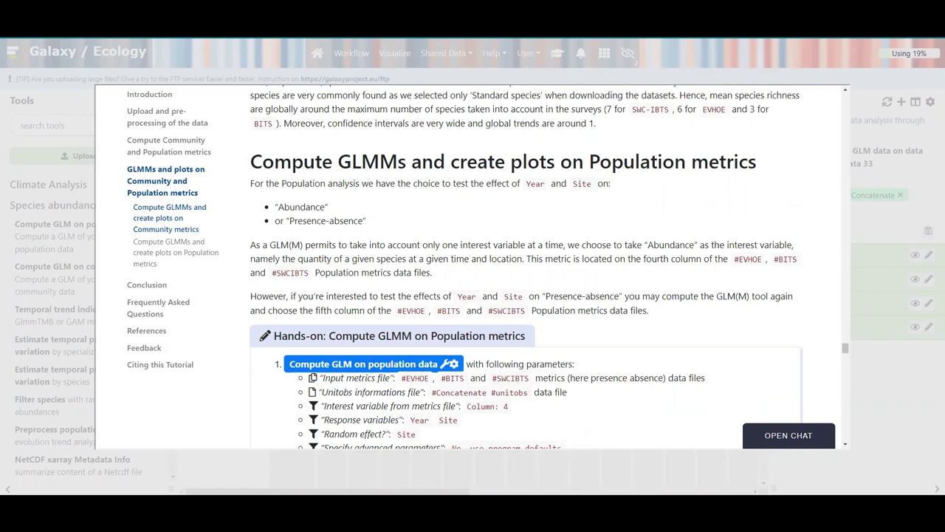
click(364, 367)
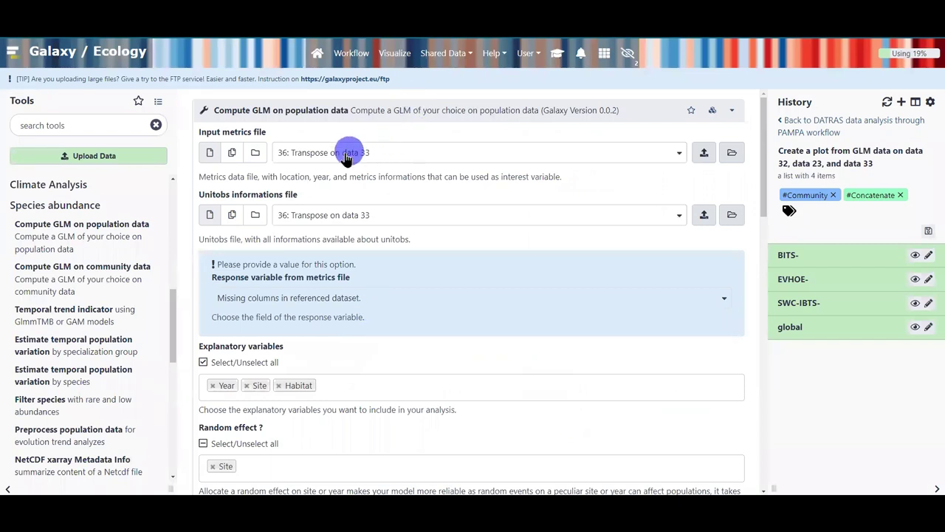
click(789, 124)
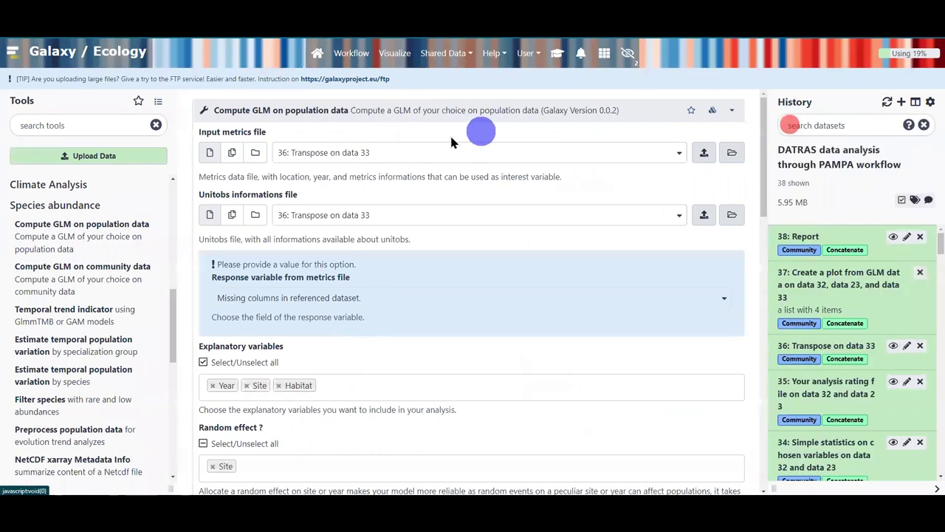
Allow multiple datasets for the input metrics file and select the presence absence tables 24, 25 and 26
click(416, 151)
scroll(469, 185, down, 3)
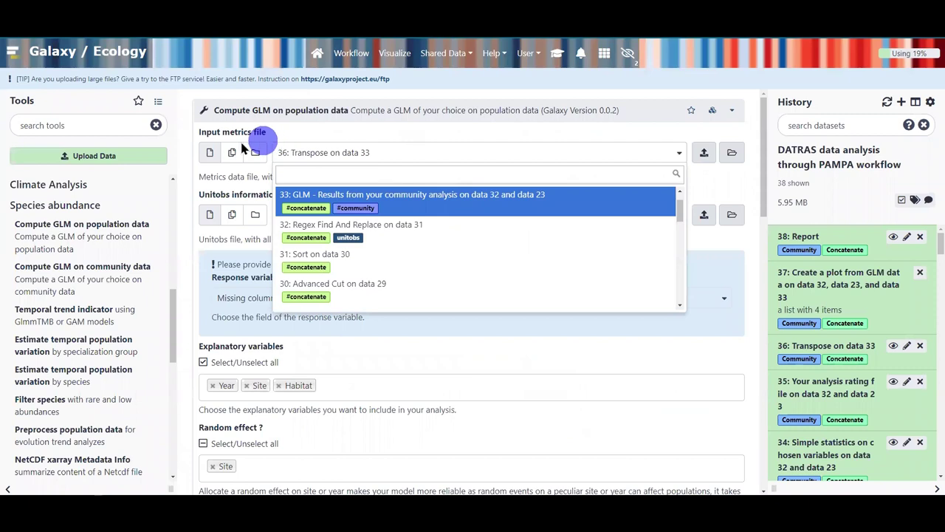
click(232, 153)
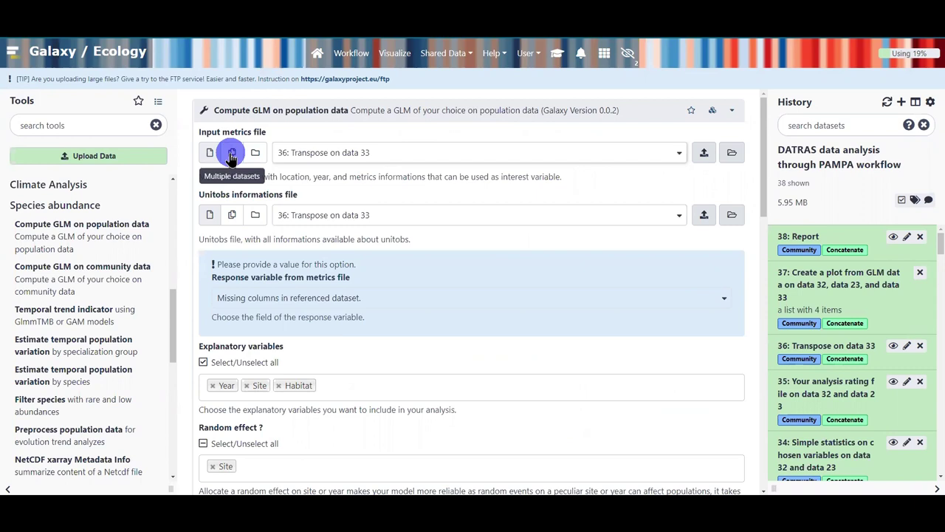
click(232, 155)
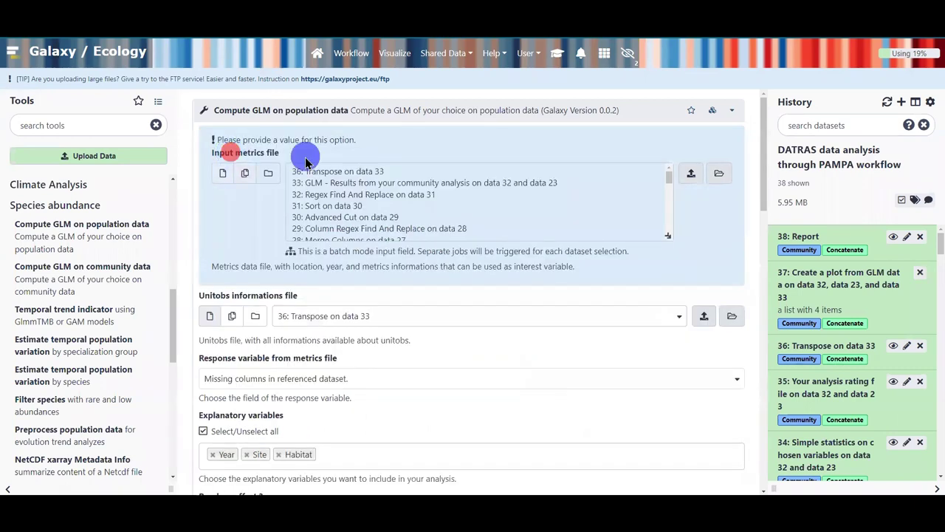
scroll(411, 187, down, 1)
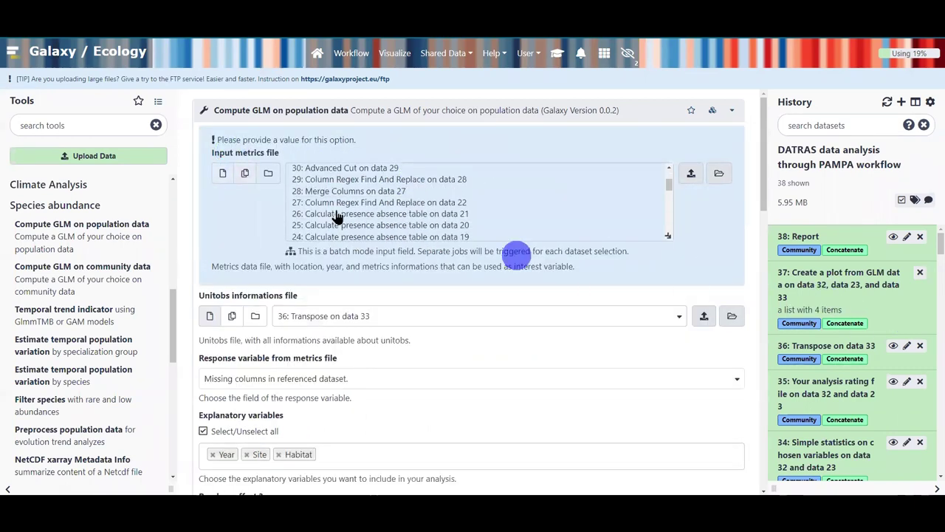
scroll(355, 196, down, 2)
scroll(395, 204, up, 2)
drag(447, 214, 443, 237)
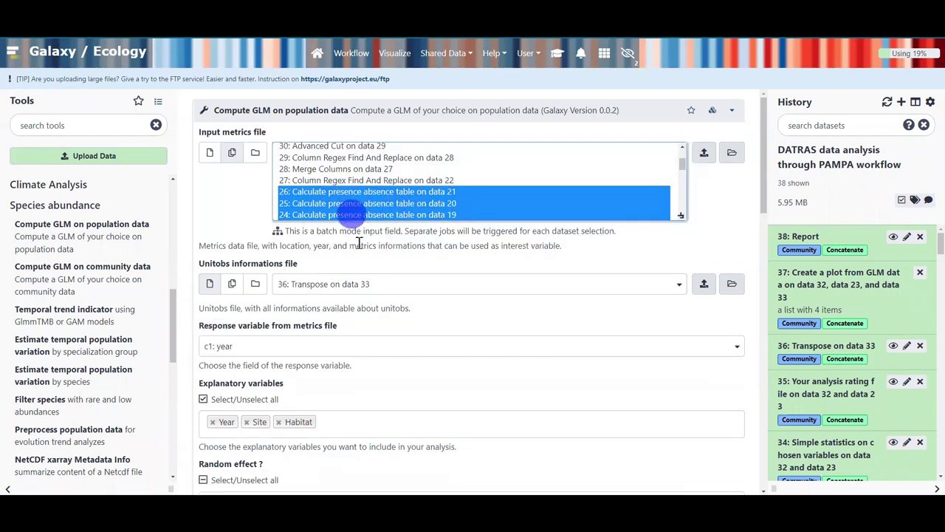
Check the survey tags of datasets 24 to 26 in the history and set the unitobs file to dataset 32 (Regex Find And Replace on data 31)
scroll(886, 318, down, 8)
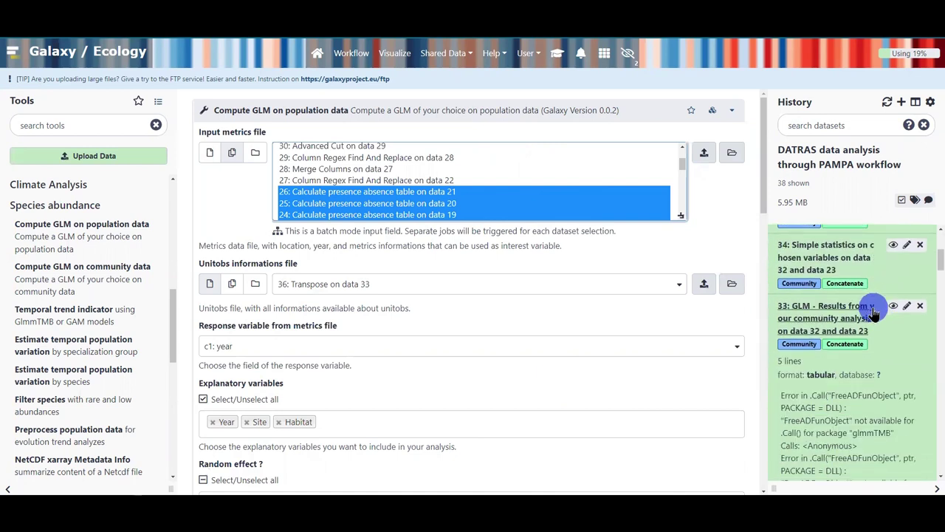
scroll(874, 314, down, 8)
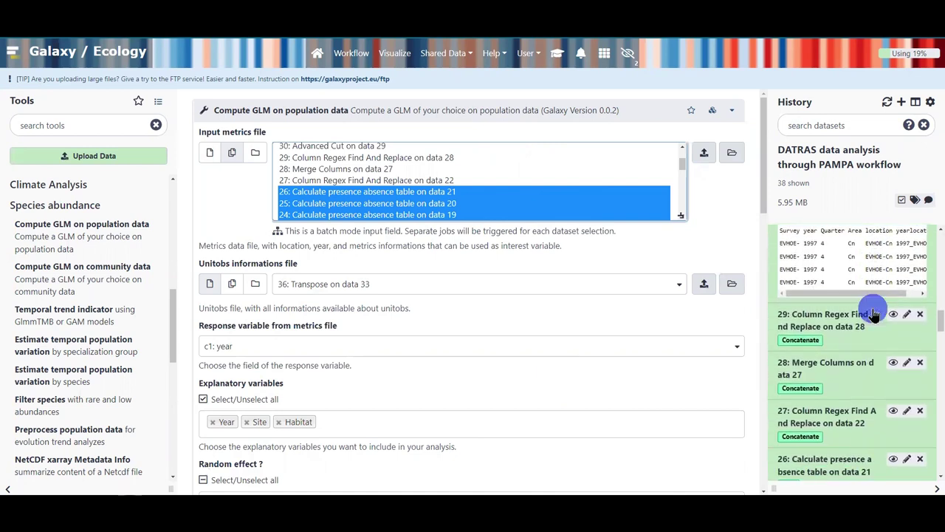
scroll(874, 314, up, 2)
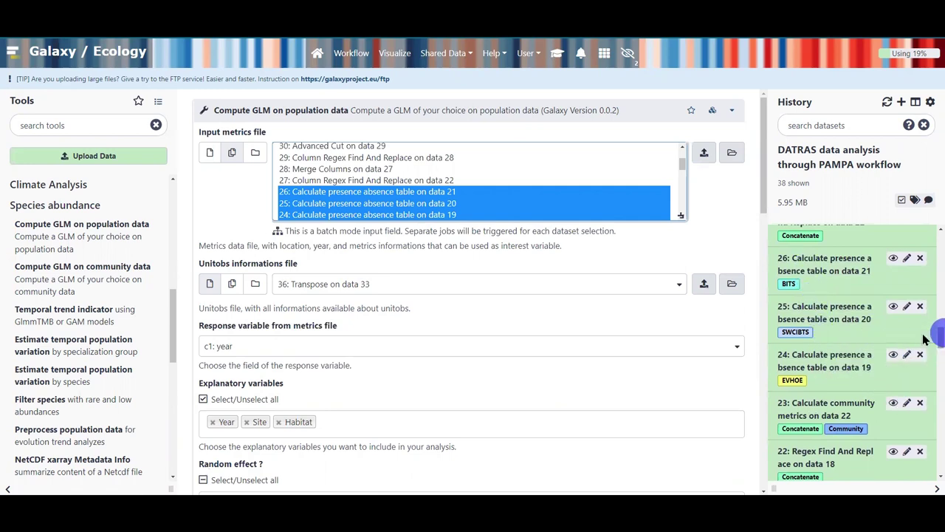
drag(923, 340, 933, 223)
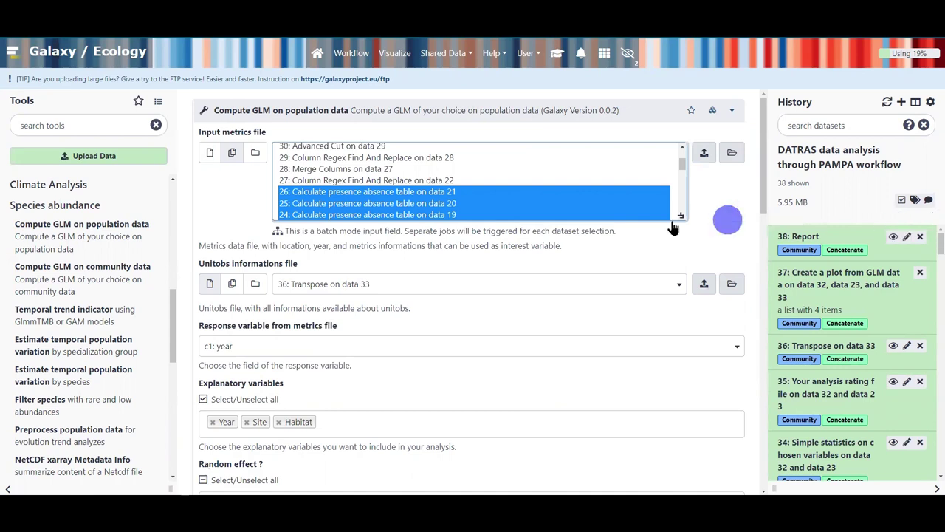
click(303, 290)
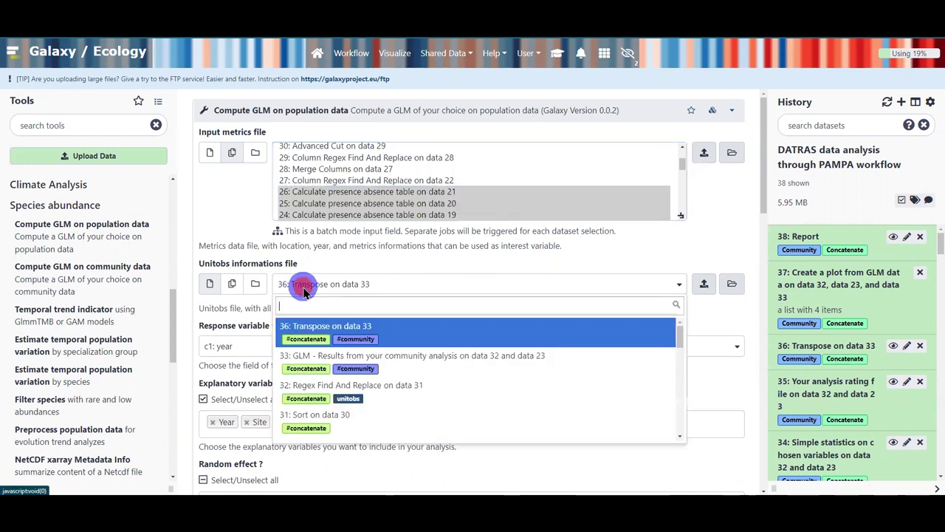
click(295, 390)
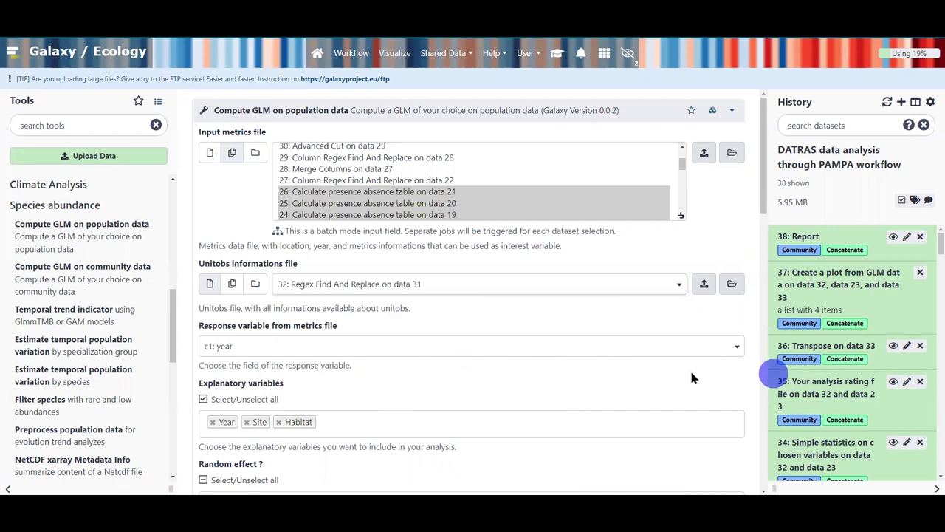
Expand dataset 26 (BITS presence absence table) in the history and examine which column holds the abundance numbers
scroll(850, 383, down, 5)
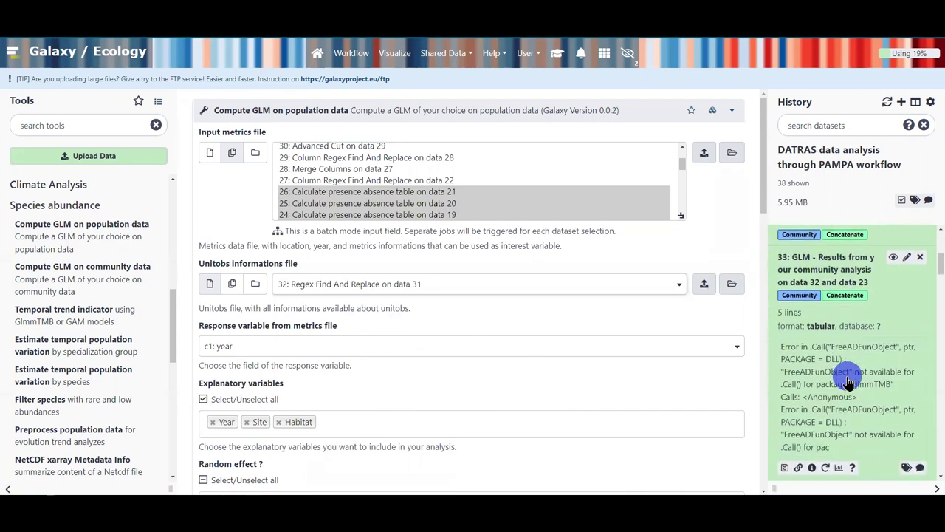
scroll(849, 383, down, 8)
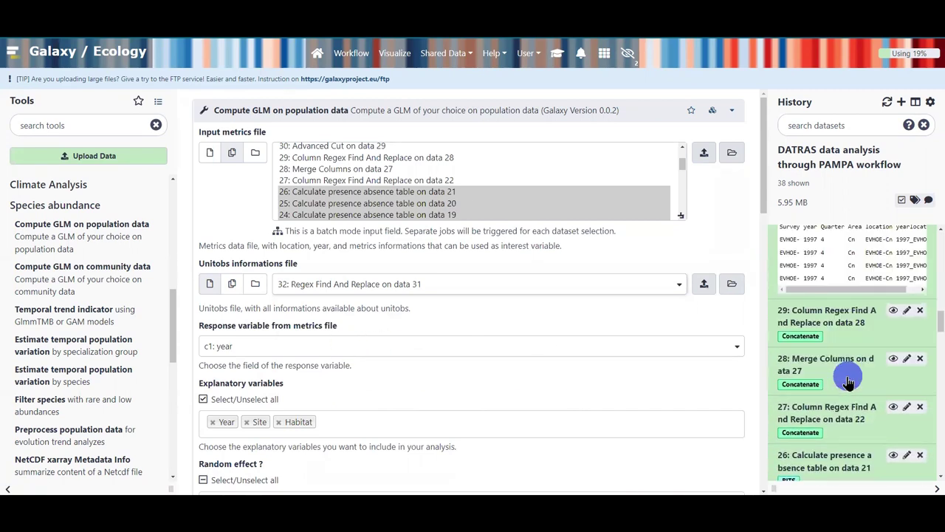
scroll(846, 373, down, 5)
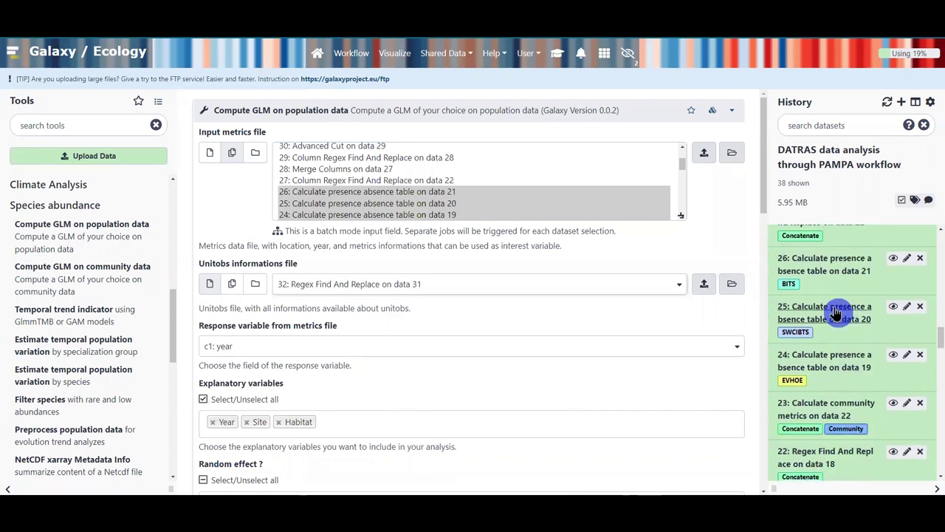
click(838, 266)
scroll(833, 369, down, 2)
drag(831, 424, 849, 425)
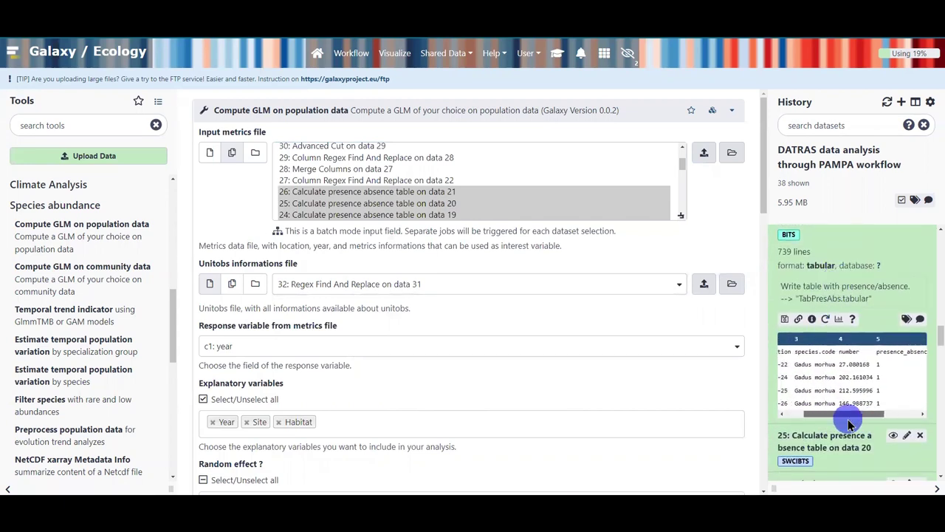
Set the response variable to 'c4: number' and remove Habitat from the explanatory variables, leaving Year and Site
click(338, 352)
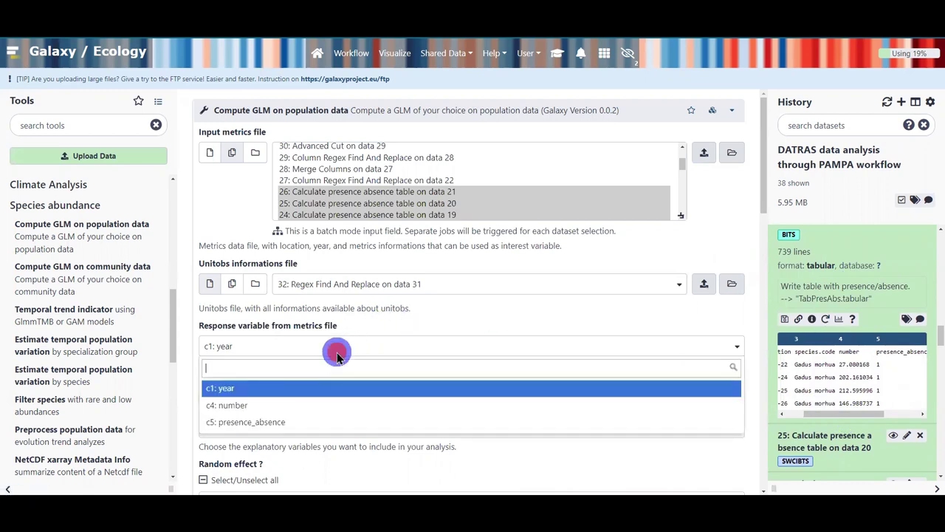
click(296, 406)
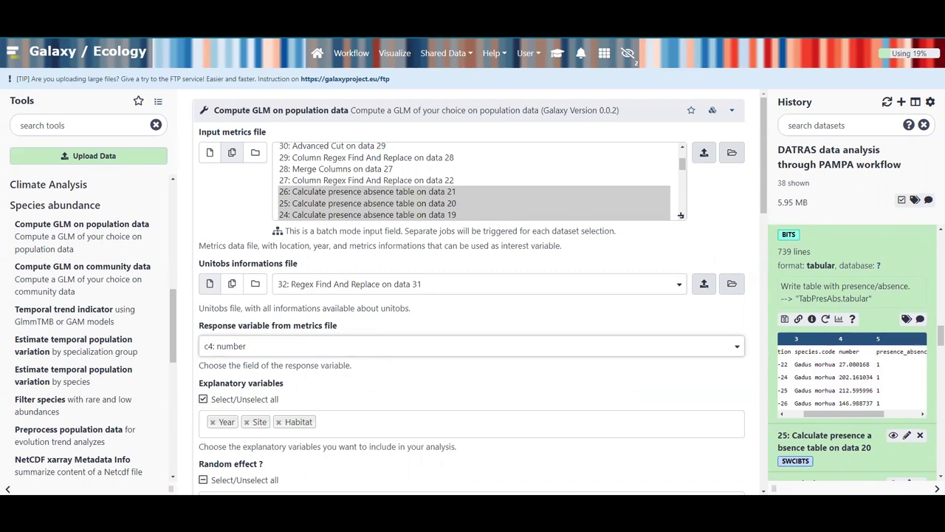
scroll(414, 437, down, 2)
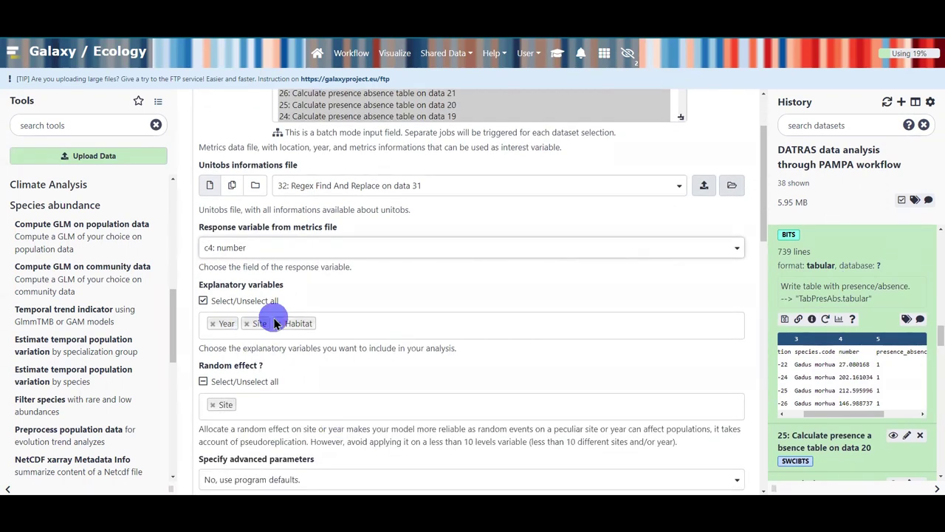
click(278, 323)
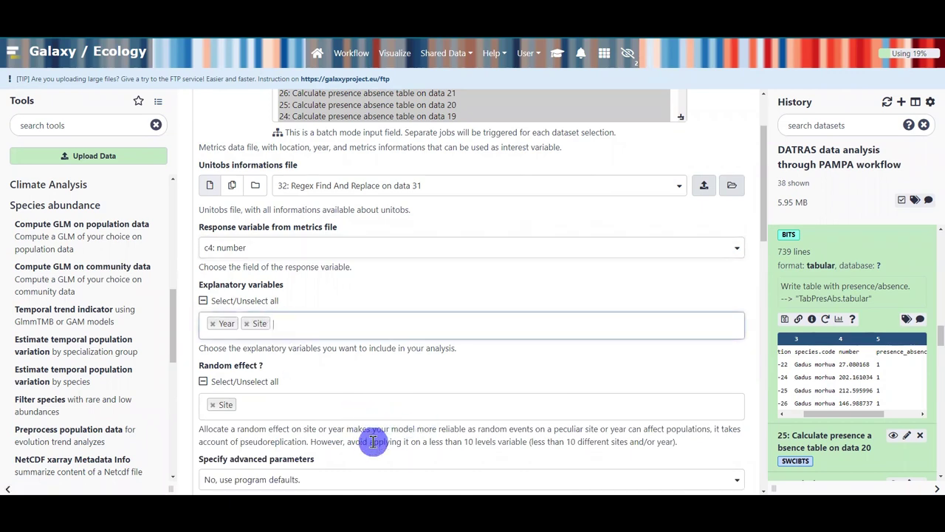
Run the population GLM with Site as random effect and default advanced parameters, and check its new datasets in the history
scroll(373, 441, down, 2)
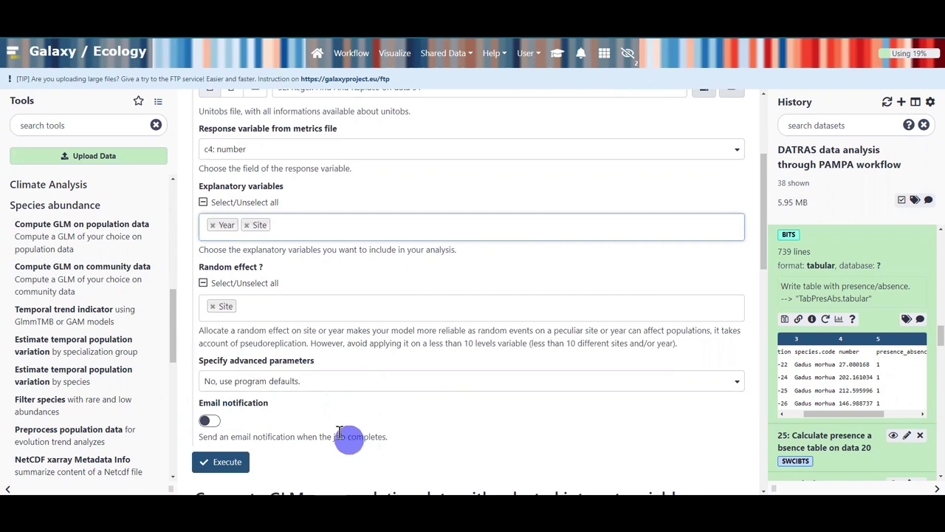
click(210, 466)
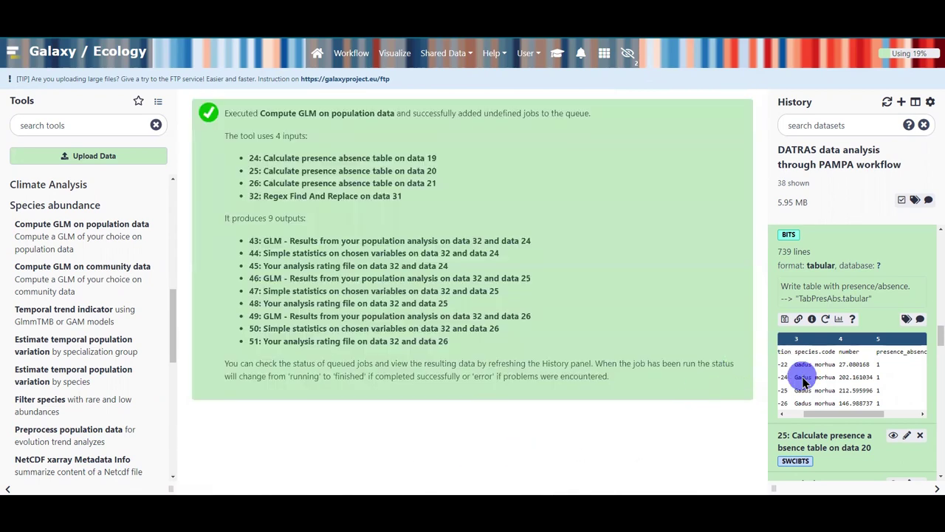
scroll(812, 378, up, 5)
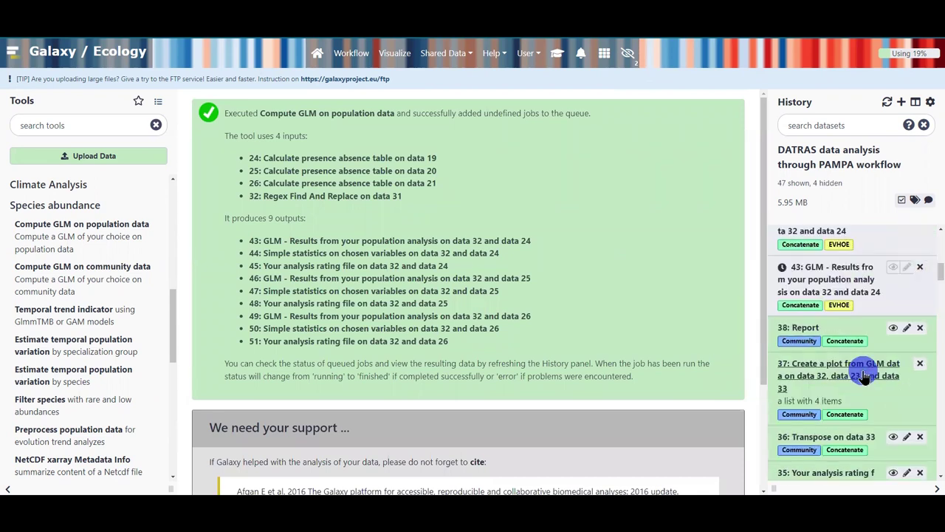
scroll(856, 375, up, 5)
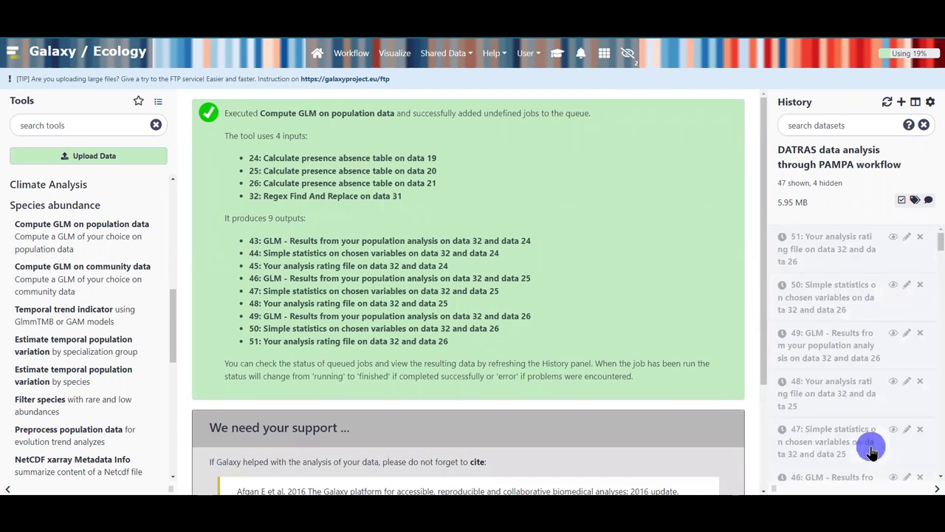